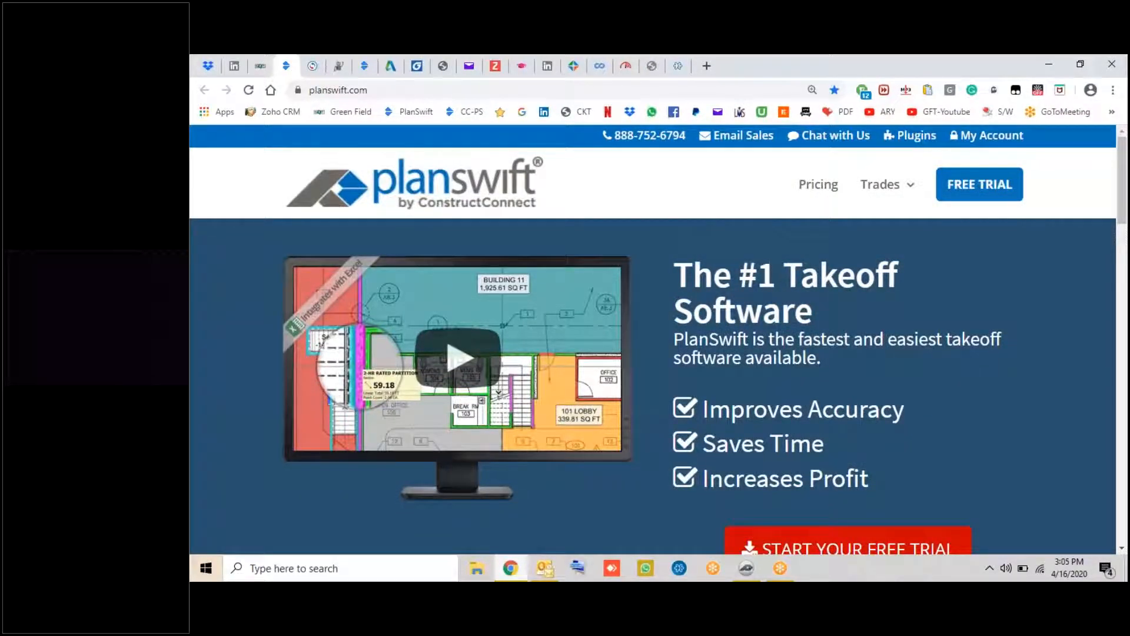
Look over the PlanSwift home page and its list of supported trades
scroll(719, 329, "down", 10)
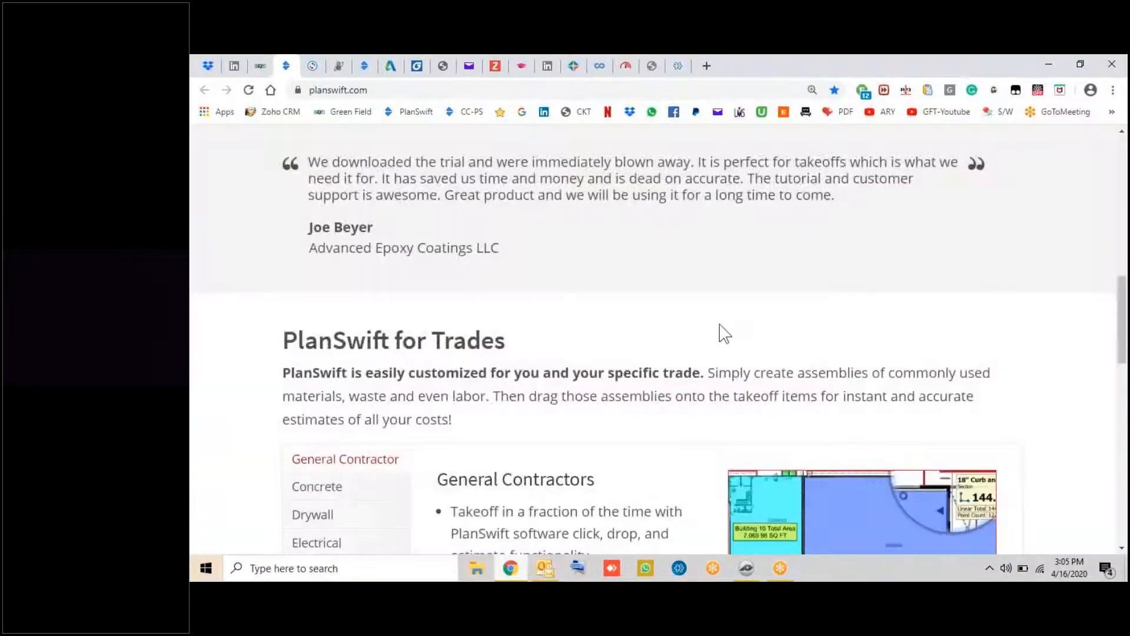
scroll(719, 330, "up", 10)
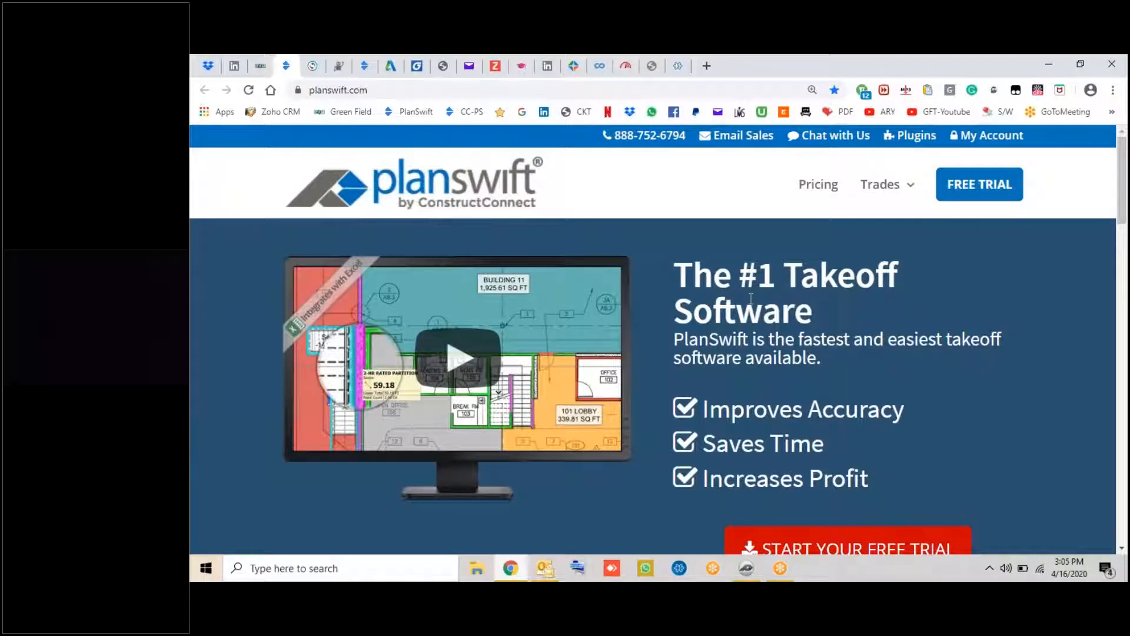
mouse_move(917, 213)
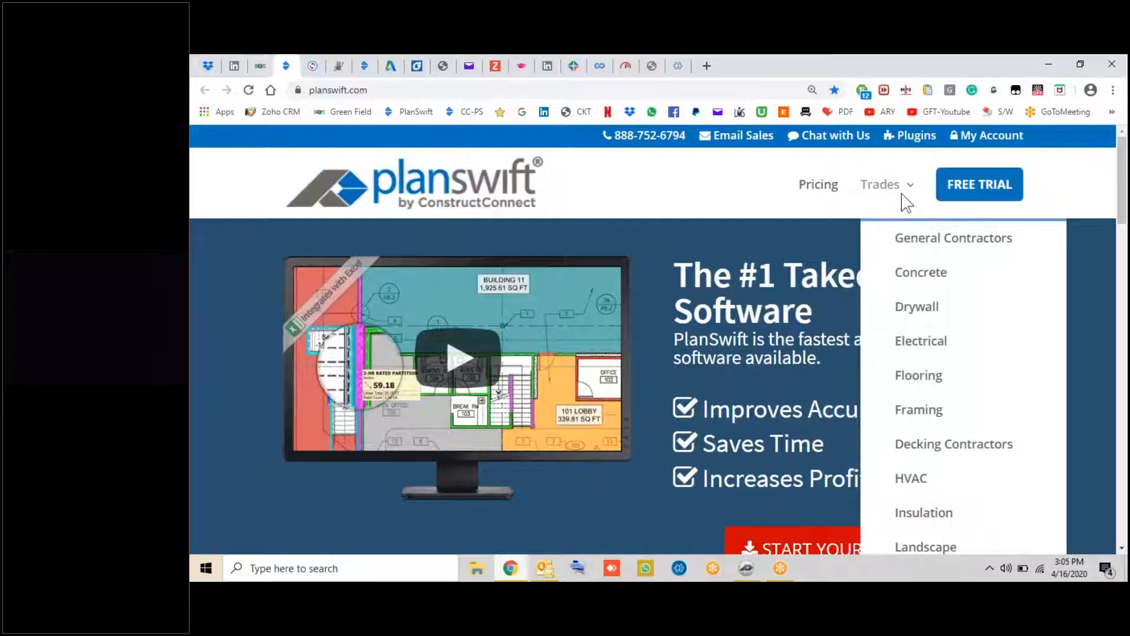
scroll(906, 200, "down", 1)
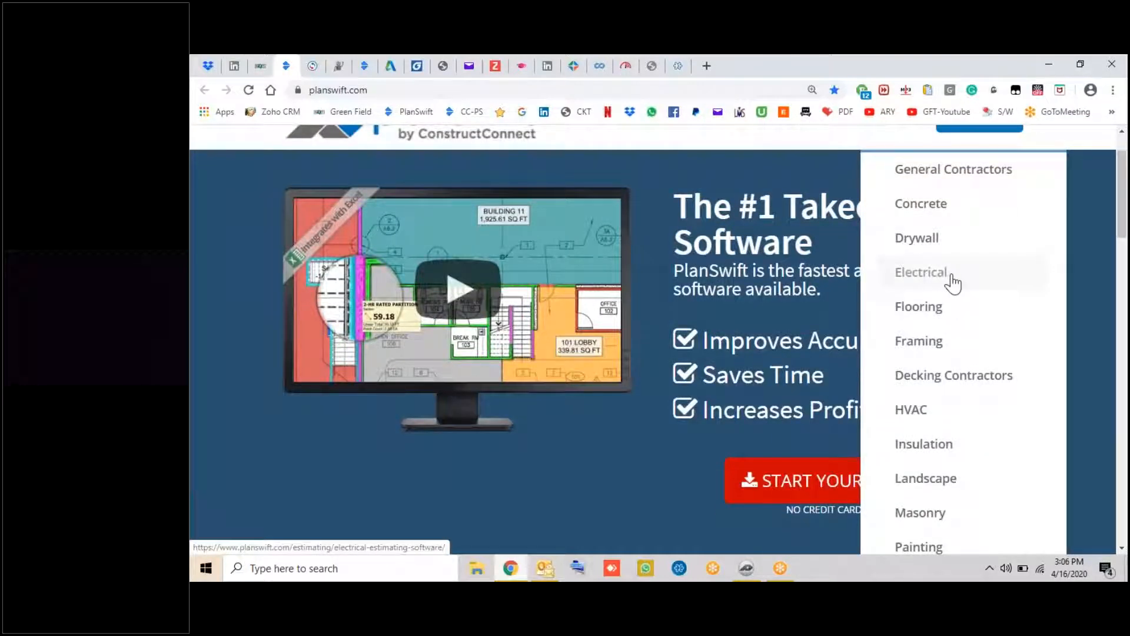
left_click(935, 237)
scroll(900, 222, "up", 1)
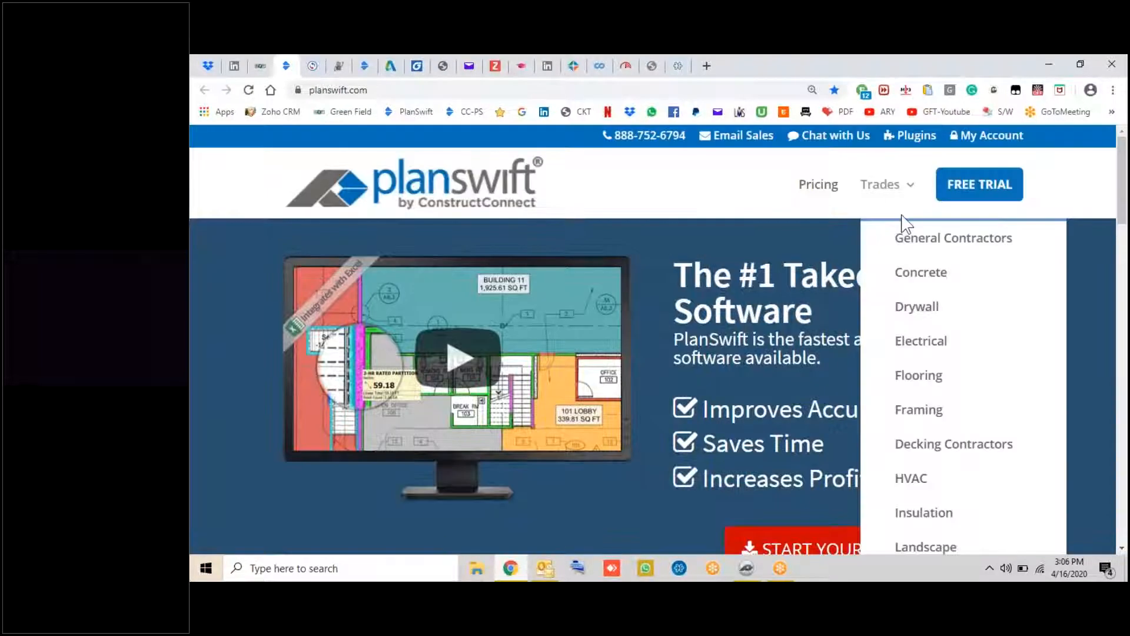
Switch to PlanSwift and look through the saved jobs in the PS-JOBS location without opening any
left_click(1049, 65)
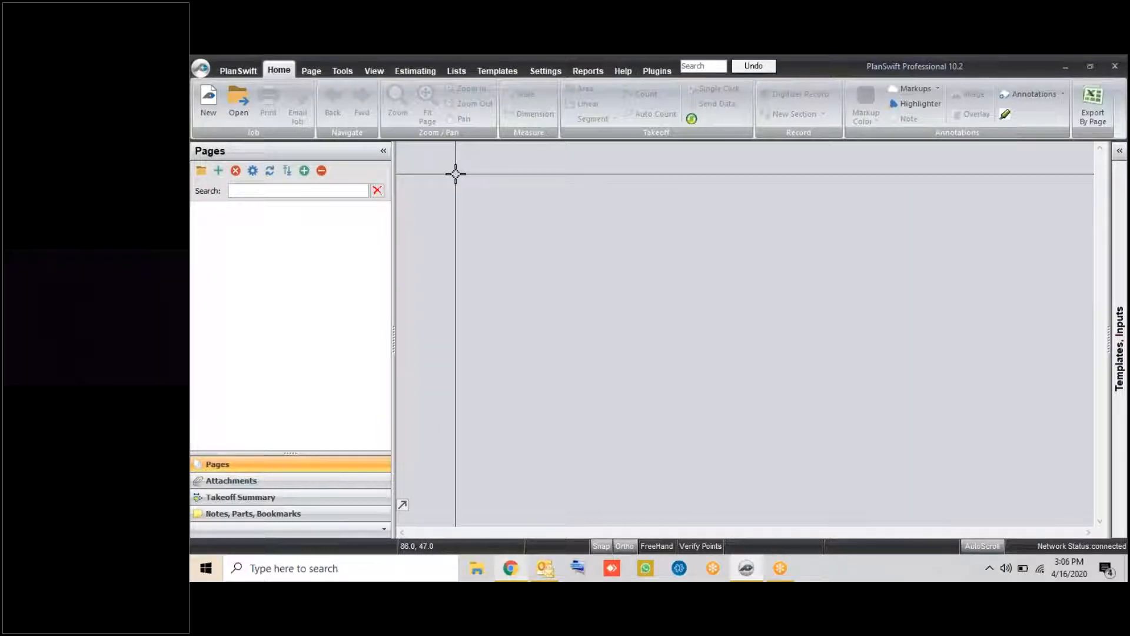
left_click(243, 111)
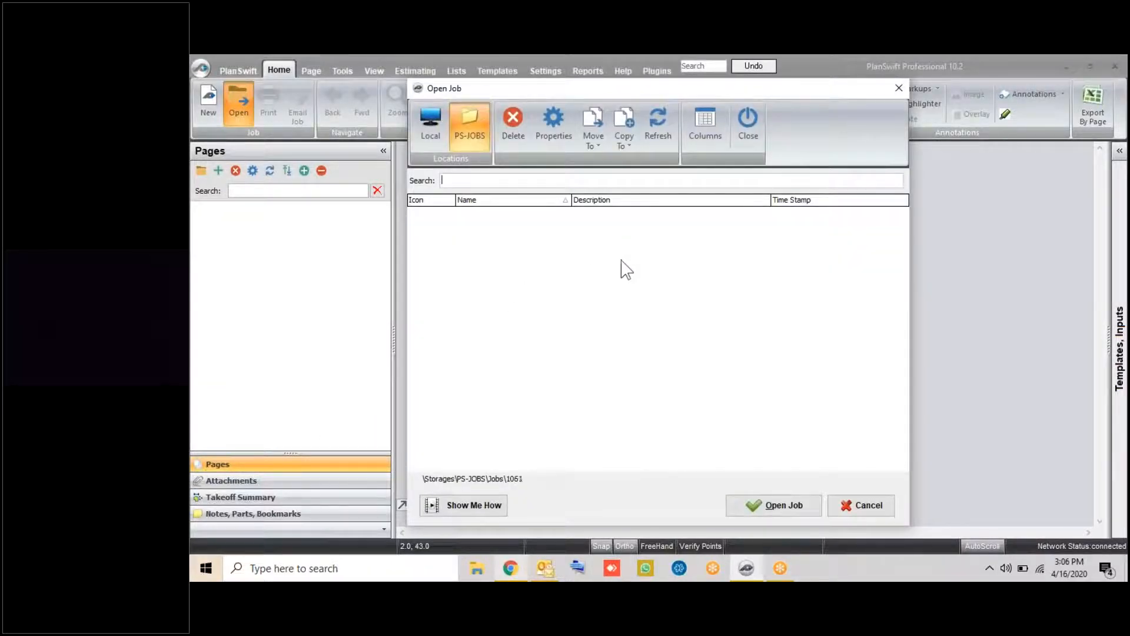
scroll(653, 336, "down", 4)
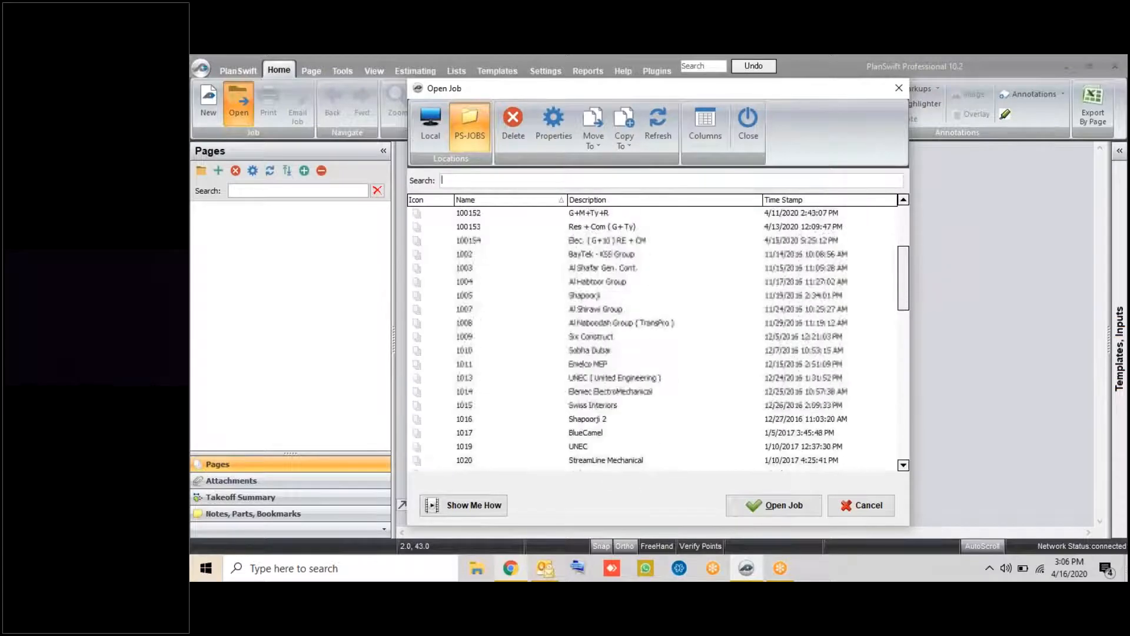
scroll(624, 227, "down", 2)
left_click(624, 227)
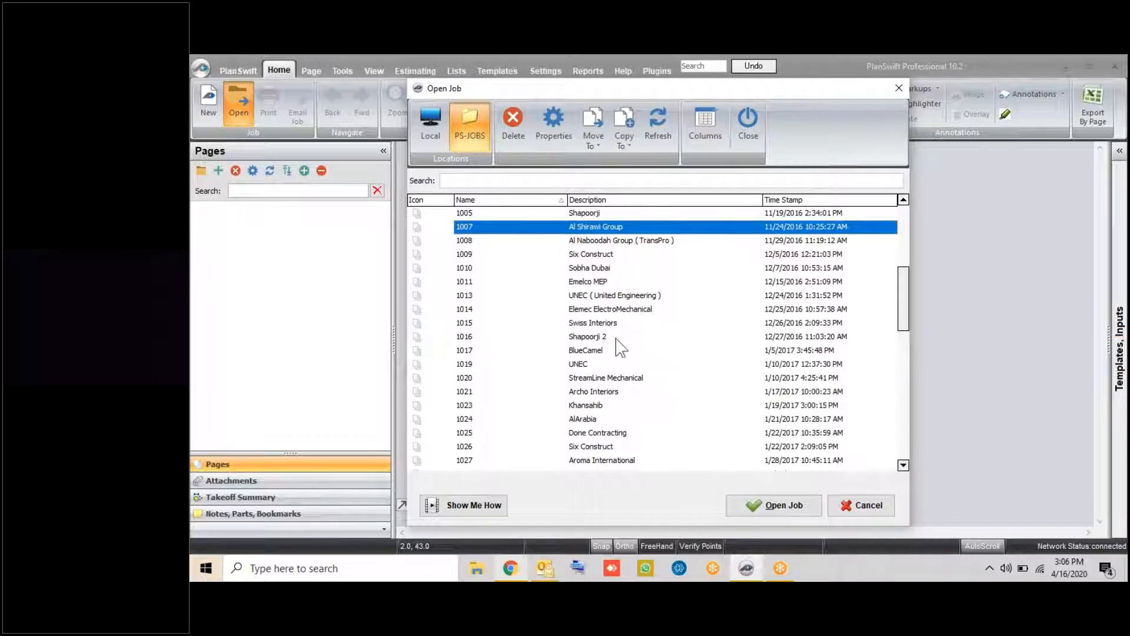
left_click(615, 366)
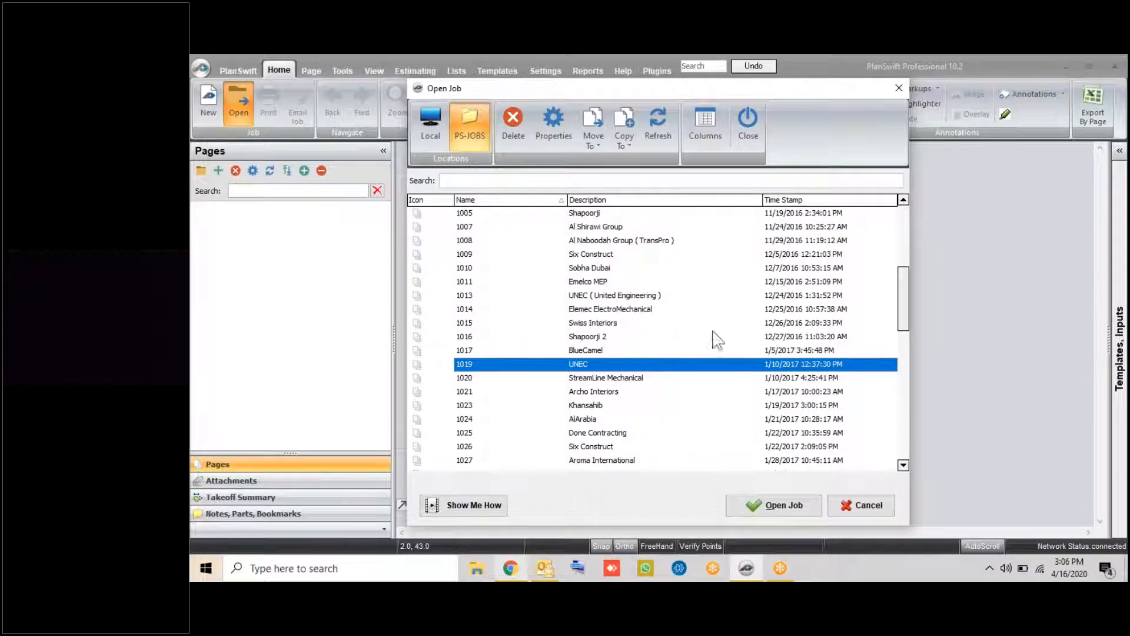
left_click_drag(794, 242, 796, 297)
left_click(847, 508)
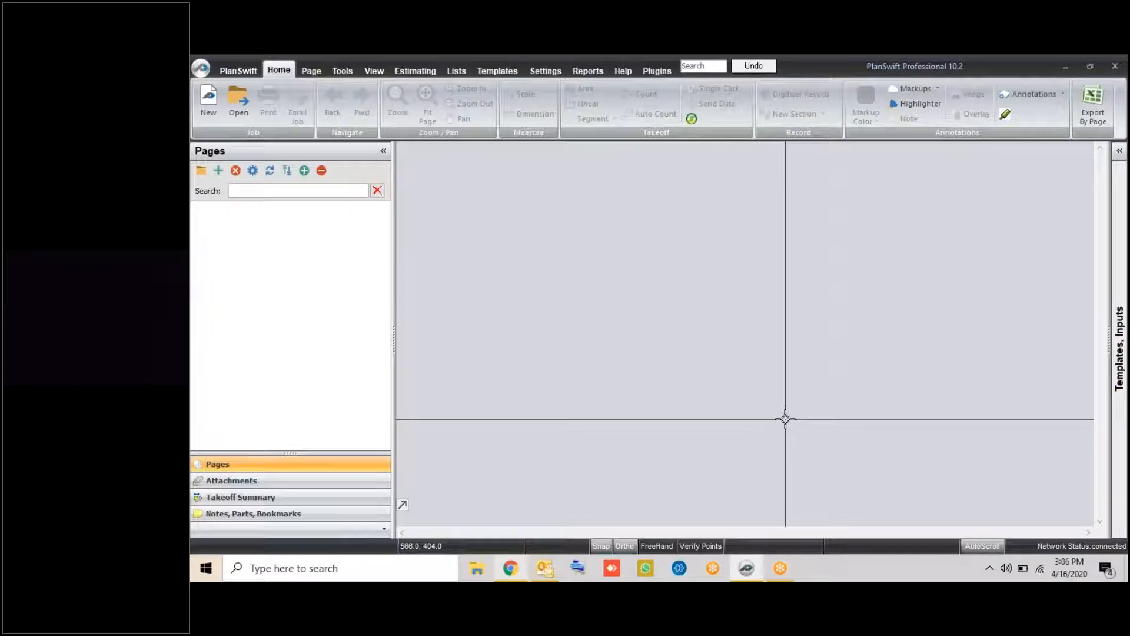
Start a new job described as "Villa / Buil ( G+10 )" with the Metric measurement type and proceed to the image files
left_click(210, 114)
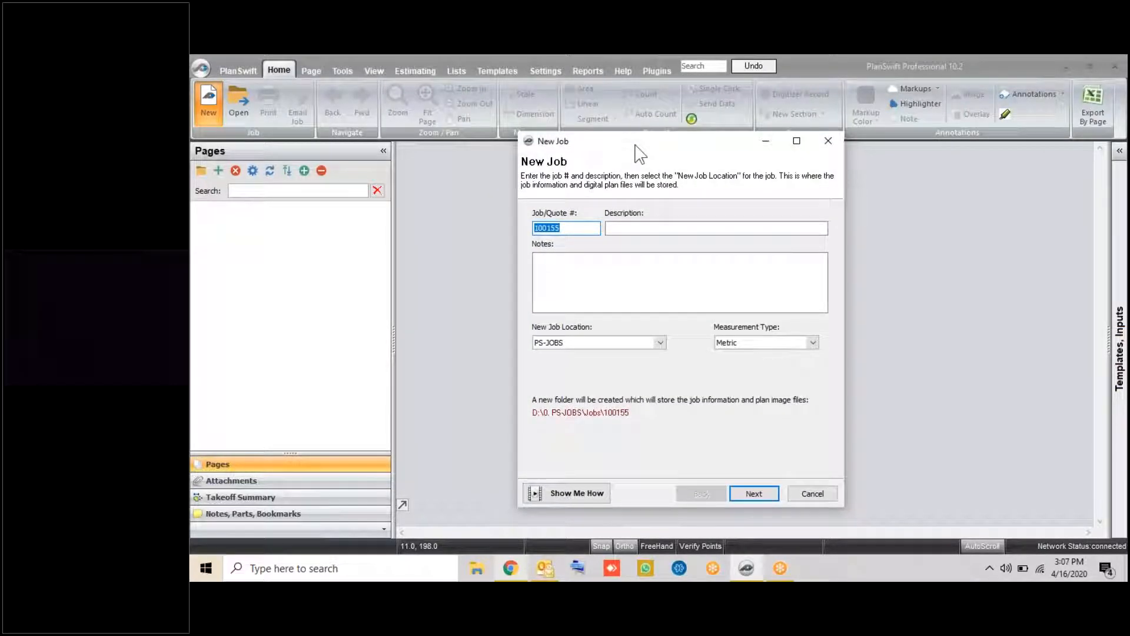
left_click(589, 227)
left_click(633, 229)
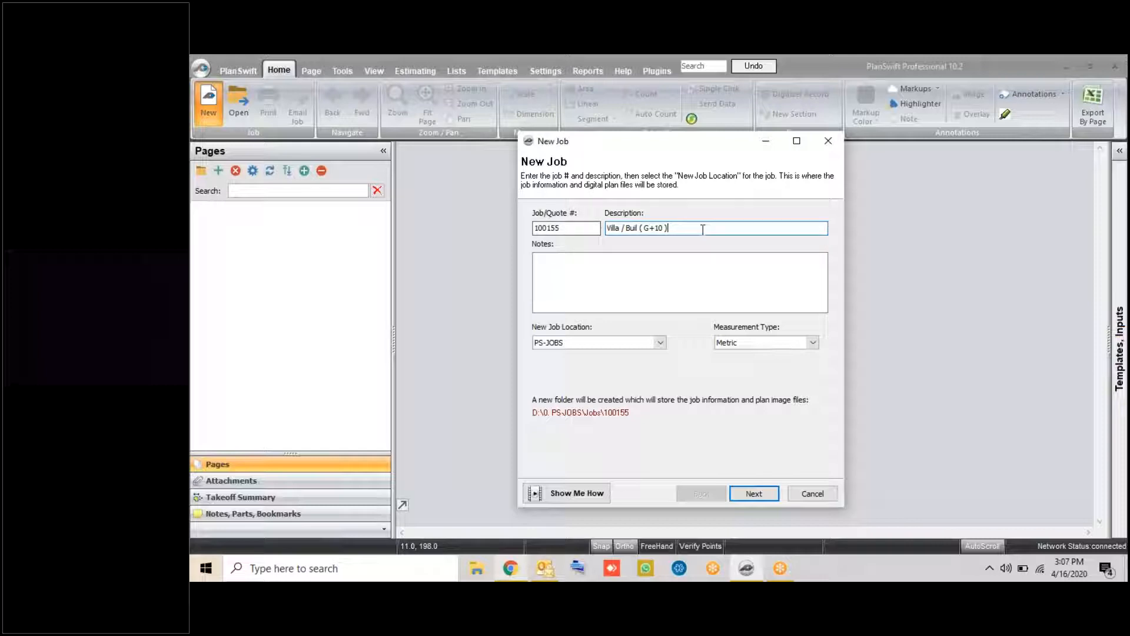
left_click(778, 342)
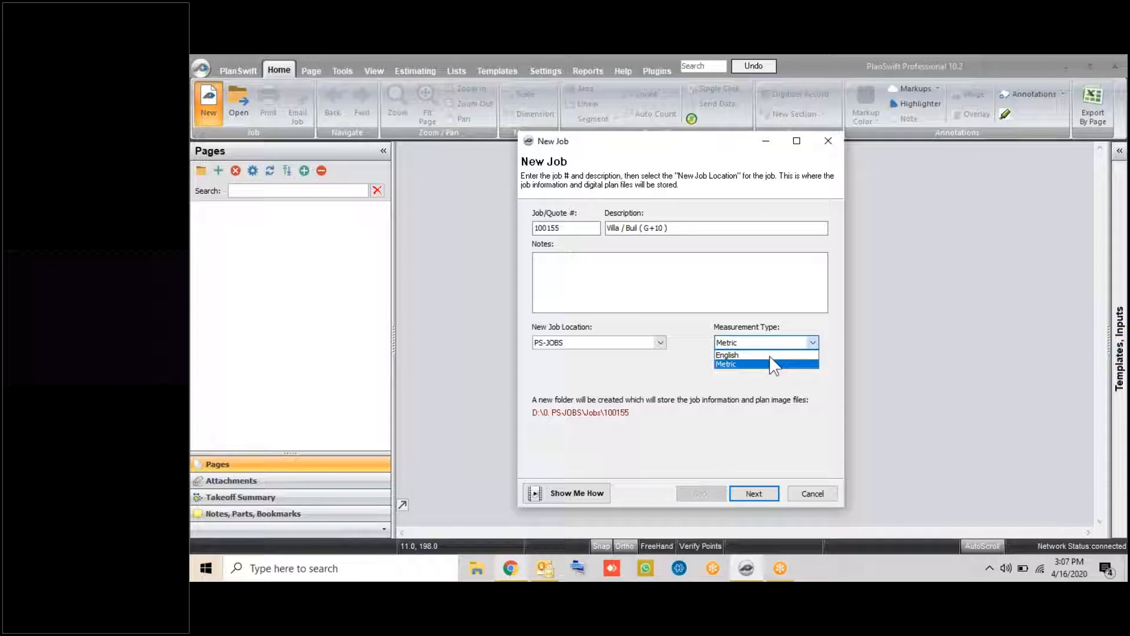
left_click(766, 363)
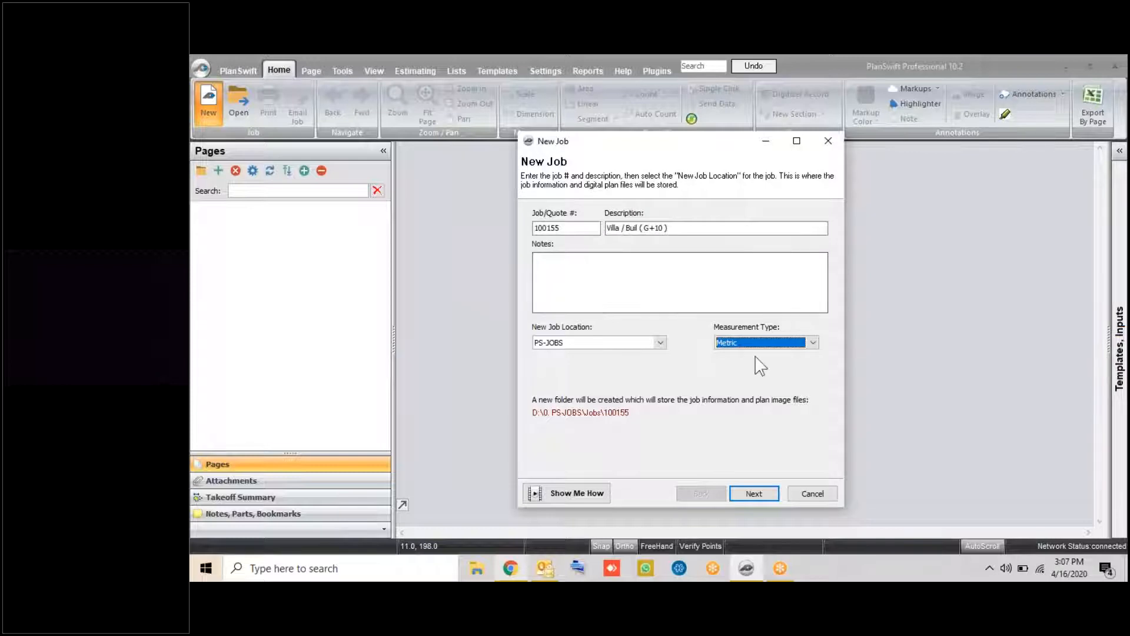
left_click(754, 493)
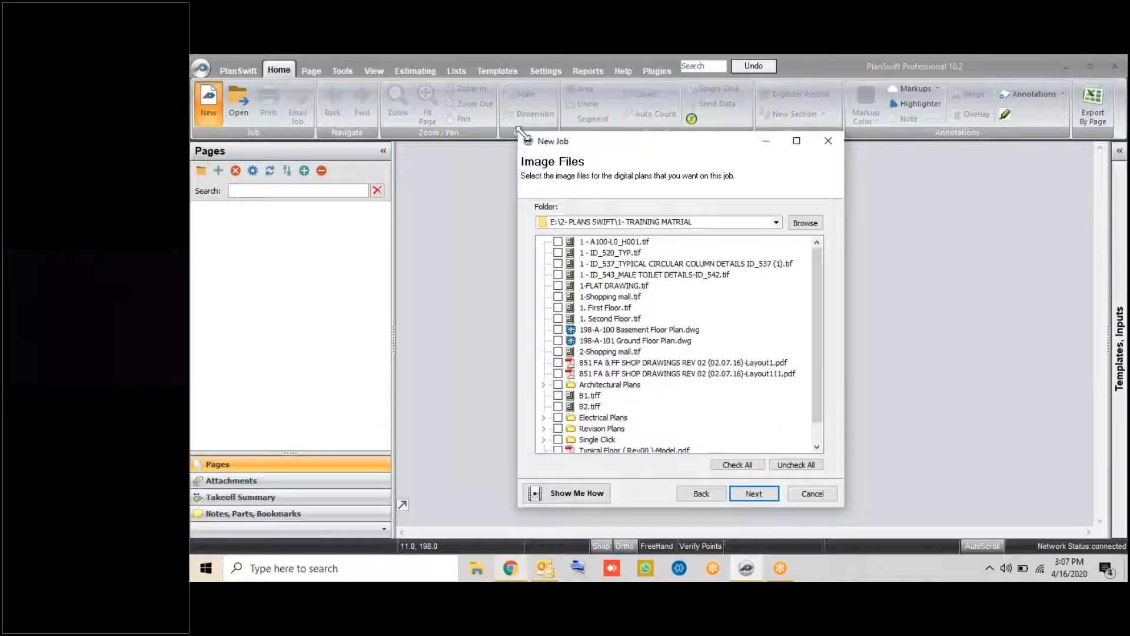
Enlarge the new job dialog and choose E:\2- PLANS SWIFT\1- TRAINING MATRIAL as the plan image folder
left_click_drag(517, 133, 437, 100)
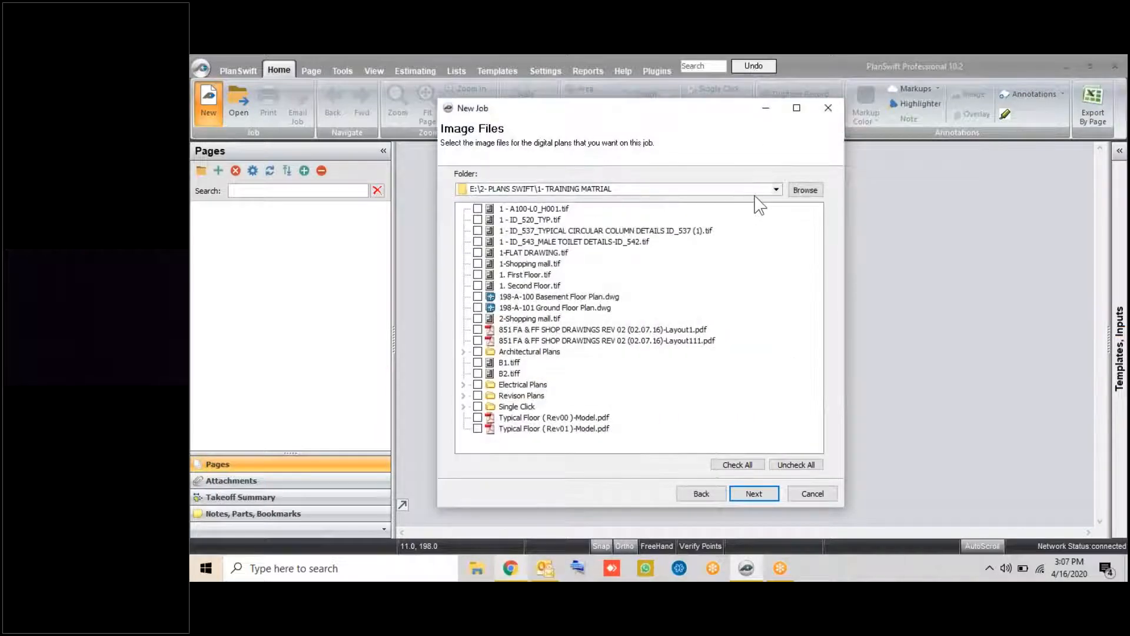
left_click(805, 190)
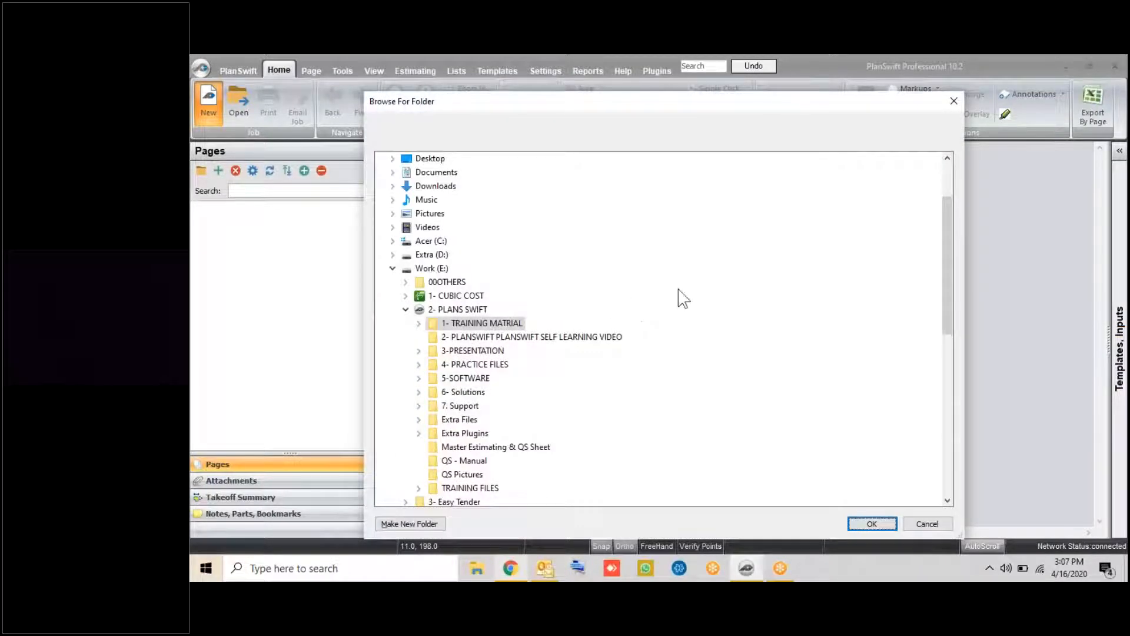
scroll(471, 289, "down", 1)
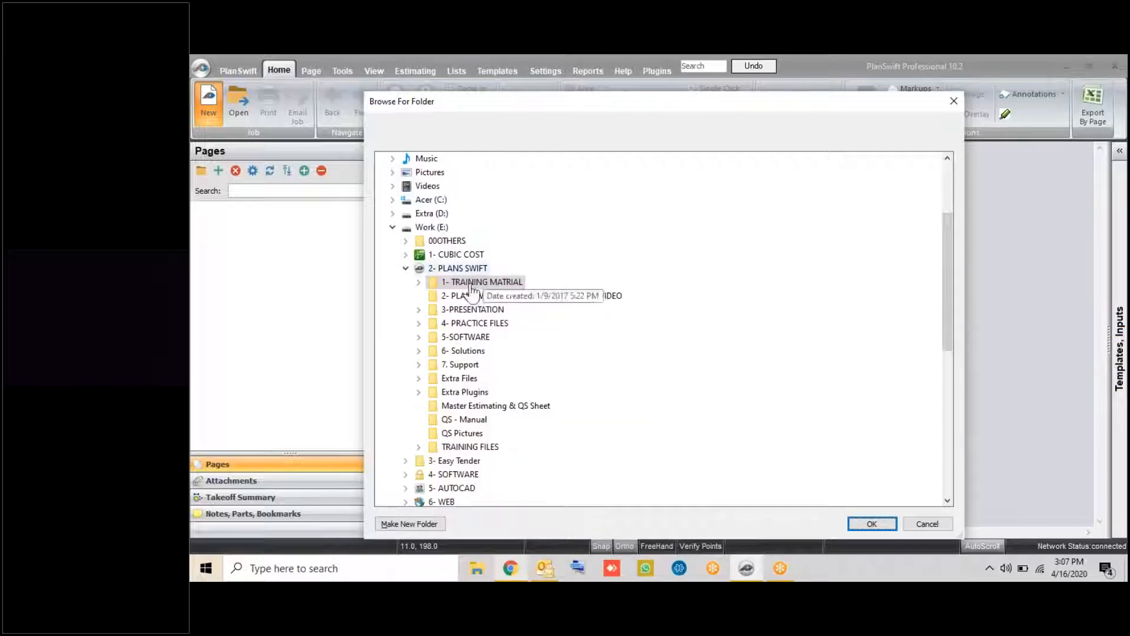
double_click(471, 284)
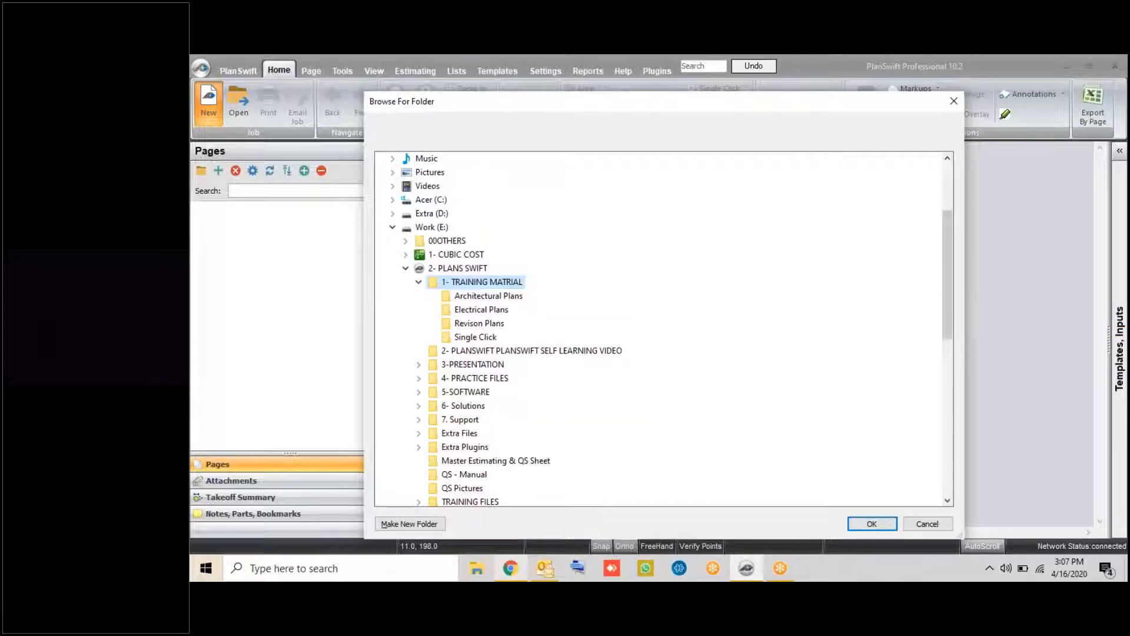
left_click(871, 524)
Include all plan files and subfolders of the training folder and finish creating the job
left_click(478, 428)
left_click(478, 417)
left_click(478, 406)
left_click(478, 395)
left_click(478, 384)
left_click(478, 373)
left_click(478, 362)
left_click(478, 351)
left_click(477, 340)
left_click(714, 465)
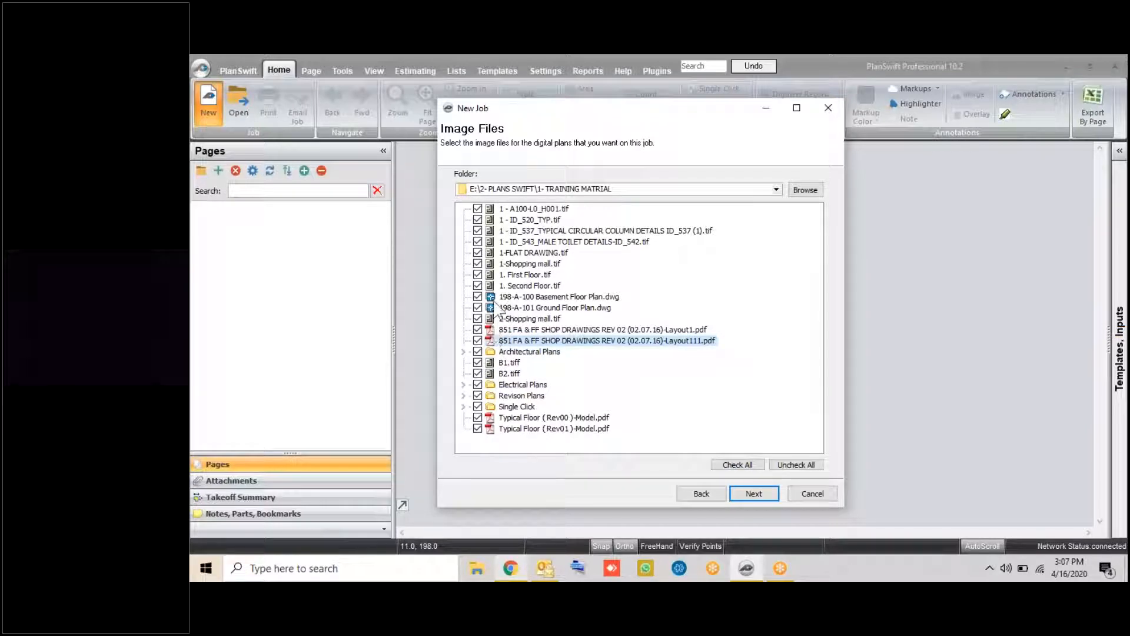
left_click(755, 494)
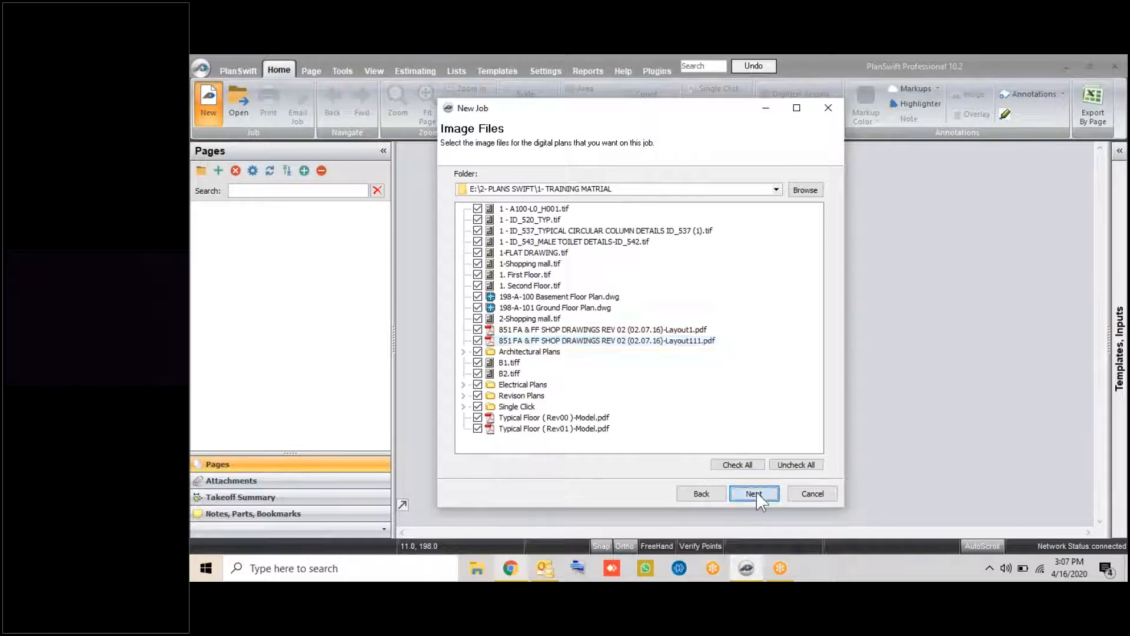
left_click(754, 493)
left_click(754, 493)
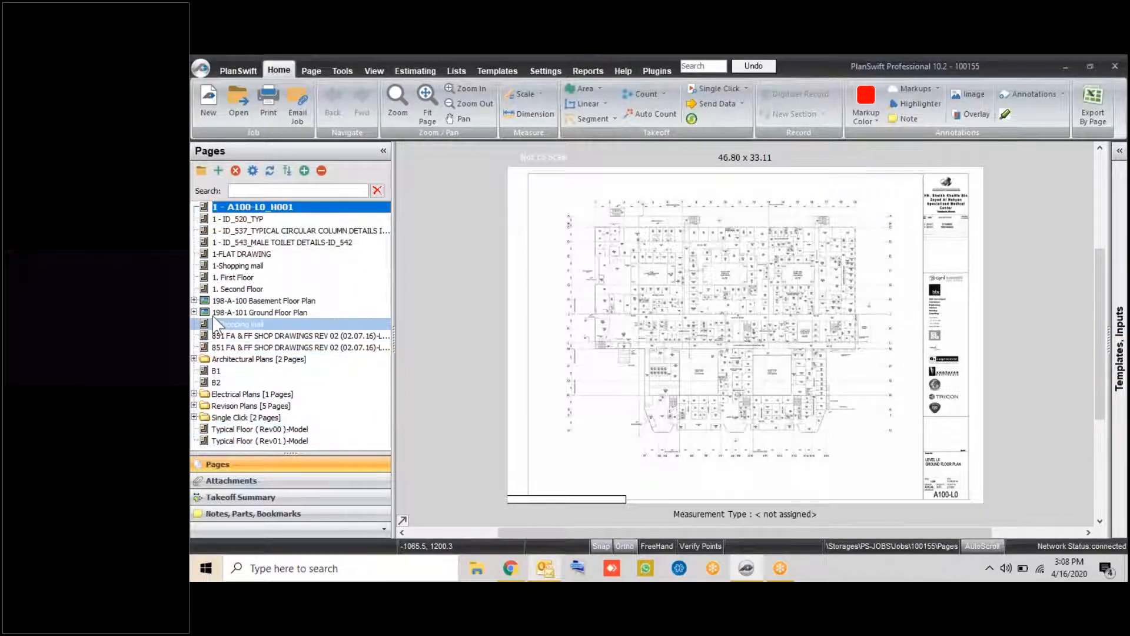
View both pages of the 198-A-100 Basement Floor Plan and of the 198-A-101 Ground Floor Plan
left_click(194, 301)
left_click(228, 313)
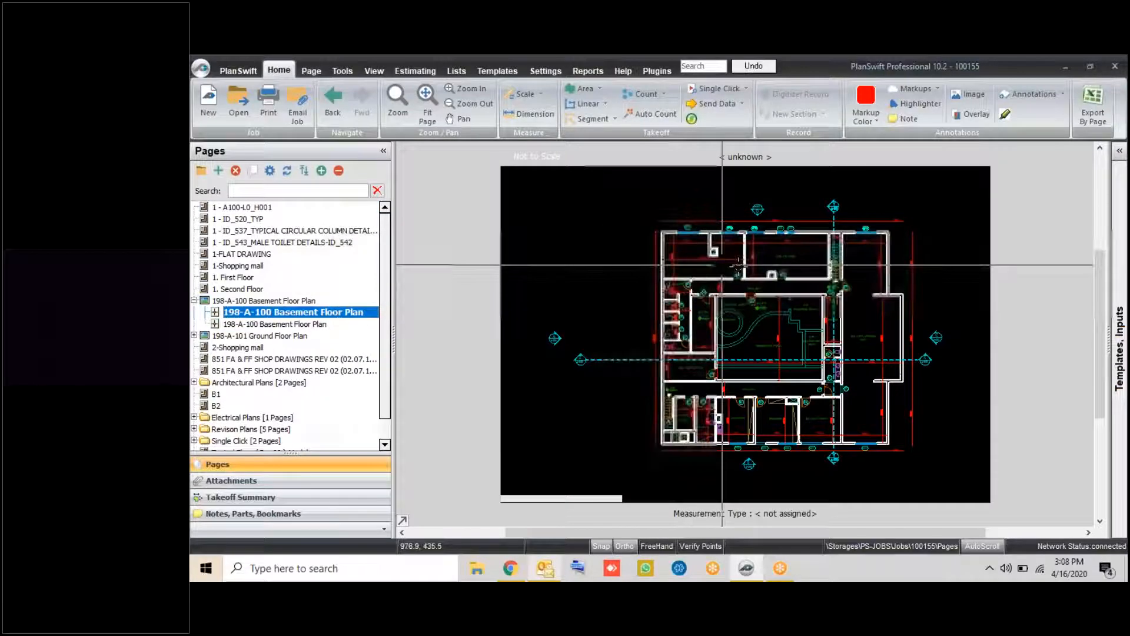
left_click(295, 325)
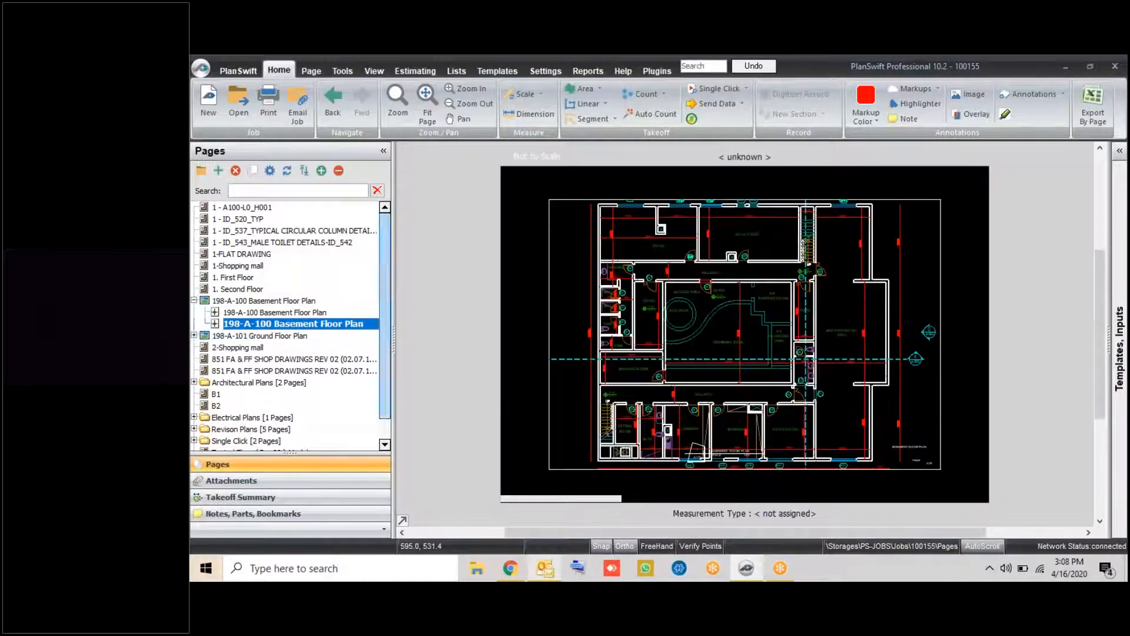
left_click(195, 336)
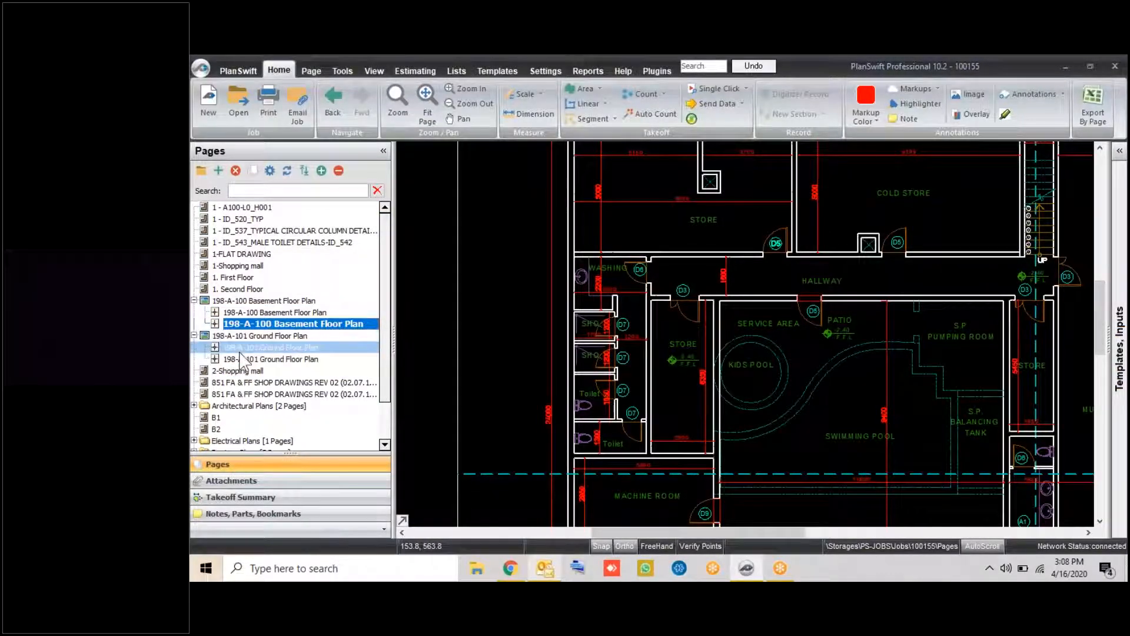
left_click(252, 348)
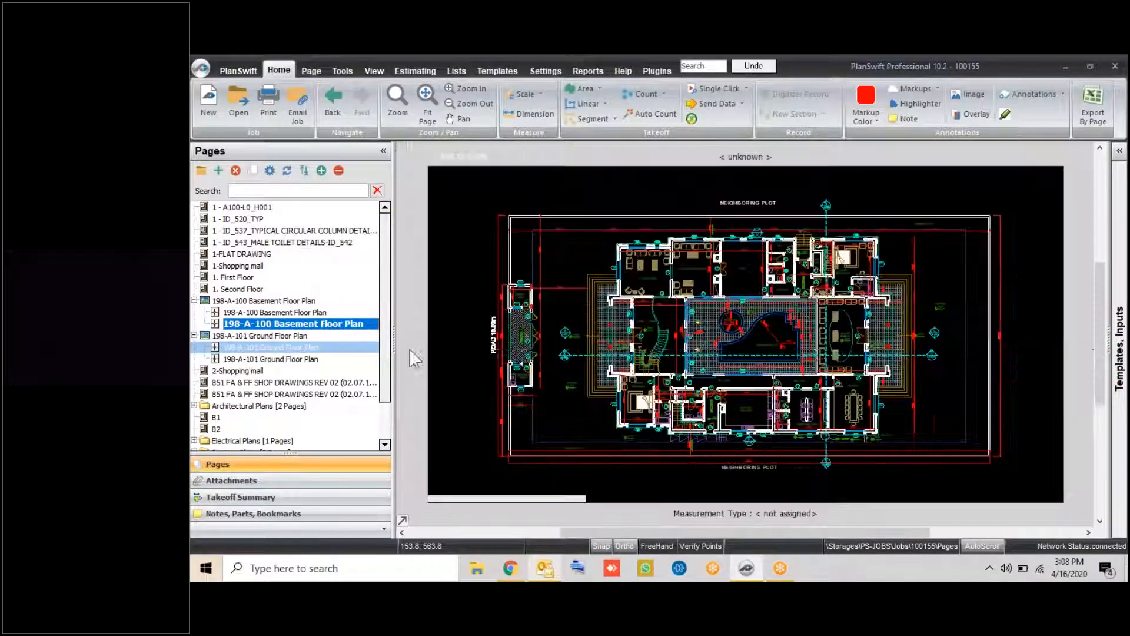
left_click(254, 359)
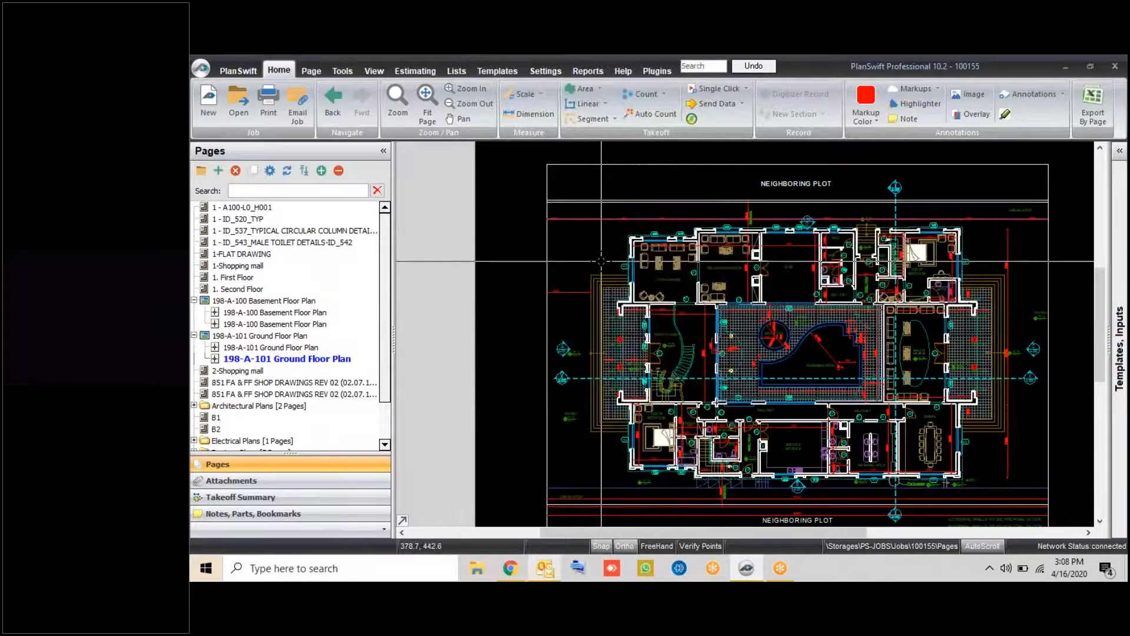
View the Typical Floor ( Rev01 )-Model page and inspect the 1-FLAT DRAWING page up close
scroll(262, 366, "down", 4)
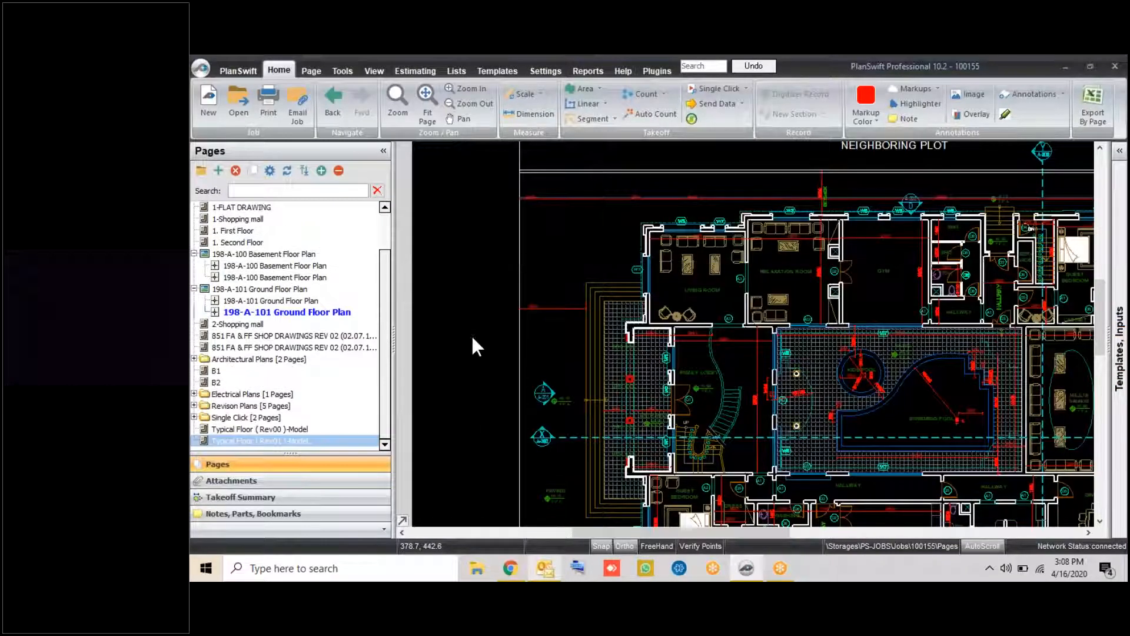
scroll(611, 278, "up", 3)
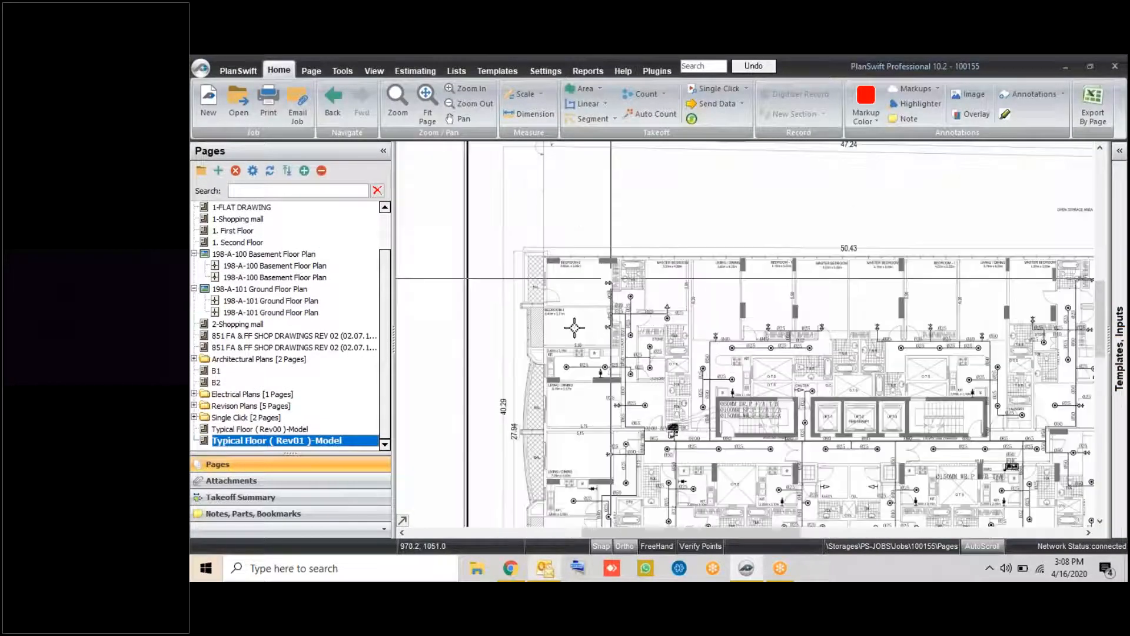
left_click(248, 208)
left_click(250, 220)
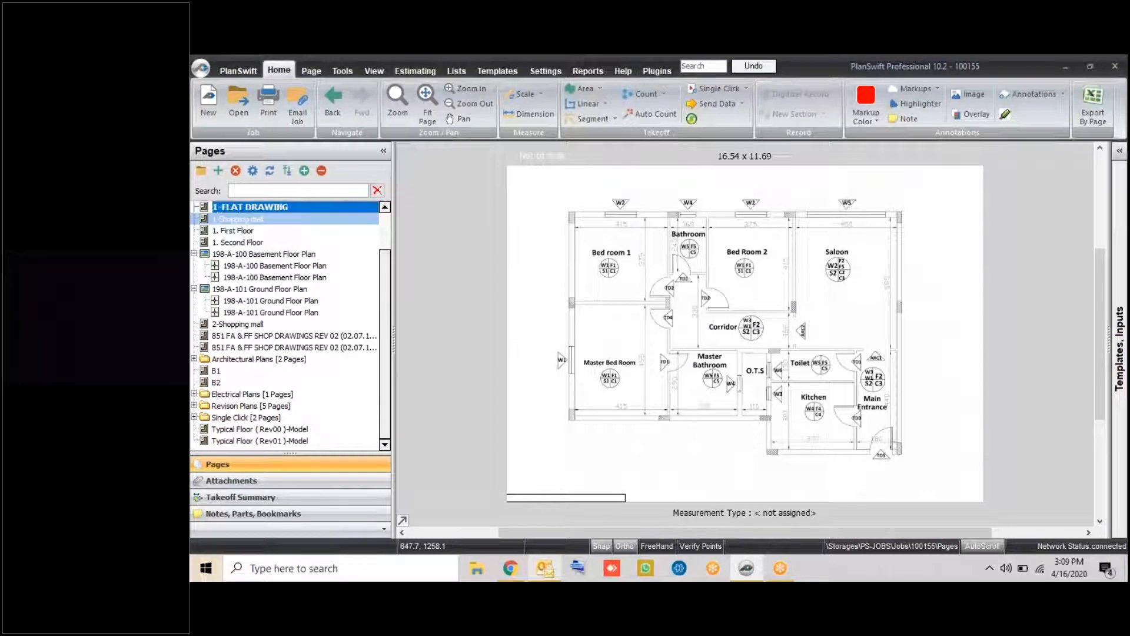
scroll(667, 235, "up", 2)
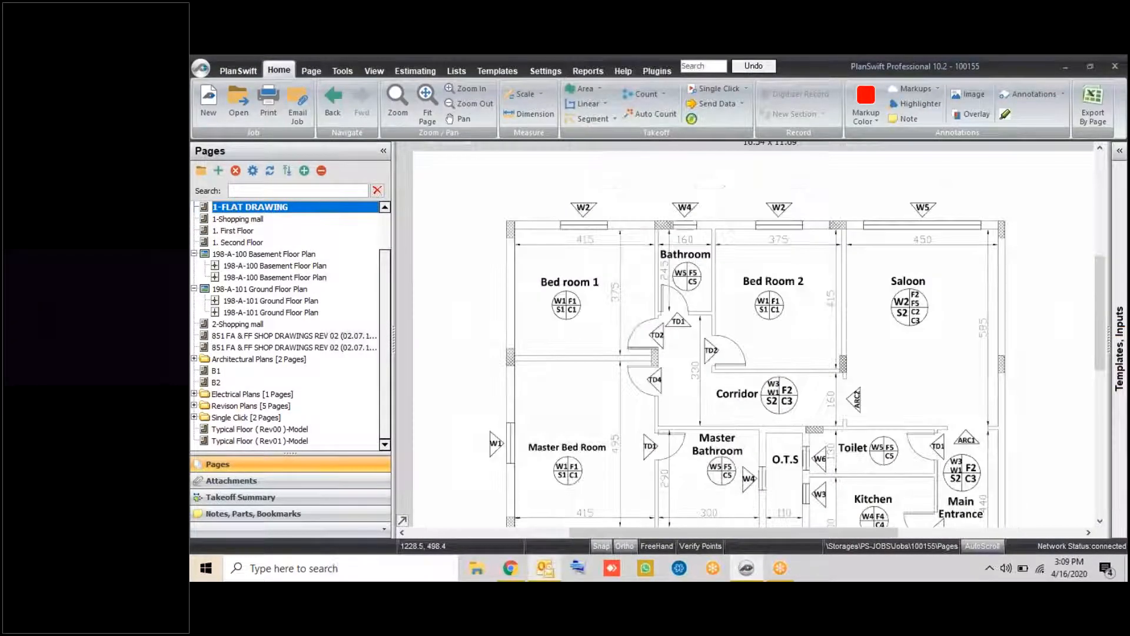
Look through the circular column details, other upper pages and the flat drawing, ending on the 1-Shopping mall plan
scroll(267, 236, "up", 2)
left_click(267, 241)
left_click(266, 229)
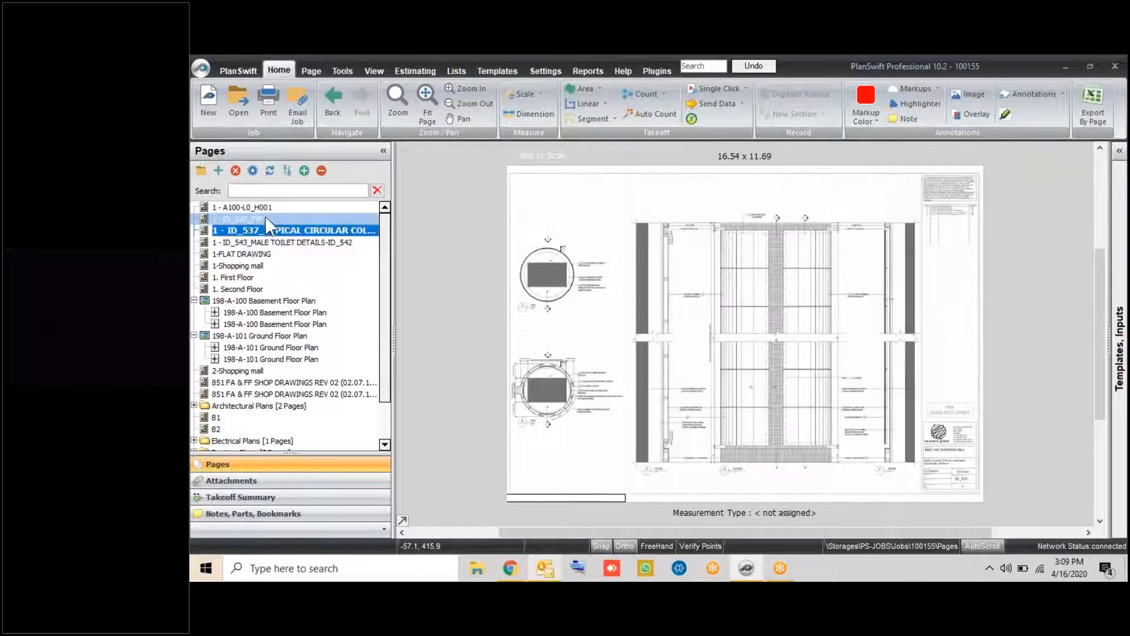
left_click(264, 209)
left_click(265, 254)
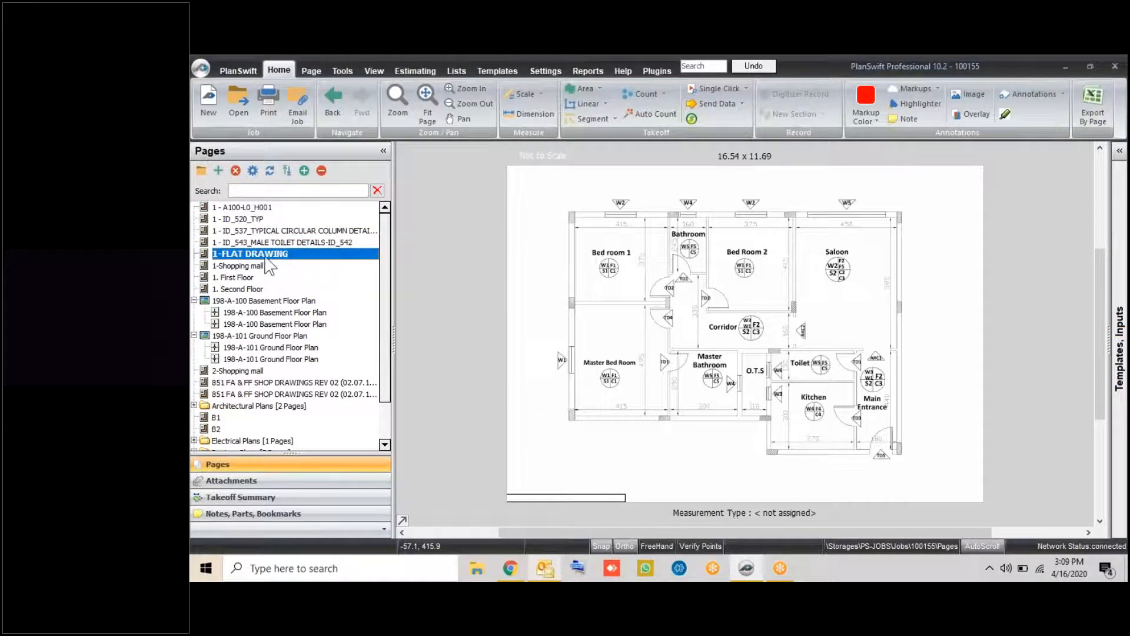
left_click(266, 266)
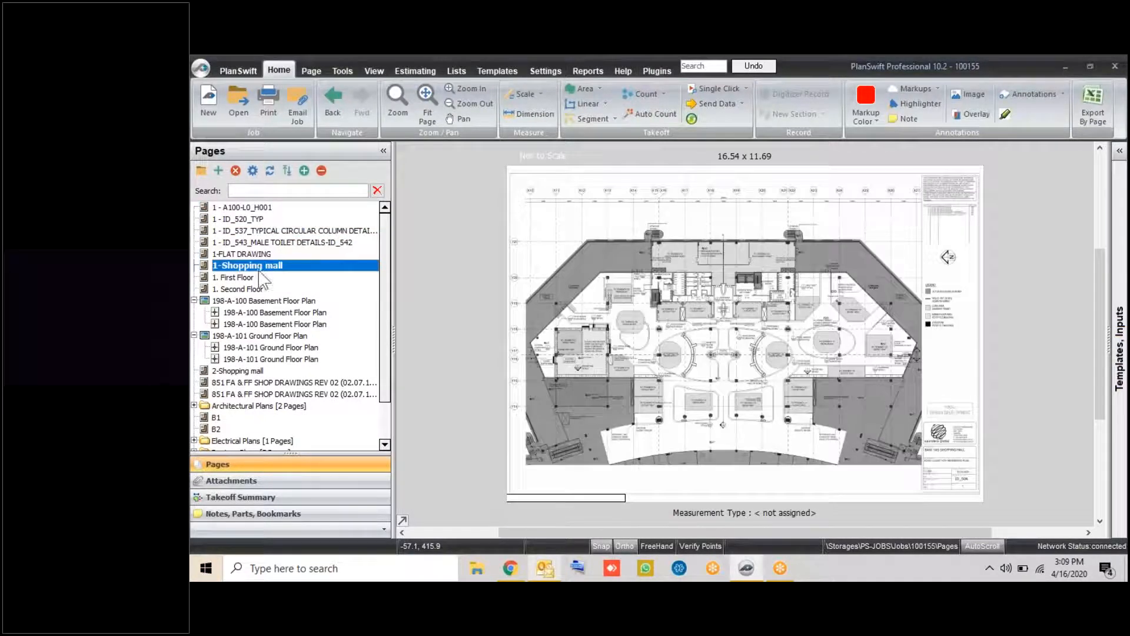
Look through the 1. First Floor, basement, ground floor and 2-Shopping mall pages, ending on the first 851 FA & FF SHOP DRAWINGS page
left_click(259, 277)
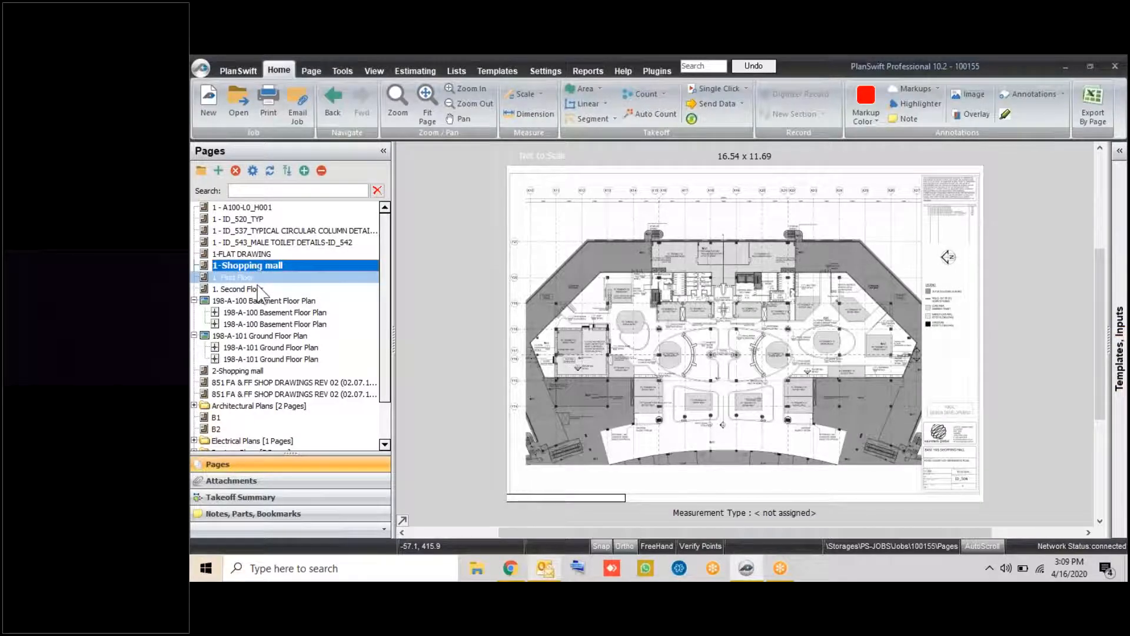
left_click(256, 313)
left_click(256, 324)
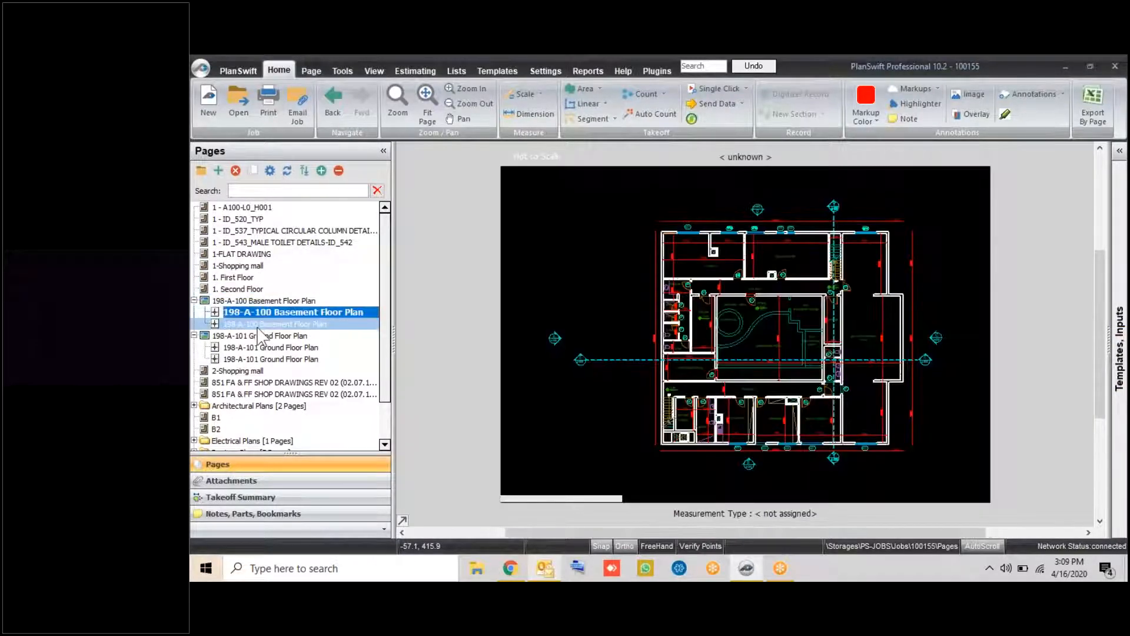
left_click(254, 347)
left_click(251, 371)
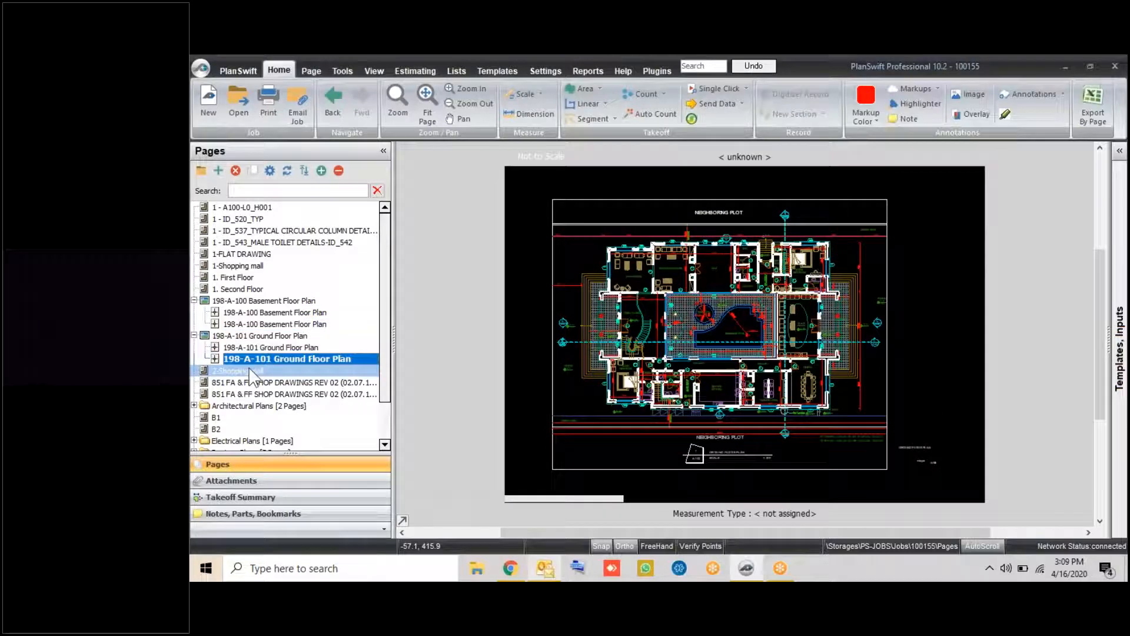
left_click(250, 382)
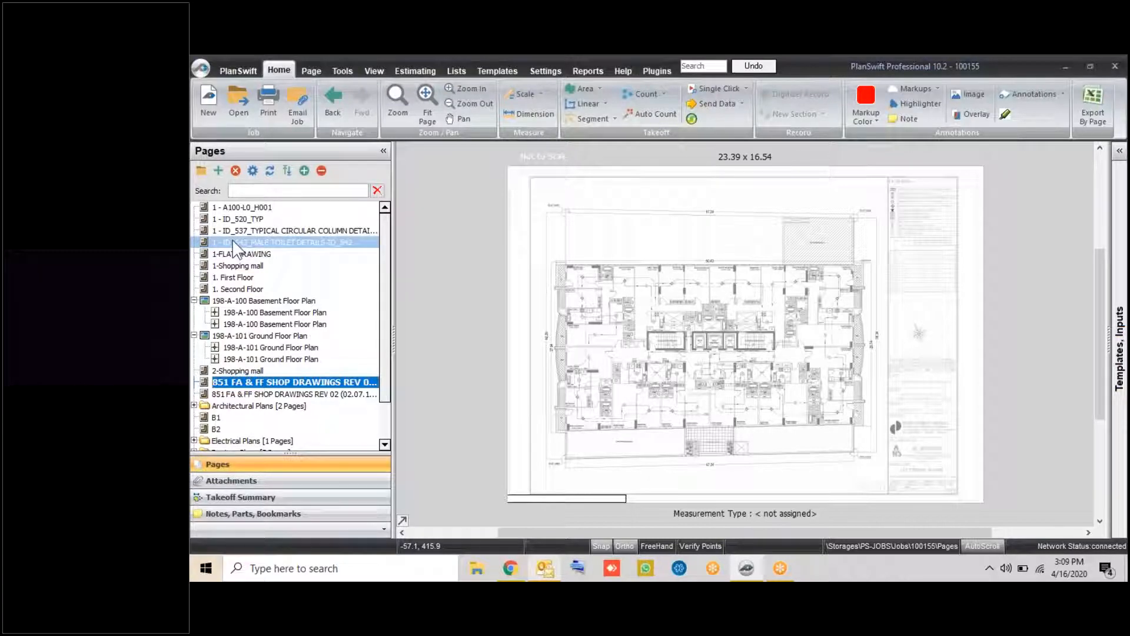
View the first 198-A-100 Basement Floor Plan page up close and compare it with the second one
left_click(250, 312)
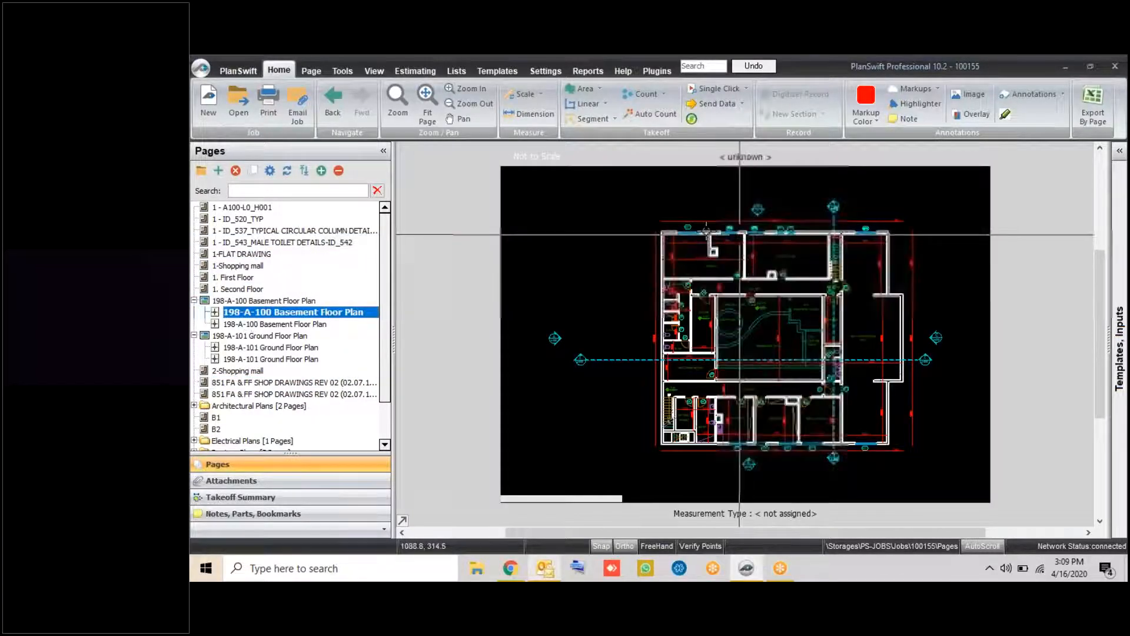
scroll(740, 234, "up", 5)
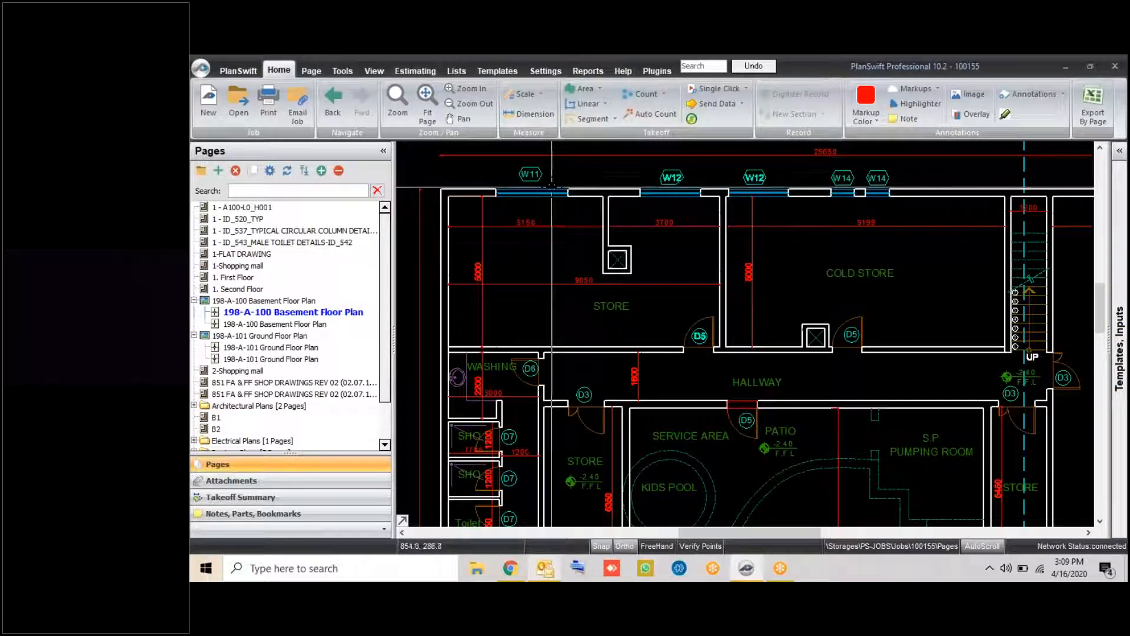
left_click(311, 325)
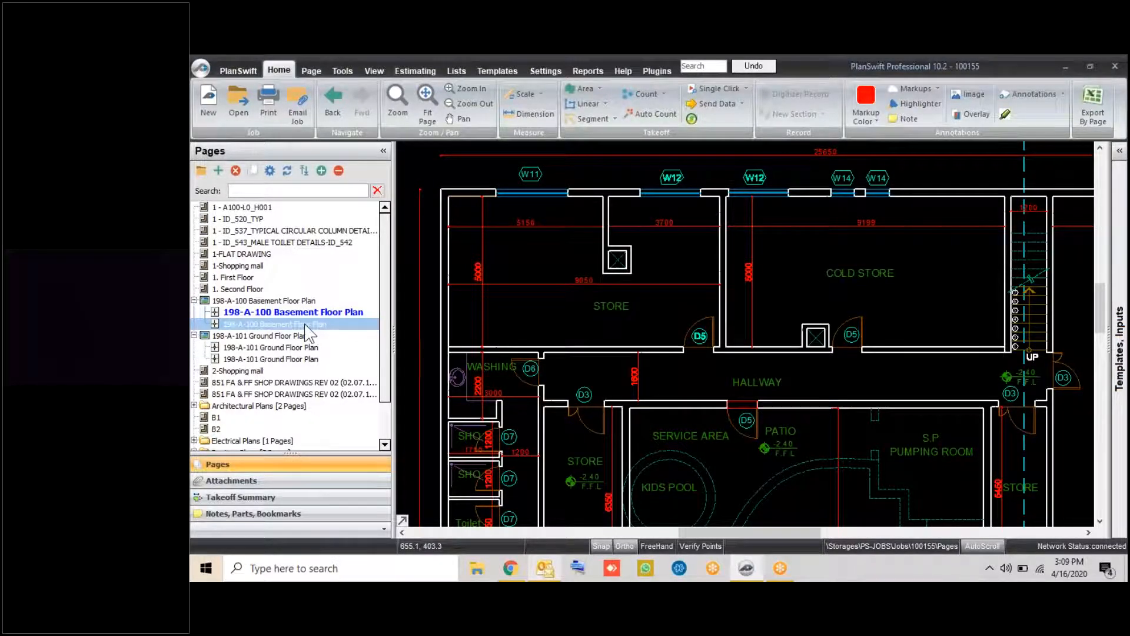
double_click(305, 325)
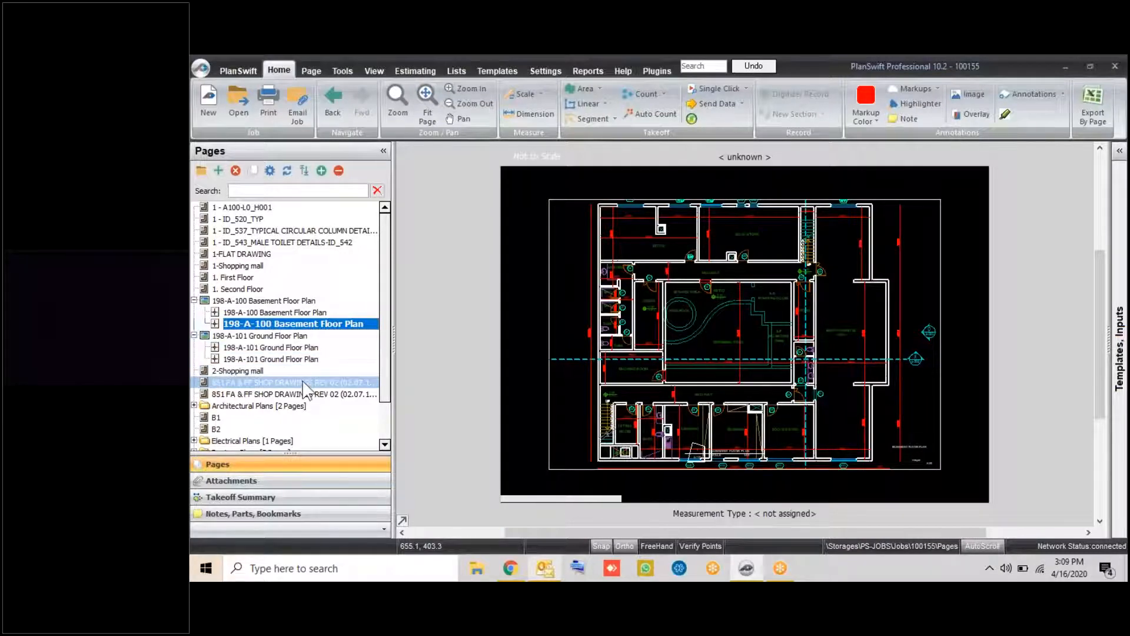
Return to the first basement floor plan page and examine the wall edges and dimensions of the store room beside the cold store
left_click(305, 312)
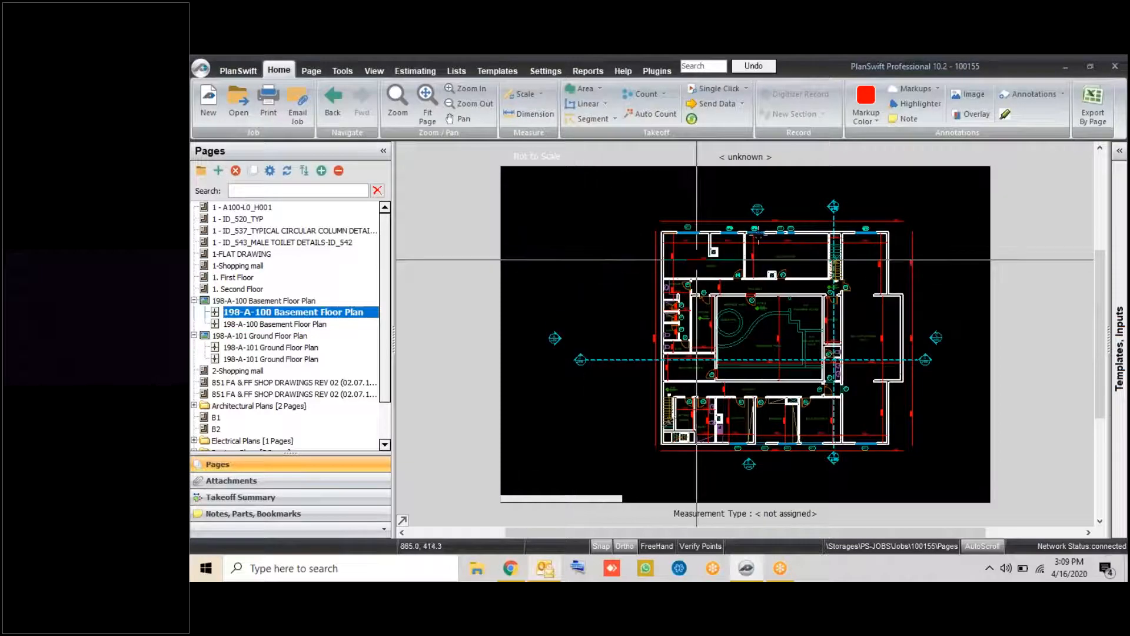
scroll(758, 234, "up", 3)
left_click_drag(758, 234, 690, 237)
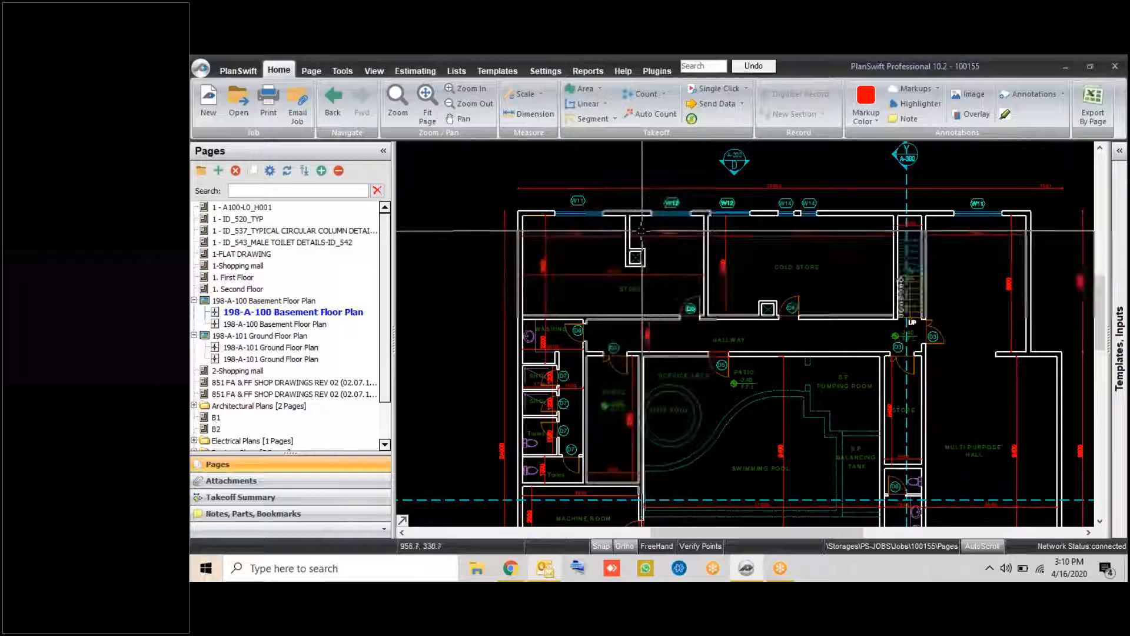
scroll(639, 220, "up", 1)
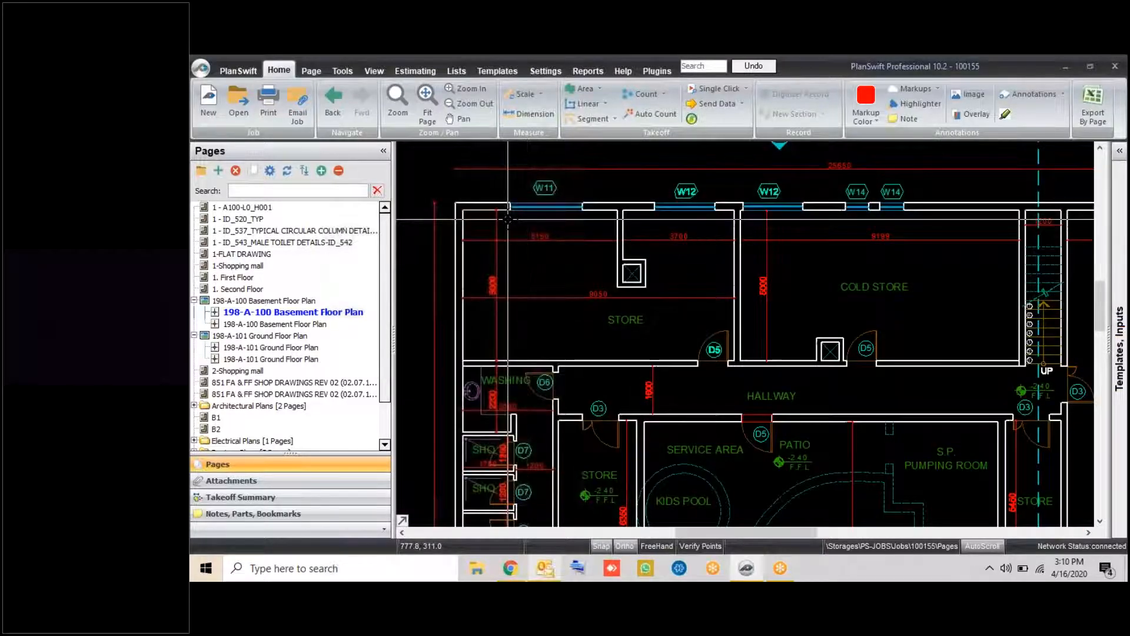
scroll(507, 219, "up", 1)
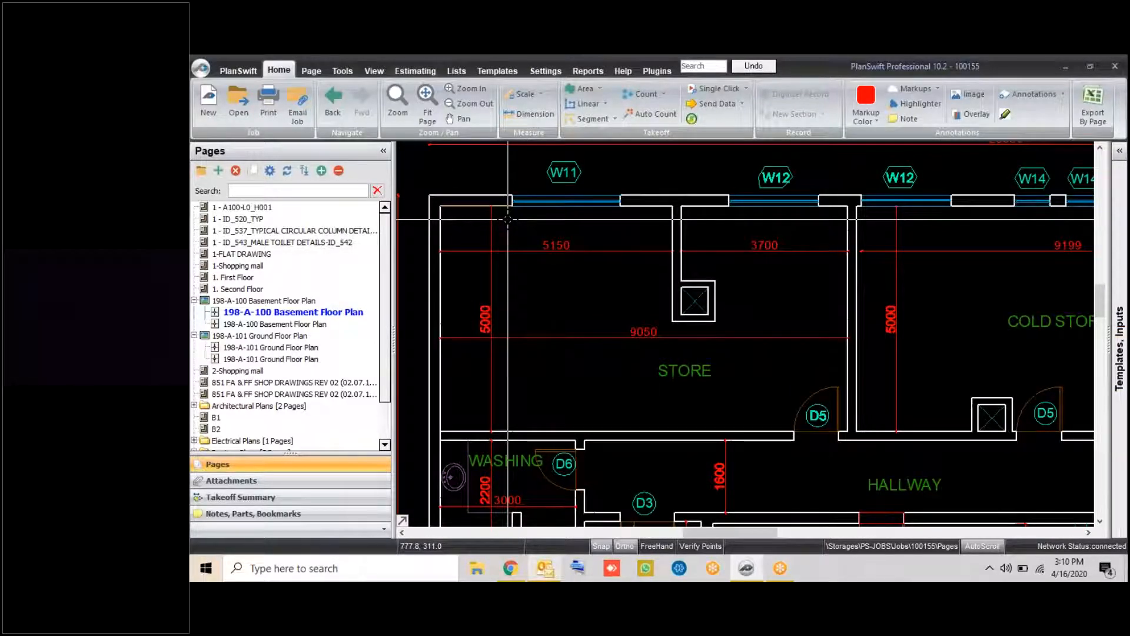
left_click_drag(507, 219, 533, 242)
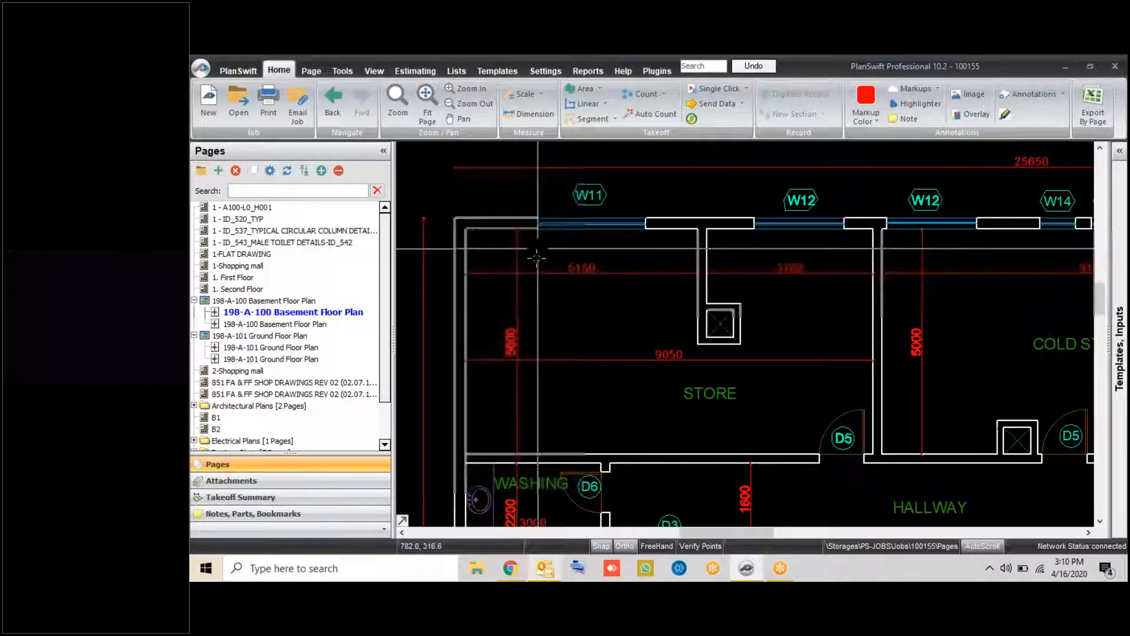
scroll(536, 257, "up", 1)
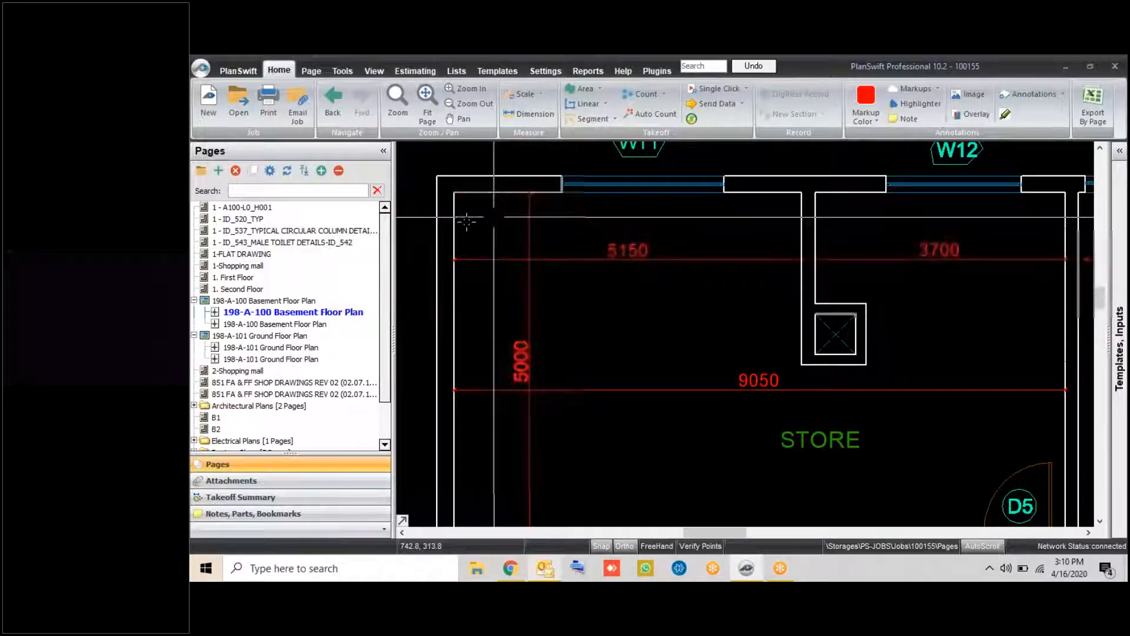
scroll(465, 227, "down", 1)
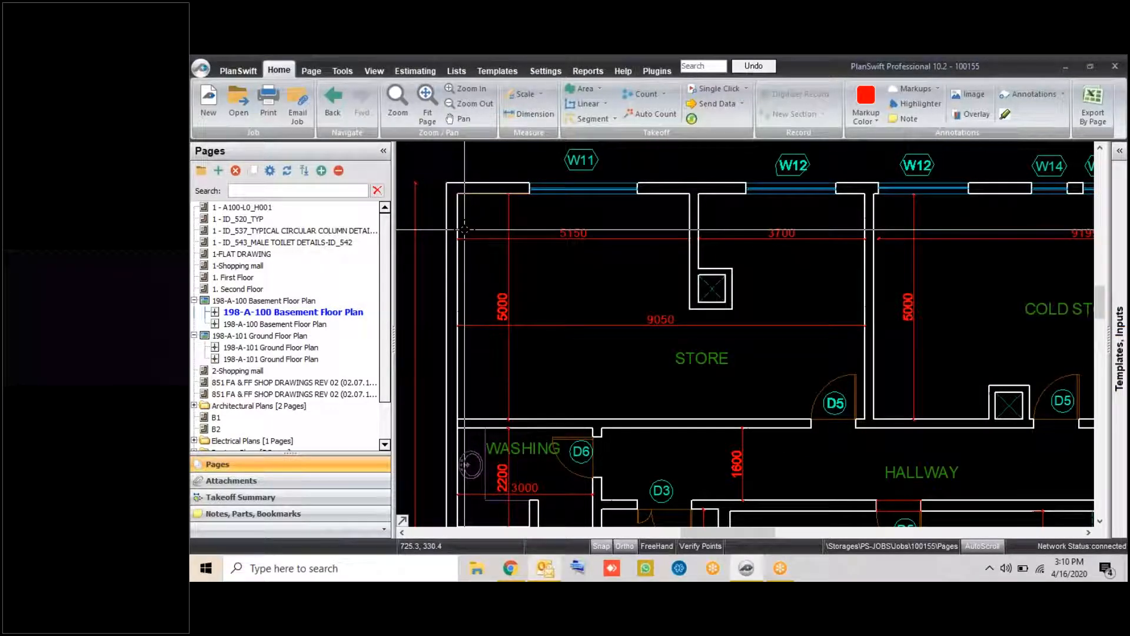
Collapse the page list, view the Typical Floor ( Rev00 )-Model page and open the first 851 FA & FF SHOP DRAWINGS page
left_click(338, 170)
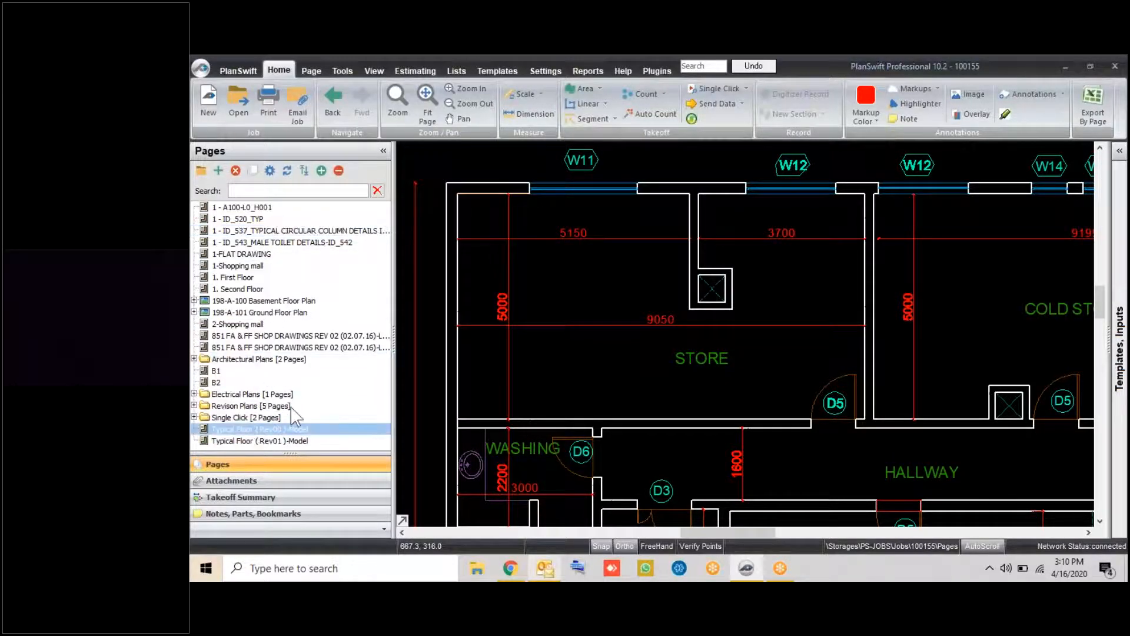
left_click(295, 428)
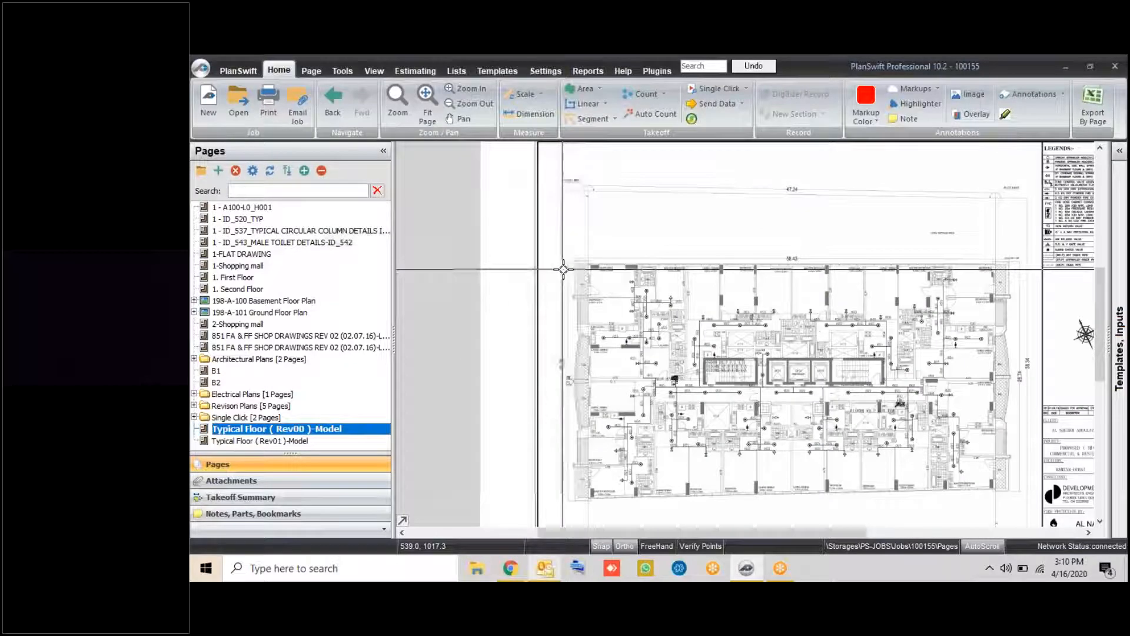
left_click(277, 335)
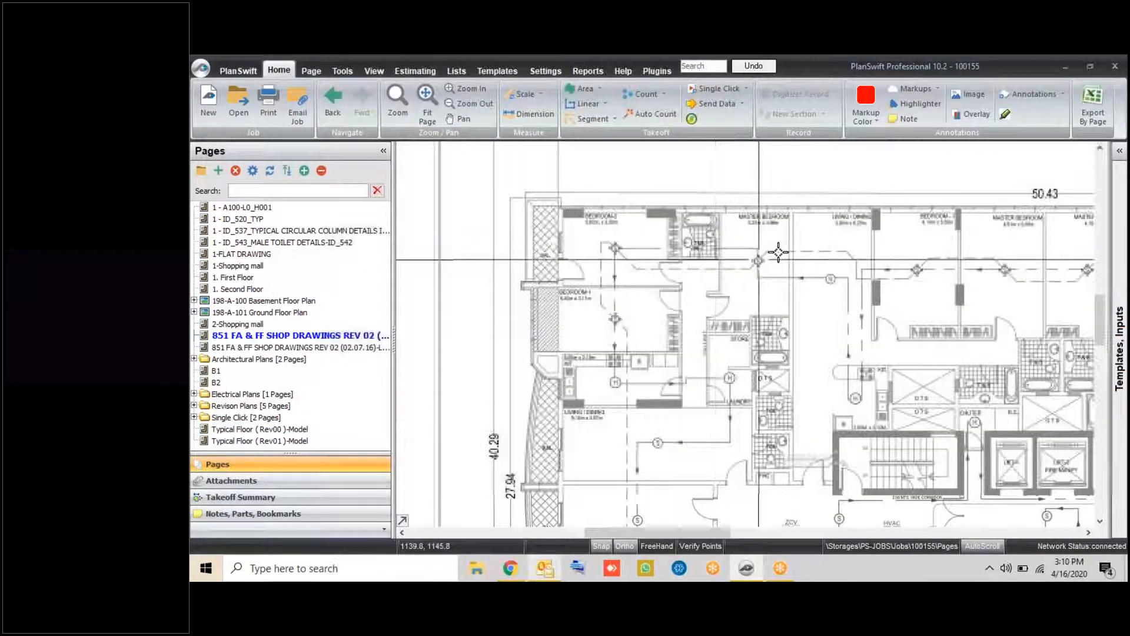
Examine the bathroom details, title block and overall floor layout of the shop drawing
scroll(689, 230, "up", 5)
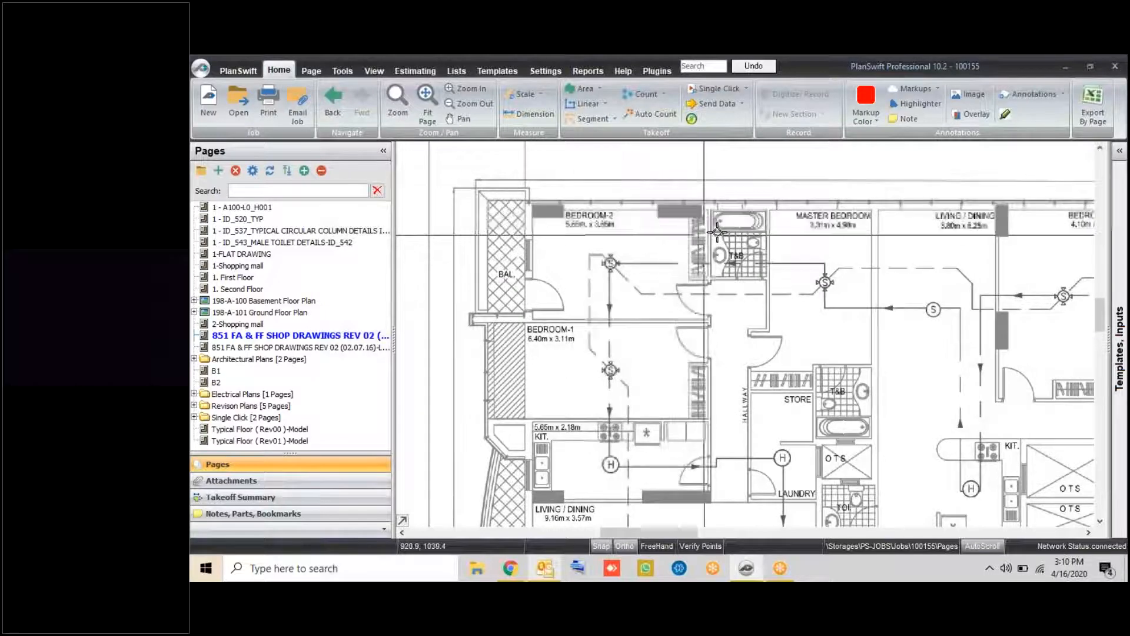
scroll(721, 231, "up", 2)
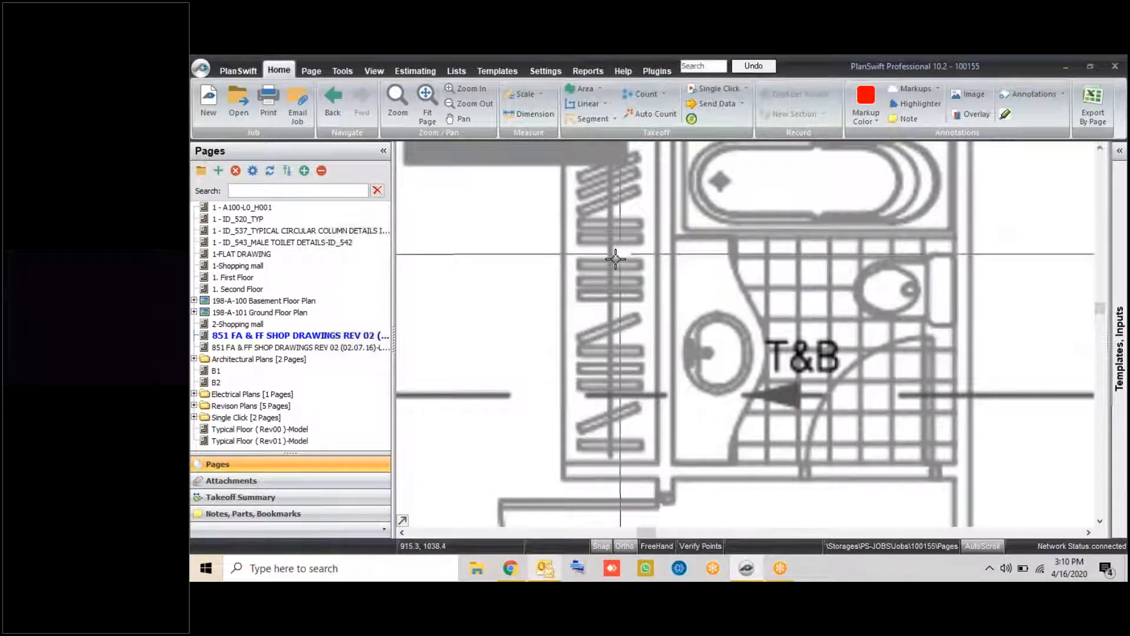
scroll(550, 198, "down", 6)
scroll(853, 383, "up", 4)
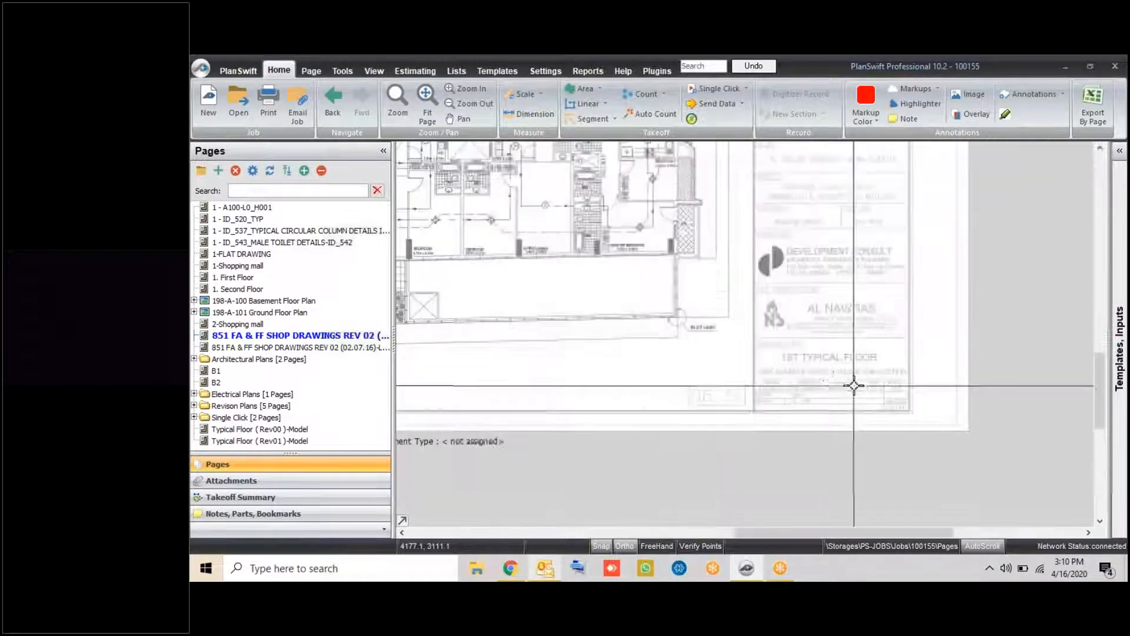
scroll(699, 386, "up", 2)
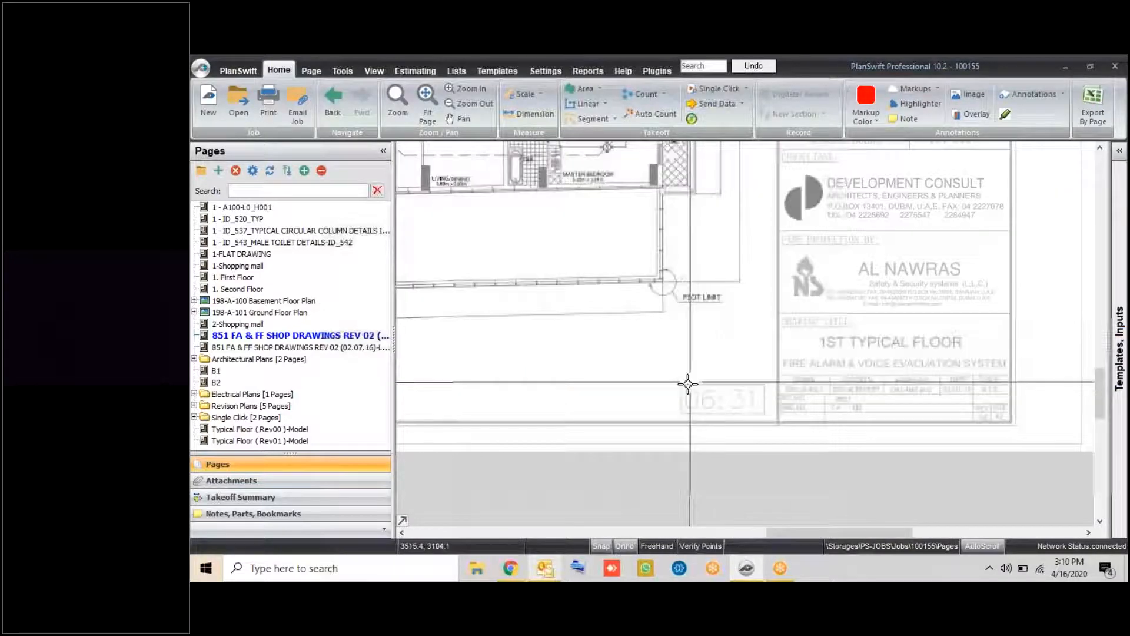
scroll(730, 389, "down", 4)
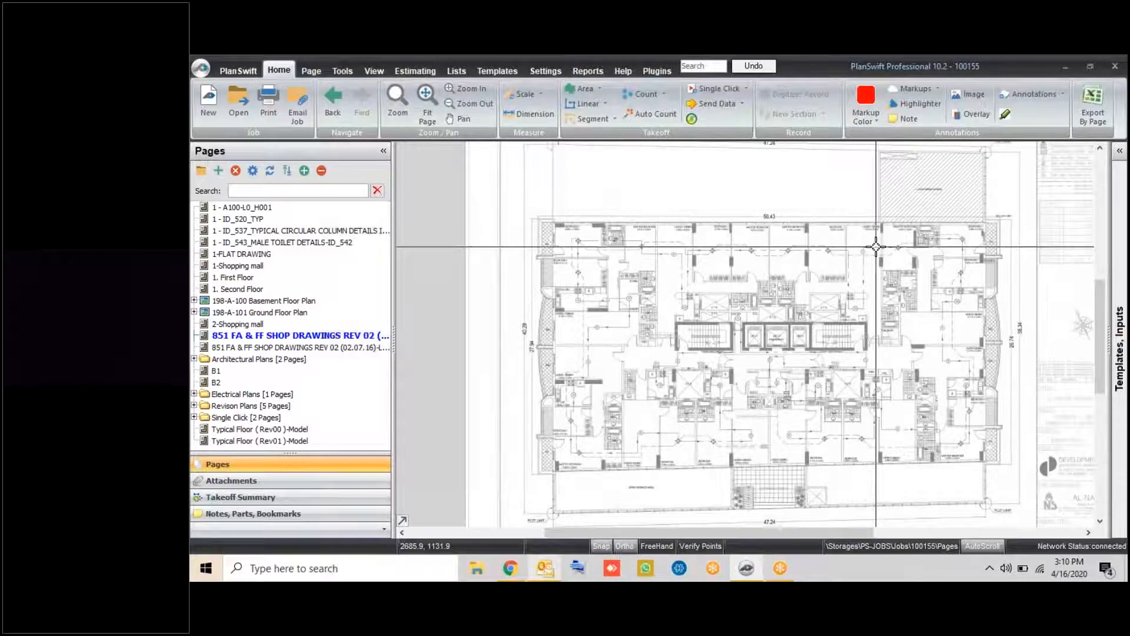
Try the Dimension and Linear tools on the unscaled shop drawing, declining to set the scale each time
scroll(873, 247, "up", 2)
left_click(529, 113)
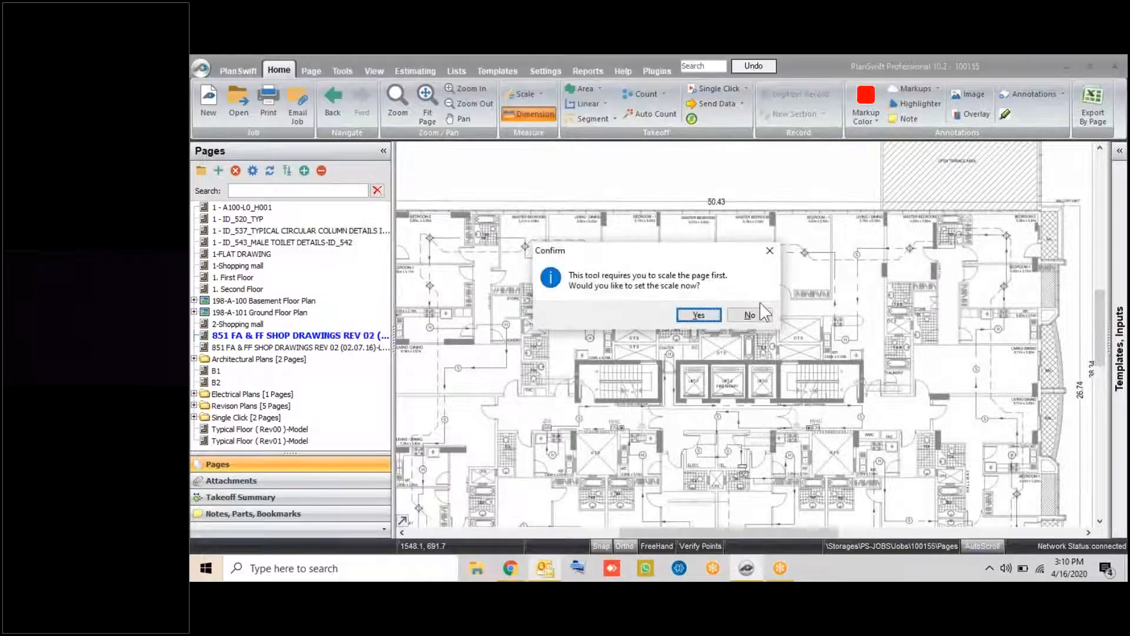
left_click(750, 315)
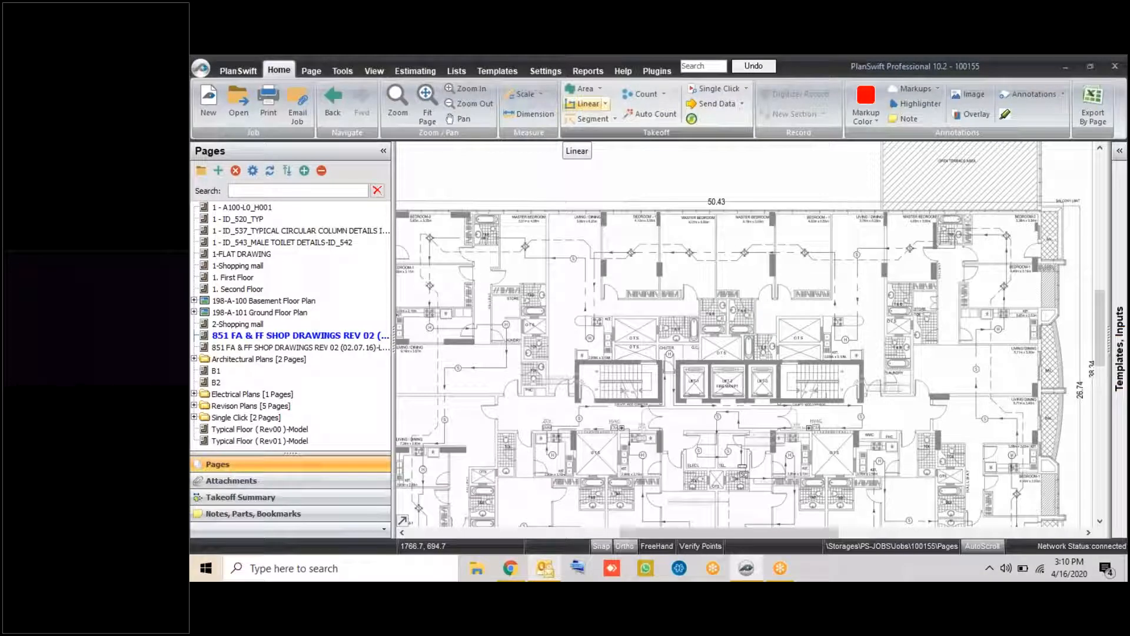
left_click(587, 103)
left_click(750, 314)
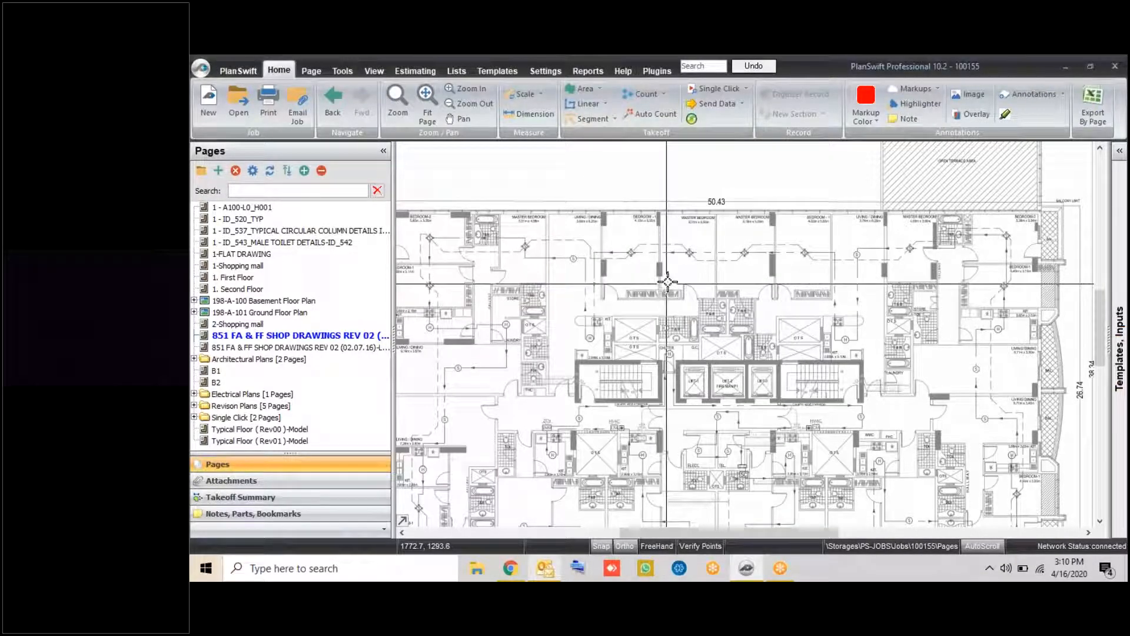
Open the metric Scale settings for the shop drawing and locate the overall width dimension above the bedrooms
scroll(667, 282, "up", 4)
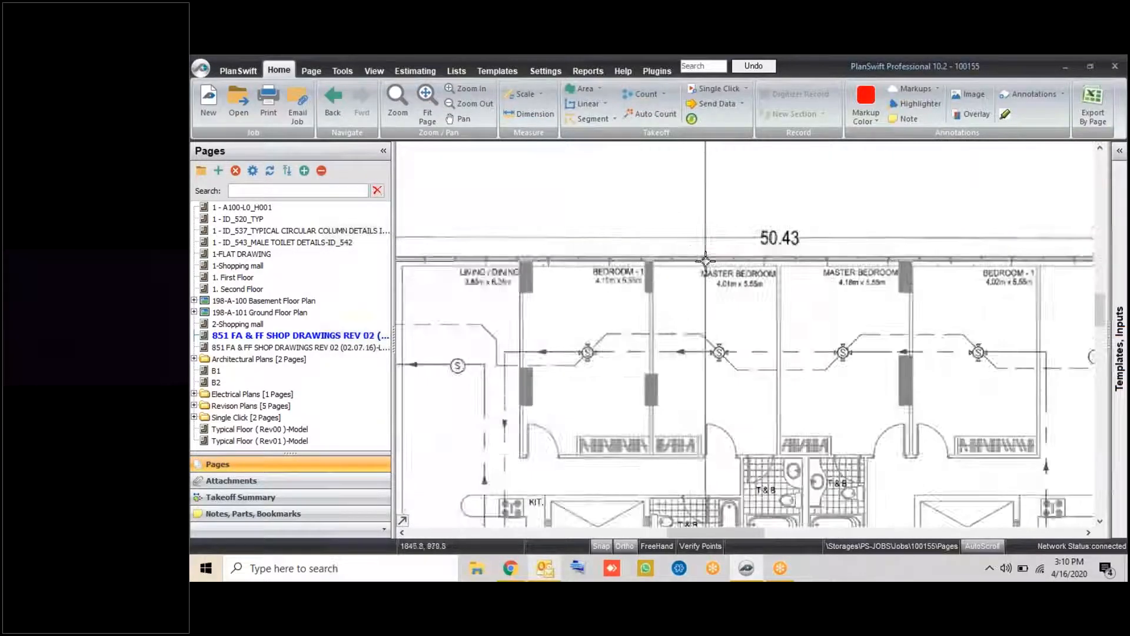
scroll(706, 260, "up", 2)
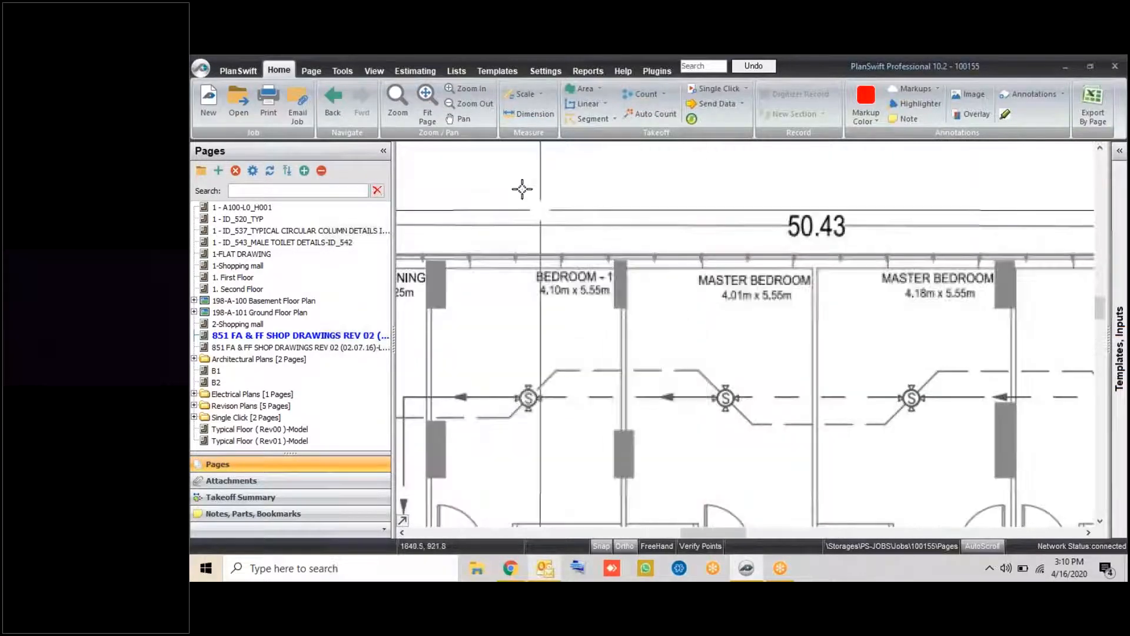
left_click(522, 105)
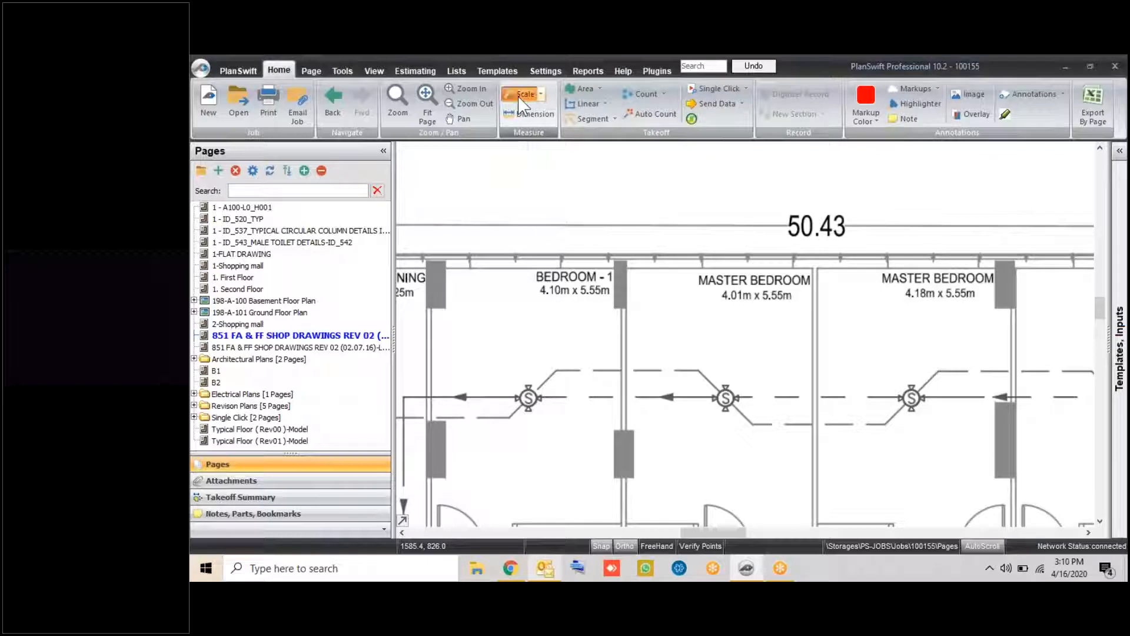
left_click(609, 230)
left_click_drag(636, 218, 618, 195)
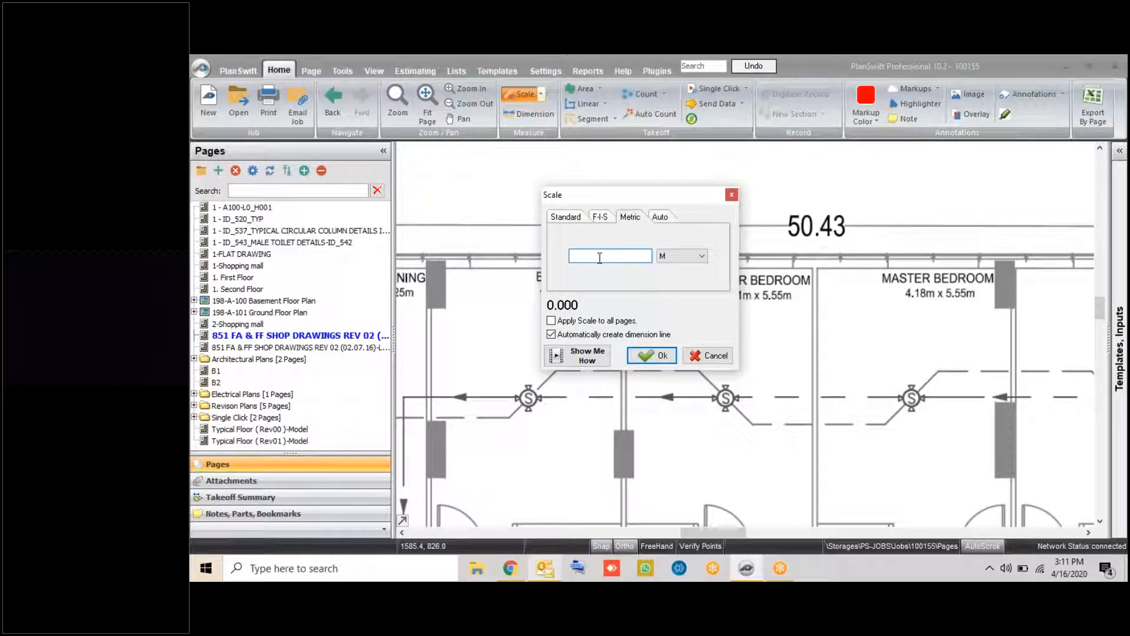
scroll(798, 294, "down", 3)
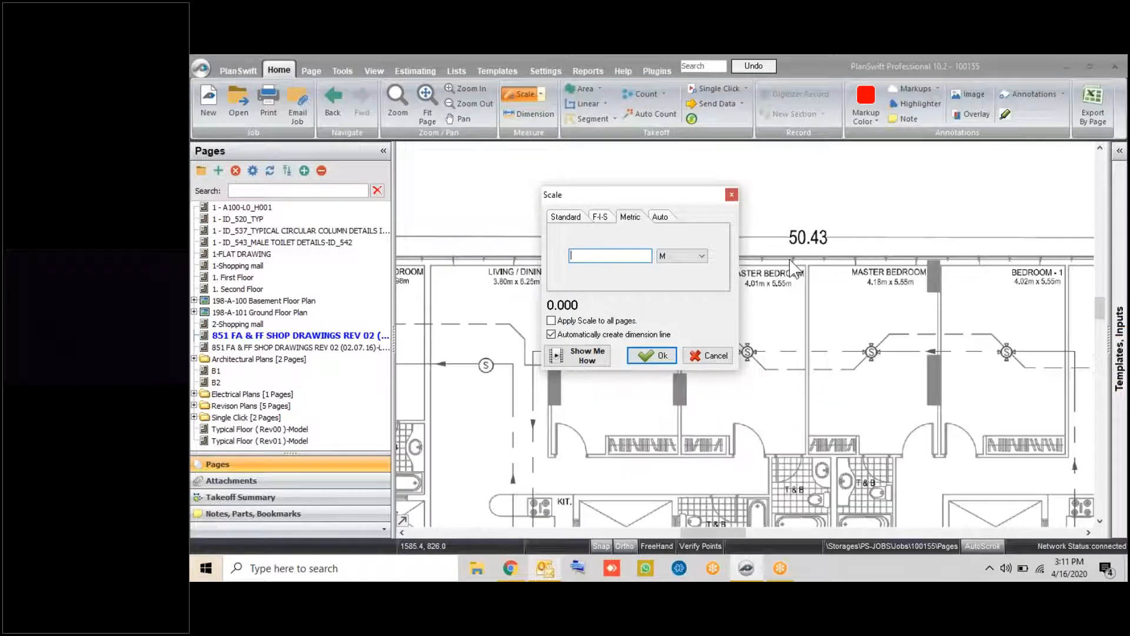
scroll(798, 294, "down", 2)
scroll(808, 365, "up", 5)
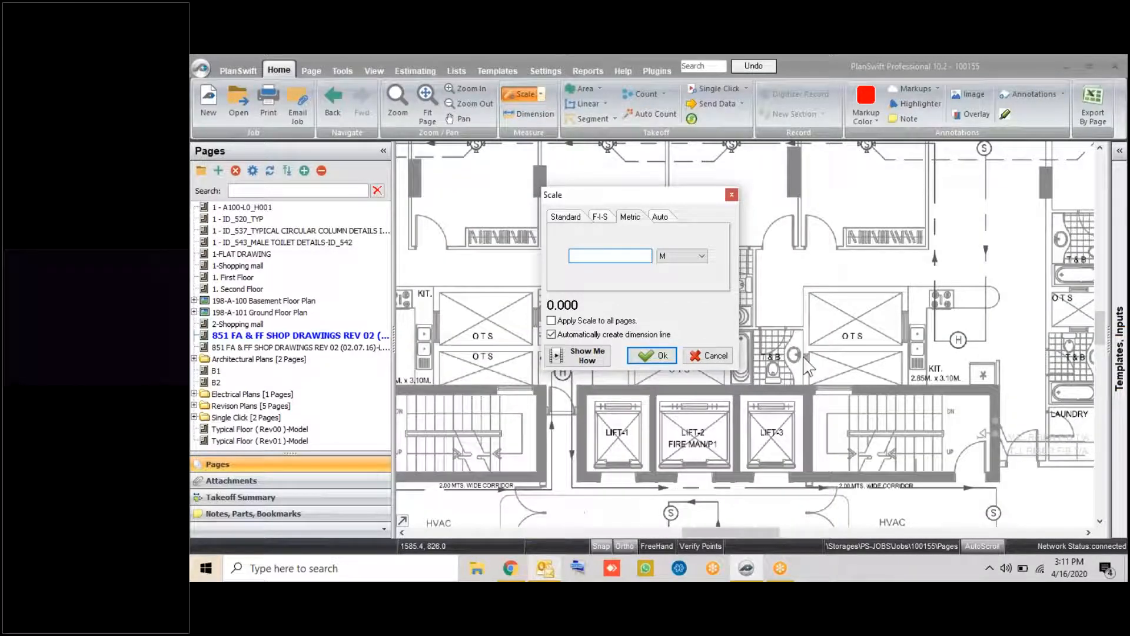
scroll(807, 365, "down", 1)
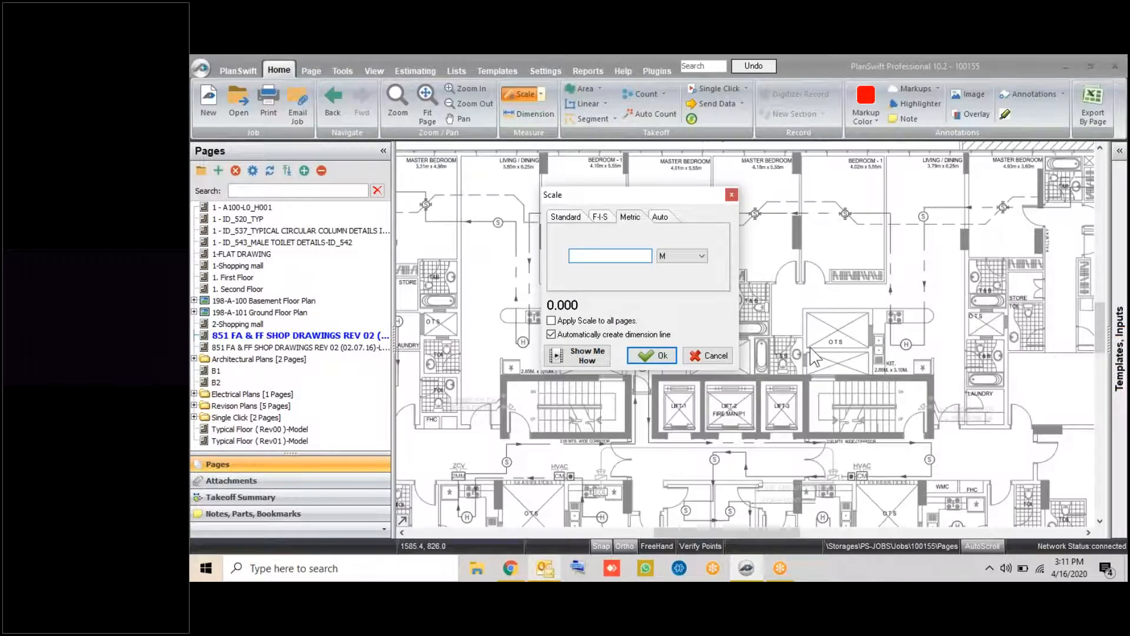
scroll(823, 254, "up", 4)
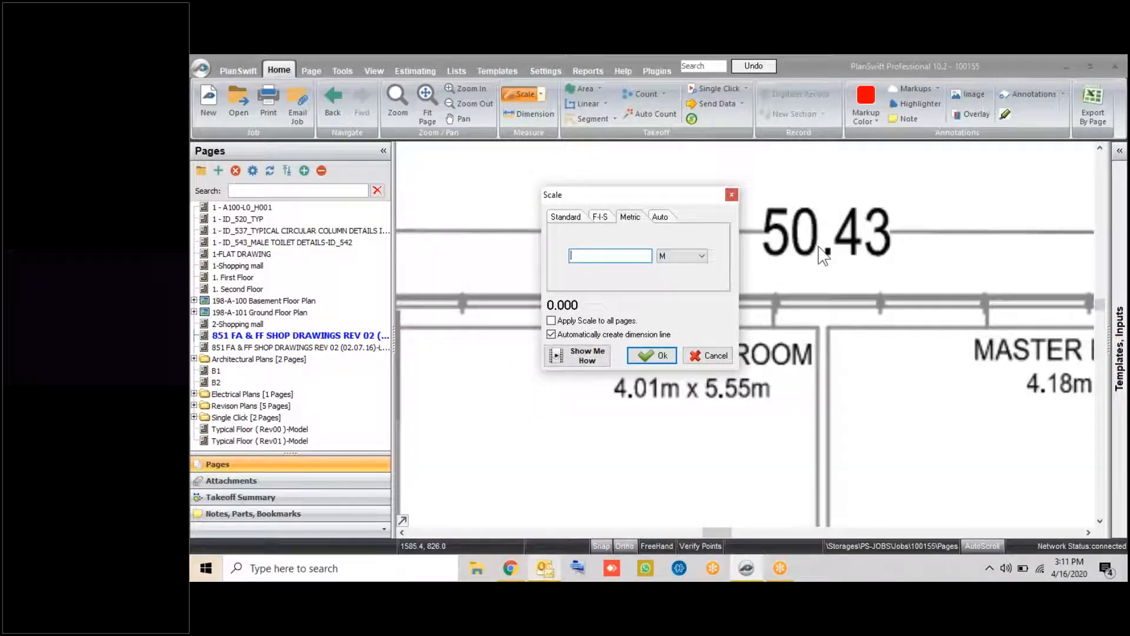
Set the scale reference length to 50.43 M and apply the scale to all pages
type("0.43")
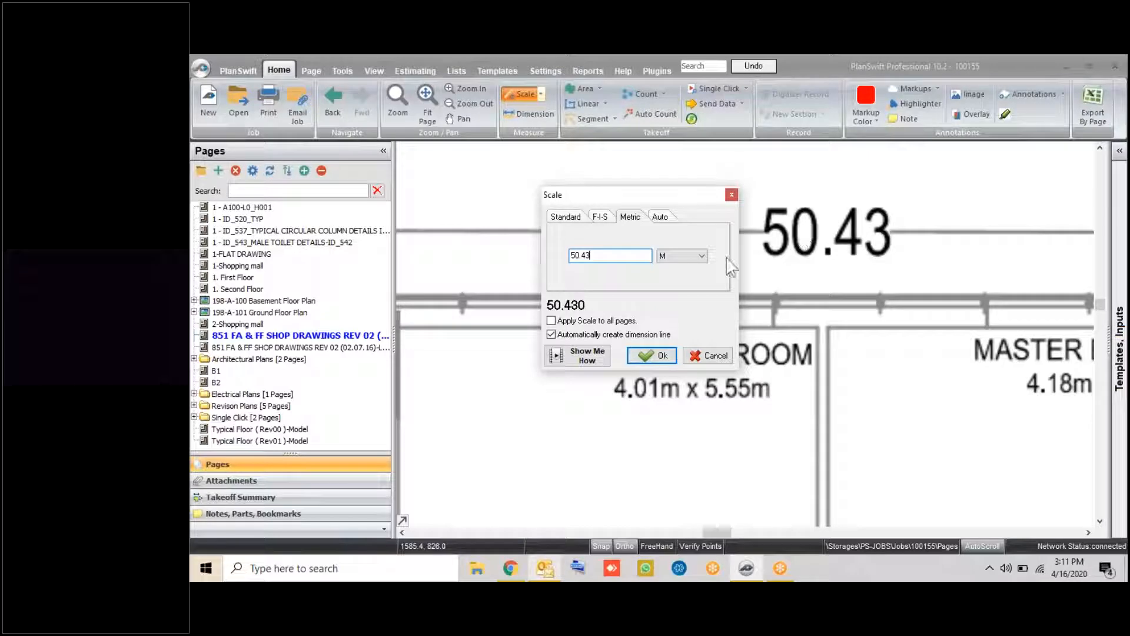
left_click(702, 256)
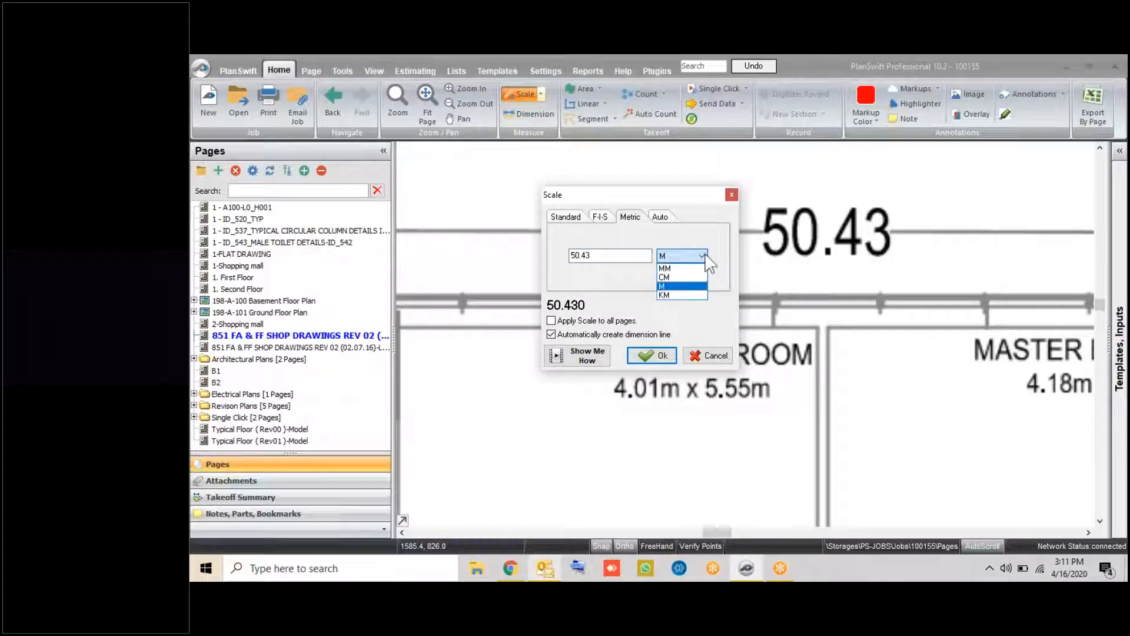
left_click(703, 256)
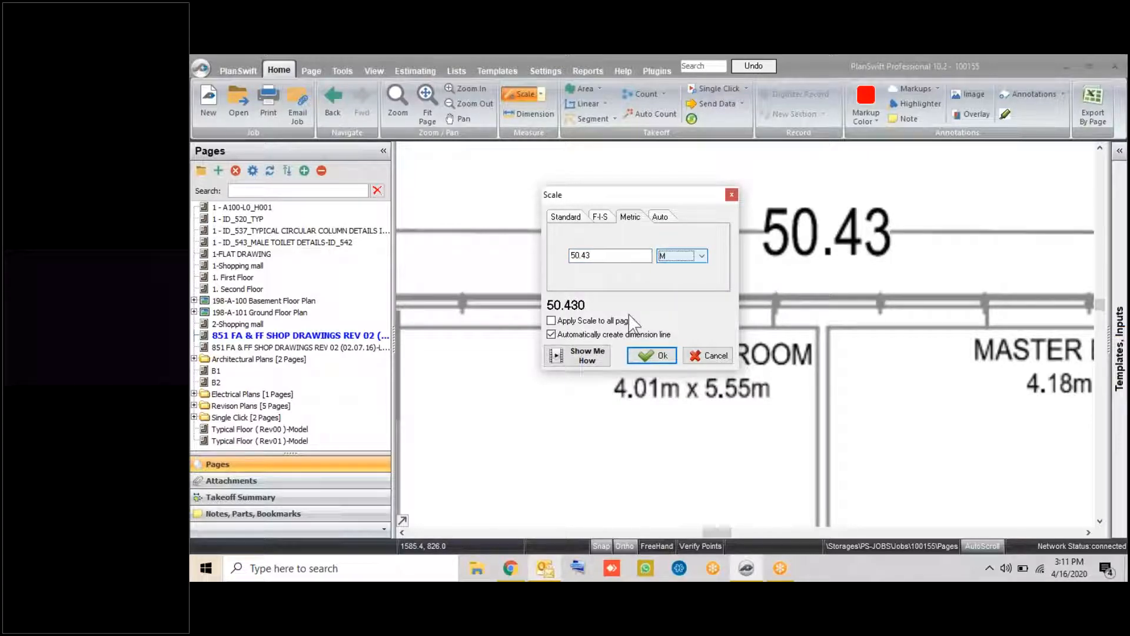
left_click(552, 320)
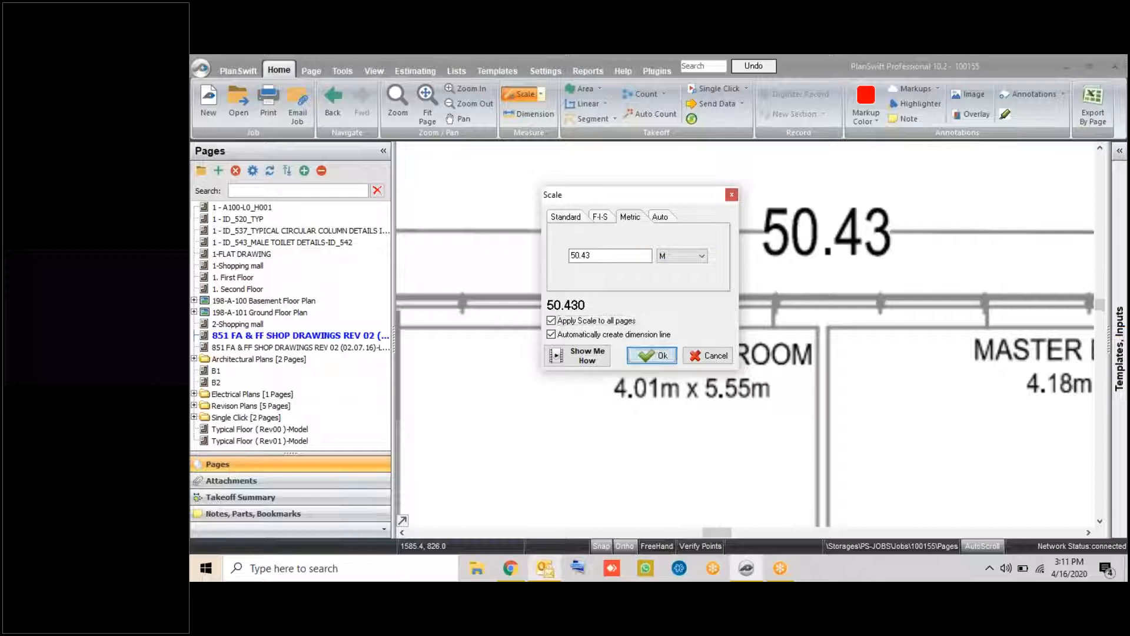
left_click(652, 355)
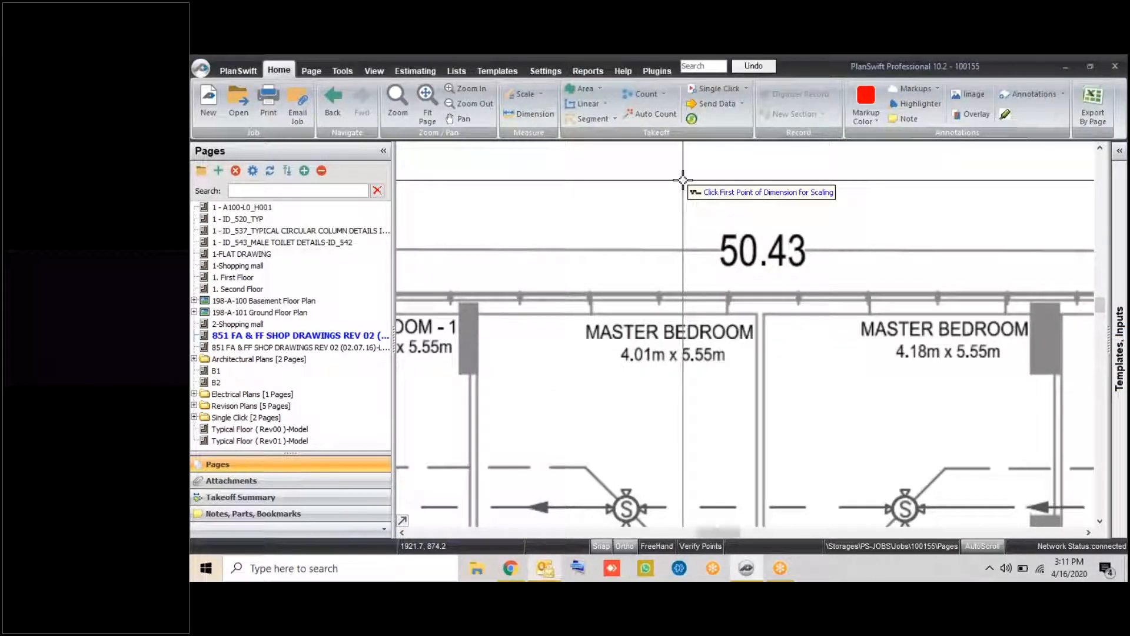
Pick the two ends of the building's overall width dimension as scaling points, from the balcony limit to the opposite balcony corner
scroll(641, 196, "down", 2)
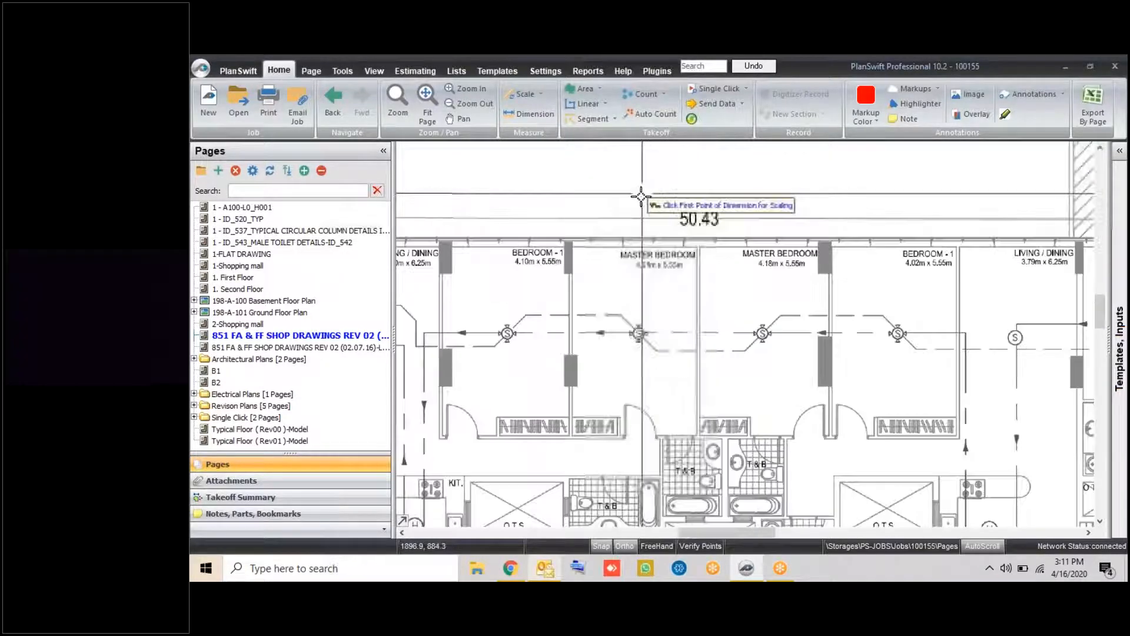
scroll(641, 196, "down", 3)
scroll(1012, 212, "up", 6)
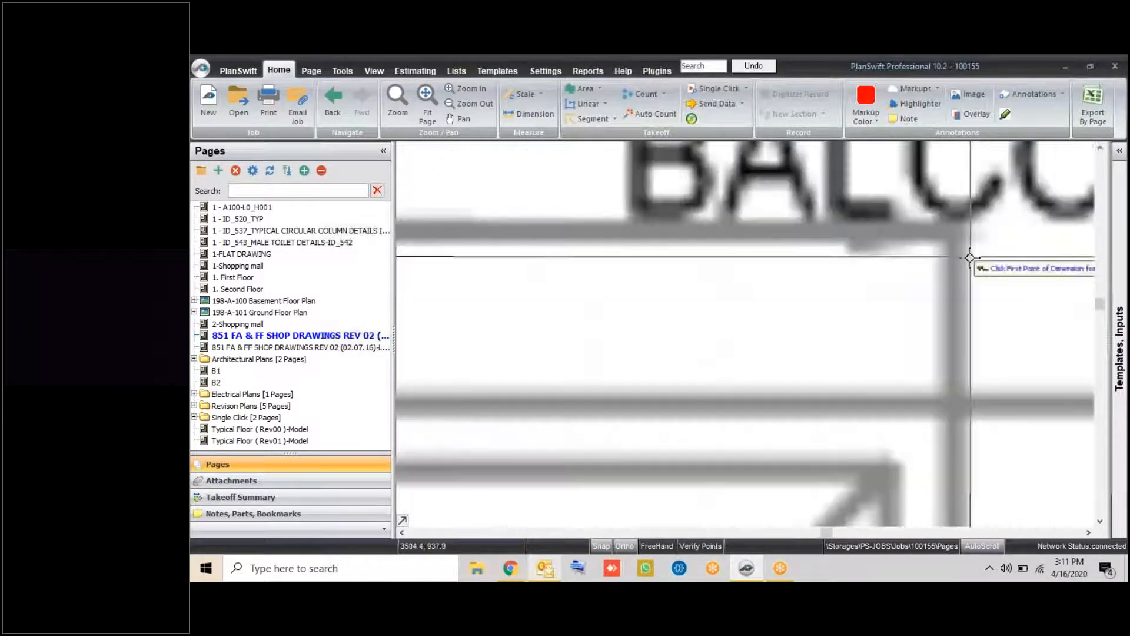
left_click(955, 273)
scroll(954, 269, "down", 5)
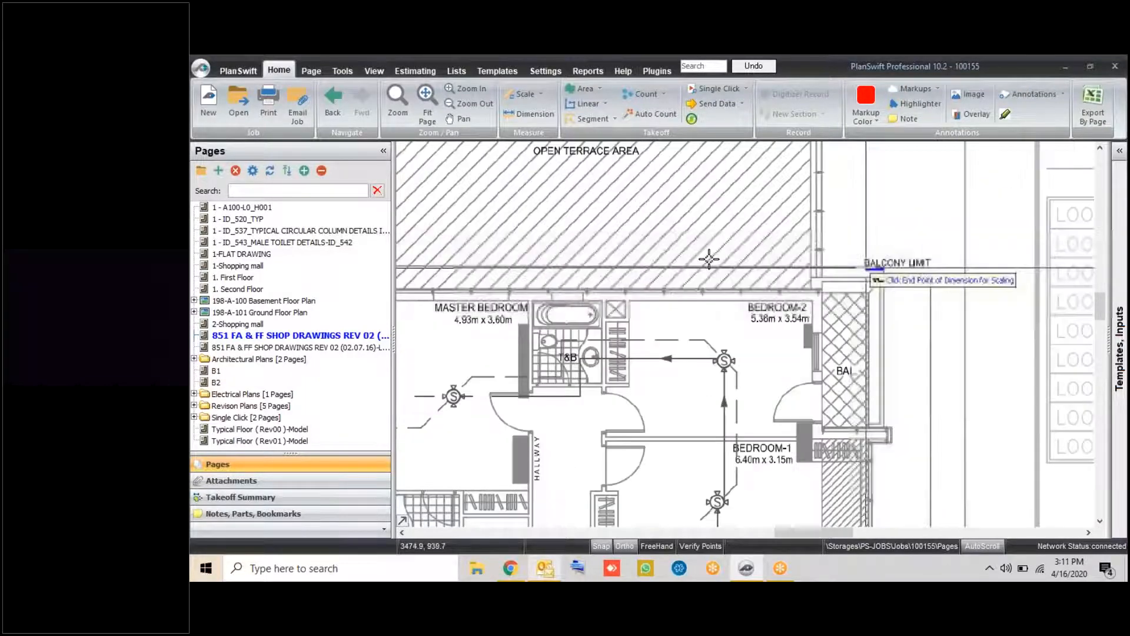
scroll(588, 253, "down", 4)
scroll(459, 259, "up", 6)
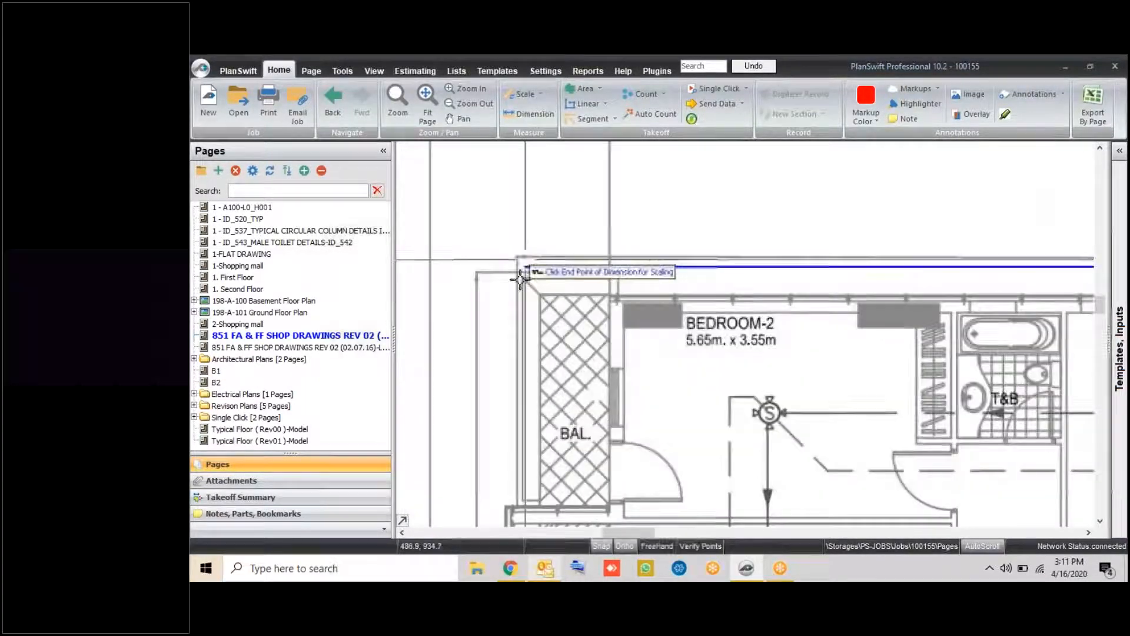
scroll(520, 275, "up", 5)
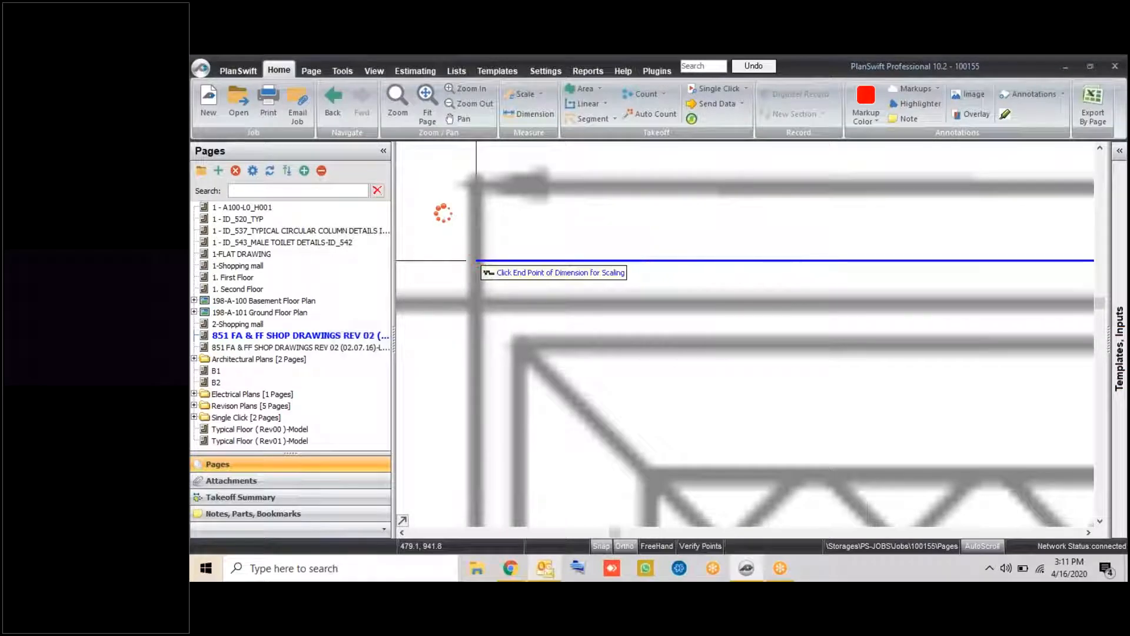
left_click(475, 261)
scroll(470, 235, "down", 5)
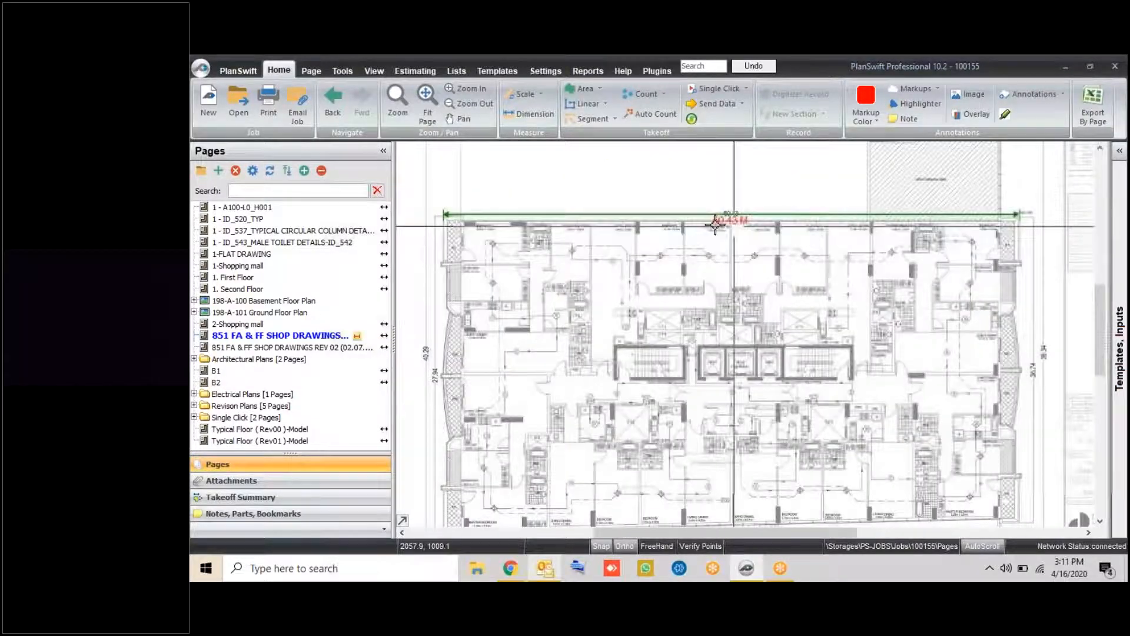
scroll(747, 195, "up", 5)
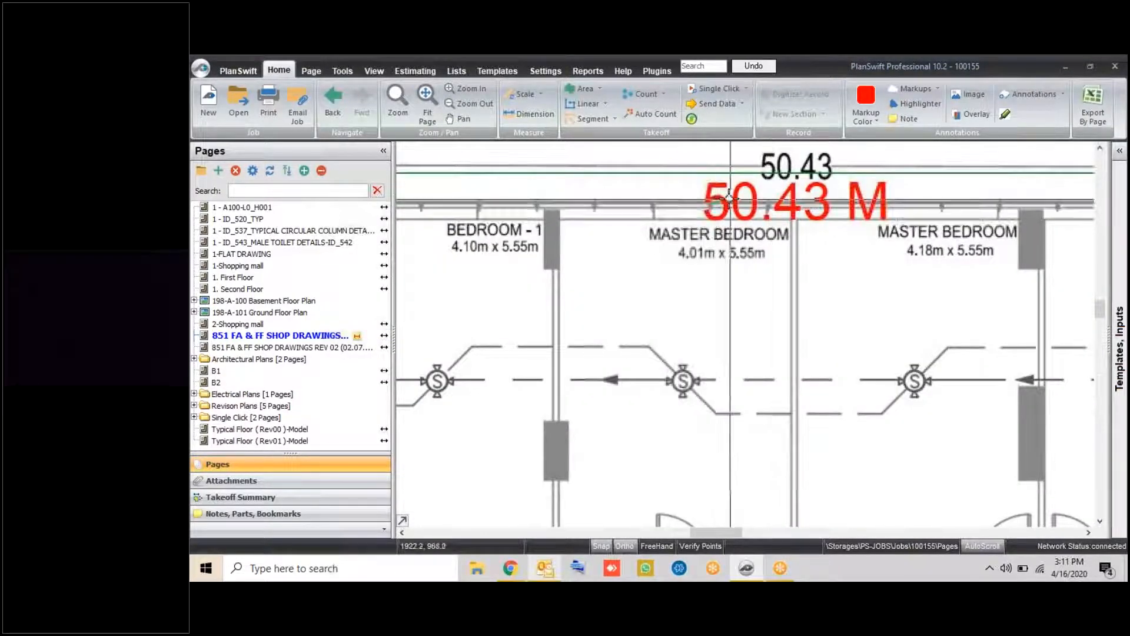
scroll(718, 171, "down", 2)
Dimension the clear width of the bedroom labelled 3.79m x 4.80m between its side walls and finish dimensioning
scroll(718, 171, "down", 4)
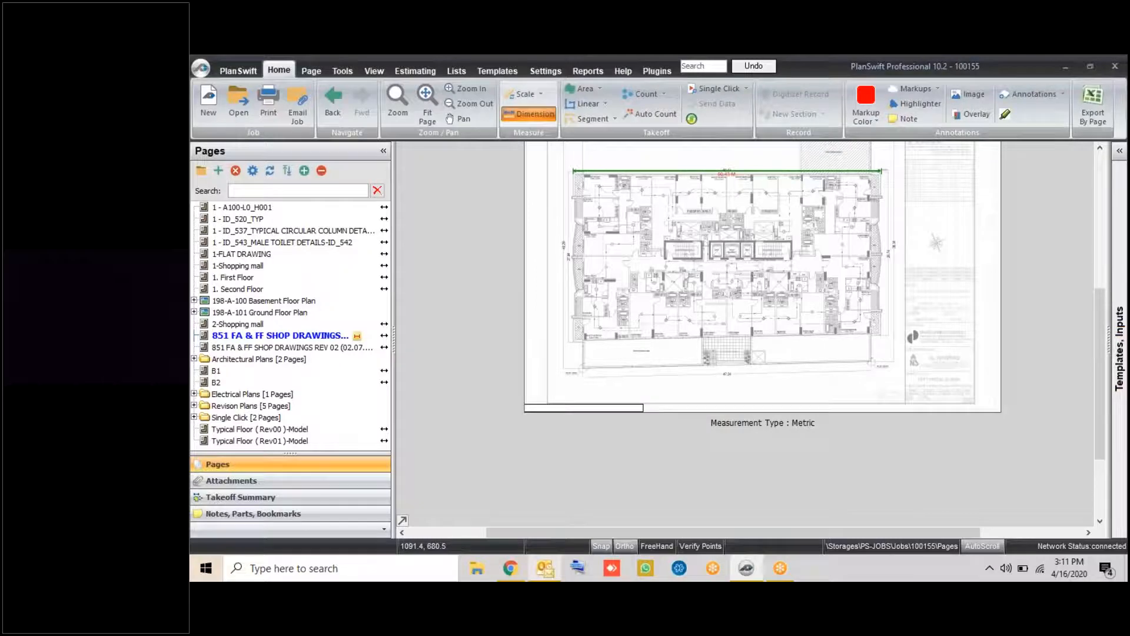
scroll(723, 297, "up", 5)
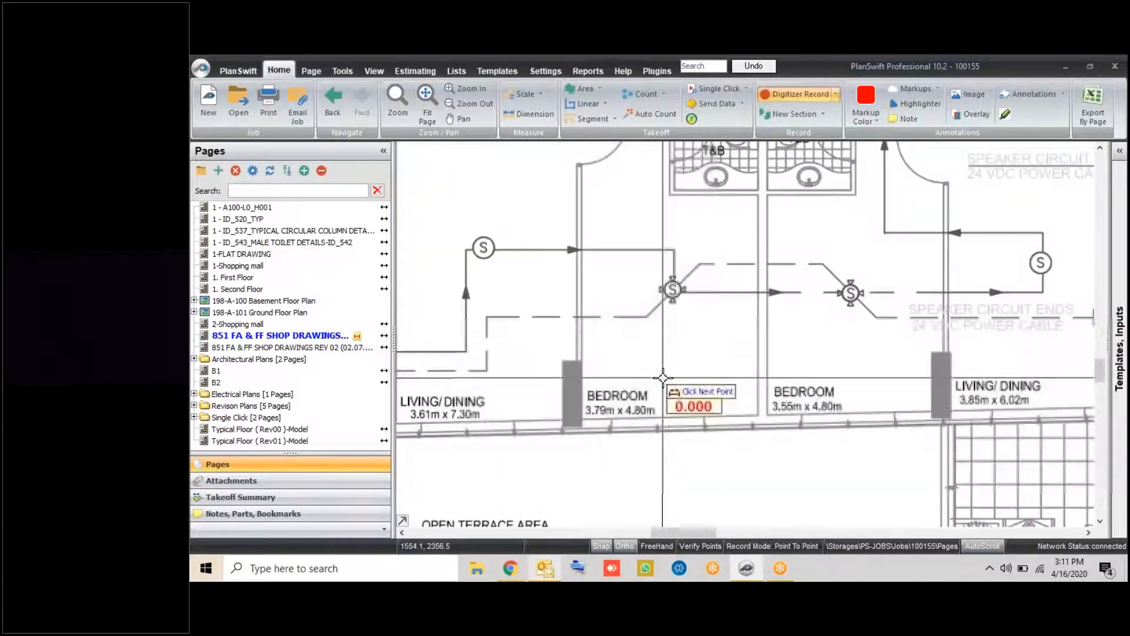
scroll(586, 338, "up", 6)
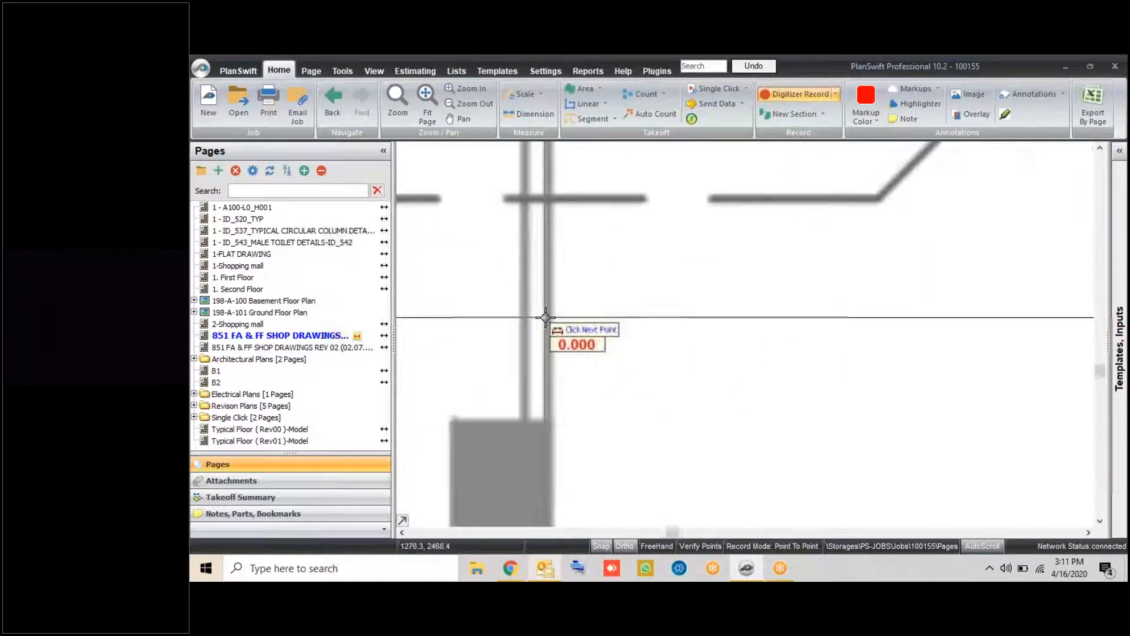
scroll(552, 310, "down", 5)
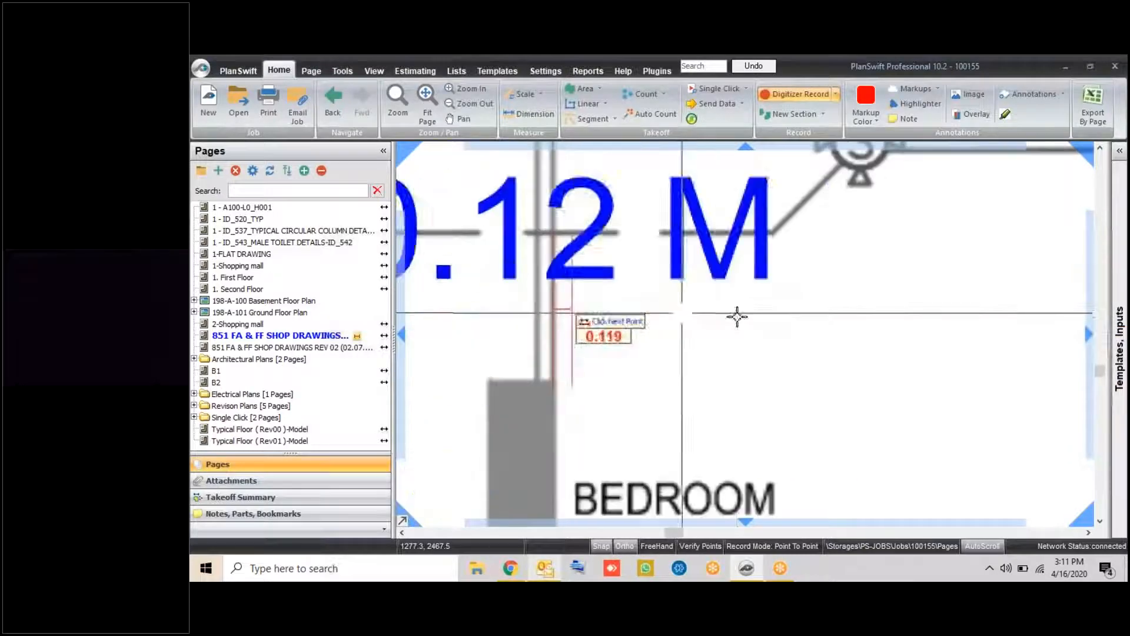
scroll(748, 306, "up", 2)
scroll(807, 305, "up", 1)
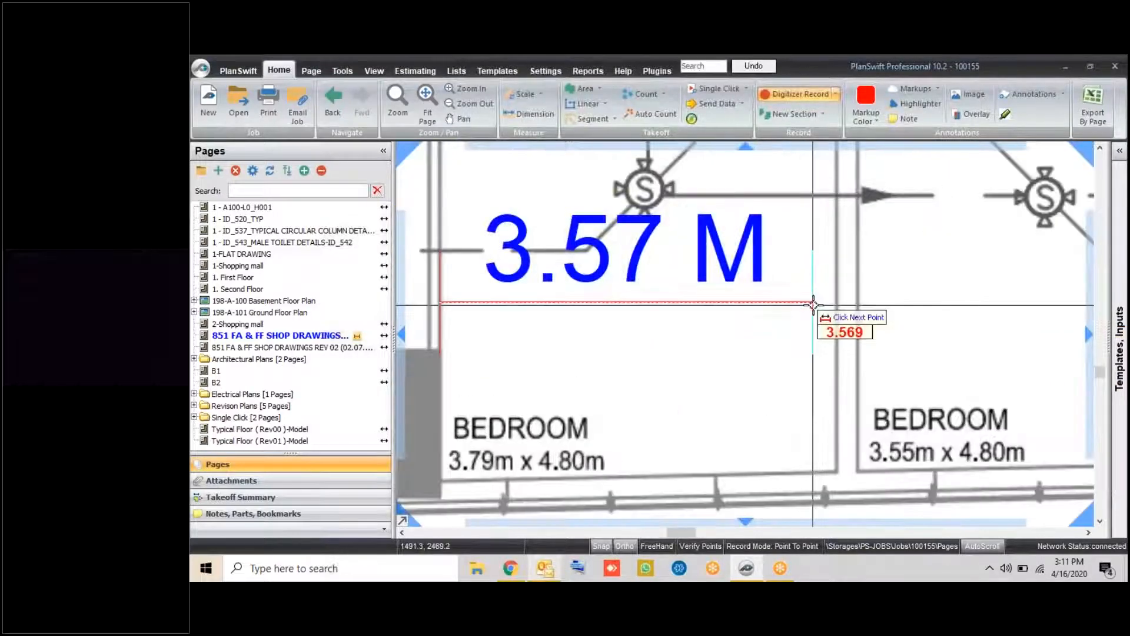
left_click(835, 302)
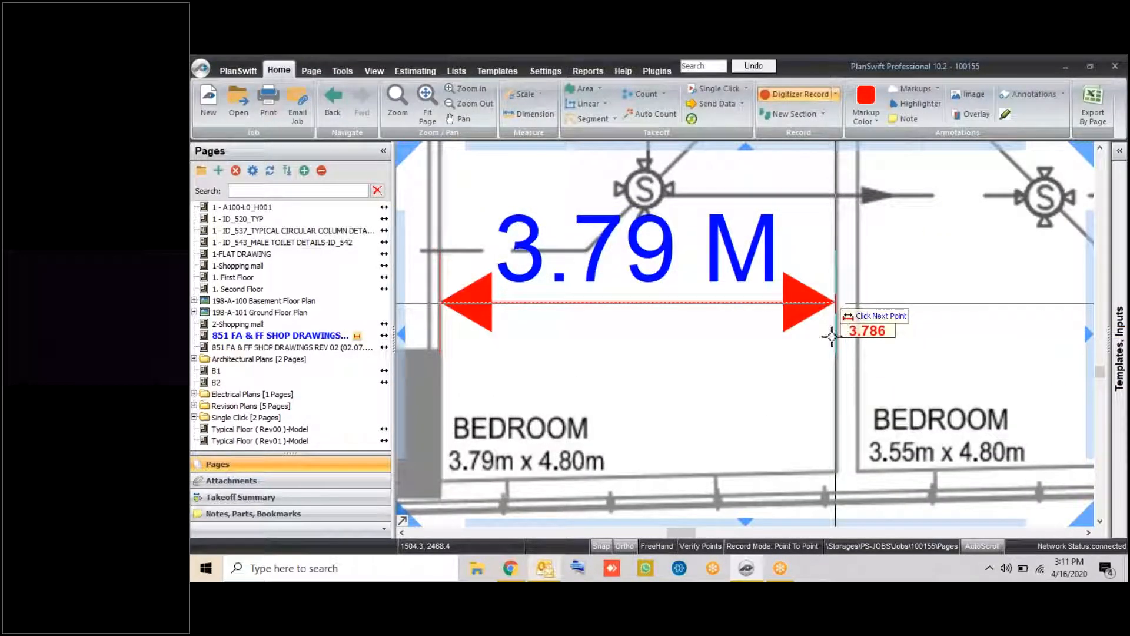
left_click(831, 336)
scroll(815, 336, "down", 2)
scroll(630, 318, "up", 1)
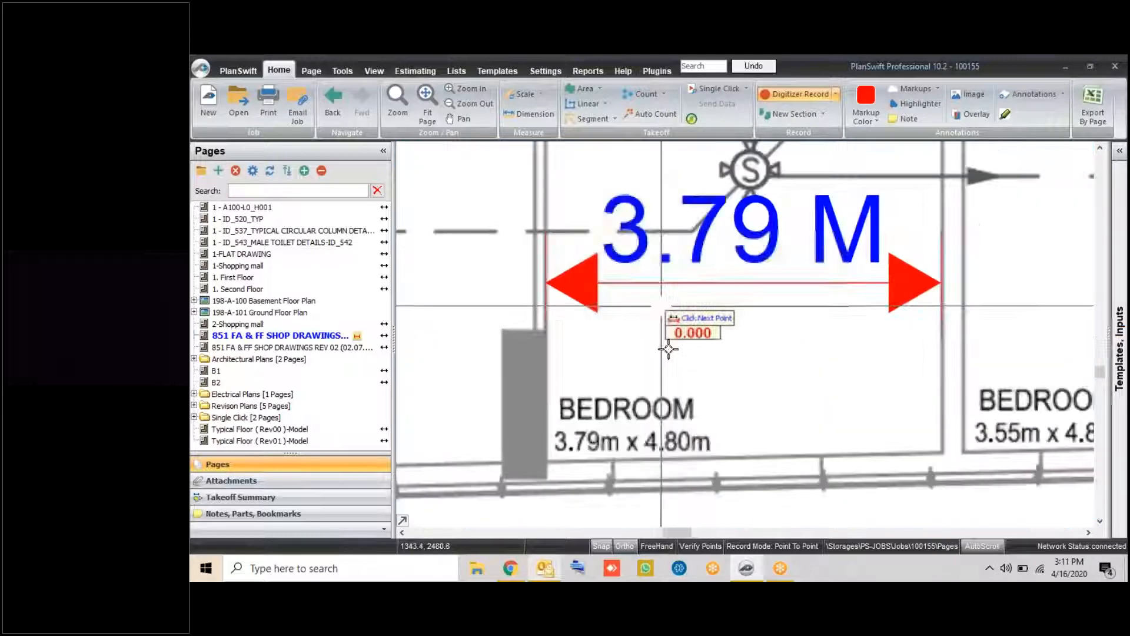
scroll(669, 357, "down", 2)
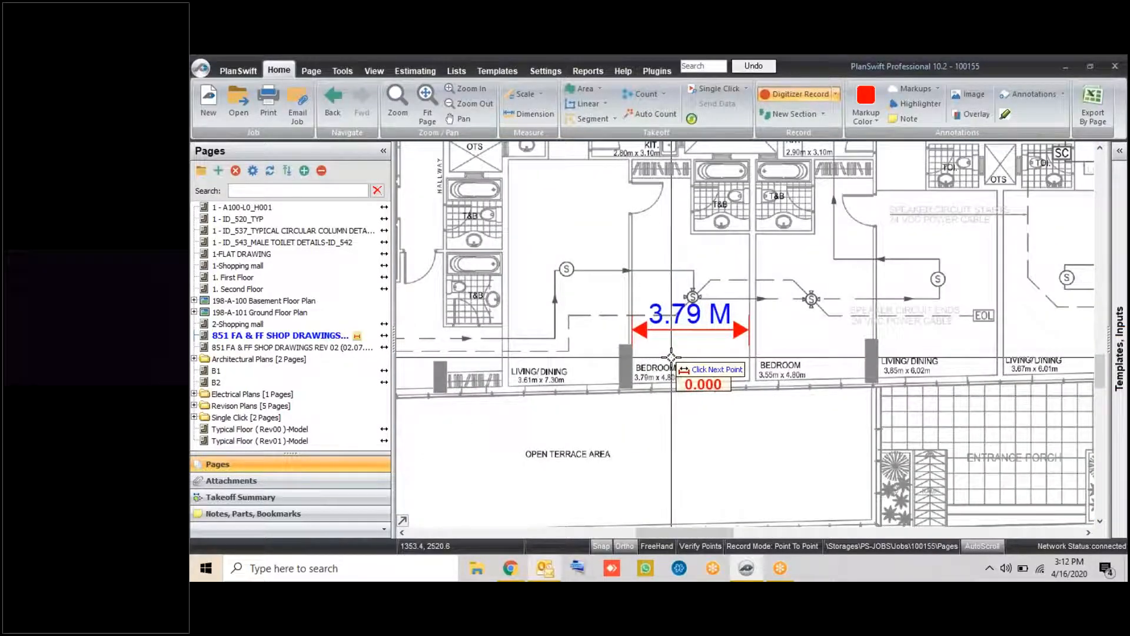
scroll(671, 358, "down", 2)
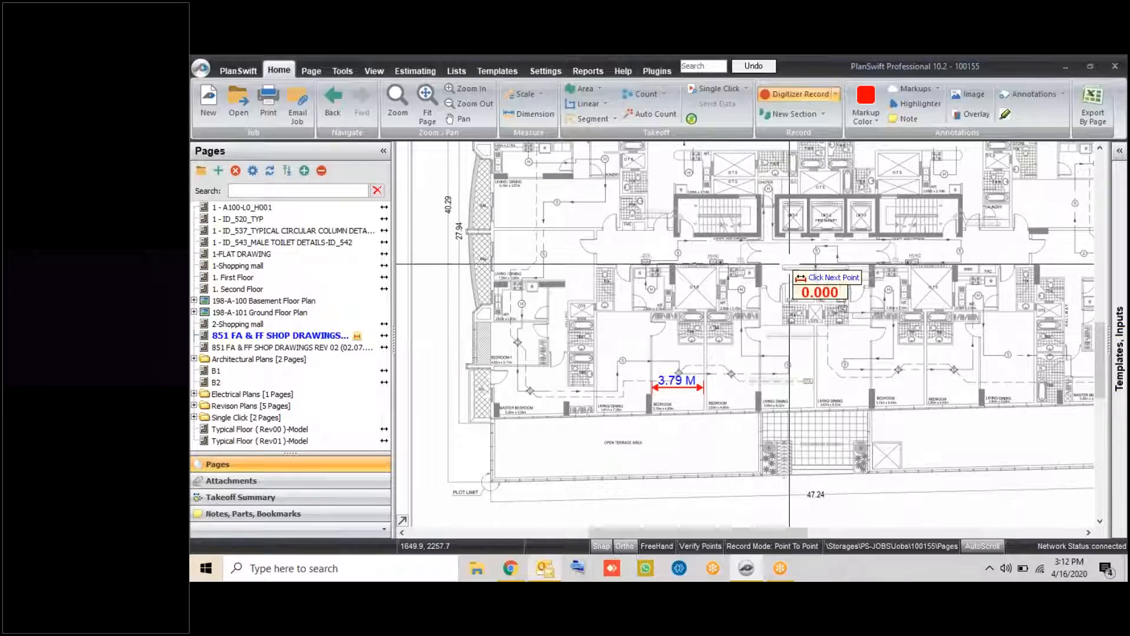
right_click(790, 228)
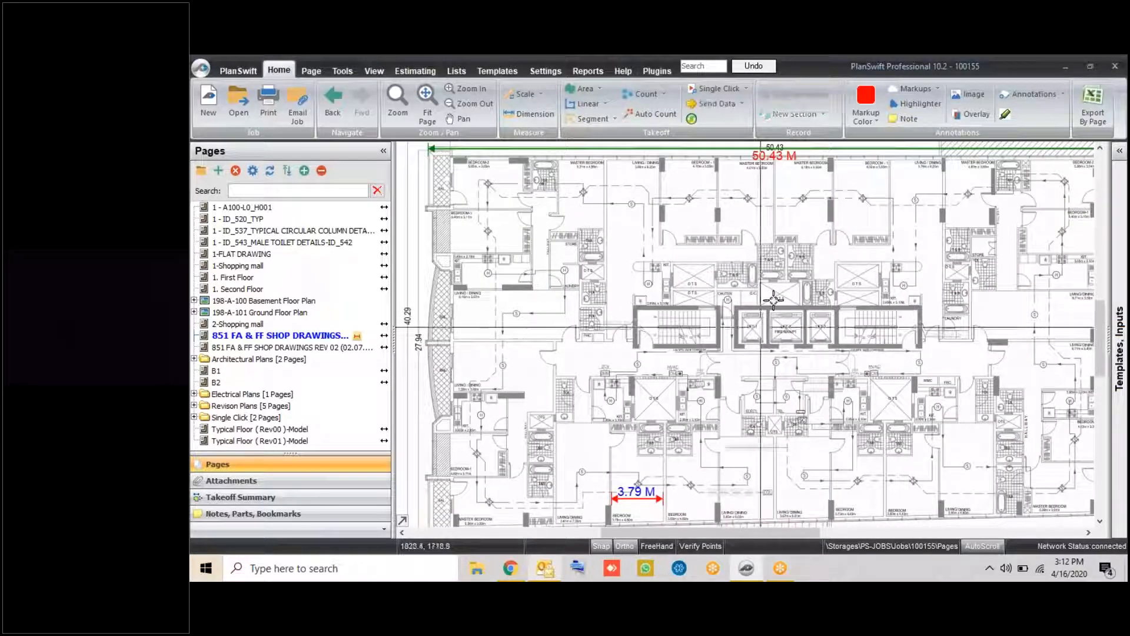
Examine the overall scale line, reopen the Scale settings beside it and close them without entering a value
scroll(789, 181, "up", 3)
scroll(730, 279, "up", 4)
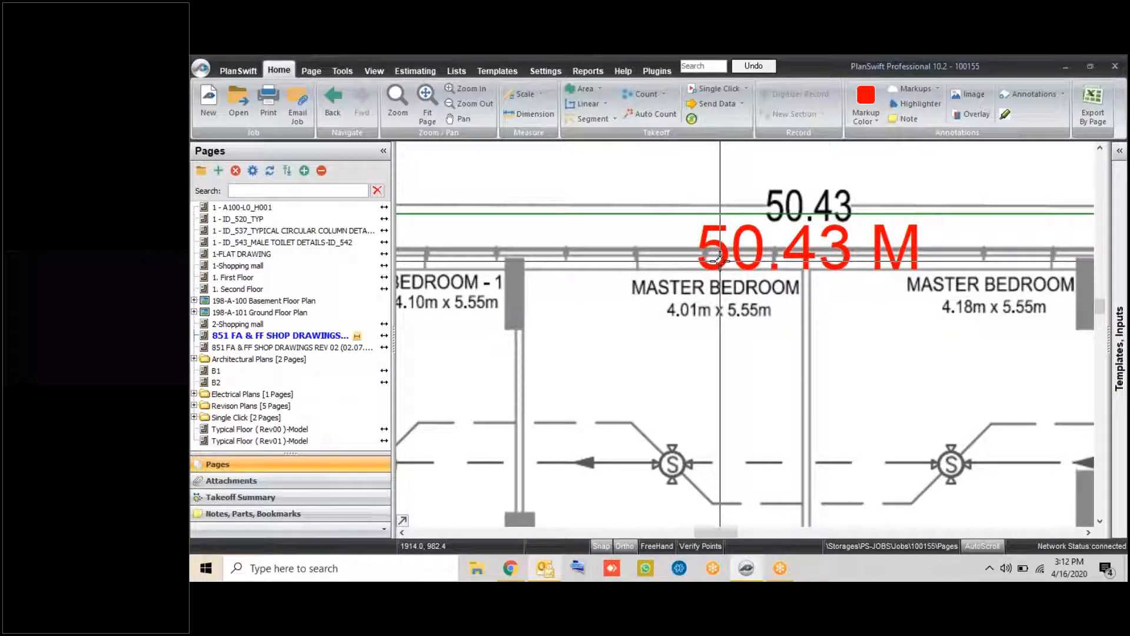
scroll(719, 259, "down", 2)
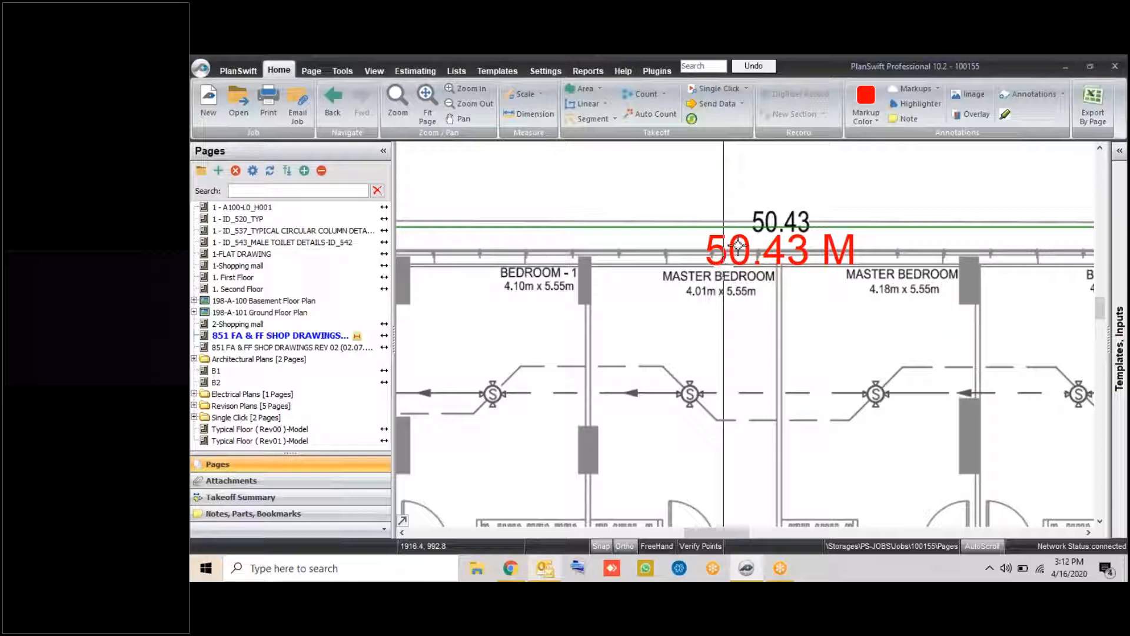
scroll(748, 194, "down", 4)
left_click(523, 94)
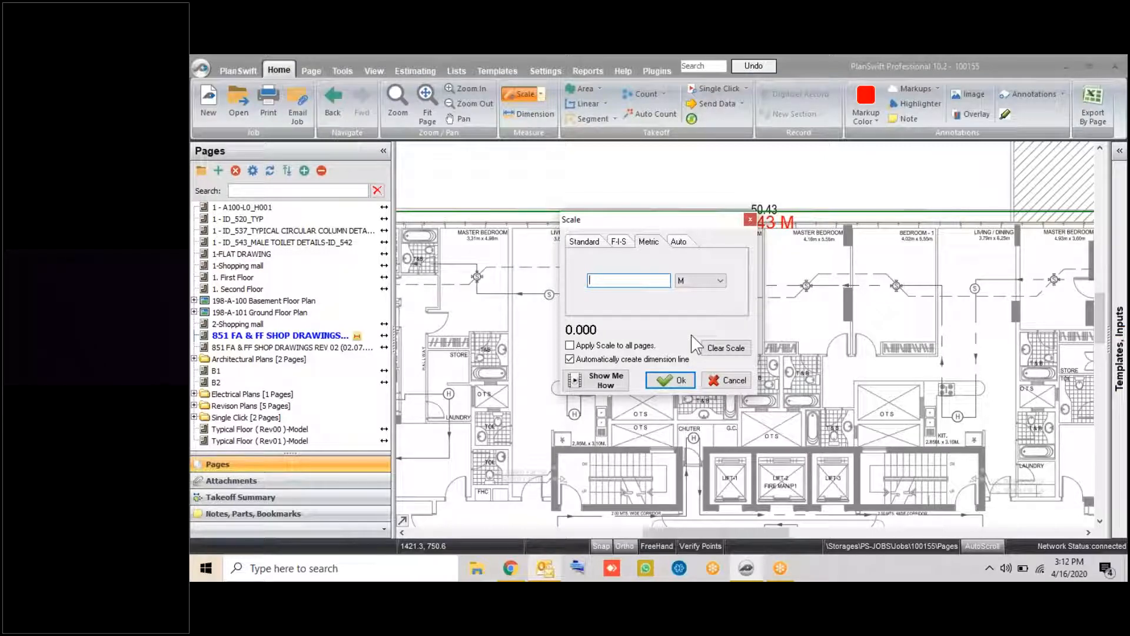
left_click_drag(709, 227, 578, 176)
scroll(710, 218, "up", 5)
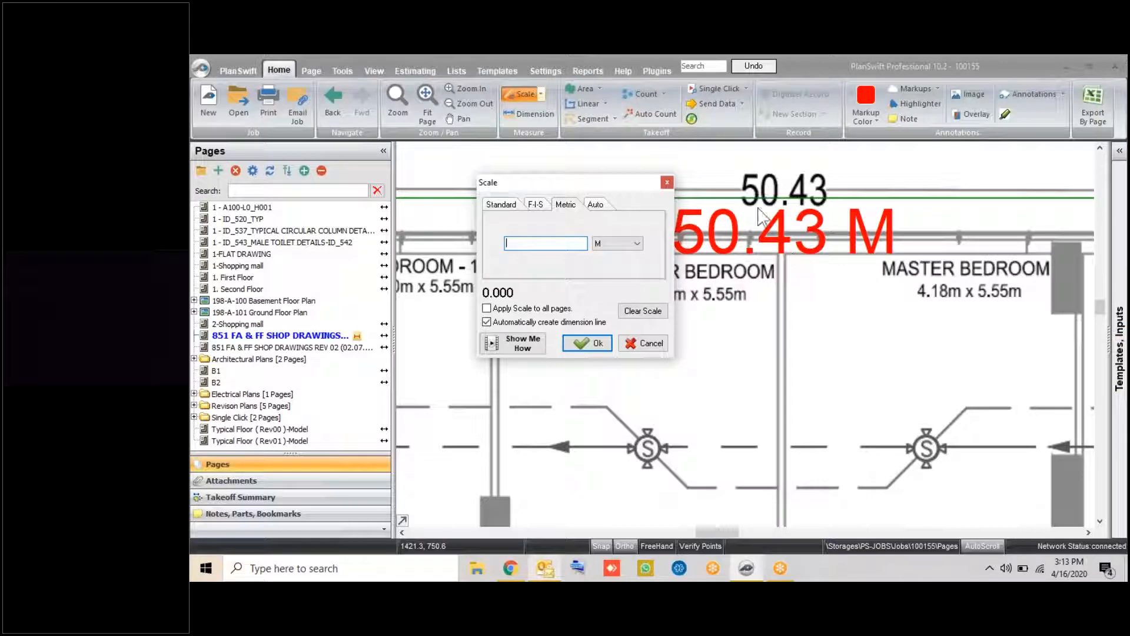
left_click(669, 183)
scroll(689, 220, "down", 3)
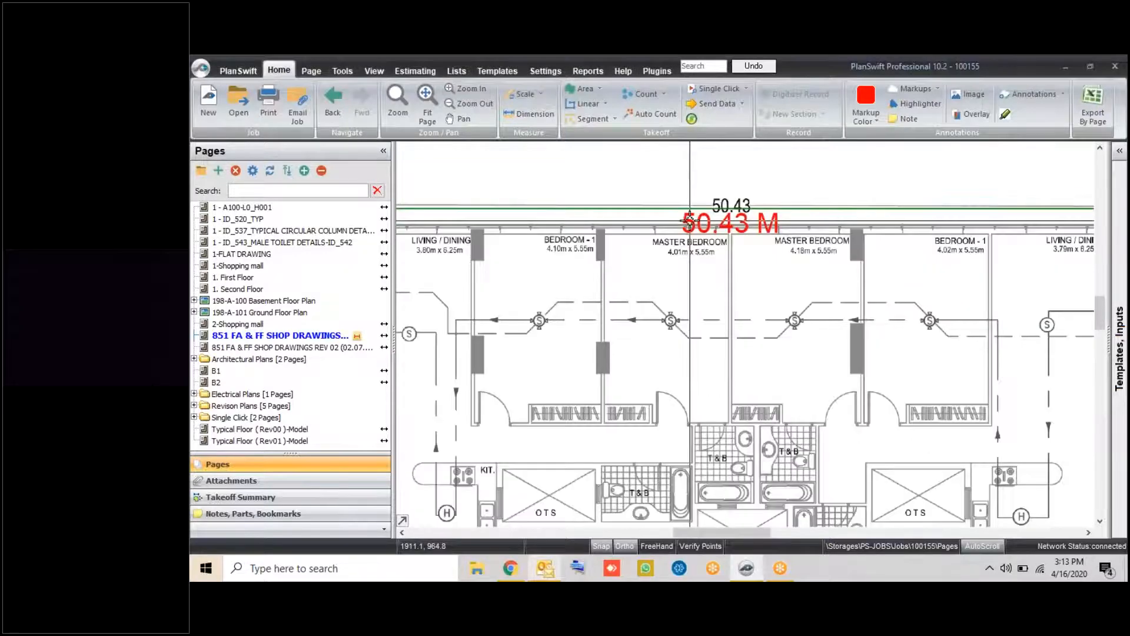
Examine the scaled floor plan around the overall width line, the dimensioned bedroom and the central core
scroll(689, 220, "down", 2)
scroll(689, 220, "down", 1)
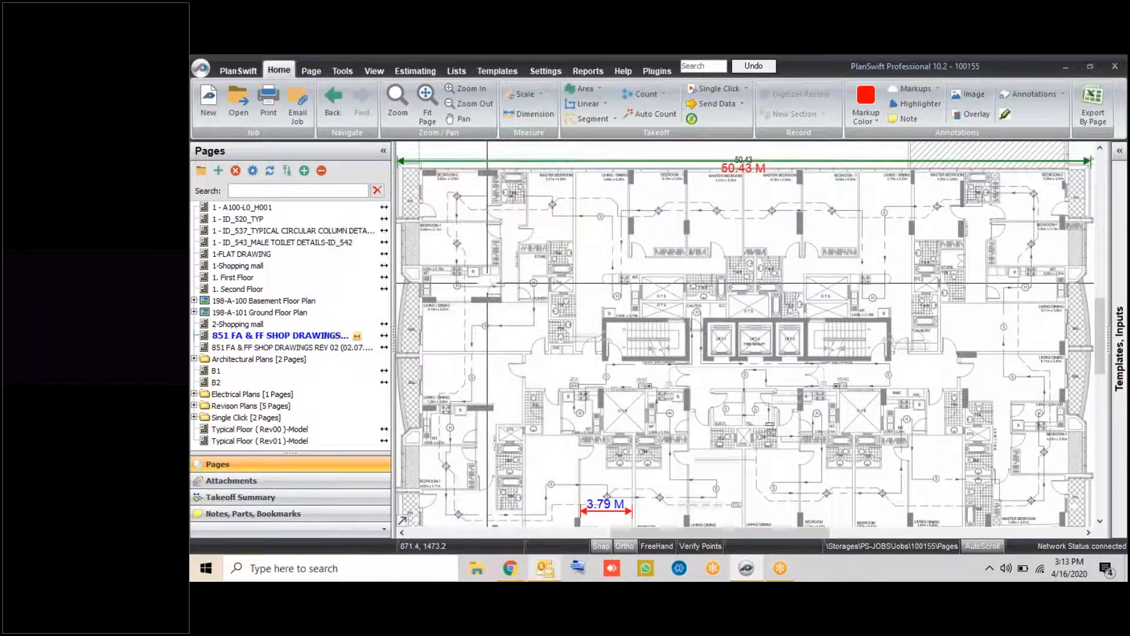
left_click(241, 359)
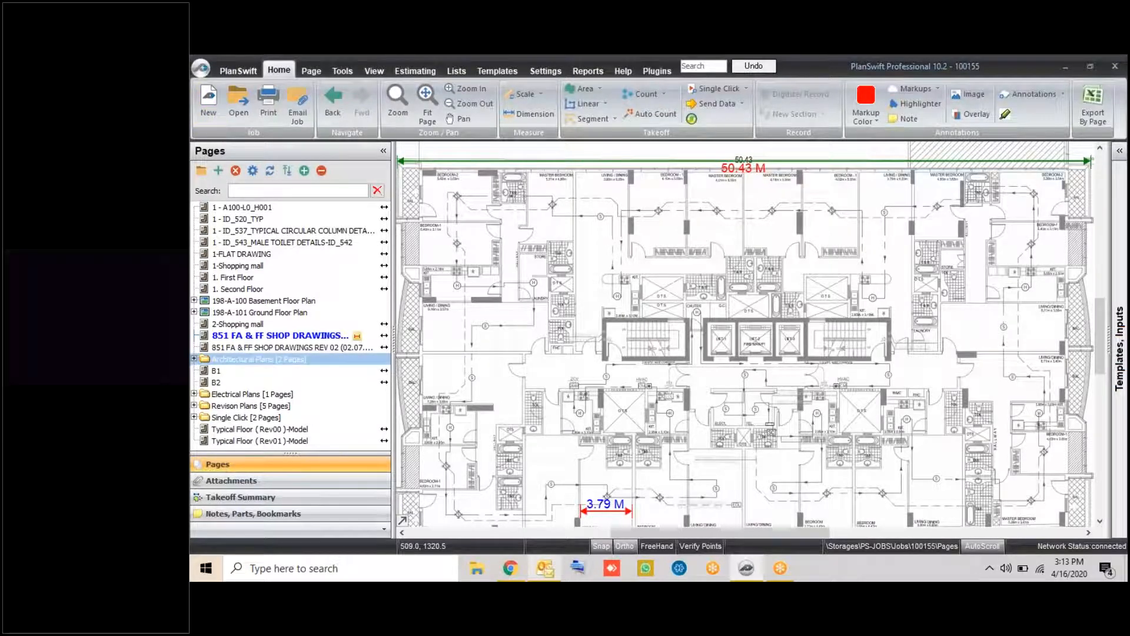
left_click_drag(638, 253, 655, 289)
scroll(761, 186, "up", 2)
scroll(761, 187, "down", 2)
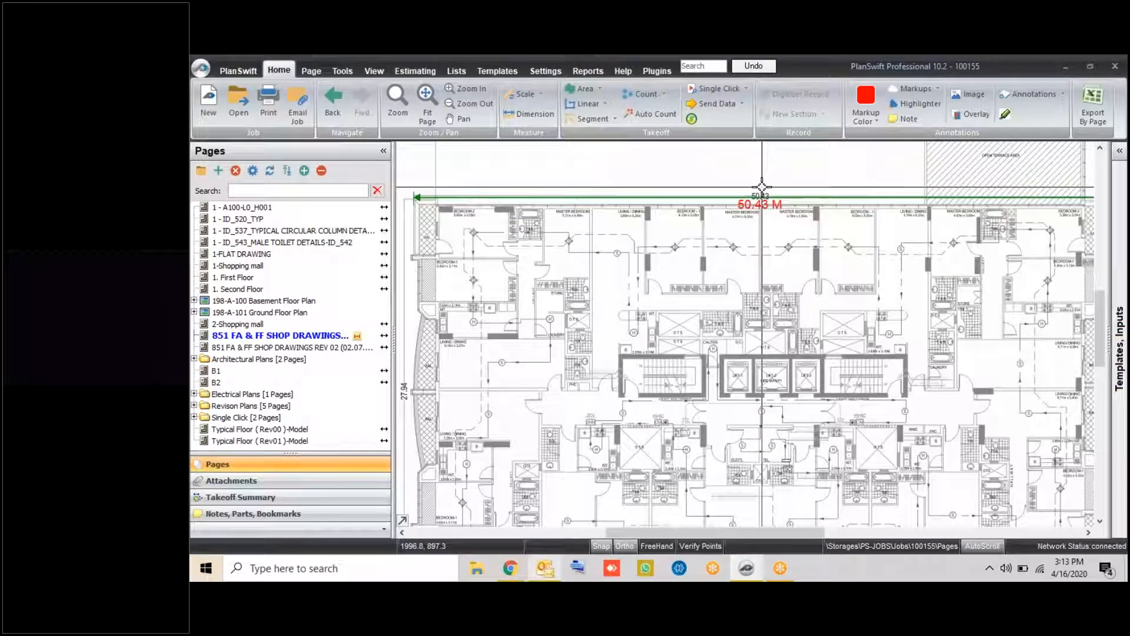
scroll(761, 186, "down", 6)
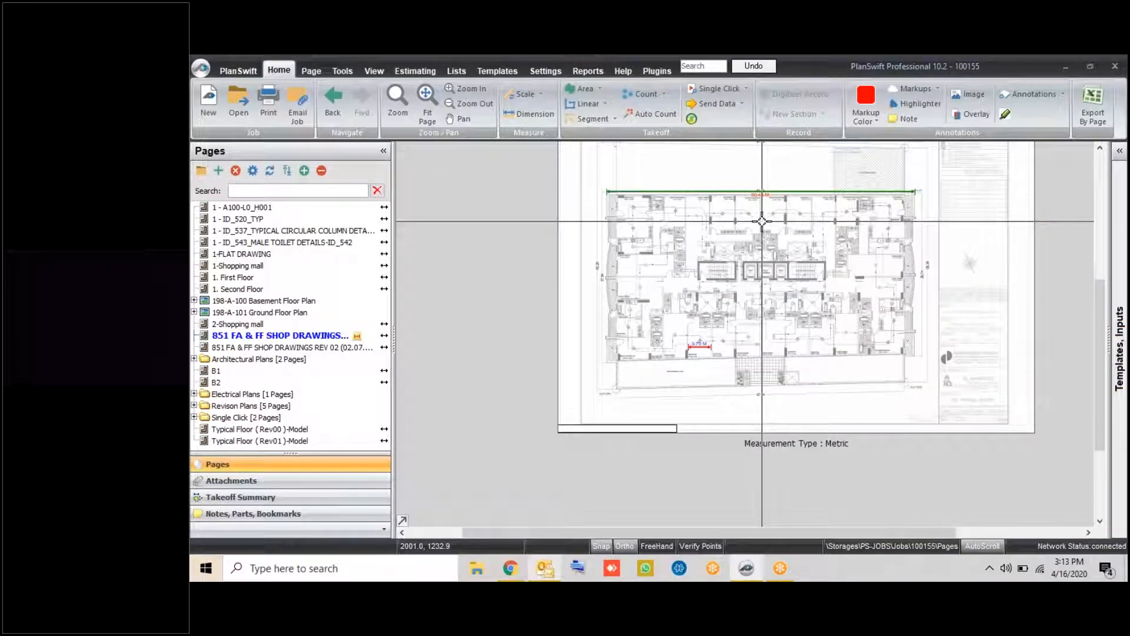
scroll(761, 222, "up", 2)
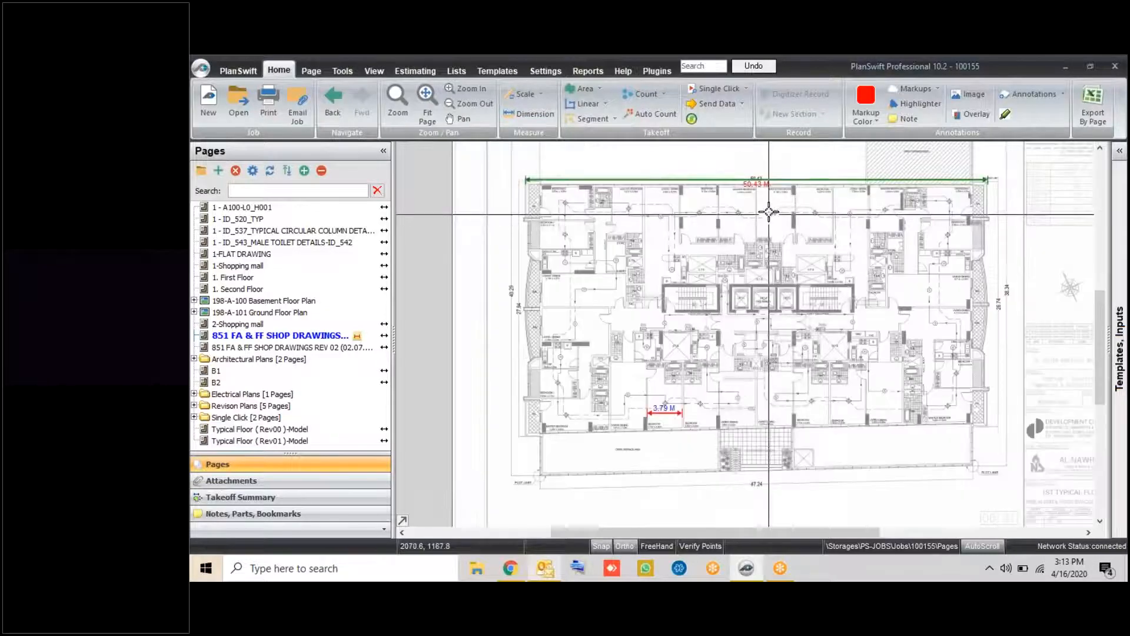
left_click_drag(759, 215, 732, 271)
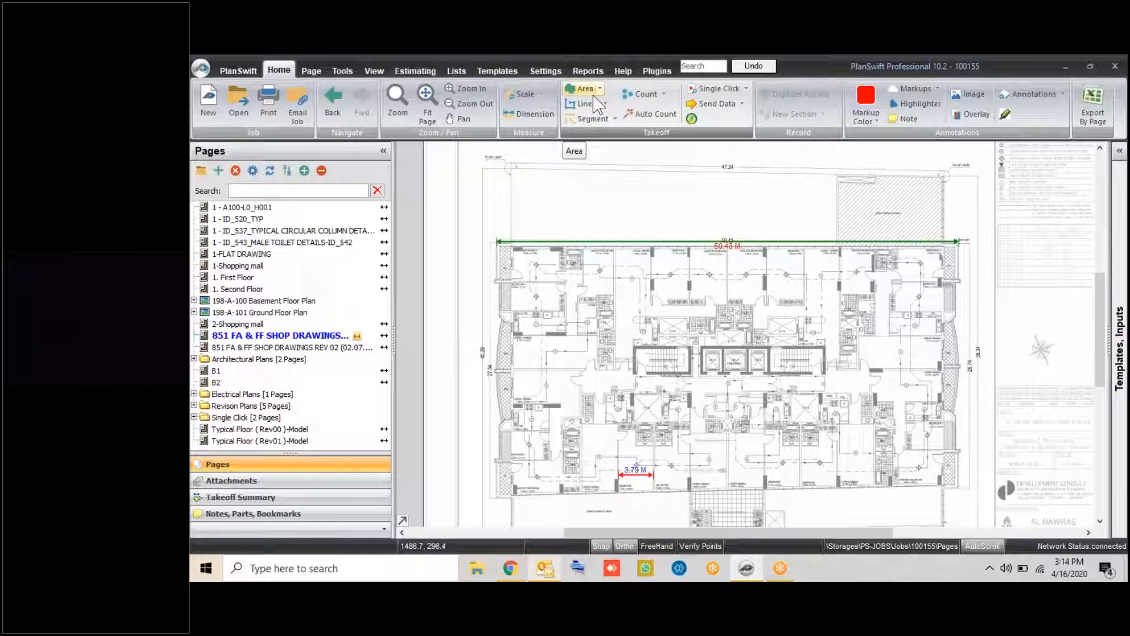
left_click(629, 112)
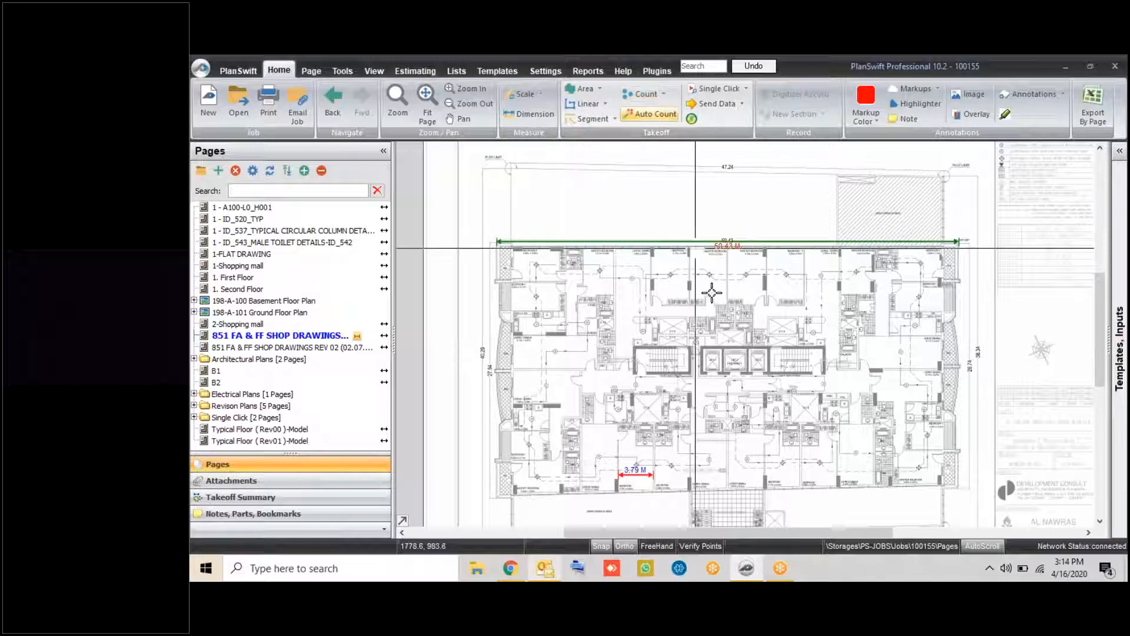
scroll(710, 292, "up", 3)
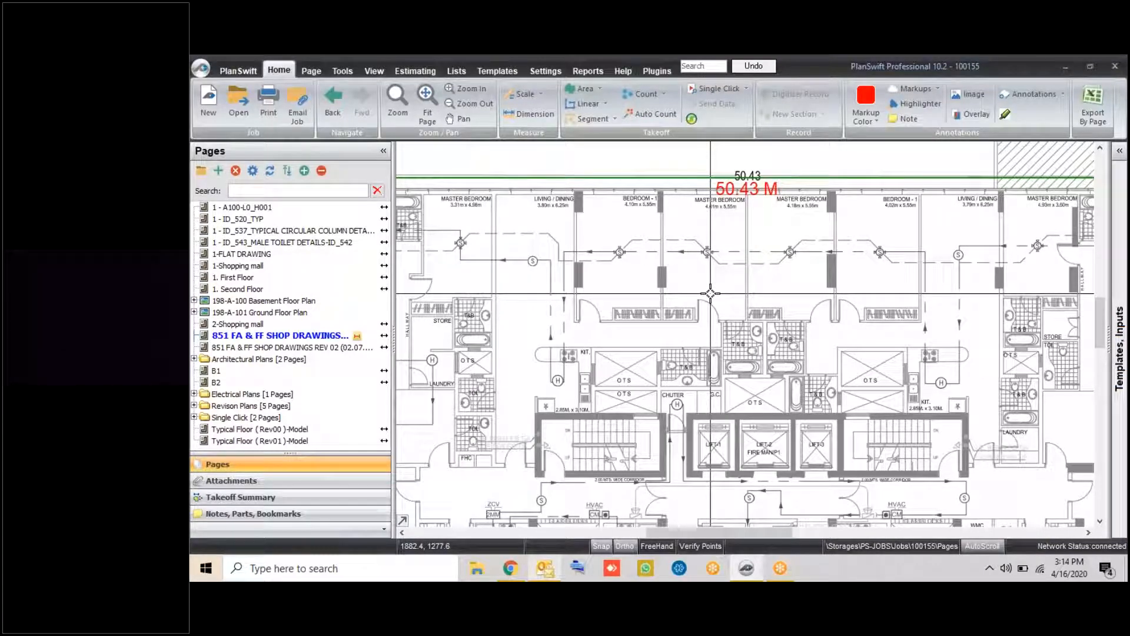
Switch to the desktop, open the Estimation workbook in Excel, dismiss its security warning and maximize the window
left_click(1063, 70)
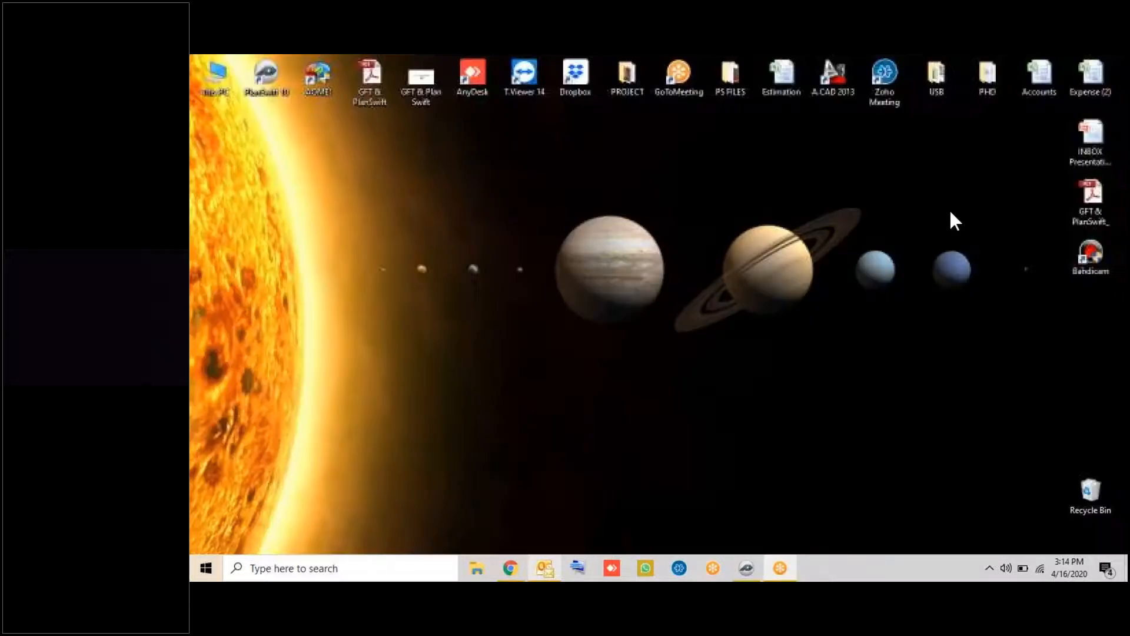
left_click_drag(781, 75, 644, 305)
left_click(644, 307)
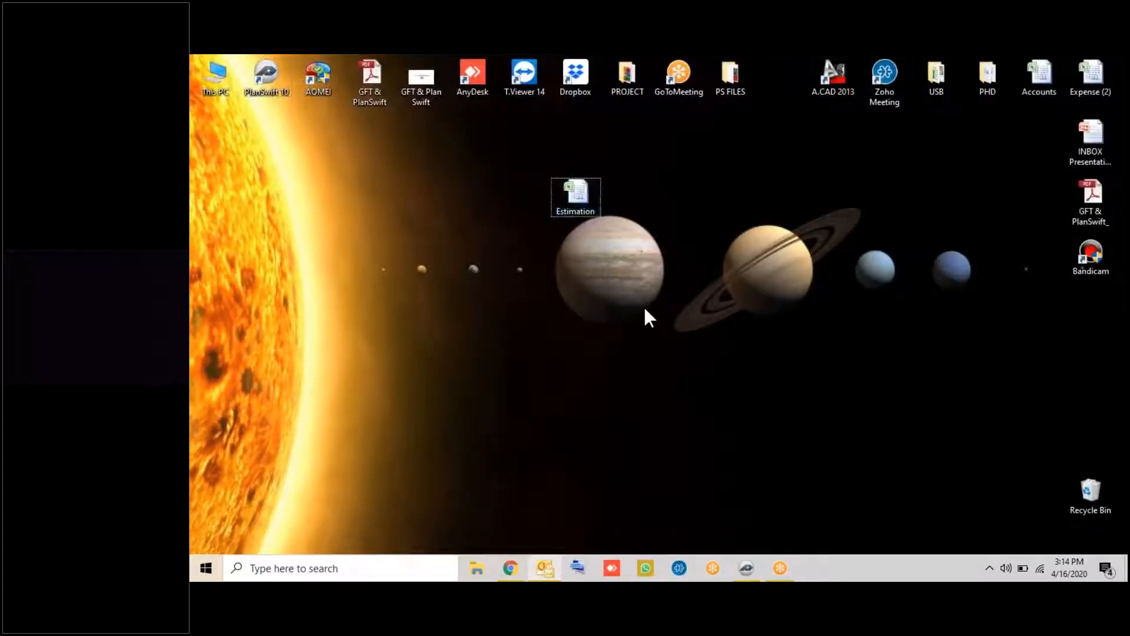
double_click(594, 199)
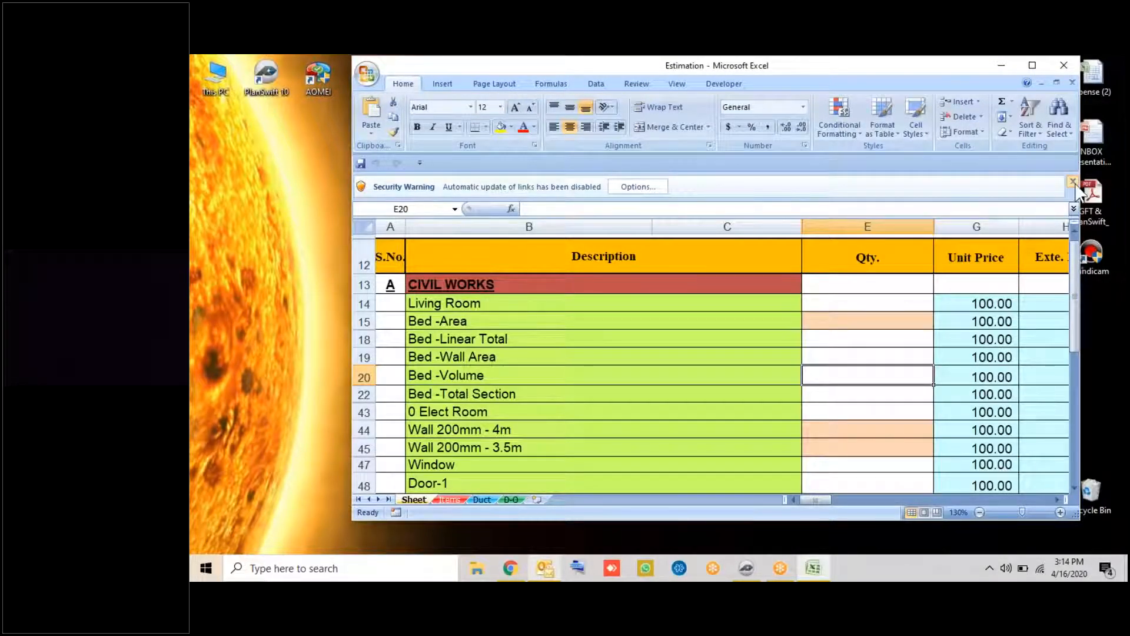
left_click(1073, 182)
double_click(658, 67)
left_click(719, 286)
Enter trial quantities under Pipes & Cables: Pipes 25mm 2, Pipes 50mm 222, Pipes 80mm 22, Cable Type 1 and Cable Type 2 each 2
scroll(535, 432, "down", 5)
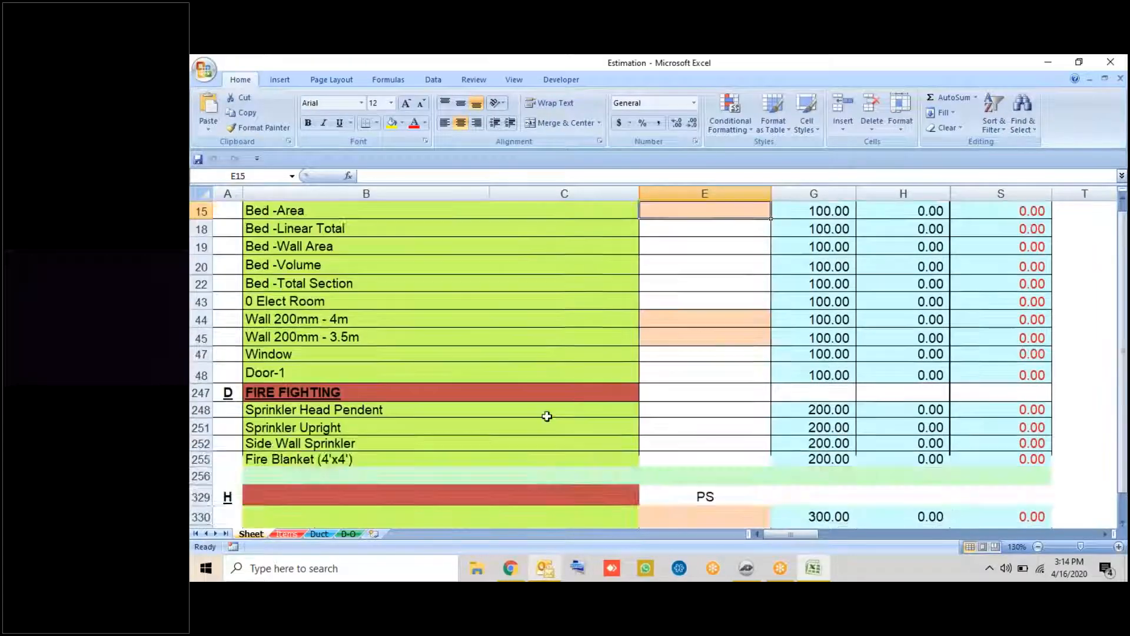
left_click(711, 331)
type("2")
key("Return")
type("222")
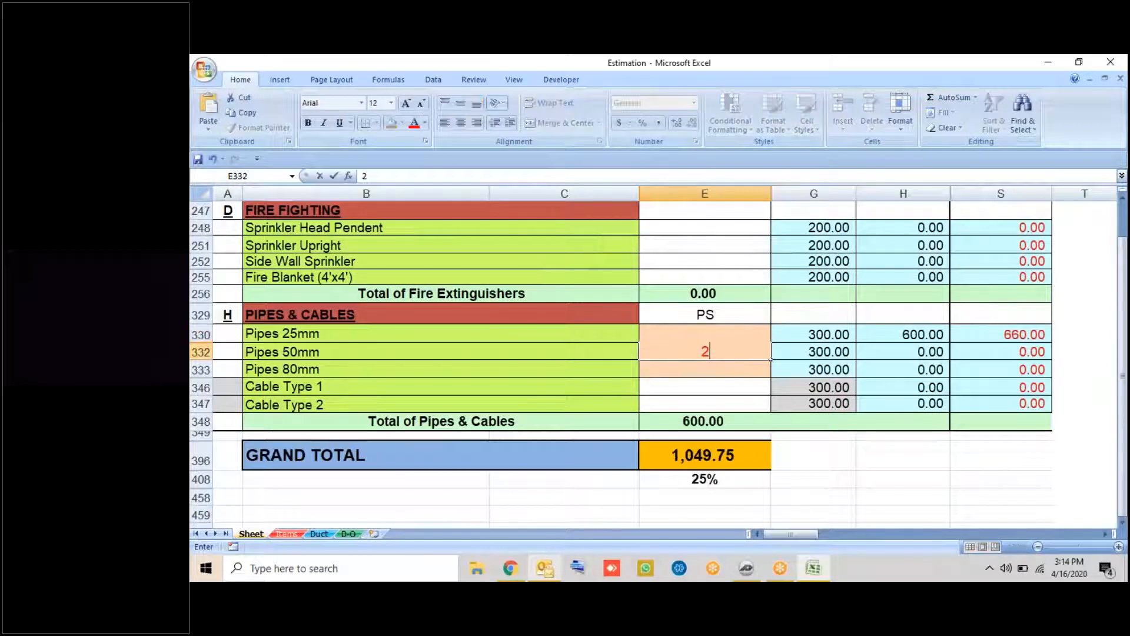
key("Return")
type("22")
key("Return")
type("2")
key("Return")
type("2")
key("Return")
type("2")
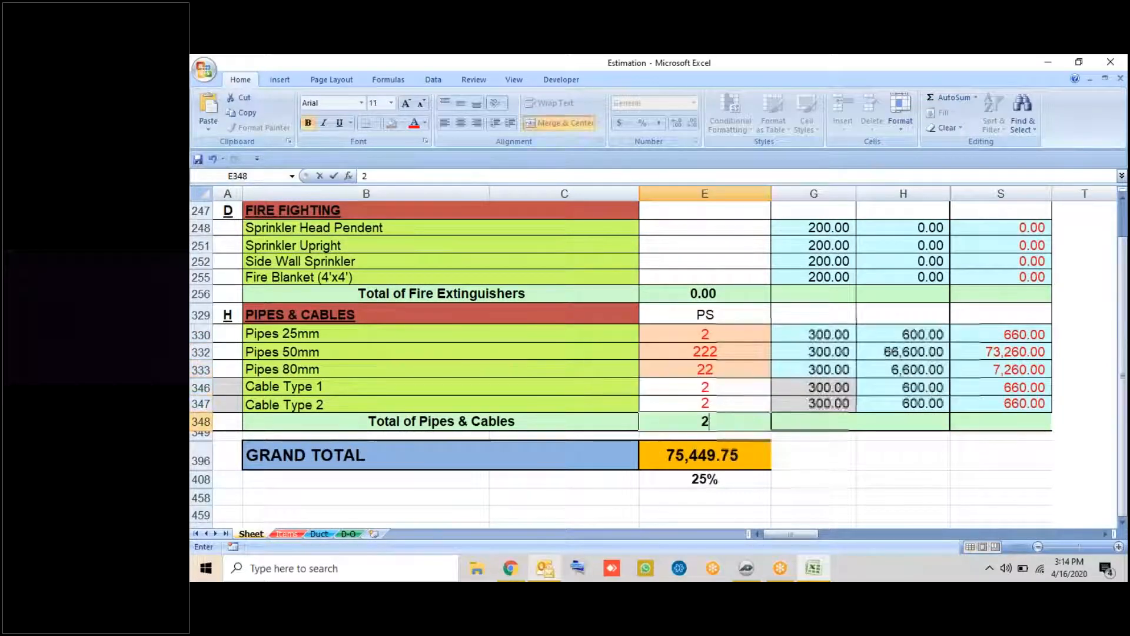
key("Escape")
Clear the trial quantities of all pipe and cable rows in E330:E347
left_click(749, 332)
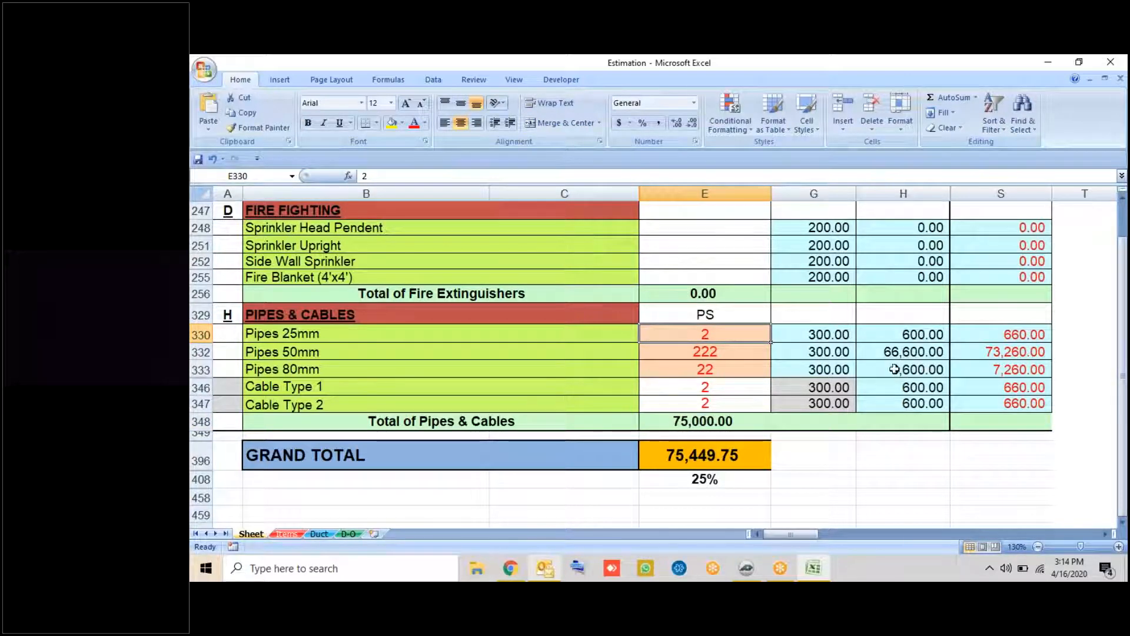
mouse_move(731, 336)
left_mouse_down()
mouse_move(728, 404)
mouse_move(729, 340)
mouse_move(731, 399)
mouse_move(729, 350)
left_mouse_up()
left_click_drag(640, 195, 583, 194)
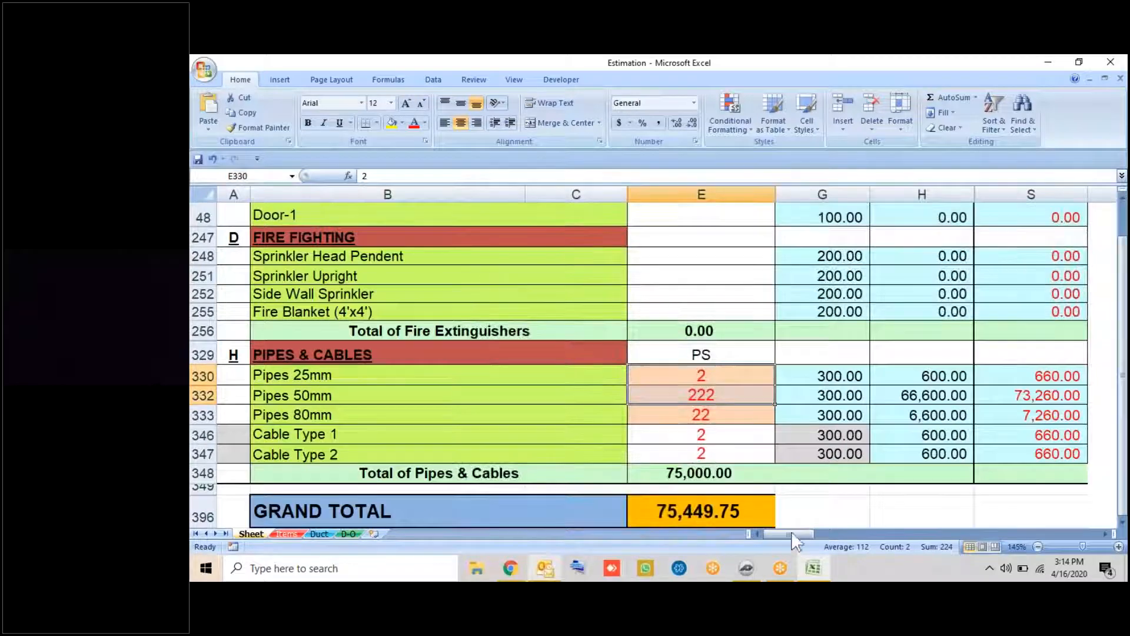
left_click(736, 434)
left_click_drag(729, 376, 728, 449)
left_click(727, 449)
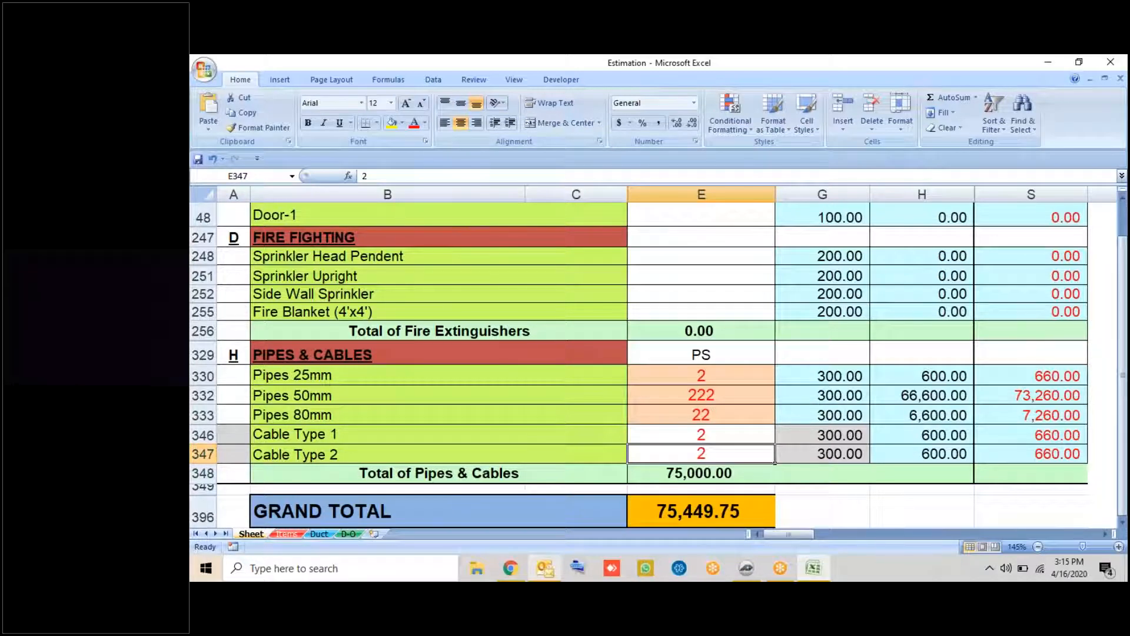
left_click_drag(712, 376, 714, 449)
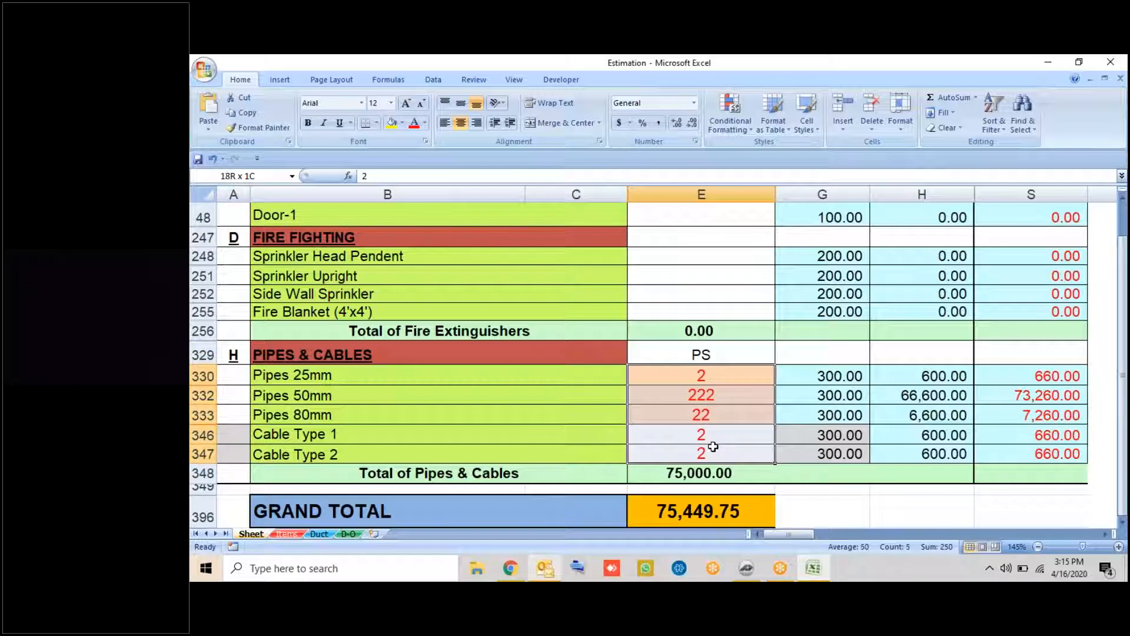
key("Delete")
left_click(713, 431)
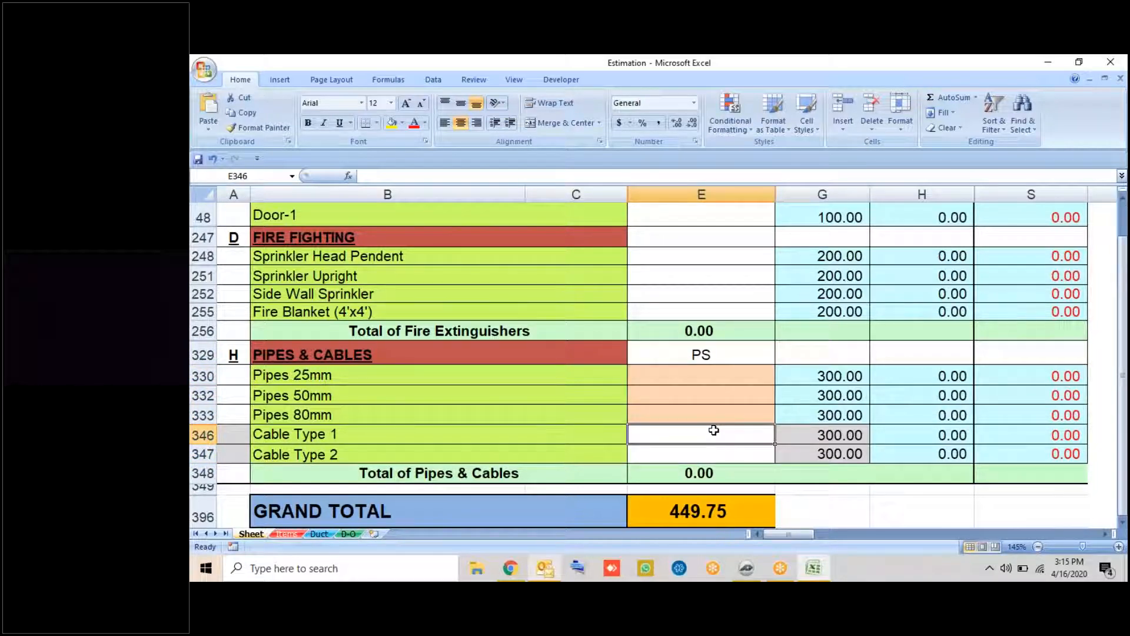
Check the Civil Works rows and switch from the Estimation workbook to PlanSwift and back to Excel
scroll(714, 431, "up", 2)
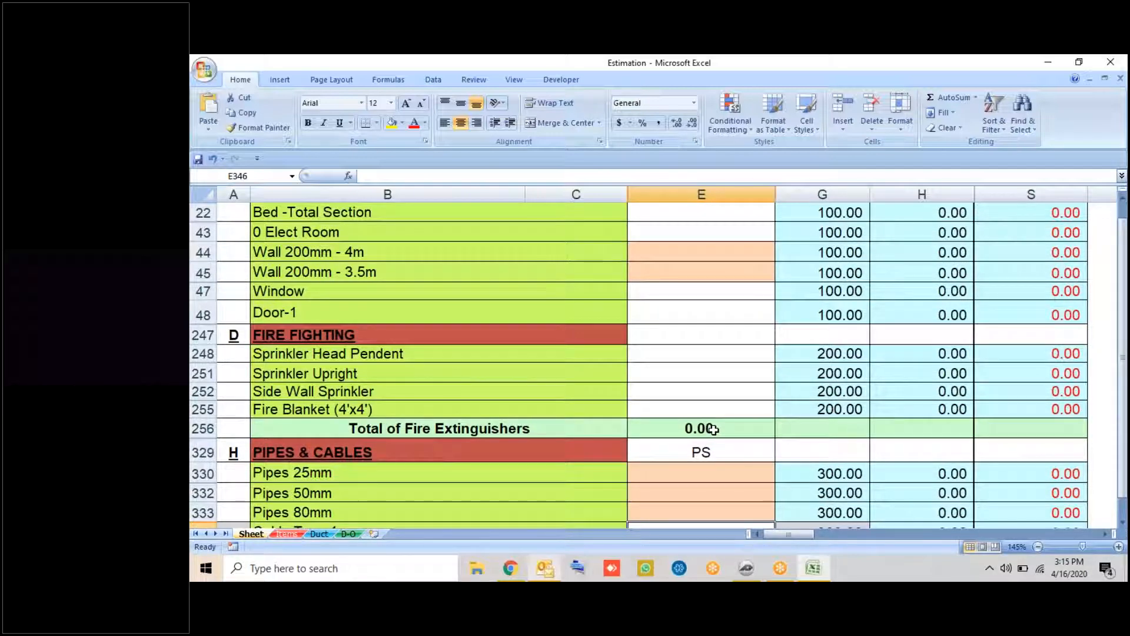
scroll(714, 430, "up", 3)
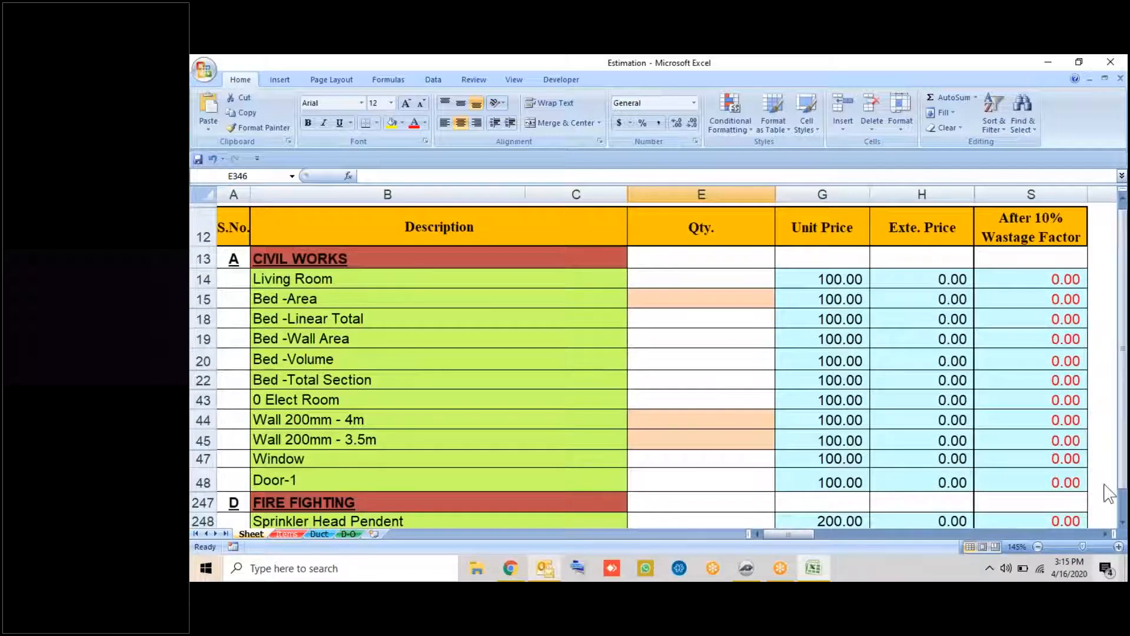
left_click(1048, 62)
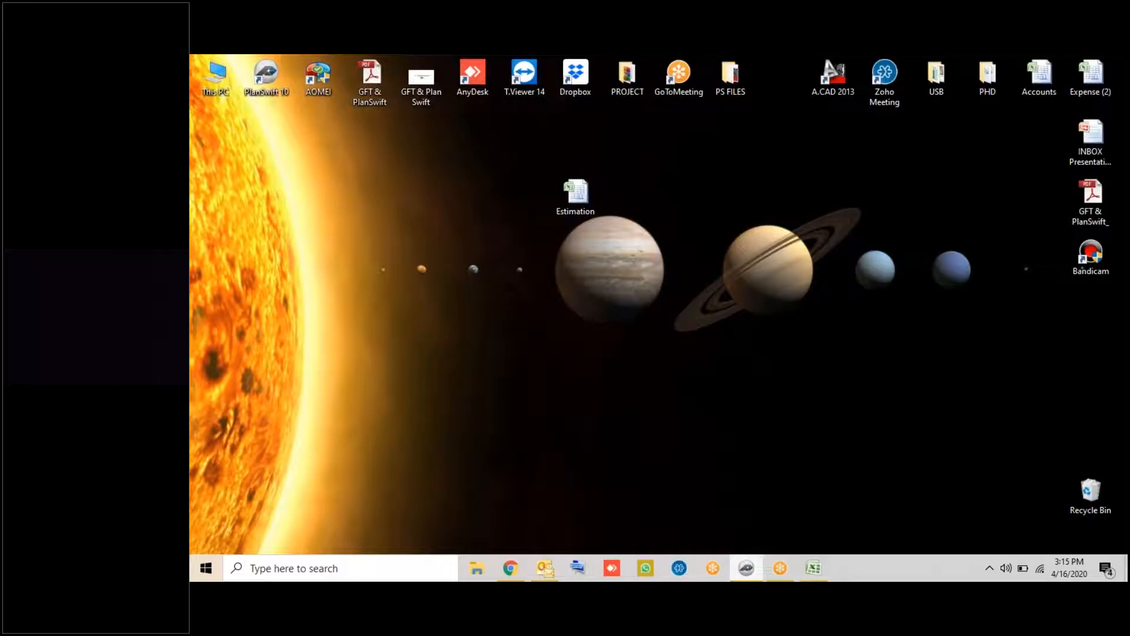
left_click(746, 567)
left_click(813, 567)
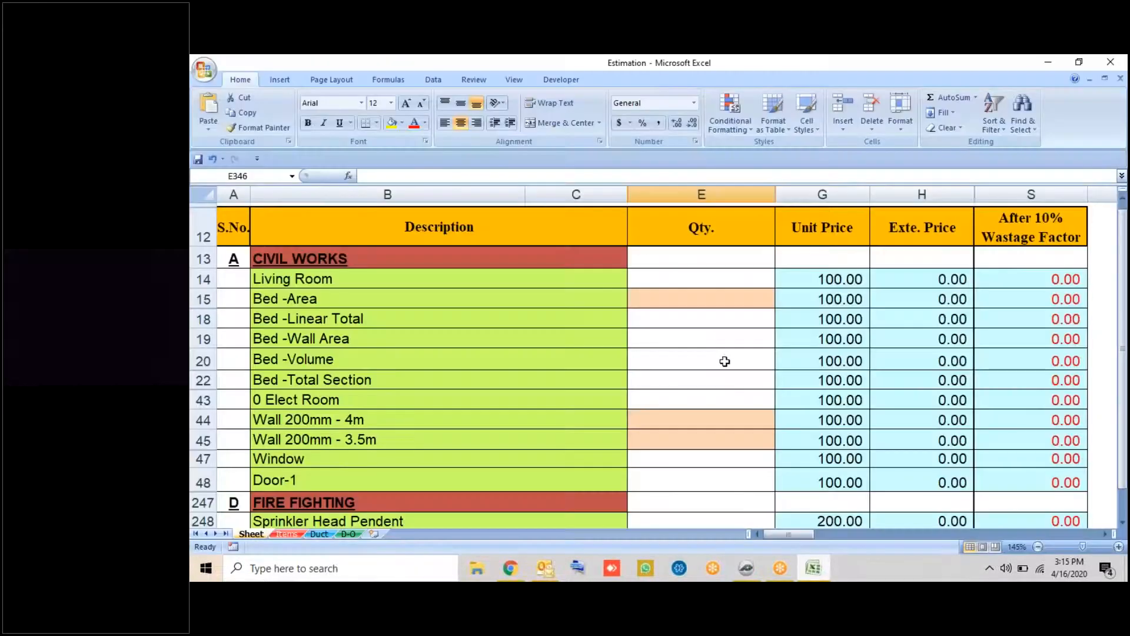
Check the PlanSwift - Takeoff command offered on cells E20, C19, H13, E251 and E333 across the estimate's sections
right_click(719, 360)
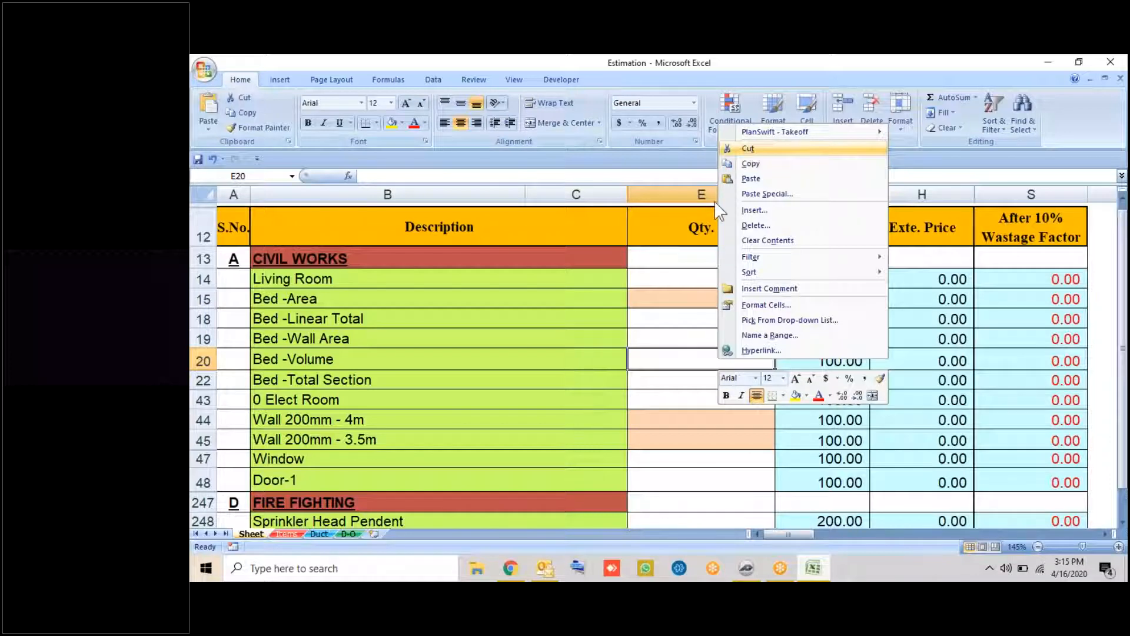
right_click(598, 341)
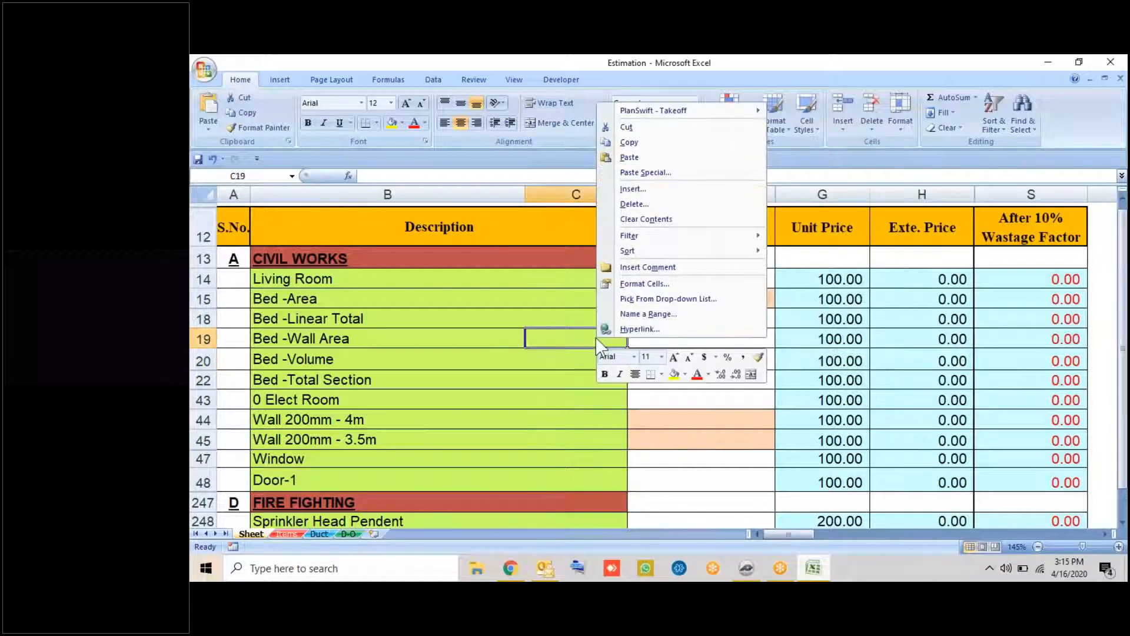
right_click(571, 462)
right_click(916, 261)
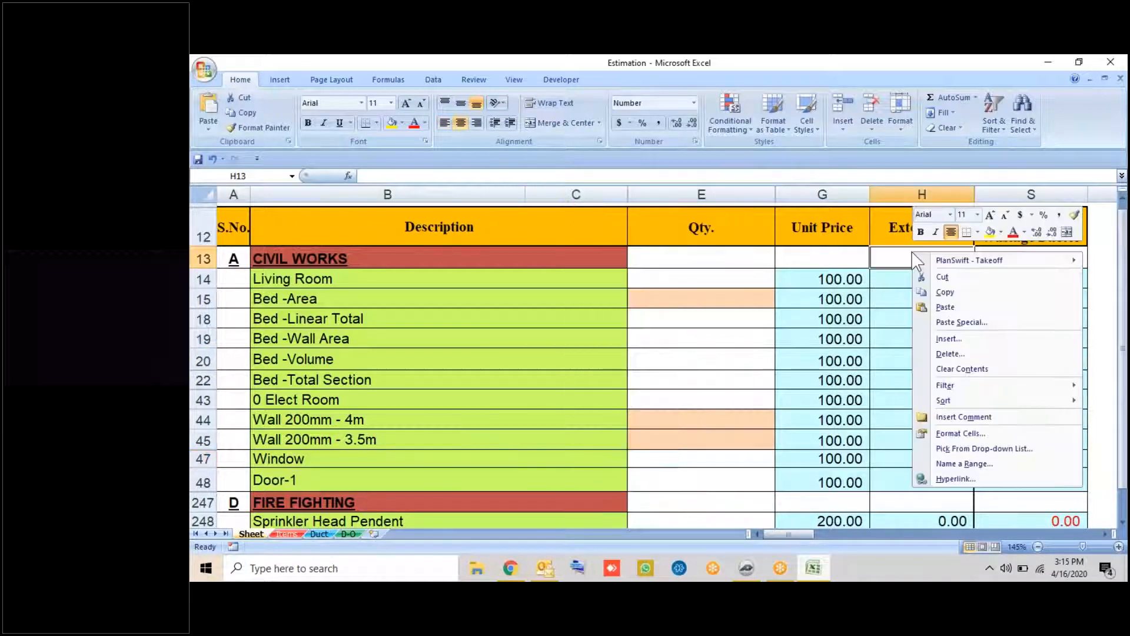
scroll(718, 267, "down", 1)
scroll(718, 268, "down", 2)
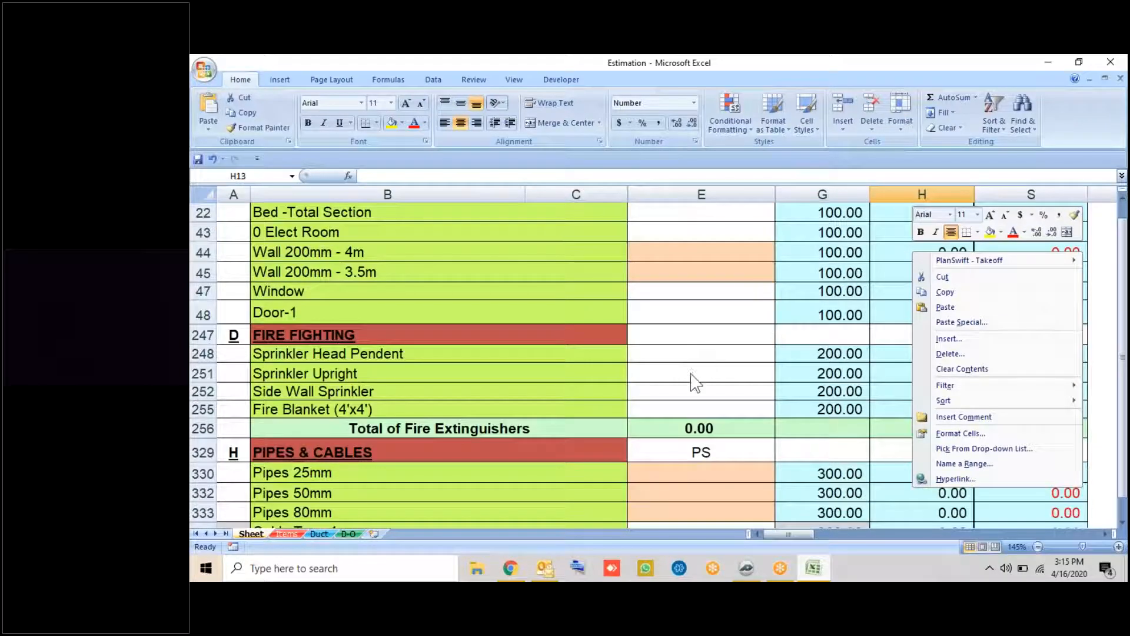
right_click(692, 376)
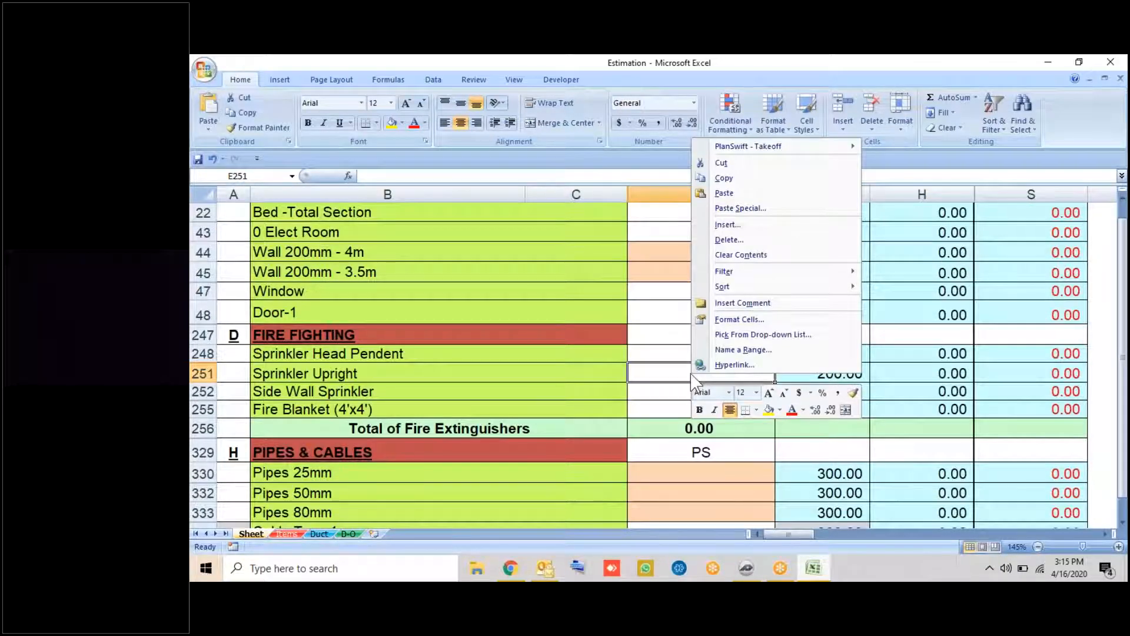
scroll(692, 381, "down", 2)
right_click(664, 395)
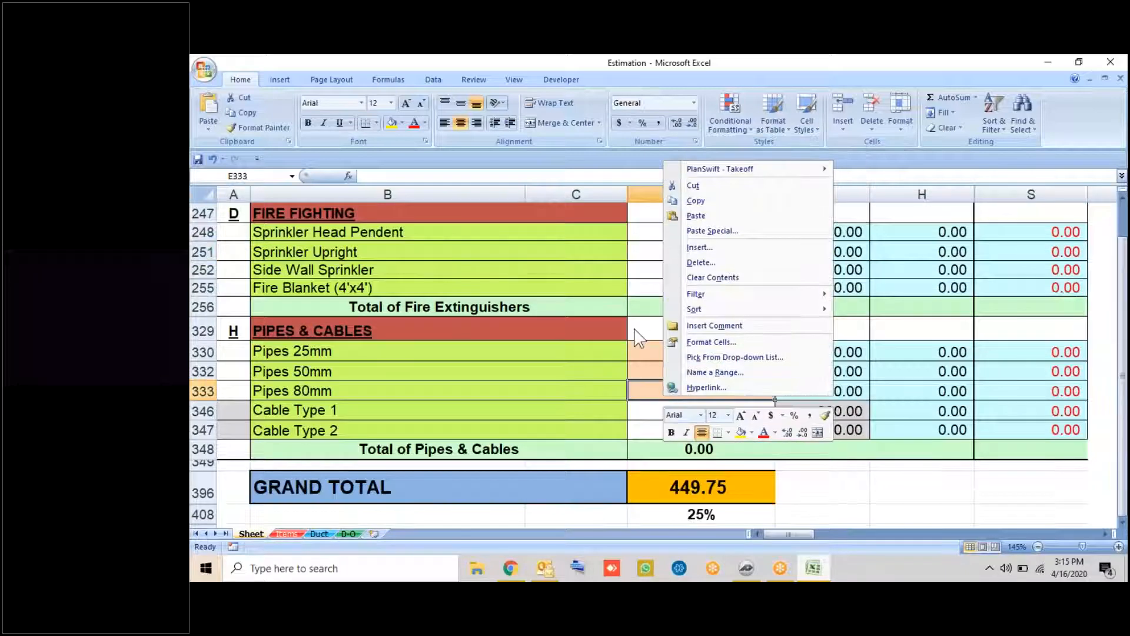
Check the PlanSwift - Takeoff command on blank cell B470, dismiss the options and review the estimate back up to Civil Works
scroll(640, 339, "down", 5)
left_click(387, 463)
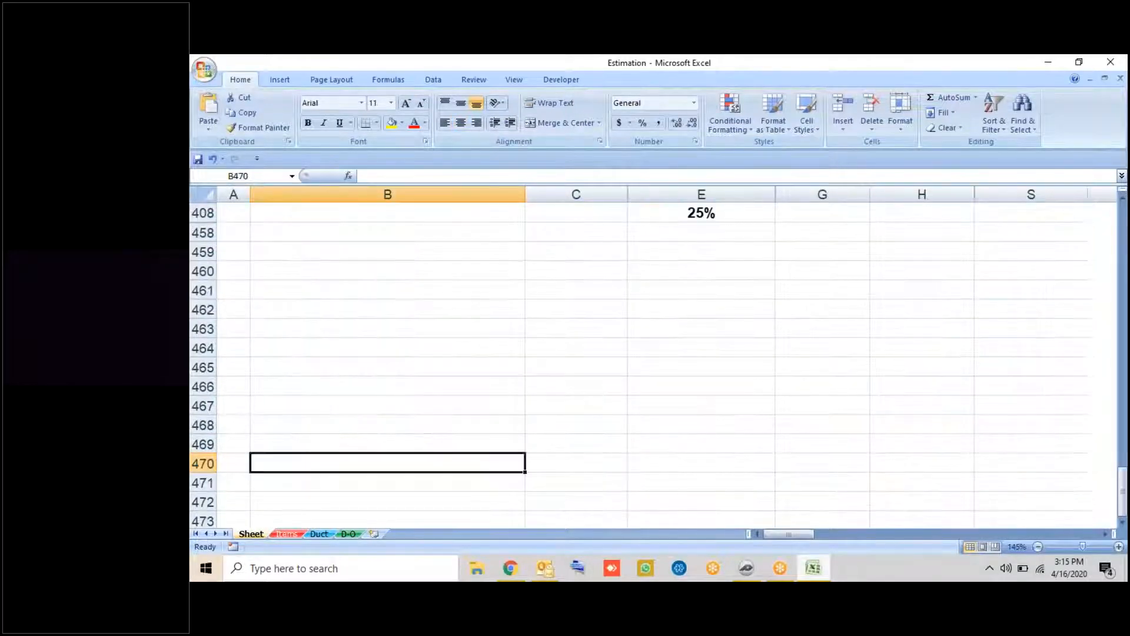
right_click(450, 461)
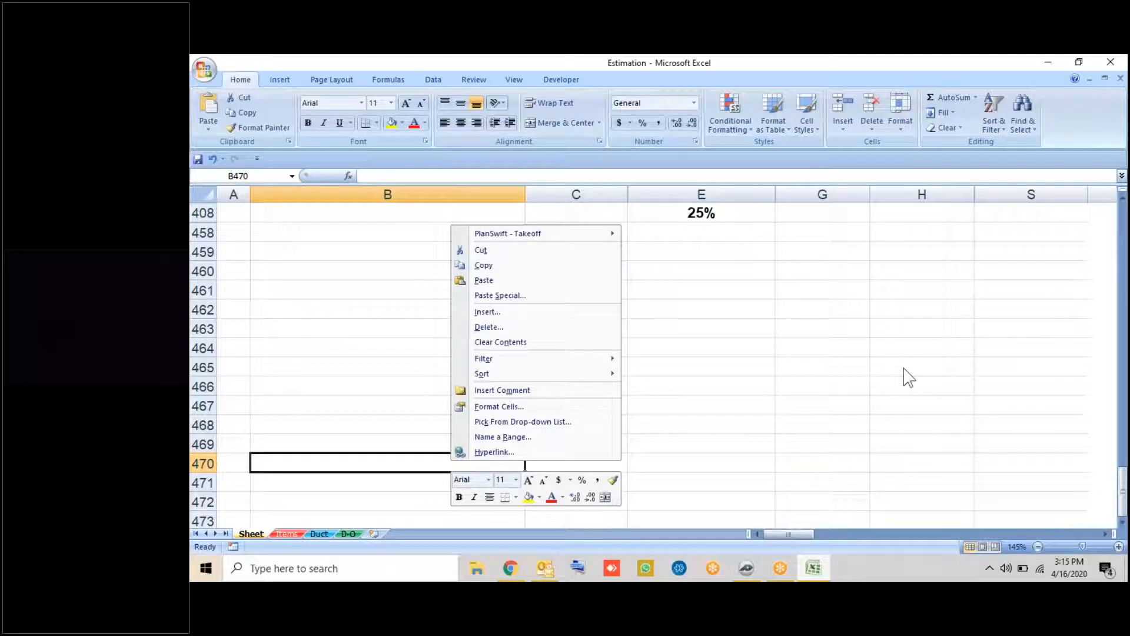
left_click(870, 368)
scroll(824, 407, "up", 2)
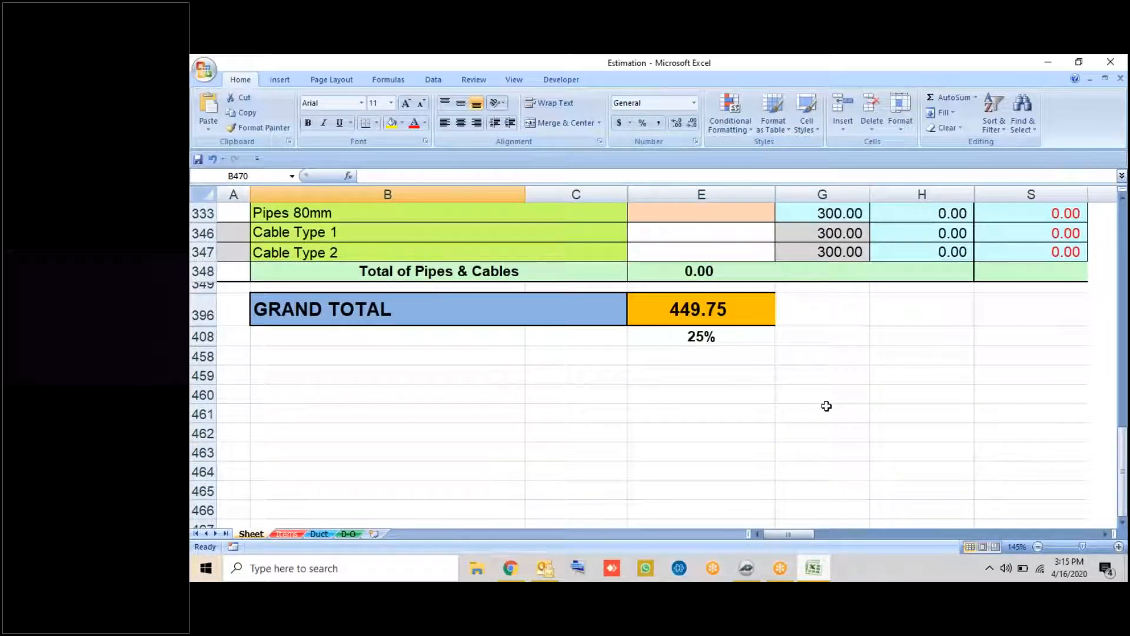
scroll(837, 415, "up", 2)
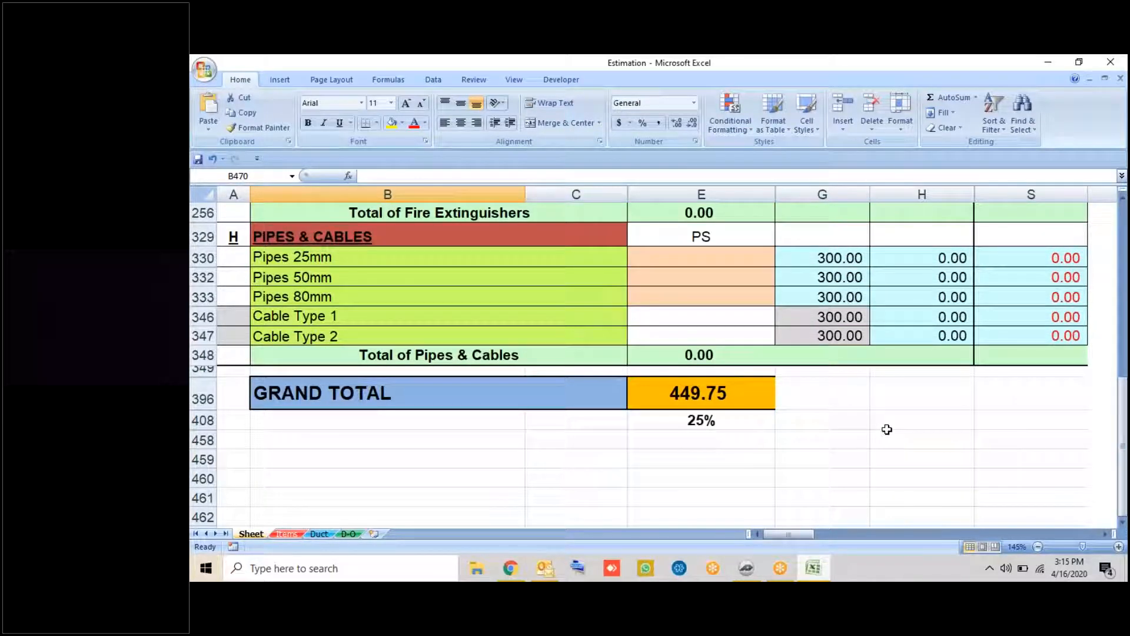
scroll(894, 431, "up", 2)
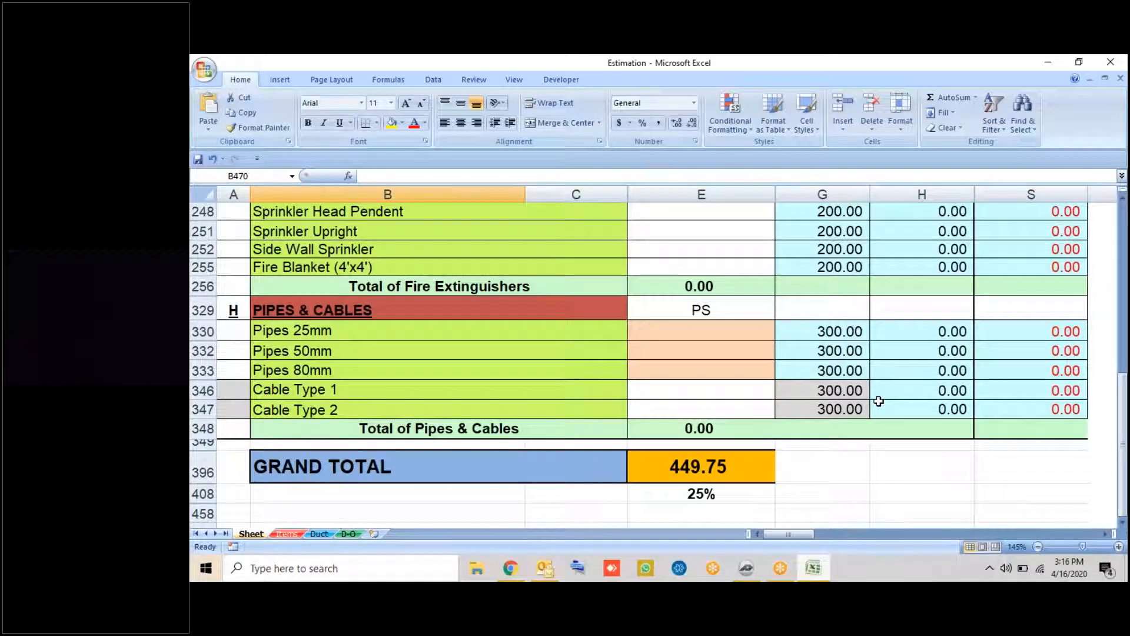
scroll(860, 396, "up", 4)
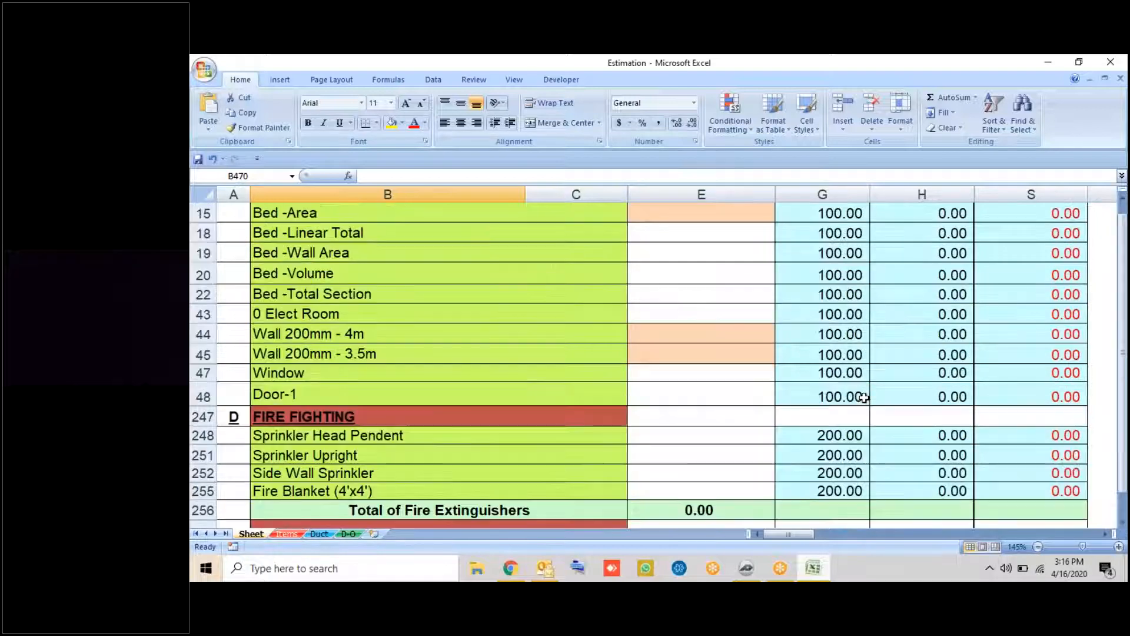
Connect the estimate to PlanSwift from the Sprinkler Head Pendent quantity cell E248 with PlanSwift - Takeoff Connect
scroll(765, 375, "down", 4)
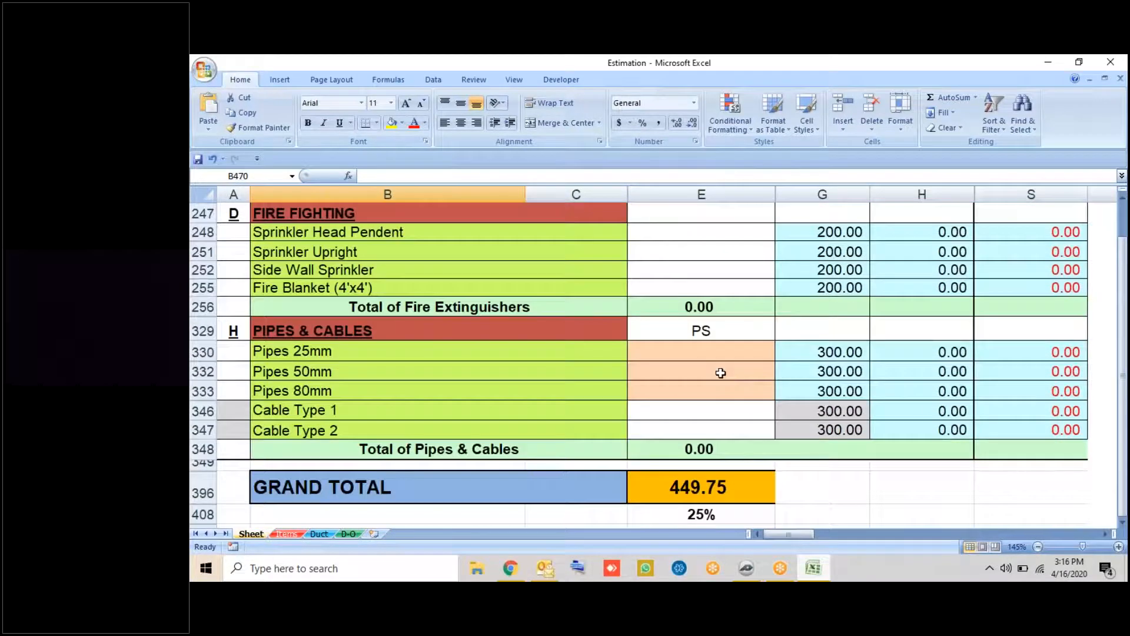
scroll(719, 371, "up", 3)
scroll(457, 312, "down", 2)
right_click(697, 299)
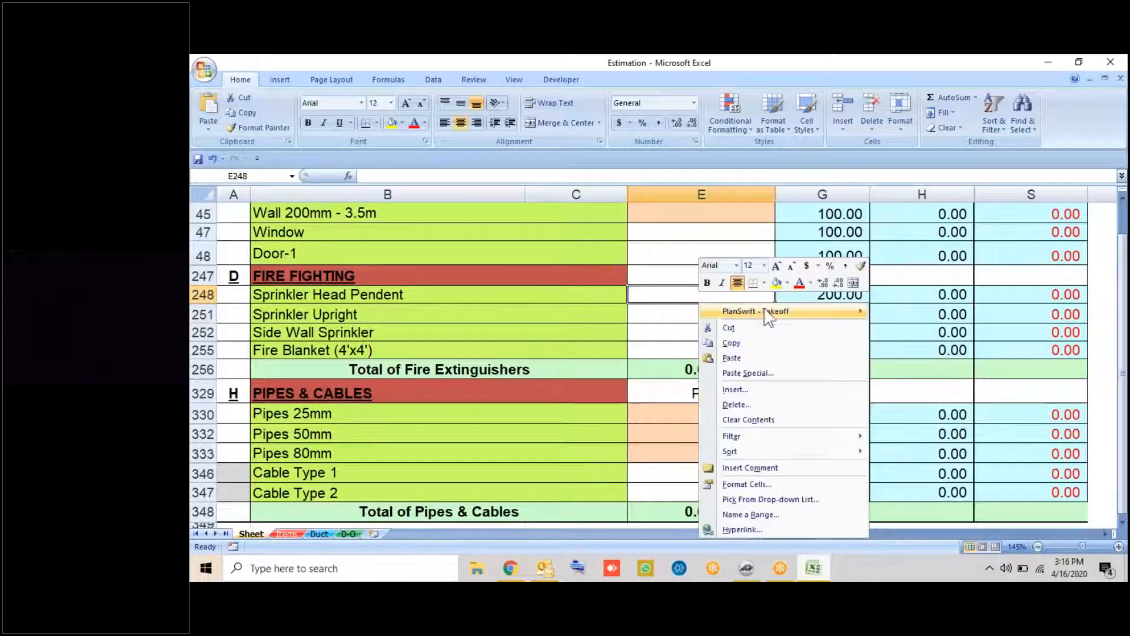
mouse_move(769, 312)
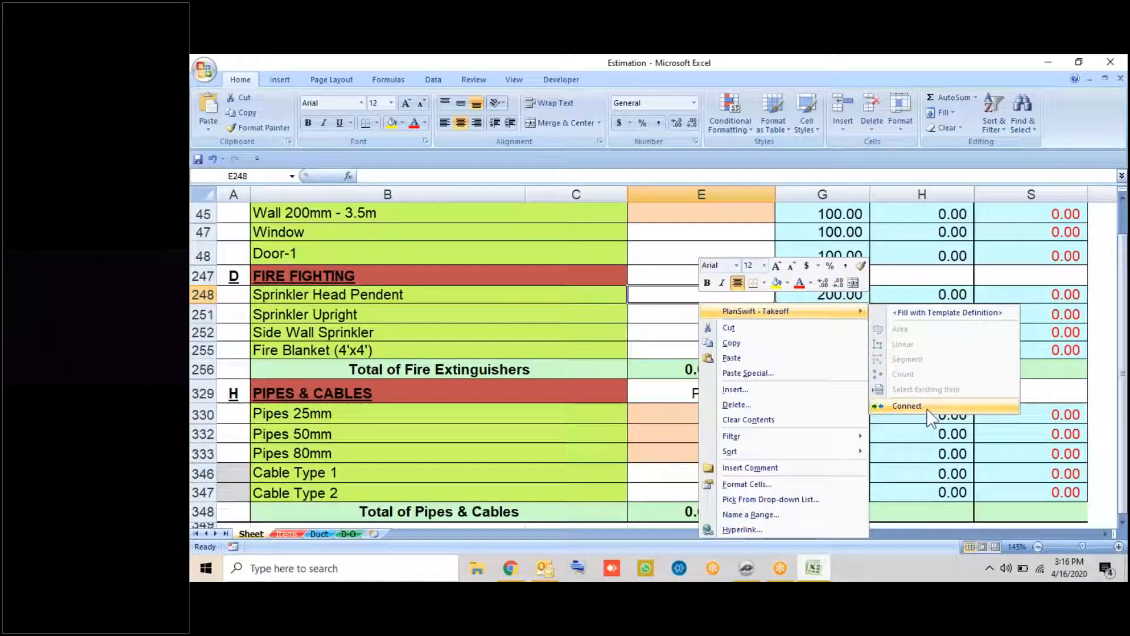
left_click(928, 416)
Review the quantity cells of the Fire Fighting and Pipes & Cables sections and the grand total area
scroll(577, 244, "down", 2)
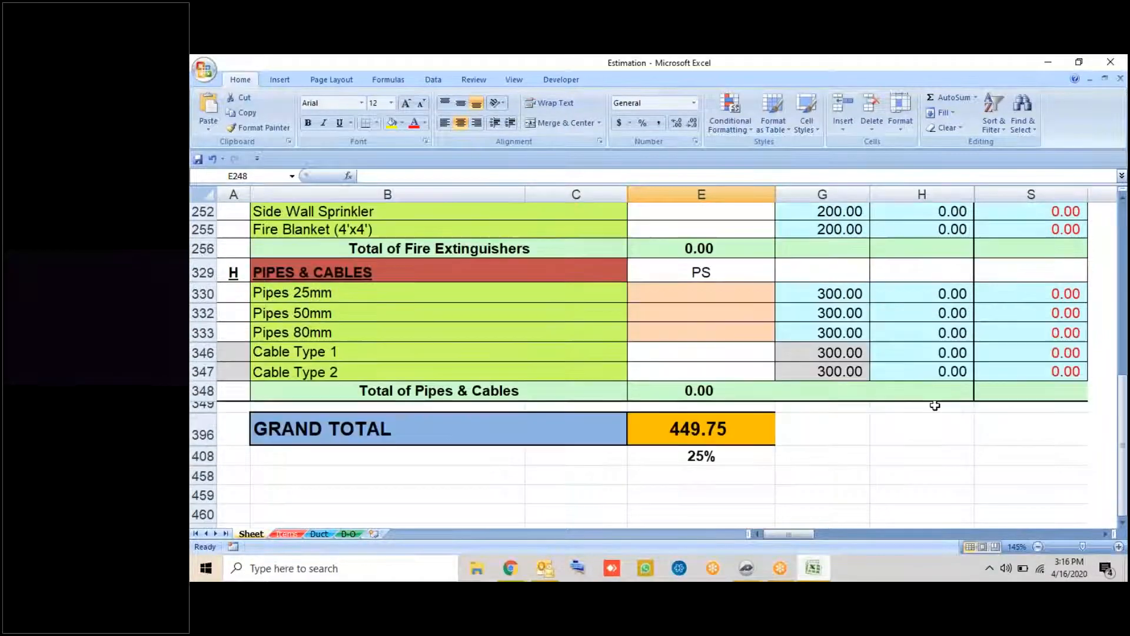
scroll(539, 406, "up", 1)
scroll(648, 416, "down", 3)
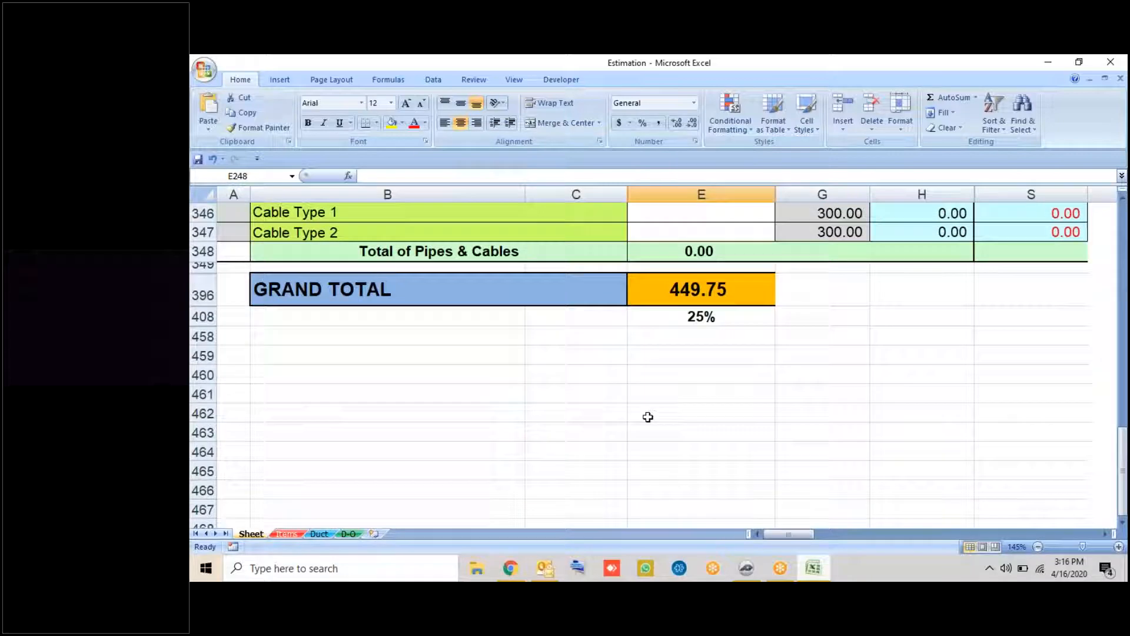
scroll(963, 441, "up", 2)
left_click(965, 443)
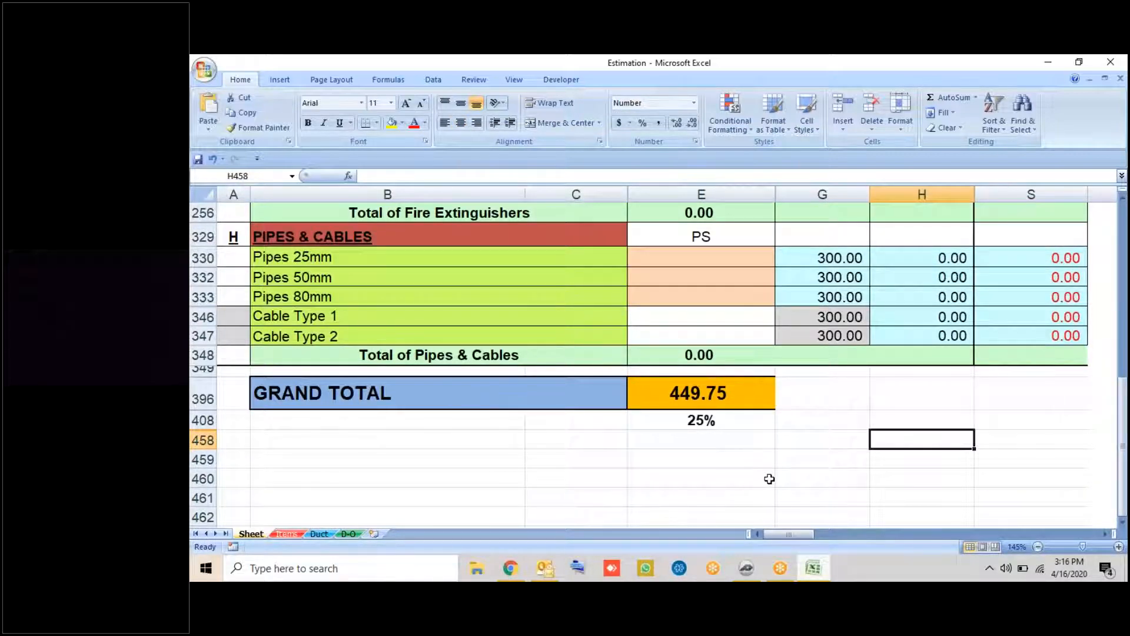
scroll(769, 479, "up", 3)
left_click(718, 232)
left_click(719, 253)
left_click(718, 293)
left_click_drag(718, 316, 719, 334)
scroll(588, 353, "down", 2)
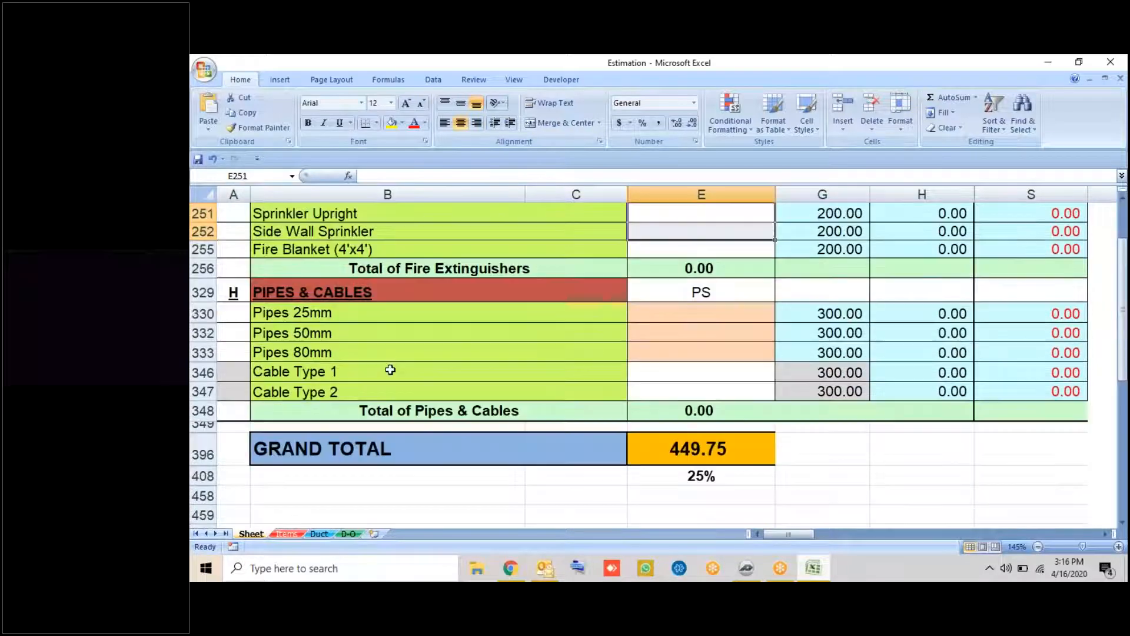
Start a PlanSwift Linear takeoff for the Cable Type 1 quantity in cell E346
left_click(390, 369)
left_click(703, 370)
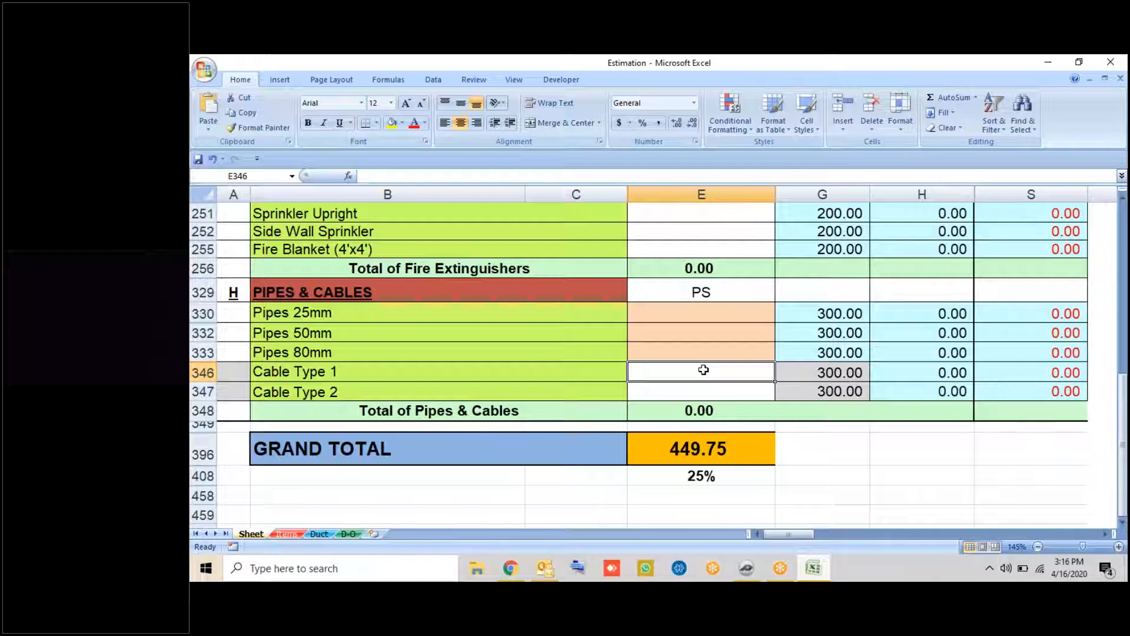
right_click(736, 370)
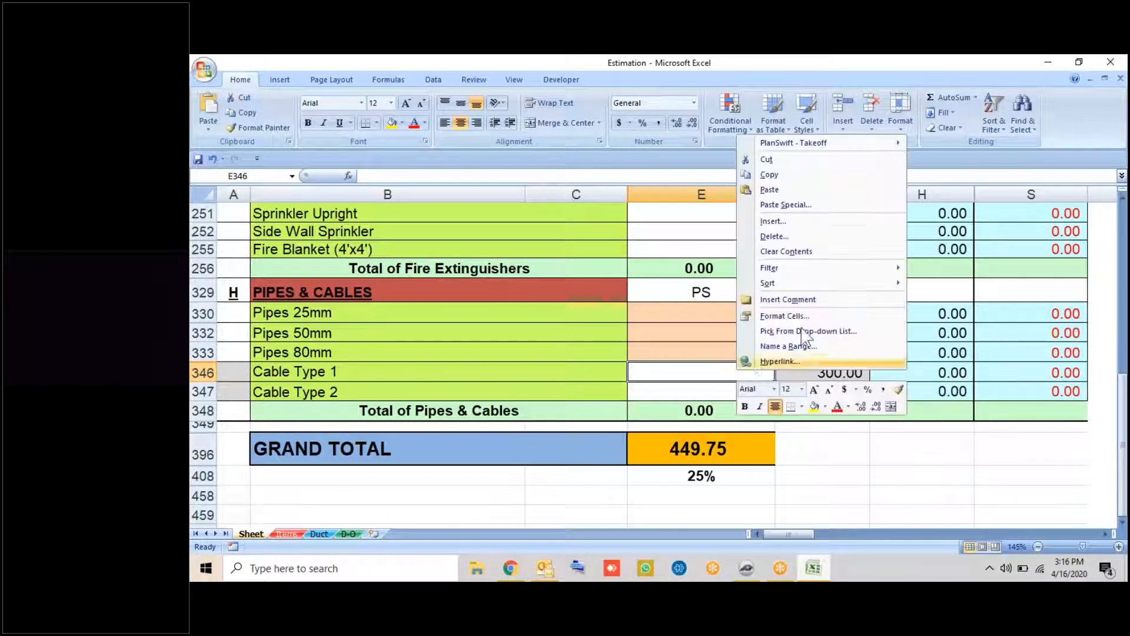
mouse_move(859, 143)
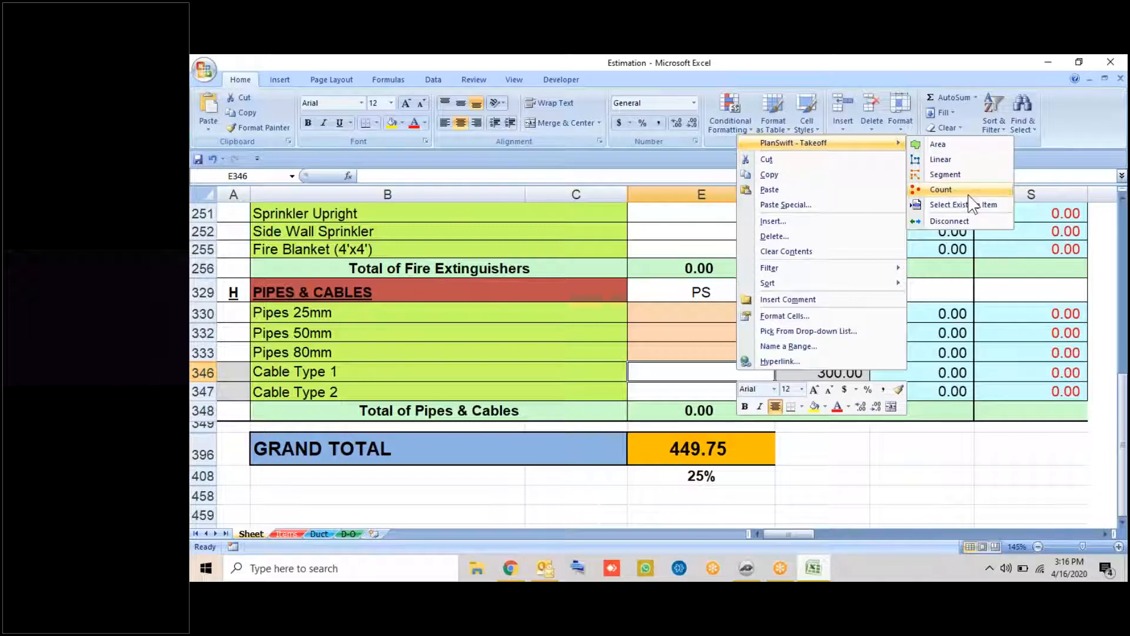
left_click(983, 164)
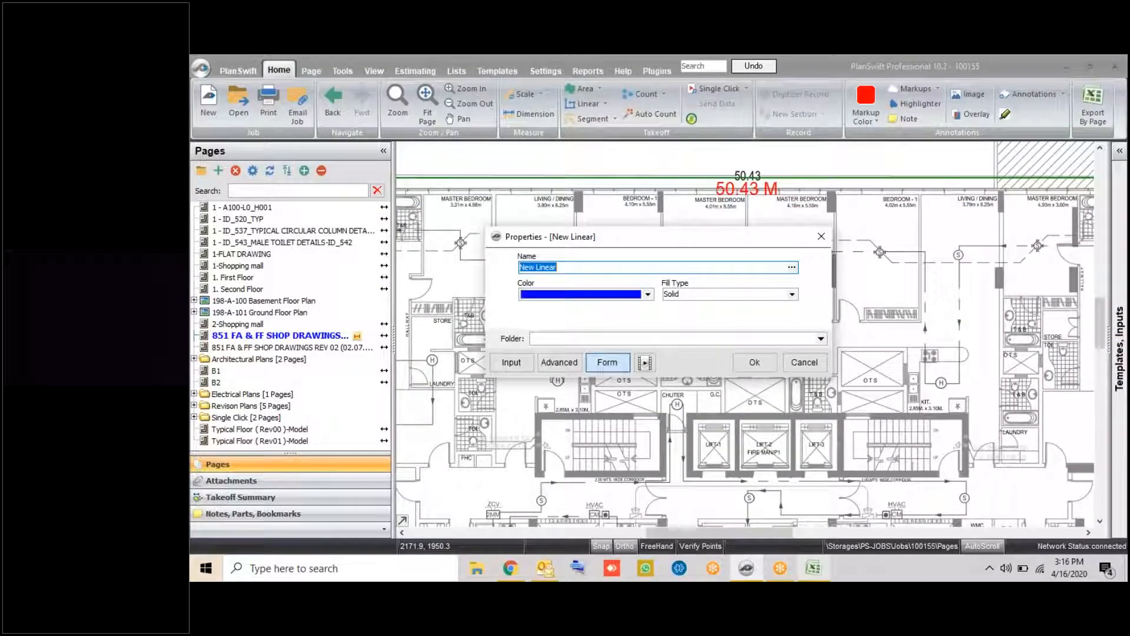
Name the new linear item CT1, colour it red and start recording it on the fire alarm shop drawing
type("CT1")
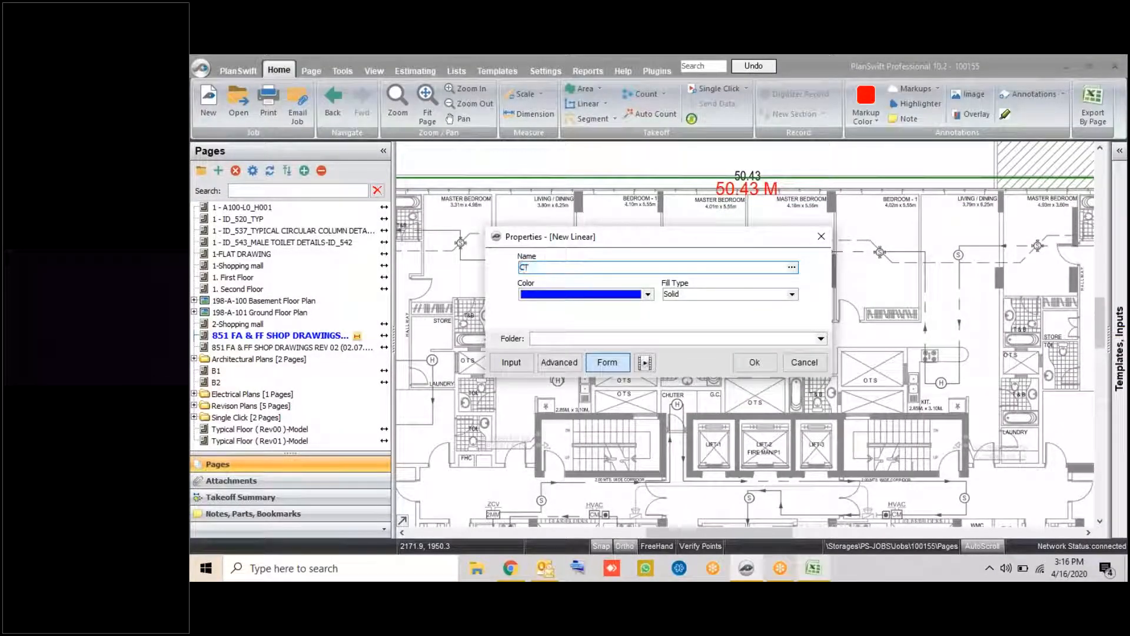
left_click(647, 294)
left_click(527, 350)
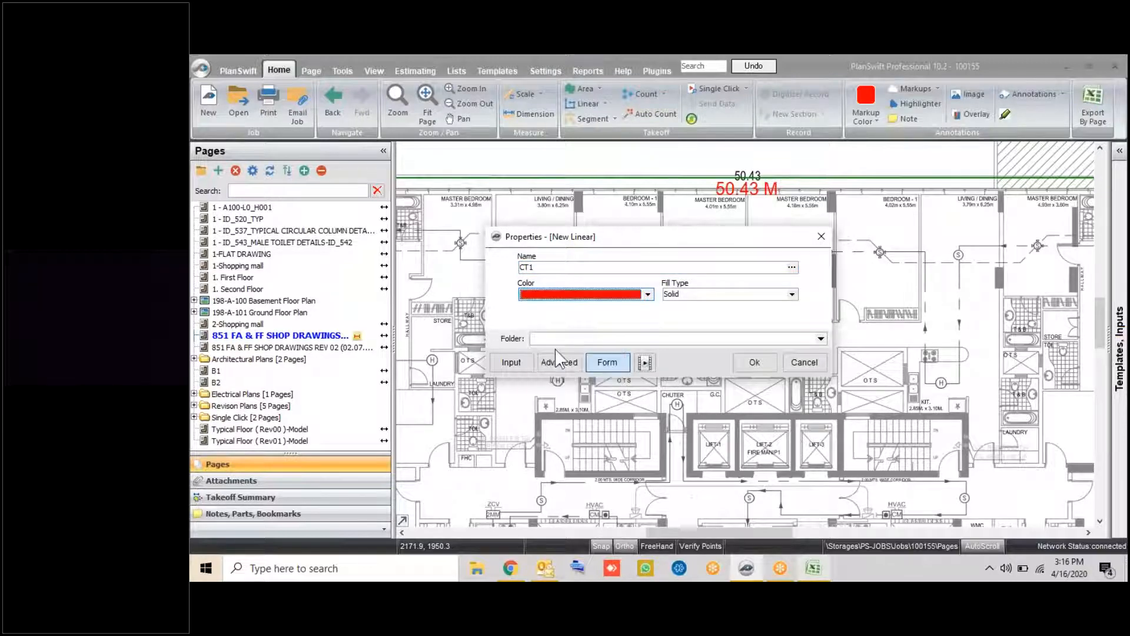
left_click(742, 364)
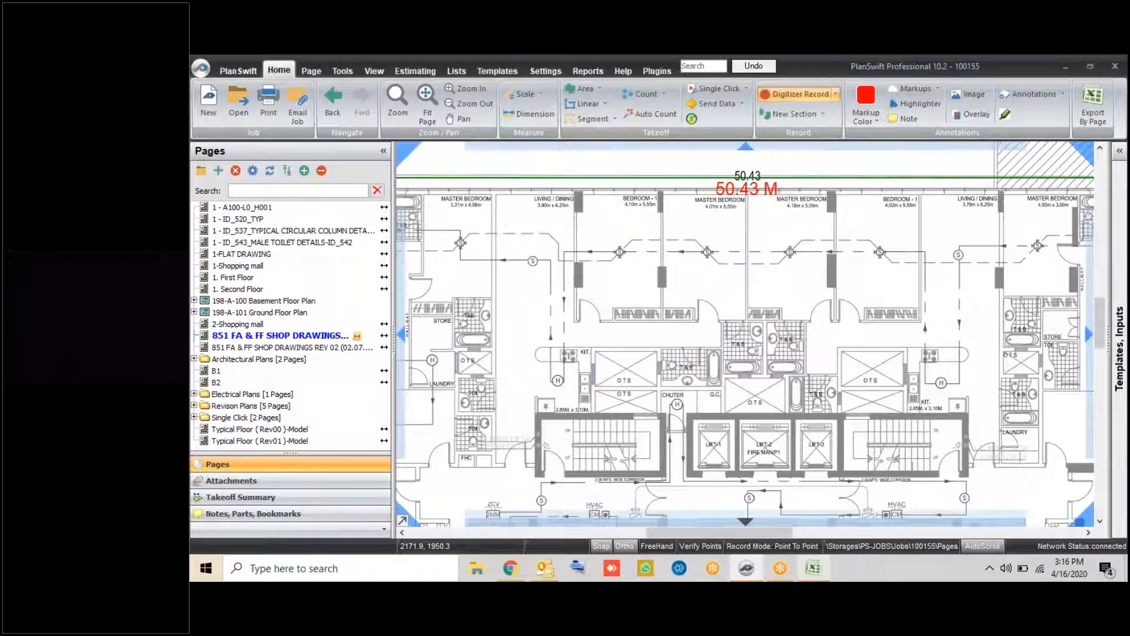
left_click(244, 360)
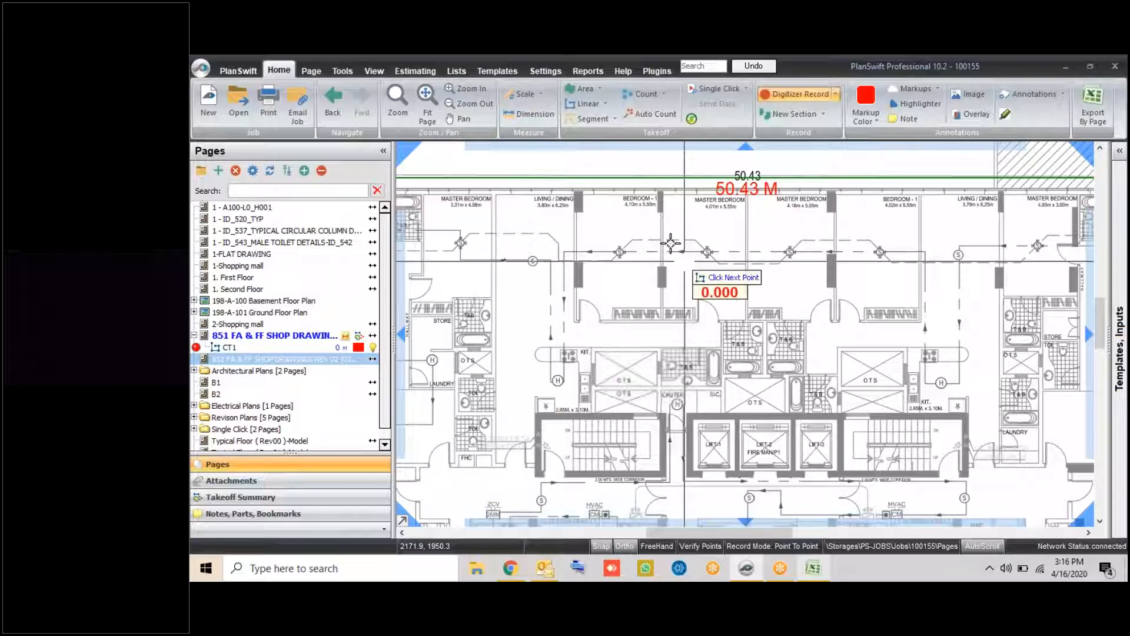
Trace CT1 from the SC device beside the TEL. room around the kitchen H detector and down into the living/dining area
scroll(670, 245, "down", 3)
scroll(656, 337, "up", 2)
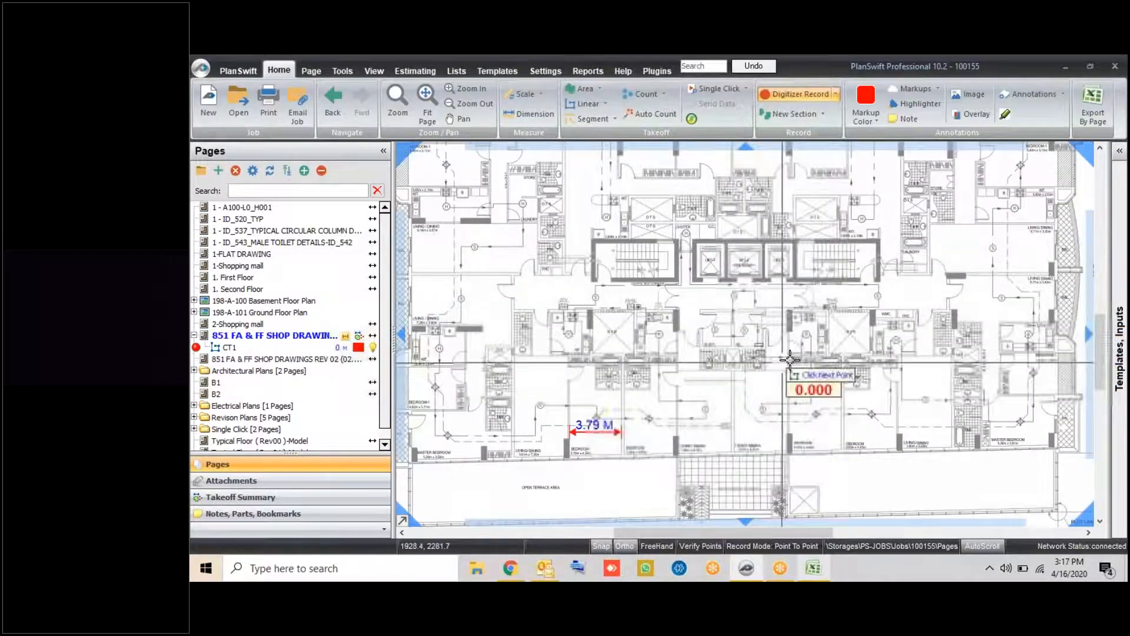
scroll(809, 370, "up", 5)
left_click(617, 327)
scroll(619, 325, "down", 4)
left_click(754, 325)
left_click(753, 247)
left_click(783, 247)
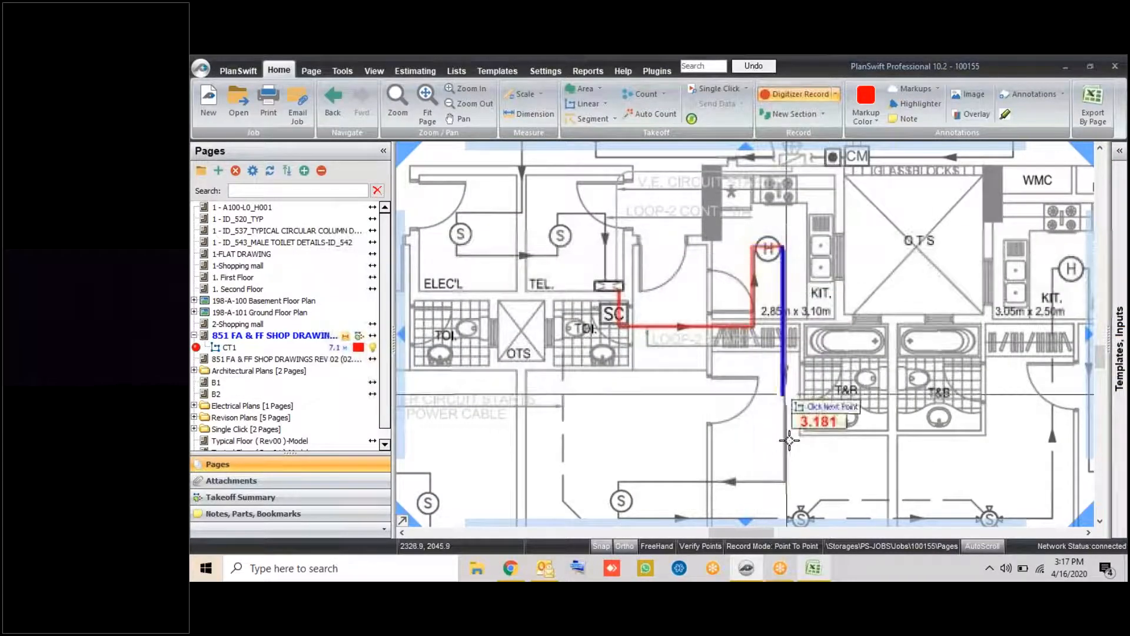
left_click(784, 478)
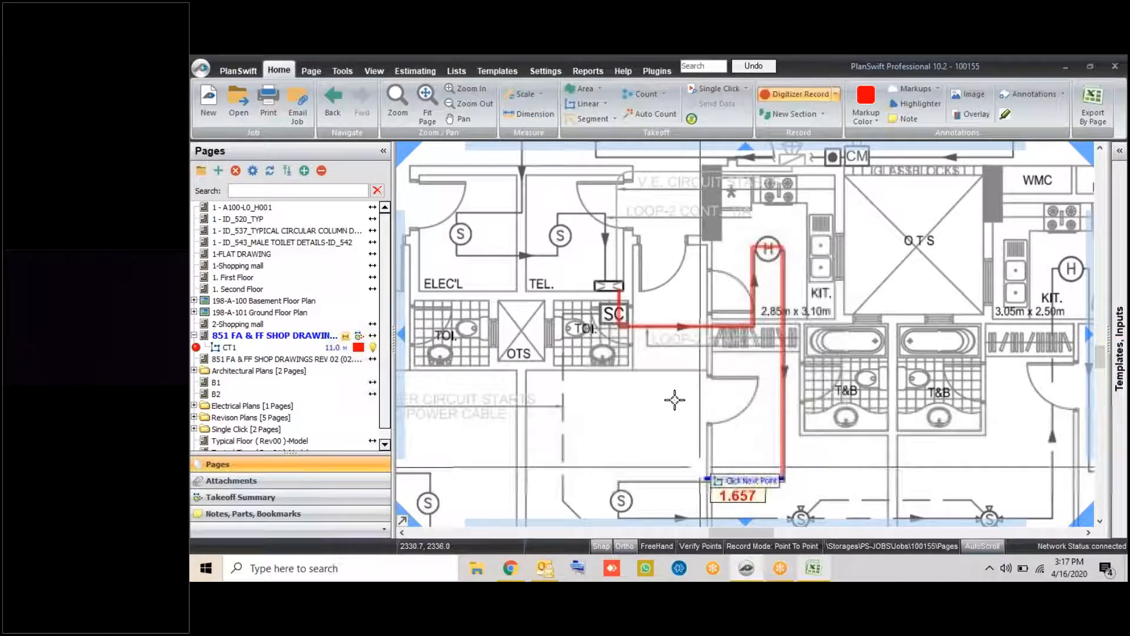
Extend CT1 along the cable line to the S detector in the 3.67m x 6.01m living/dining room and down past it
scroll(662, 401, "down", 3)
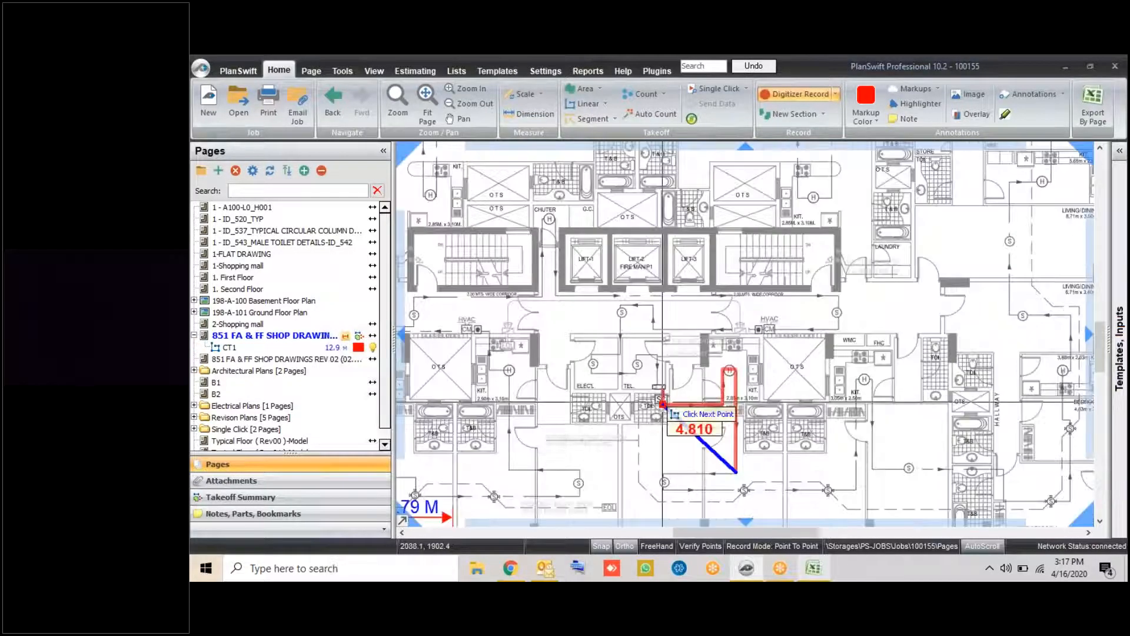
left_click_drag(662, 401, 652, 229)
scroll(670, 316, "up", 3)
left_click(626, 285)
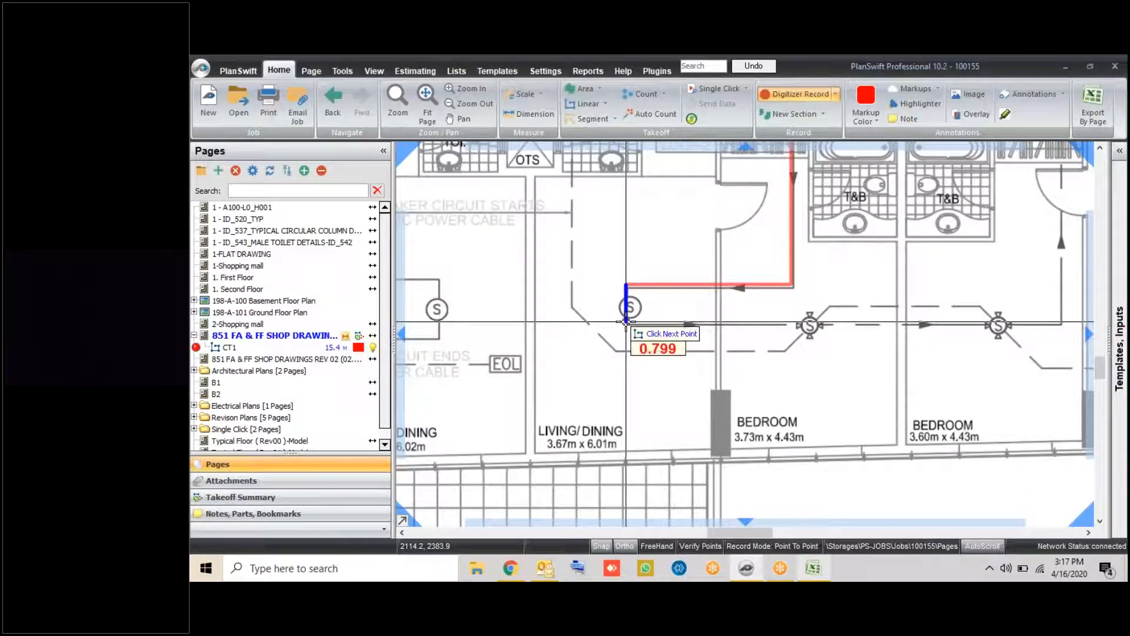
left_click(626, 322)
Continue CT1 along the lower bedrooms to the building's right end, then step it up through the right-hand apartments to the kitchen
scroll(625, 322, "down", 3)
left_click_drag(882, 331, 796, 328)
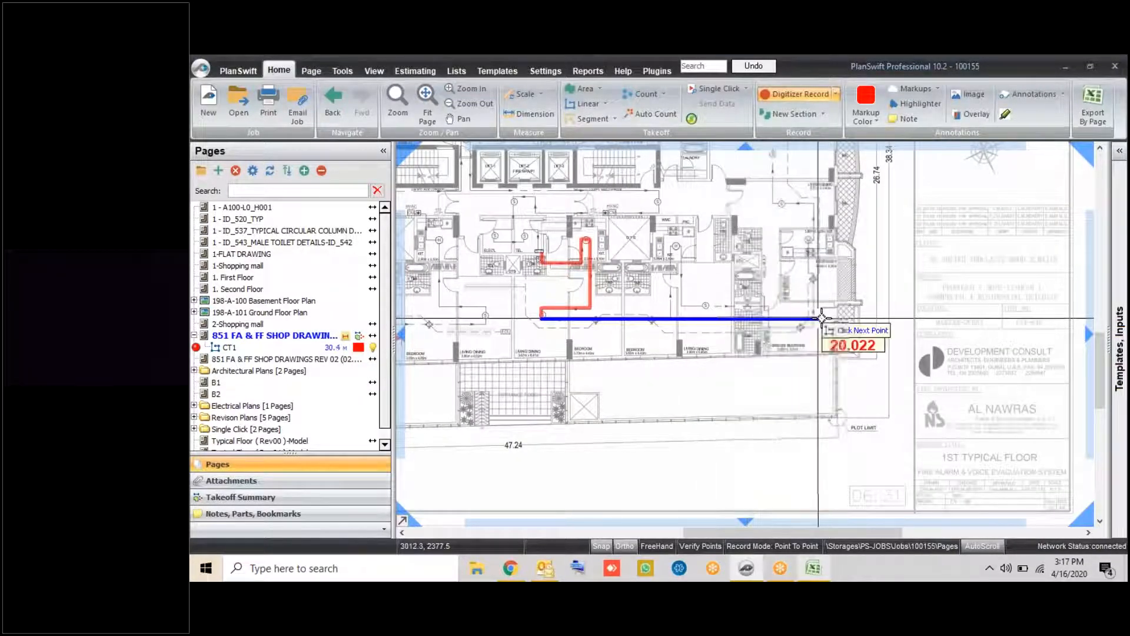
scroll(822, 318, "up", 2)
left_click(803, 318)
scroll(802, 319, "down", 2)
scroll(804, 242, "up", 3)
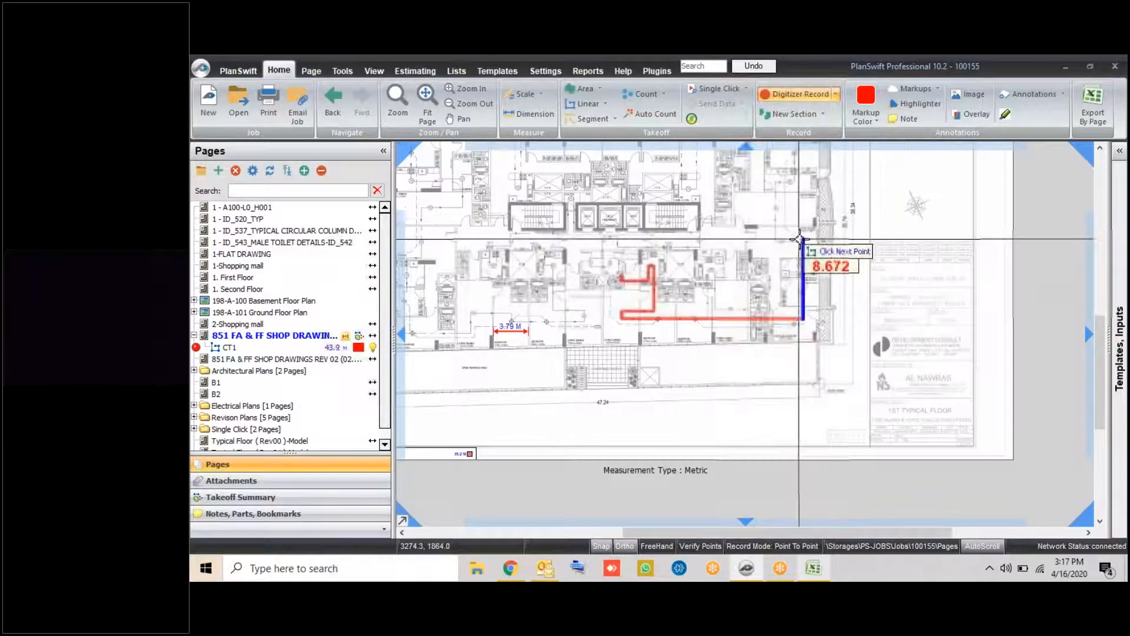
left_click(807, 244)
left_click(748, 244)
left_click_drag(748, 244, 806, 411)
left_click(806, 276)
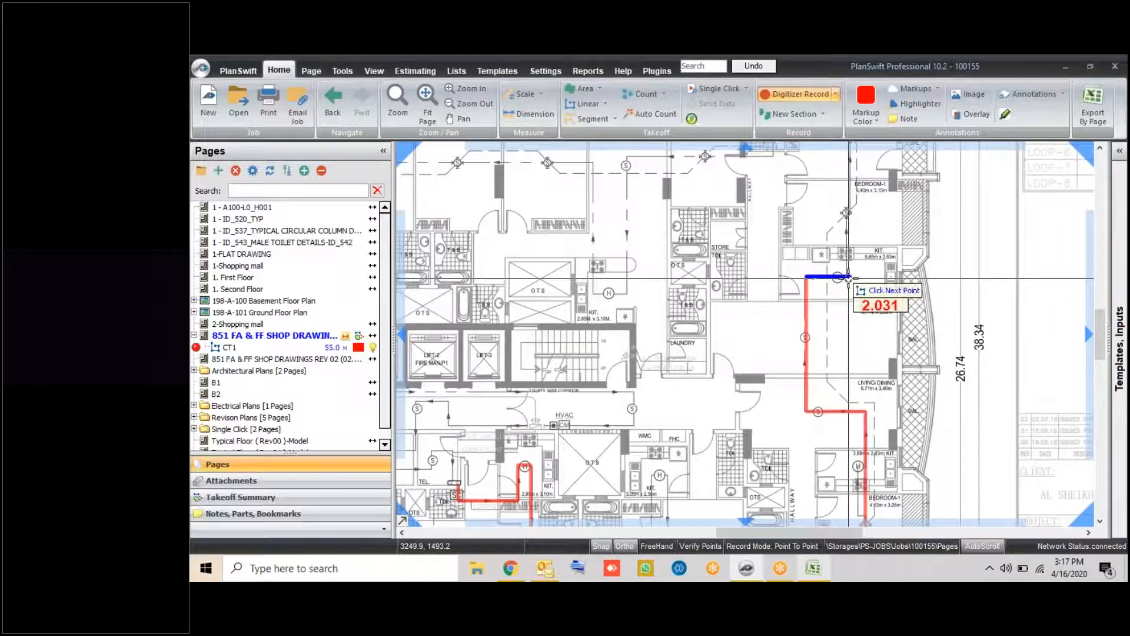
Continue CT1 across the upper row of rooms and down the building's left side to the lower master bedroom
scroll(848, 278, "down", 3)
left_click(595, 237)
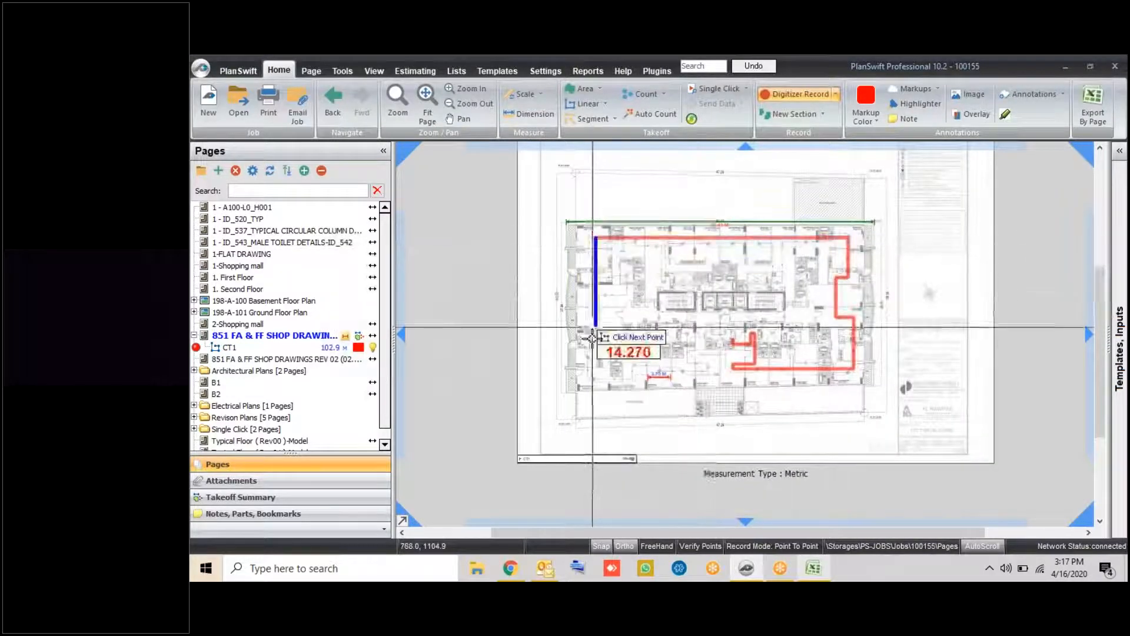
scroll(595, 412, "up", 2)
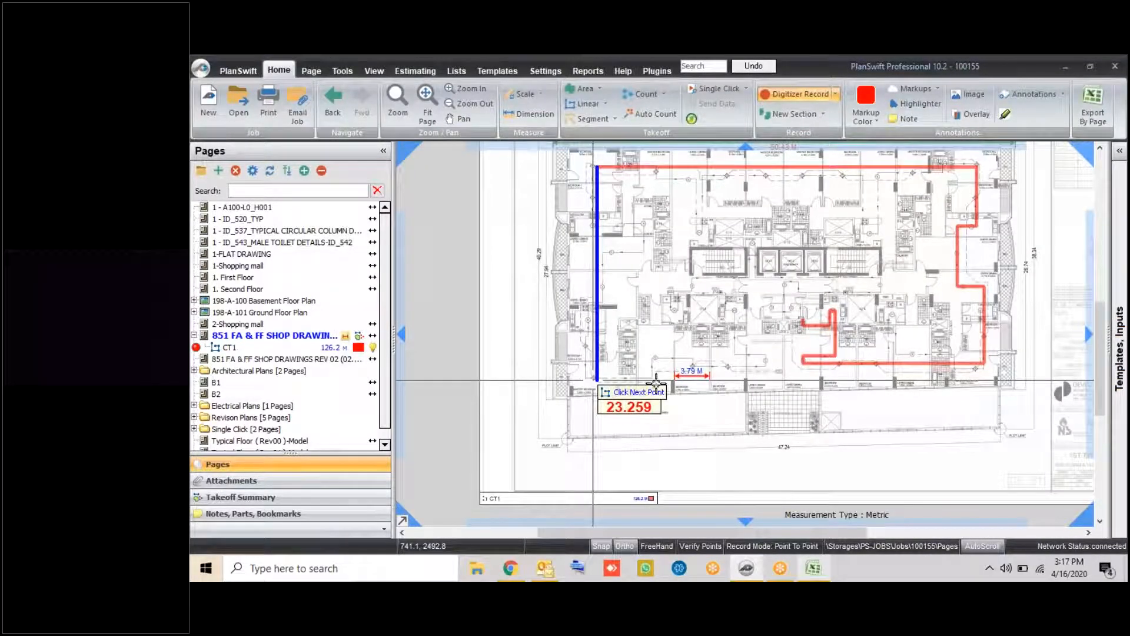
left_click(655, 381)
Step CT1 along the lower-left living room and bedrooms, above the 3.79 M dimension, towards the central living/dining room
scroll(656, 383, "up", 2)
left_click(650, 379)
left_click(650, 347)
left_click(801, 346)
left_click(801, 323)
left_click(751, 323)
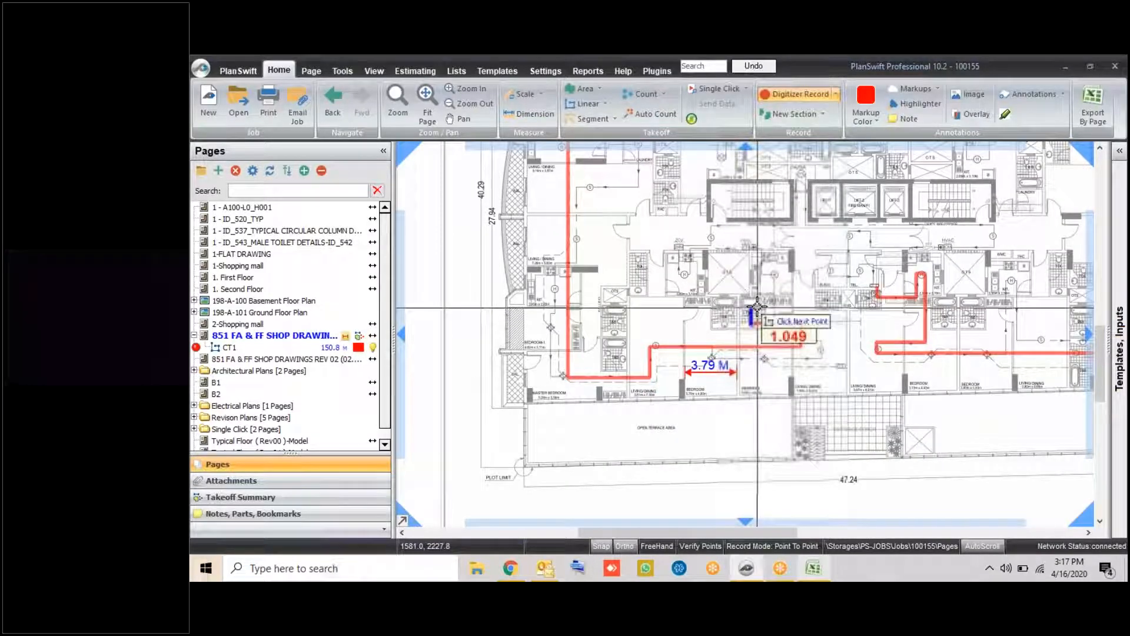
Close the CT1 route past the kitchen H detector, along the corridor and down to the TEL. room device, then stop recording
scroll(757, 307, "up", 2)
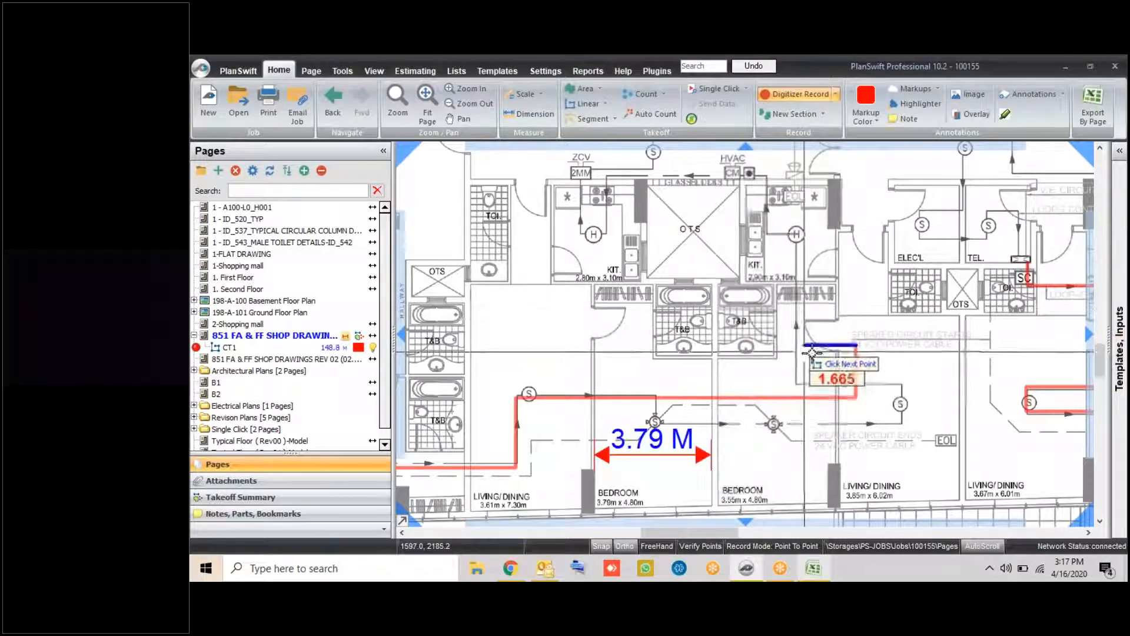
scroll(797, 350, "down", 3)
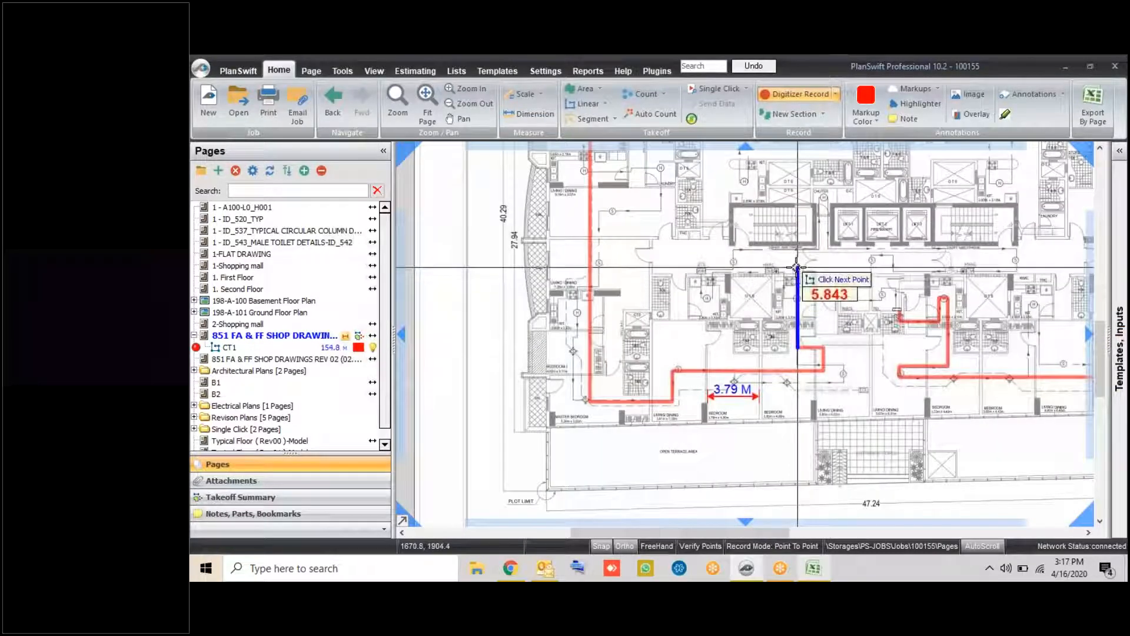
left_click(798, 268)
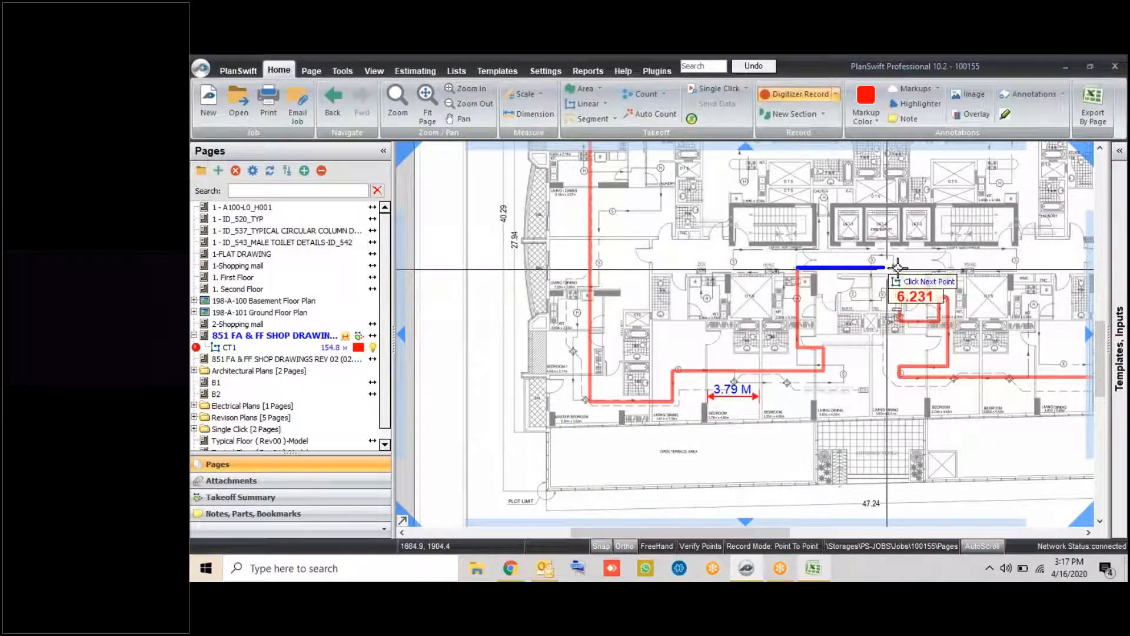
left_click(895, 268)
scroll(893, 286, "up", 3)
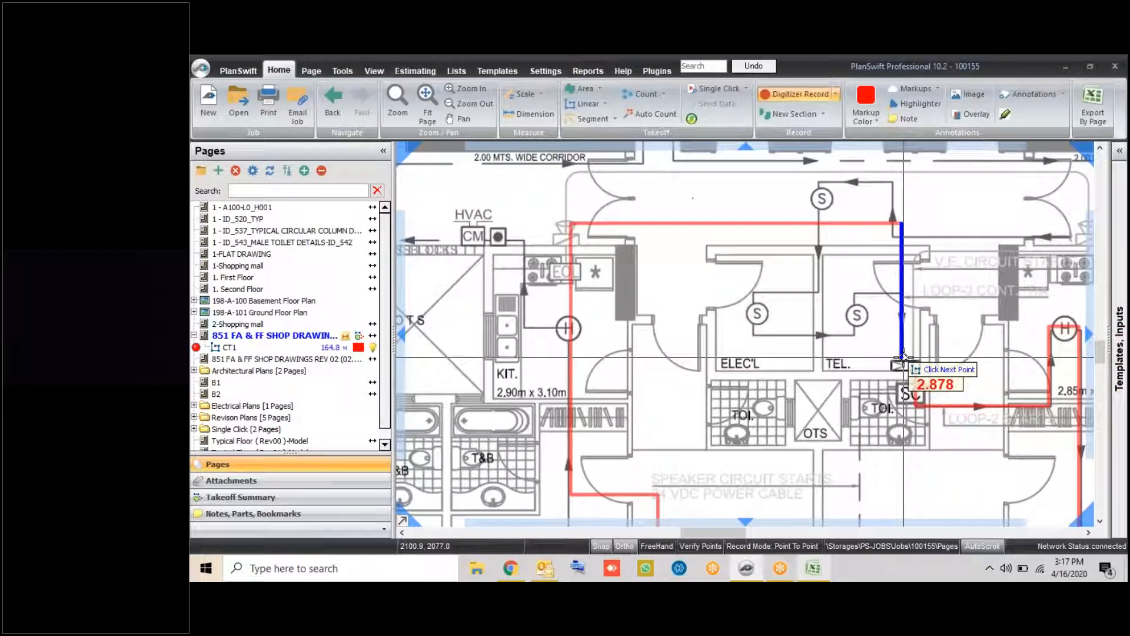
left_click(901, 357)
right_click(902, 358)
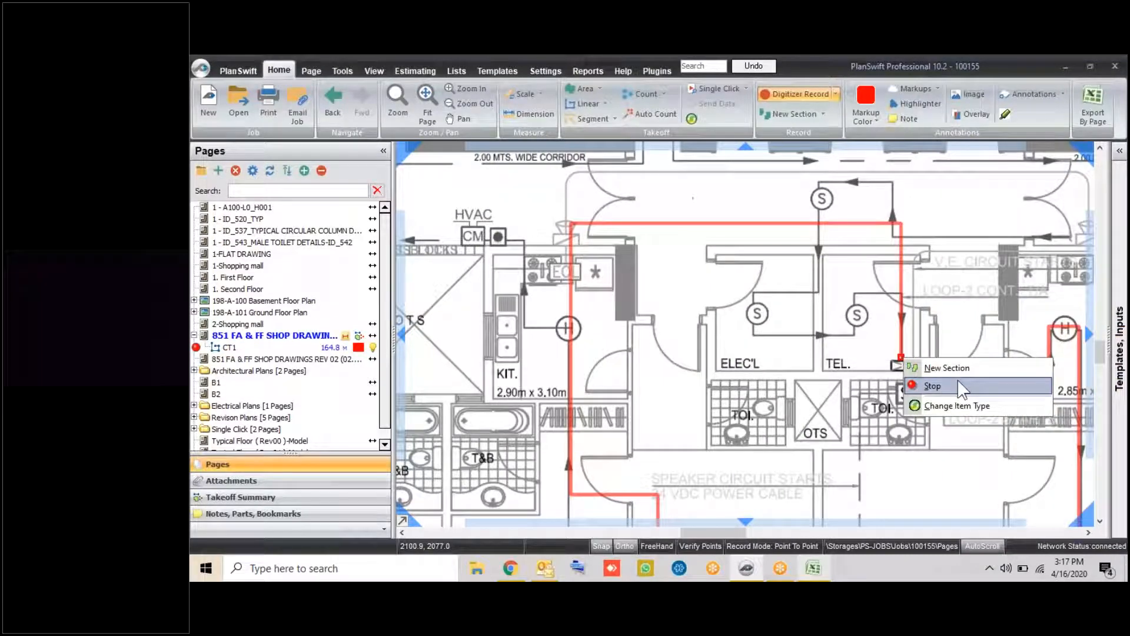
left_click(933, 386)
View the complete CT1 loop, switch to the Estimation workbook in Excel and select the Cable Type 2 quantity cell E347
scroll(745, 342, "down", 5)
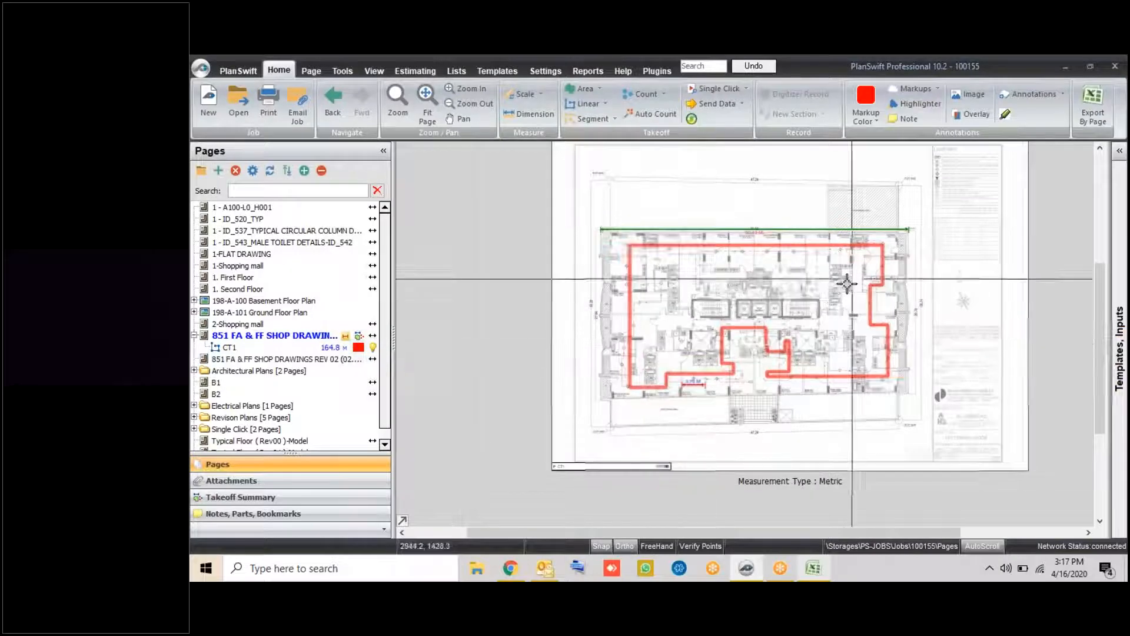
scroll(821, 332, "up", 2)
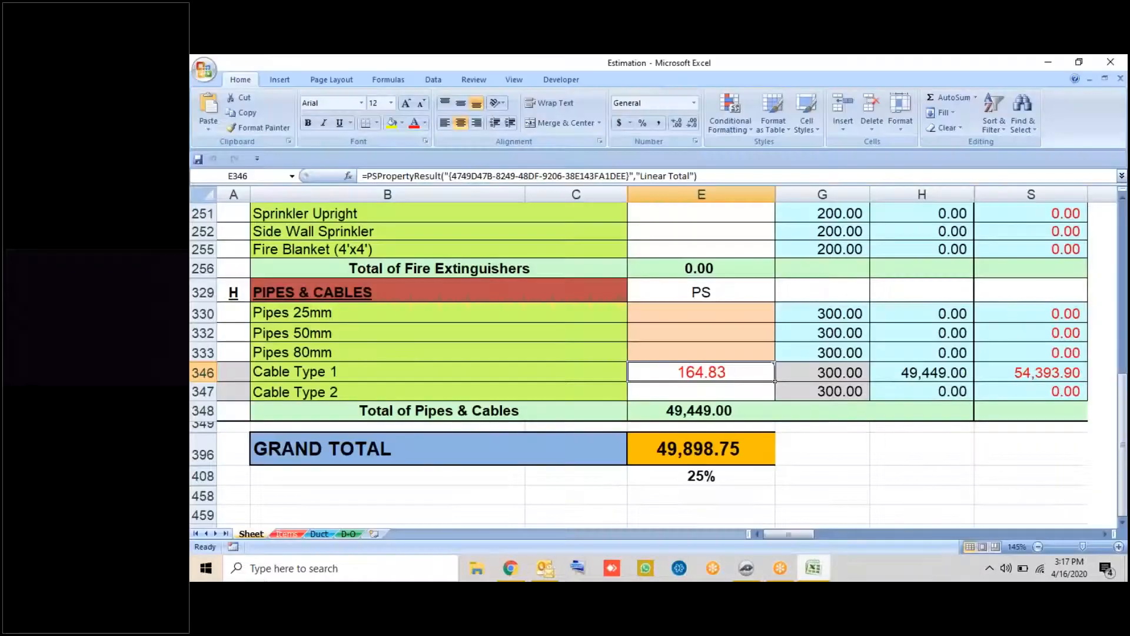
left_click(814, 568)
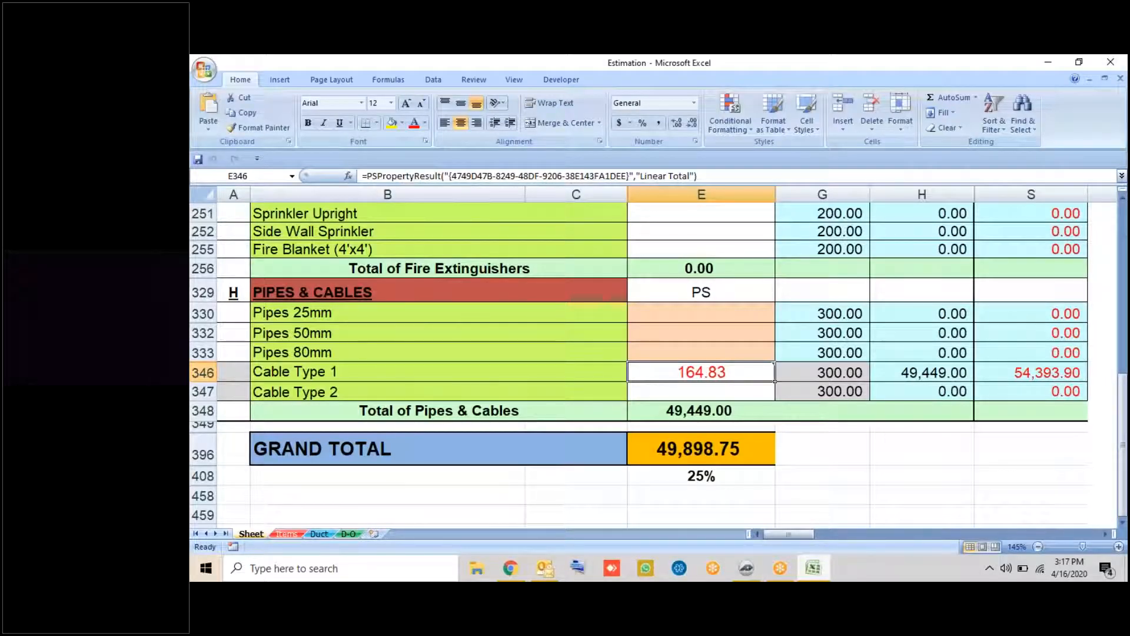
left_click(736, 392)
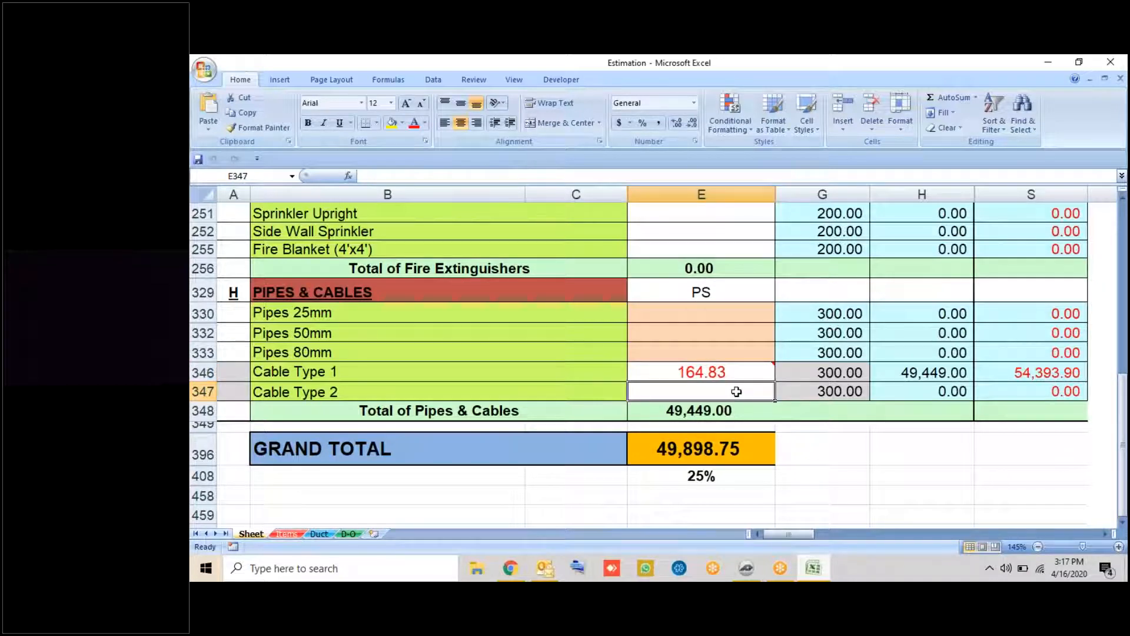
Link cell E347 to a new PlanSwift linear takeoff named CT 2, coloured Bright Green with a solid fill
right_click(736, 392)
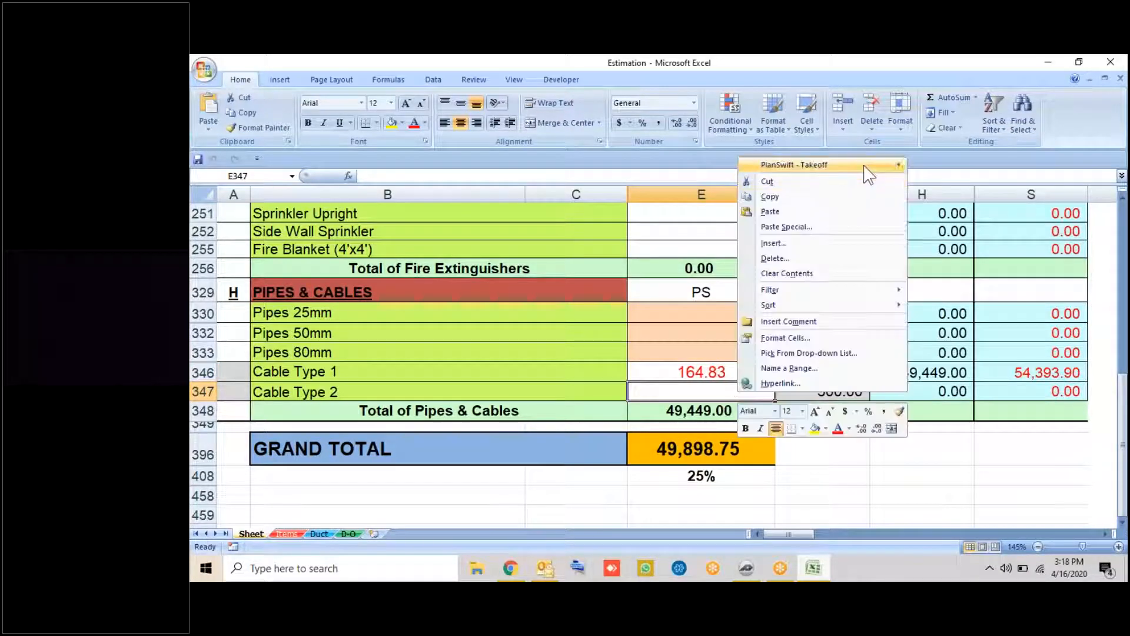
mouse_move(859, 166)
left_click(944, 182)
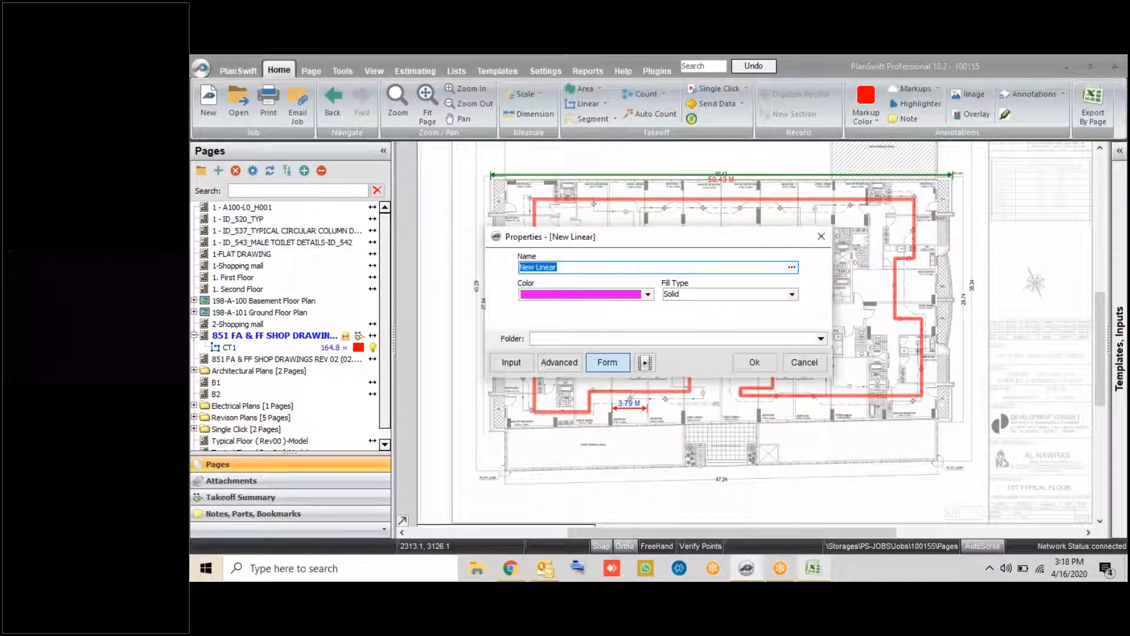
type("CT 2")
left_click(647, 293)
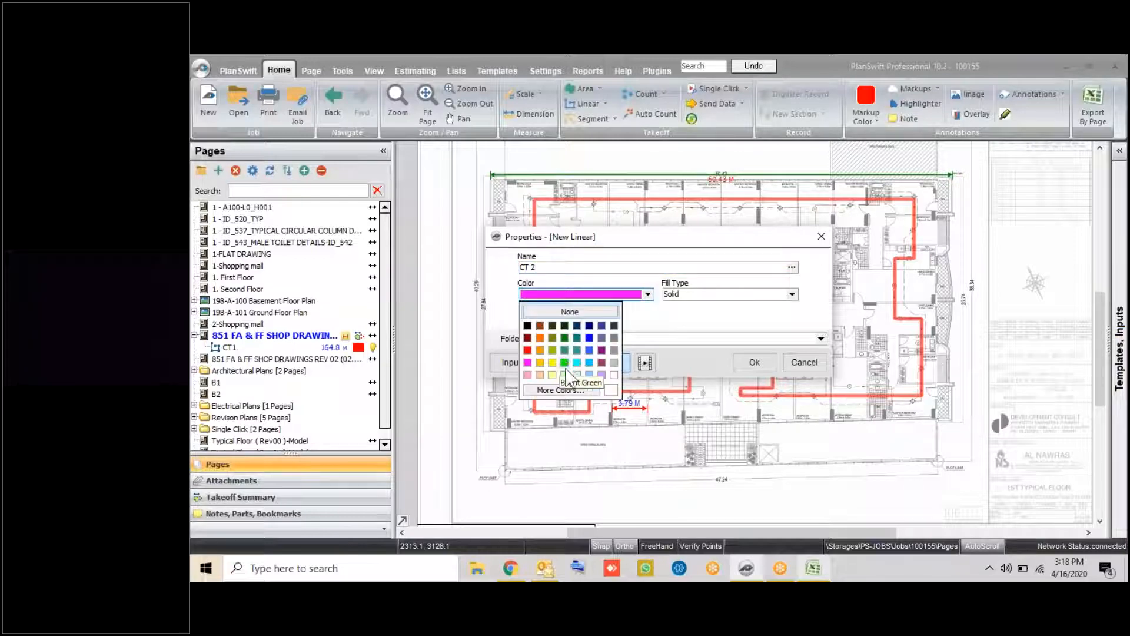
left_click(590, 366)
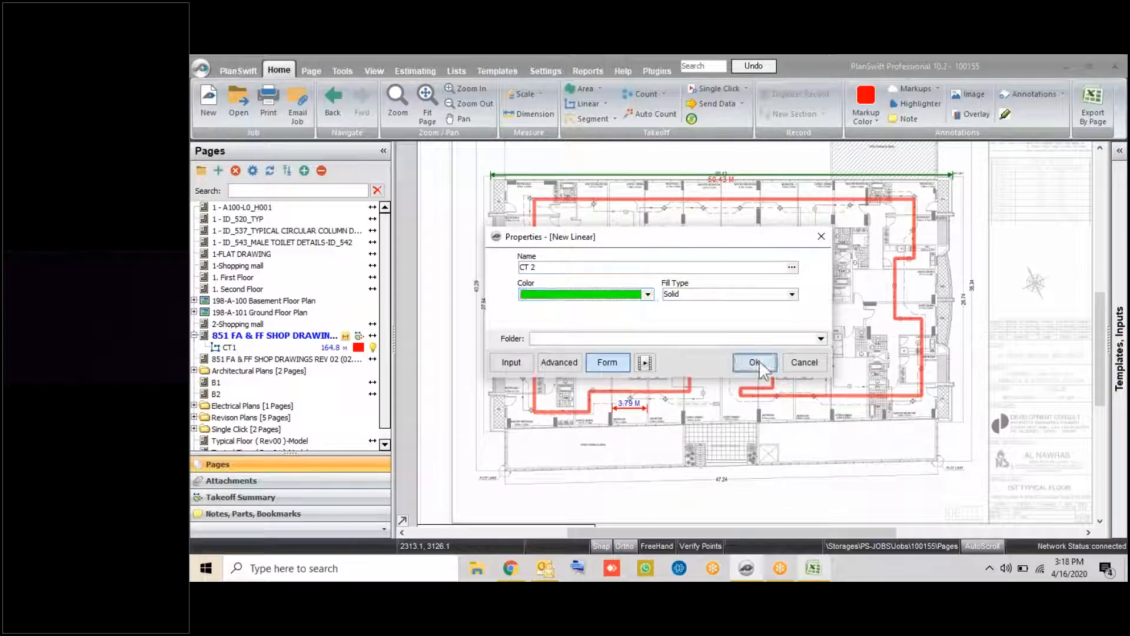
left_click(755, 362)
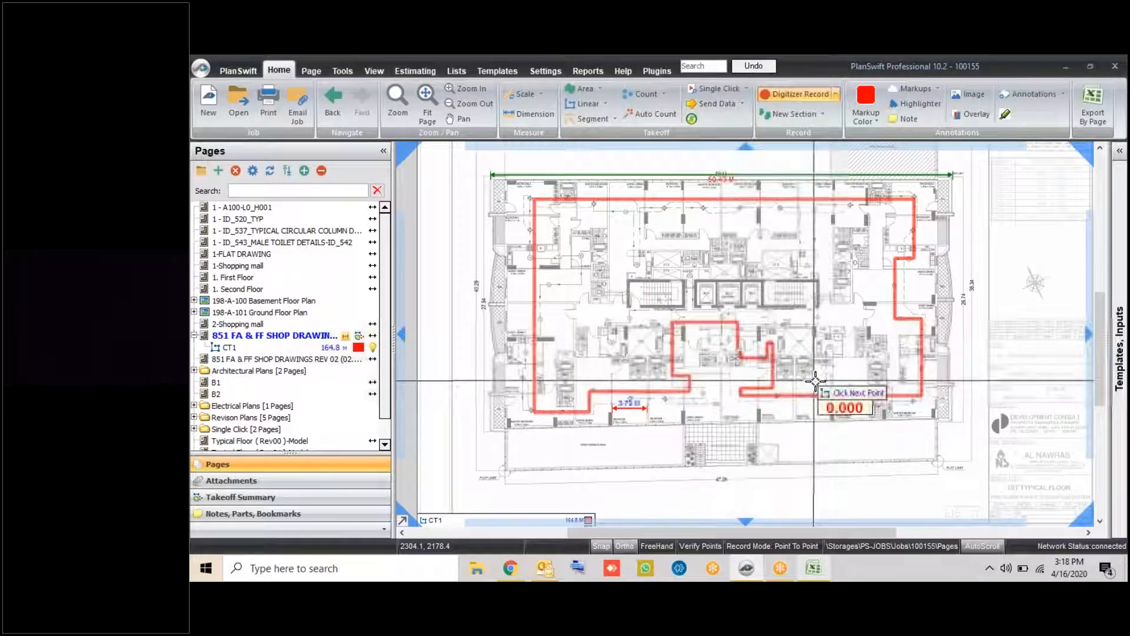
Trace CT 2 inside the red loop from the lower-right bedrooms, up the building's right side and across the upper row of rooms
scroll(812, 379, "up", 2)
left_click(779, 391)
left_click(923, 390)
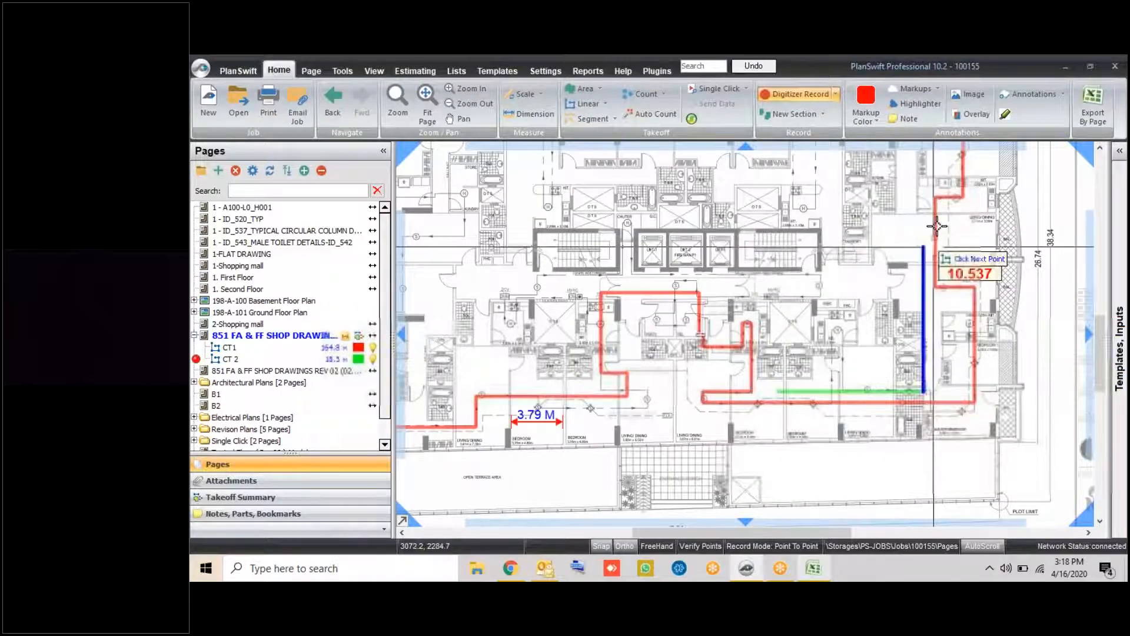
scroll(936, 191, "down", 2)
left_click(931, 186)
left_click(706, 185)
Continue CT 2 down the building's left side and across to just above the 3.79 M dimension, then stop recording
scroll(709, 183, "up", 3)
scroll(706, 196, "down", 3)
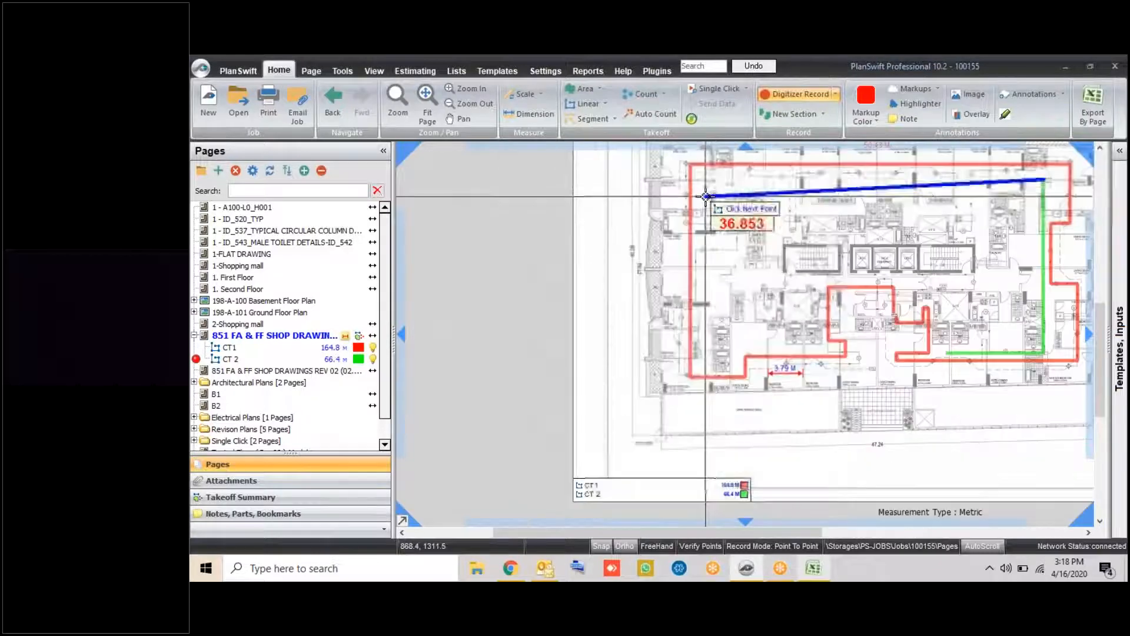
left_click(707, 347)
left_click(807, 339)
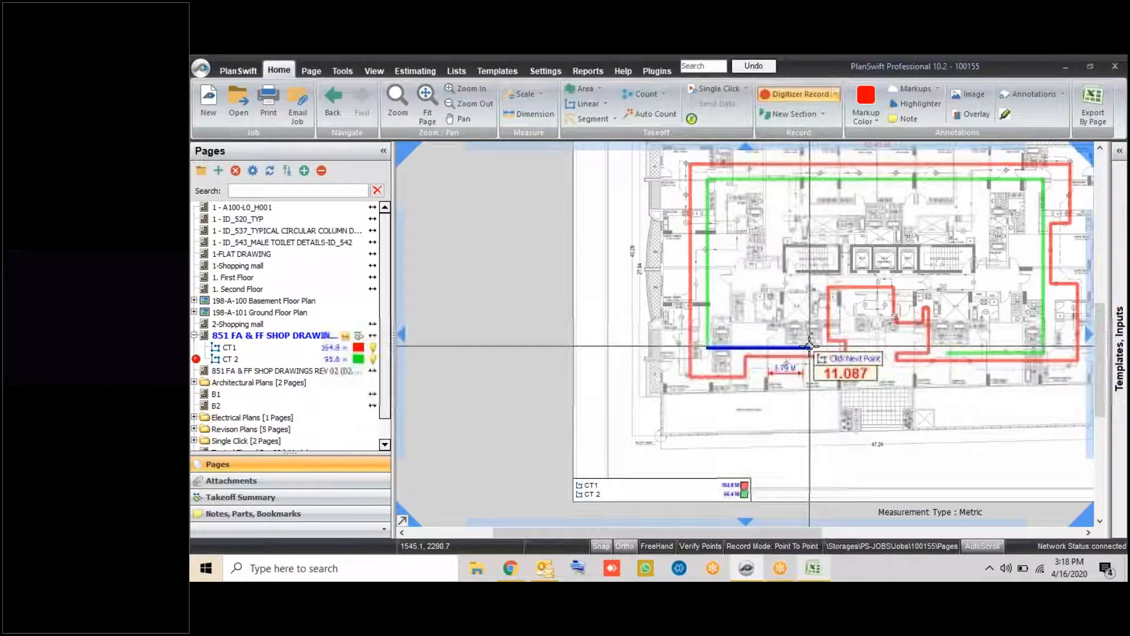
right_click(798, 258)
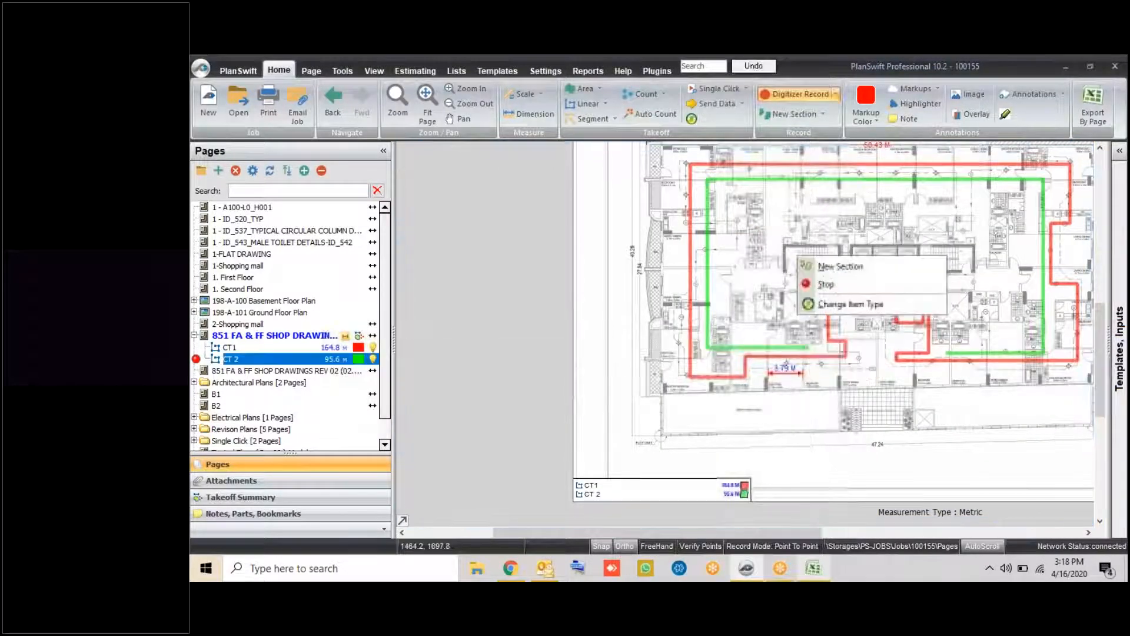
left_click(821, 284)
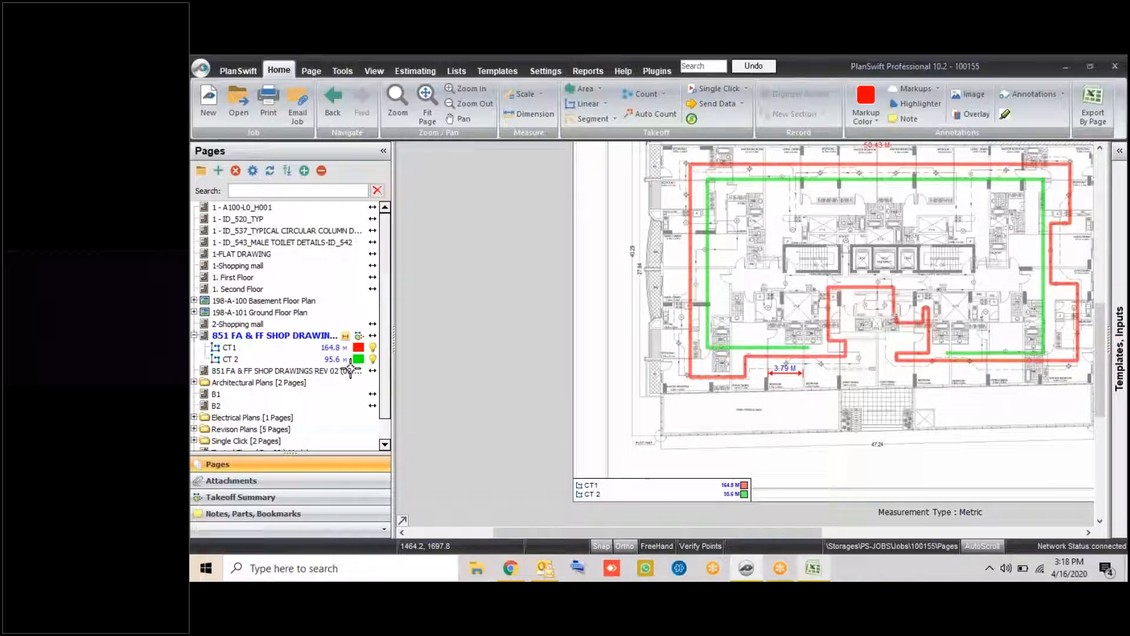
Compare the Cable Type 2 quantity in the Excel Estimation sheet with the CT 2 length in the PlanSwift drawing legend
left_click(822, 576)
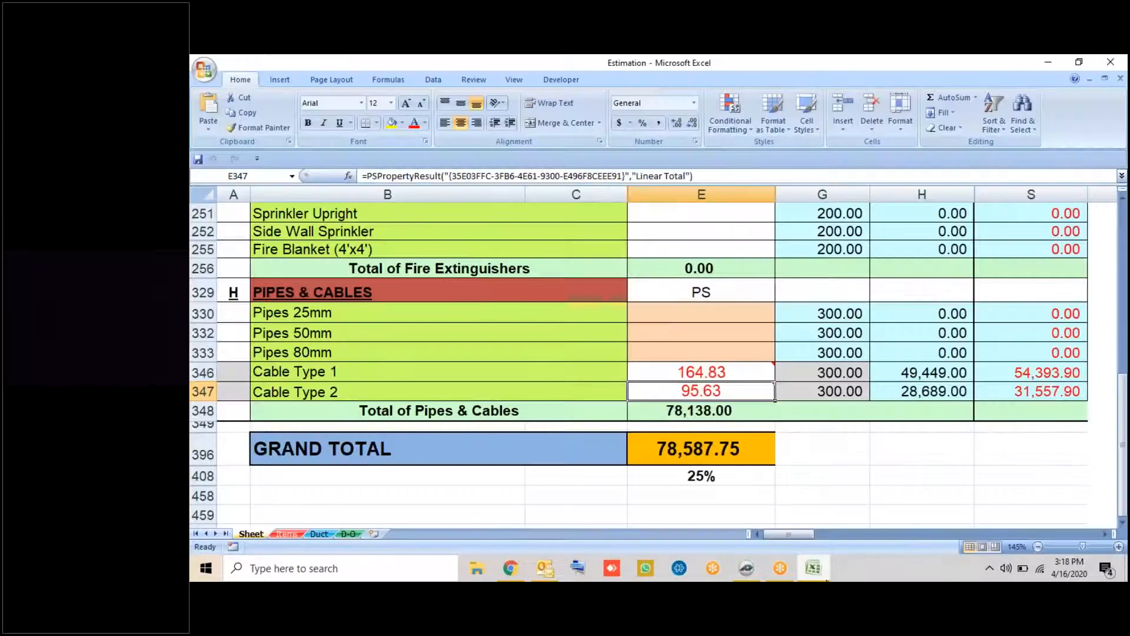
left_click(821, 574)
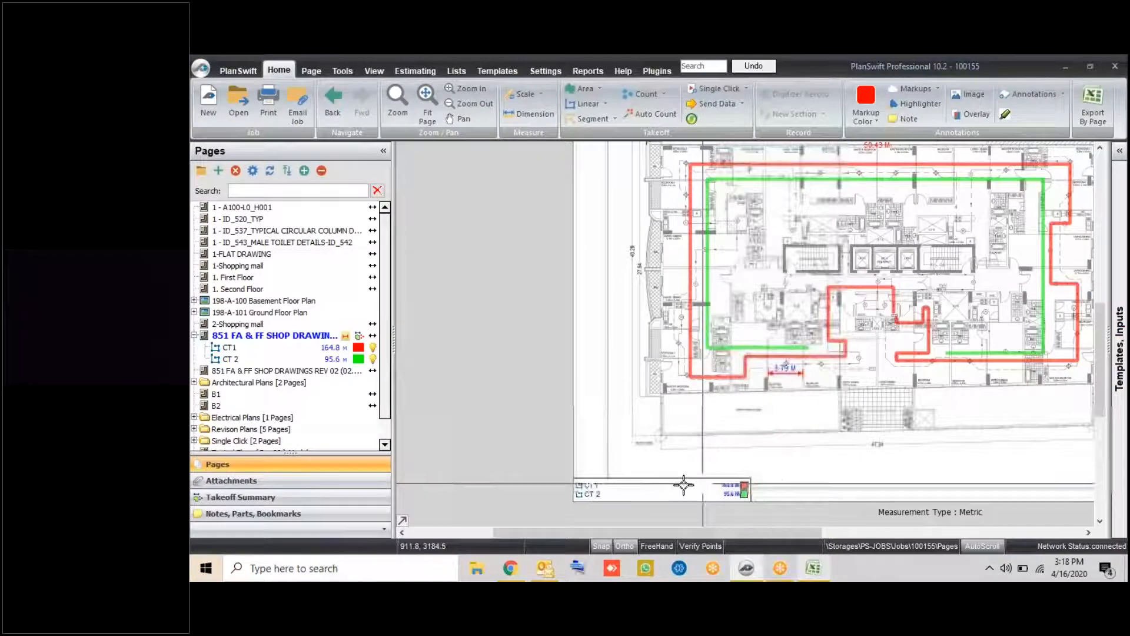
scroll(701, 494, "up", 2)
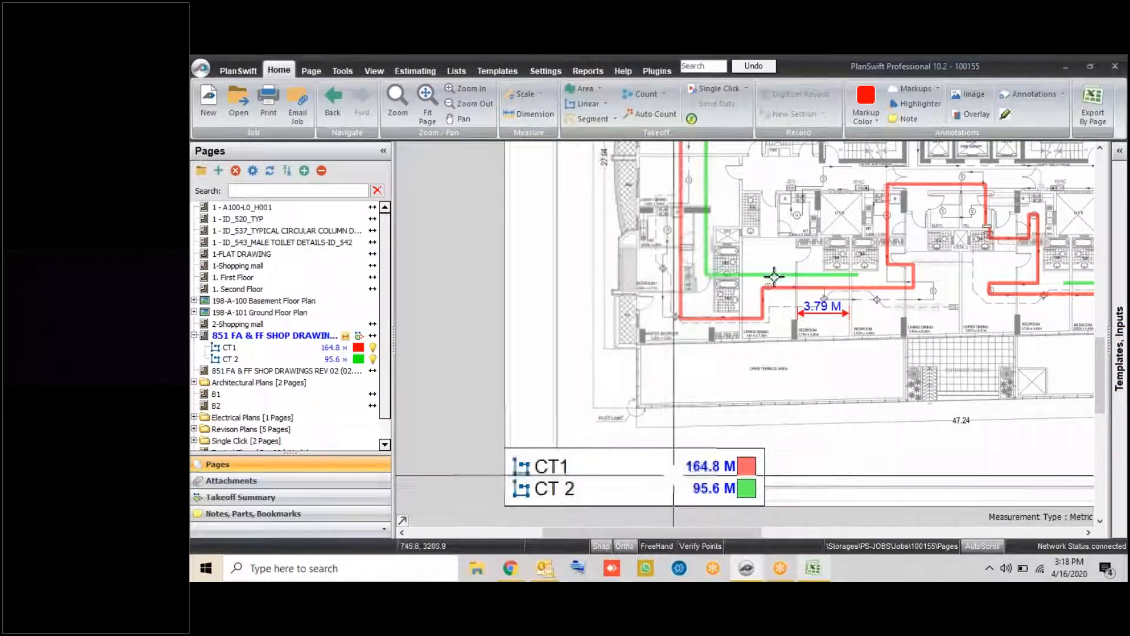
scroll(641, 342, "down", 2)
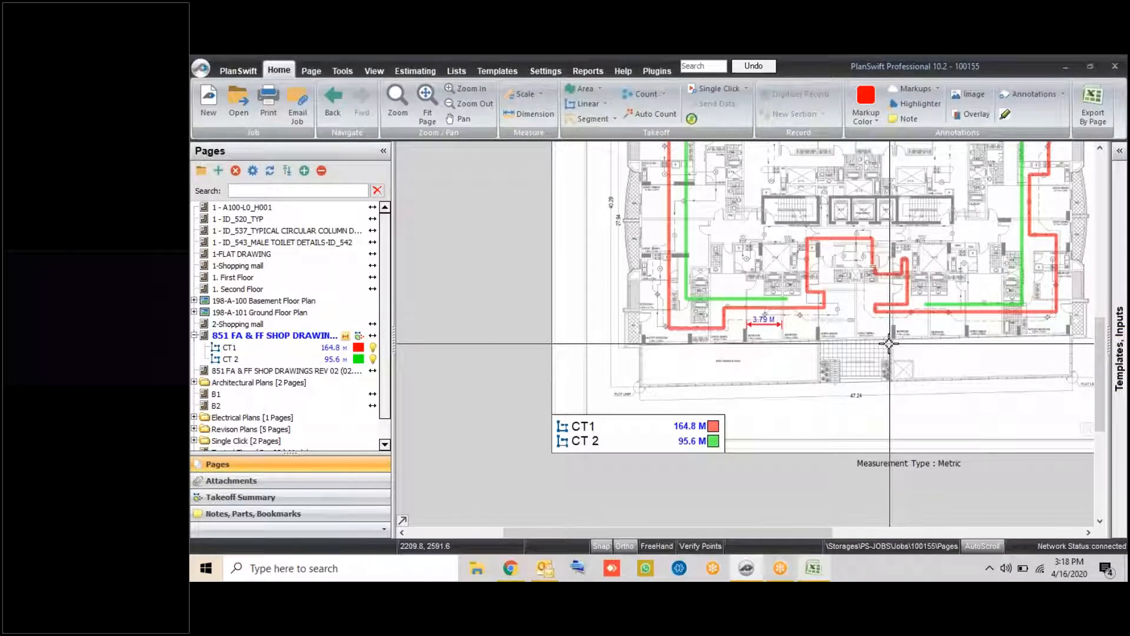
left_click(812, 568)
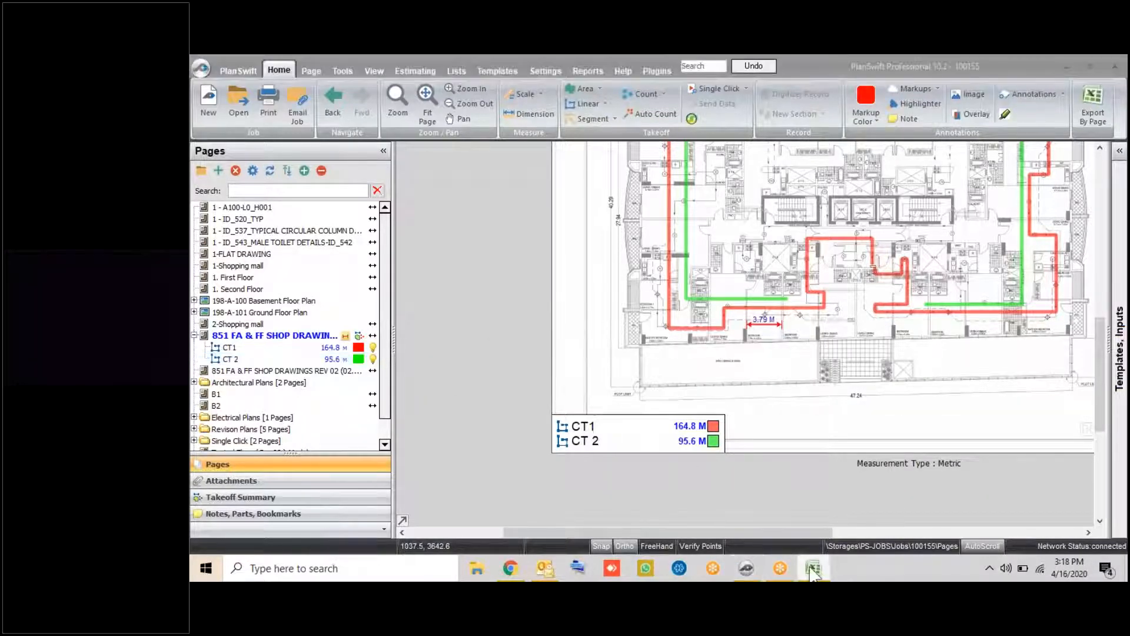
left_click(813, 568)
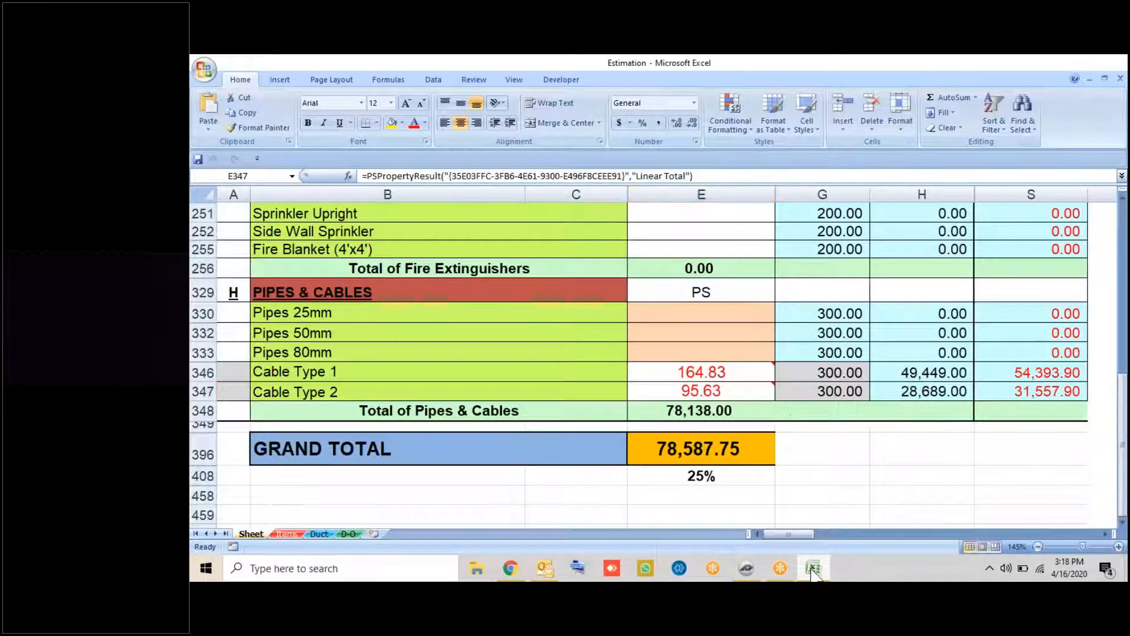
Resume CT1 in PlanSwift, extend it about 10 m left along the corridor, and check the Cable Type 1 quantity in Excel
left_click(815, 568)
scroll(895, 290, "up", 2)
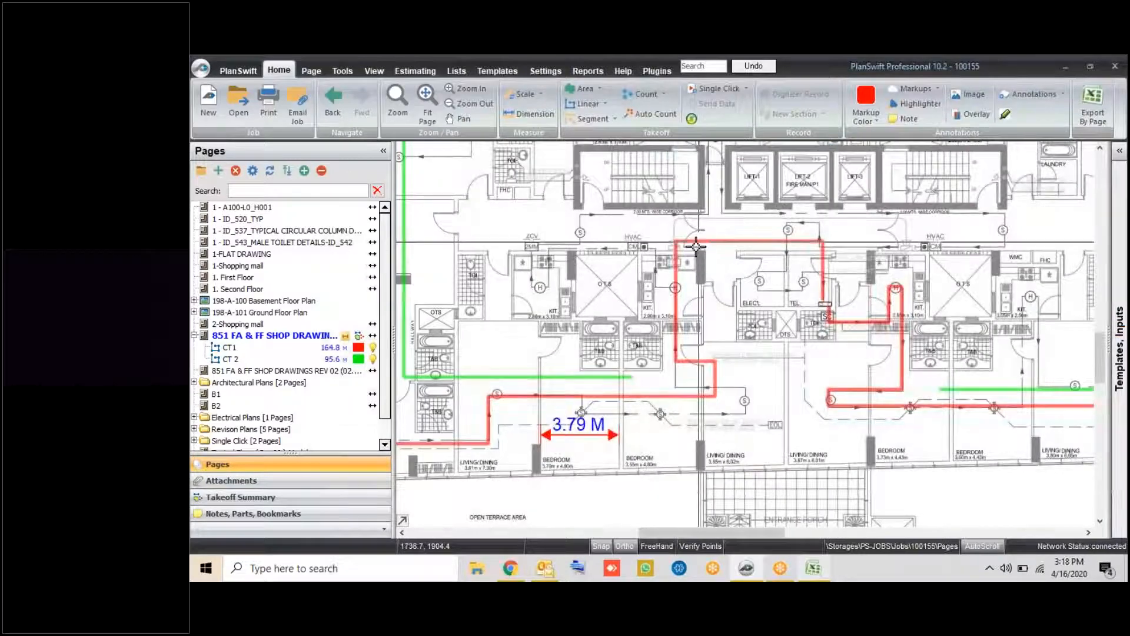
left_click(203, 348)
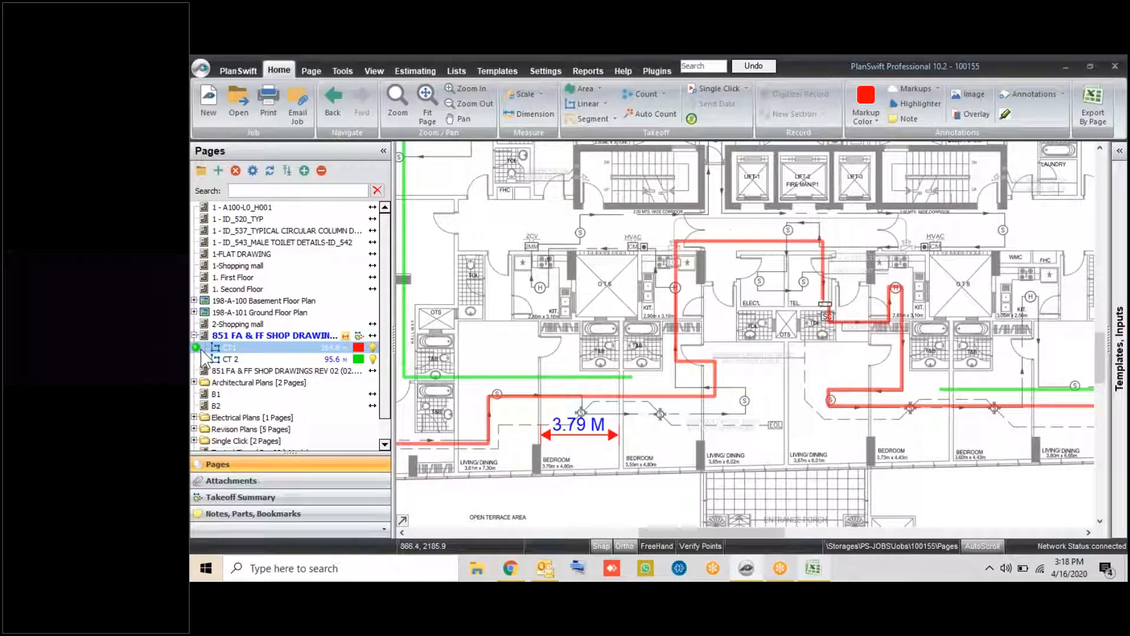
left_click(196, 347)
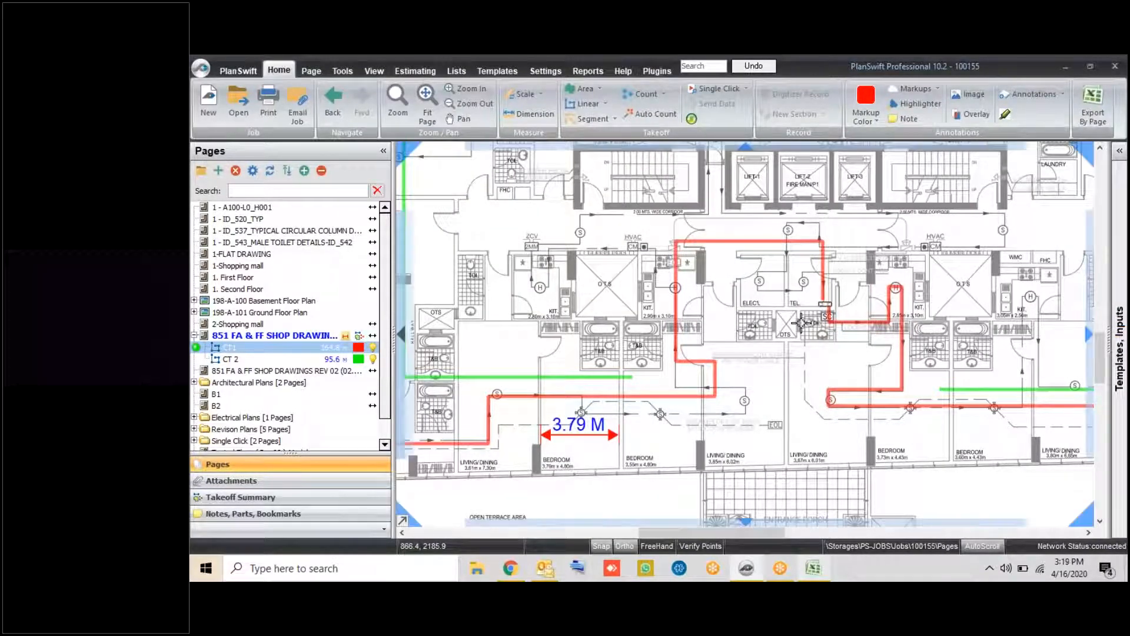
scroll(784, 333, "down", 1)
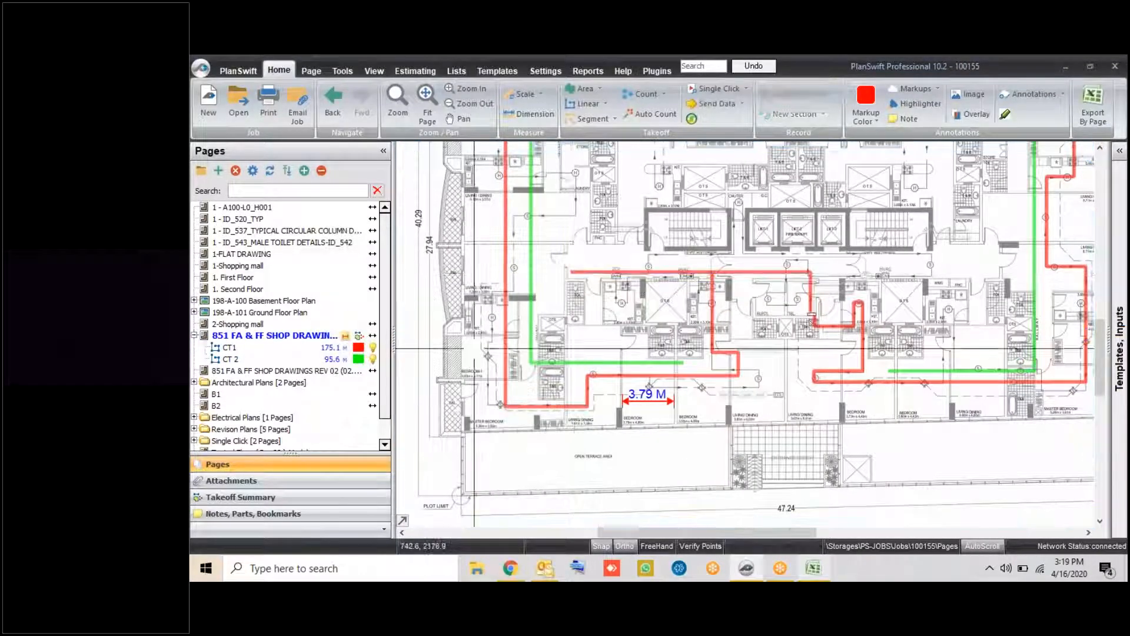
left_click(819, 561)
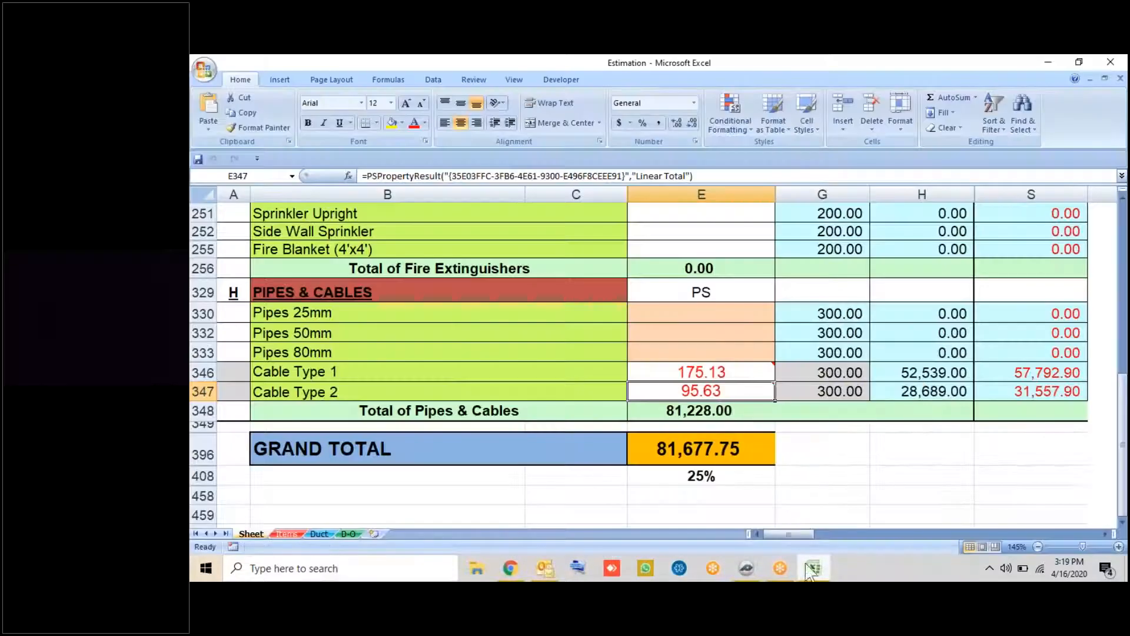
left_click(819, 568)
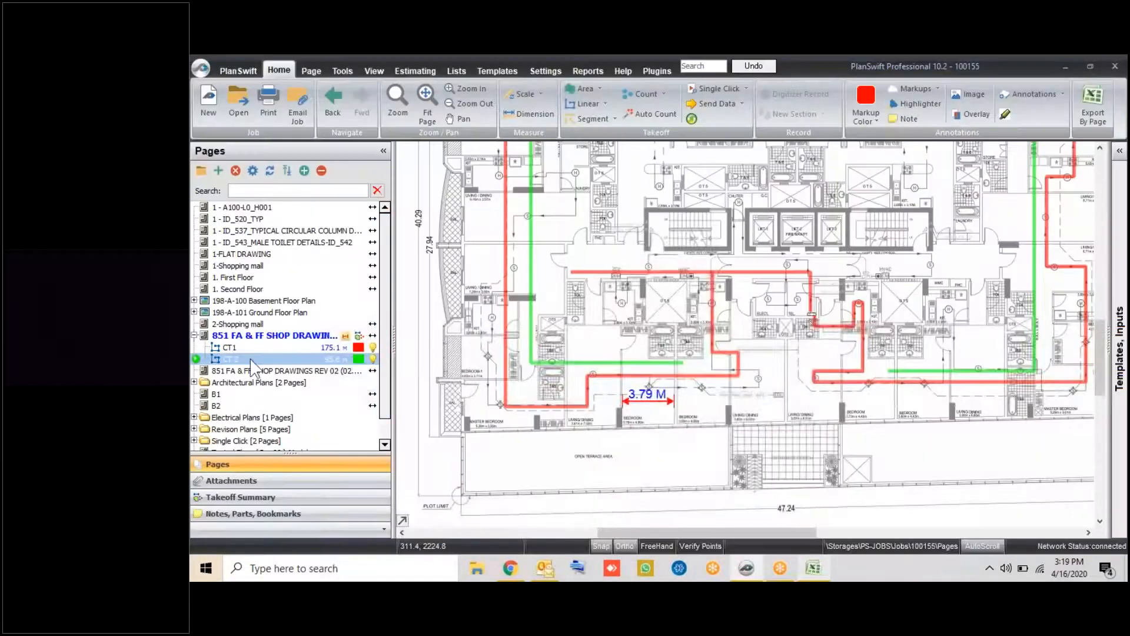
Extend CT 2 about 23 m from its lower-right end, past the kitchens and up above the right staircase, then check Cable Type 2 in Excel
left_click(196, 358)
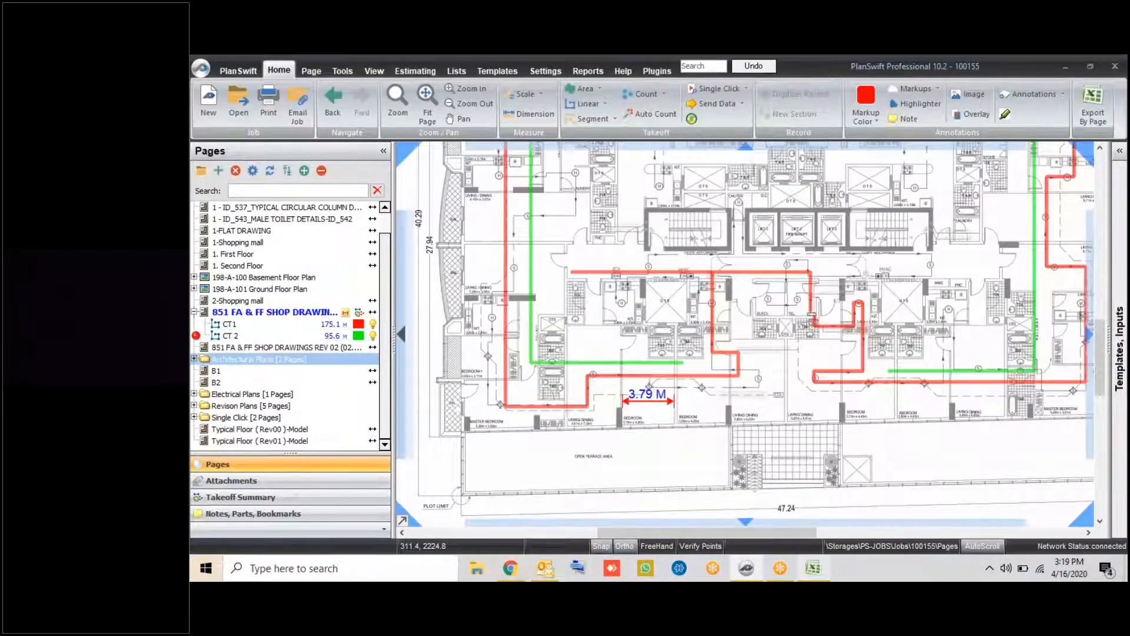
left_click(889, 371)
left_click(888, 342)
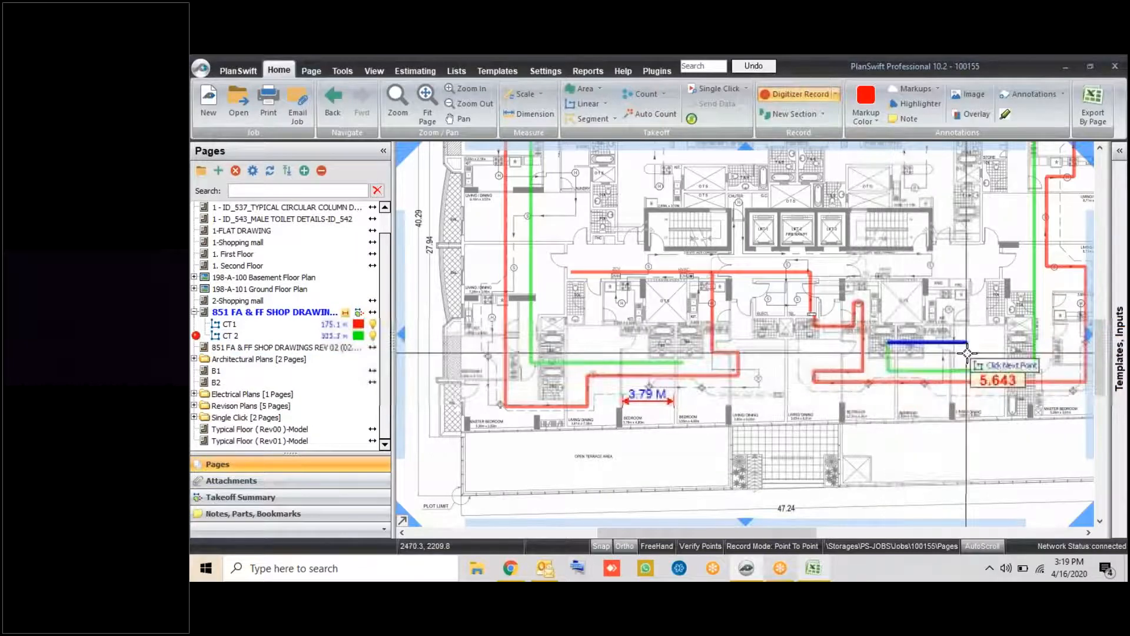
left_click(970, 342)
left_click(971, 198)
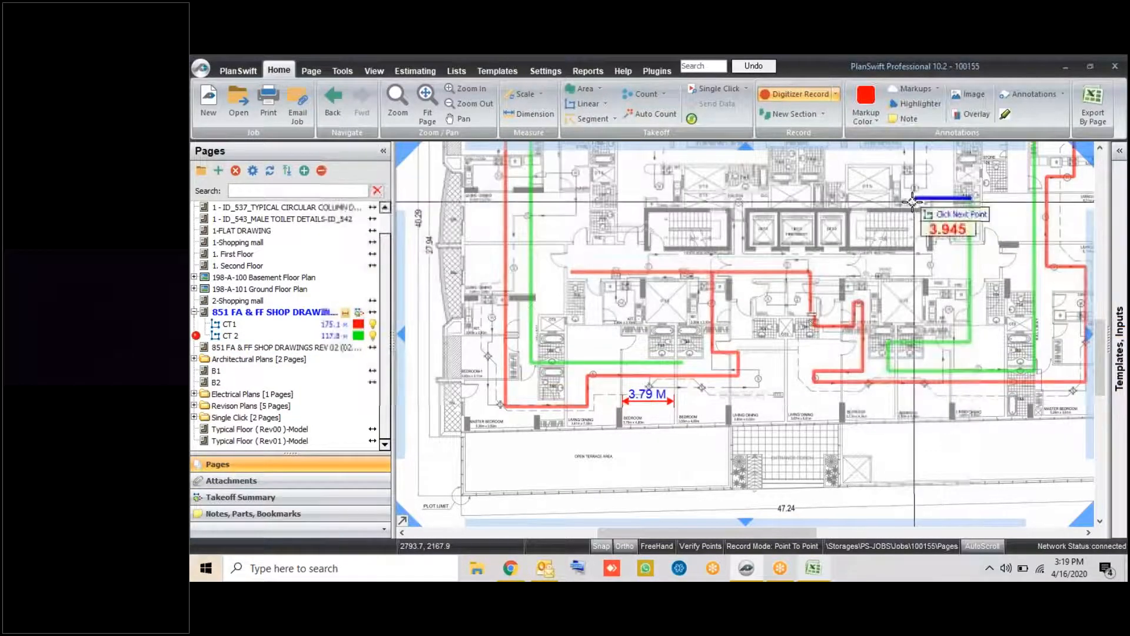
left_click(912, 198)
key("Escape")
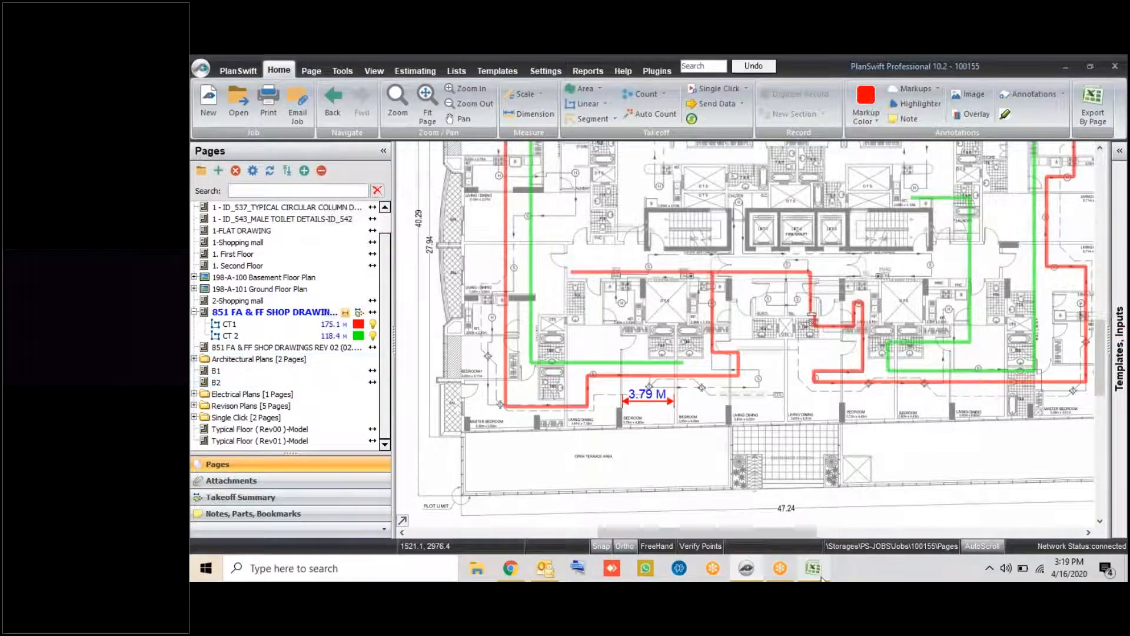
left_click(813, 568)
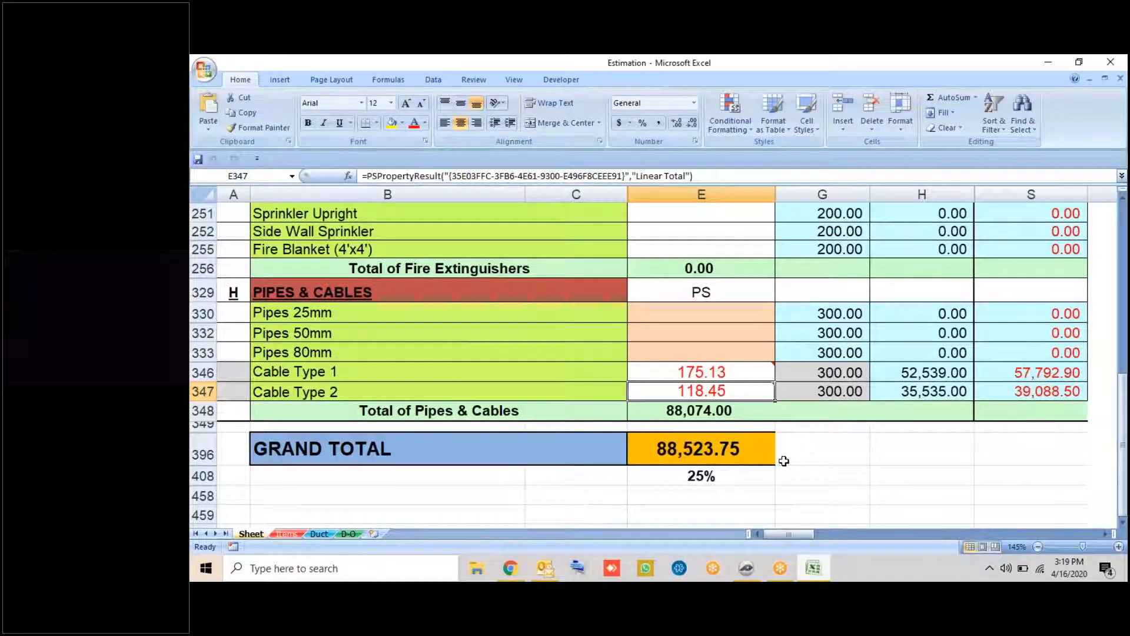
left_click(746, 568)
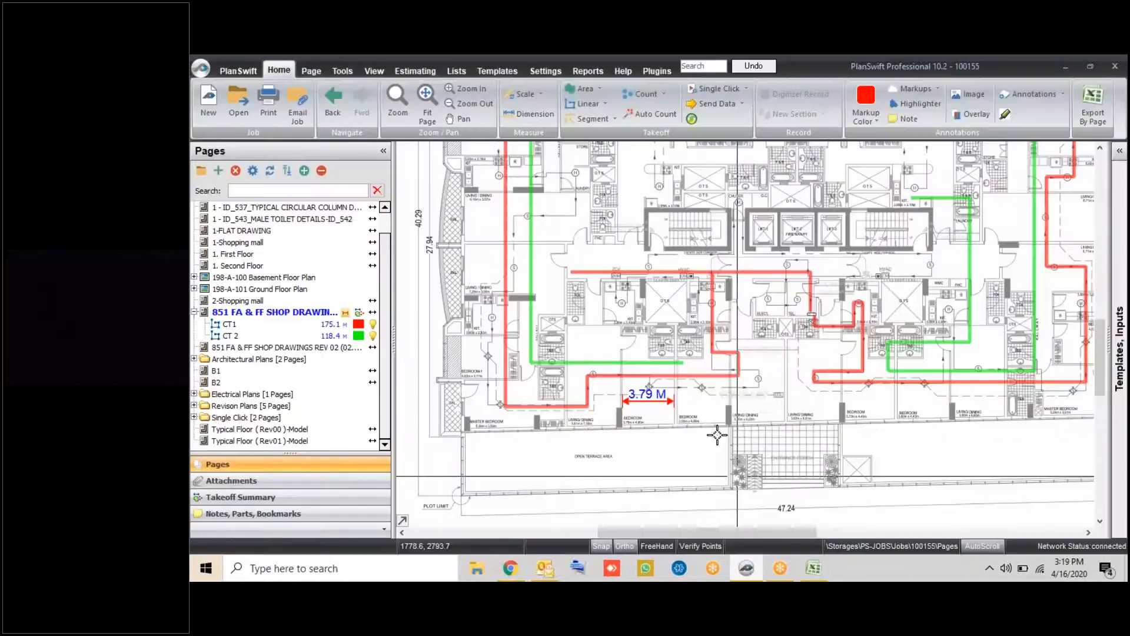
Open the page in the Electrical Plans folder and view its lighting circuits around the covered patio and nook
scroll(695, 431, "down", 3)
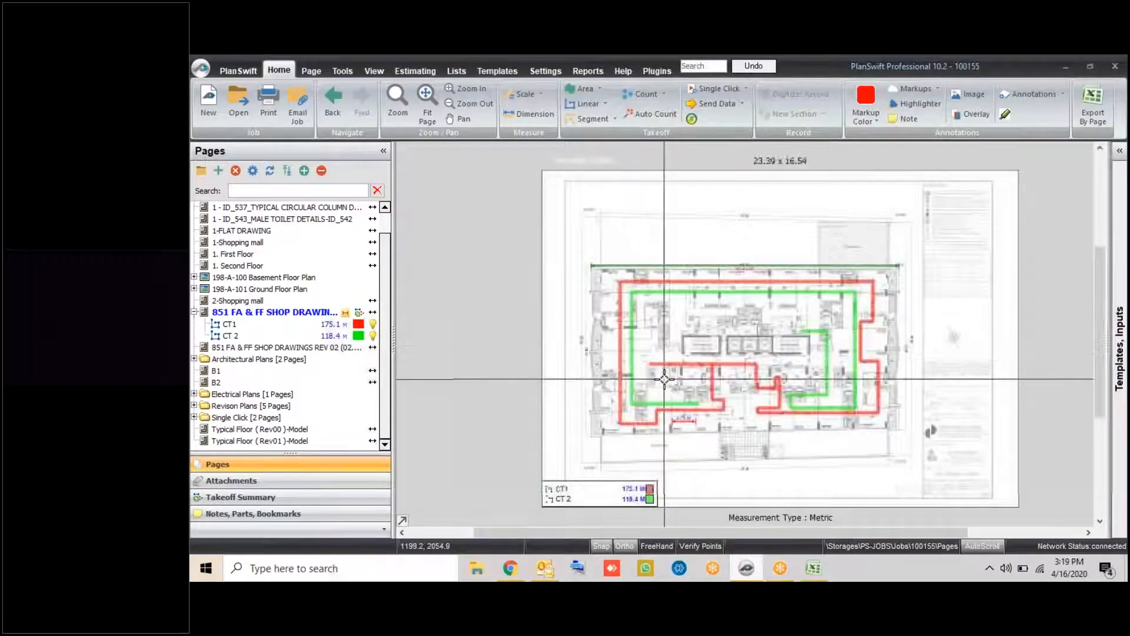
left_click(194, 394)
left_click(276, 394)
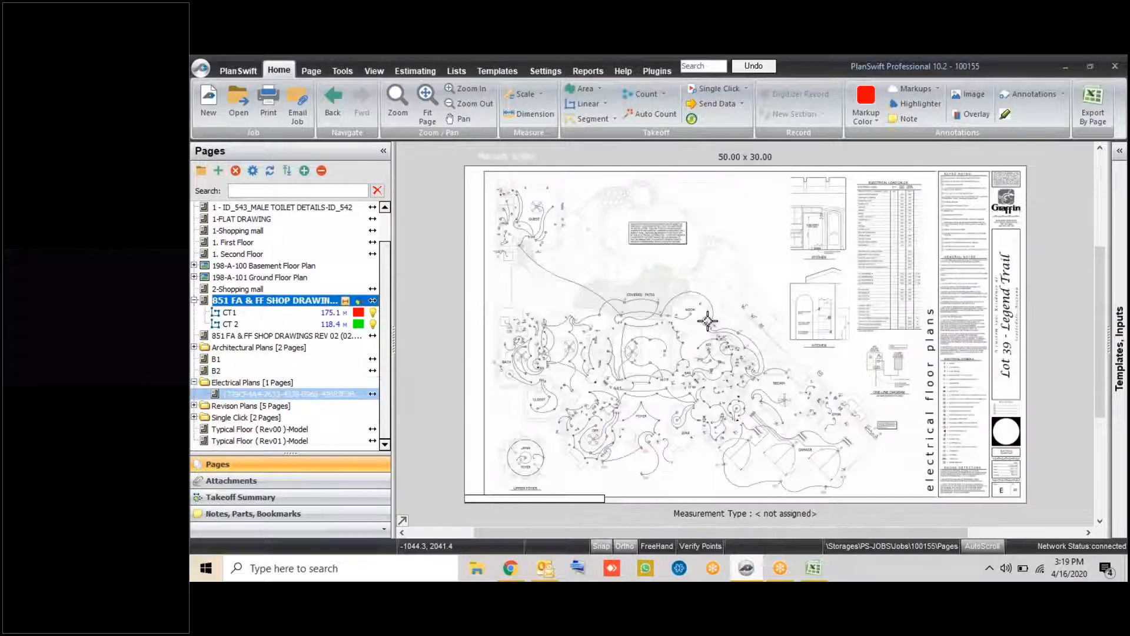
scroll(744, 333, "up", 2)
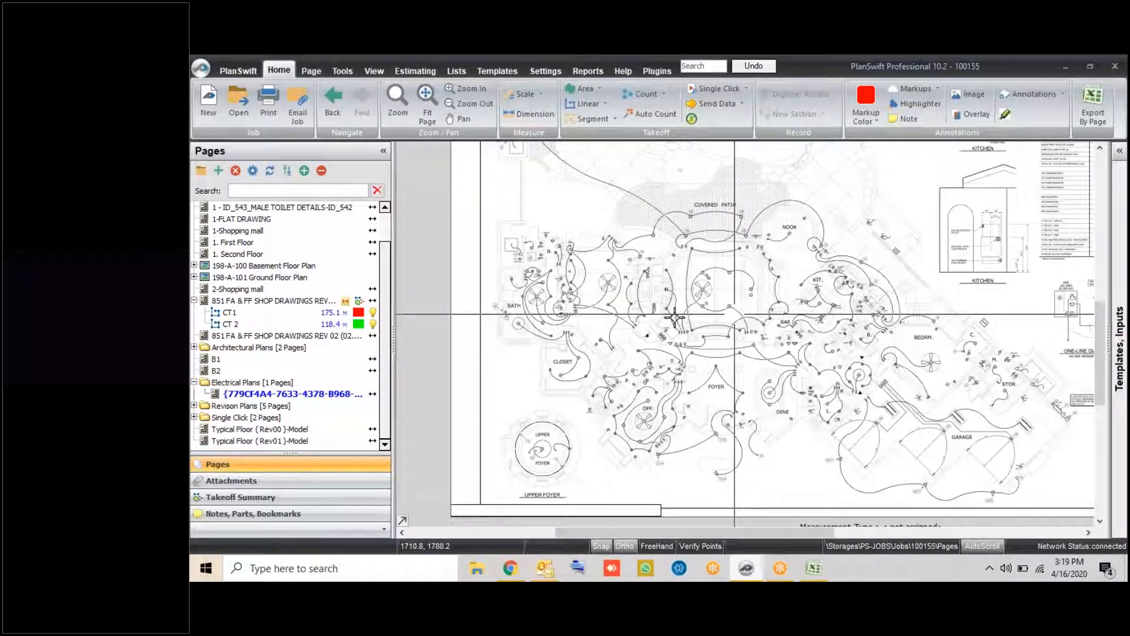
scroll(713, 241, "up", 1)
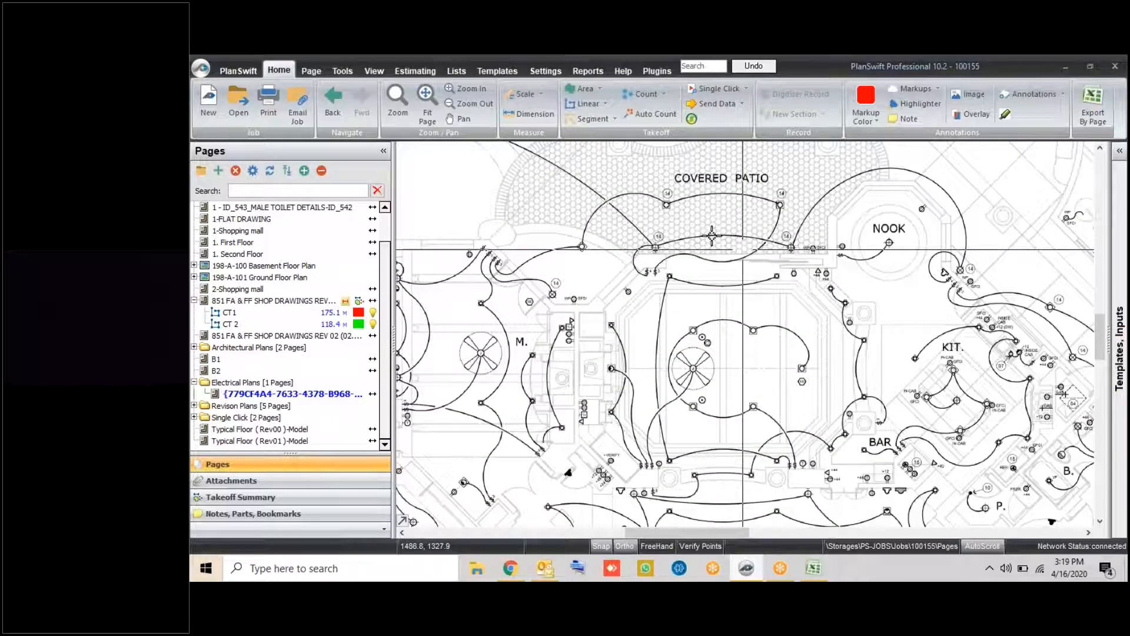
Start recording the existing CT 2 takeoff on the open electrical plan page
left_click(245, 325)
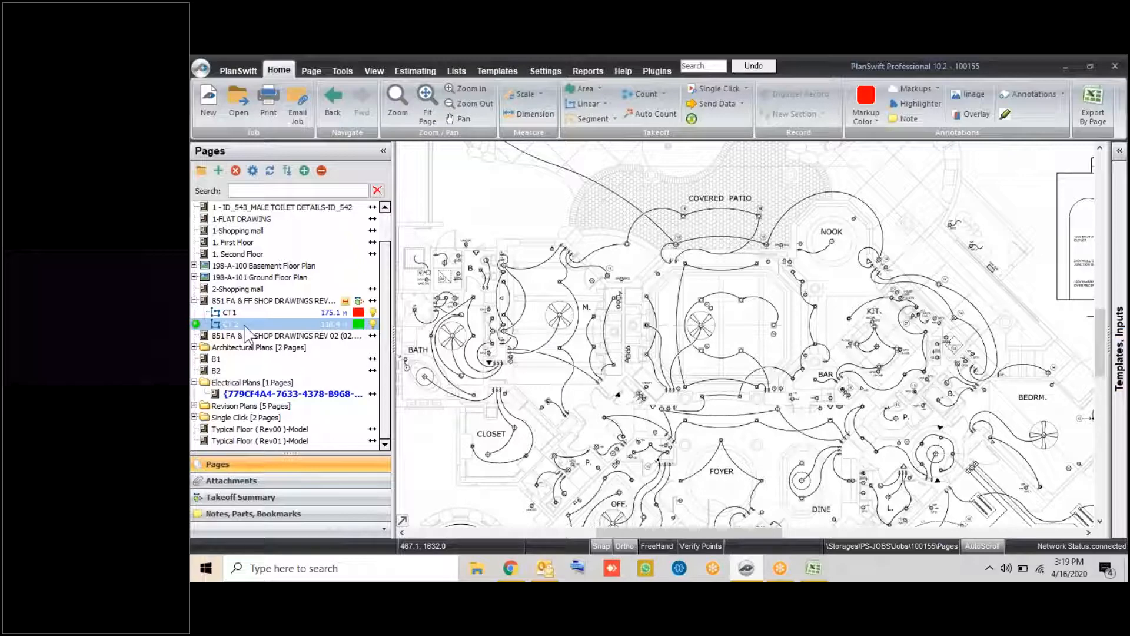
left_click(197, 324)
left_click(324, 337)
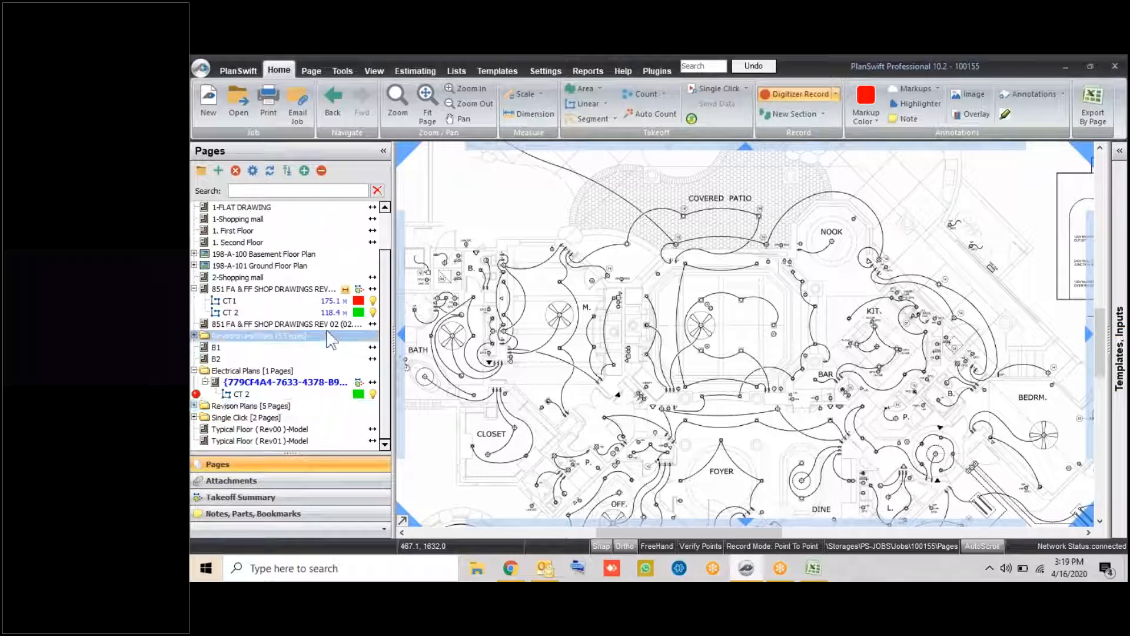
left_click(328, 323)
left_click(328, 405)
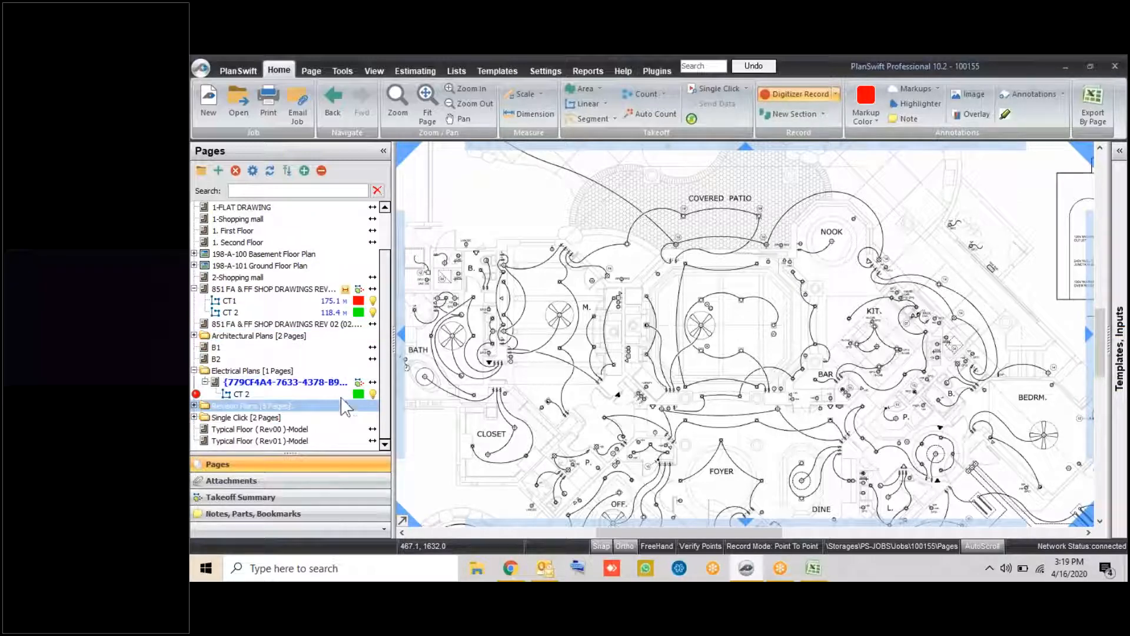
Trace CT 2 as an arc about 4.7 m long along the curved circuit between the two lights just below the covered patio
left_click(344, 395)
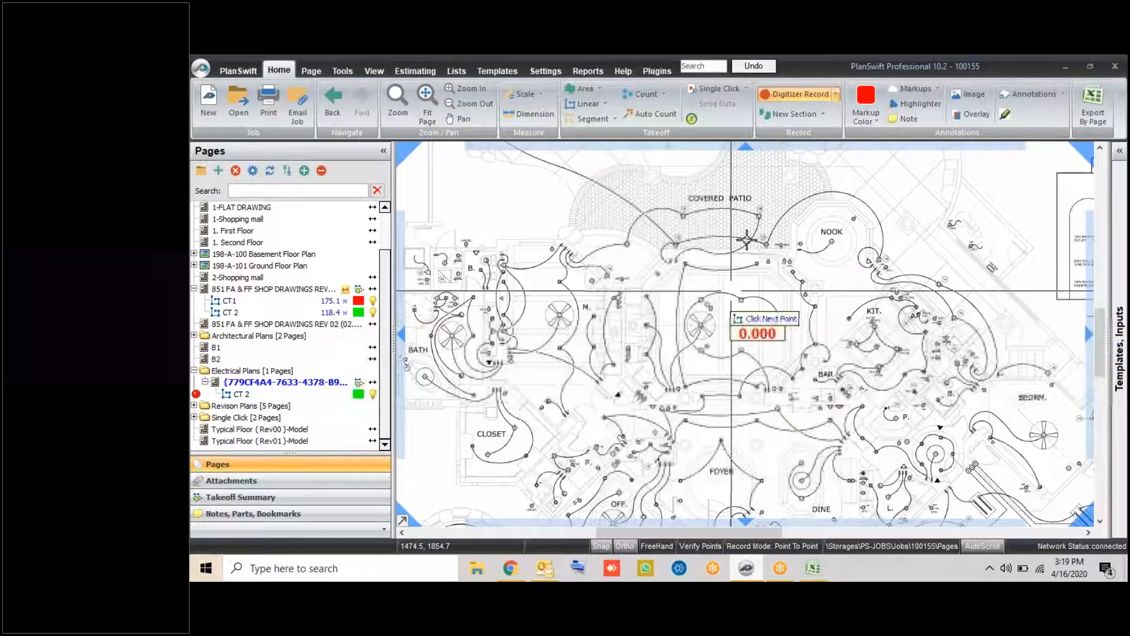
scroll(753, 277, "up", 3)
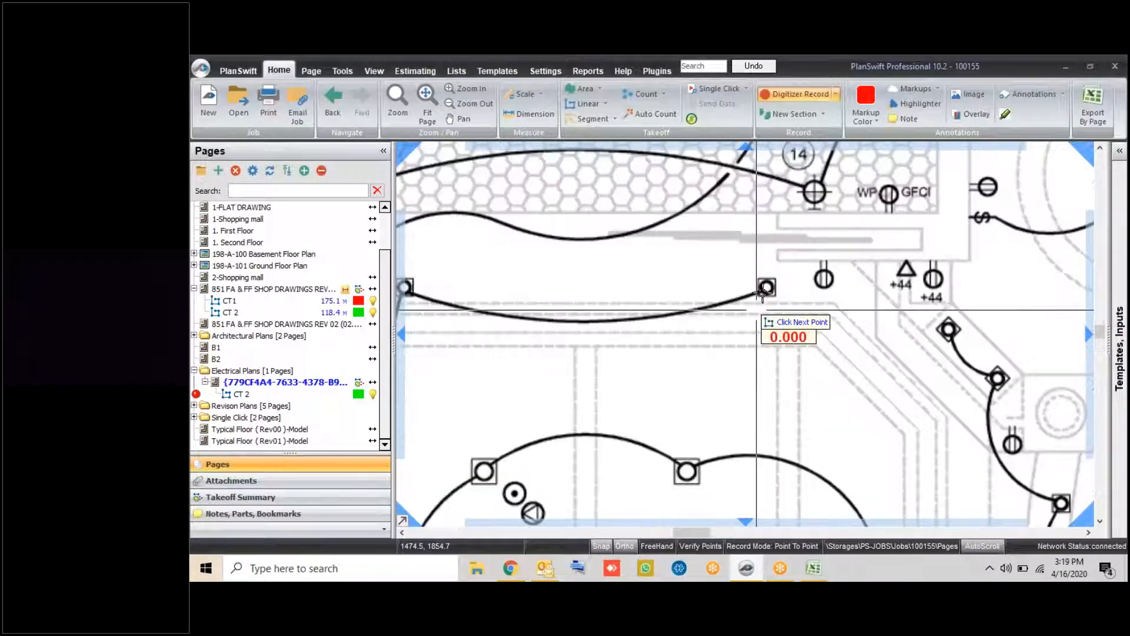
left_click(765, 288)
scroll(765, 288, "down", 3)
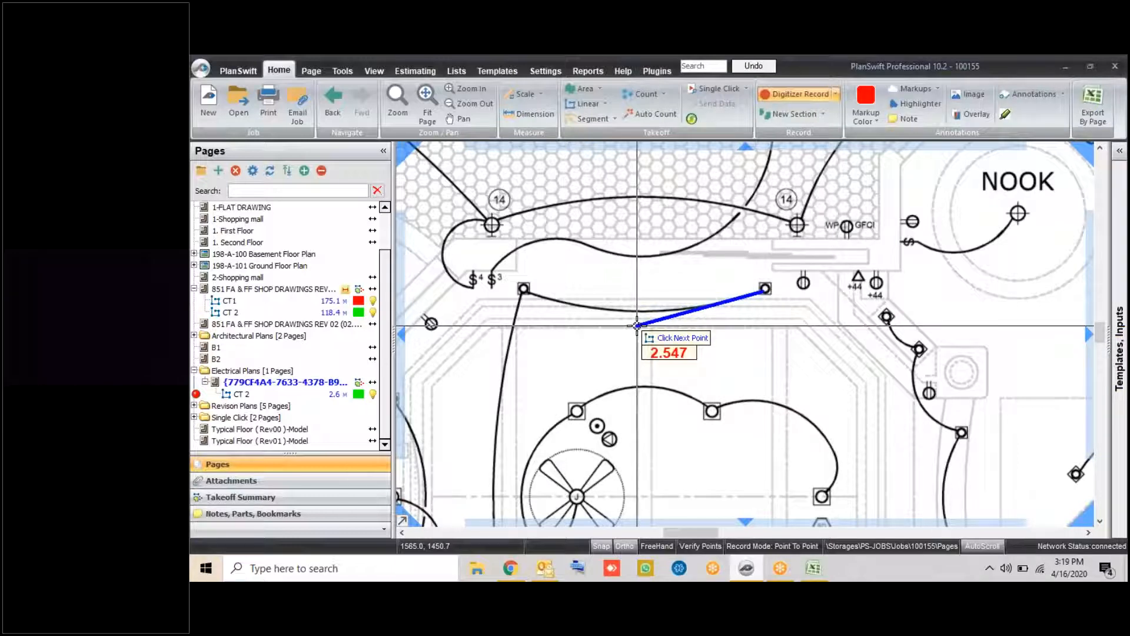
left_click(638, 312)
left_click(525, 291)
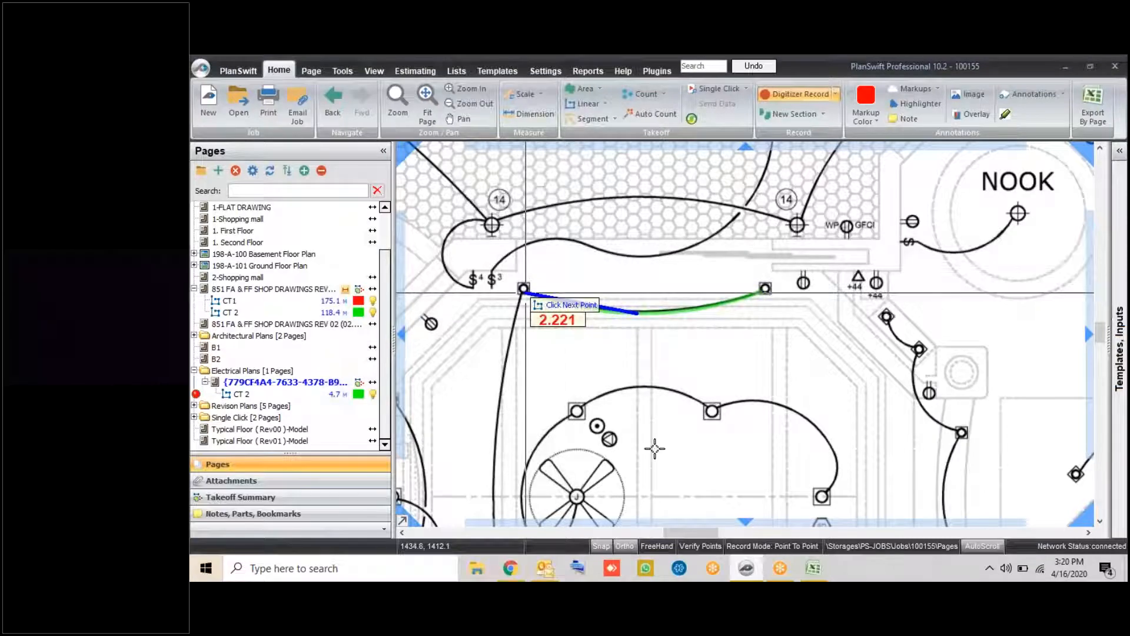
Add a new CT 2 section as an arc about 5.9 m long between the two lights along the patio's lower edge
key("n")
scroll(684, 454, "down", 1)
scroll(744, 312, "up", 2)
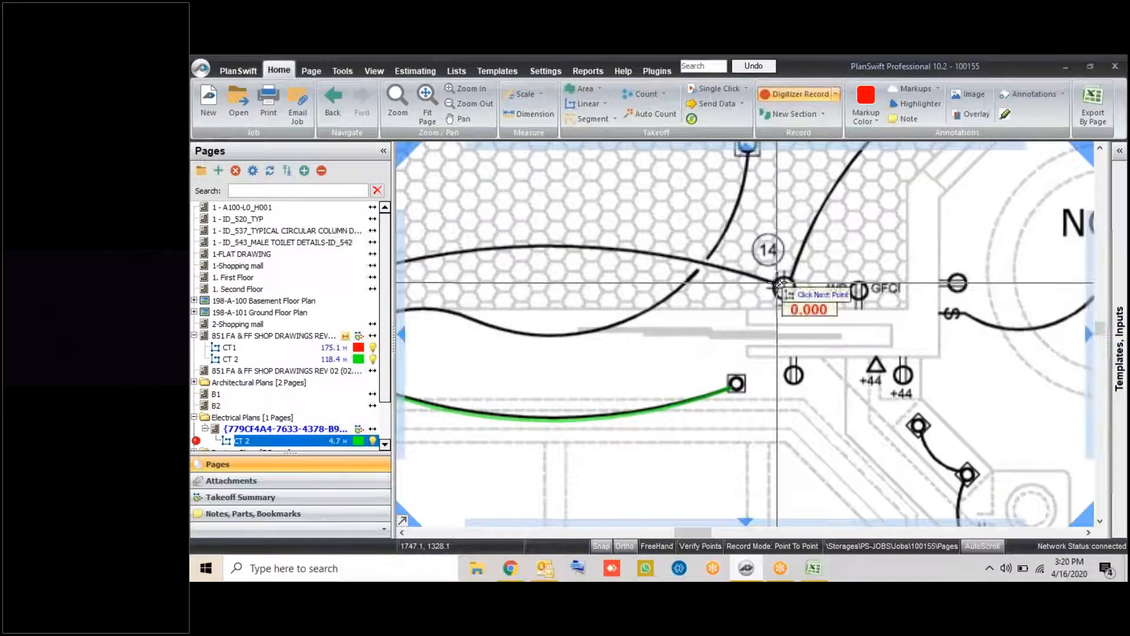
left_click(777, 283)
scroll(777, 282, "down", 2)
scroll(676, 293, "up", 1)
key("a")
left_click(675, 252)
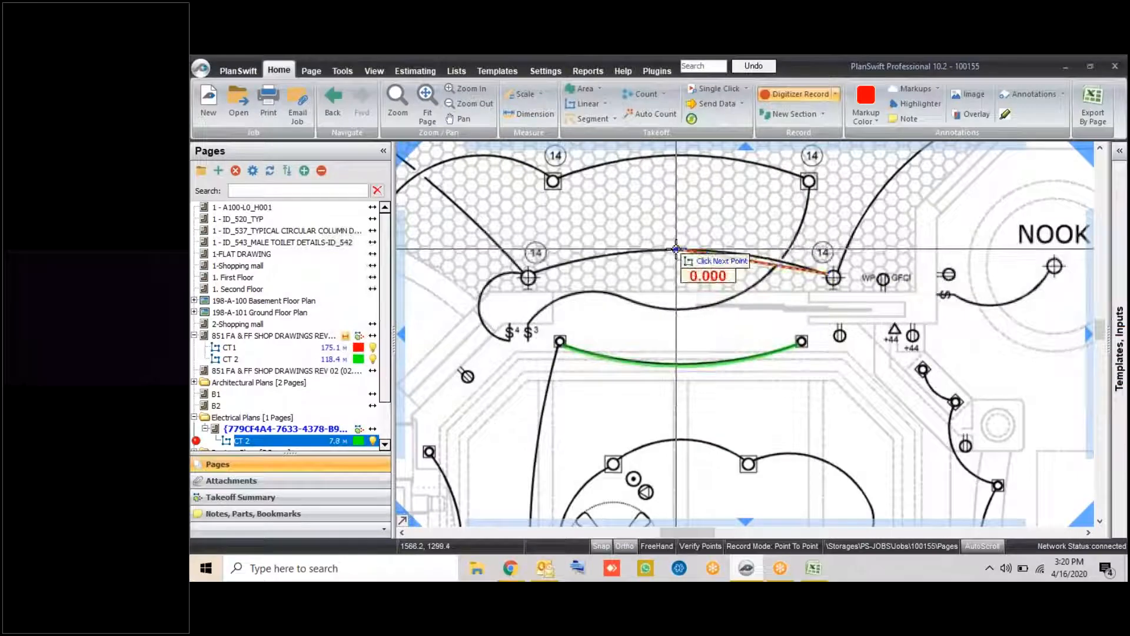
left_click(534, 275)
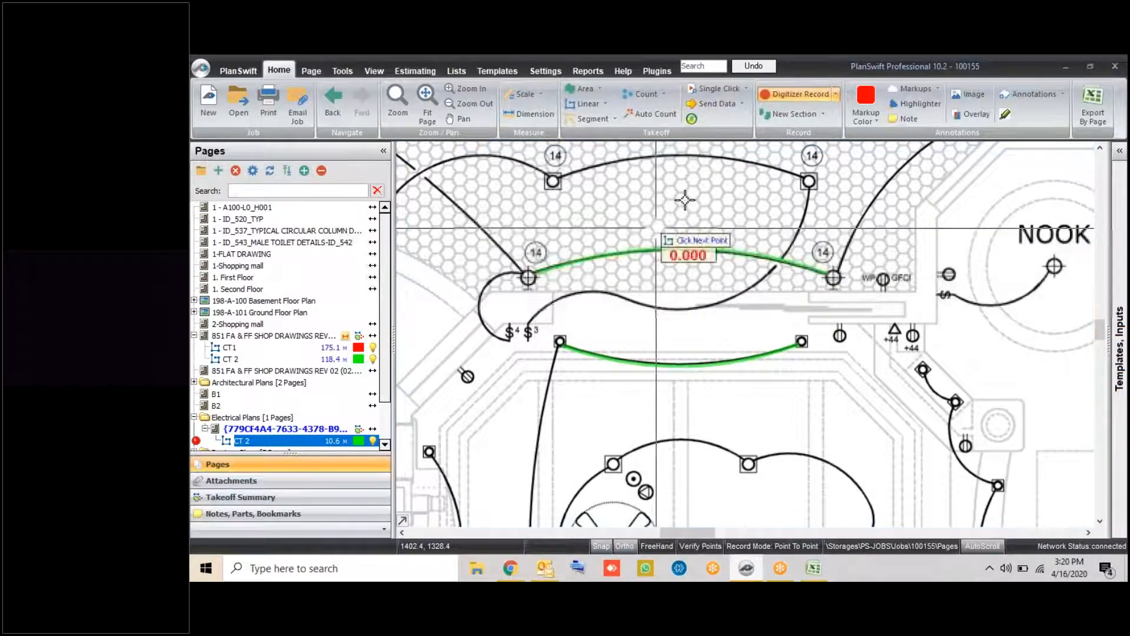
Add an L-shaped CT 2 section of about 54 m from the lowest arc's left end down past the foyer and right across the garage, and stop recording
scroll(685, 200, "down", 3)
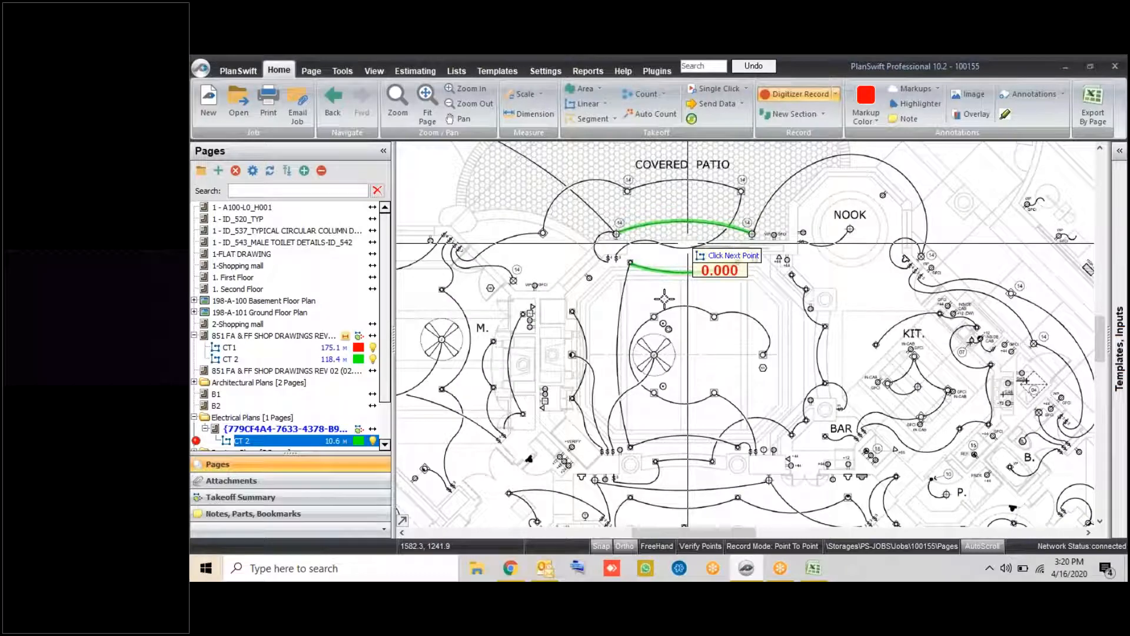
scroll(664, 299, "down", 3)
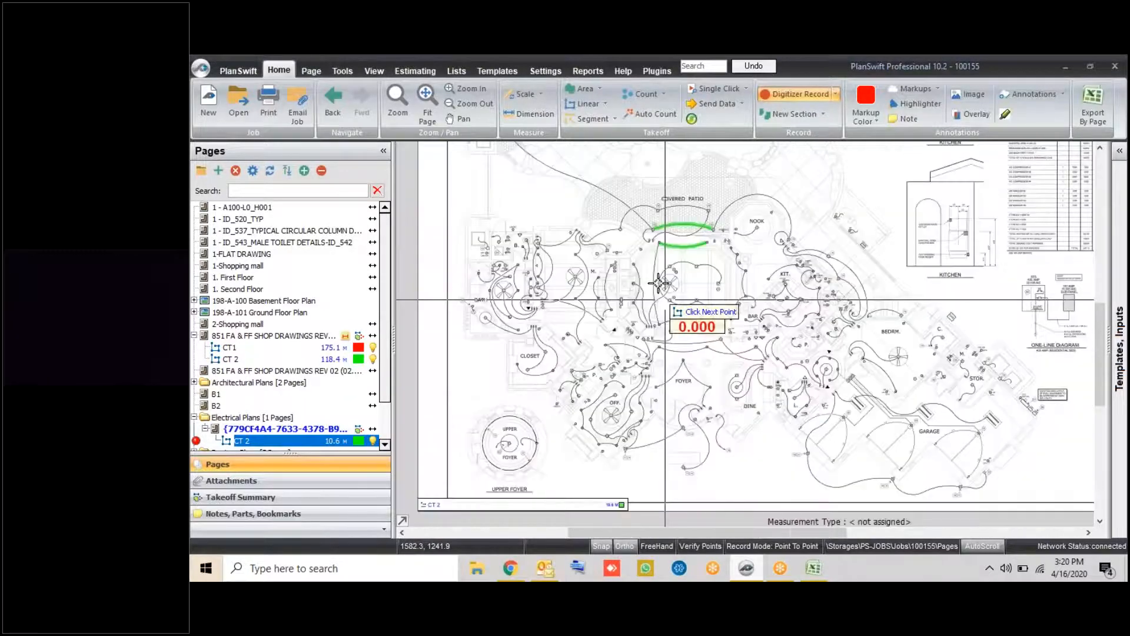
scroll(658, 242, "up", 1)
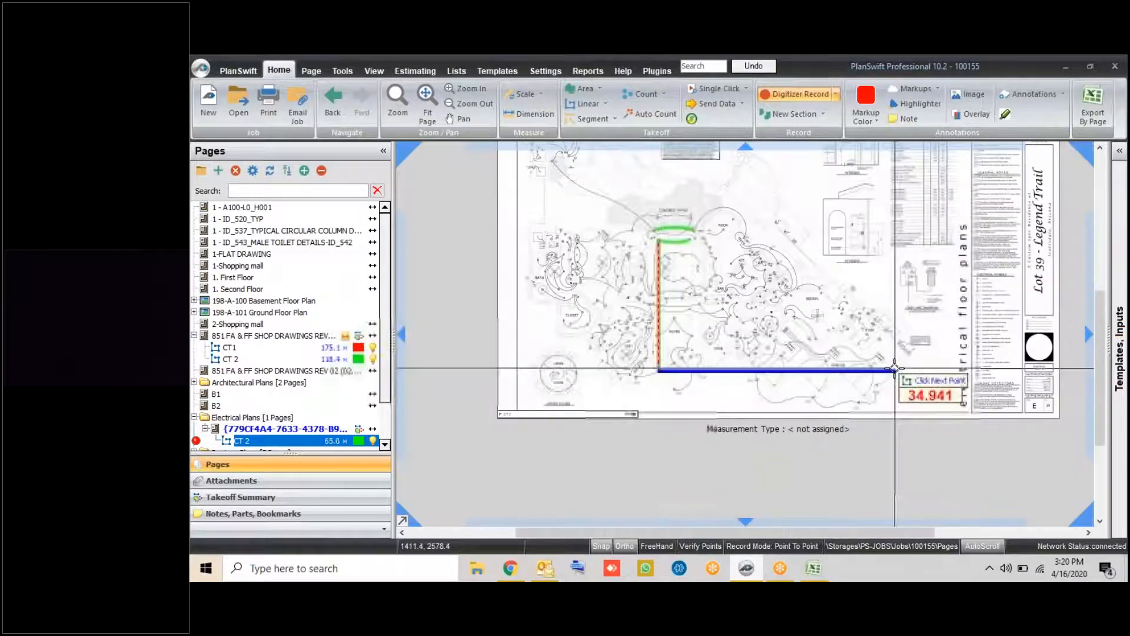
left_click(894, 369)
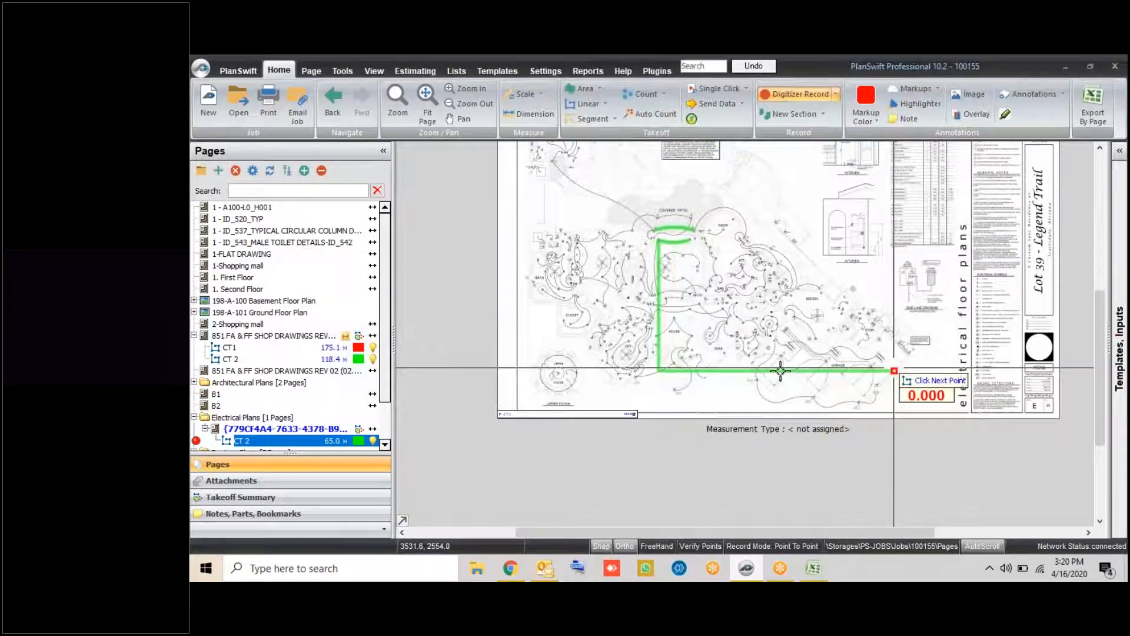
key("Escape")
key("Escape")
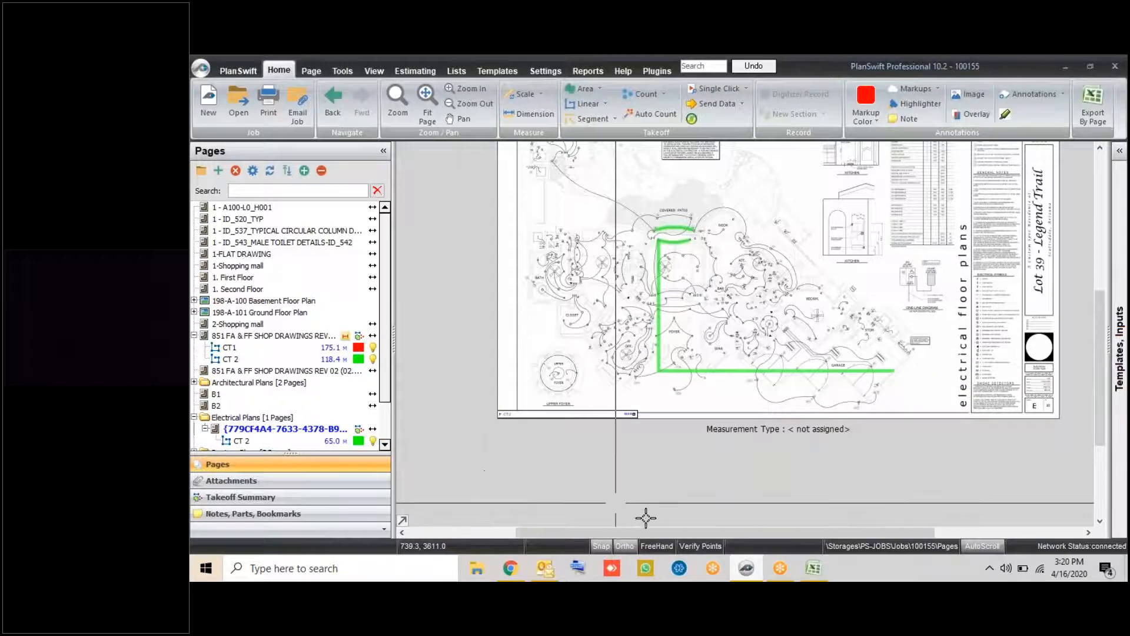
Check the estimation sheet in Excel, and enlarge the CT 2 legend on the plan below the Upper Foyer detail
left_click(814, 569)
left_click(814, 569)
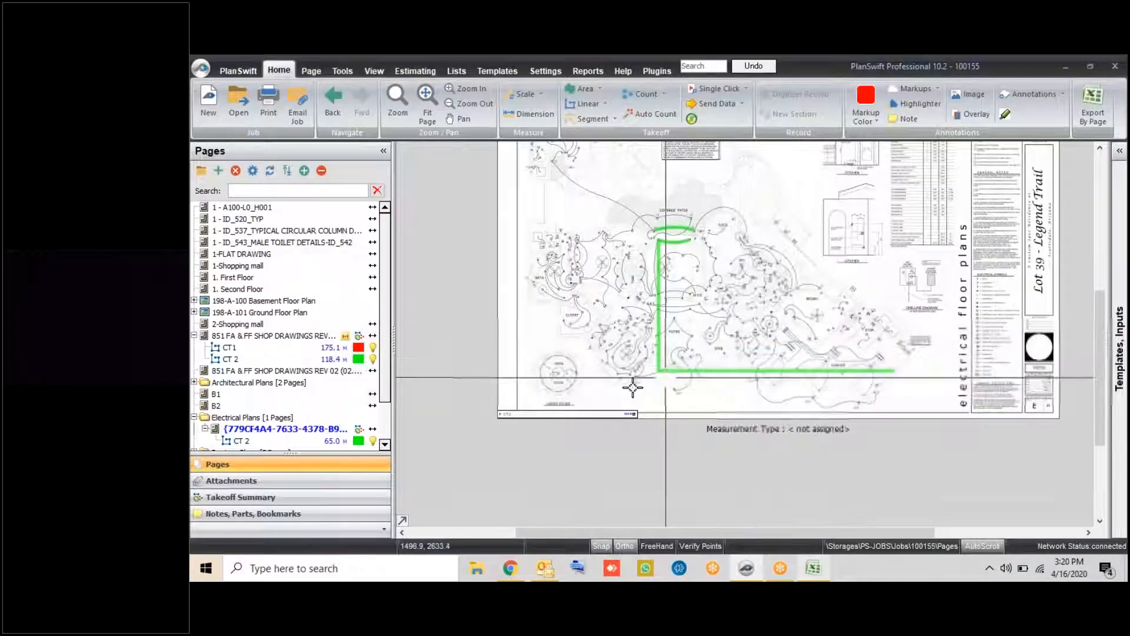
scroll(595, 410, "up", 3)
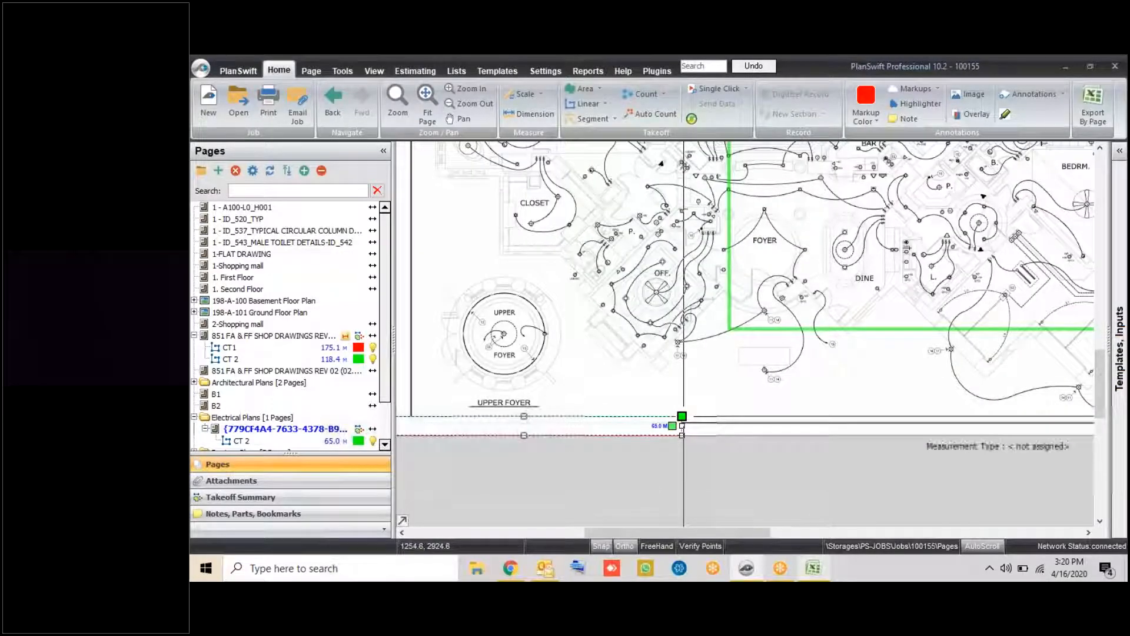
scroll(659, 389, "down", 3)
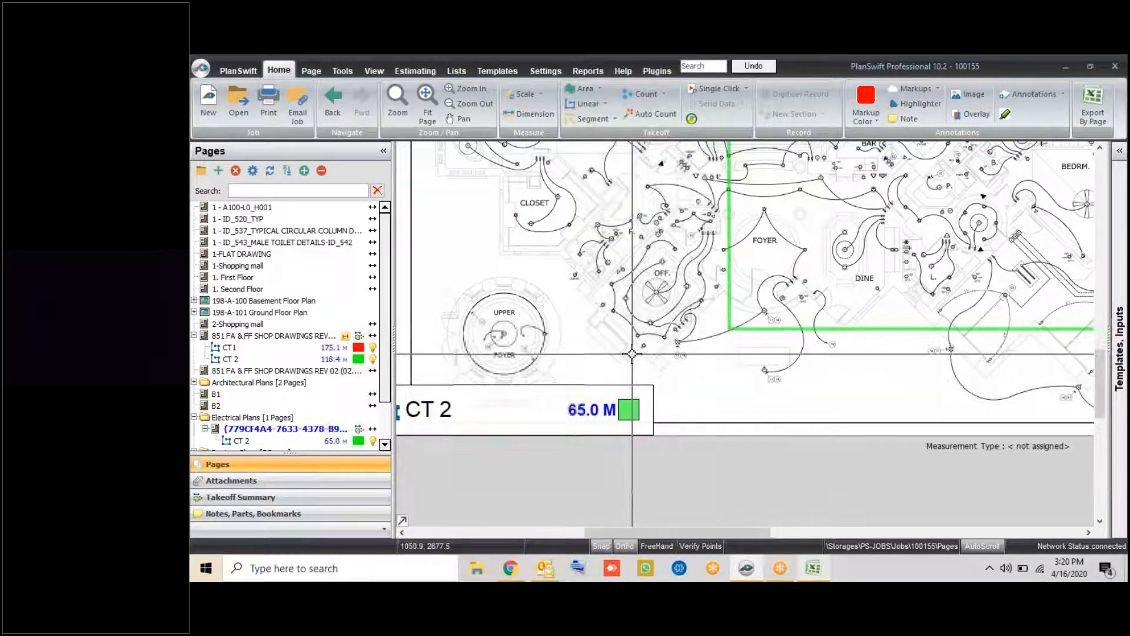
scroll(621, 264, "down", 2)
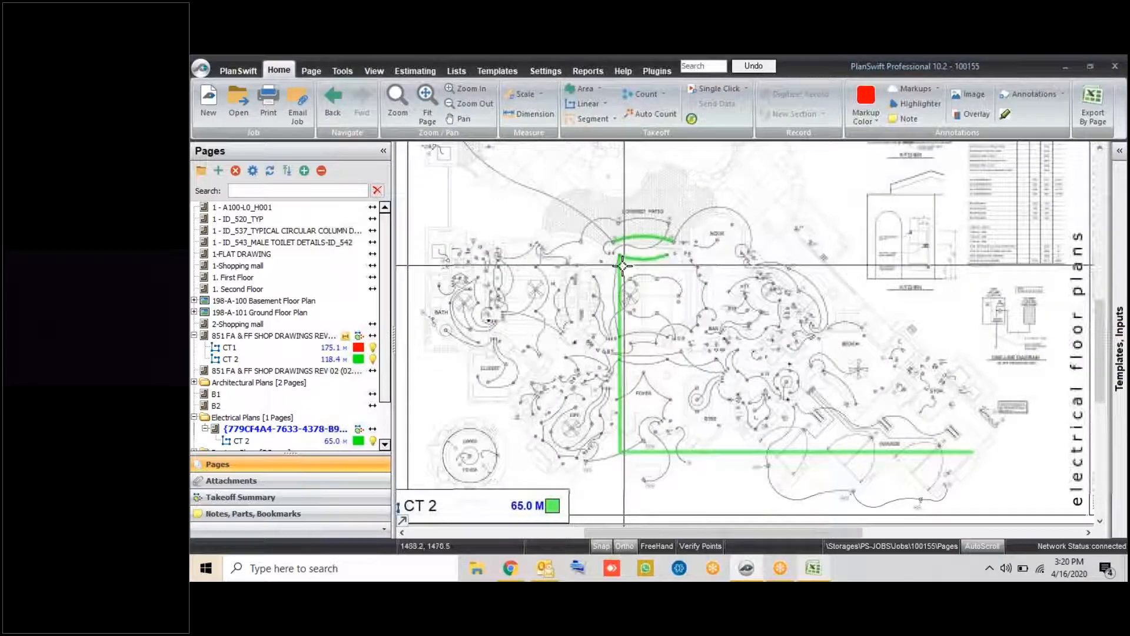
Resume recording CT 2 and start a new section at the right light directly below the COVERED PATIO text
left_click(619, 268)
left_click(795, 94)
scroll(723, 235, "up", 3)
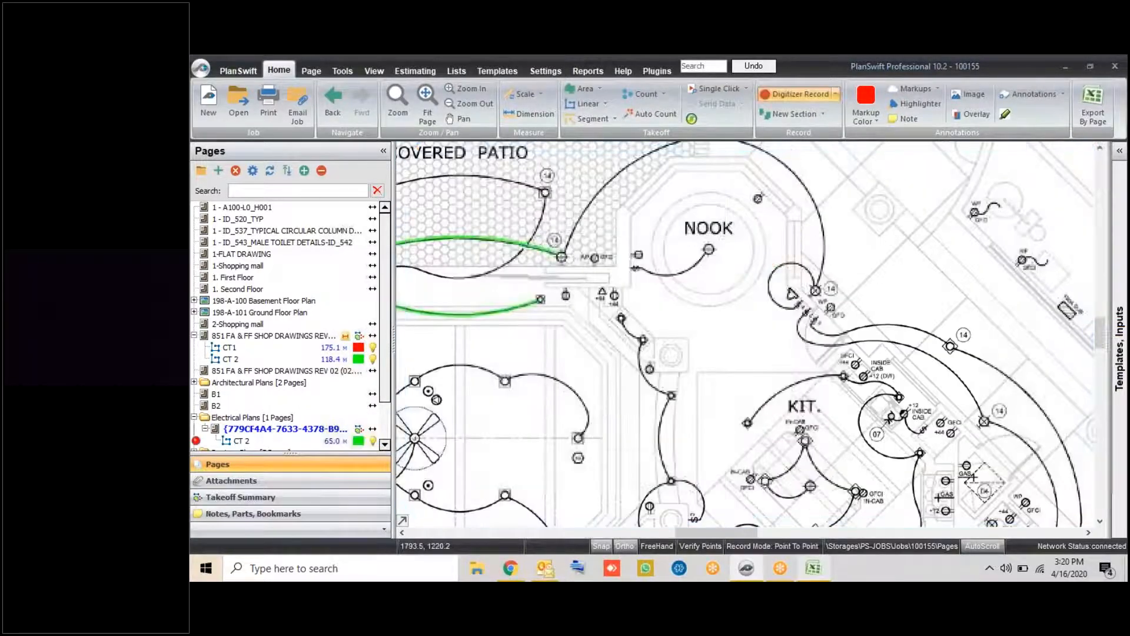
scroll(721, 236, "down", 3)
scroll(613, 202, "up", 4)
scroll(942, 310, "up", 2)
left_click(872, 305)
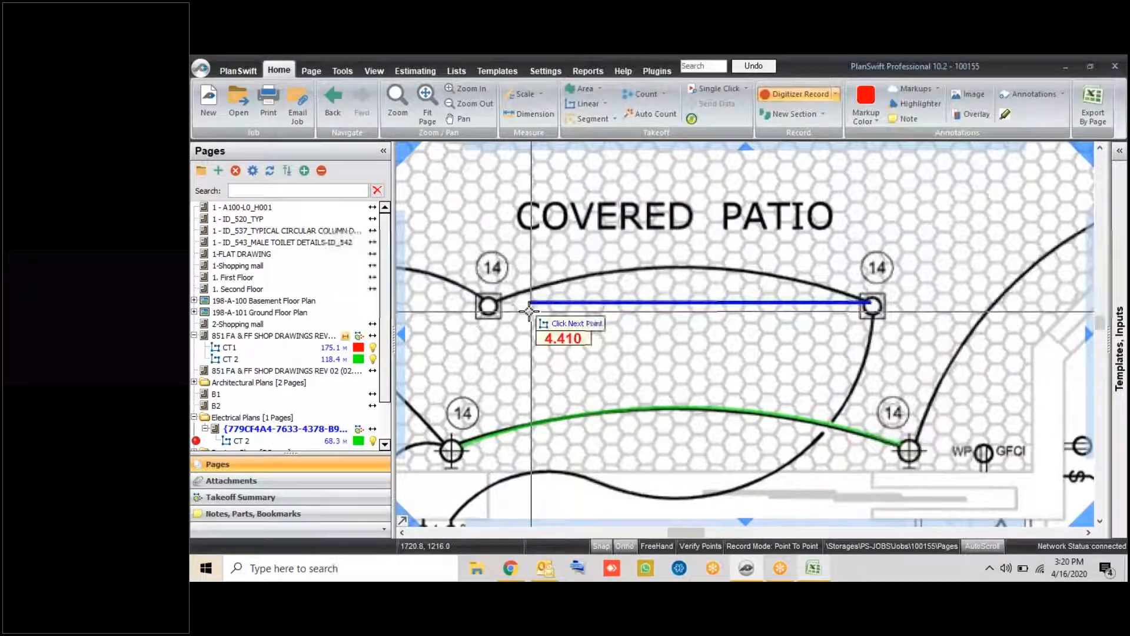
Try to trace the topmost patio circuit with a straight CT 2 segment to its left light
left_click(488, 306)
scroll(495, 304, "down", 3)
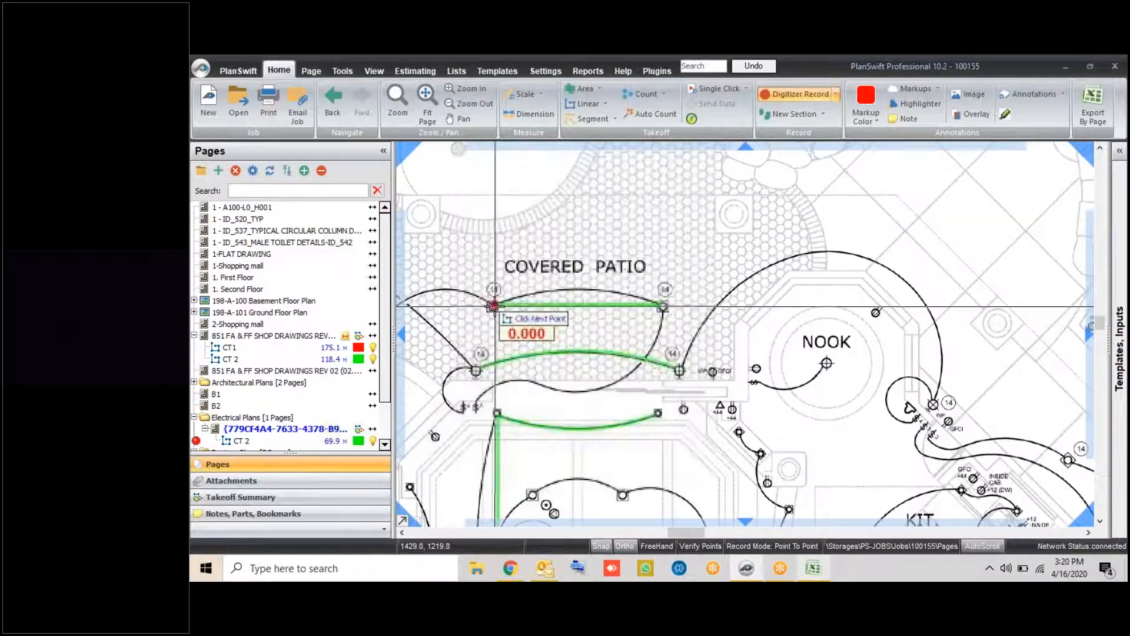
scroll(499, 312, "up", 2)
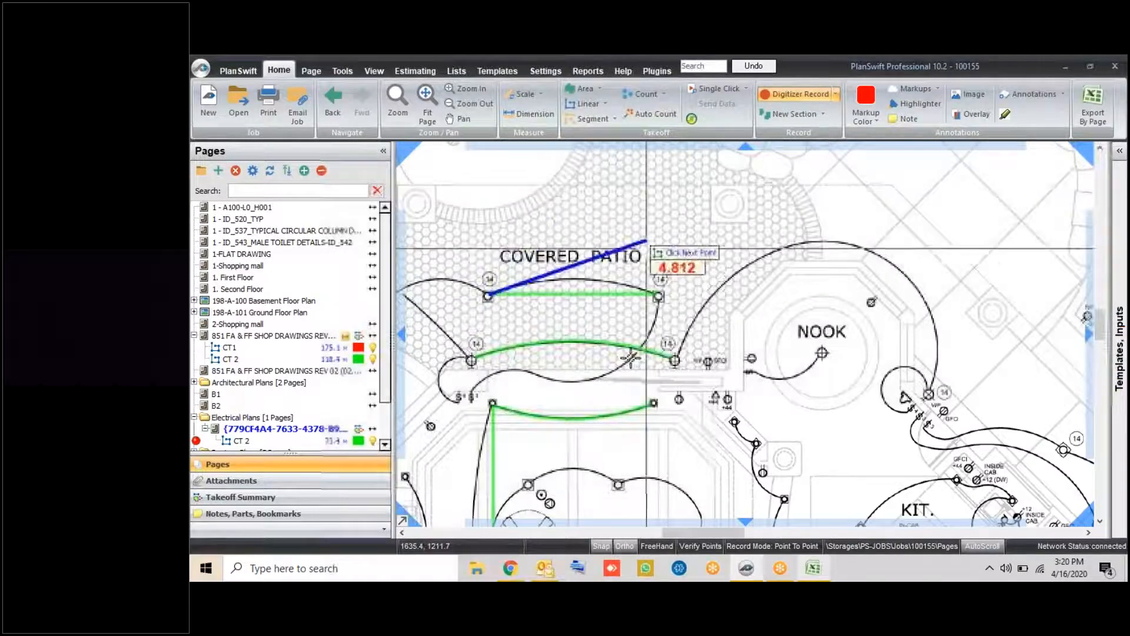
scroll(475, 292, "up", 2)
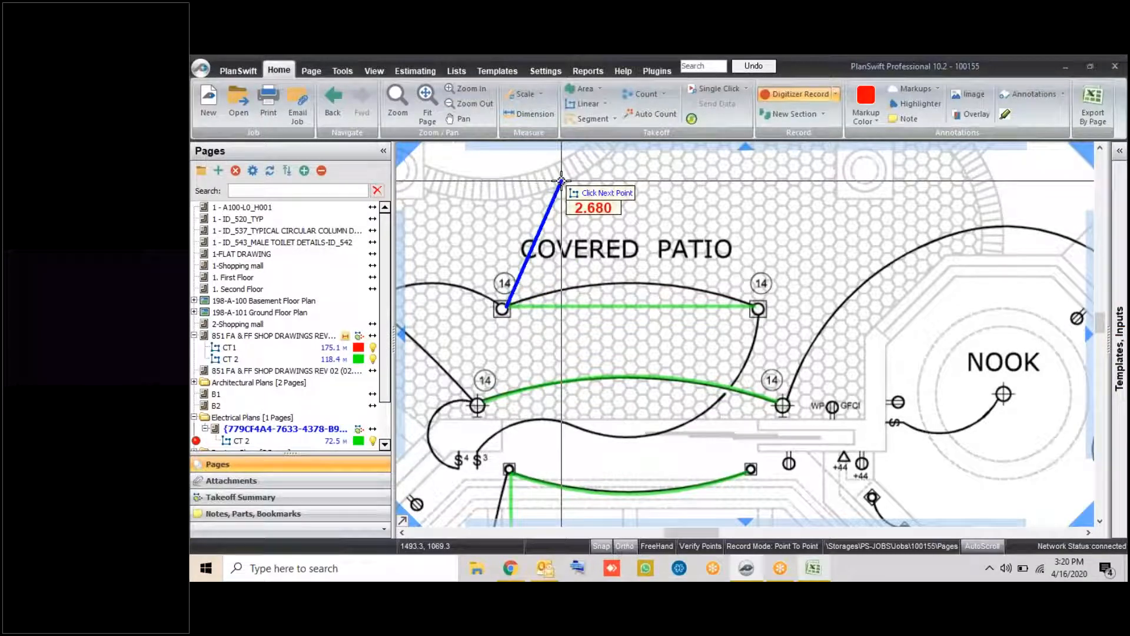
left_click(561, 180)
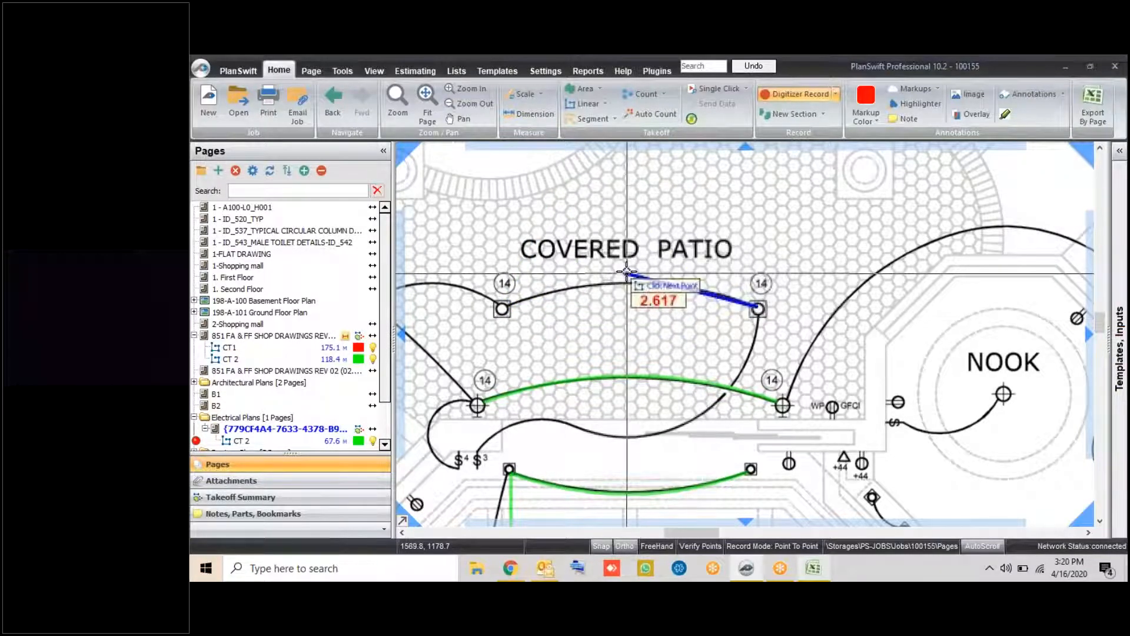
Trace the topmost patio circuit with a CT 2 arc about 5 m long, through its crest to the left light
scroll(575, 307, "up", 1)
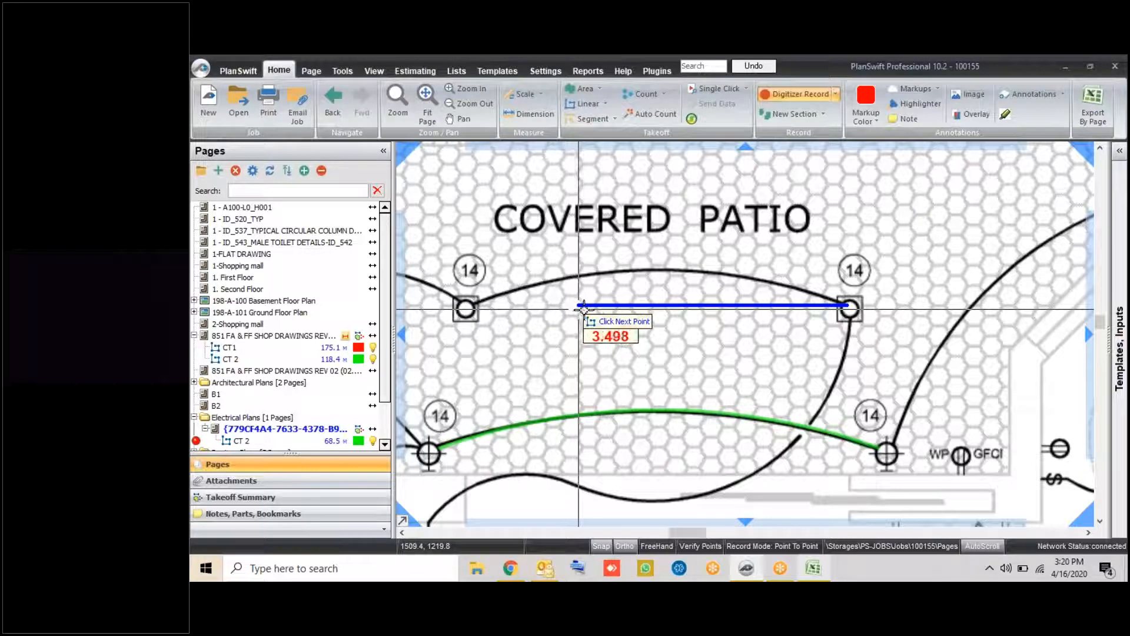
key("a")
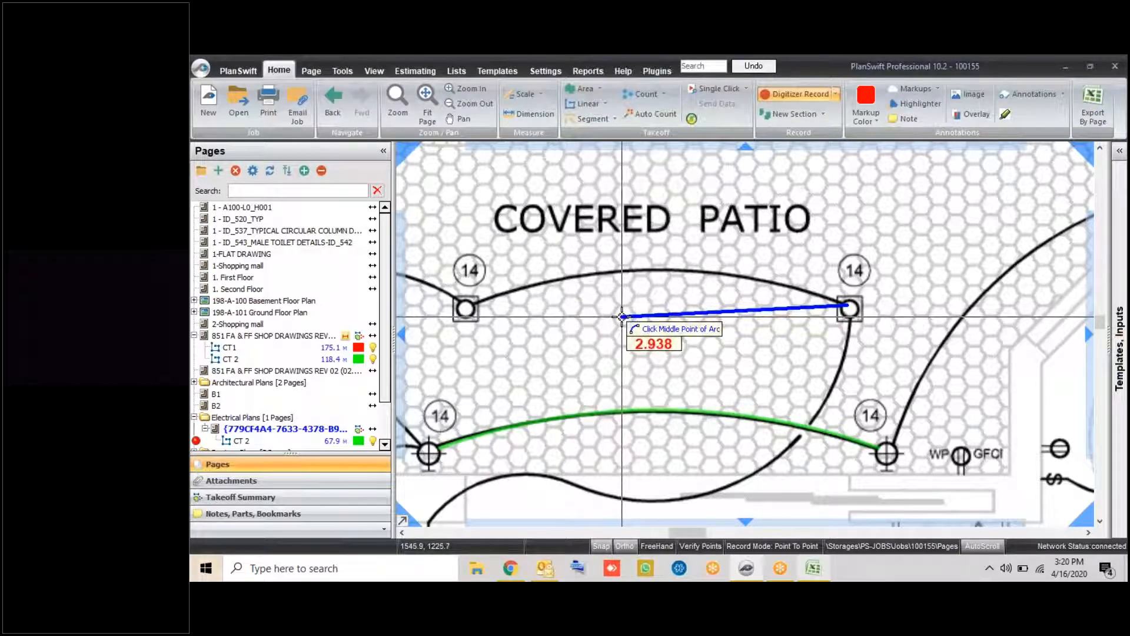
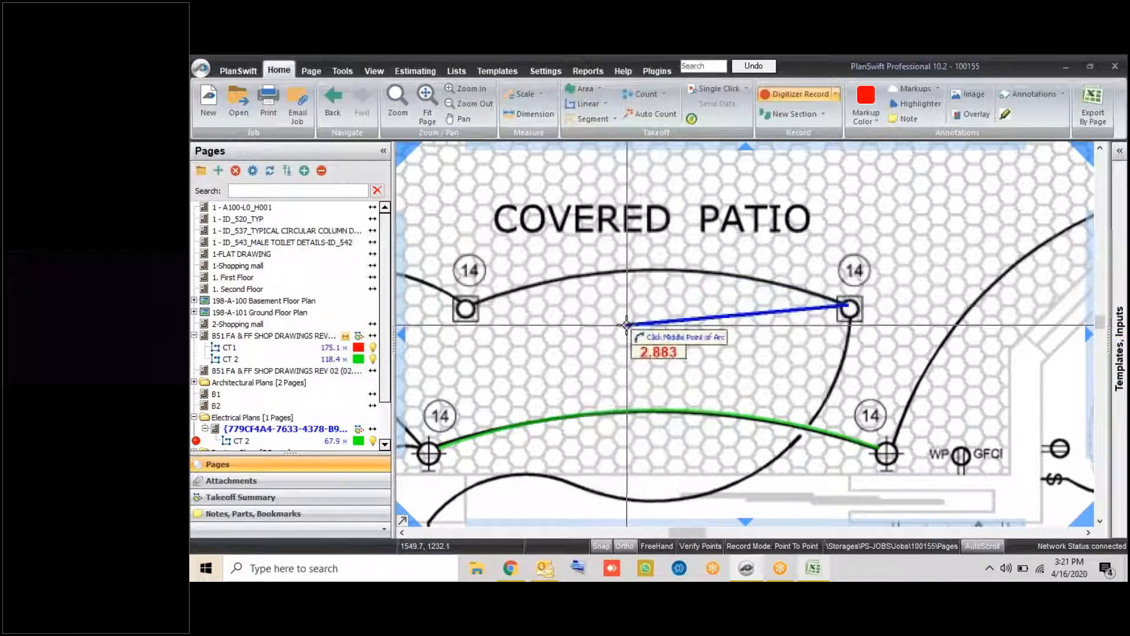
left_click(635, 270)
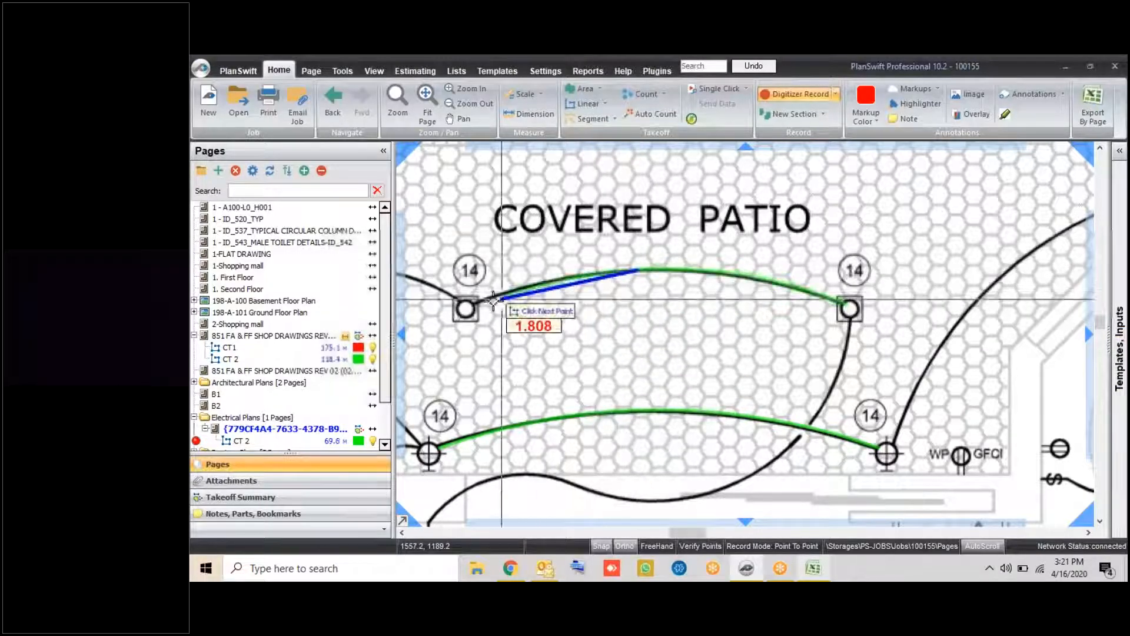
left_click(469, 307)
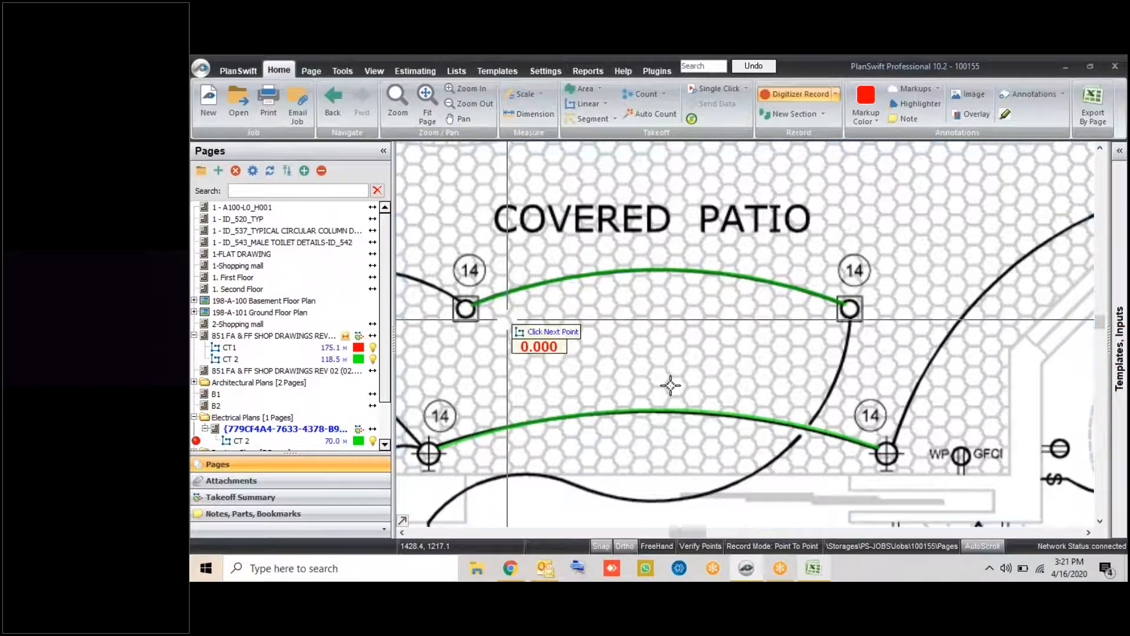
Stop recording, select all CT 2 sections on the electrical plan, and show their name and length labels
scroll(765, 264, "down", 4)
scroll(891, 248, "down", 2)
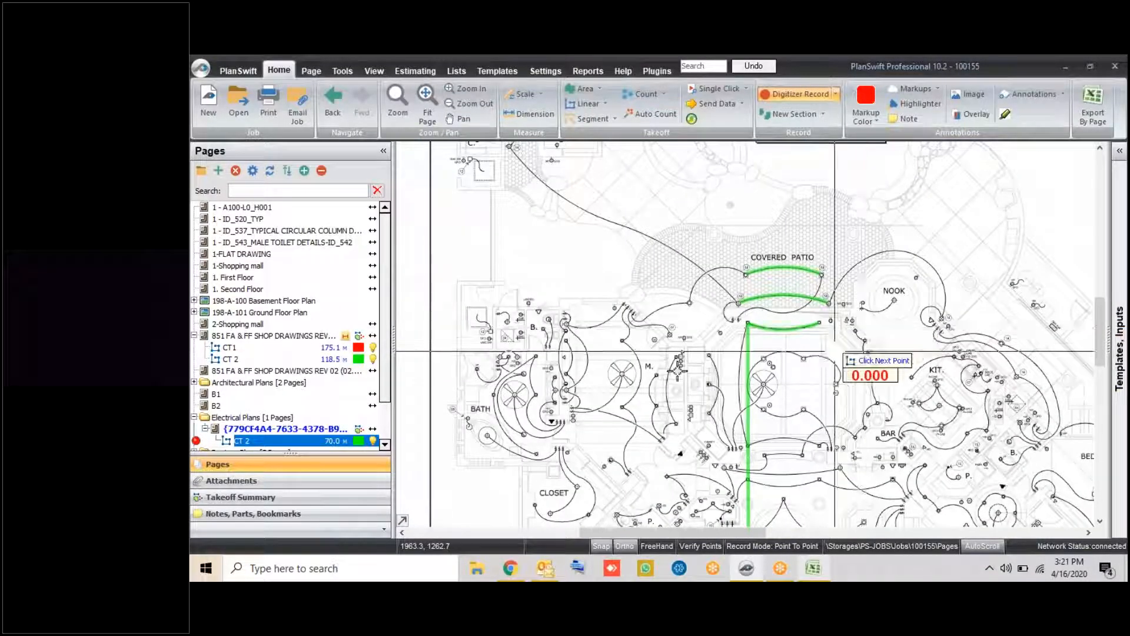
scroll(706, 377, "down", 3)
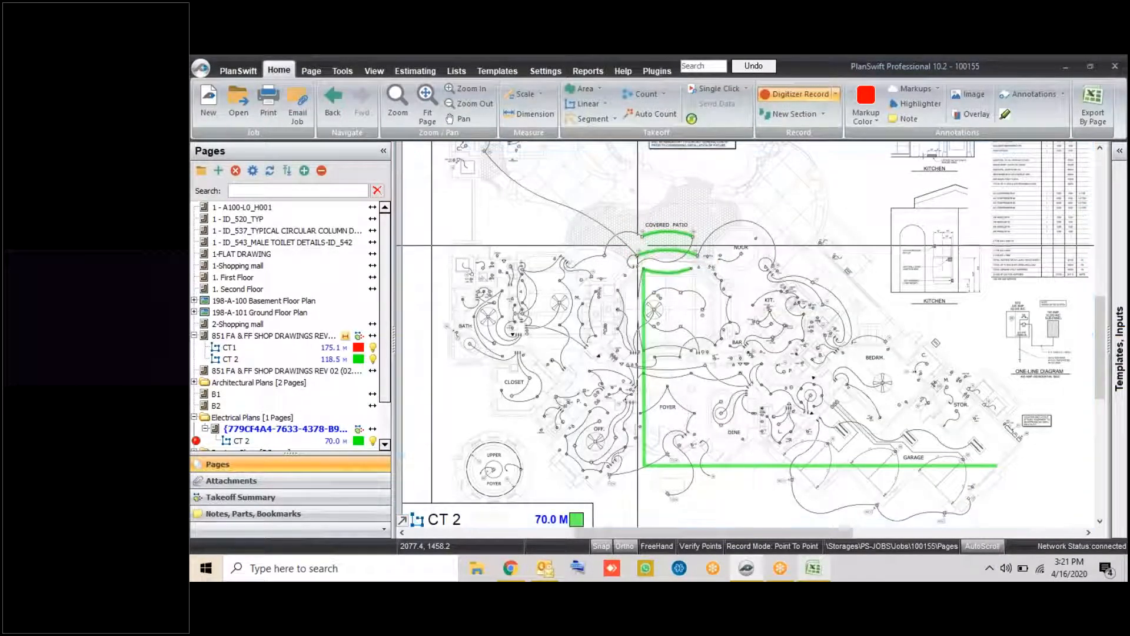
key("Escape")
left_click_drag(626, 210, 1010, 483)
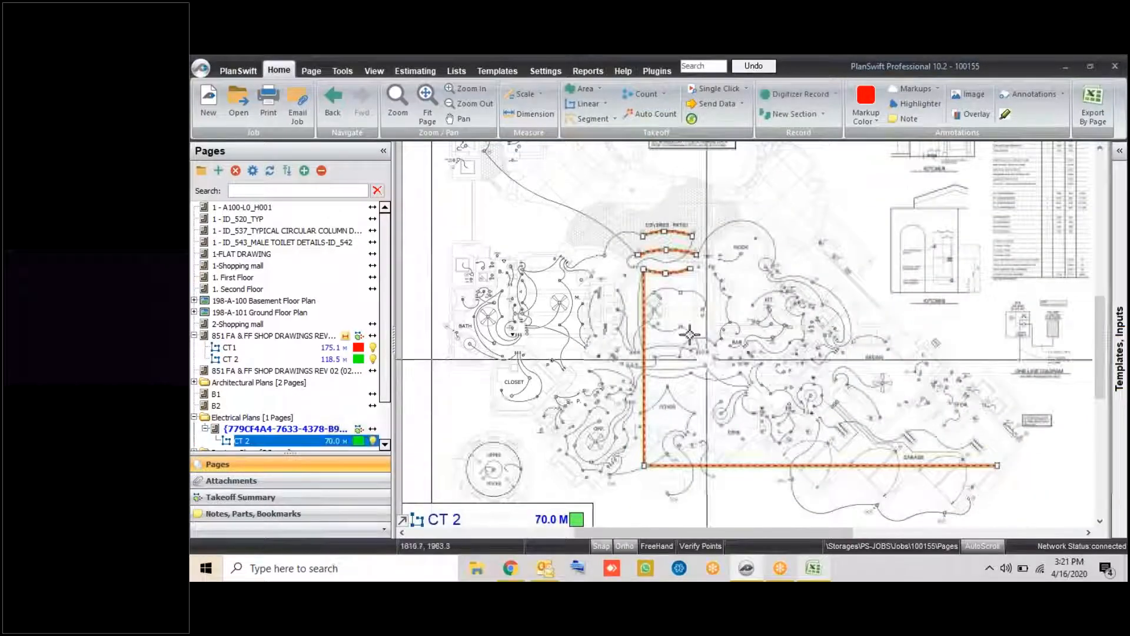
right_click(644, 306)
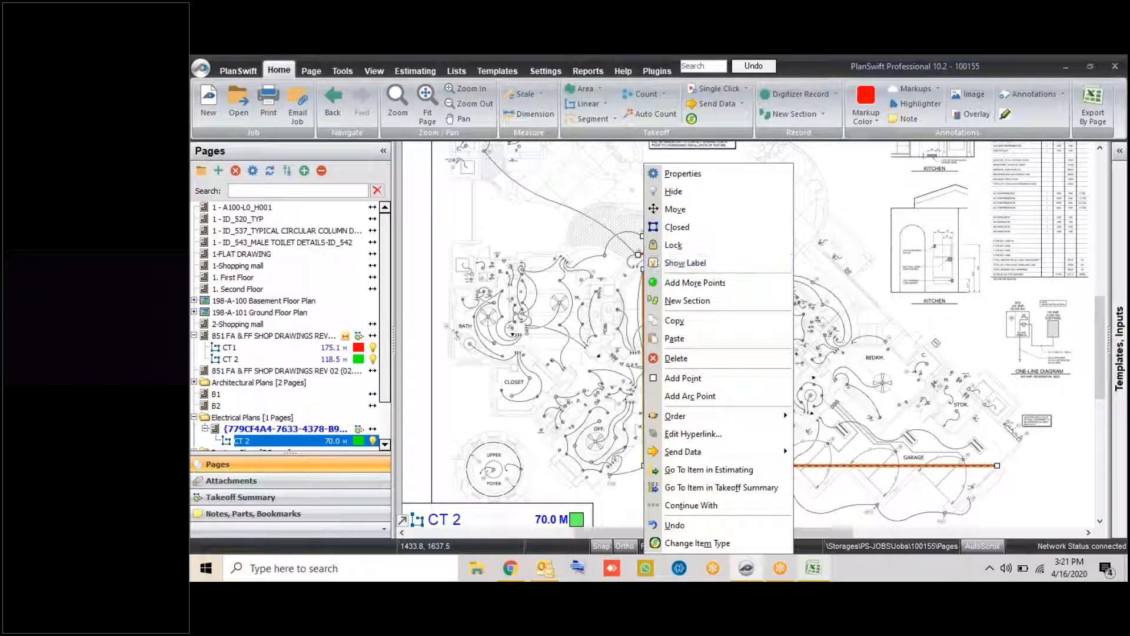
left_click(734, 268)
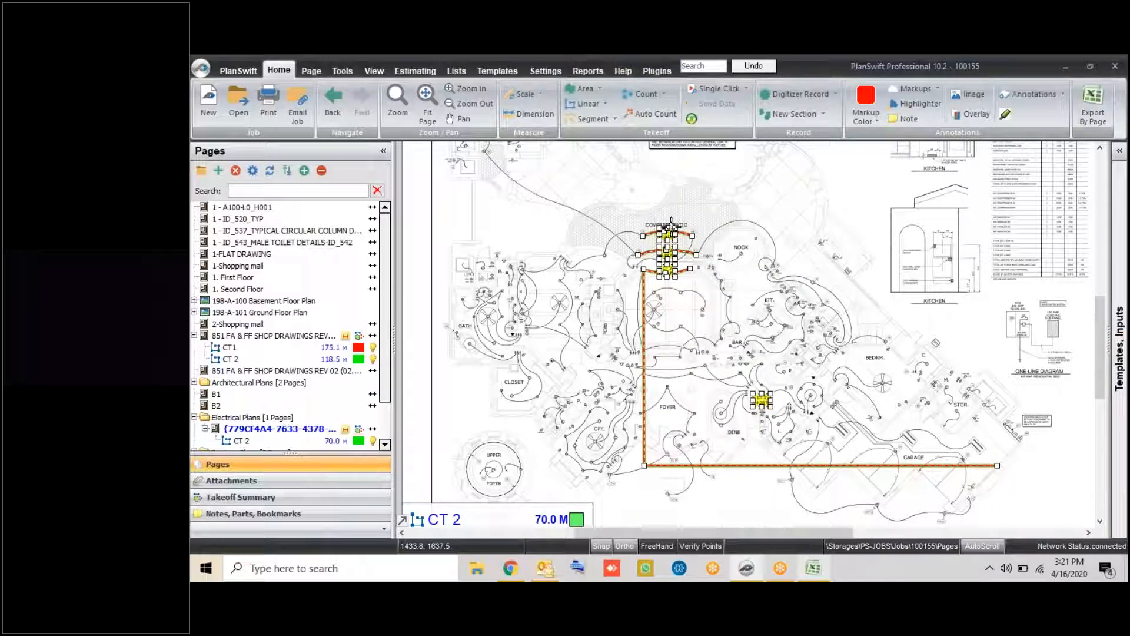
scroll(670, 229, "up", 2)
scroll(671, 226, "up", 5)
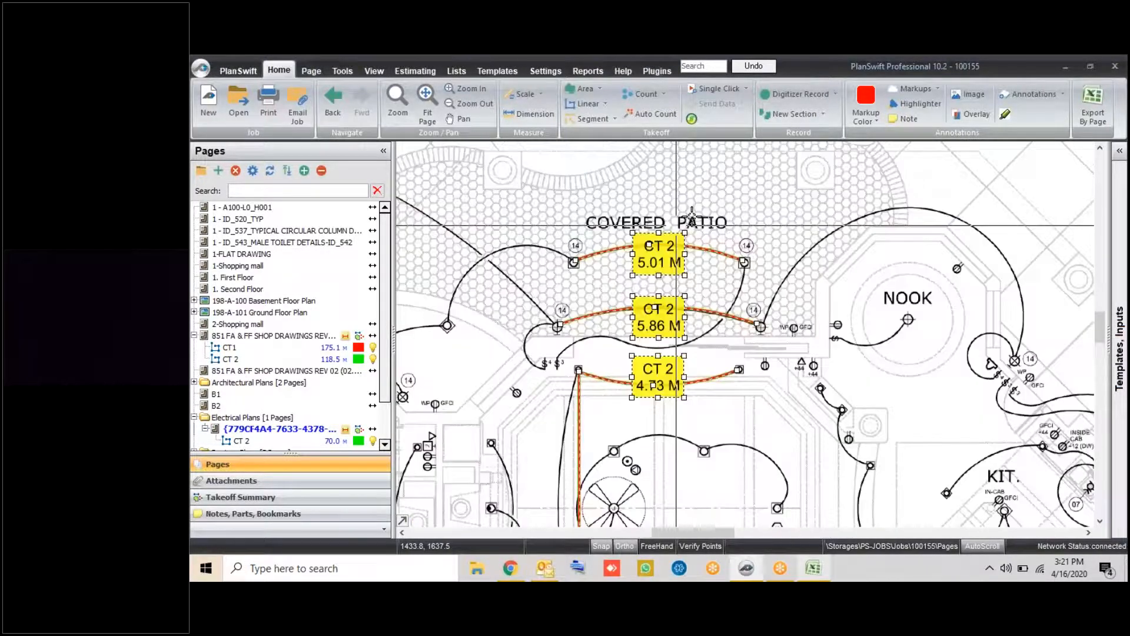
left_click(753, 233)
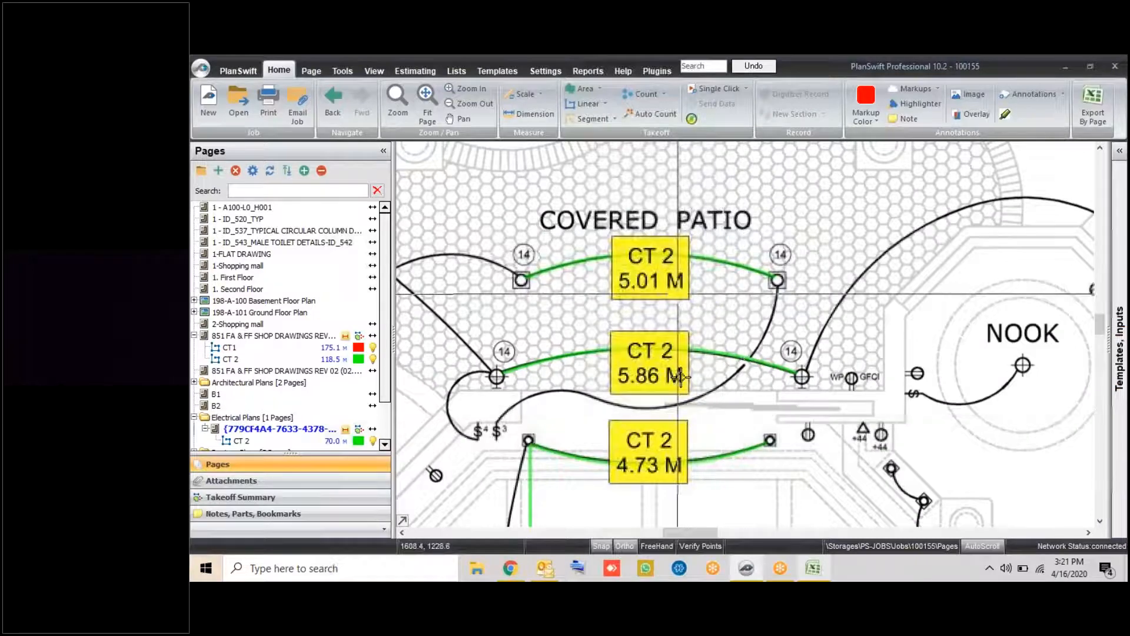
scroll(709, 209, "down", 6)
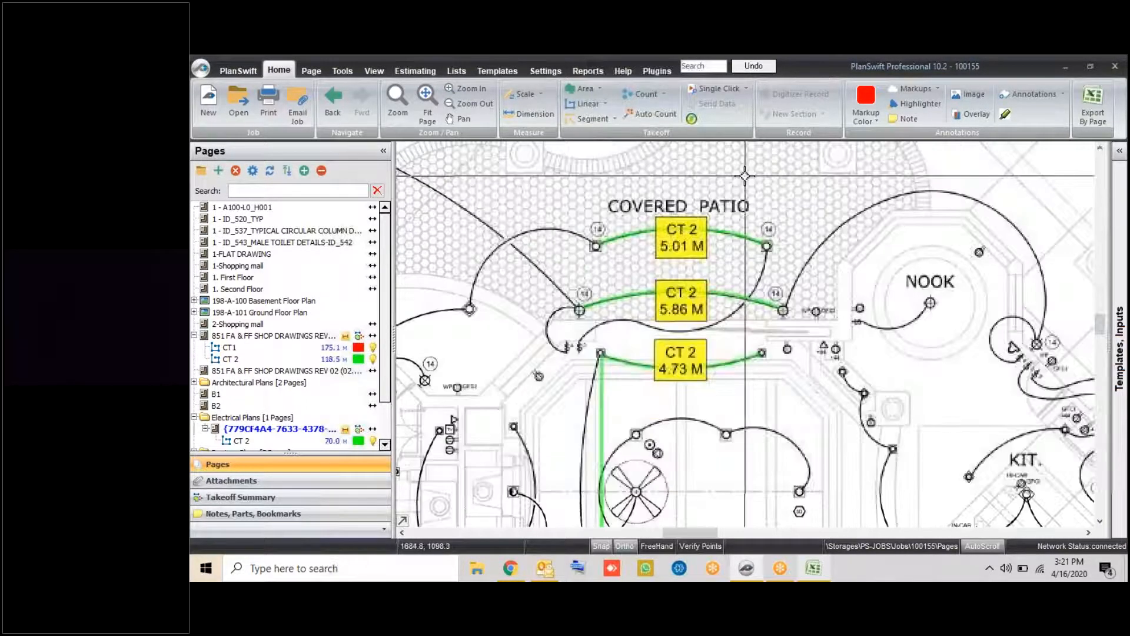
Check the CT 2 total against the Cable Type 2 quantity in Excel, and reopen the 851 FA & FF shop drawing page in PlanSwift
scroll(605, 366, "up", 5)
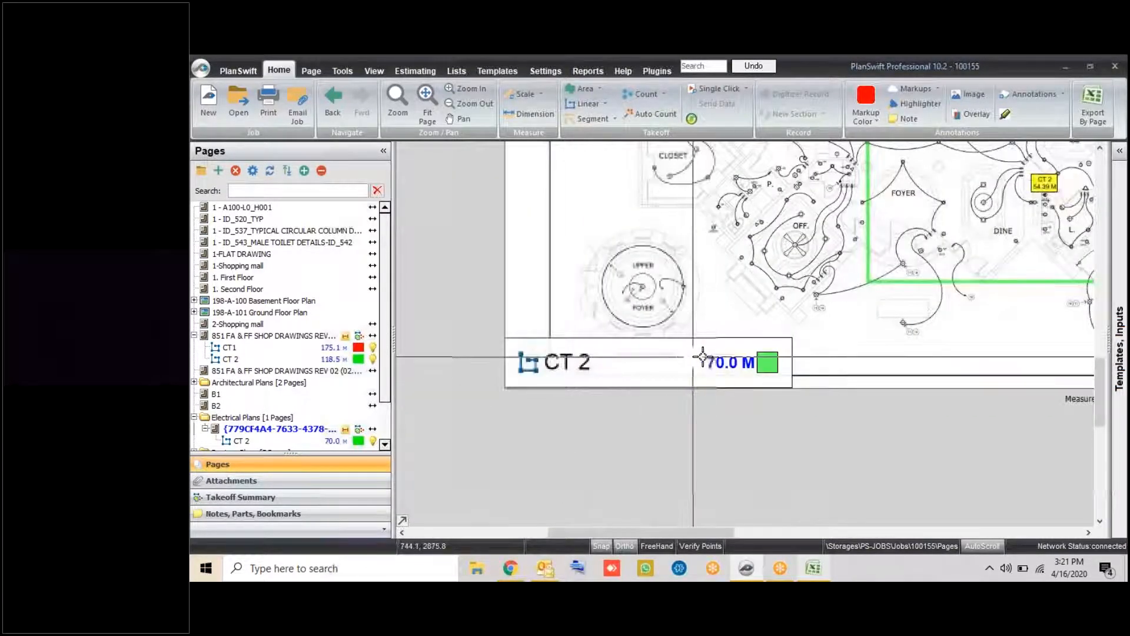
left_click(347, 348)
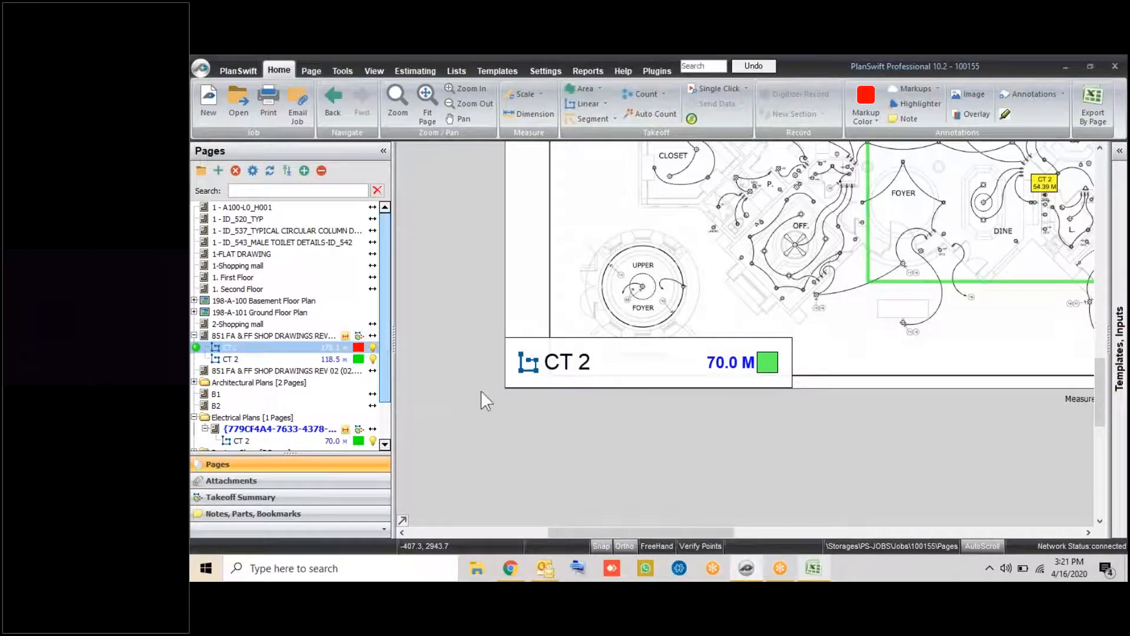
key("alt+Tab")
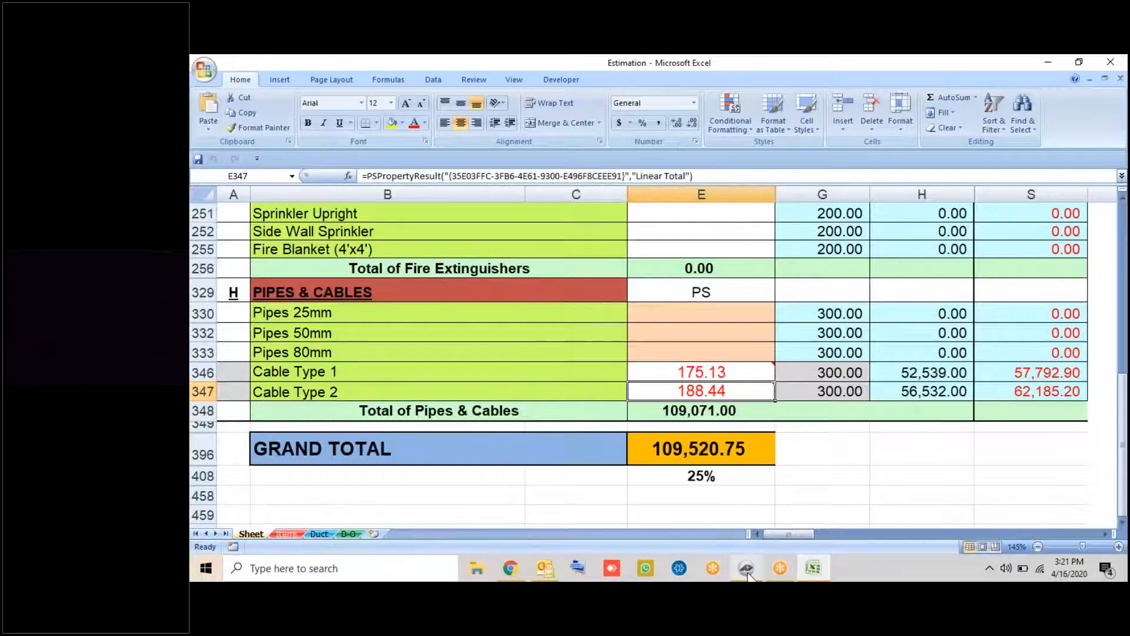
key("alt+Tab")
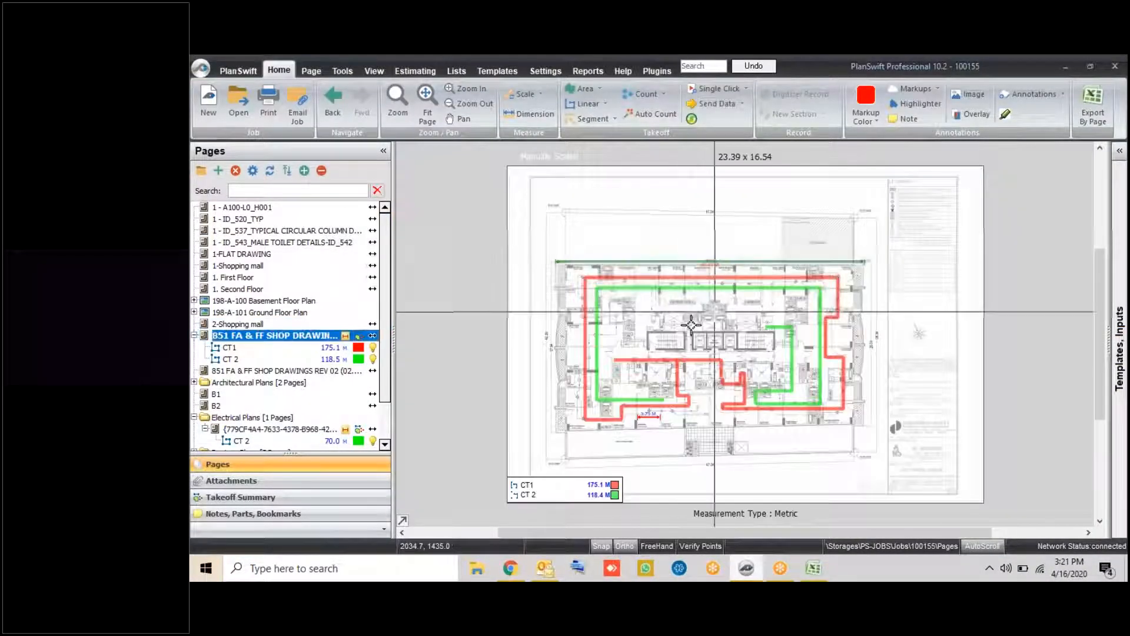
scroll(661, 328, "up", 3)
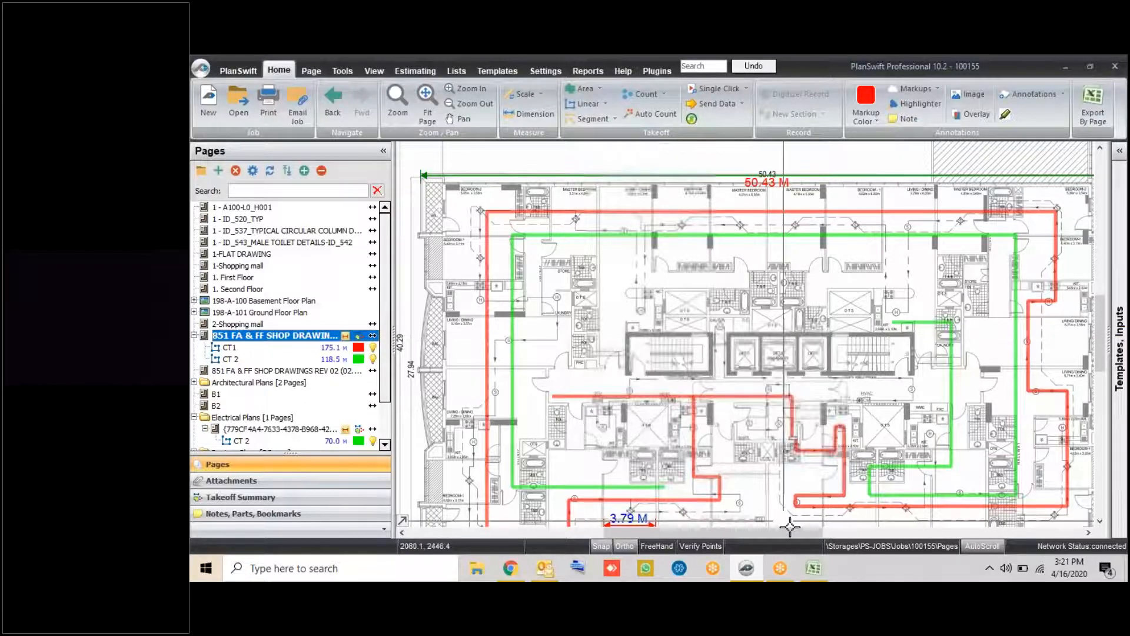
Switch to the Excel estimation sheet and rename the Sprinkler Head Pendent item under FIRE FIGHTING to EM
left_click(813, 568)
left_click(813, 568)
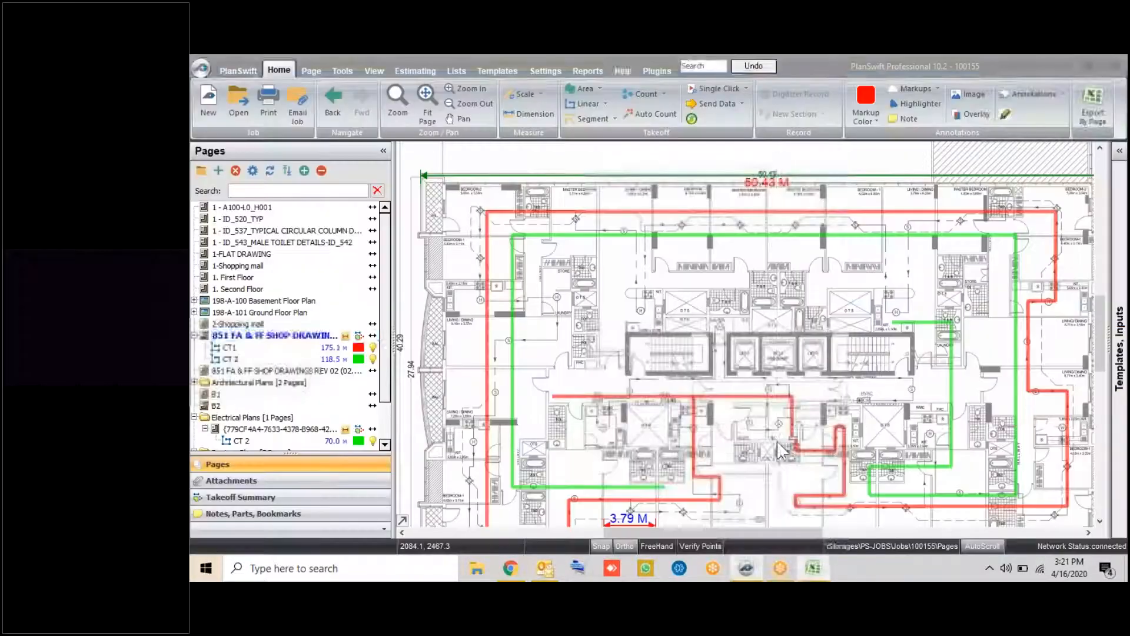
left_click(813, 568)
scroll(381, 325, "up", 3)
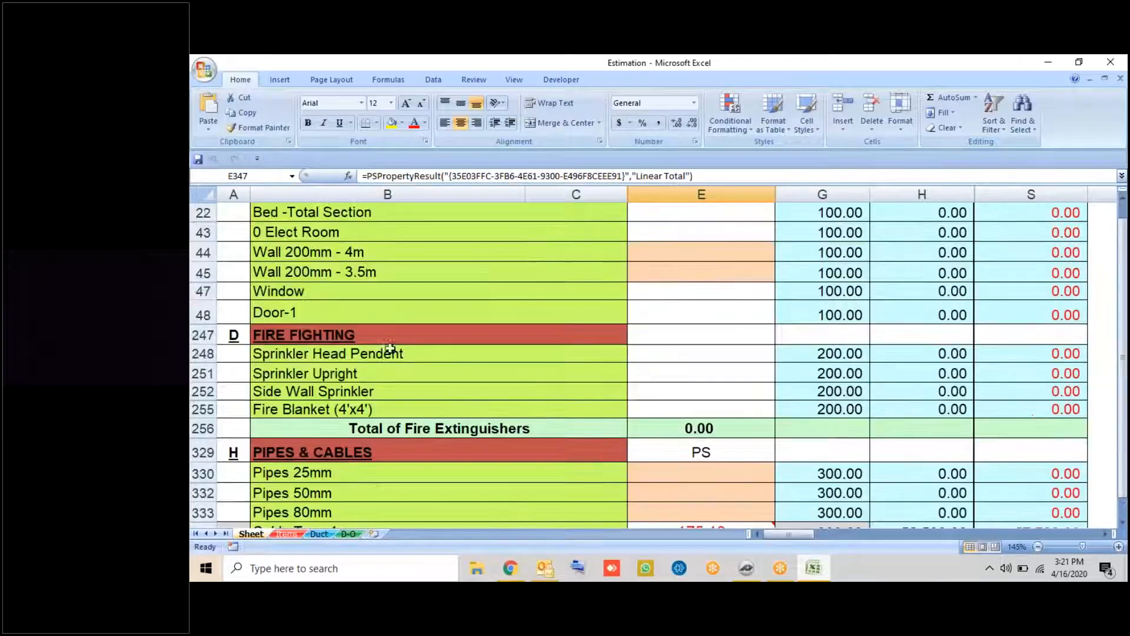
left_click(413, 354)
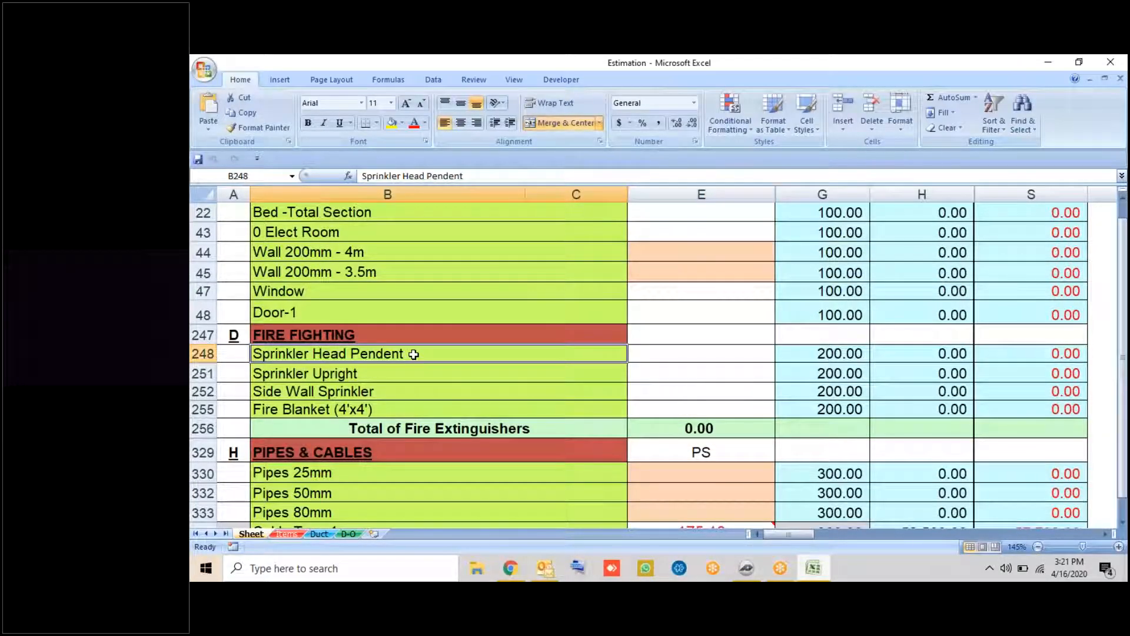
key("Delete")
type("EM")
key("Return")
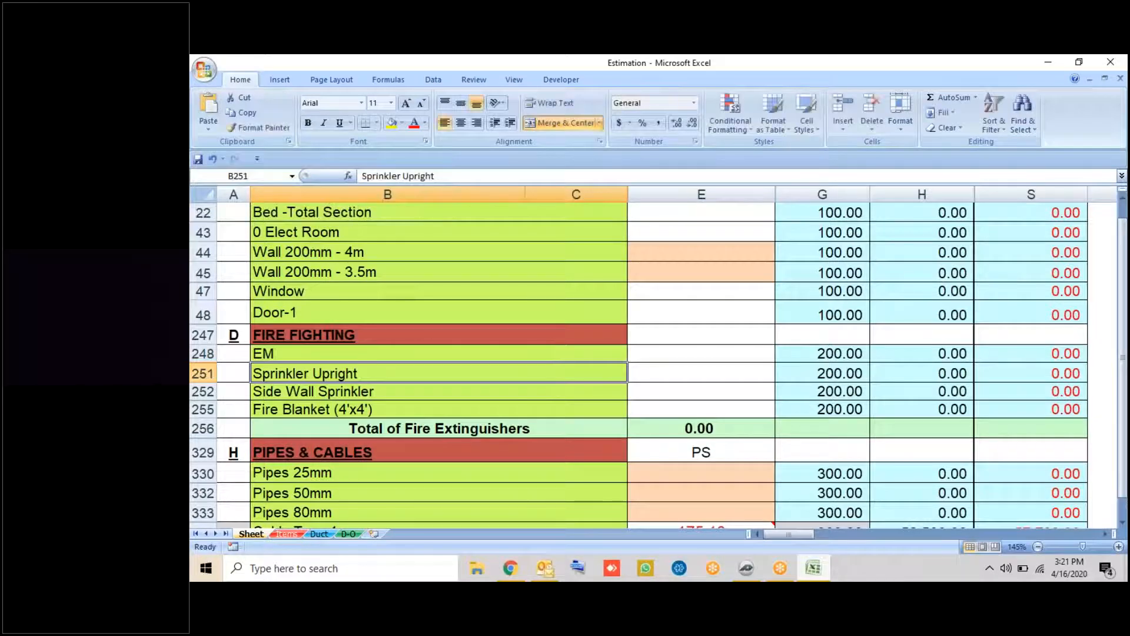
Rename the Sprinkler Upright, Side Wall Sprinkler and Fire Blanket (4'x4') items to Sw, Exit and SD
type("Sw")
key("Return")
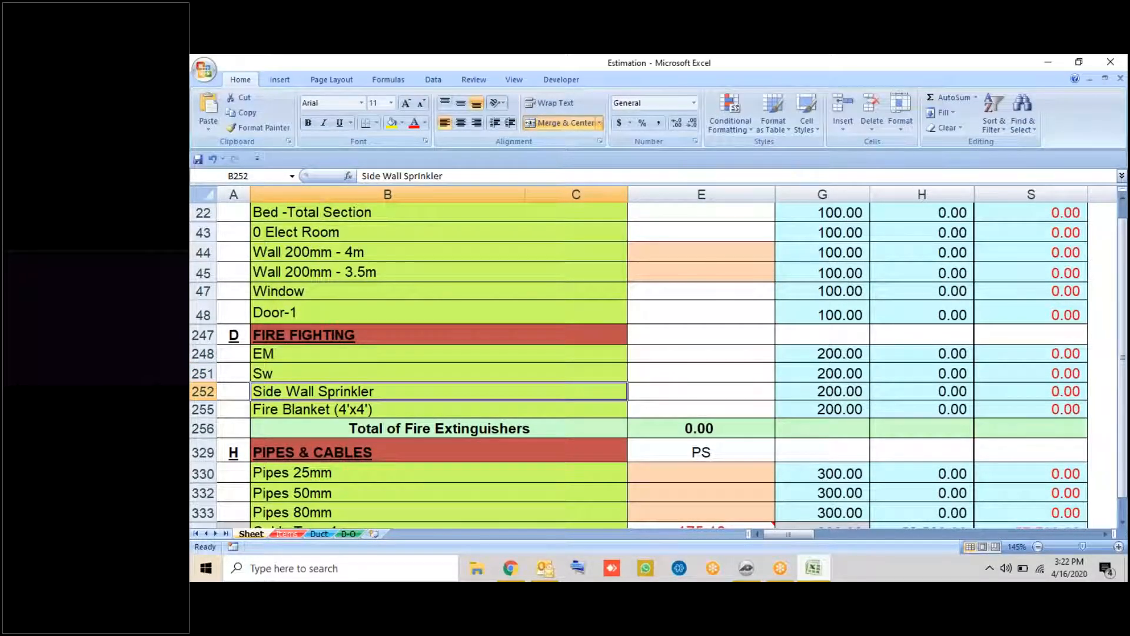
type("Exit")
key("Return")
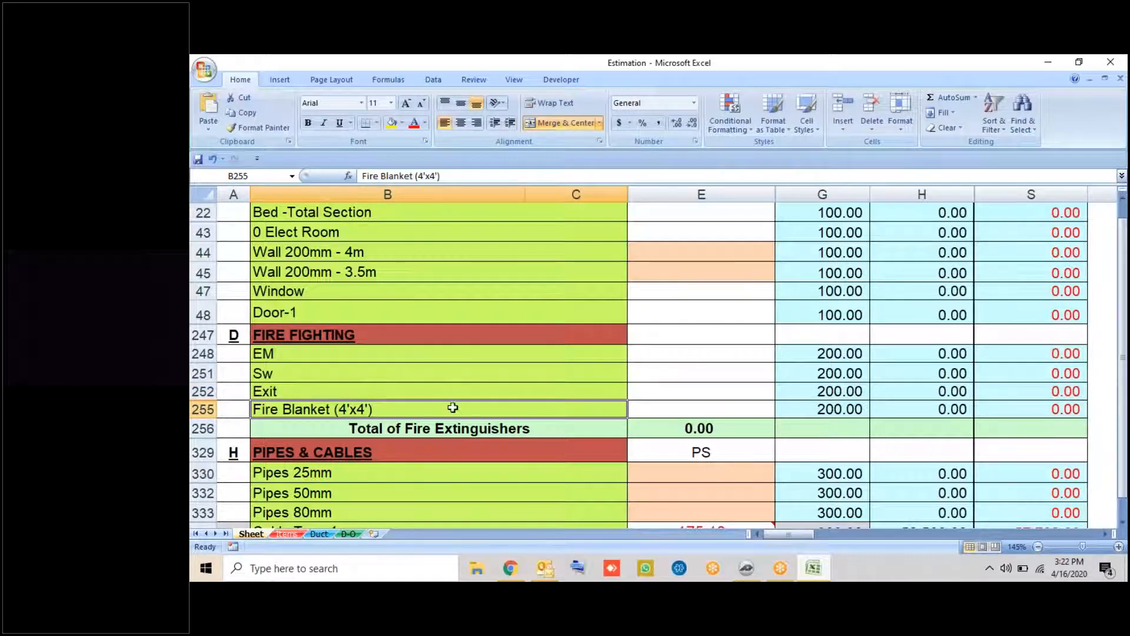
type("SD")
key("Return")
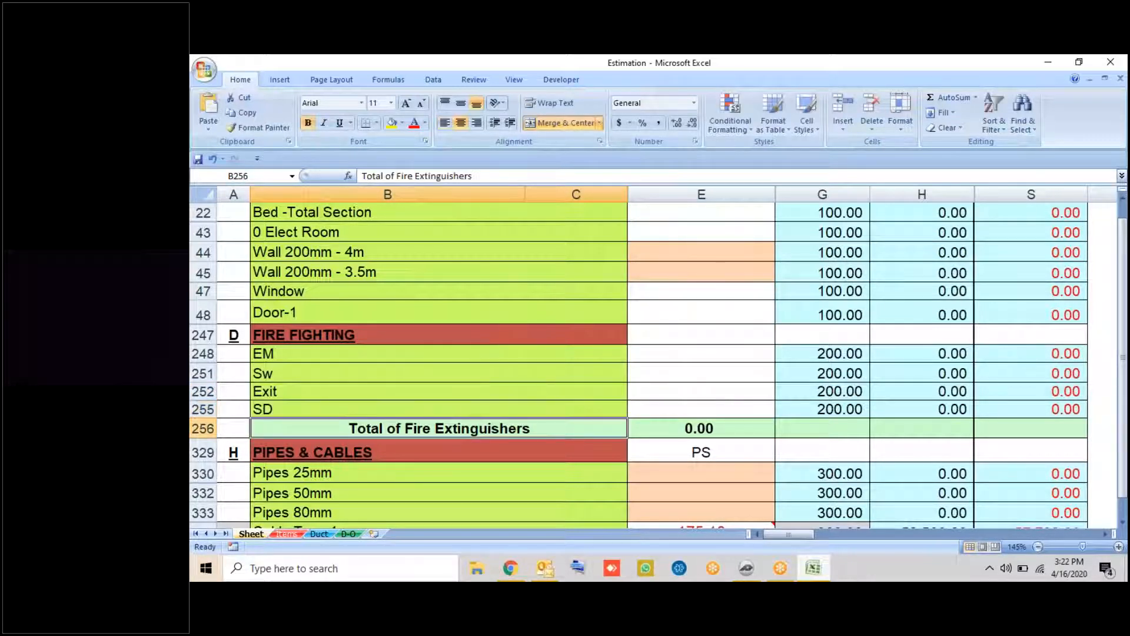
Link the SD quantity cell E255 to a new PlanSwift count named SD, using a scaled, solid blue circle 1 by 1
left_click(707, 412)
right_click(708, 412)
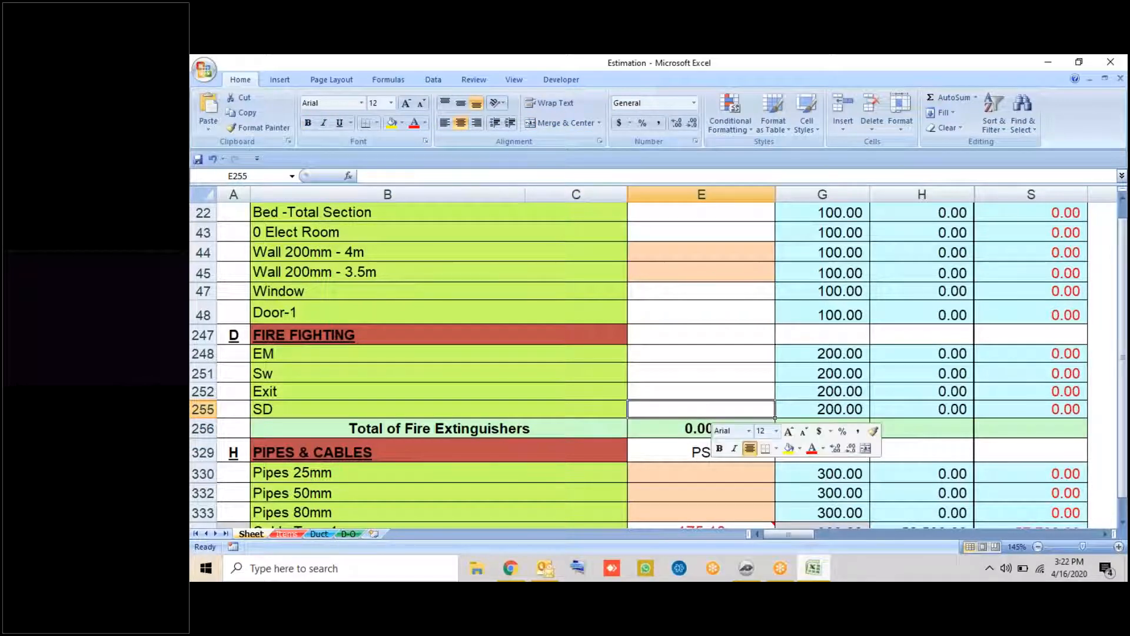
mouse_move(839, 184)
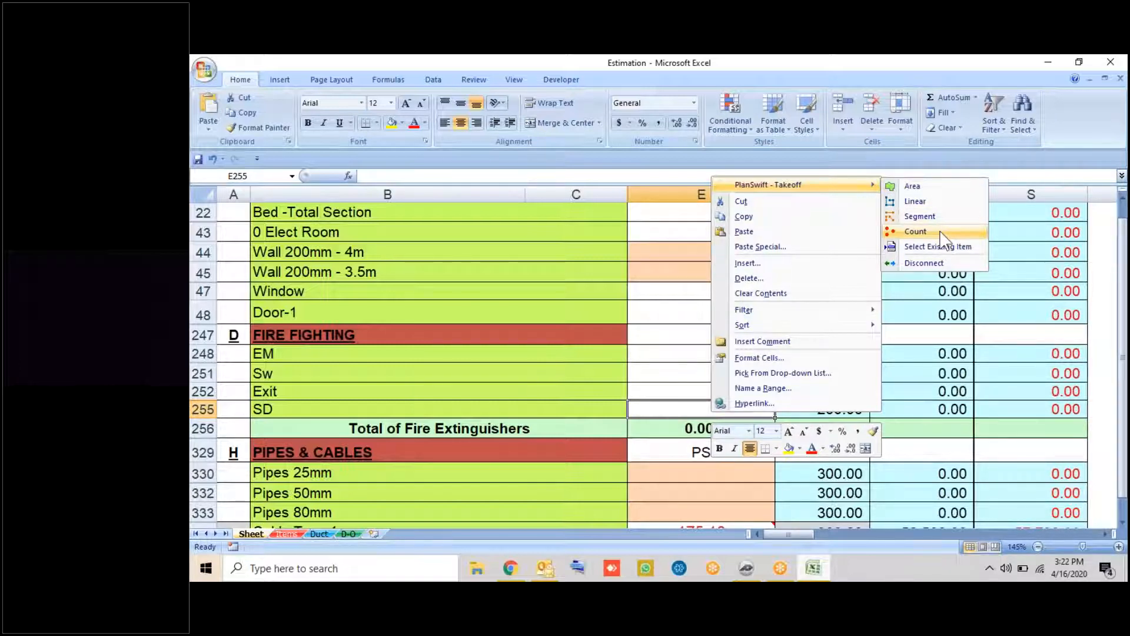
left_click(915, 232)
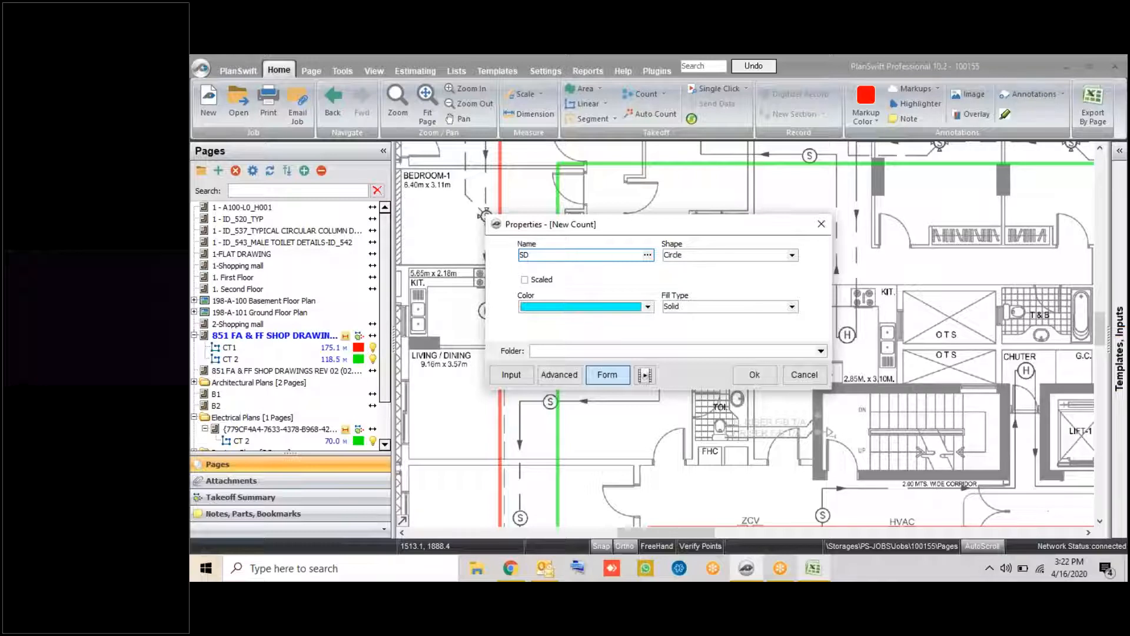
left_click(792, 256)
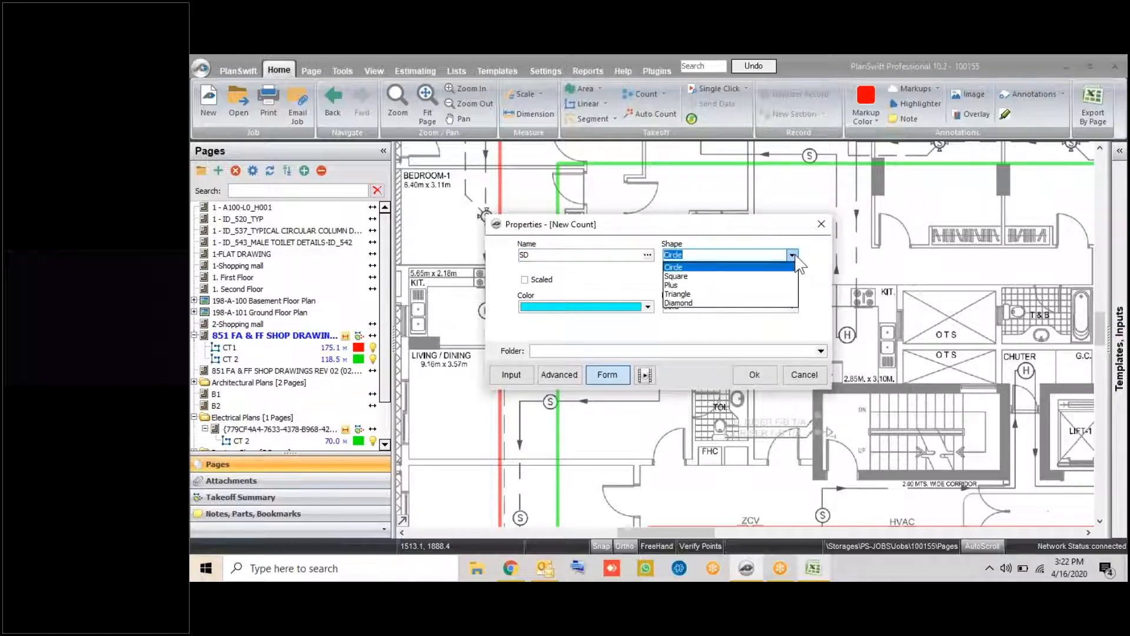
left_click(794, 265)
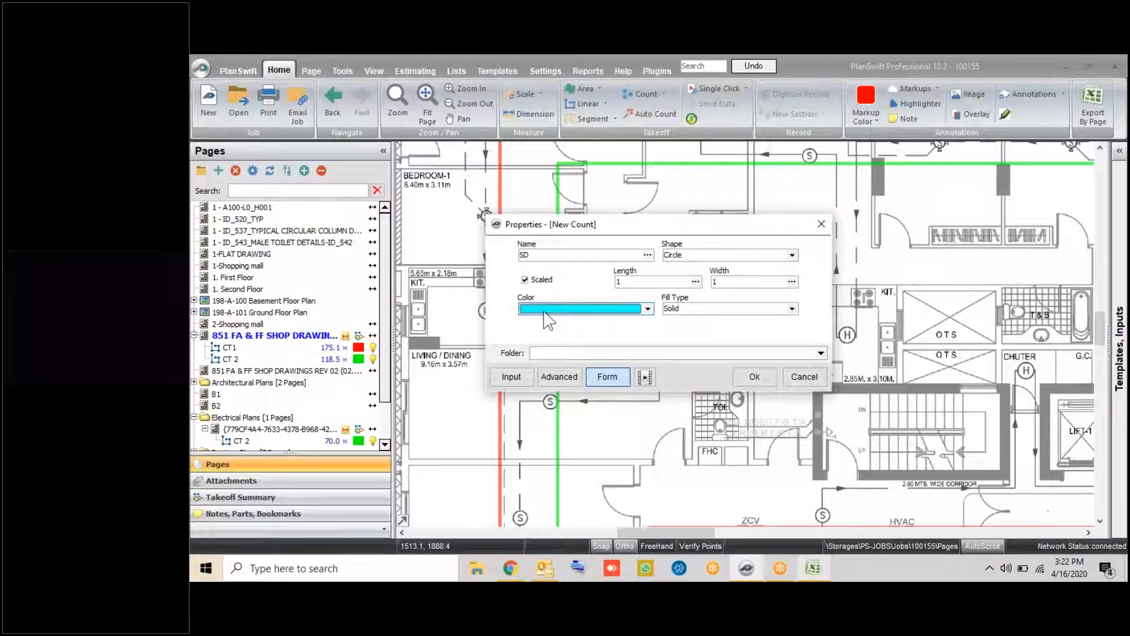
left_click(537, 308)
left_click(589, 353)
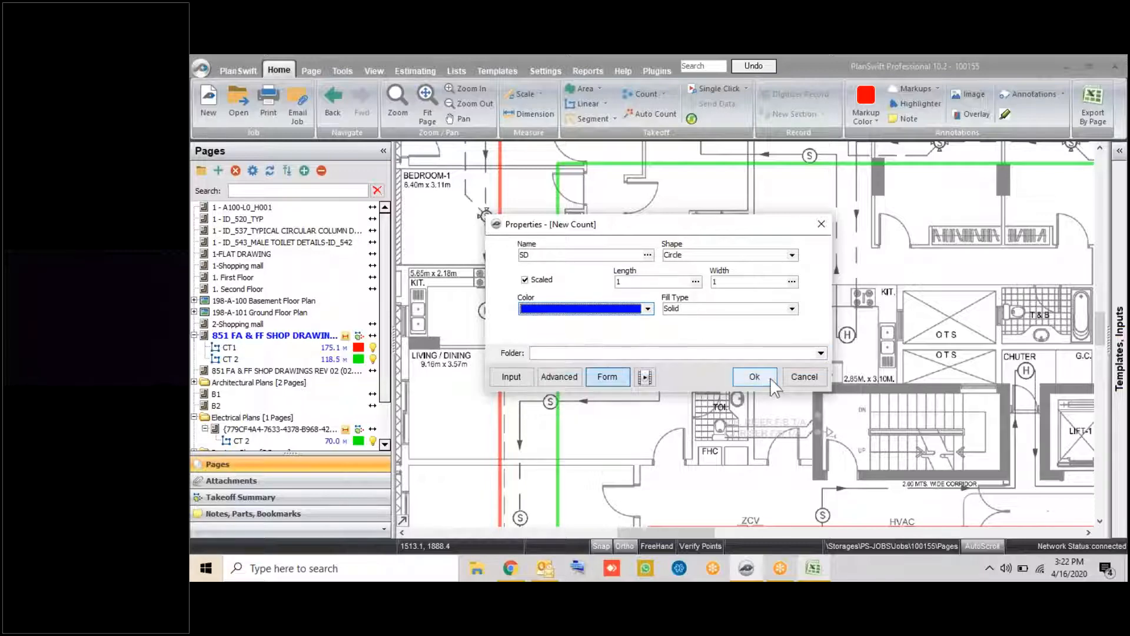
left_click(755, 377)
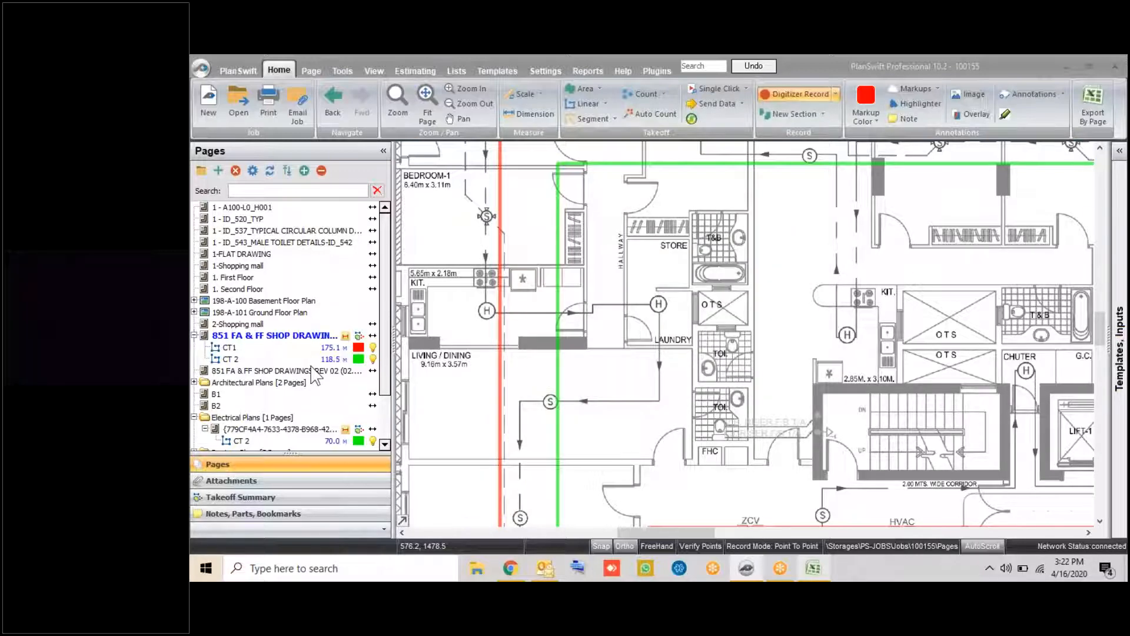
Place seven SD count markers on the S symbols from the left living/dining rooms through the lift corridor to the ELECT. and TEL. rooms
left_click(291, 347)
left_click(230, 383)
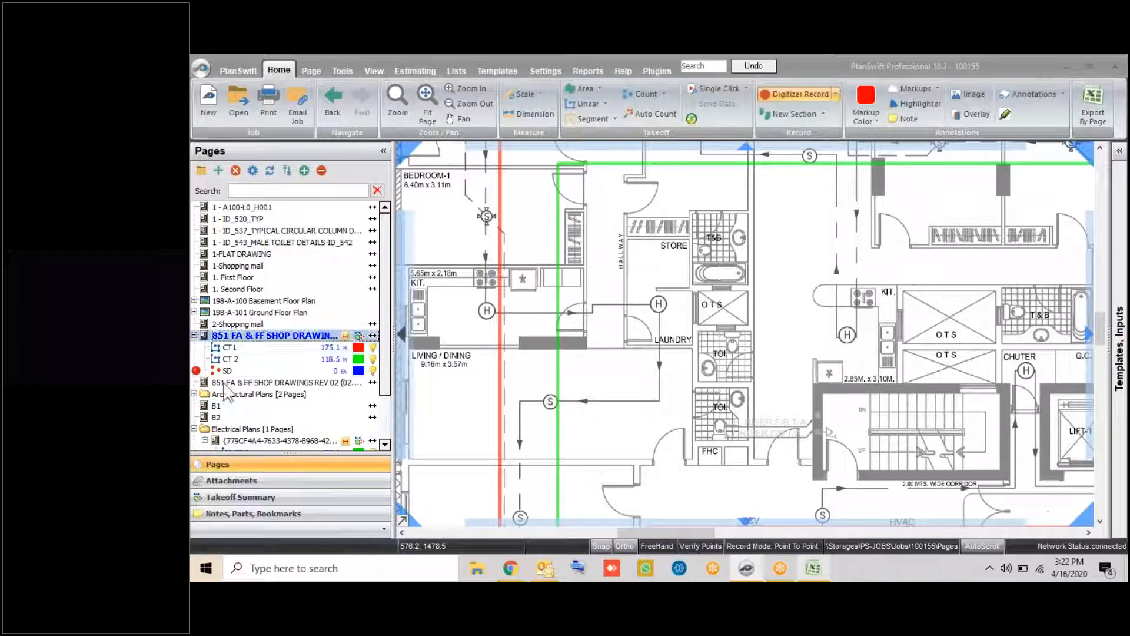
left_click(550, 402)
scroll(724, 262, "down", 2)
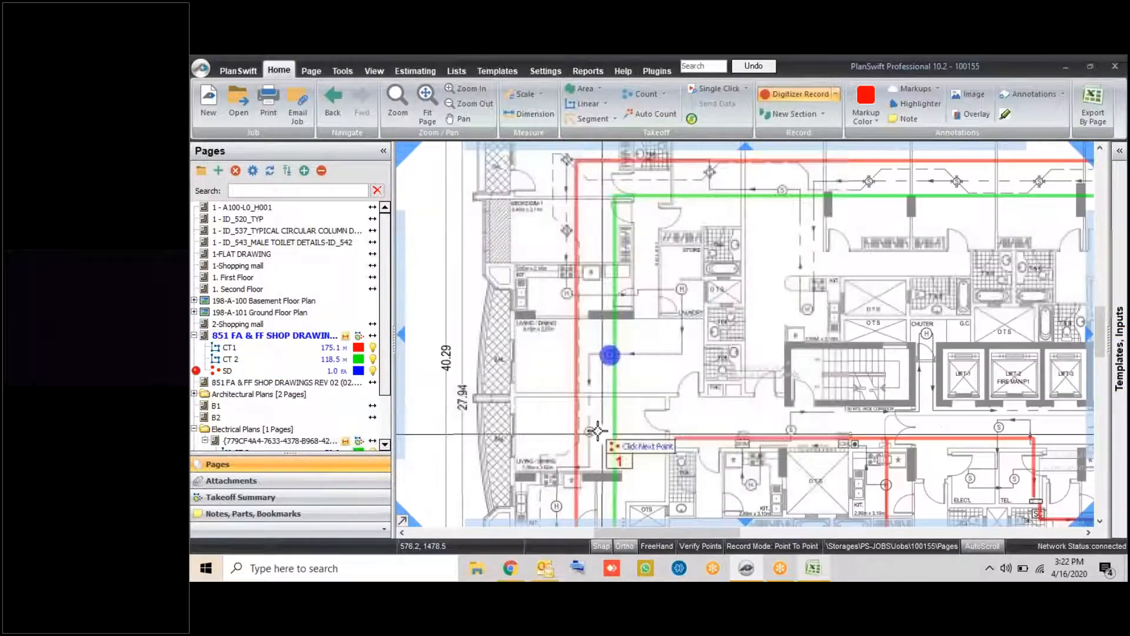
left_click(590, 432)
left_click(789, 430)
left_click(1002, 428)
left_click(1013, 480)
left_click(967, 480)
left_click(884, 483)
Add four SD count markers on the S symbols along the plan's lower row of living/dining rooms and bedrooms
left_click_drag(739, 500, 682, 206)
left_click(651, 296)
scroll(651, 296, "up", 3)
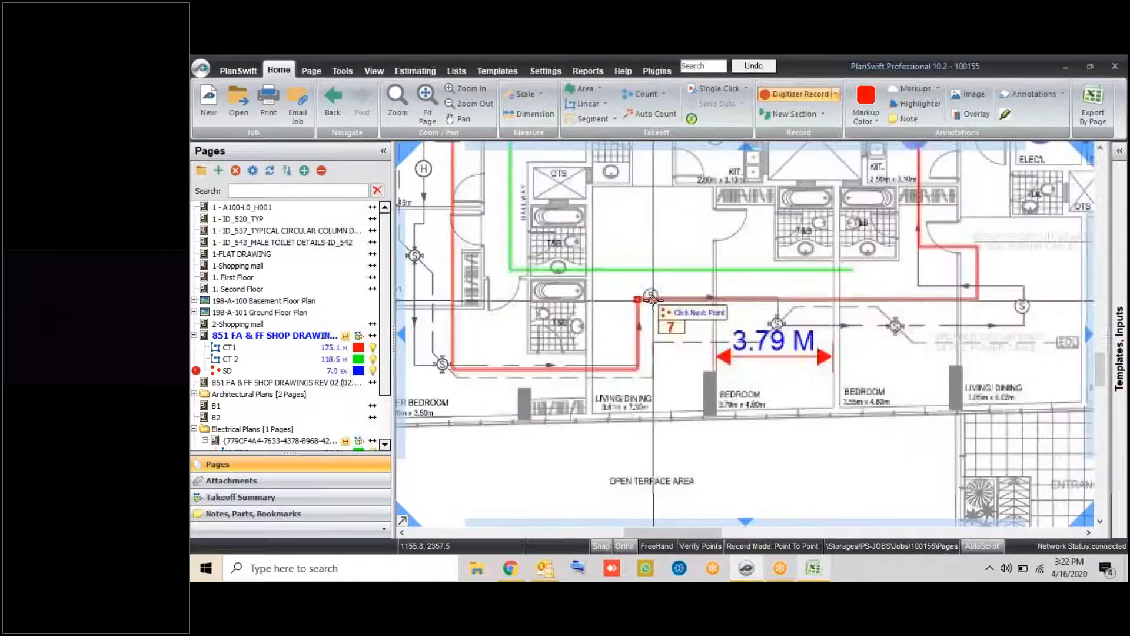
scroll(725, 320, "down", 3)
left_click_drag(907, 330, 689, 346)
left_click(724, 335)
scroll(810, 346, "up", 5)
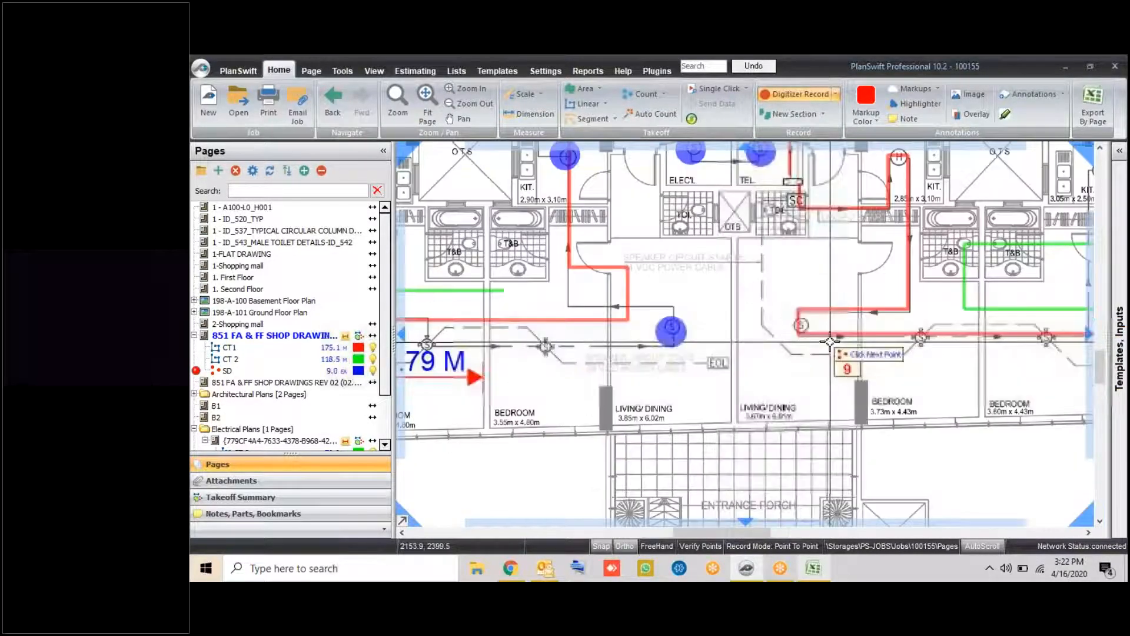
left_click(784, 312)
scroll(784, 312, "down", 5)
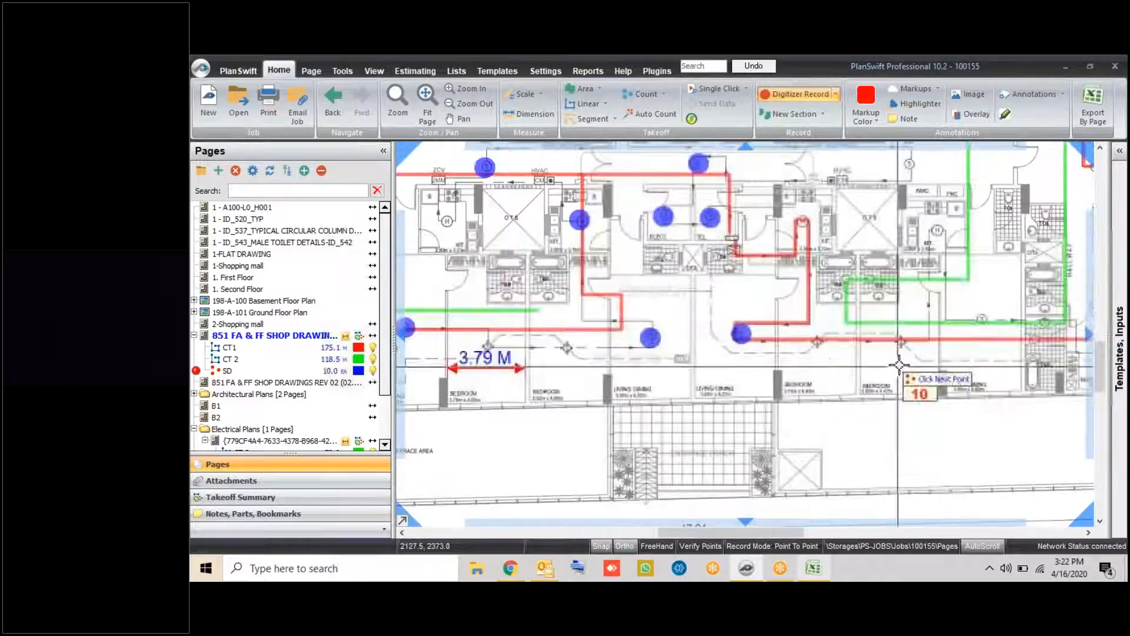
left_click(983, 319)
Add four SD count markers in the plan's right-hand living/dining rooms and along its upper bedroom row, and stop recording
left_click_drag(1006, 253, 815, 382)
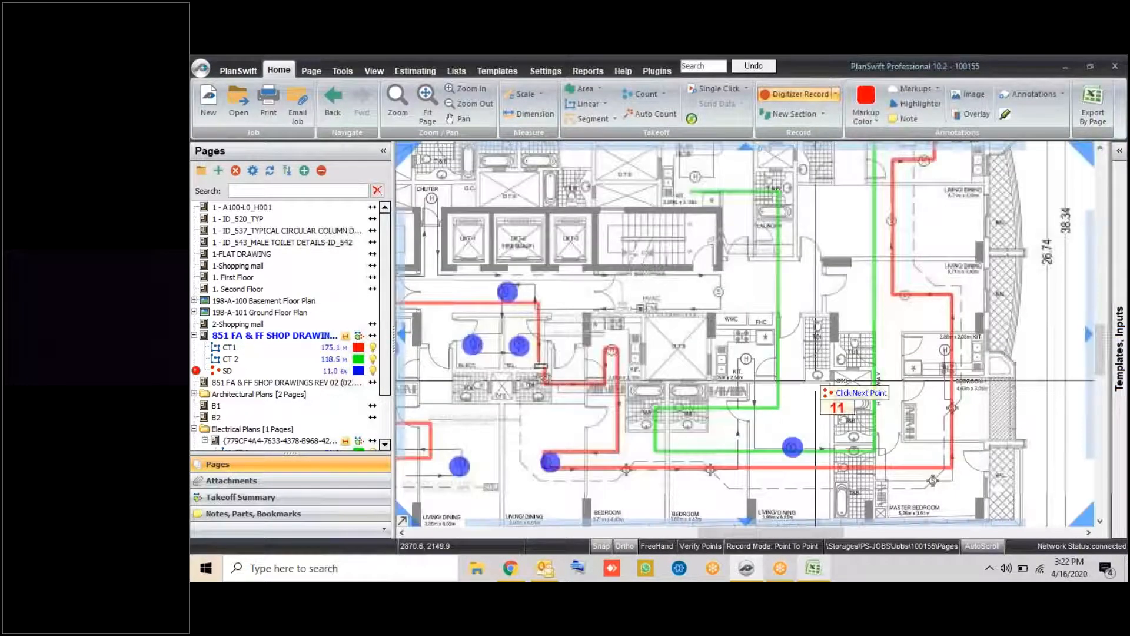
scroll(919, 294, "up", 5)
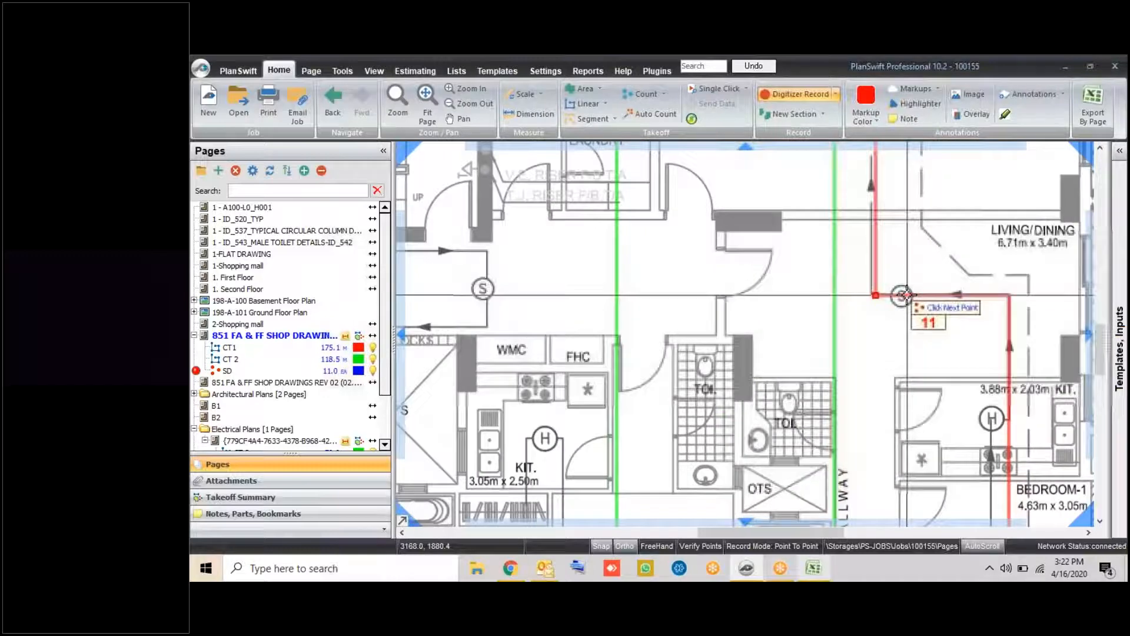
left_click(893, 222)
scroll(871, 284, "down", 5)
left_click(850, 291)
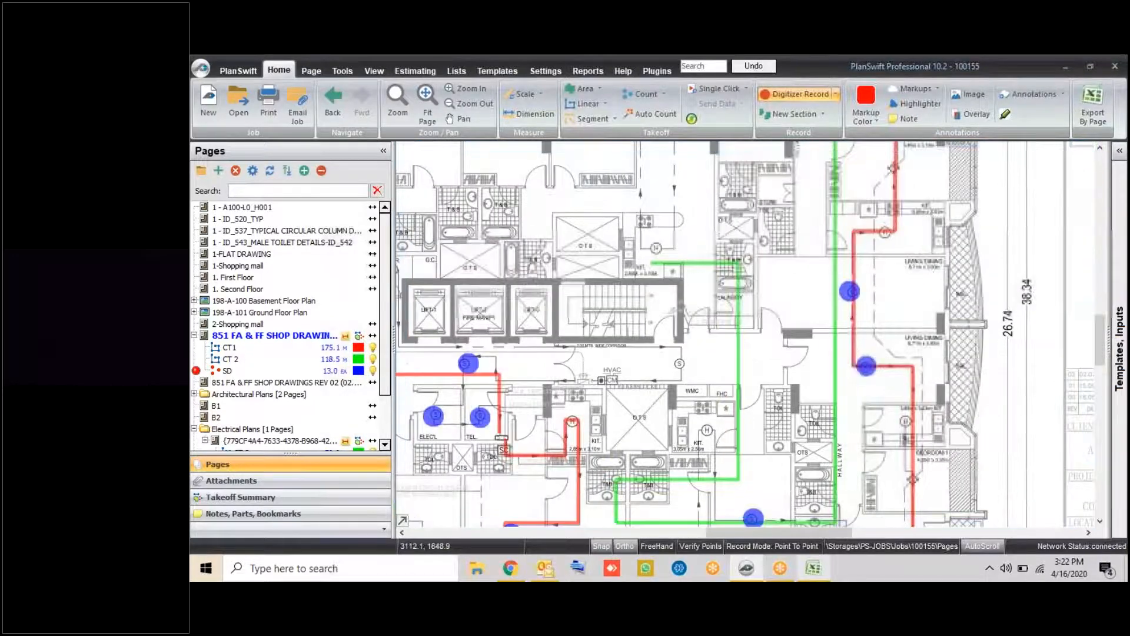
left_click_drag(821, 248, 867, 382)
left_click(719, 247)
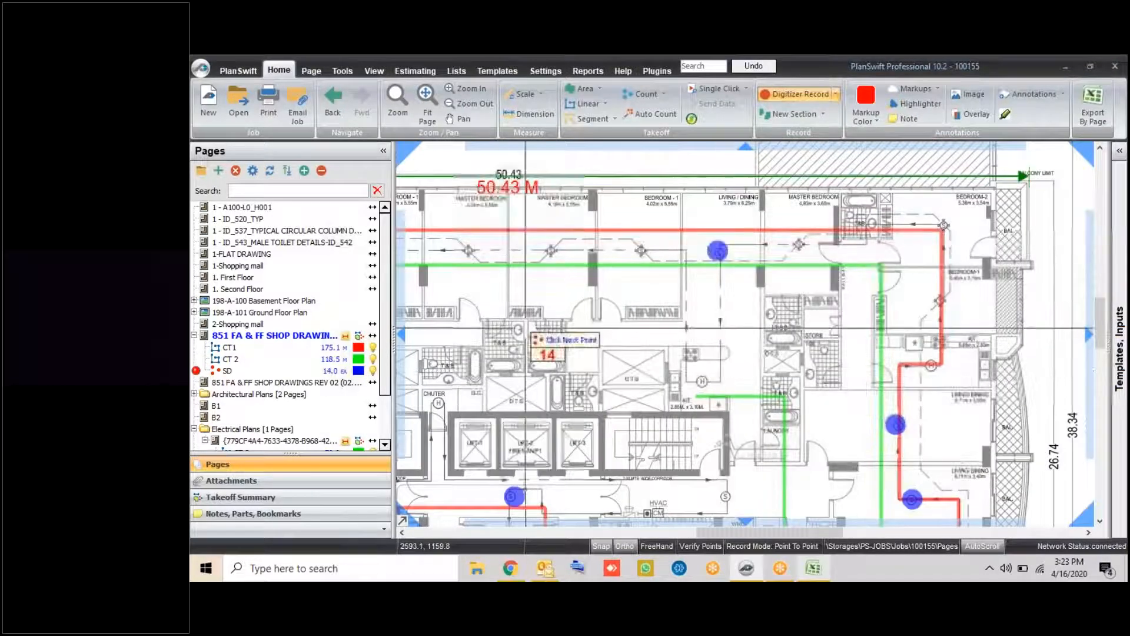
left_click_drag(542, 265, 737, 235)
left_click(487, 228)
right_click(625, 274)
left_click(653, 300)
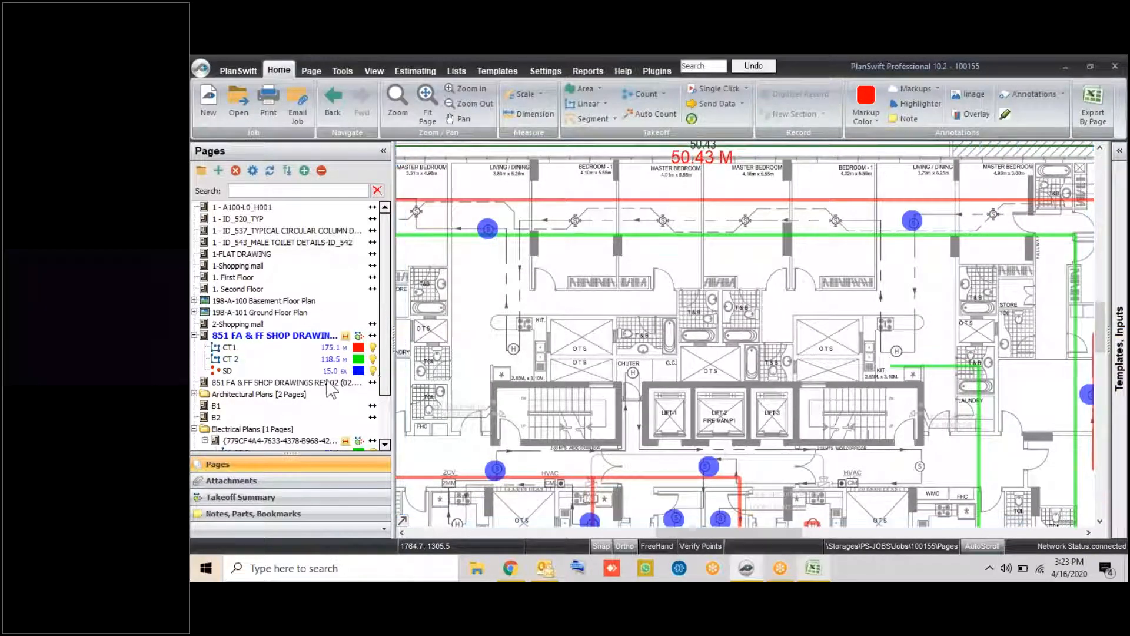
Check the linked SD quantity and the Total of Fire Extinguishers in the Excel estimation sheet, and return to PlanSwift
left_click_drag(496, 335, 655, 286)
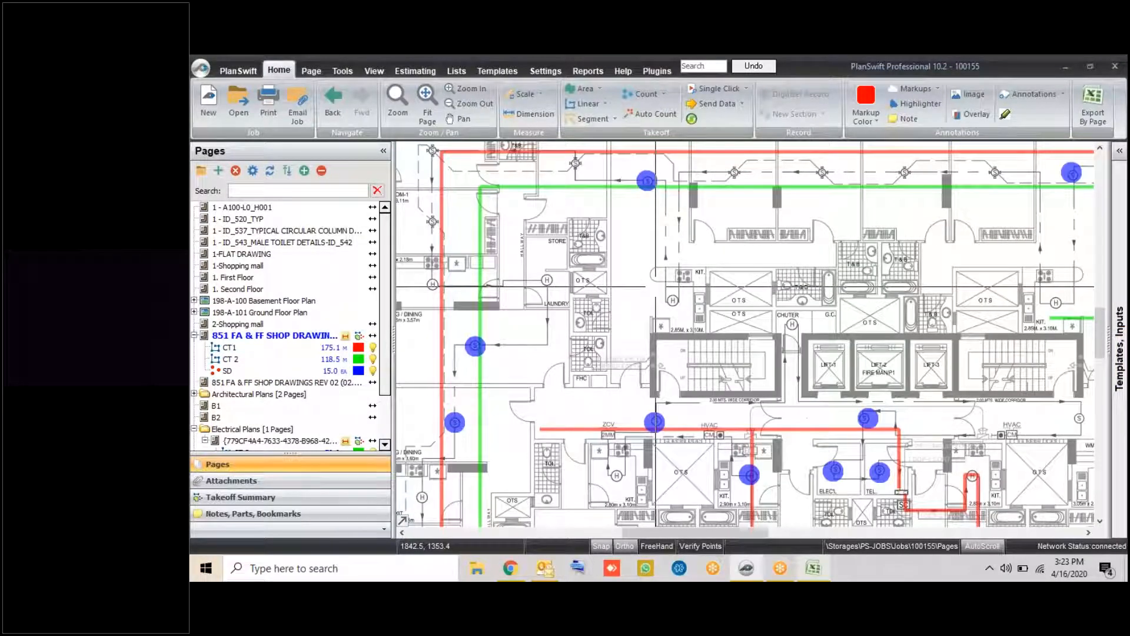
key("alt+Tab")
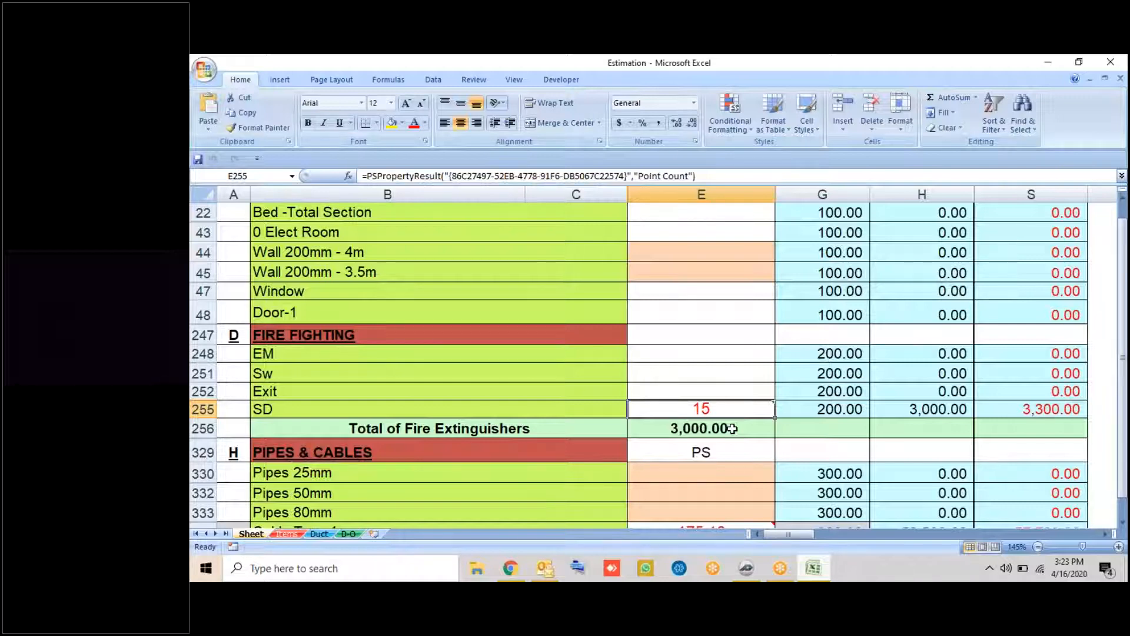
left_click(746, 567)
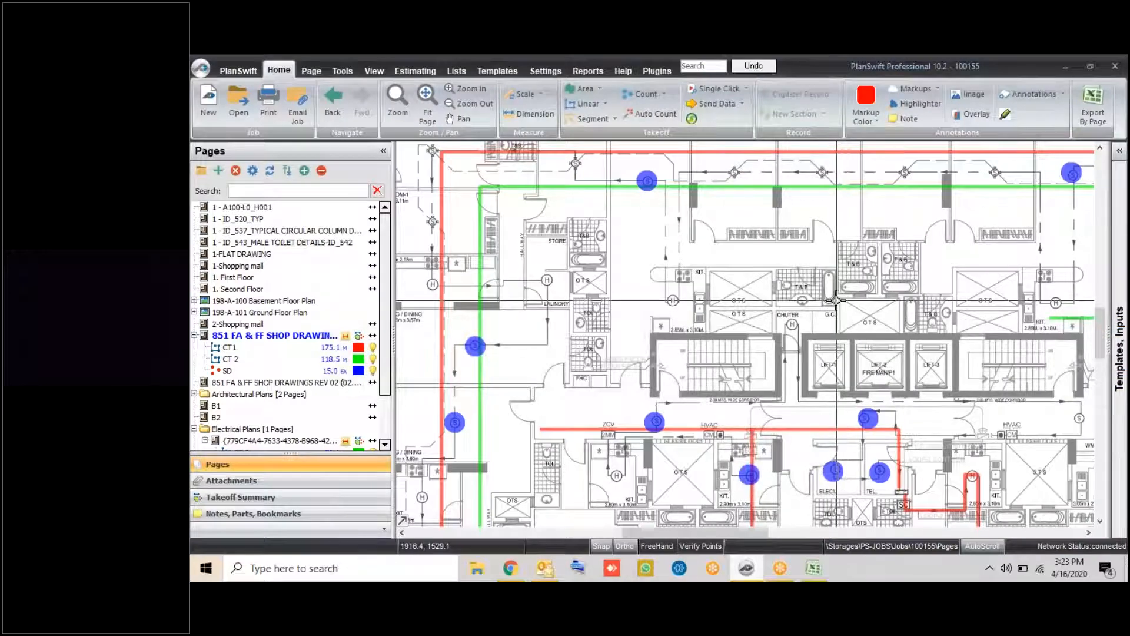
Resume recording the SD count and add three markers on the S symbols around the plan's upper-left bedrooms
left_click(197, 371)
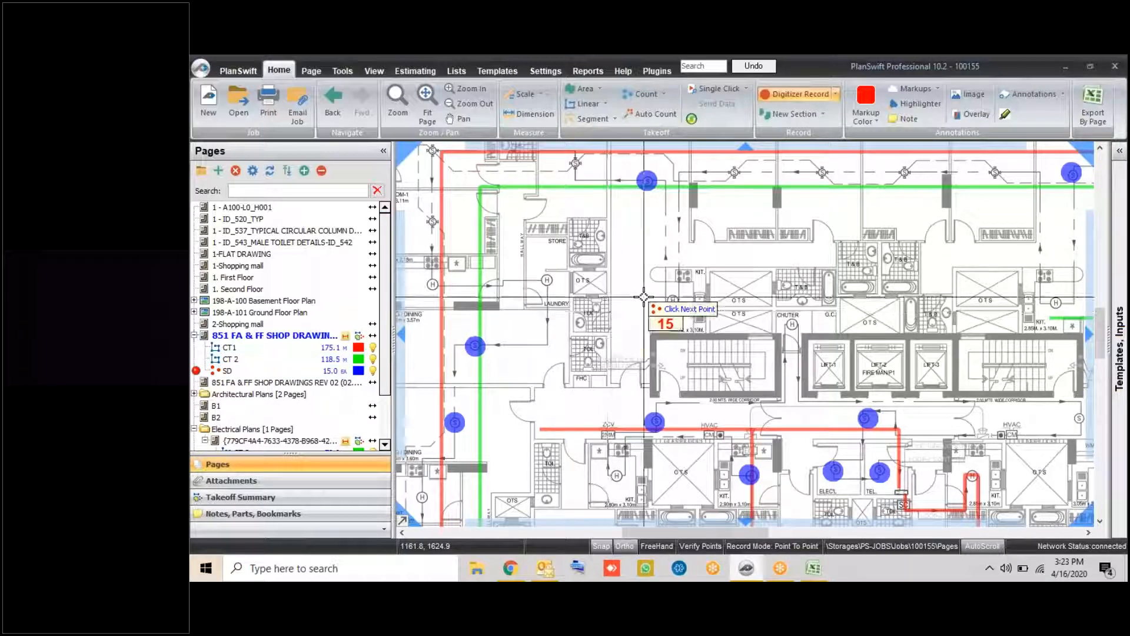
scroll(644, 297, "down", 2)
scroll(523, 216, "up", 5)
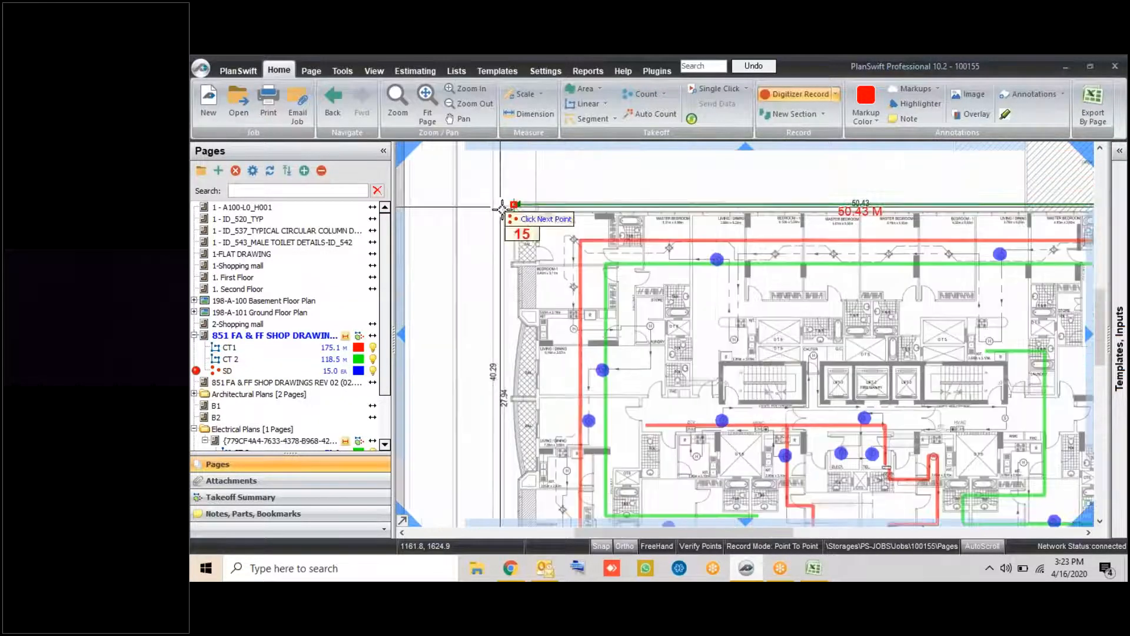
left_click(650, 253)
left_click(663, 410)
scroll(523, 272, "down", 2)
left_click(827, 278)
left_click_drag(705, 389, 679, 177)
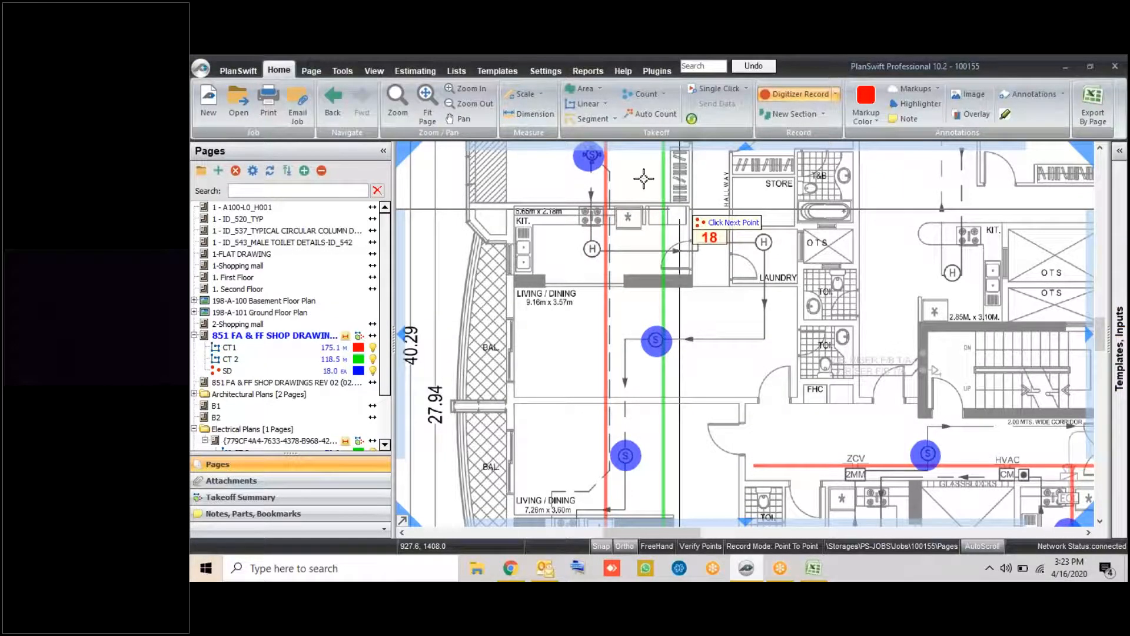
Add three SD count markers along the plan's lower row, in the left-hand master bedroom and in the bedrooms on either side of the entrance porch
scroll(644, 179, "down", 5)
scroll(618, 380, "up", 6)
left_click(564, 393)
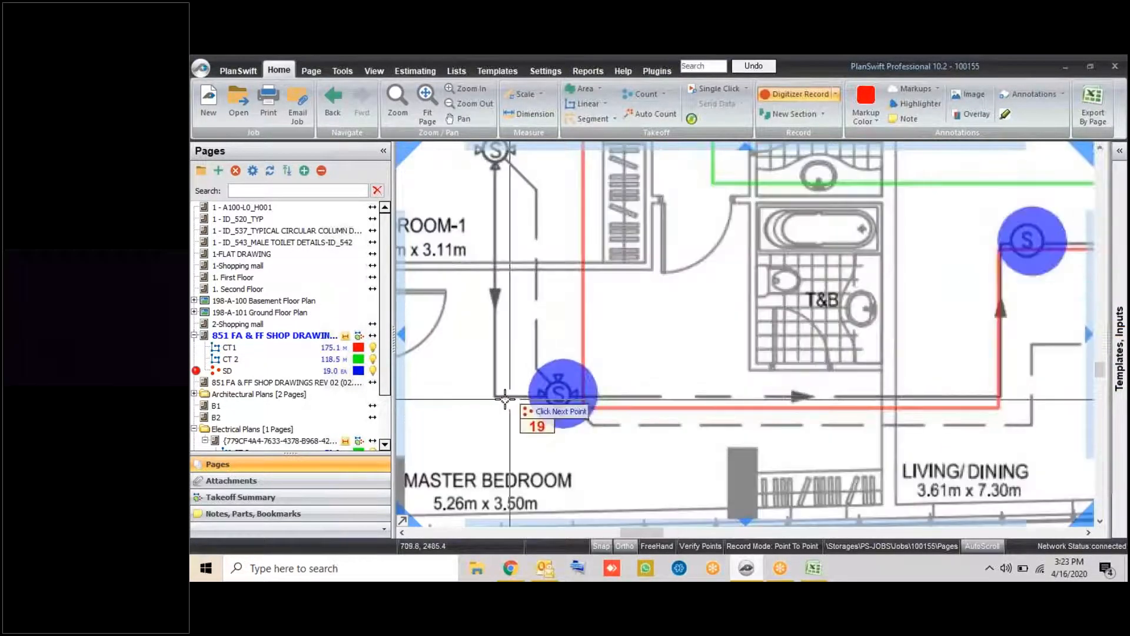
scroll(505, 399, "down", 3)
left_click(981, 359)
left_click_drag(981, 359, 563, 365)
left_click(941, 355)
right_click(749, 276)
left_click(777, 306)
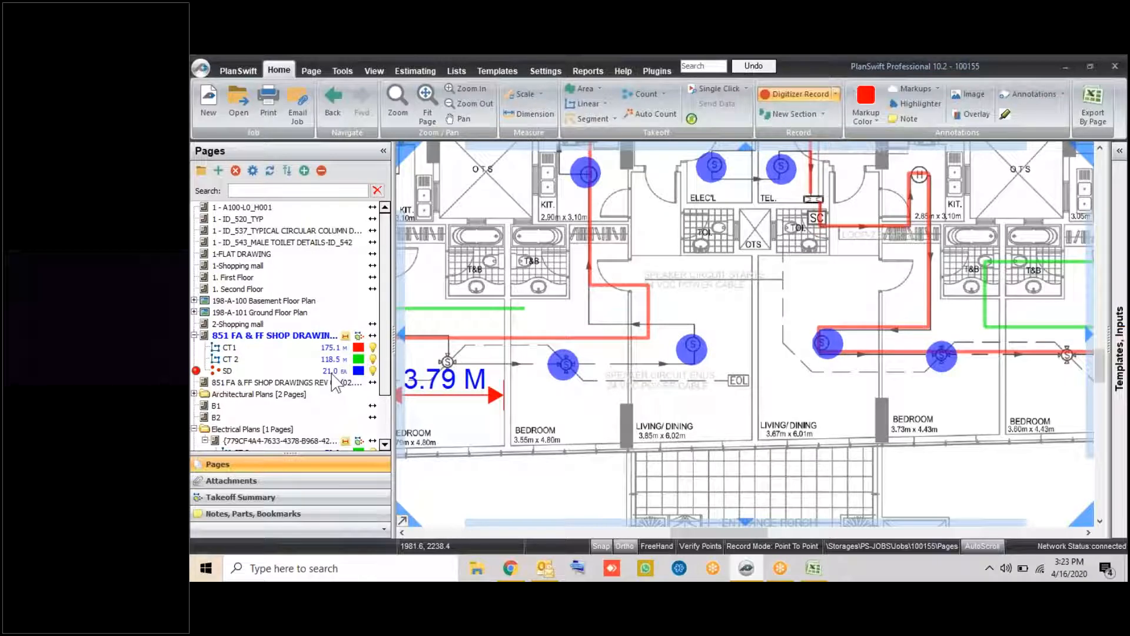
Check the linked SD quantity in the Excel sheet, and add an SD marker in PlanSwift in the 3.60m x 4.43m bedroom of the lower row
left_click(813, 569)
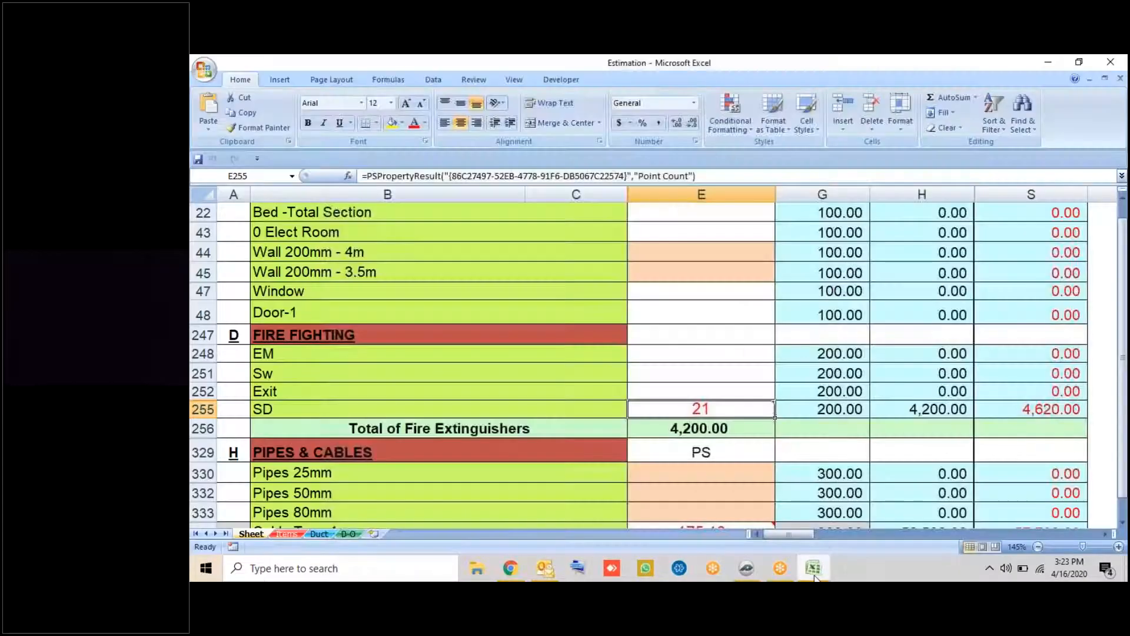
key("alt+Tab")
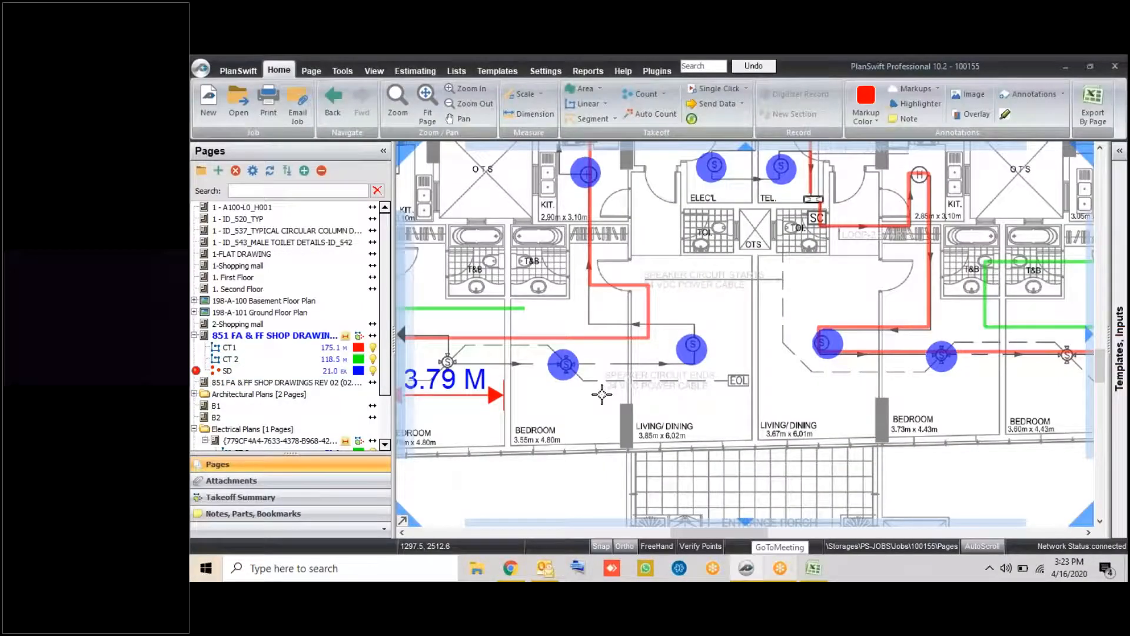
scroll(602, 394, "down", 1)
scroll(929, 383, "up", 1)
left_click(903, 360)
Stop the SD recording and shorten CT 2 by moving its upper free end onto the vertical run near the right-hand laundry
scroll(908, 301, "down", 1)
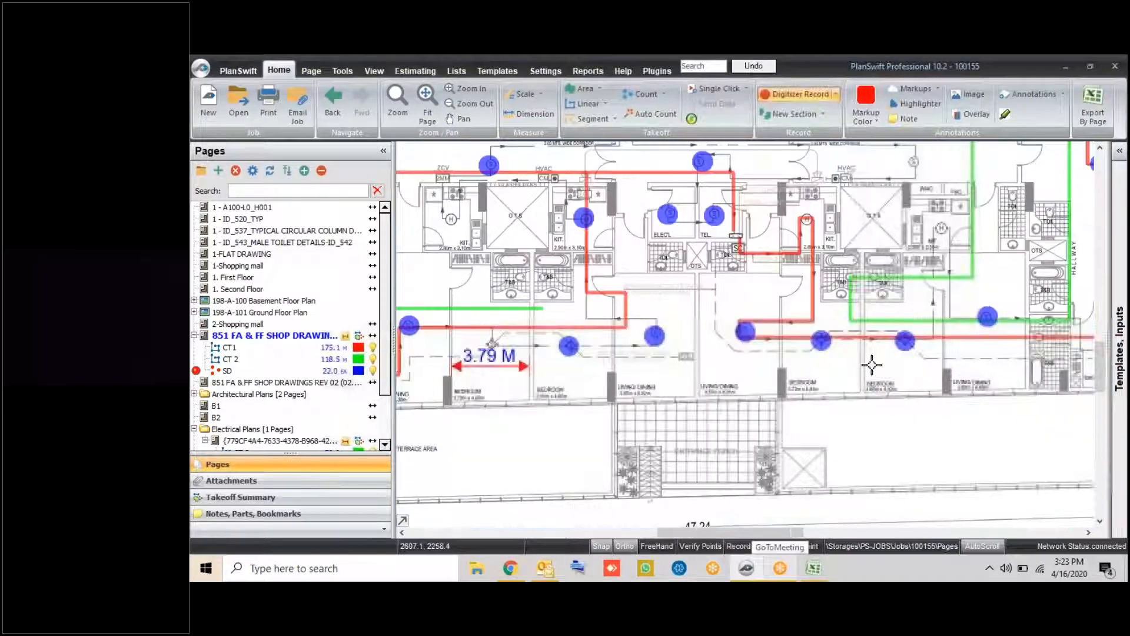
scroll(871, 365, "down", 1)
scroll(886, 209, "up", 2)
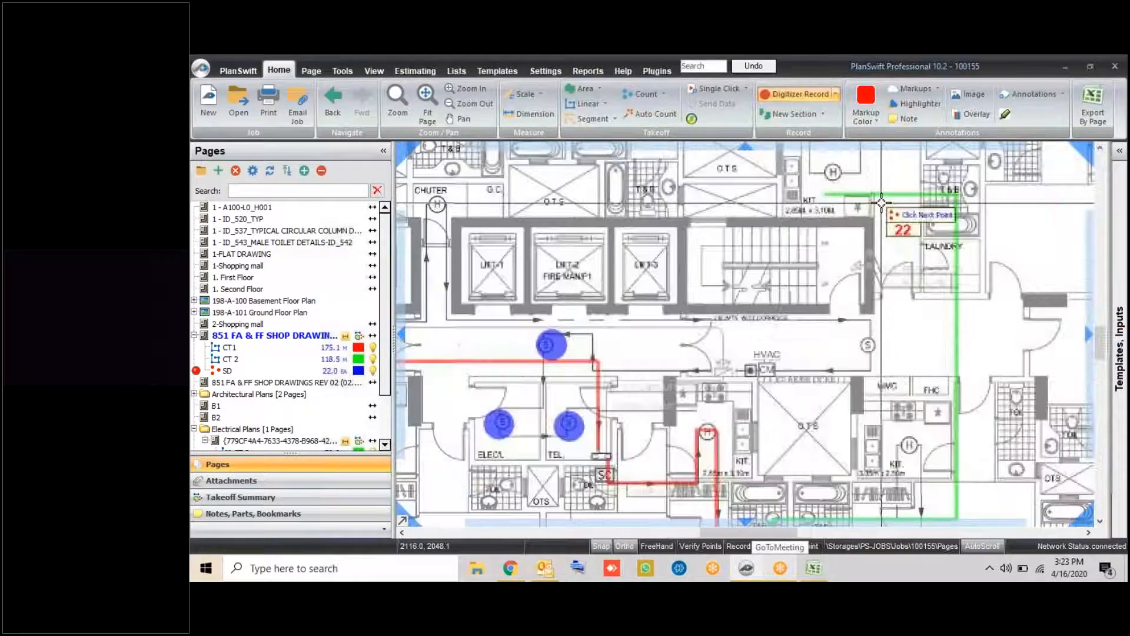
left_click_drag(865, 208, 824, 359)
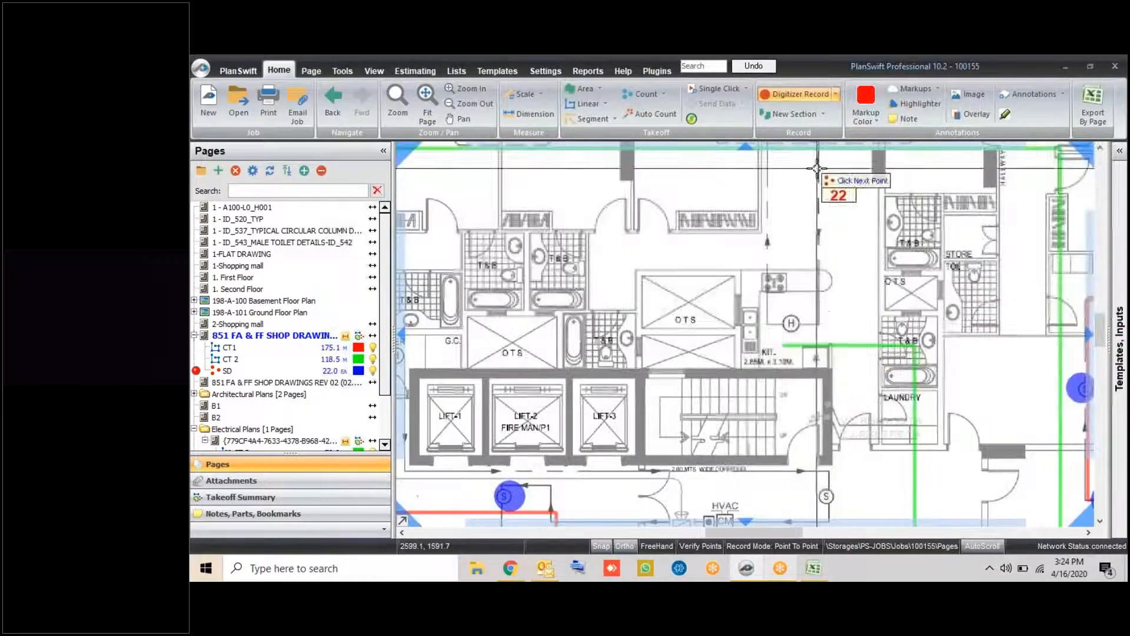
right_click(808, 290)
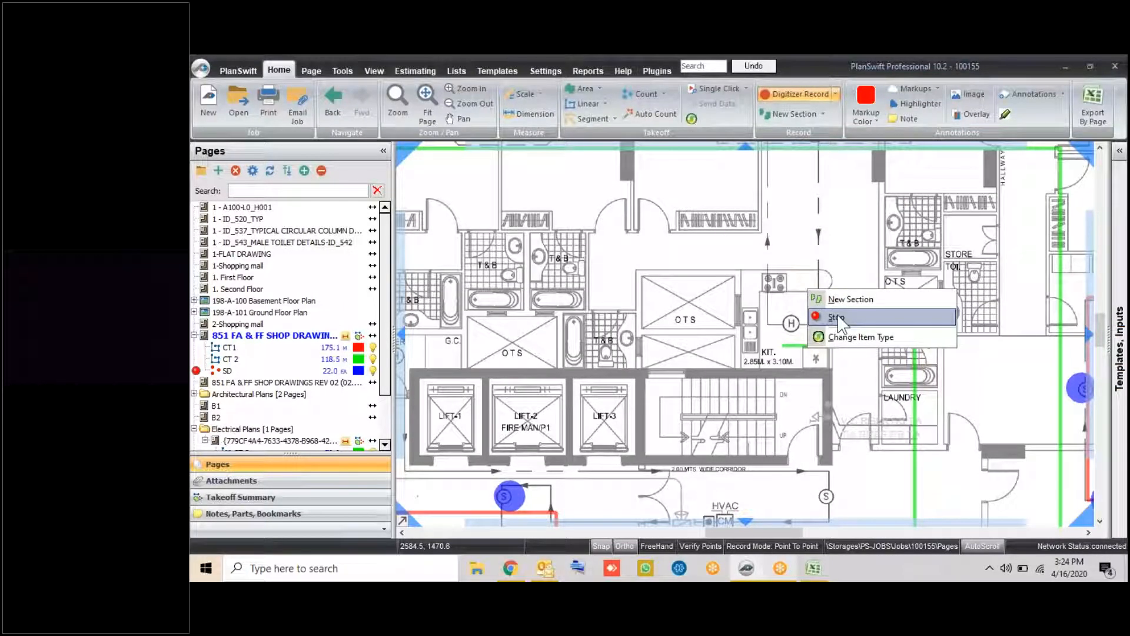
left_click(836, 318)
left_click(865, 344)
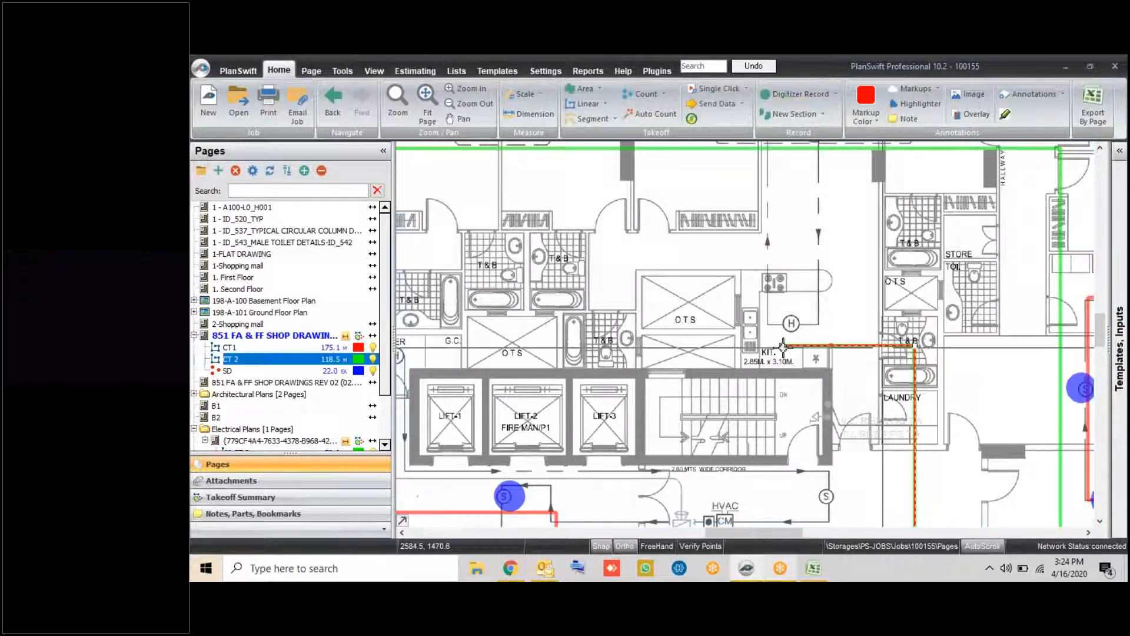
left_click_drag(869, 343, 914, 345)
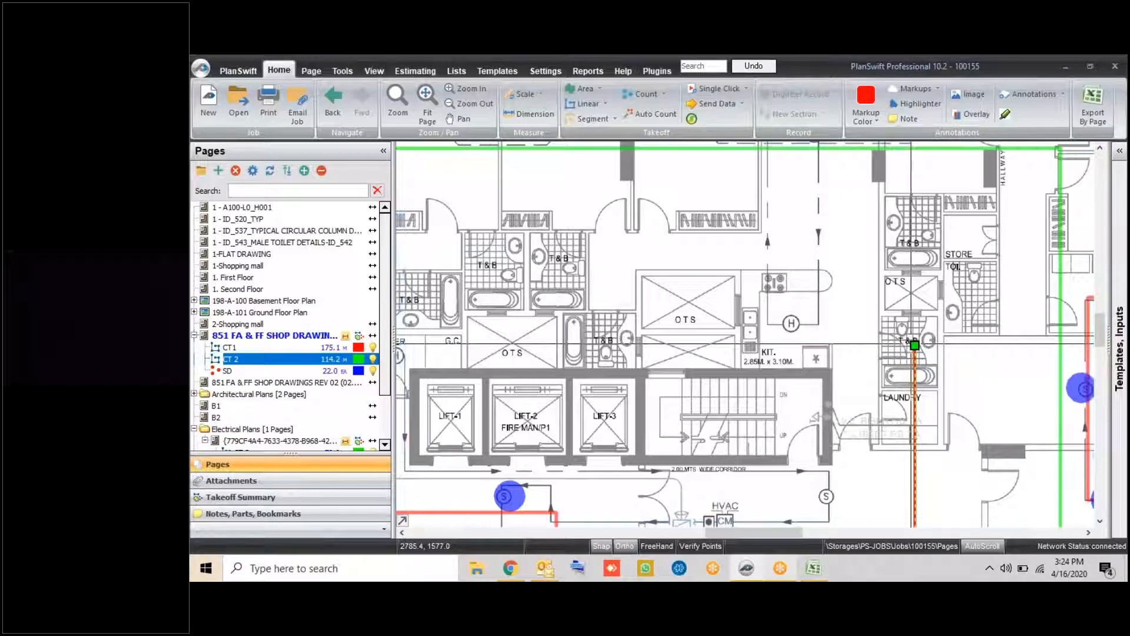
left_click(736, 316)
Resume the SD count, mark the S symbol in the corridor below the right staircase, and check the linked quantity in Excel
left_click(202, 369)
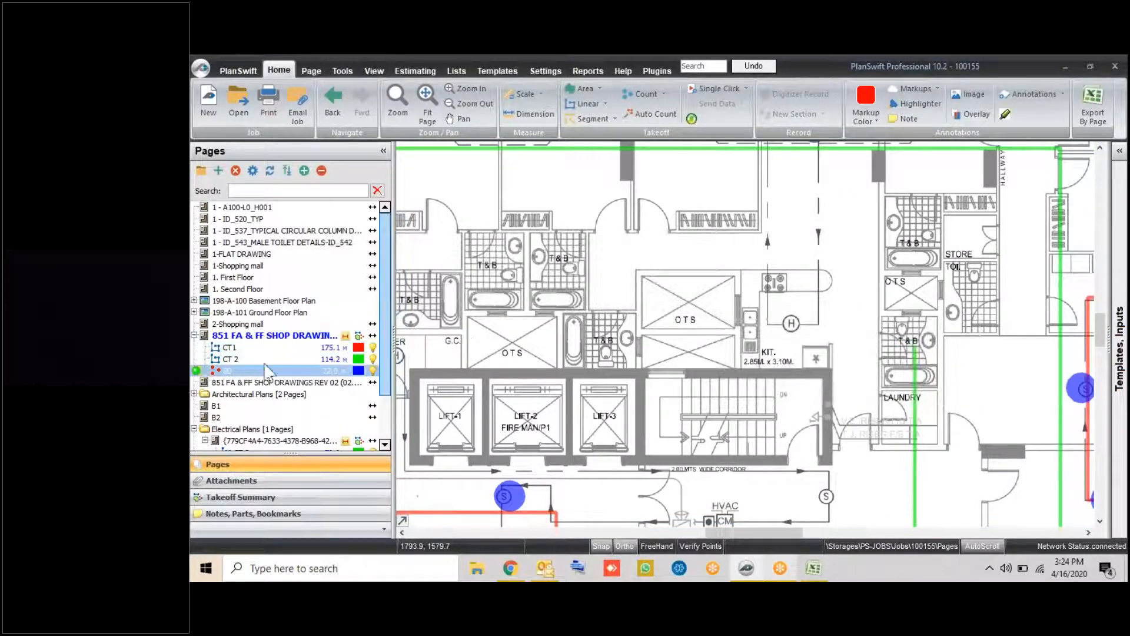
double_click(200, 371)
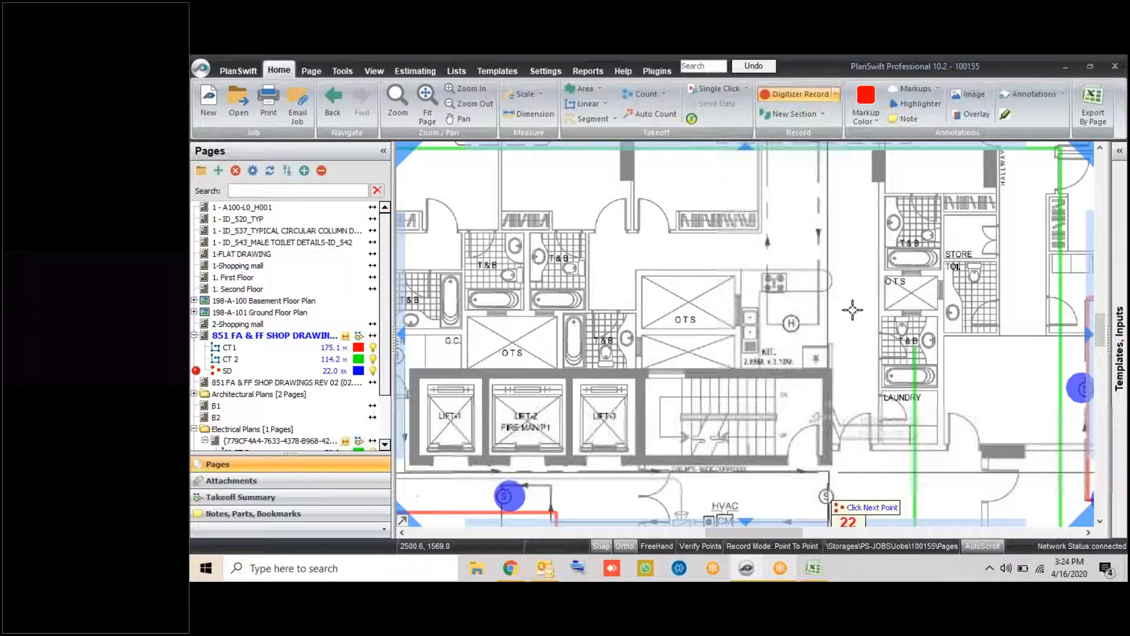
left_click(826, 496)
scroll(853, 310, "down", 2)
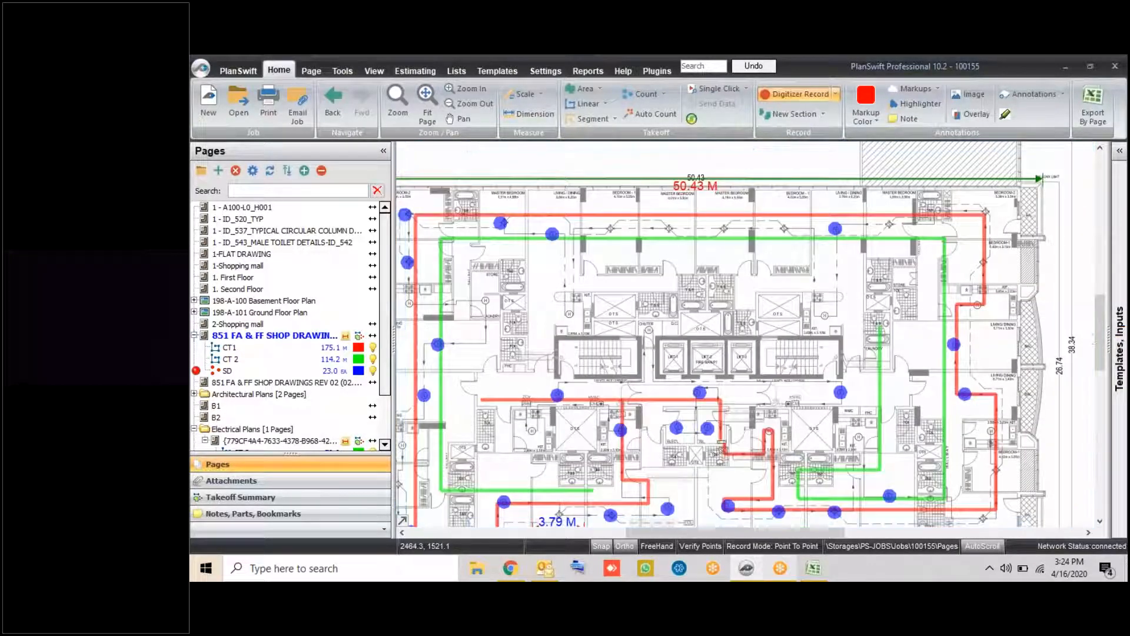
left_click(815, 569)
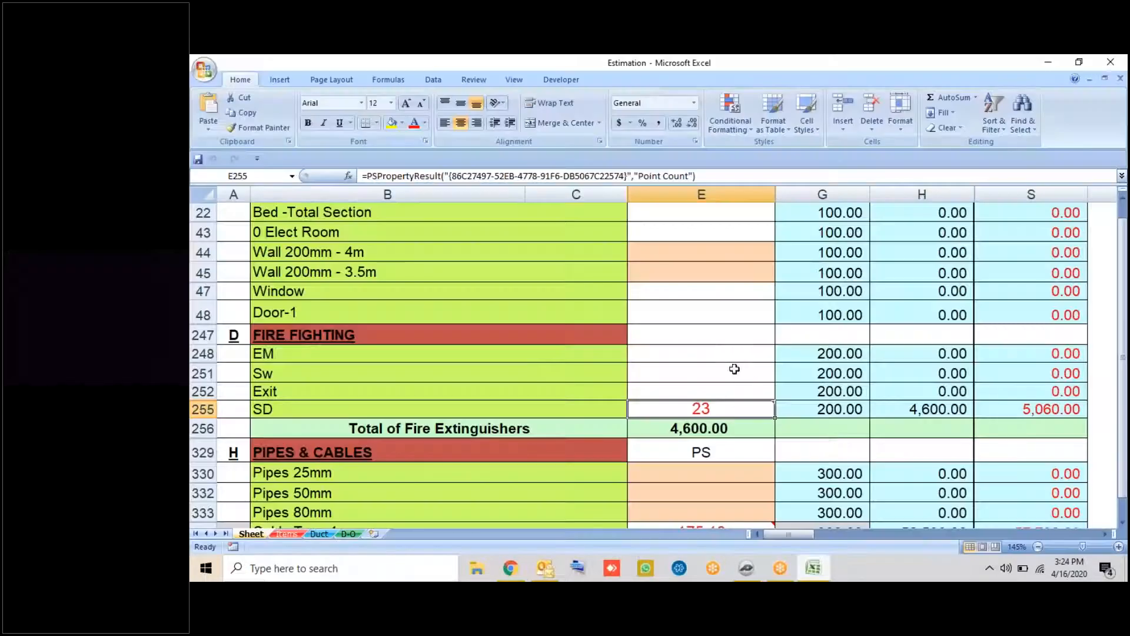
Link the EM quantity cell E248 to a new PlanSwift count takeoff with scaled magenta Square markers
right_click(719, 357)
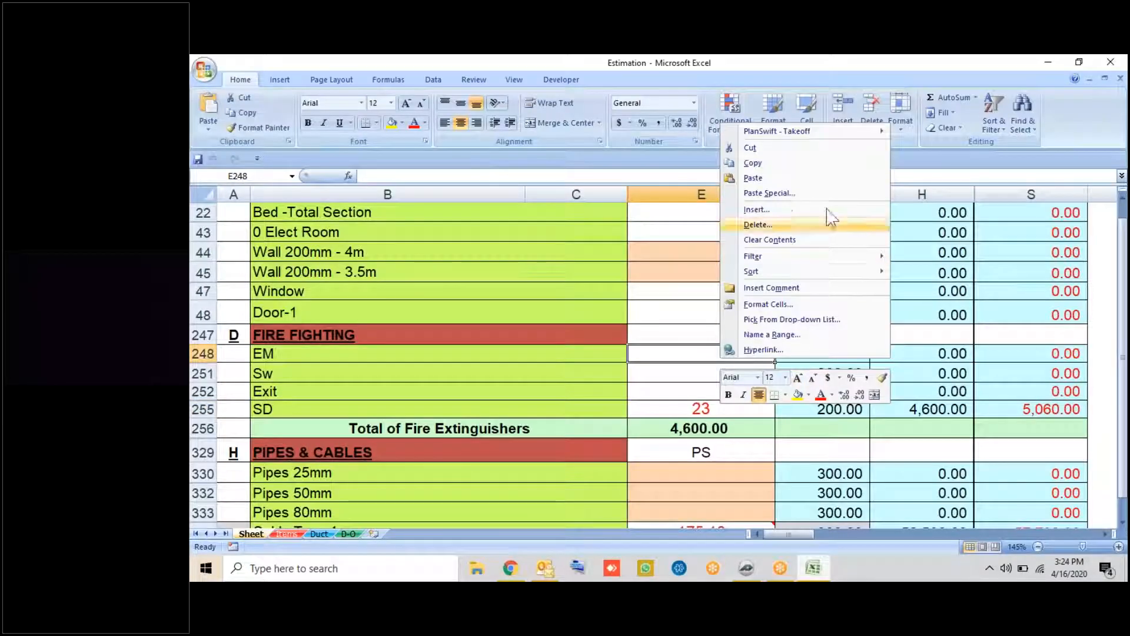
mouse_move(850, 133)
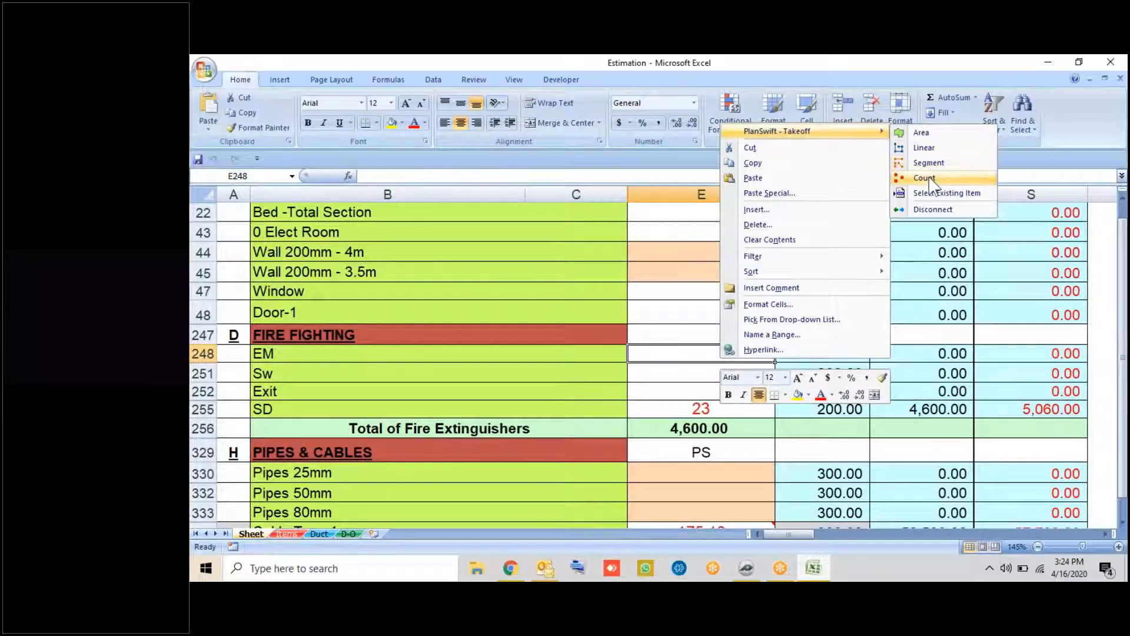
left_click(929, 178)
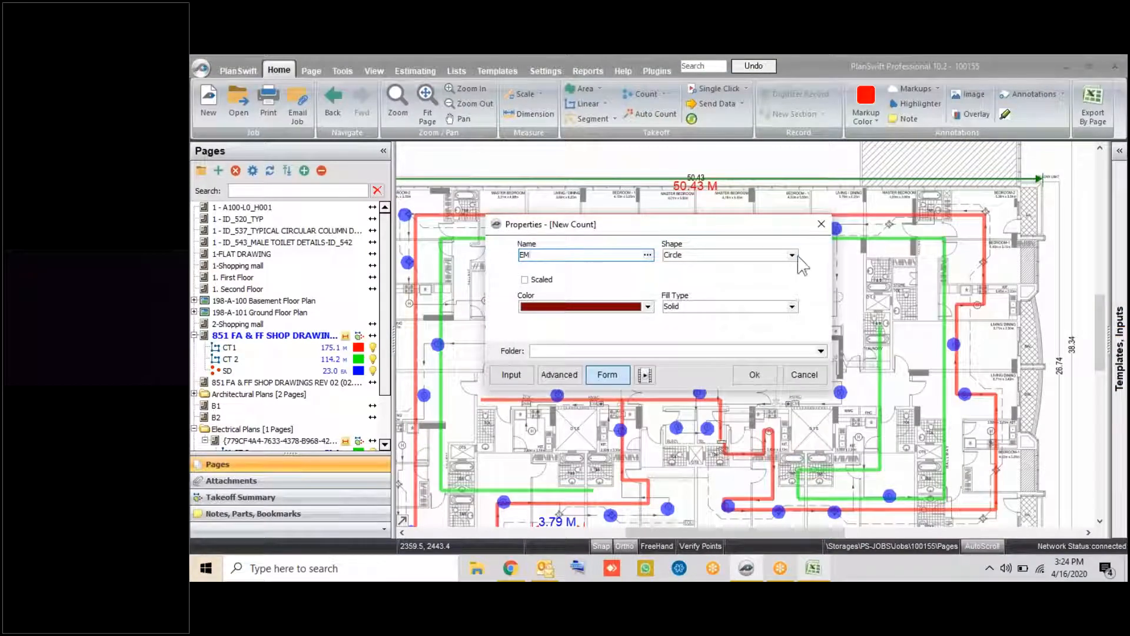
left_click(792, 254)
left_click(725, 276)
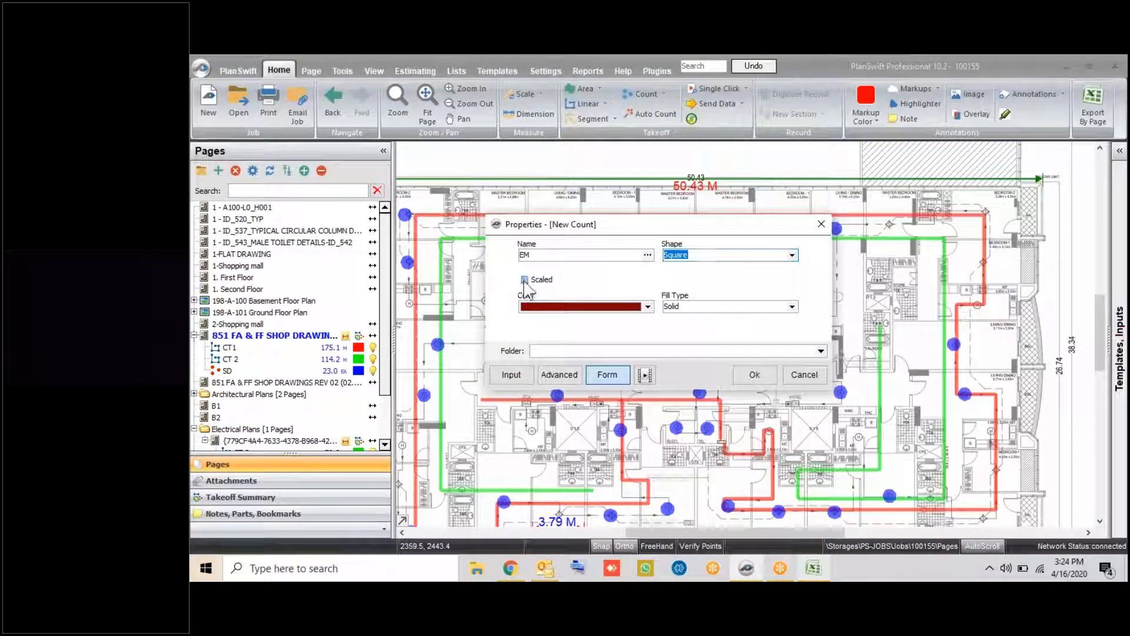
left_click(792, 256)
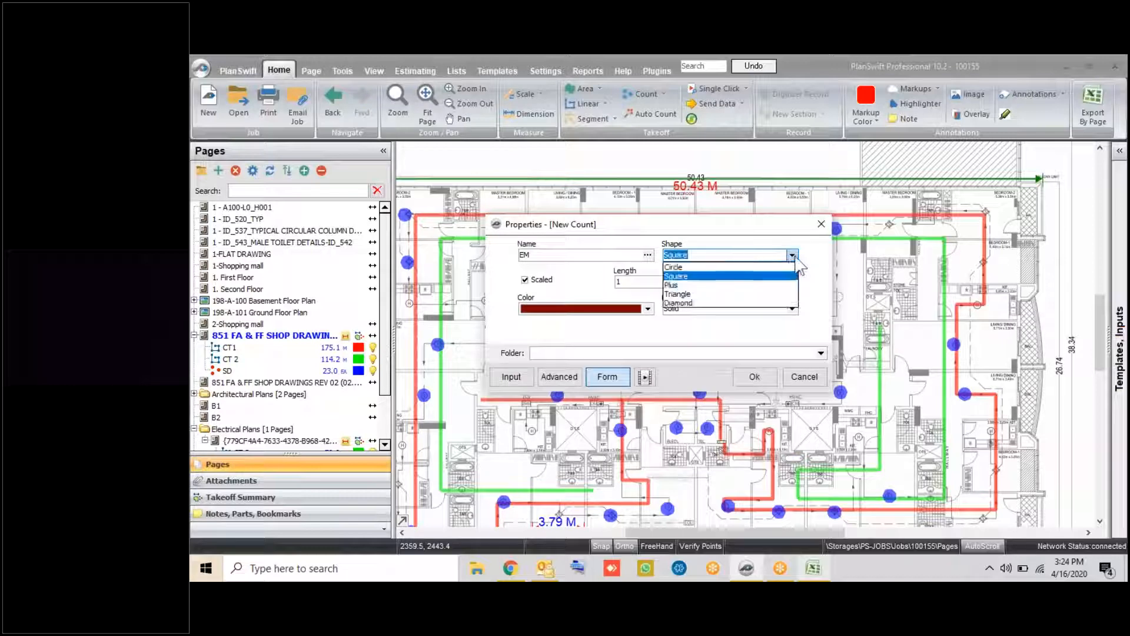
left_click(794, 255)
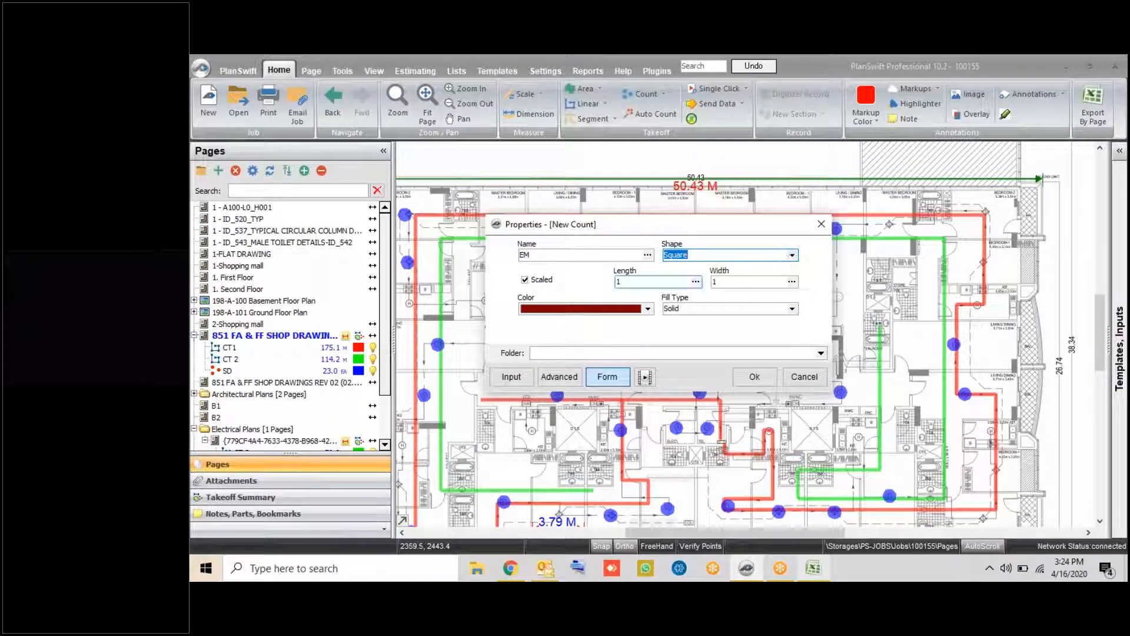
left_click(579, 309)
left_click(528, 377)
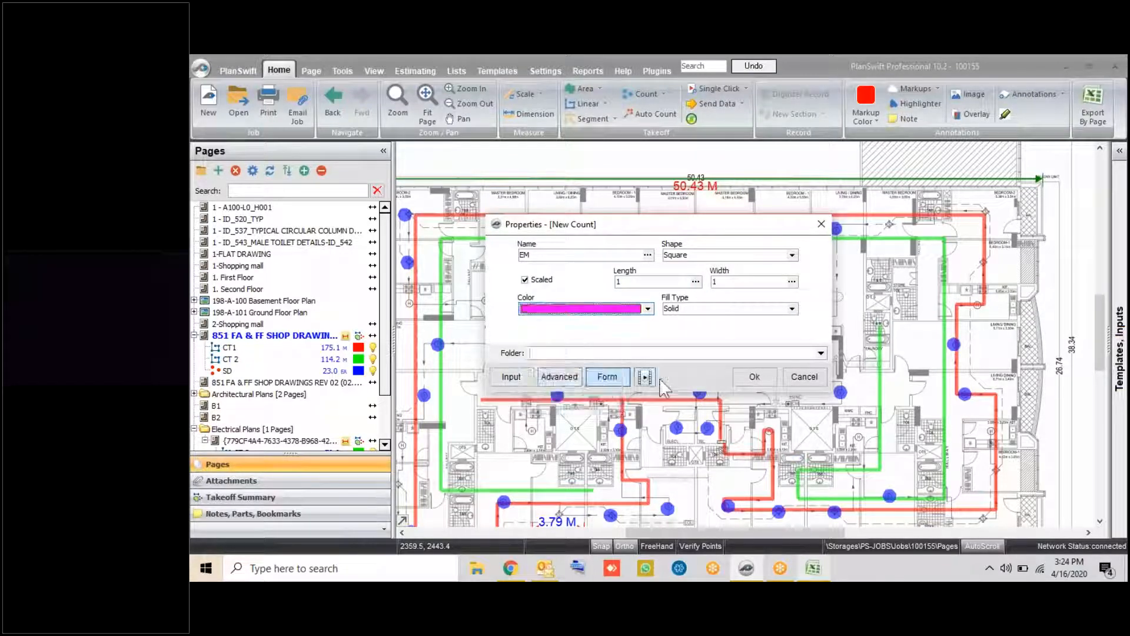
left_click(753, 376)
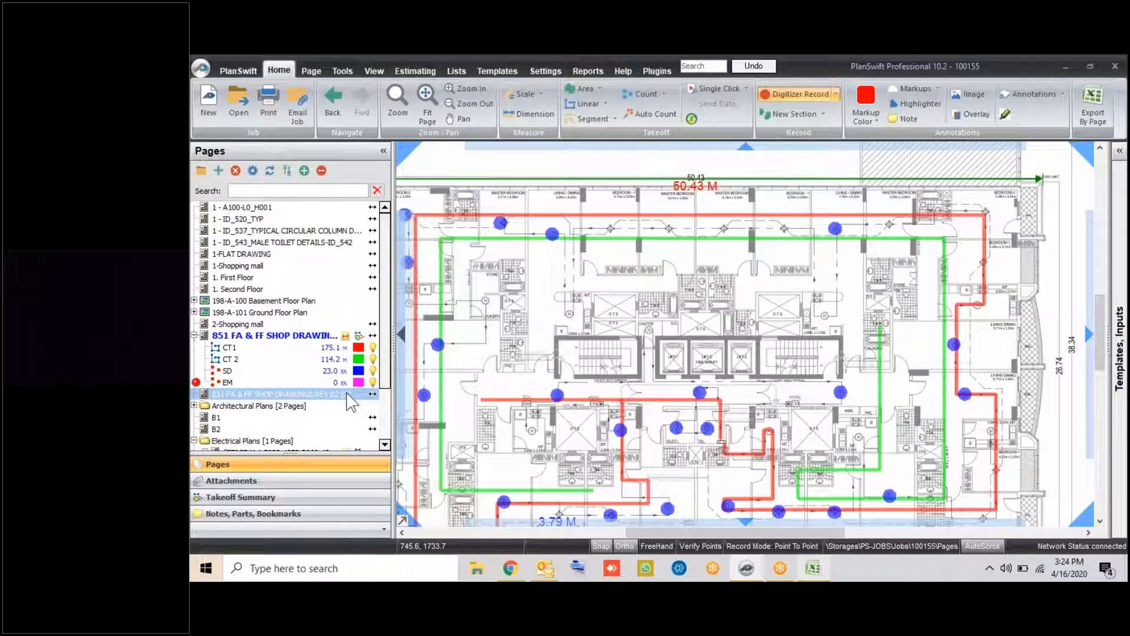
Place three EM count markers along the lift corridor, each beside an existing SD marker
scroll(579, 399, "up", 2)
left_click(579, 399)
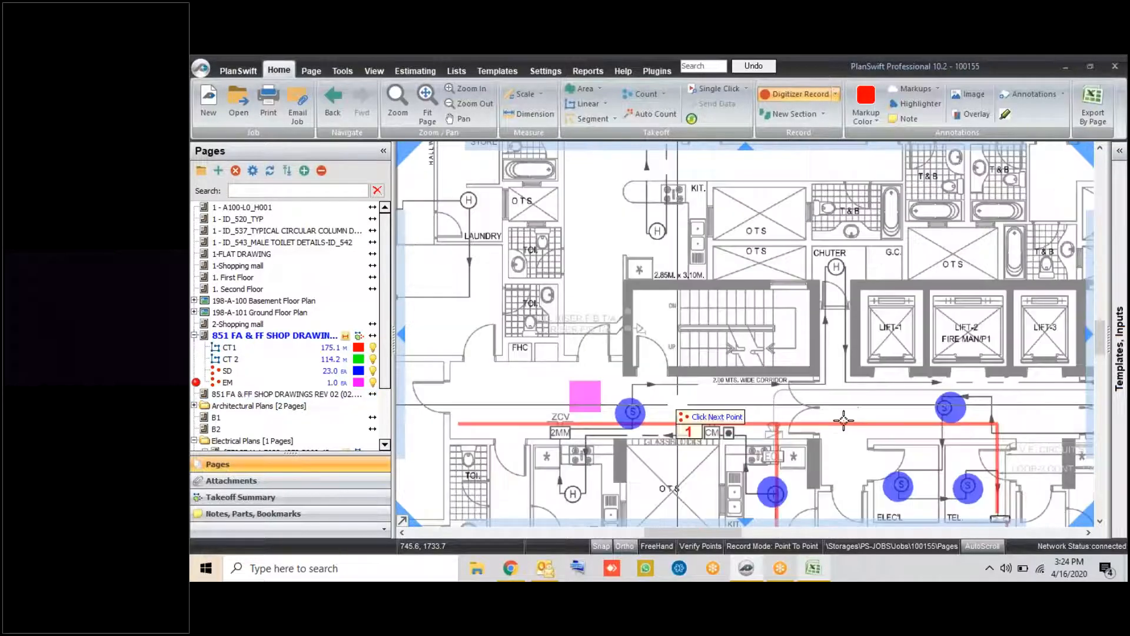
left_click(789, 393)
left_click_drag(1010, 404, 829, 365)
left_click(879, 359)
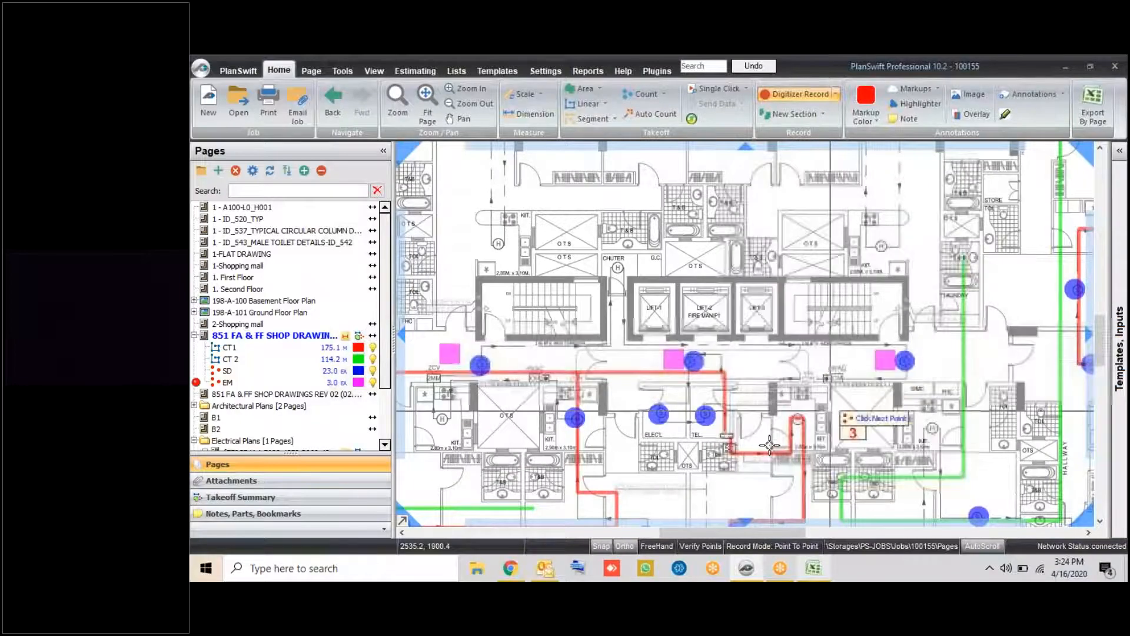
Add one EM count marker each in the TEL. and ELECT. rooms, and stop recording
scroll(694, 398, "up", 2)
left_click(721, 394)
left_click(636, 394)
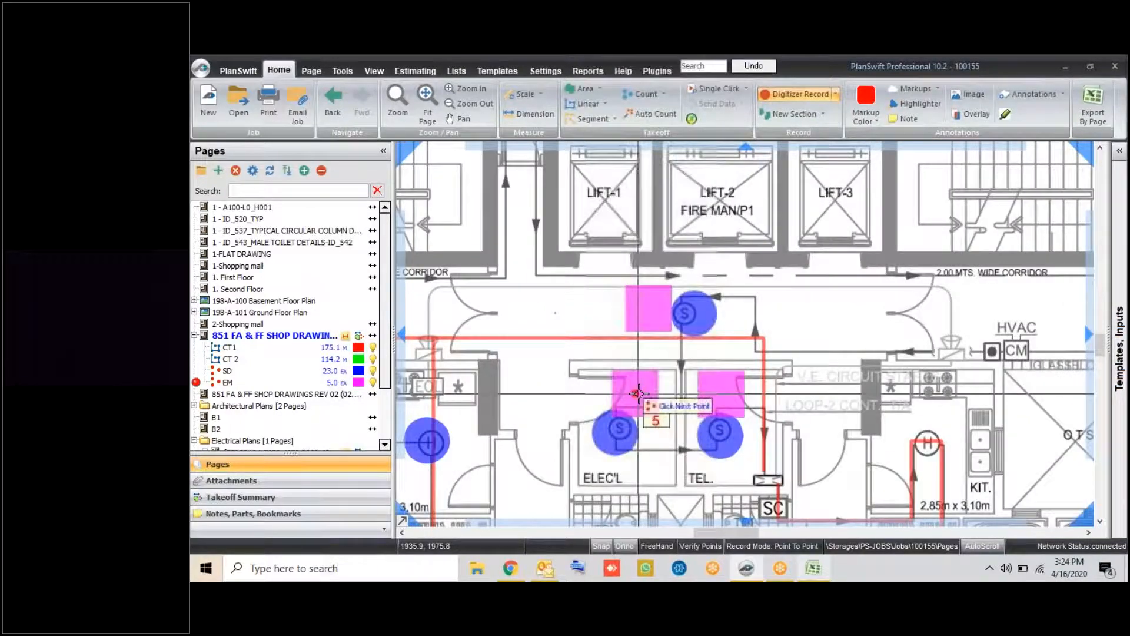
scroll(765, 303, "down", 3)
right_click(769, 302)
left_click(798, 330)
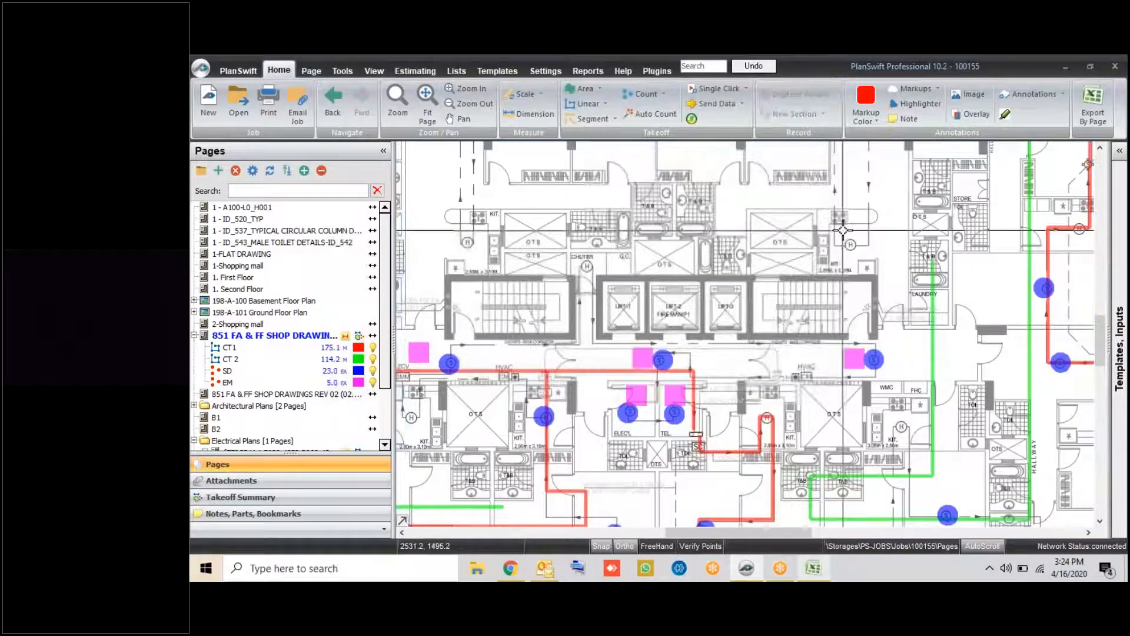
Review the takeoff legend below the floor plan and check the linked EM quantity in the Excel estimation sheet
scroll(801, 233, "down", 5)
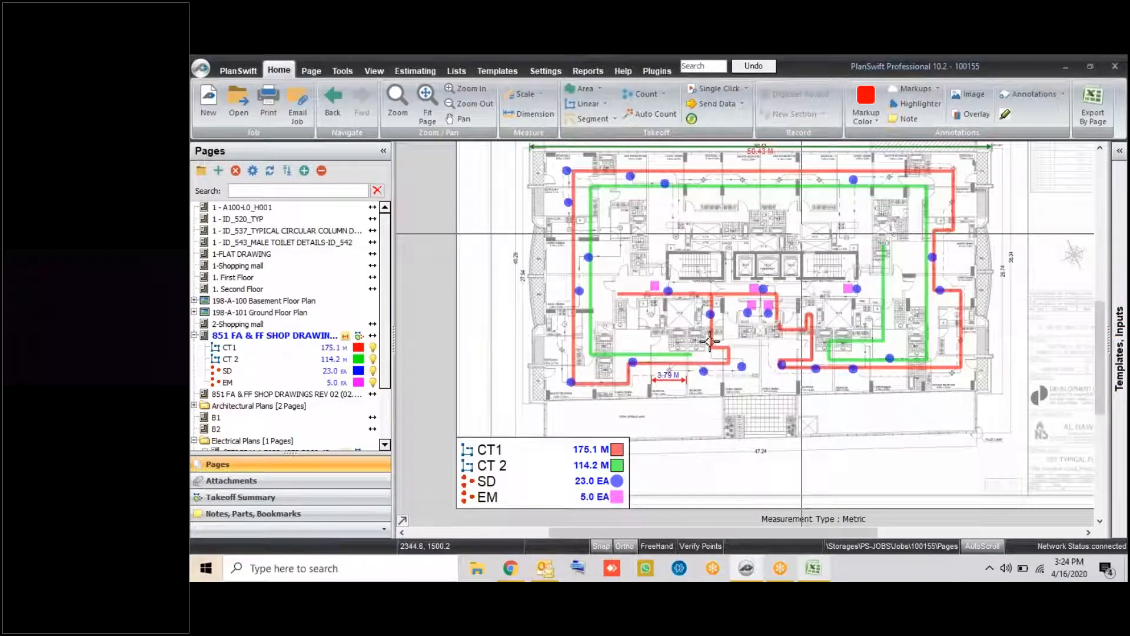
left_click_drag(699, 444, 745, 356)
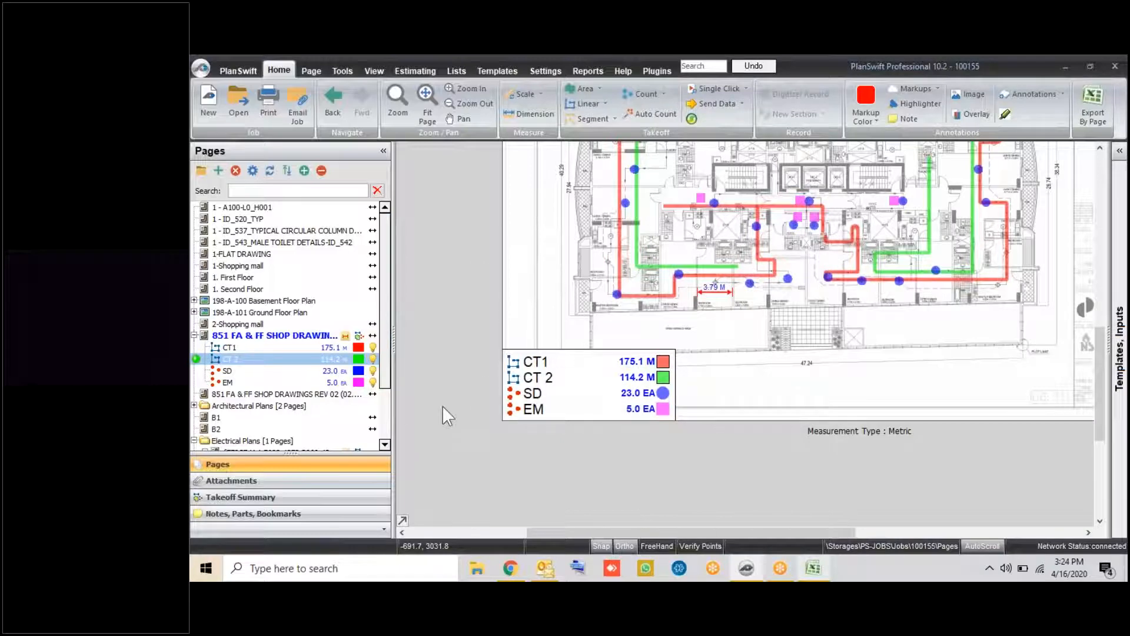
left_click(813, 568)
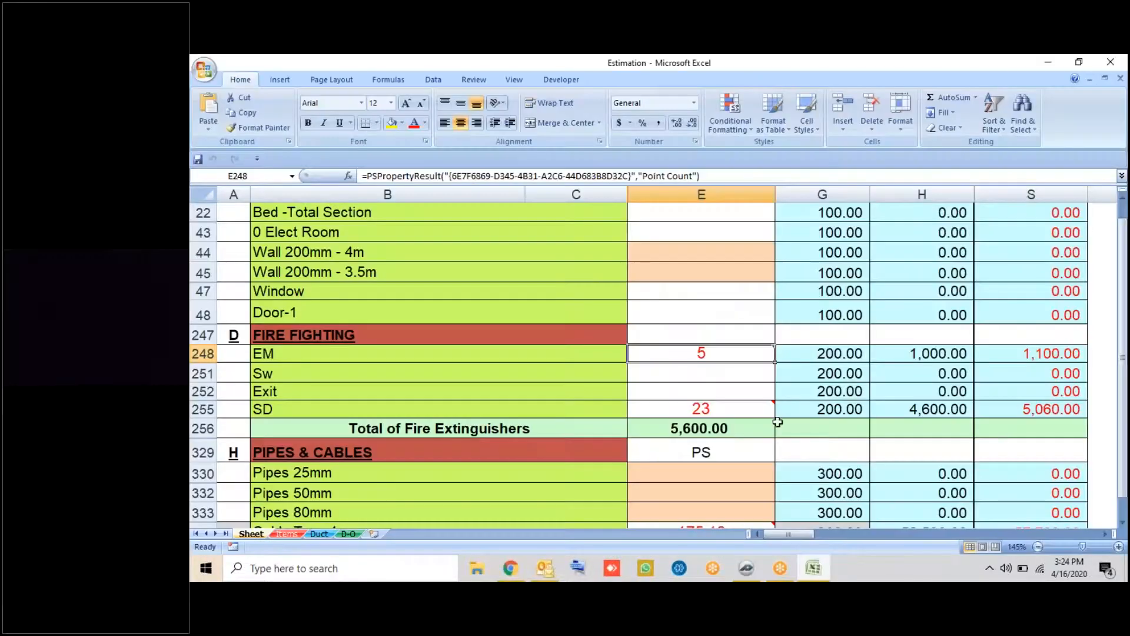
Hide rows 329 to 333, from the PIPES & CABLES heading through Pipes 80mm
scroll(771, 391, "down", 2)
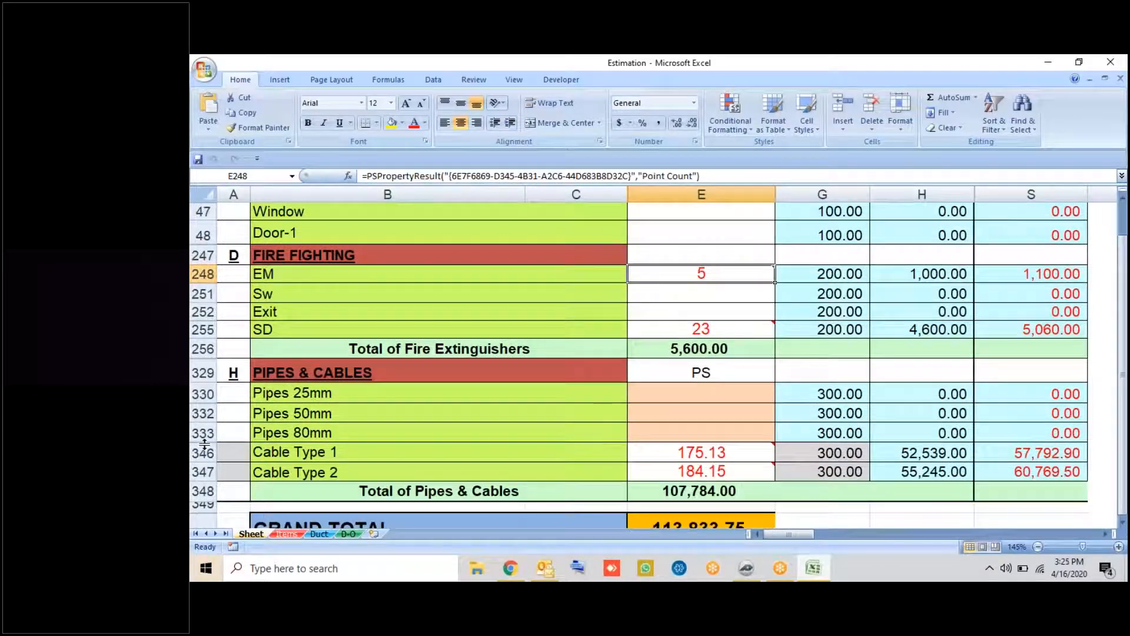
left_click_drag(202, 406, 203, 372)
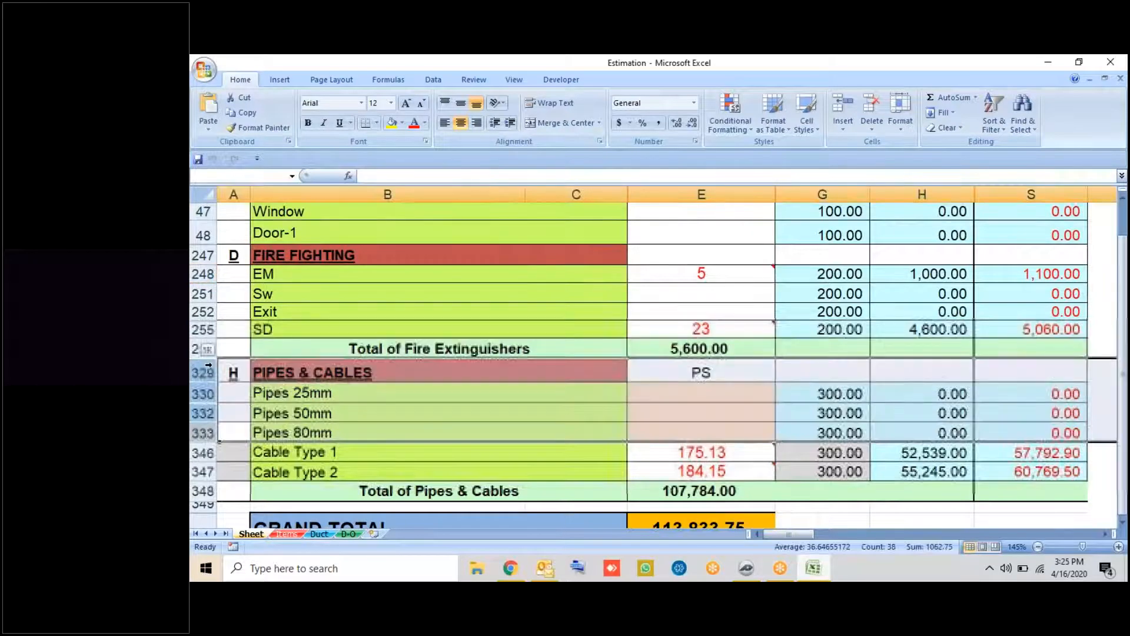
right_click(206, 374)
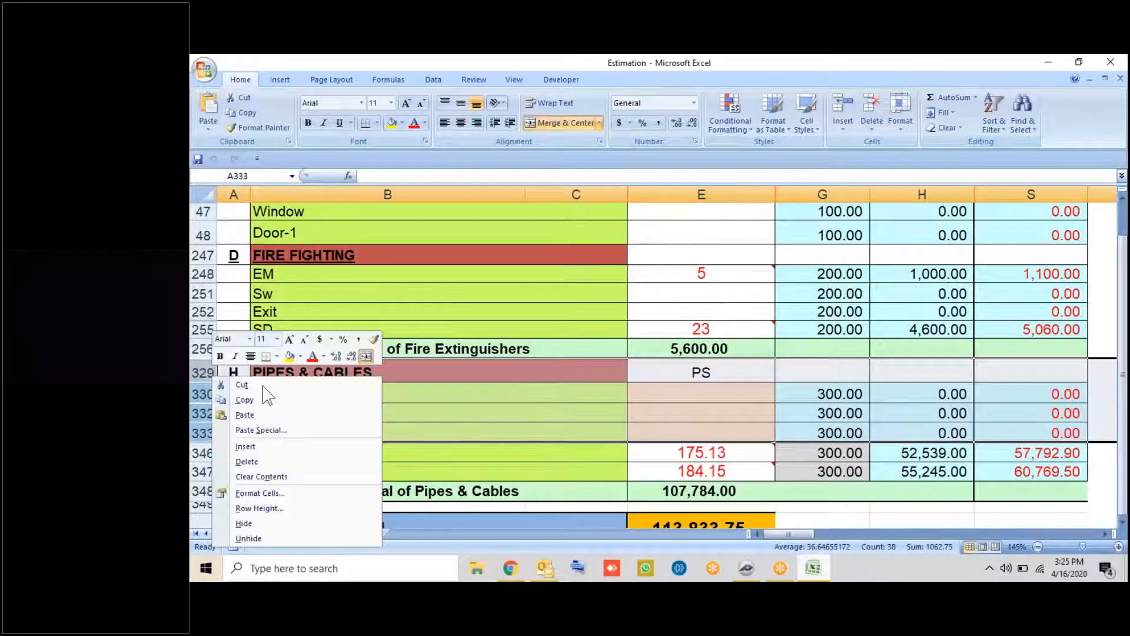
left_click(243, 523)
left_click(441, 368)
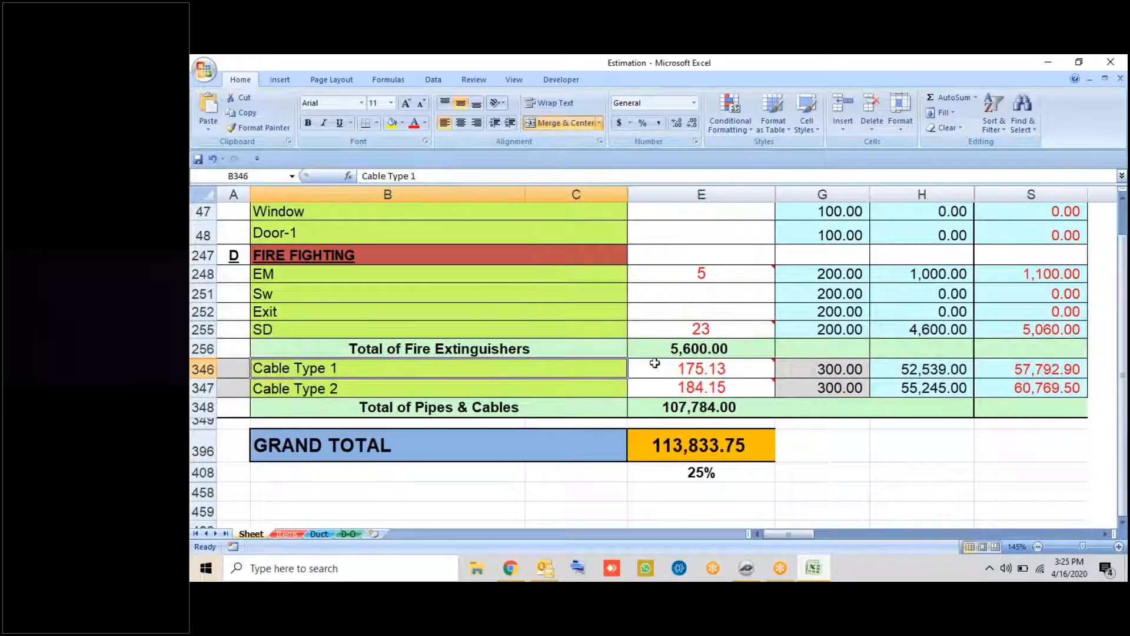
mouse_move(723, 332)
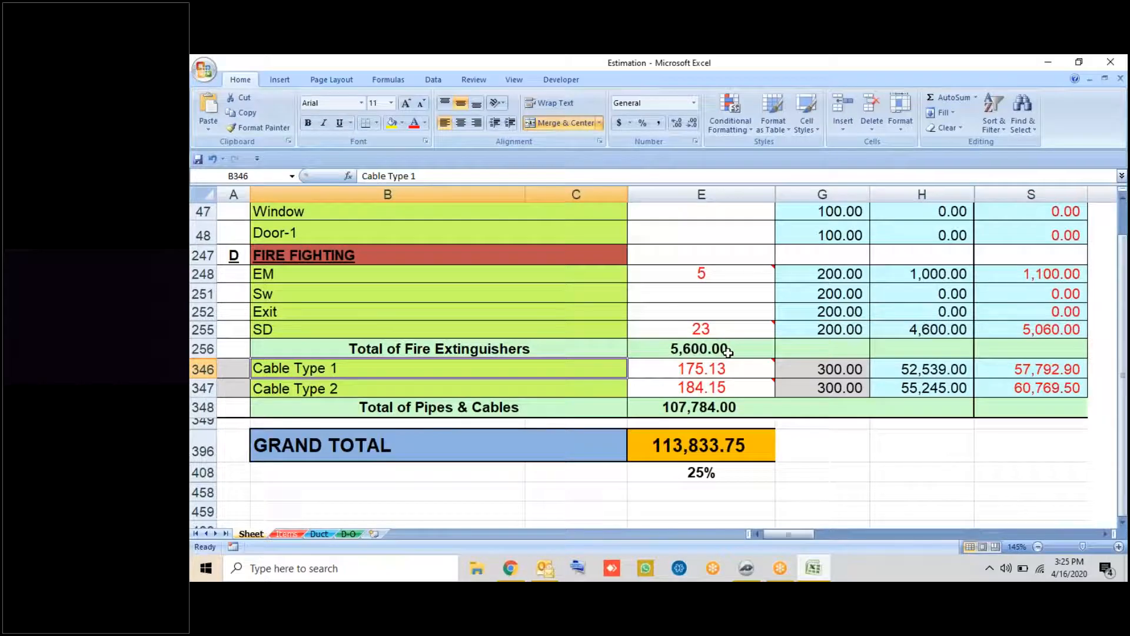
Start a new PlanSwift area takeoff from the quantity cell E43 of the 0 Elect Room row
scroll(729, 356, "up", 4)
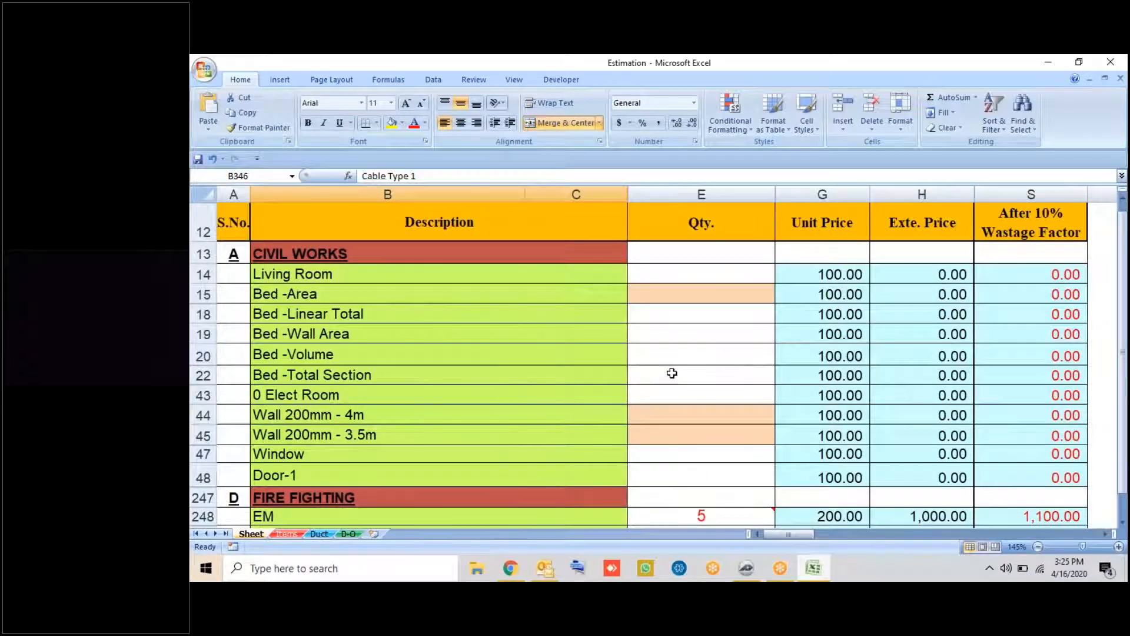
left_click(671, 373)
left_click(666, 392)
right_click(689, 396)
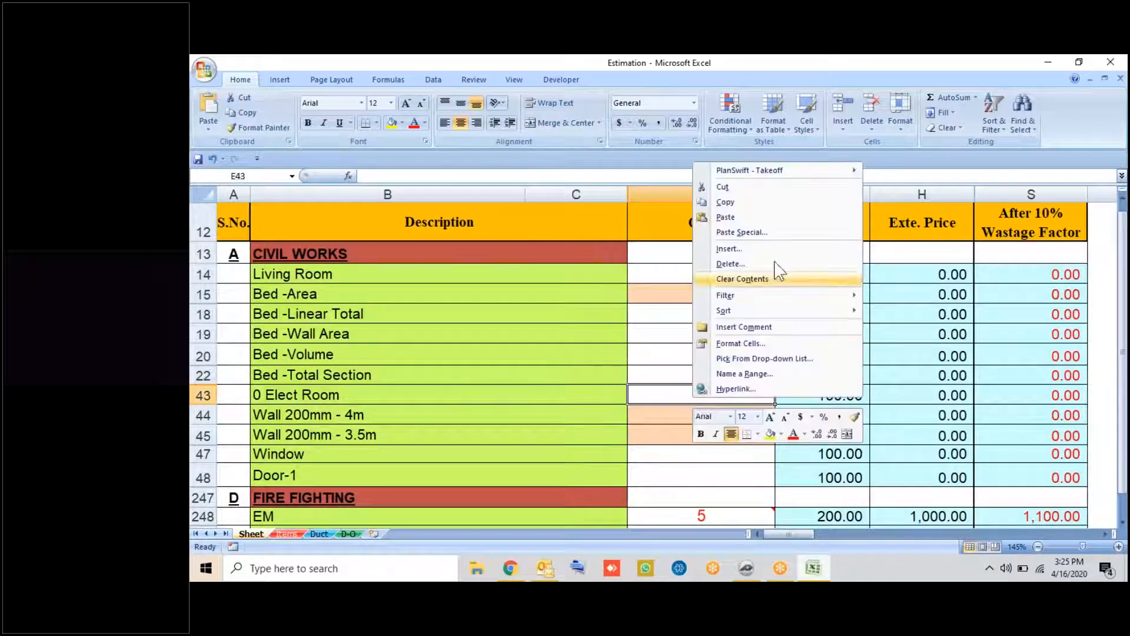
mouse_move(841, 170)
left_click(908, 174)
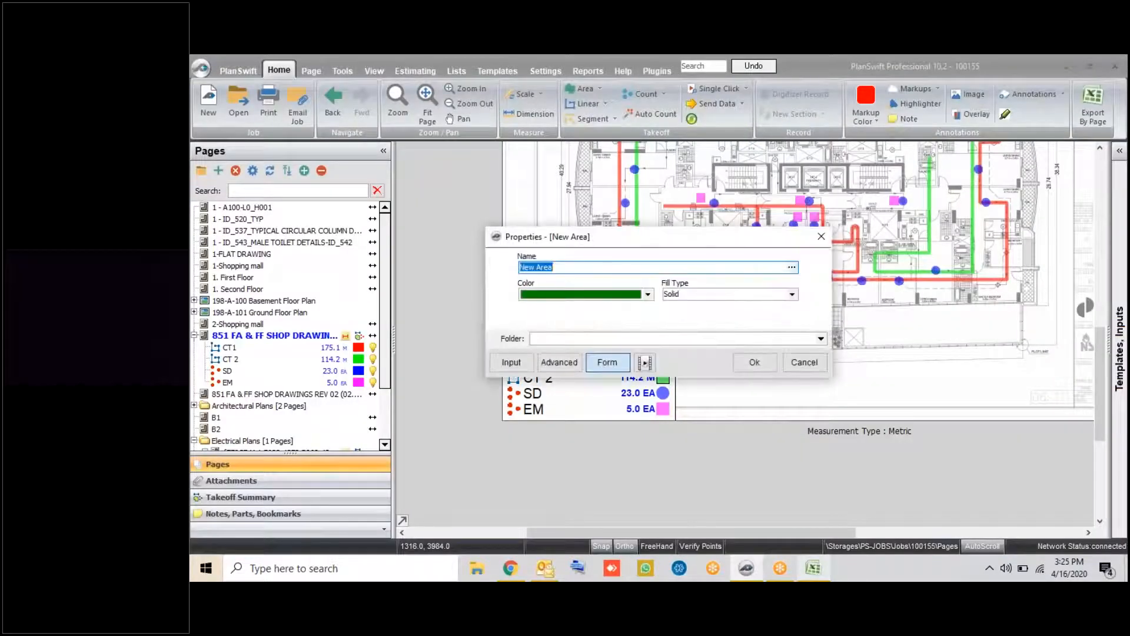
Create a new area takeoff named ELEC with an orange-yellow colour and solid fill
left_click(593, 297)
left_click(539, 364)
left_click(752, 363)
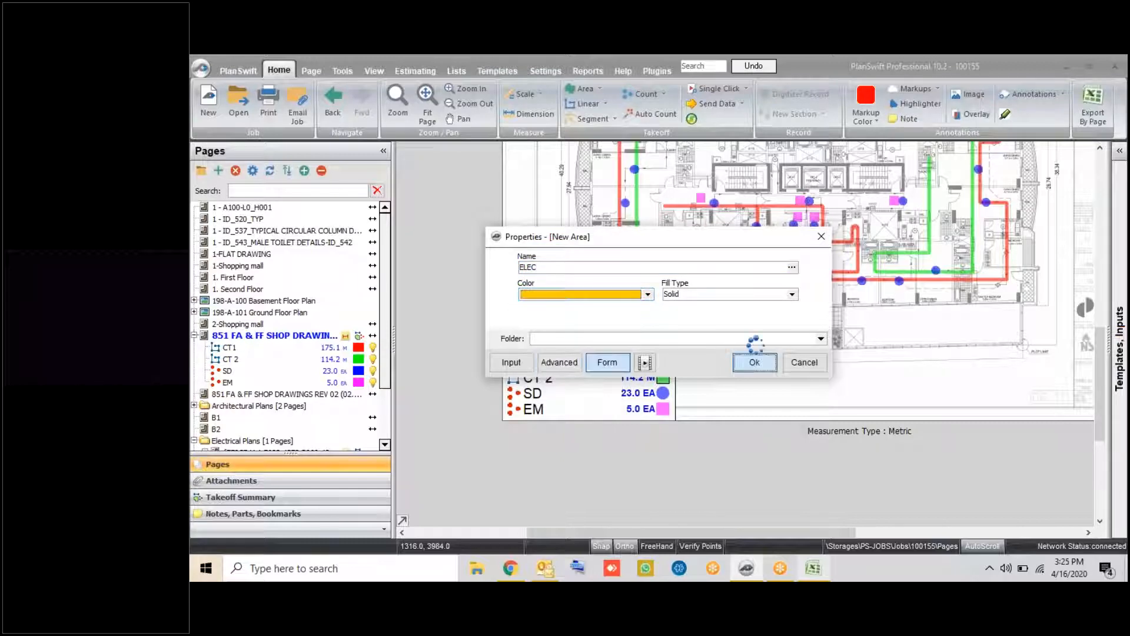
Trace the four corners of the ELEC'L room to record its area of about 5.2 square metres
scroll(829, 224, "up", 4)
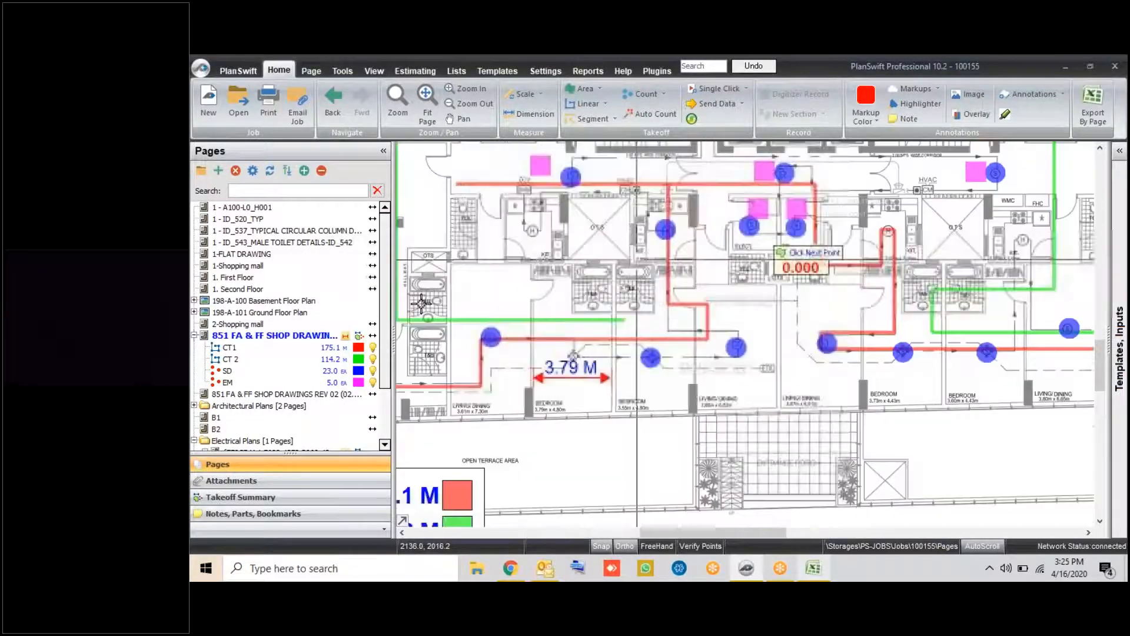
scroll(918, 198, "up", 5)
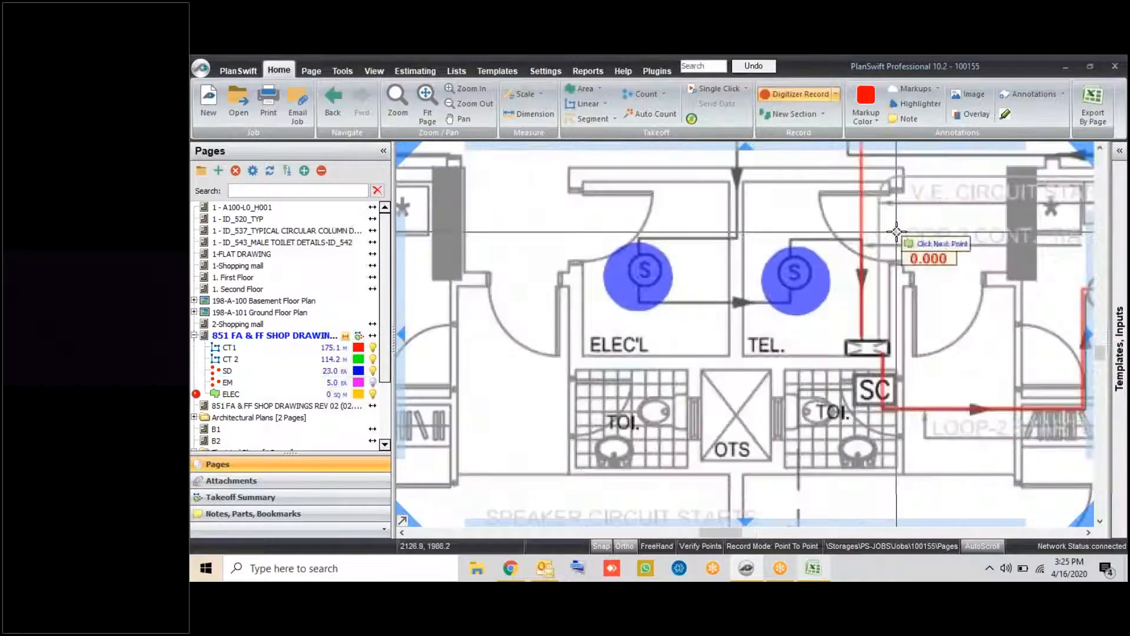
scroll(795, 197, "up", 3)
left_click(818, 189)
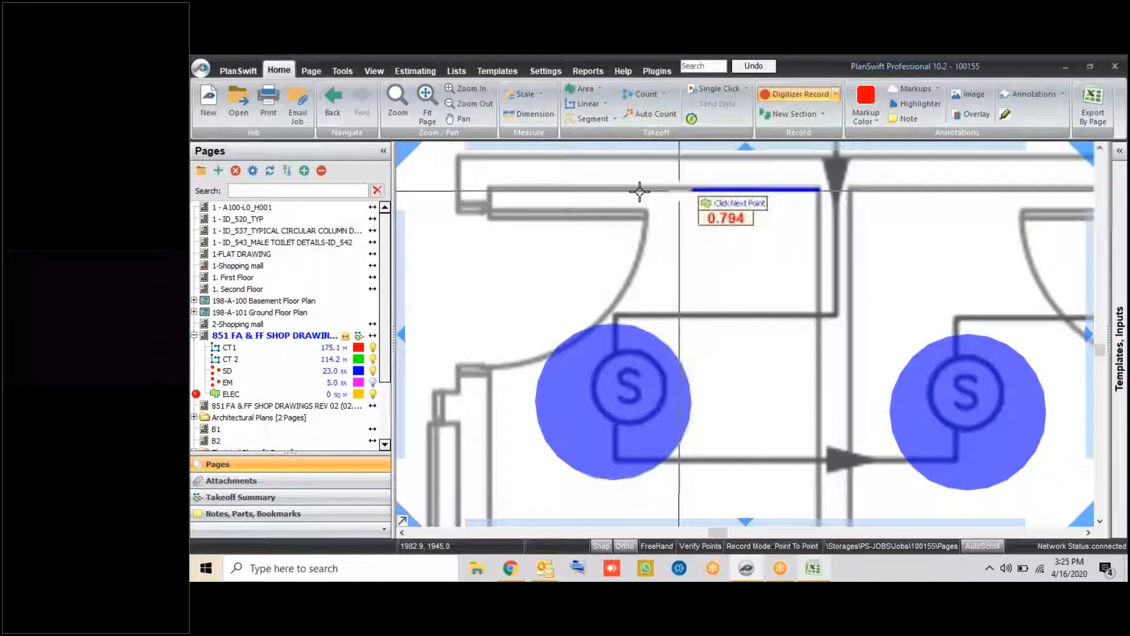
left_click(491, 189)
scroll(492, 190, "down", 3)
scroll(501, 298, "up", 2)
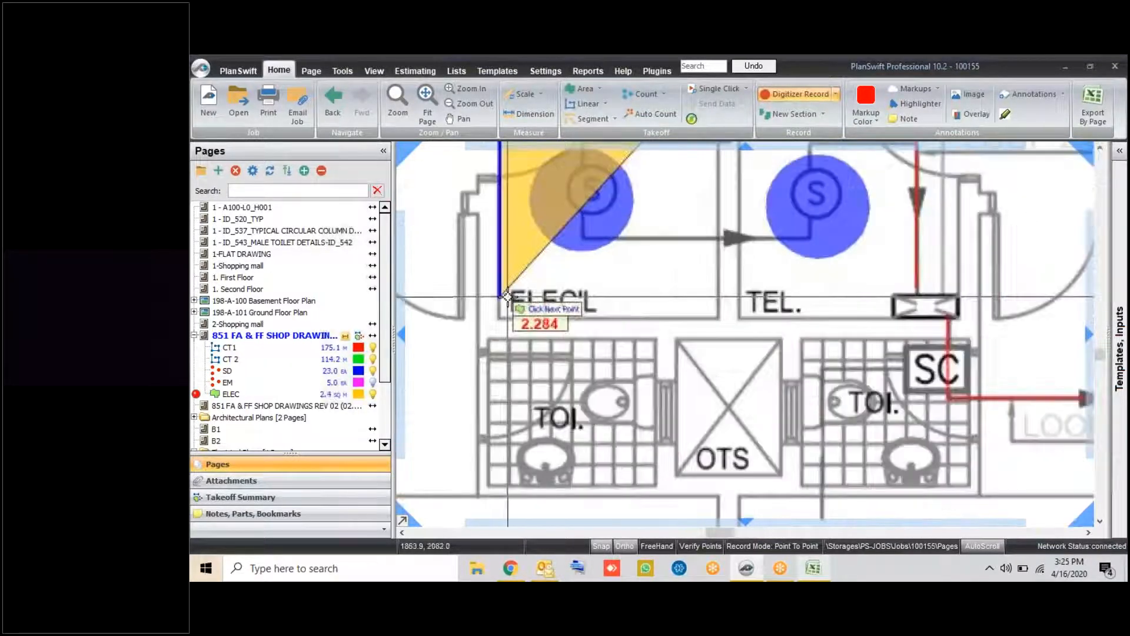
left_click(502, 317)
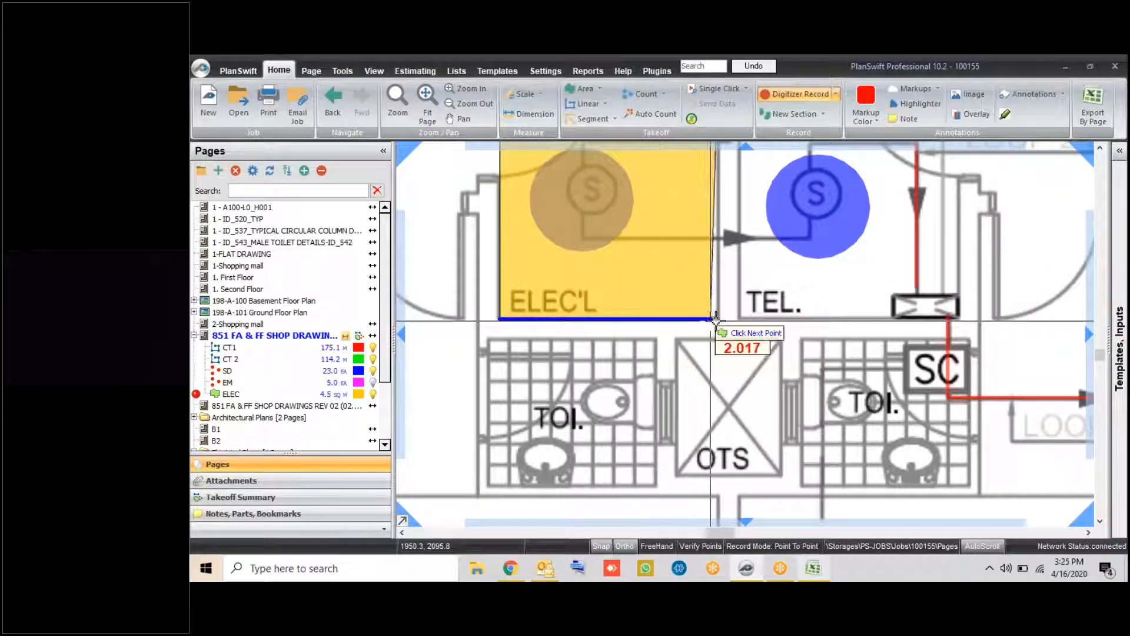
left_click(717, 377)
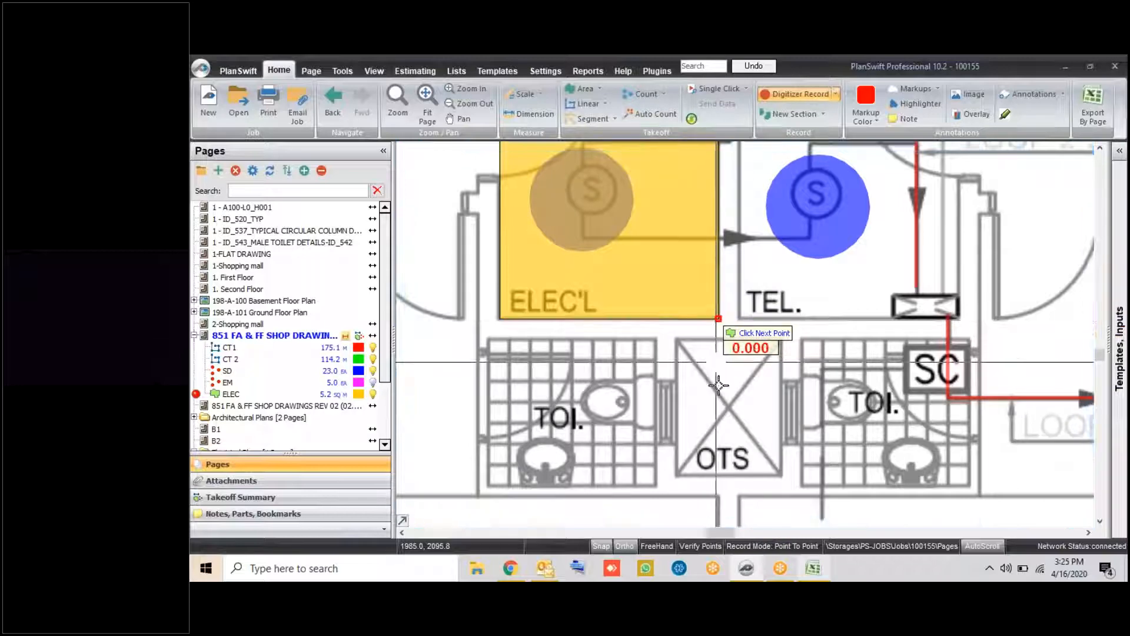
scroll(718, 382, "down", 1)
key("Escape")
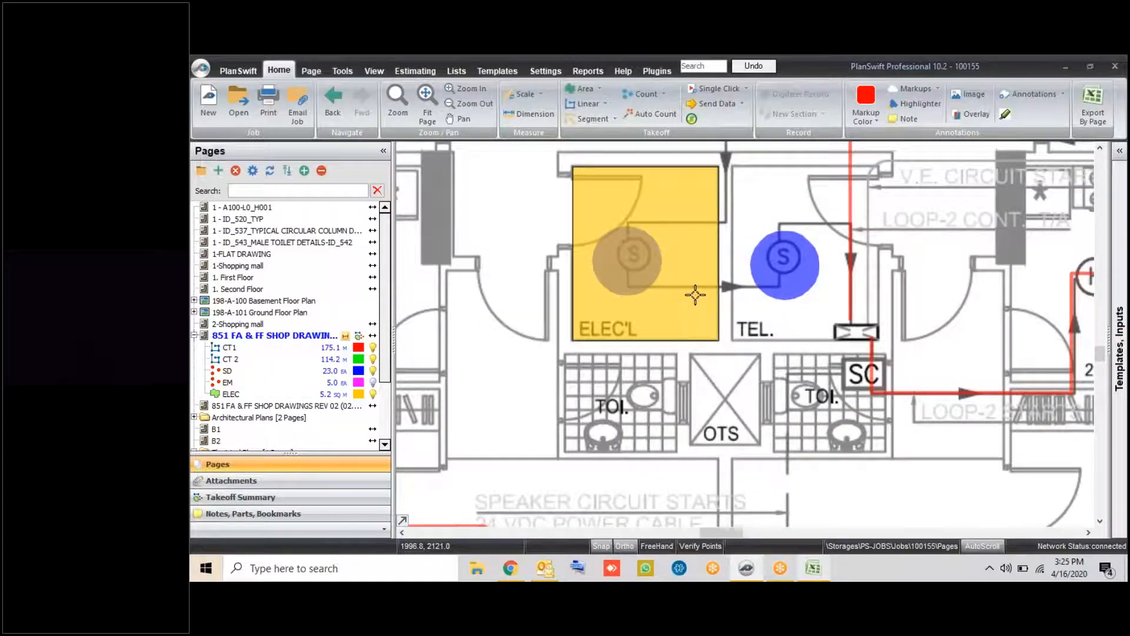
Show the name and area label on the ELEC takeoff and shift it slightly up and to the left
scroll(695, 294, "down", 1)
right_click(695, 295)
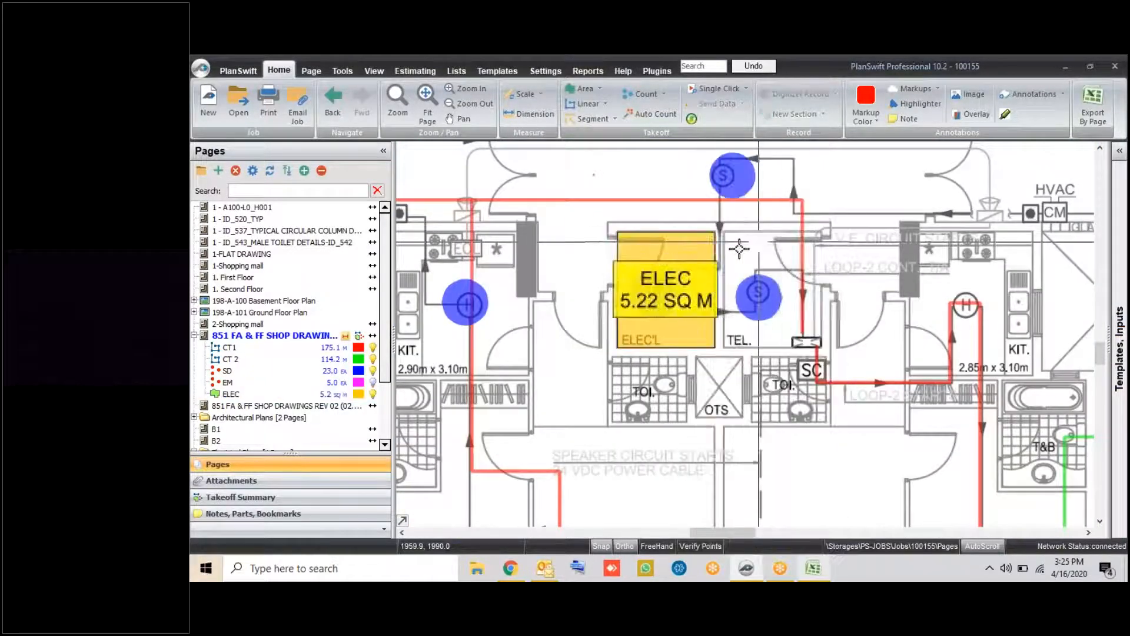
left_click(228, 371)
left_click_drag(702, 271, 681, 255)
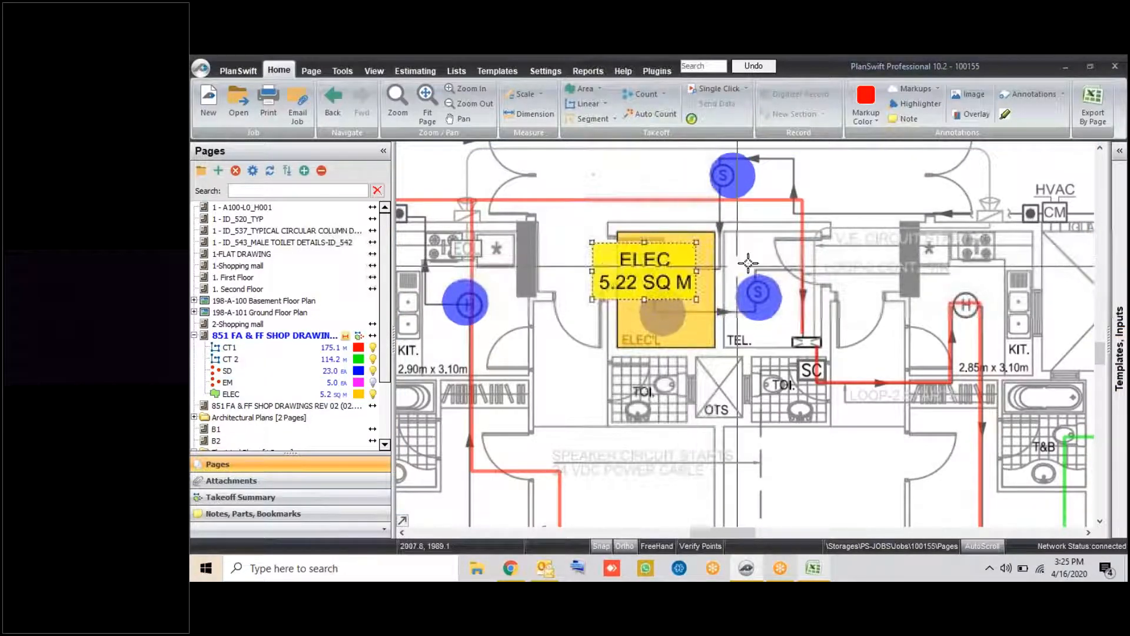
scroll(751, 247, "down", 3)
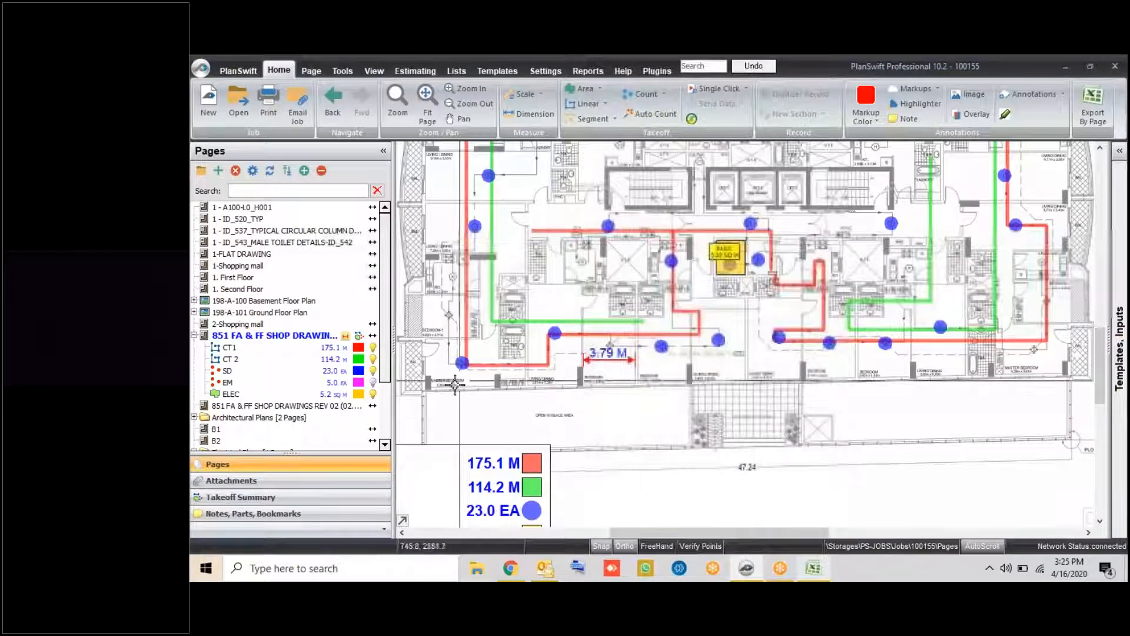
scroll(565, 392, "down", 3)
scroll(561, 394, "up", 2)
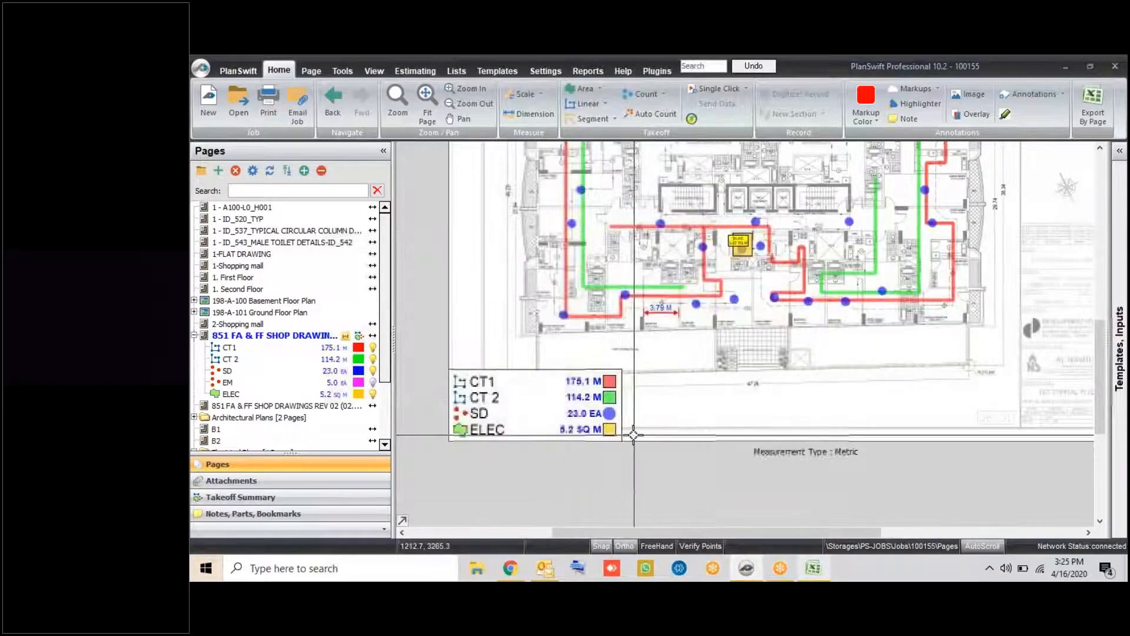
left_click_drag(761, 325, 802, 383)
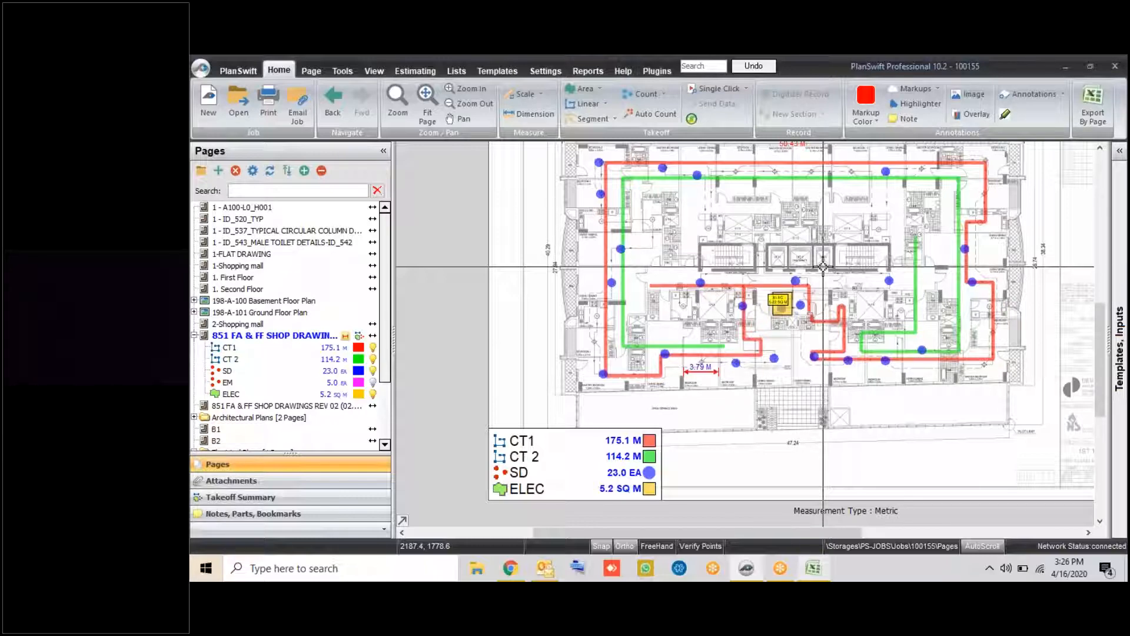
Start an Auto Count with a new count named ITEM and colour it blue
scroll(626, 253, "up", 4)
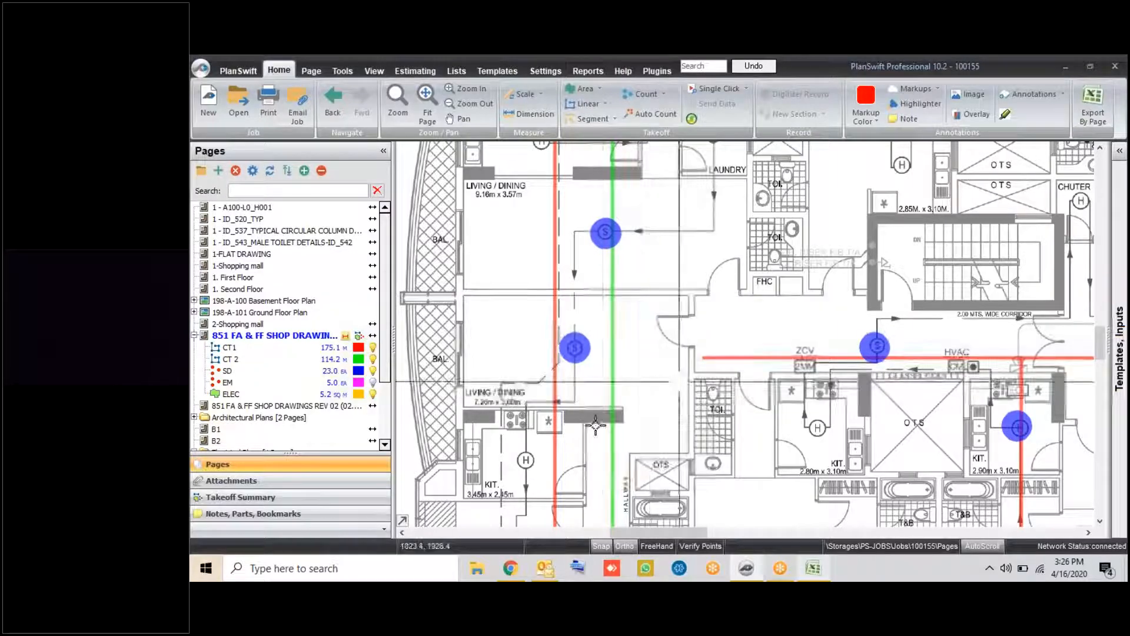
scroll(518, 477, "up", 5)
scroll(518, 476, "up", 1)
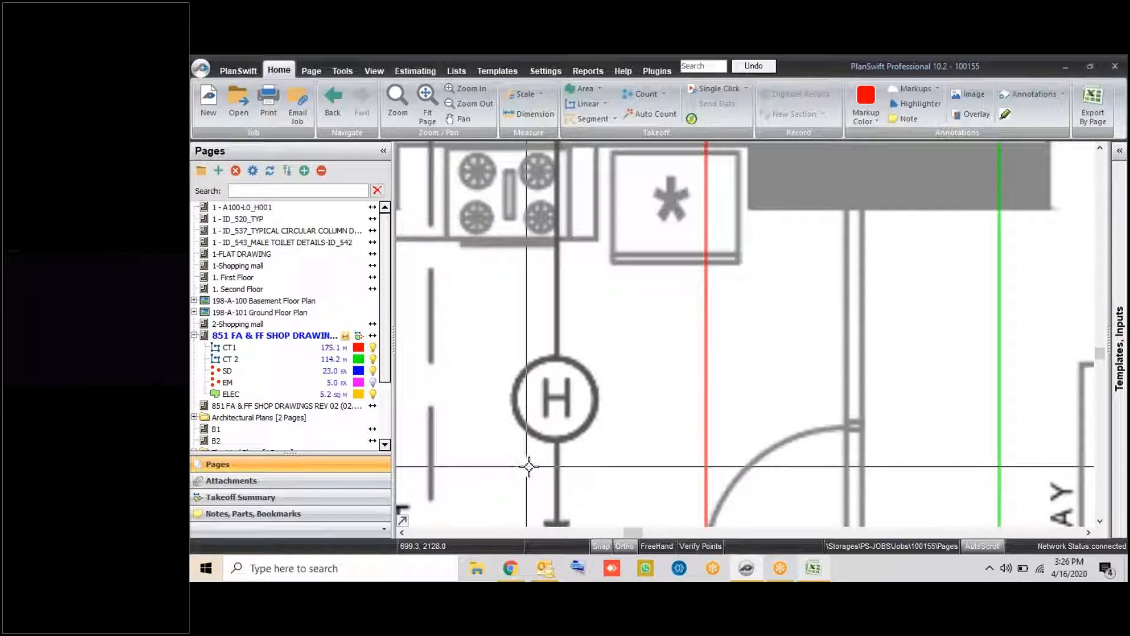
scroll(654, 405, "down", 2)
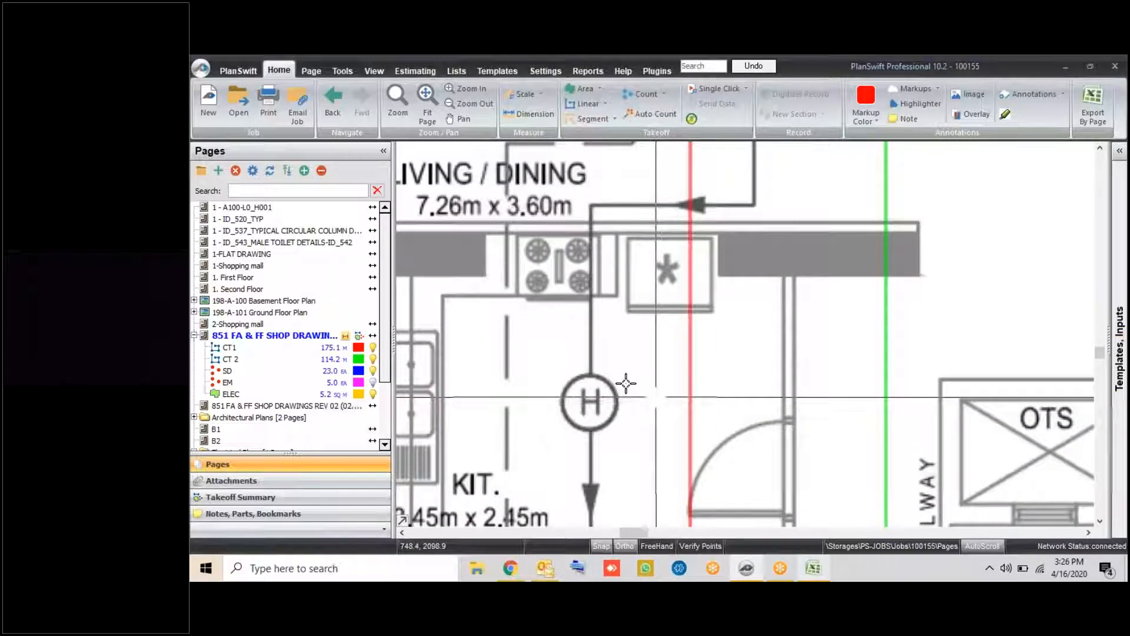
left_click(650, 115)
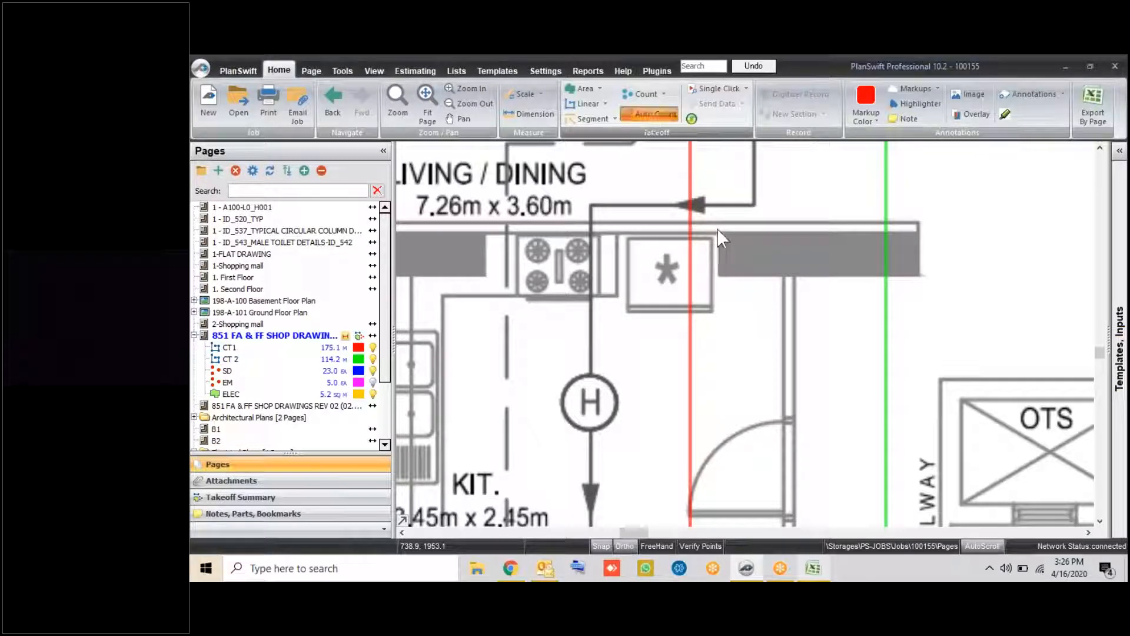
type("ITEM")
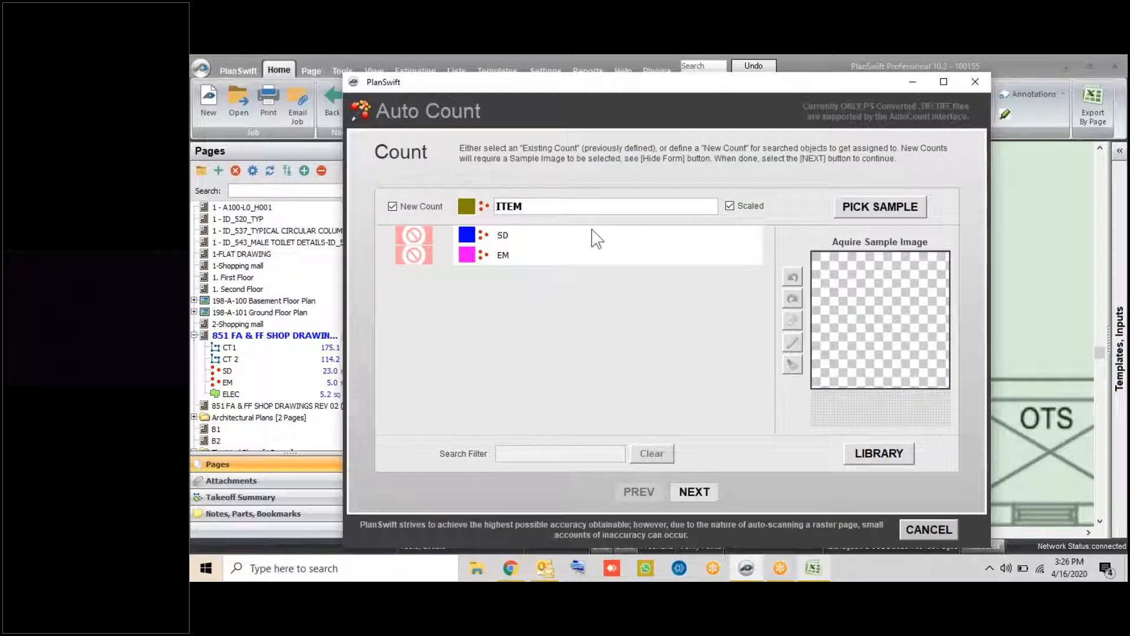
left_click(466, 206)
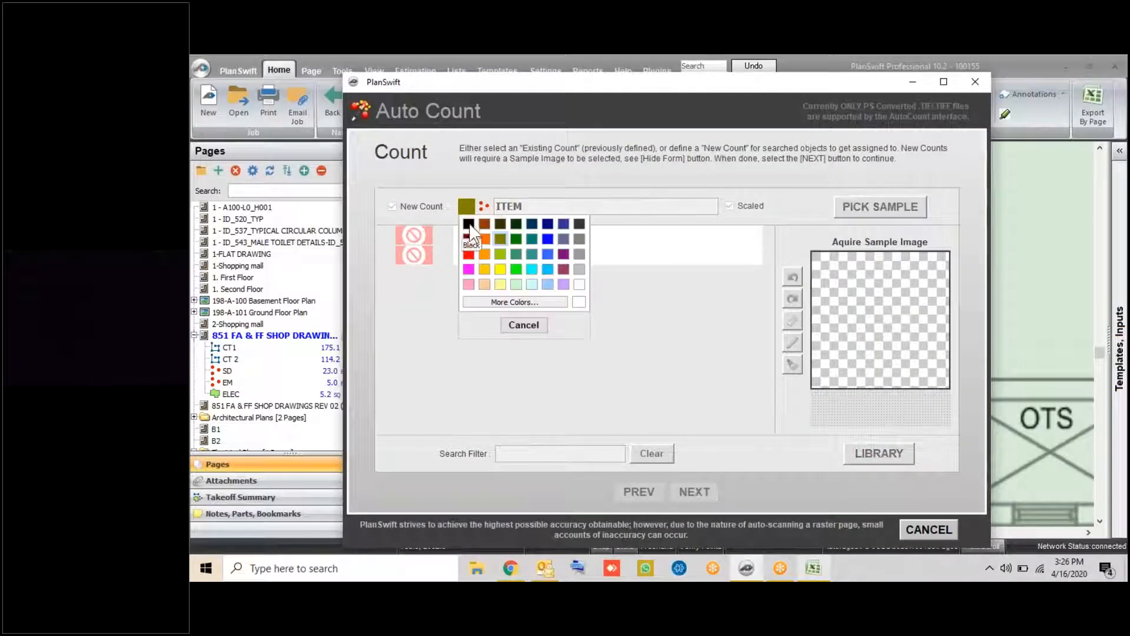
left_click(547, 238)
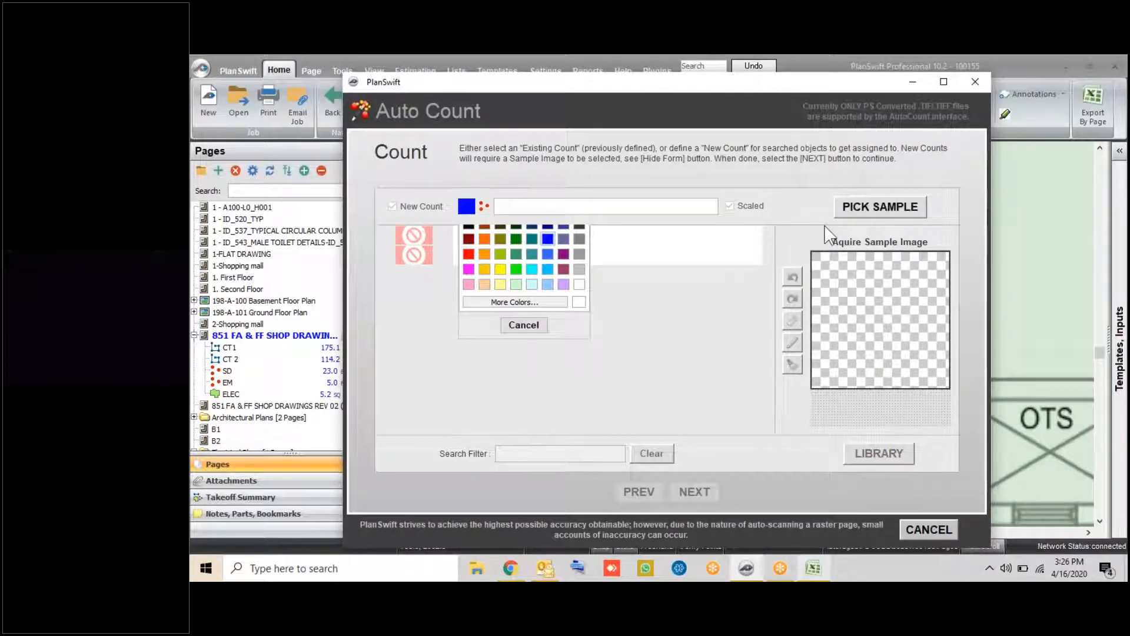
Capture the circled H symbol in the kitchen as the sample image and set the count marker to Diamond
left_click(879, 206)
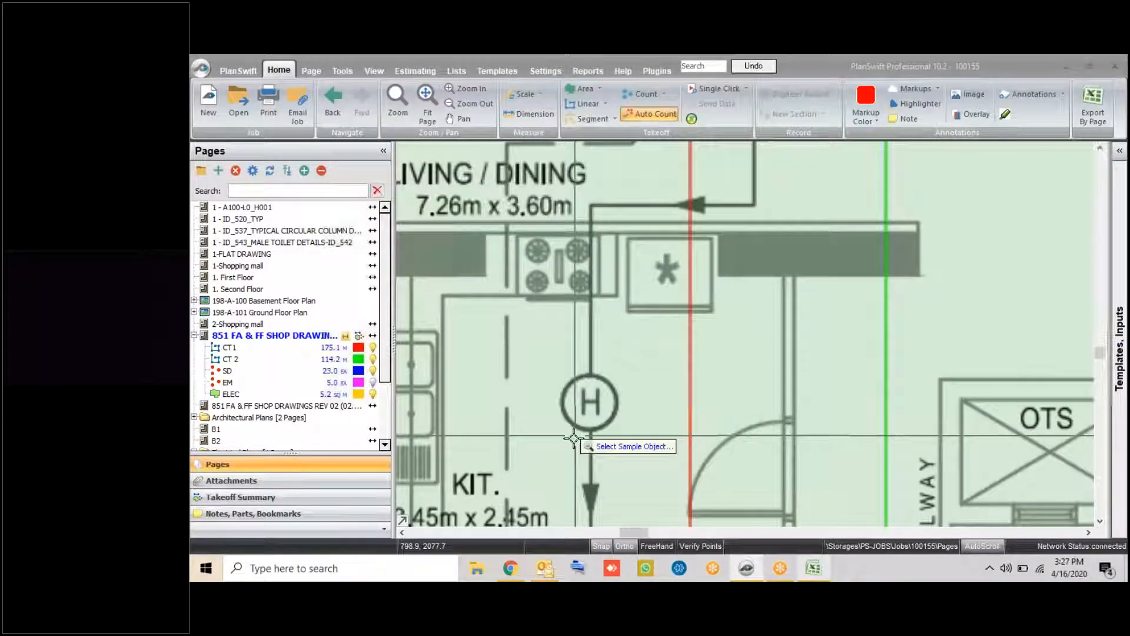
scroll(562, 412, "up", 5)
left_click_drag(517, 215, 726, 430)
left_click(483, 207)
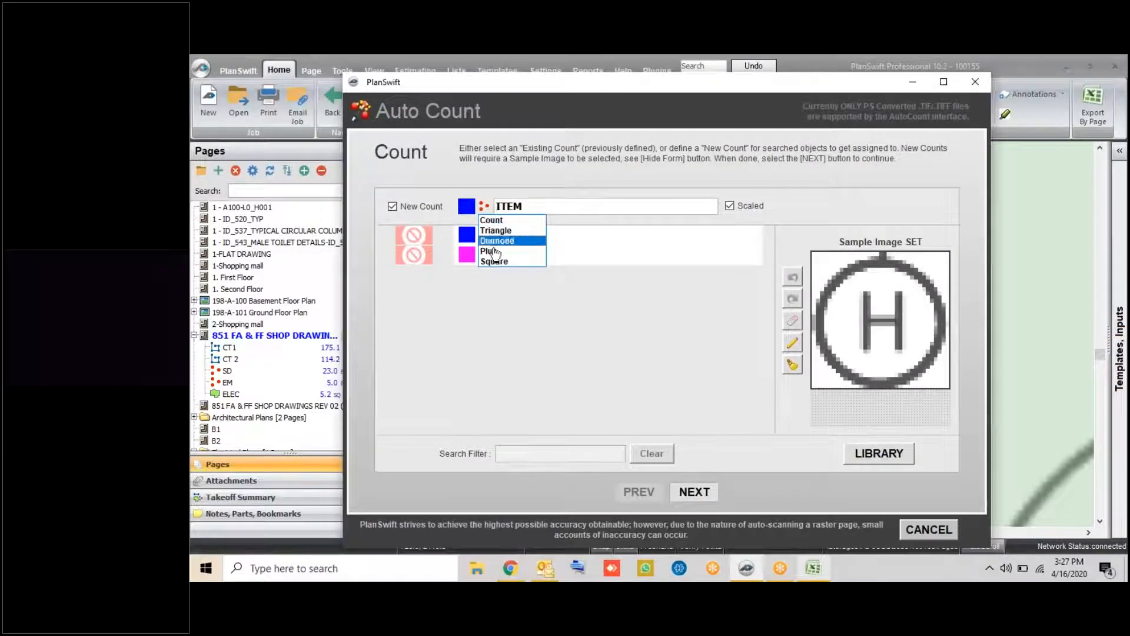
left_click(504, 246)
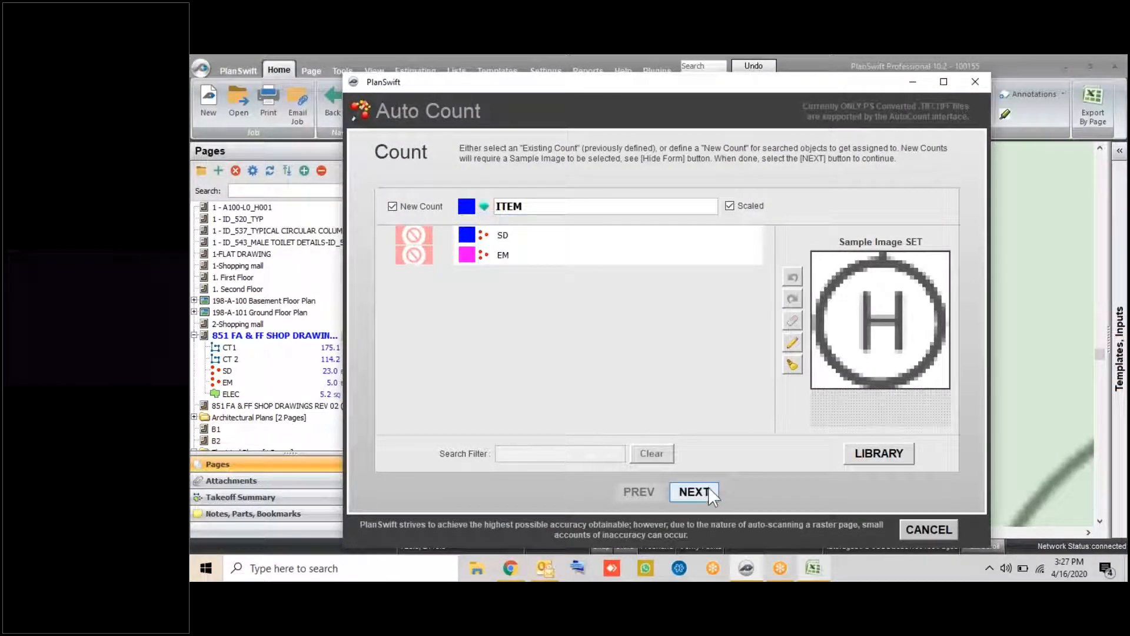
Shrink the Auto Count search region so that it closely encloses the floor plan
key("Return")
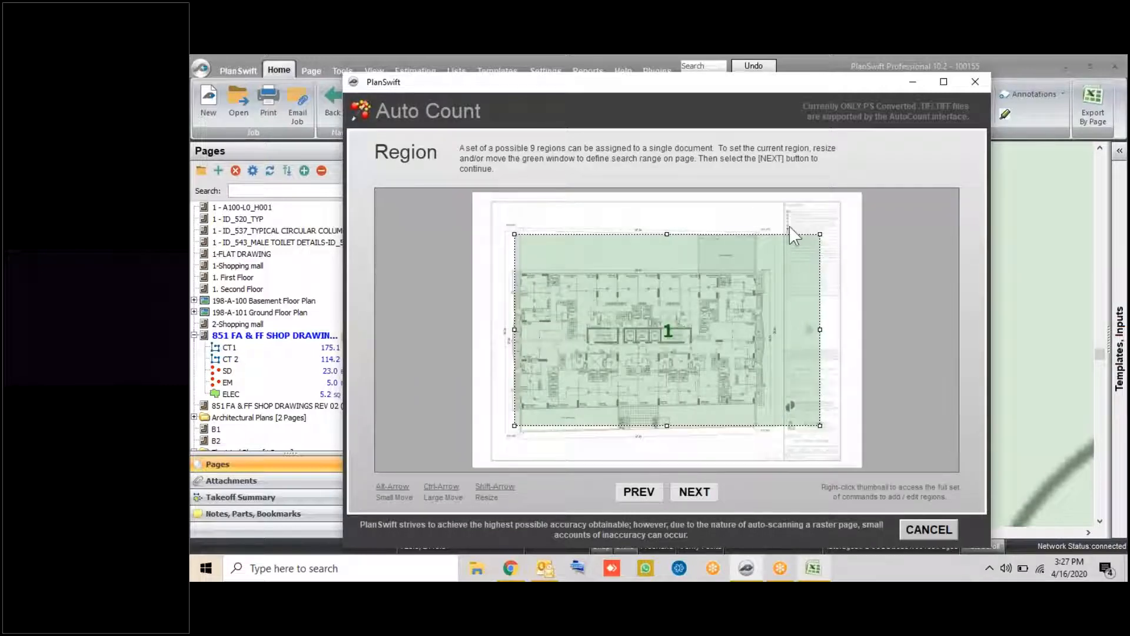
left_click_drag(820, 233, 761, 267)
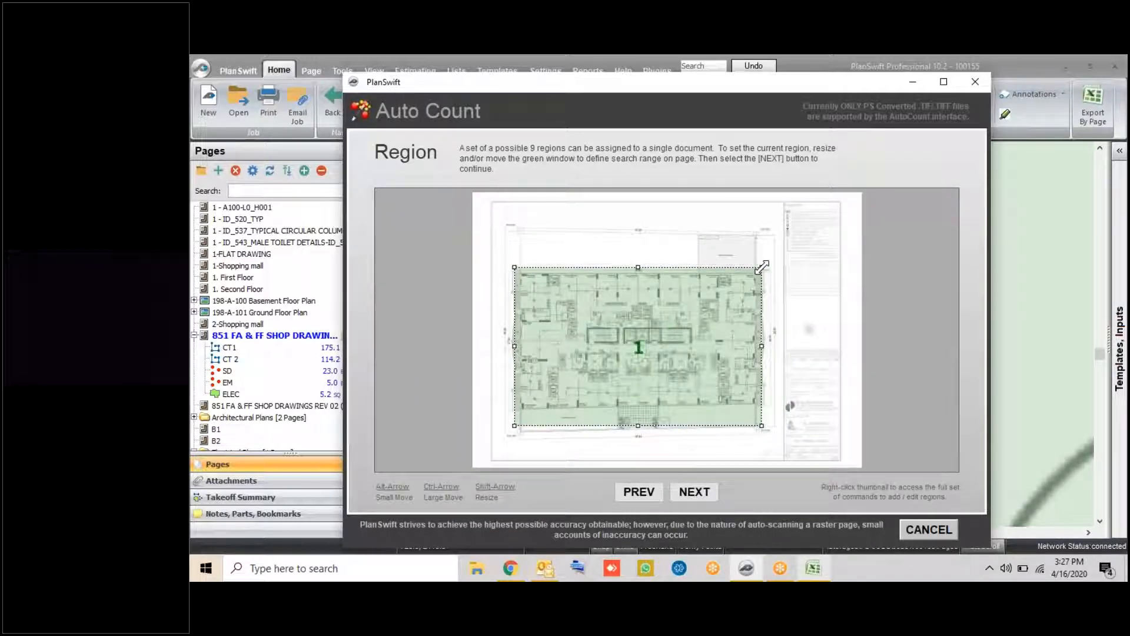
mouse_move(514, 425)
left_mouse_down()
mouse_move(592, 368)
mouse_move(638, 399)
mouse_move(515, 410)
left_mouse_up()
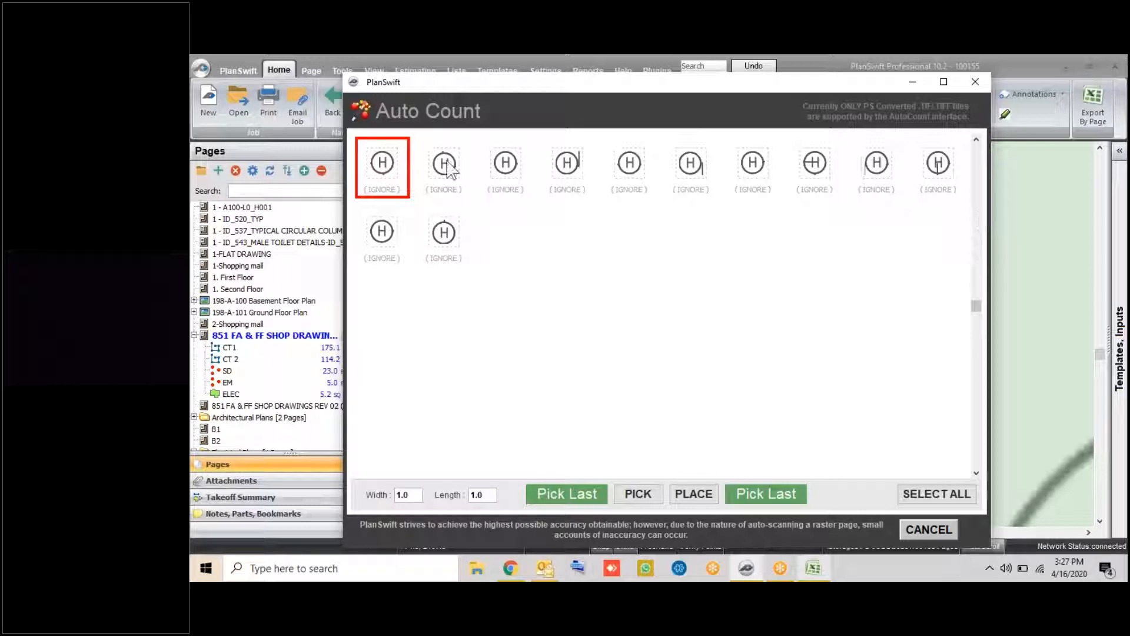
Mark all the matched H symbols for placement in the Auto Count results
left_click(382, 165)
left_click(445, 162)
left_click(567, 165)
left_click(629, 165)
left_click(683, 164)
left_click(814, 163)
left_click(871, 162)
left_click(936, 493)
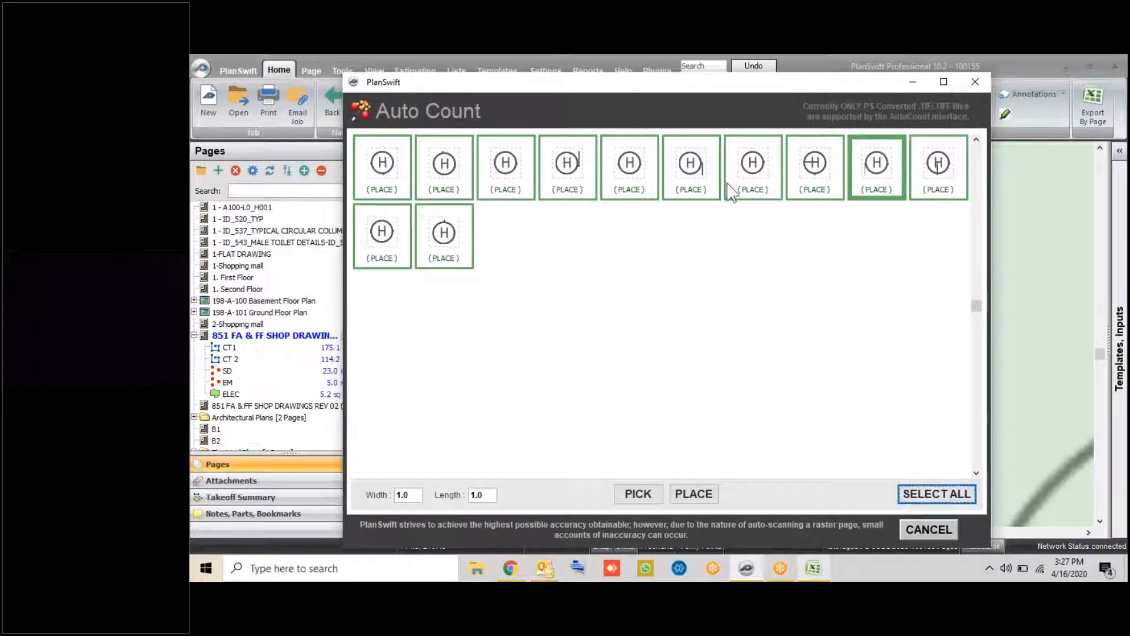
Place the ITEM count markers on all selected H symbol matches
left_click(687, 171)
left_click(645, 176)
left_click(689, 174)
left_click(630, 170)
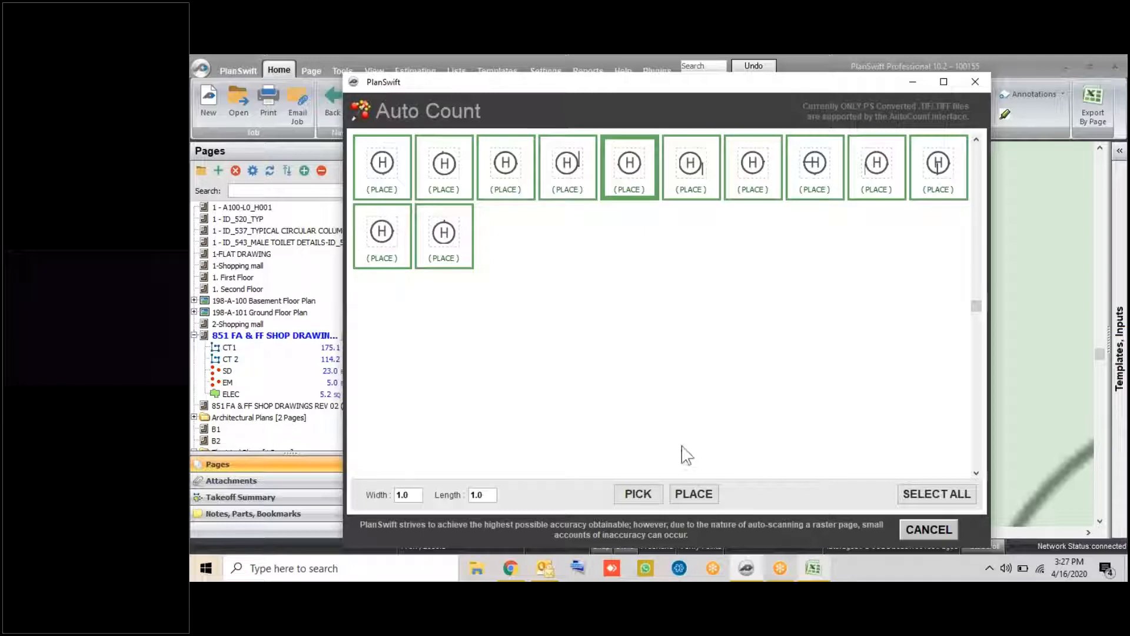
left_click(693, 493)
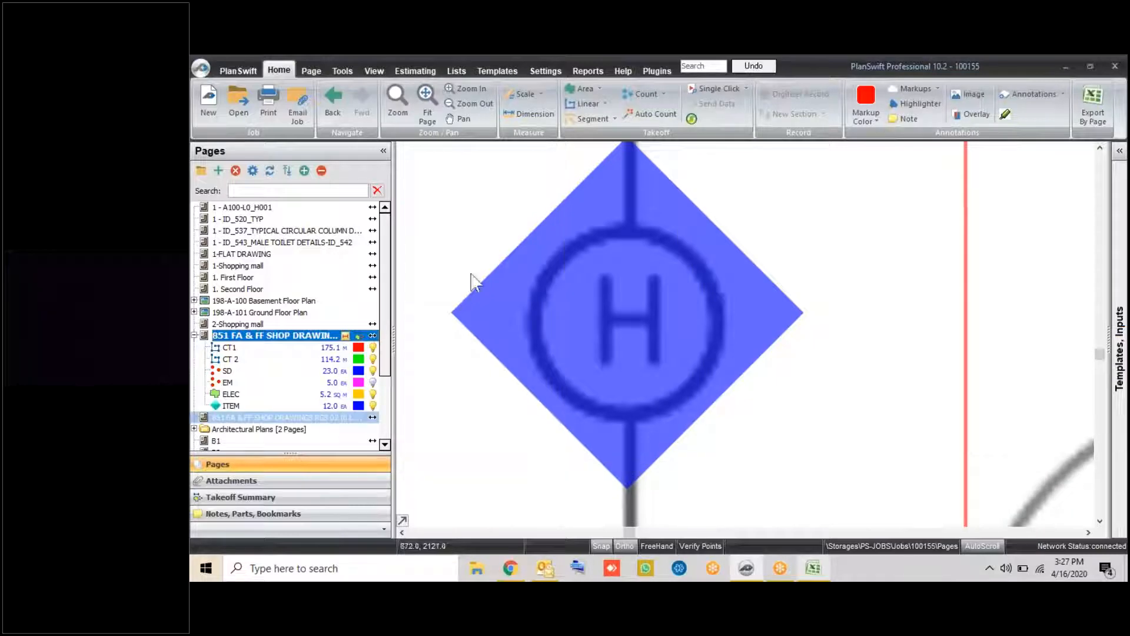
Hide the SD, CT1, CT 2 and ELEC takeoffs, leaving only the ITEM count displayed
left_click(353, 371)
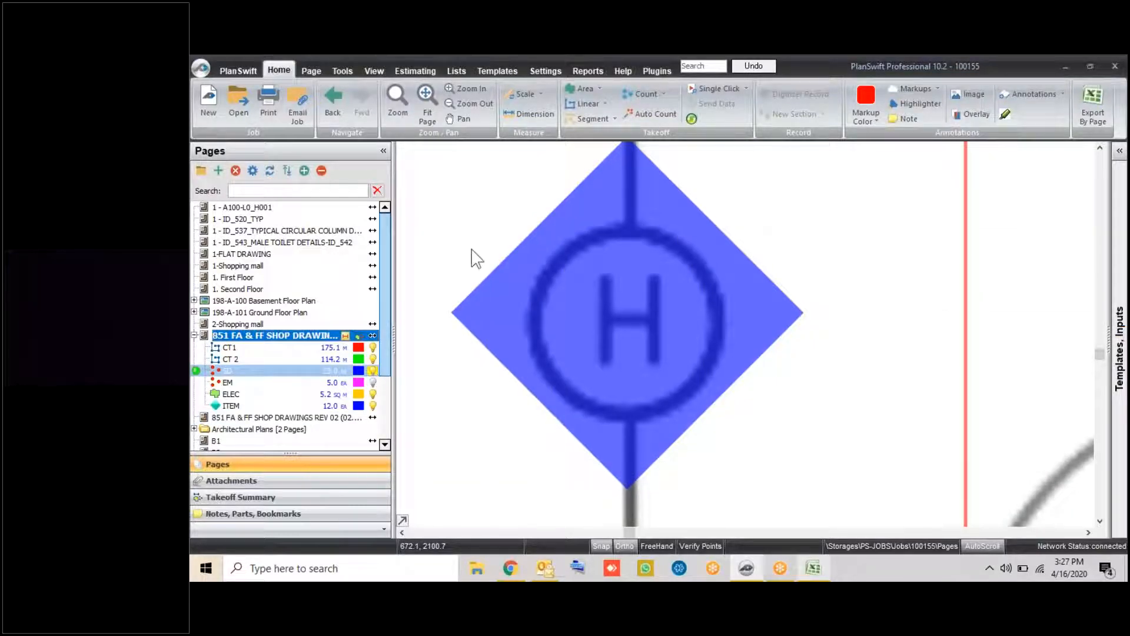
scroll(477, 241, "down", 10)
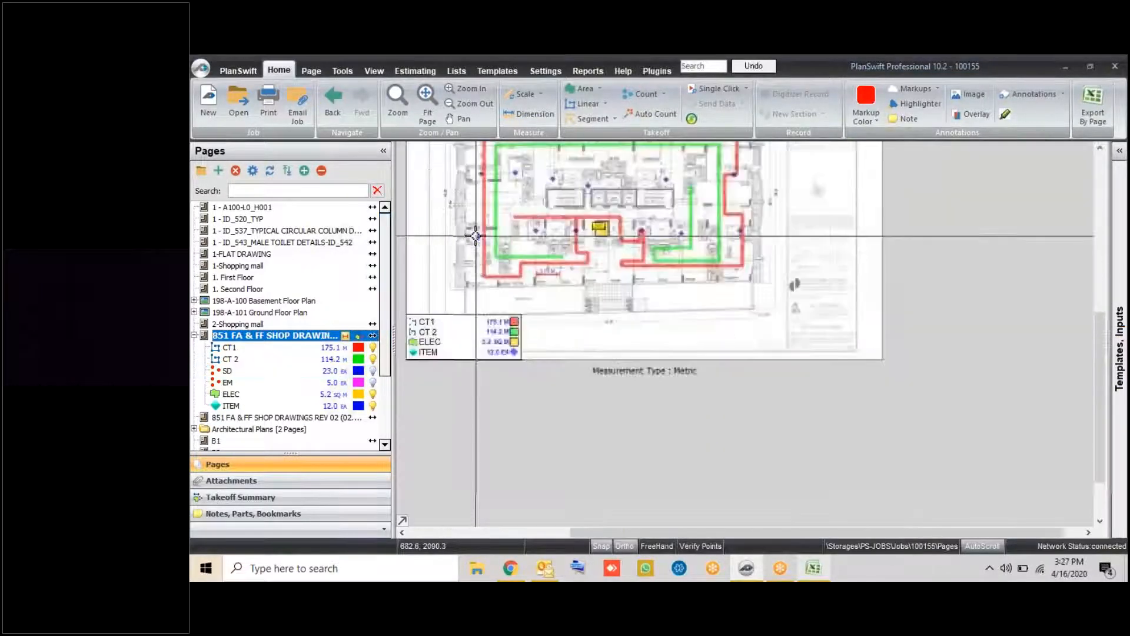
left_click(372, 346)
left_click(373, 358)
left_click(372, 394)
left_click(373, 405)
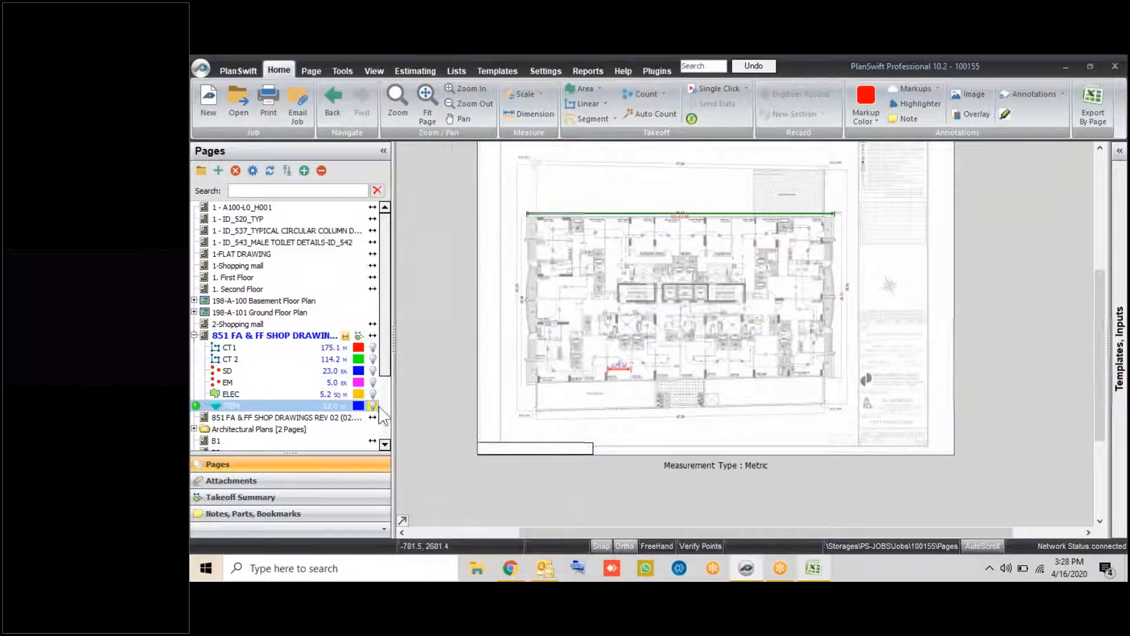
left_click(374, 406)
Start an Auto Count with a new count named SS and sample the S symbol with four surrounding arrows
scroll(556, 283, "up", 1)
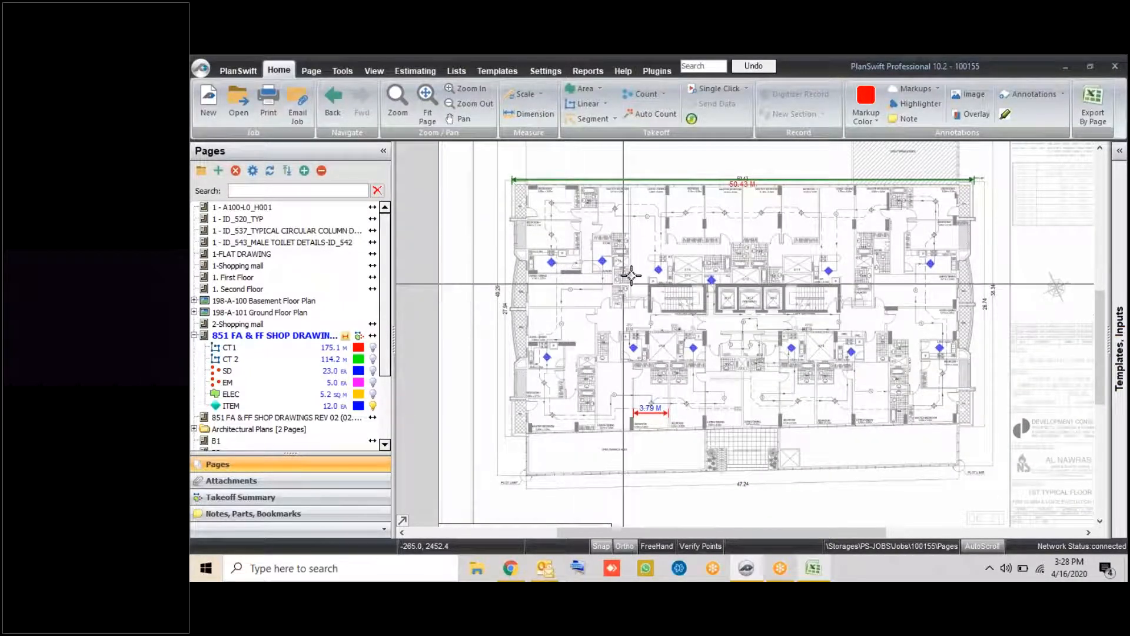
scroll(630, 275, "up", 1)
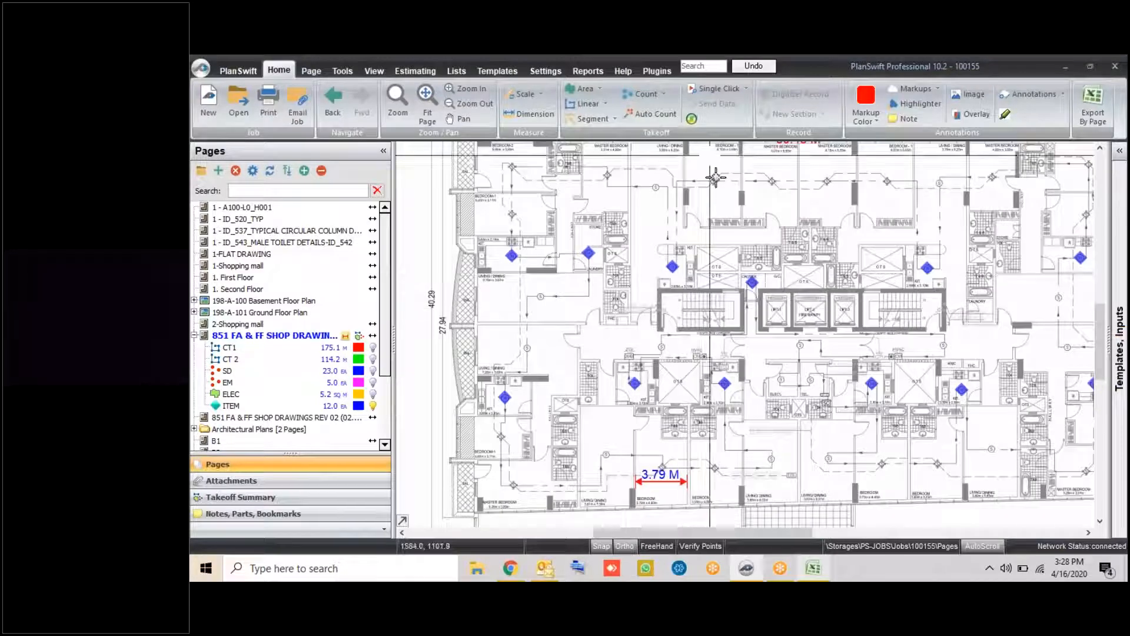
scroll(708, 187, "up", 4)
scroll(708, 187, "up", 2)
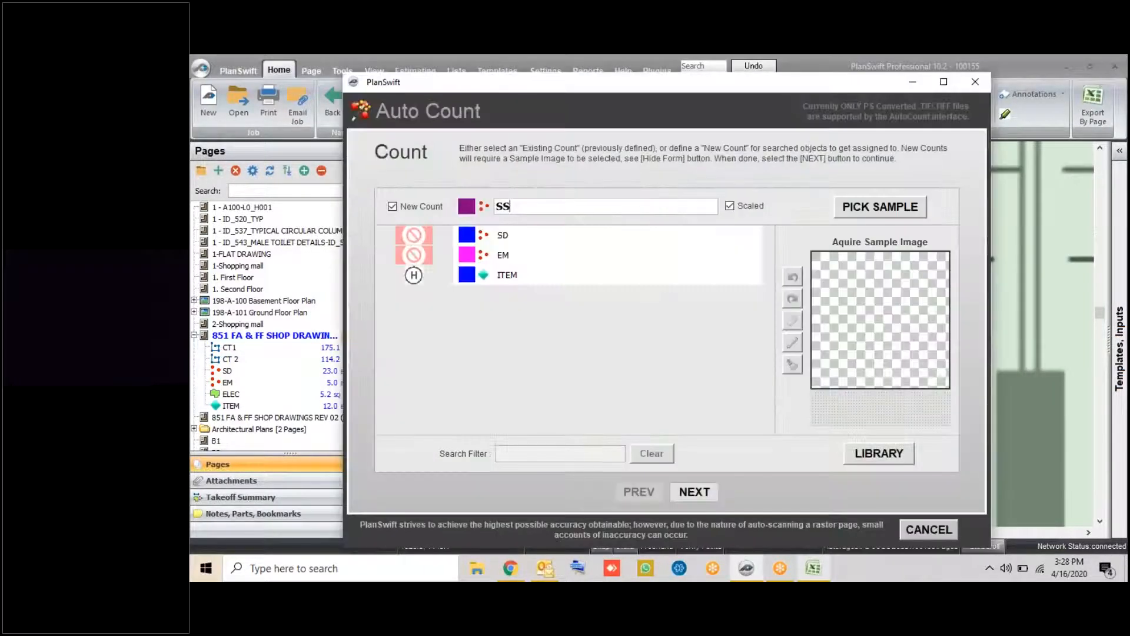
left_click(880, 207)
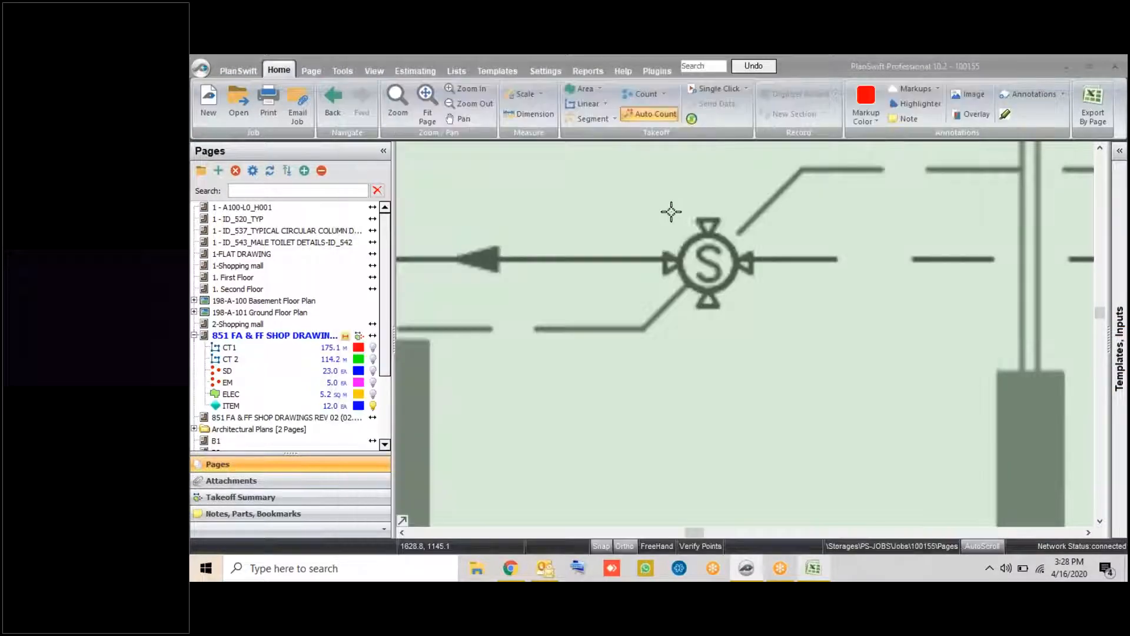
scroll(606, 196, "up", 2)
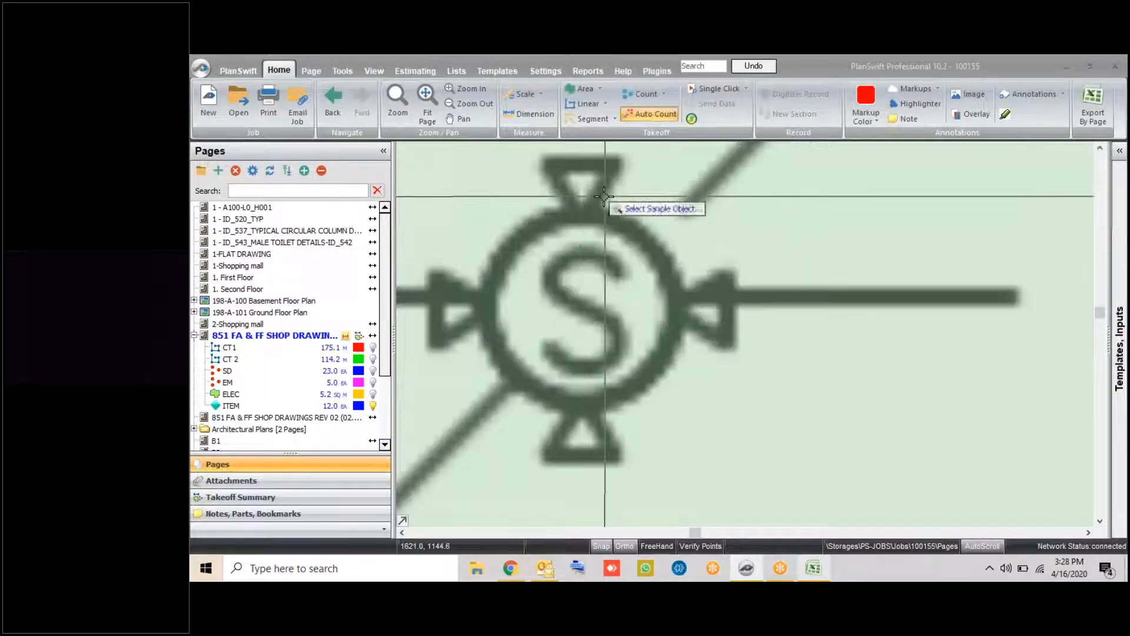
scroll(521, 184, "down", 1)
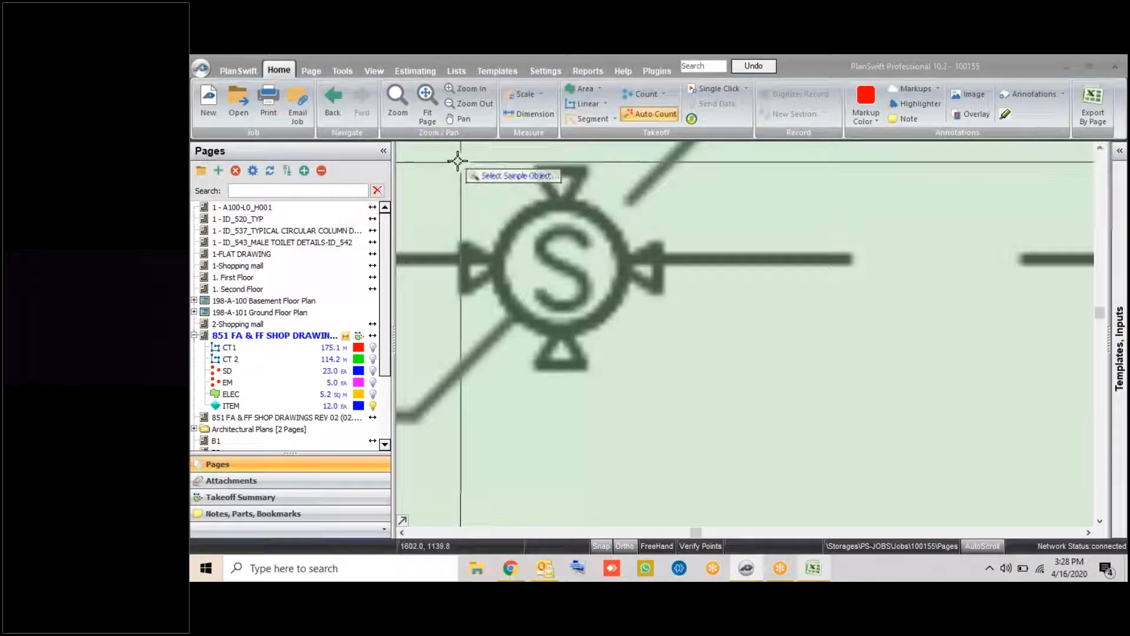
left_click_drag(454, 158, 668, 379)
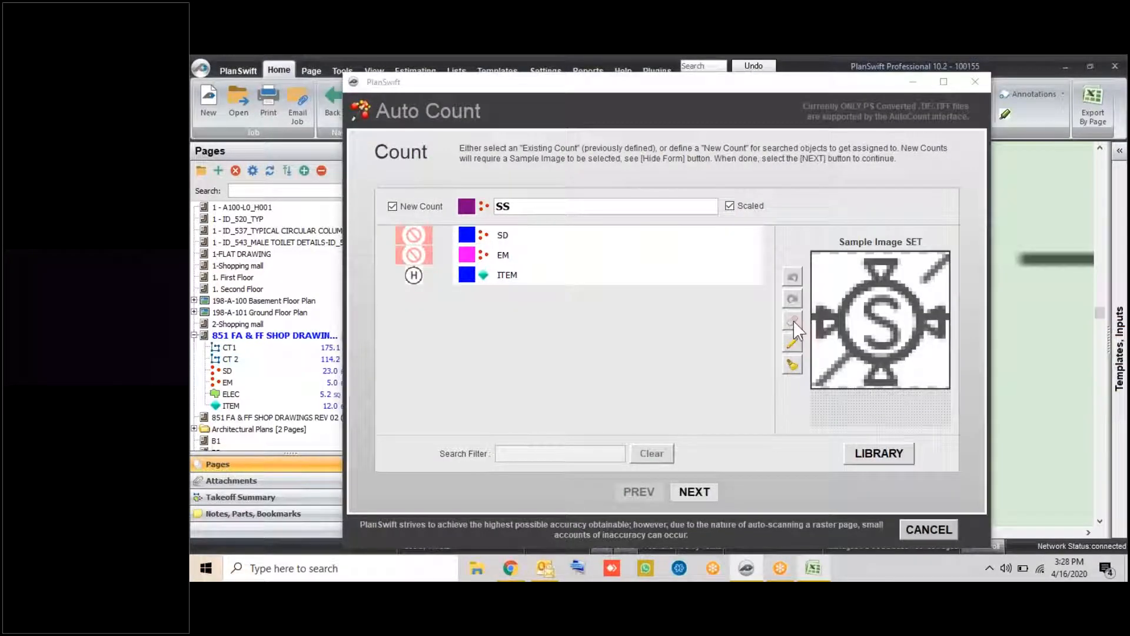
Erase the stray diagonal cable lines and excess edge pixels around the S symbol in the sample image
left_click_drag(891, 301, 948, 267)
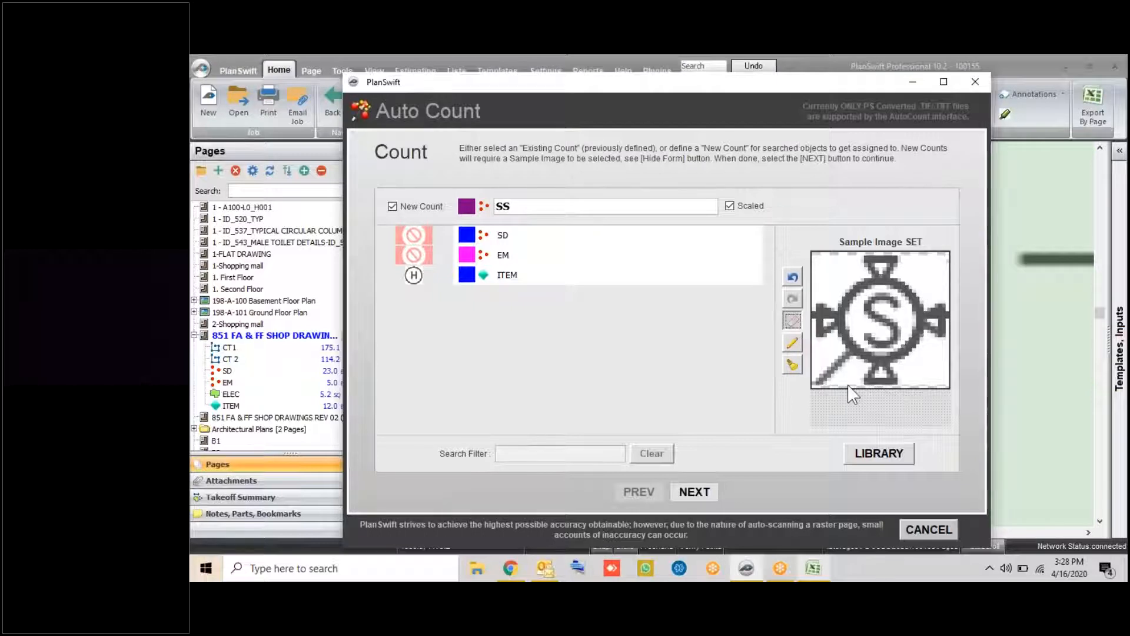
mouse_move(852, 375)
left_mouse_down()
mouse_move(842, 368)
mouse_move(819, 391)
left_mouse_up()
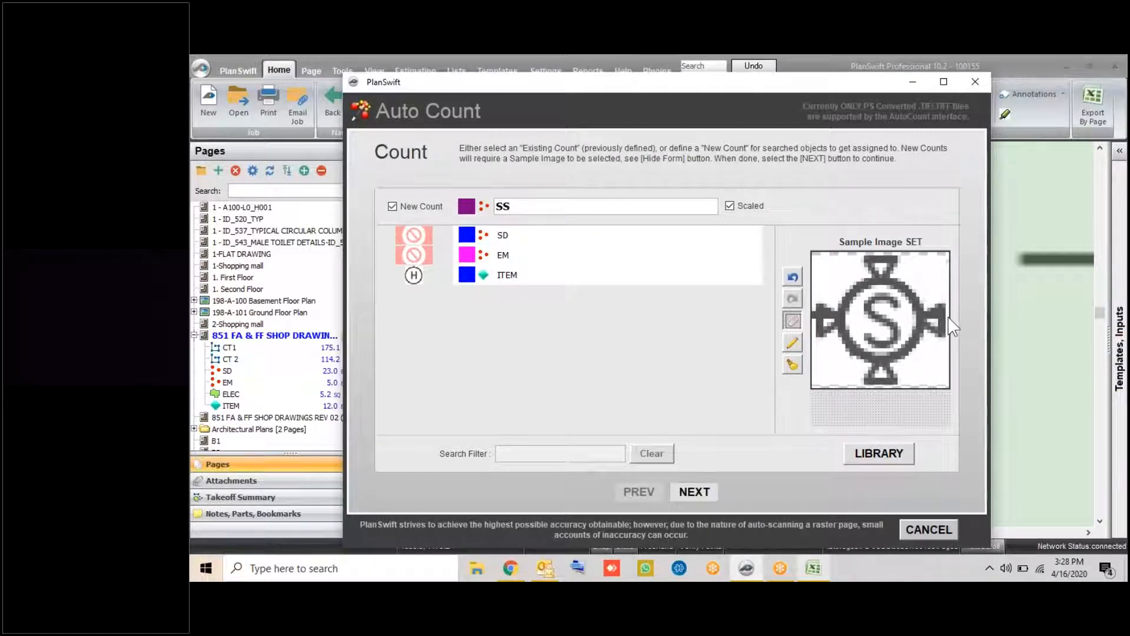
left_click(813, 316)
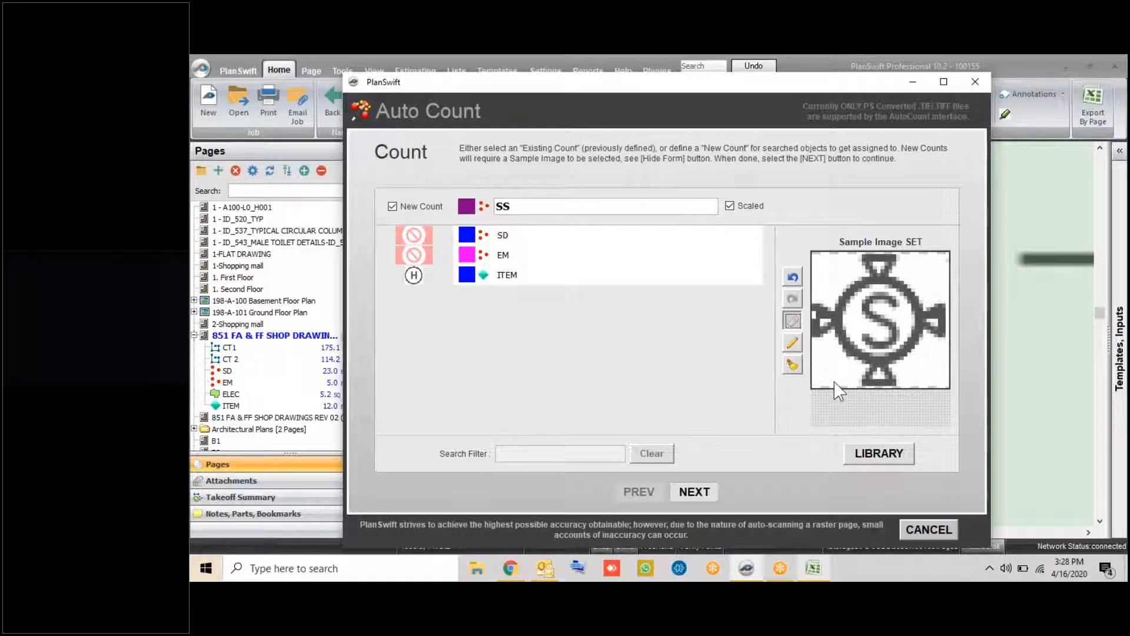
Adjust the search region and run the Auto Count search for the cleaned S sample
left_click(706, 493)
left_click_drag(761, 412, 720, 383)
left_click(686, 497)
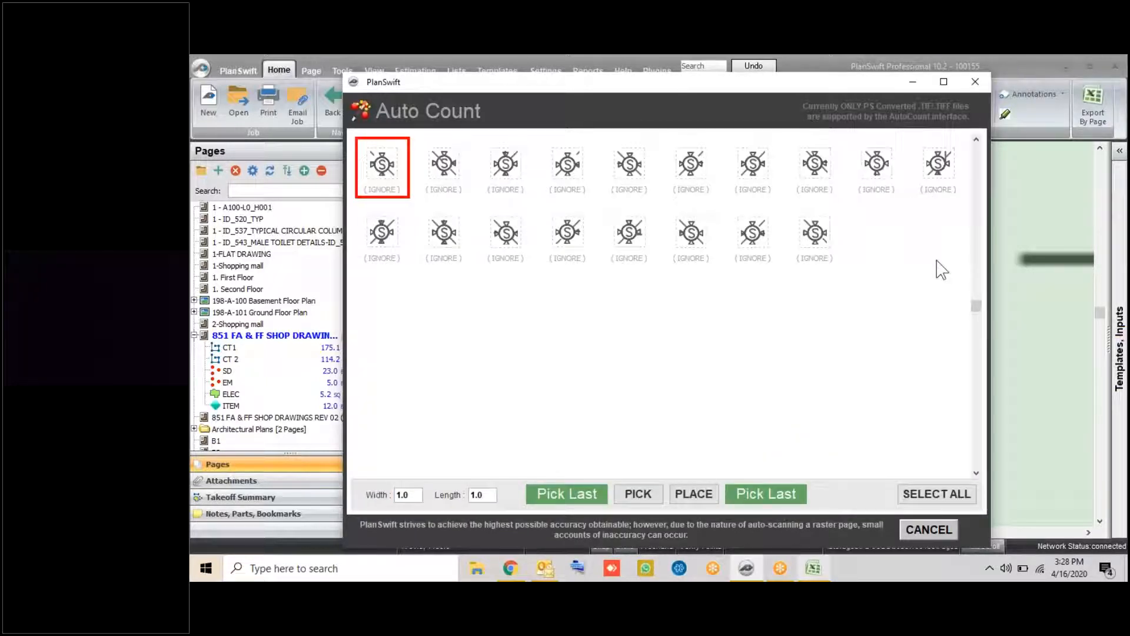
Mark all the matched S symbols for placement and place the SS count markers on the drawing
left_click(941, 495)
left_click(630, 225)
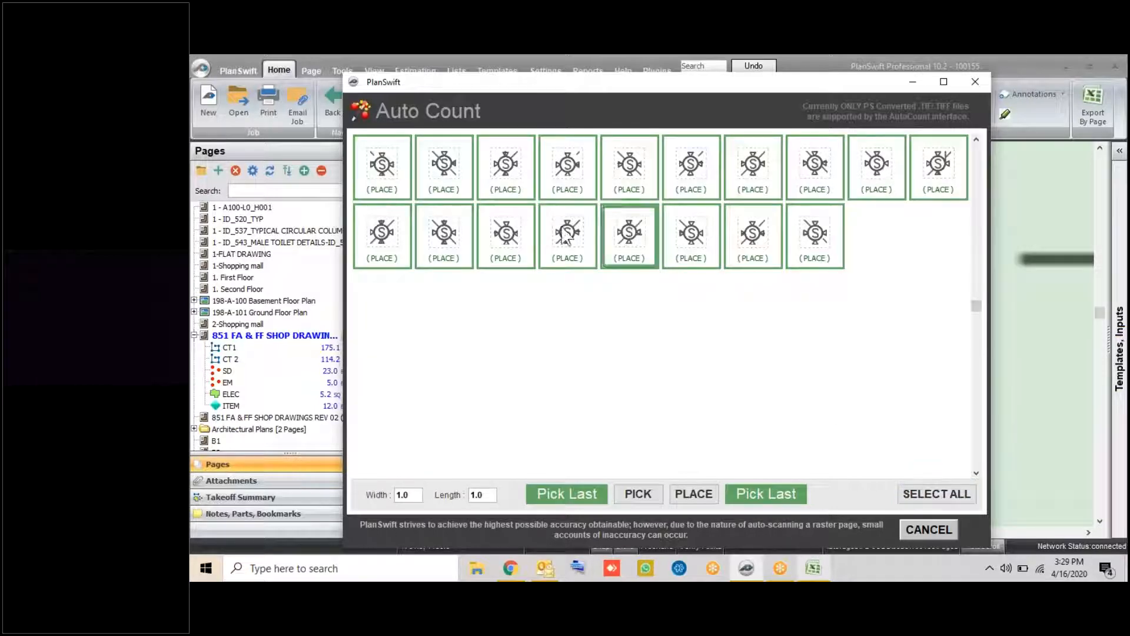
left_click(571, 239)
left_click(572, 230)
left_click(701, 498)
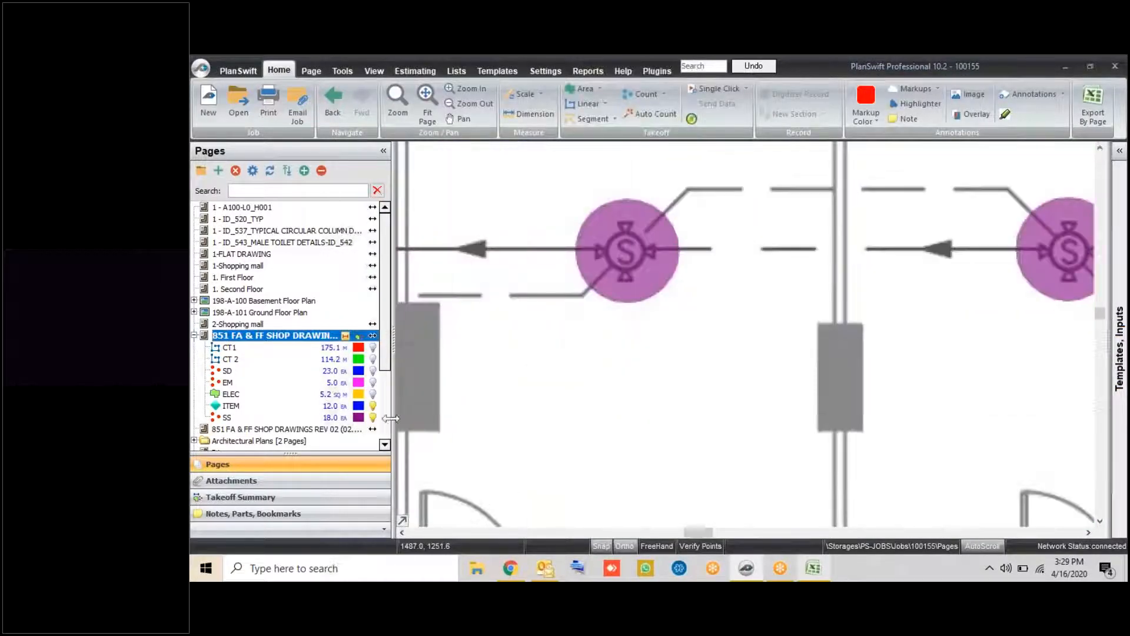
Resume the SS count, add markers on two uncounted S symbols in the lower living/dining rooms, and stop recording
scroll(620, 323, "down", 3)
left_click_drag(620, 323, 732, 264)
left_click_drag(627, 386, 669, 266)
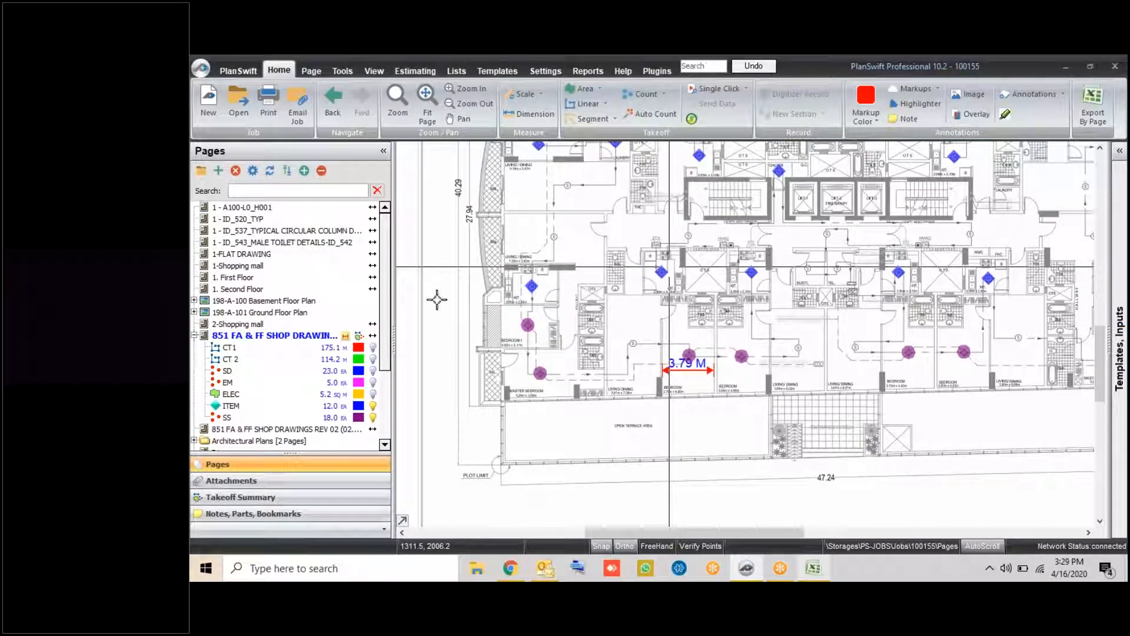
left_click(227, 417)
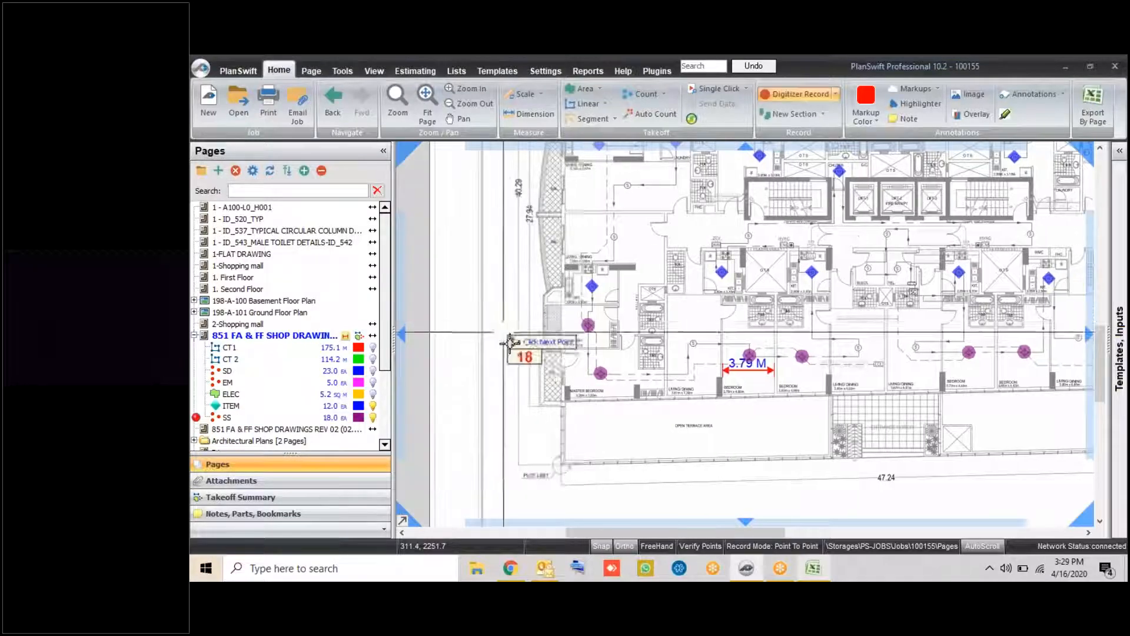
scroll(692, 354, "up", 5)
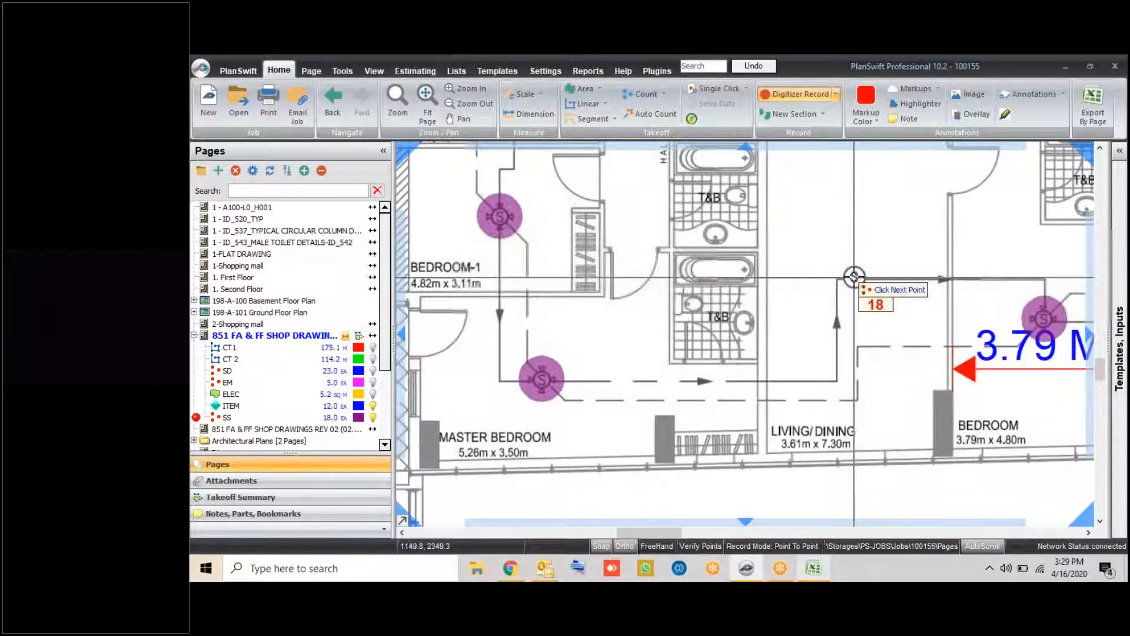
left_click(853, 277)
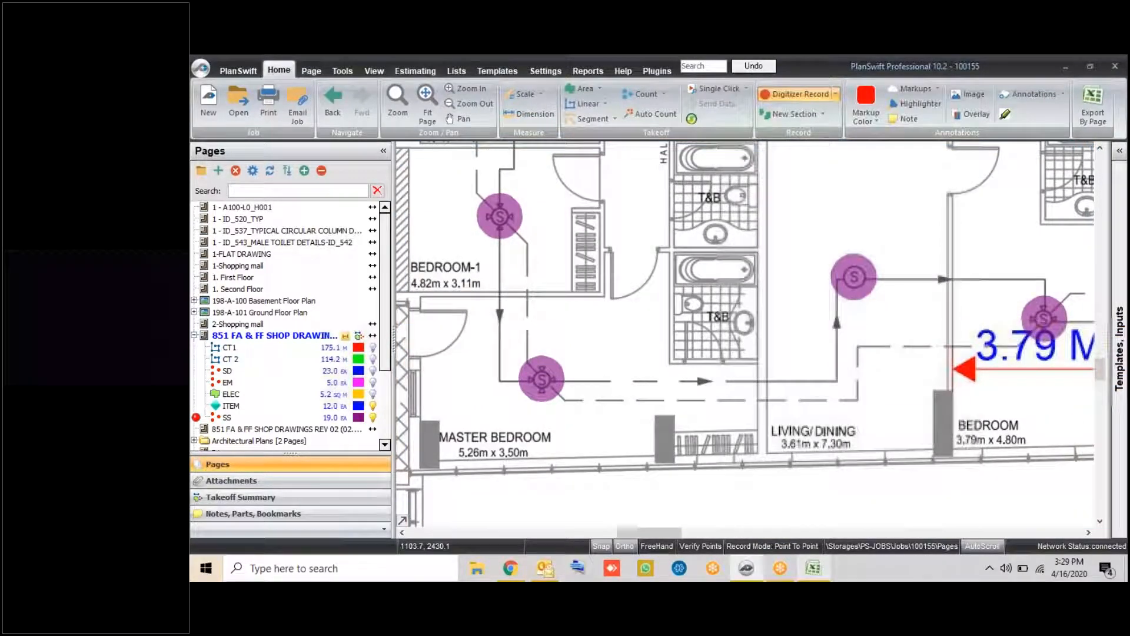
left_click(1012, 282)
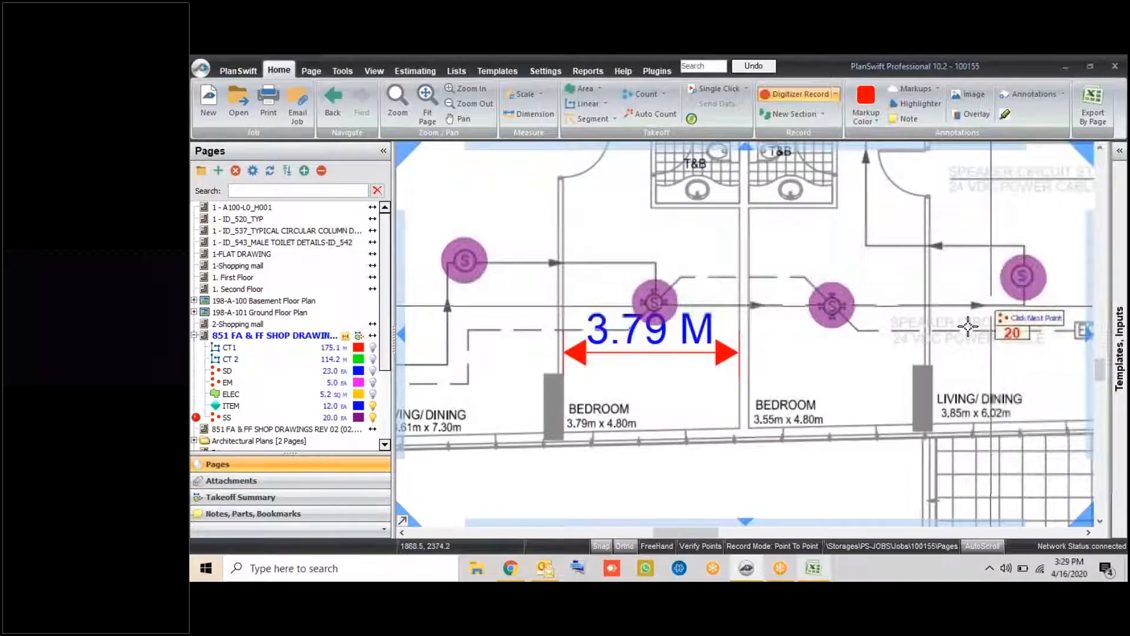
scroll(807, 382, "down", 1)
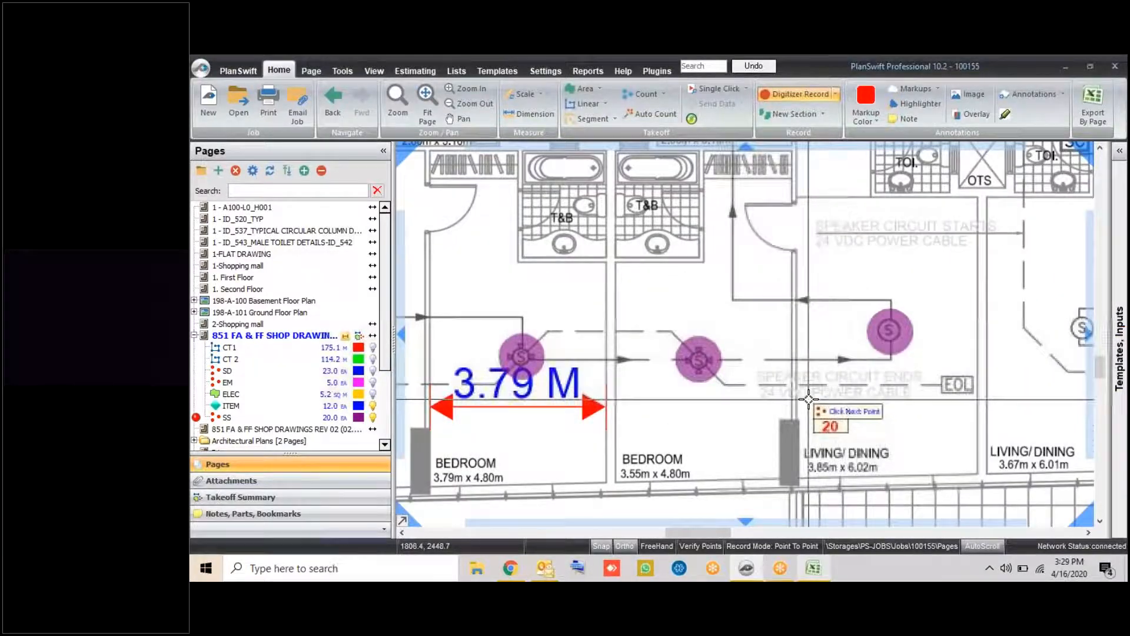
scroll(807, 359, "down", 1)
right_click(801, 341)
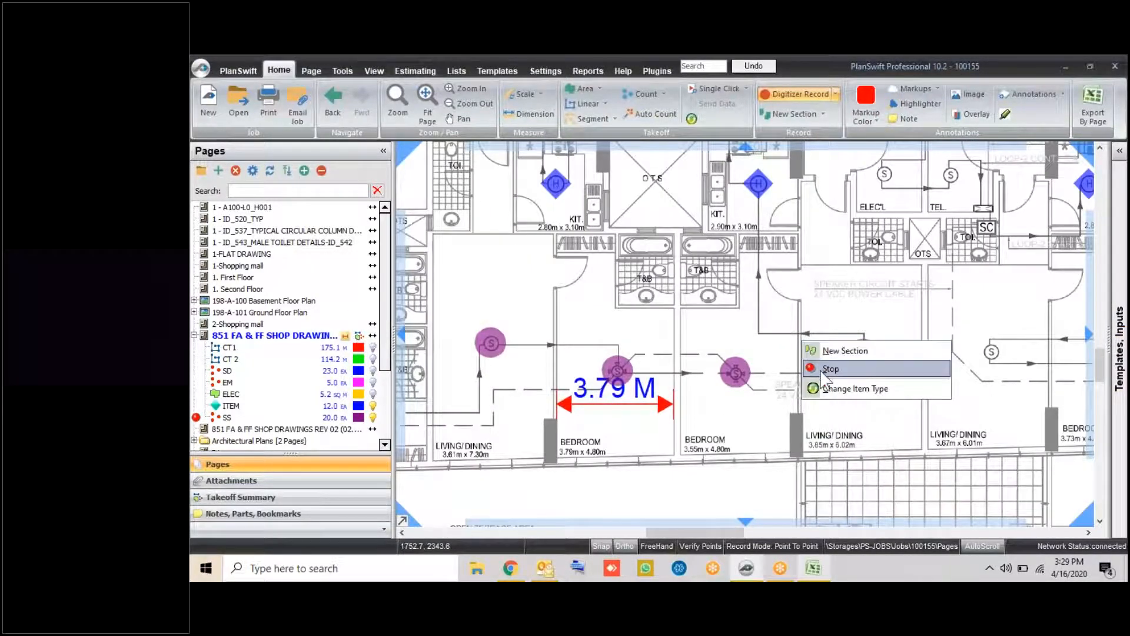
left_click(828, 369)
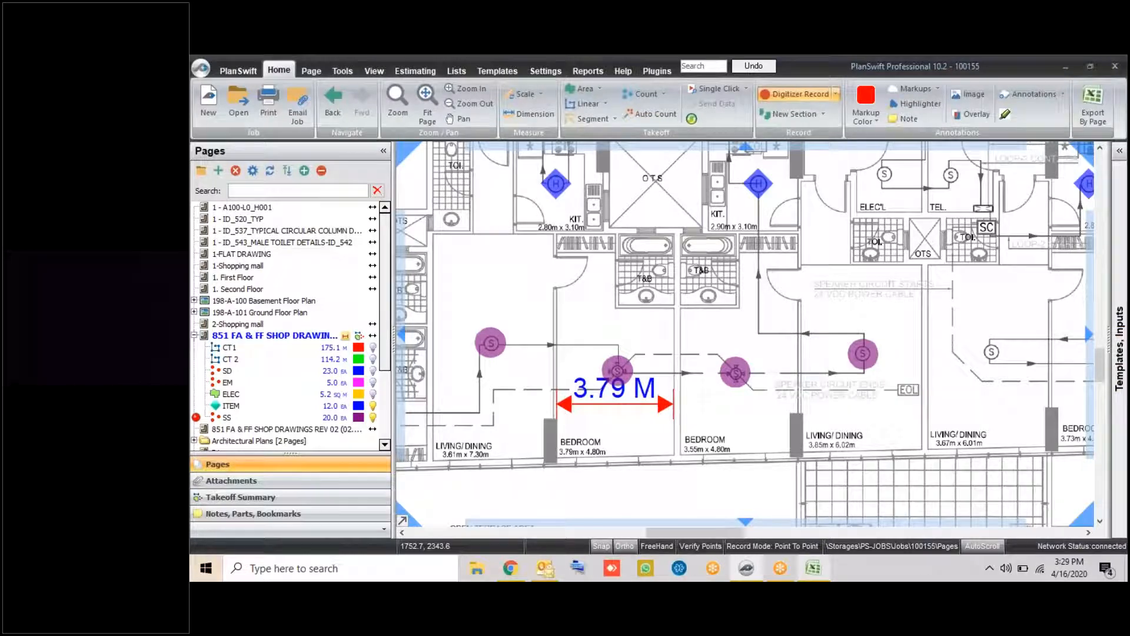
Show the CT1, CT 2 and ELEC takeoffs on the shop drawing again
scroll(800, 378, "down", 2)
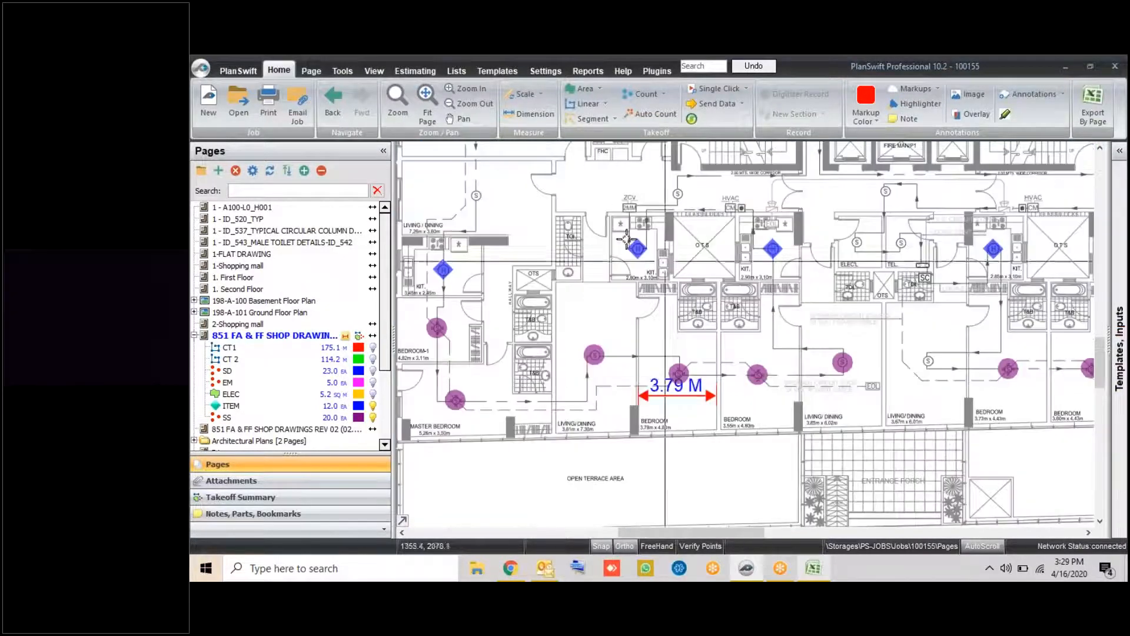
left_click(659, 114)
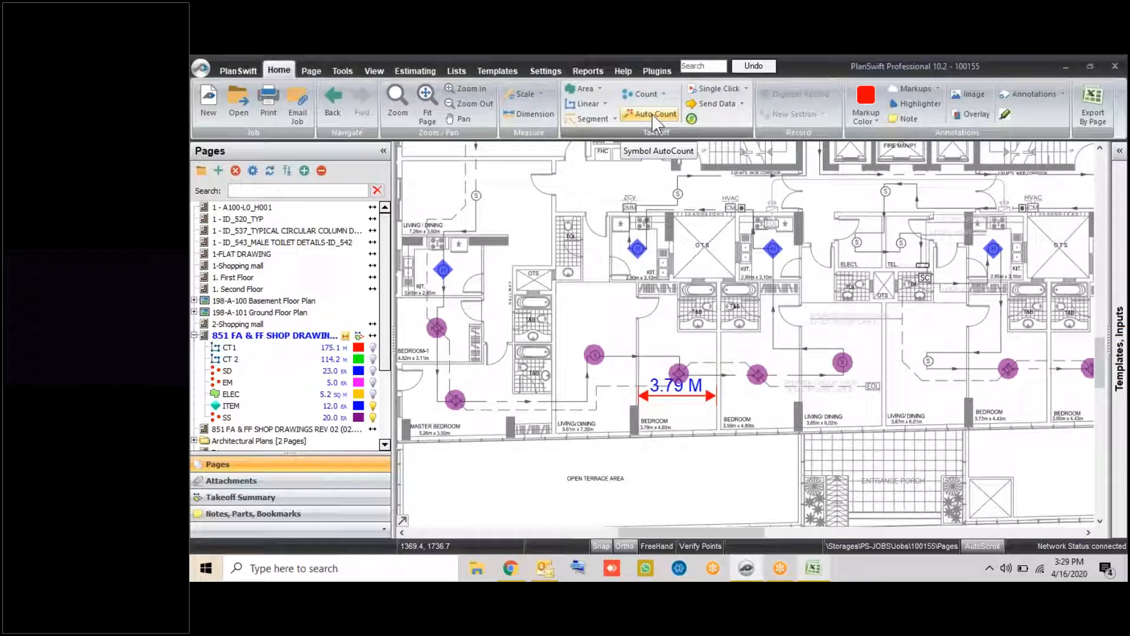
scroll(764, 268, "down", 5)
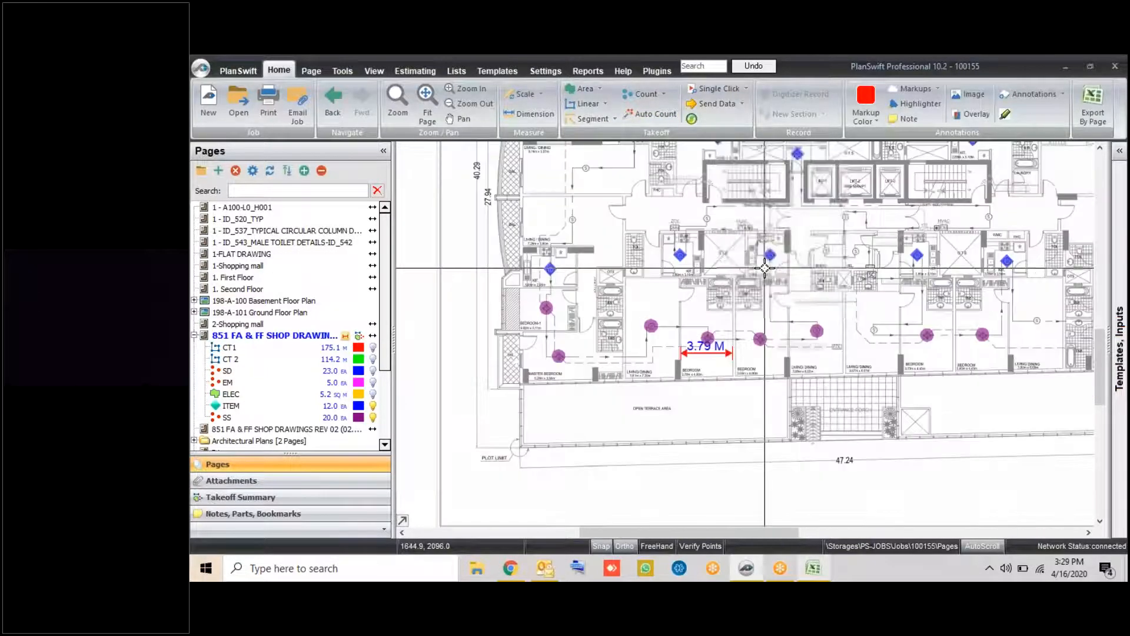
left_click(373, 347)
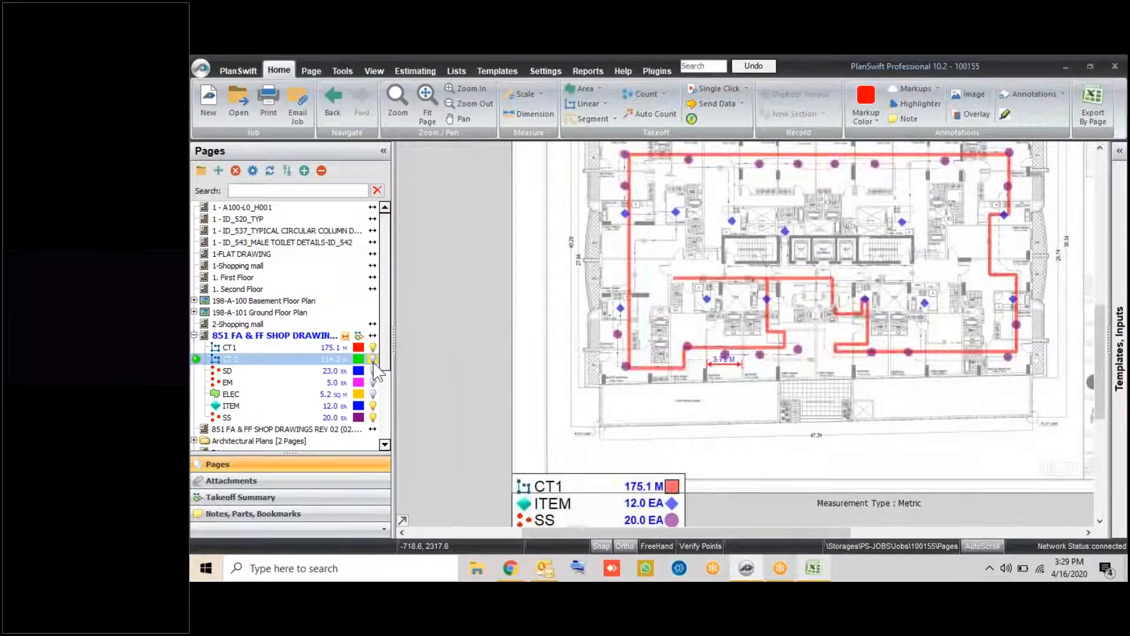
left_click(373, 358)
left_click(373, 393)
left_click_drag(691, 380, 706, 361)
left_click_drag(617, 468, 621, 425)
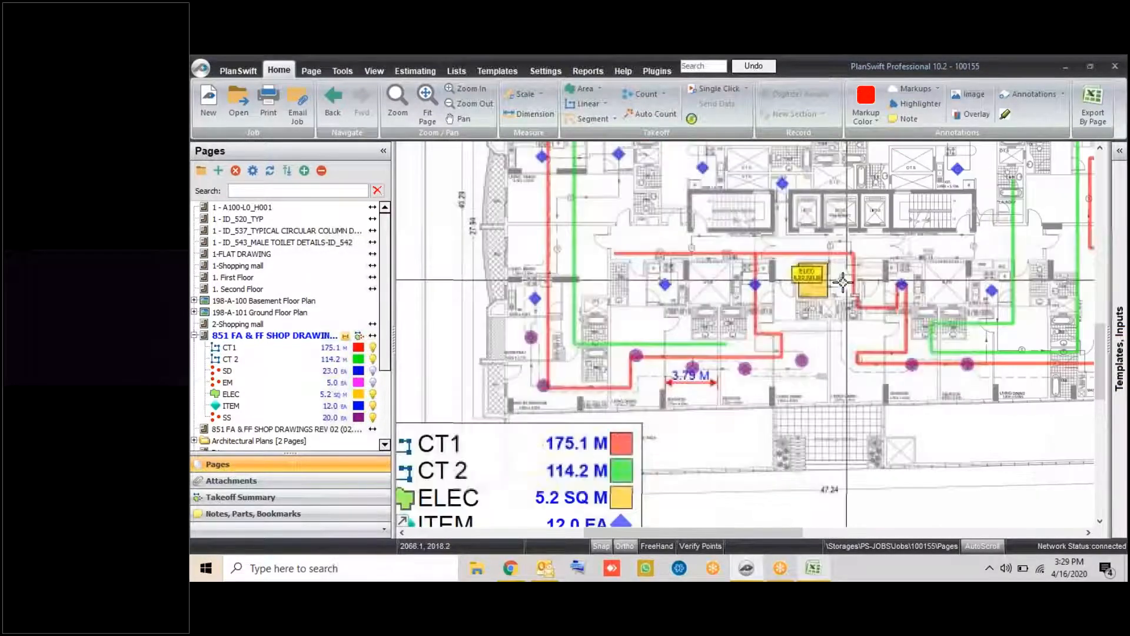
Hide the SS and ITEM counts and show the EM and SD counts on the drawing
scroll(743, 322, "up", 2)
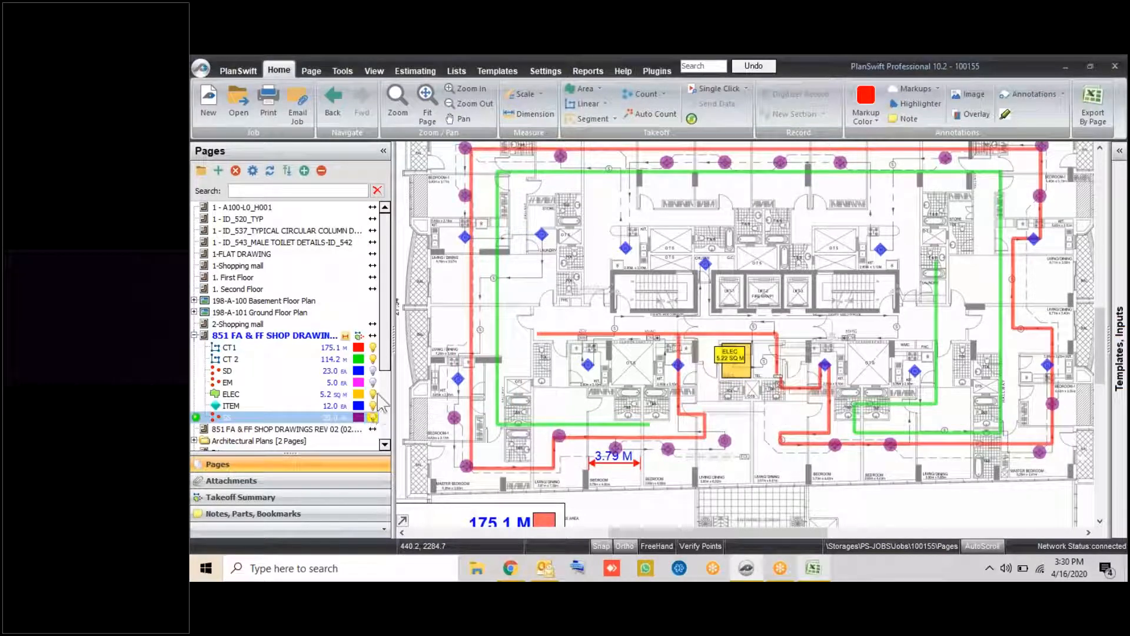
left_click(373, 417)
left_click(374, 405)
left_click(373, 383)
left_click(374, 371)
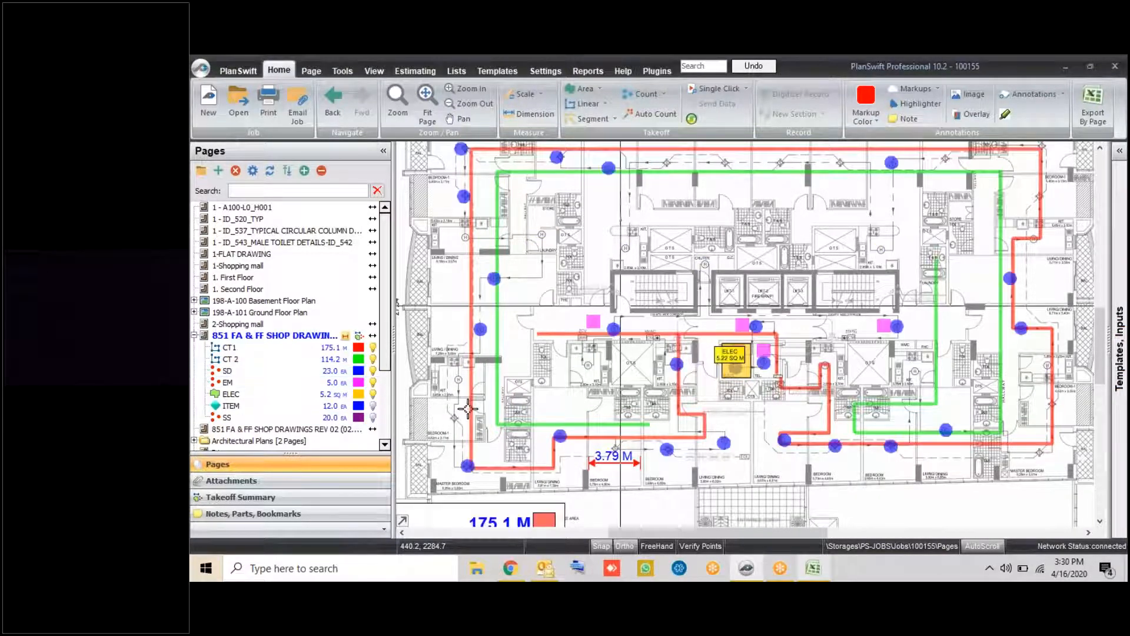
scroll(823, 505, "down", 2)
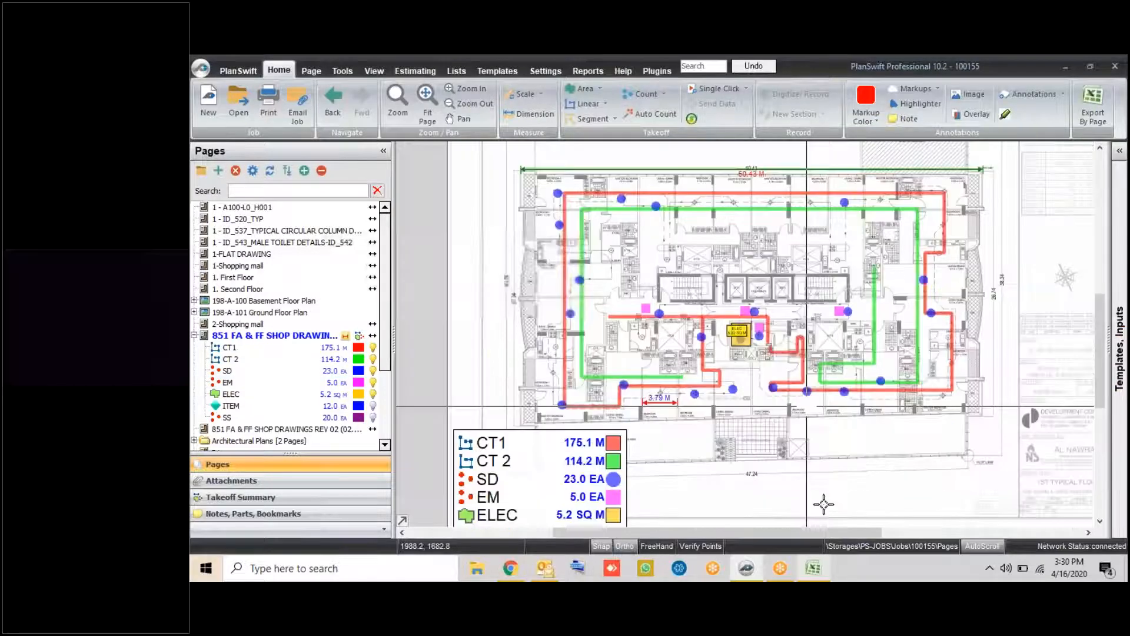
Glance at the Excel Estimation sheet, return to PlanSwift and open the second 851 FA & FF SHOP DRAWINGS REV 02 page
left_click(813, 568)
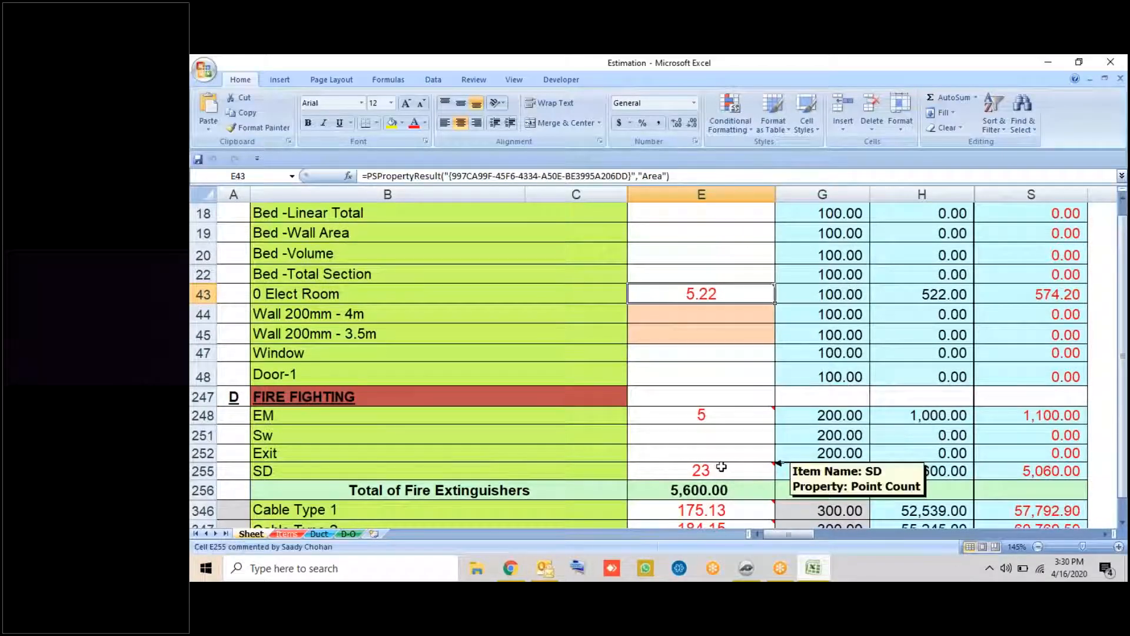
left_click(746, 568)
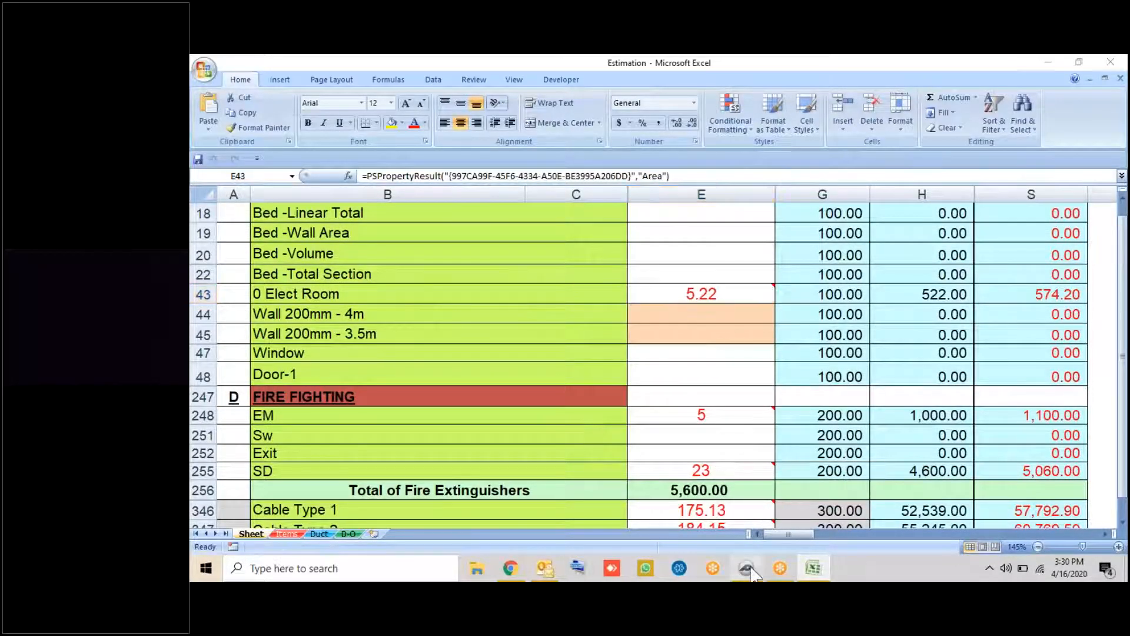
scroll(257, 365, "down", 2)
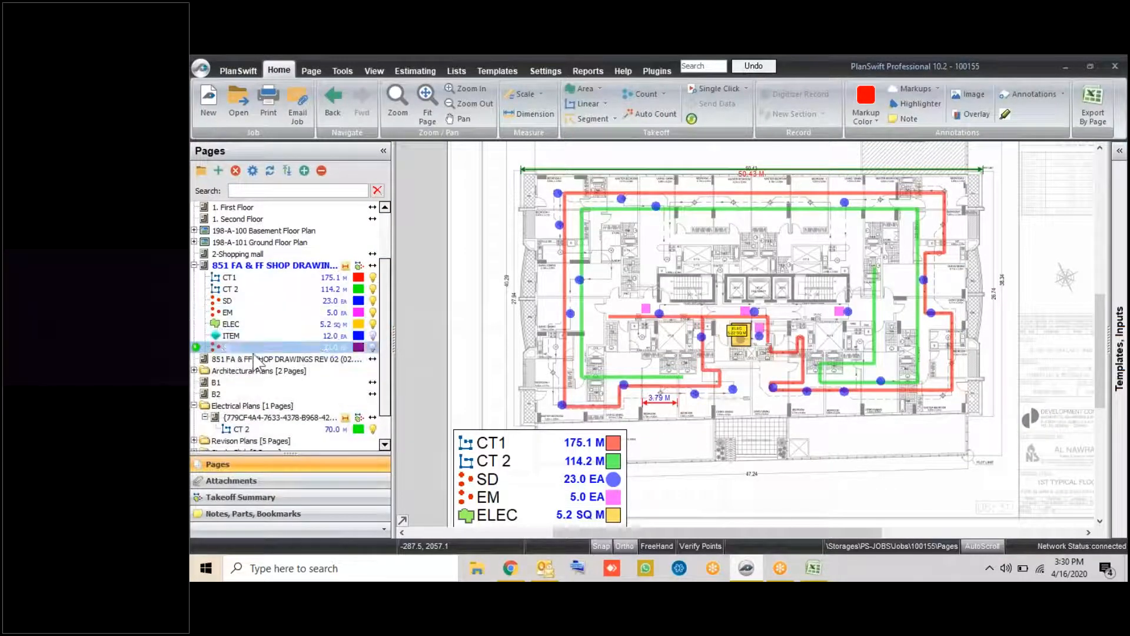
left_click(265, 359)
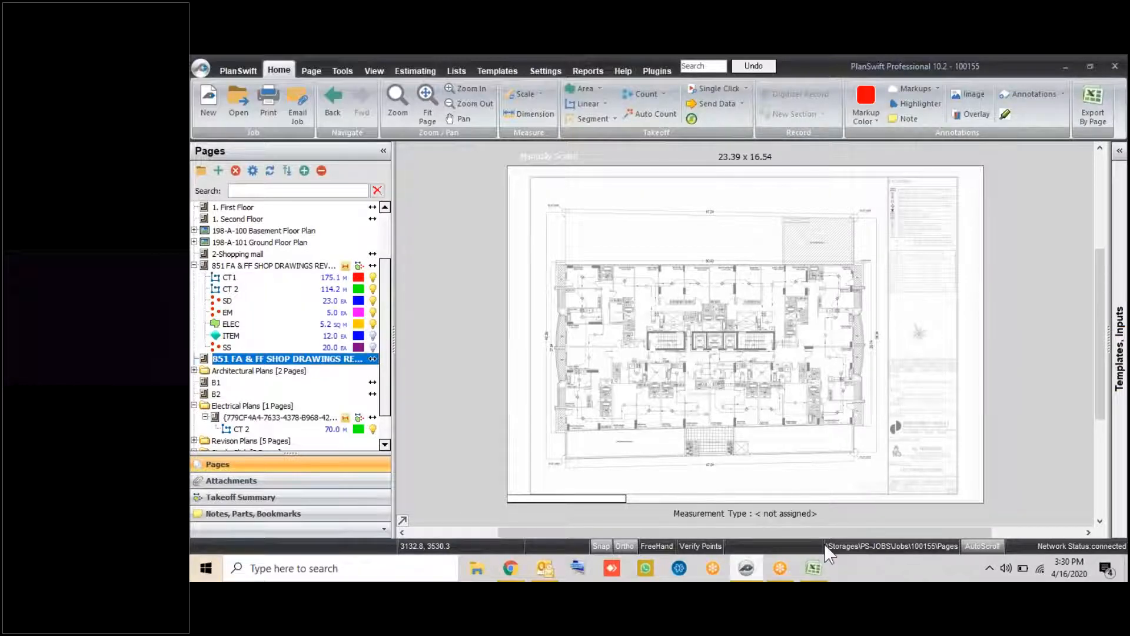
Switch to the Excel Estimation sheet and check the linked EM and SD quantity cells
left_click(813, 567)
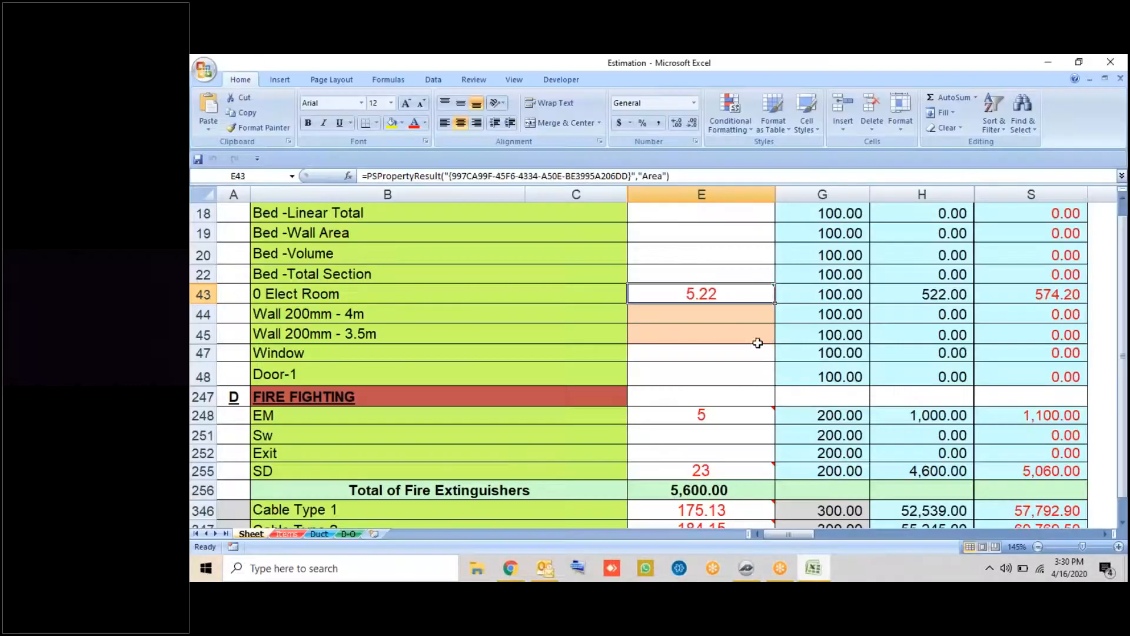
left_click(715, 417)
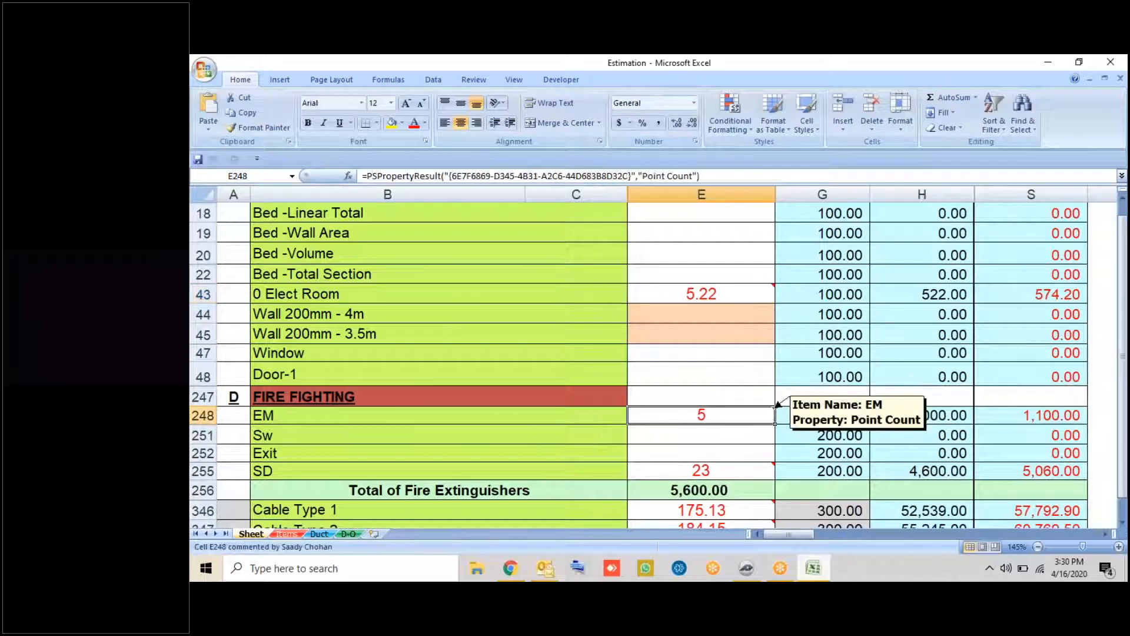
left_click(732, 472)
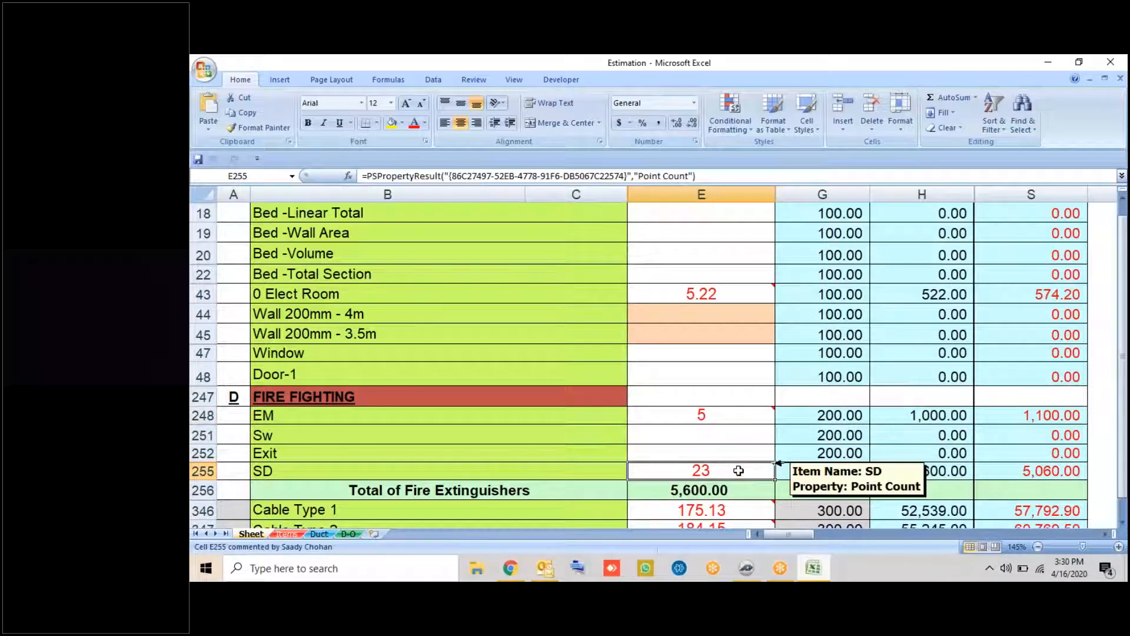
Go from the SD quantity cell to its linked SD section on the shop drawing page and inspect it in PlanSwift
right_click(738, 470)
mouse_move(850, 214)
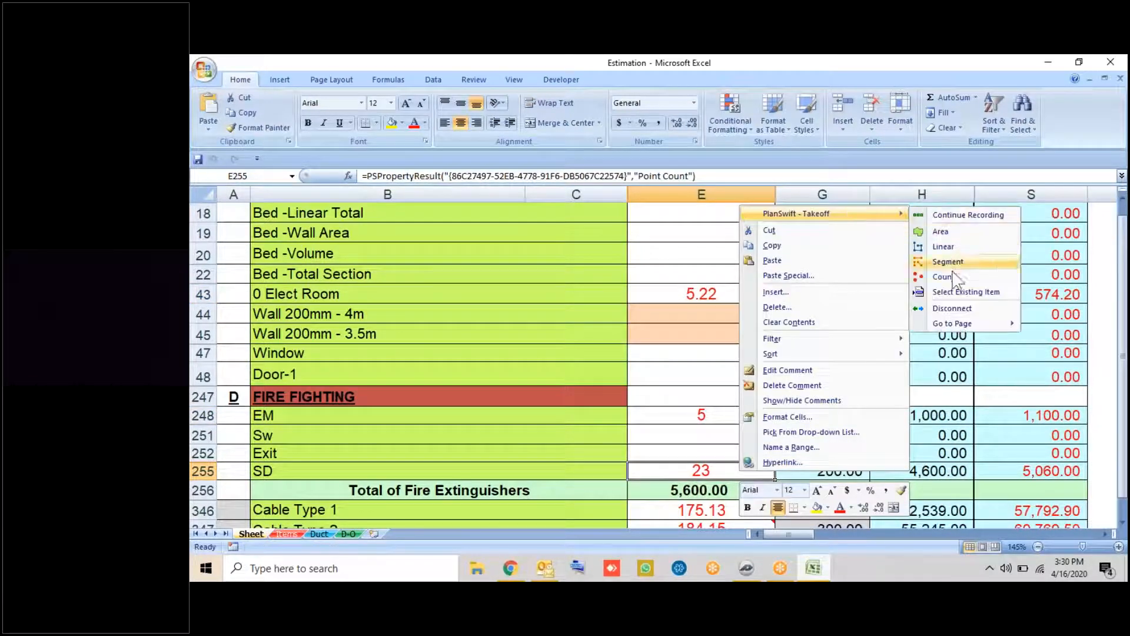
mouse_move(949, 326)
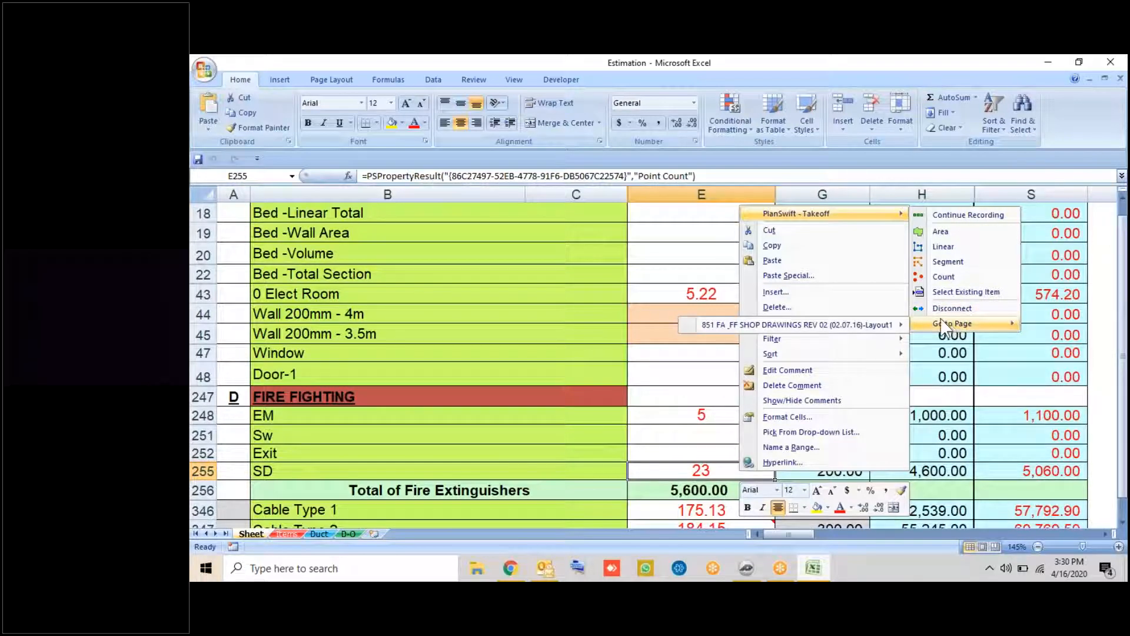
mouse_move(853, 329)
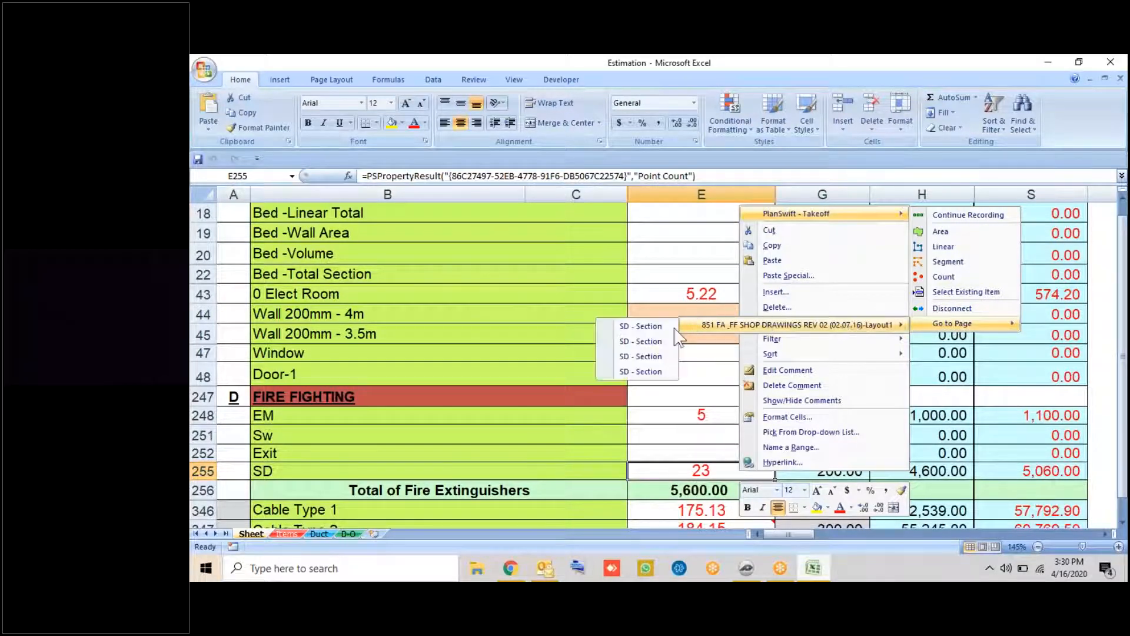
left_click(665, 344)
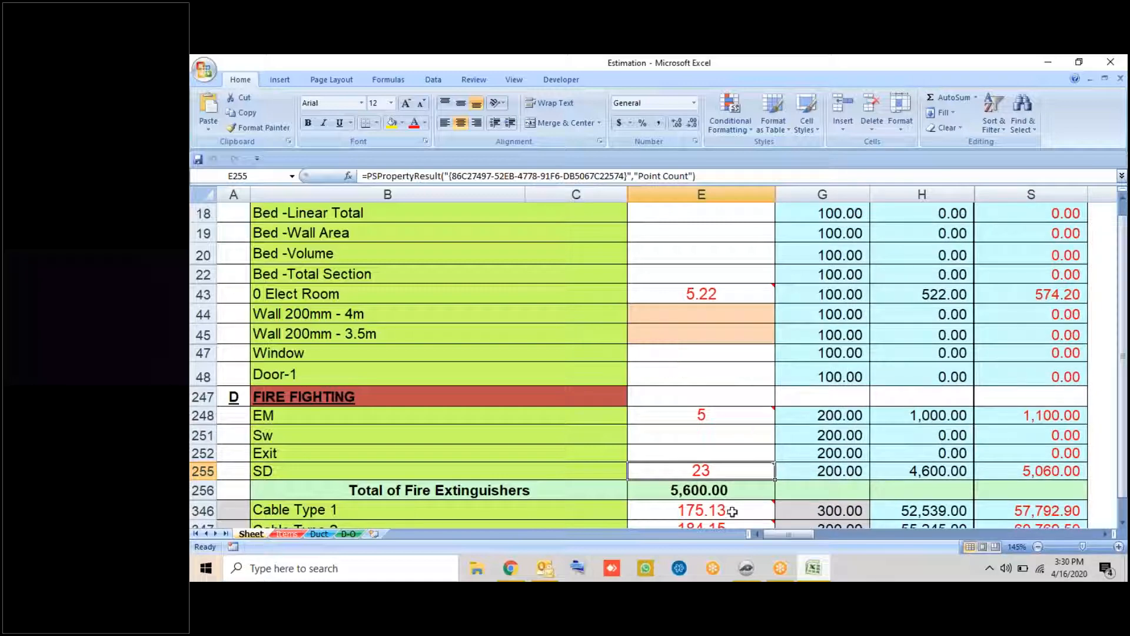
left_click(747, 568)
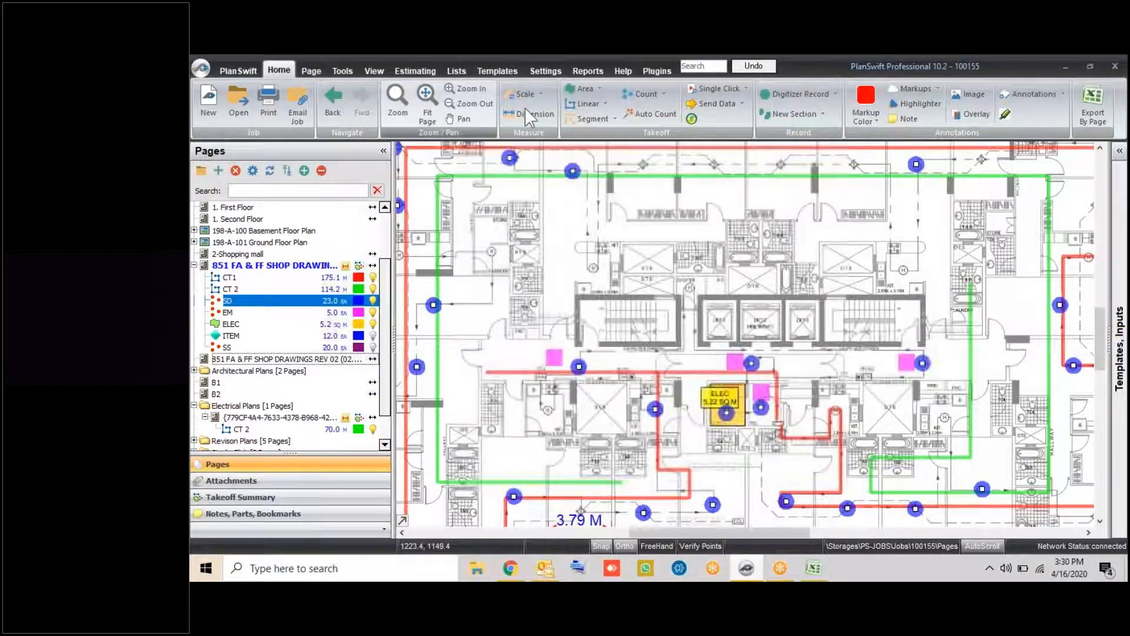
left_click_drag(700, 282, 748, 221)
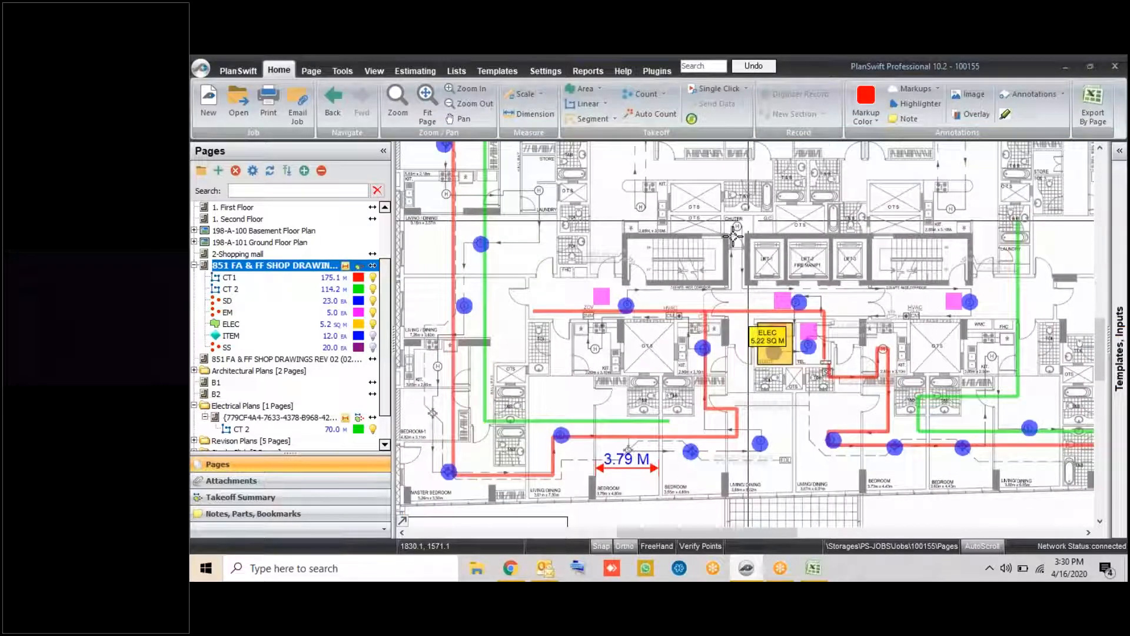
left_click(203, 301)
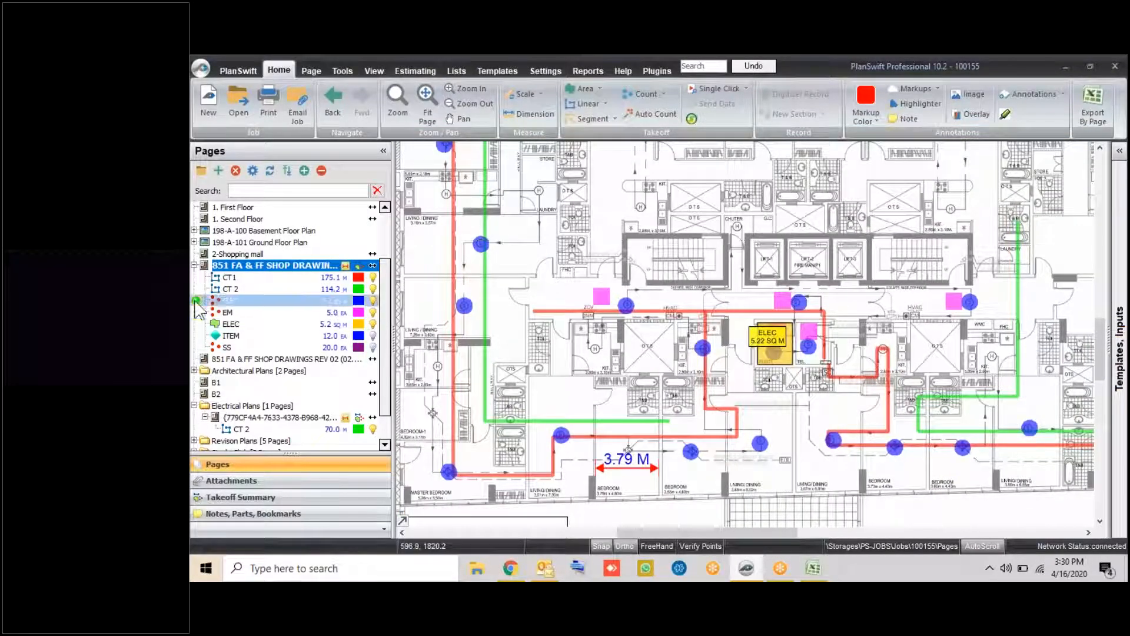
Resume the SD count from its Excel quantity cell, add two markers along the corridor on the drawing, and stop recording
left_click(813, 568)
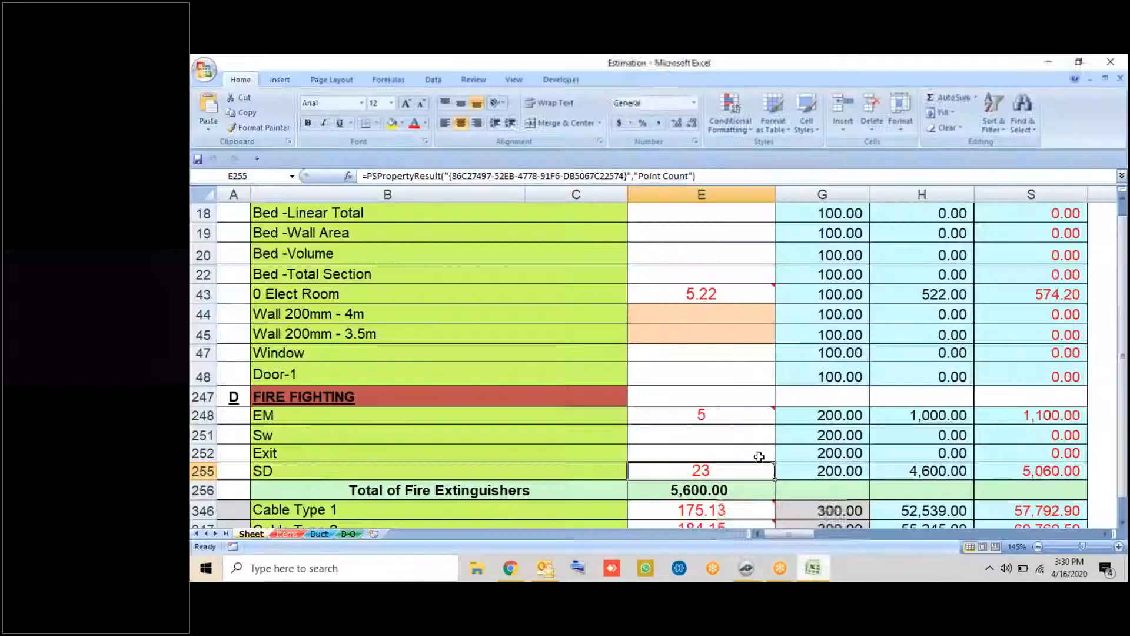
right_click(724, 470)
mouse_move(843, 219)
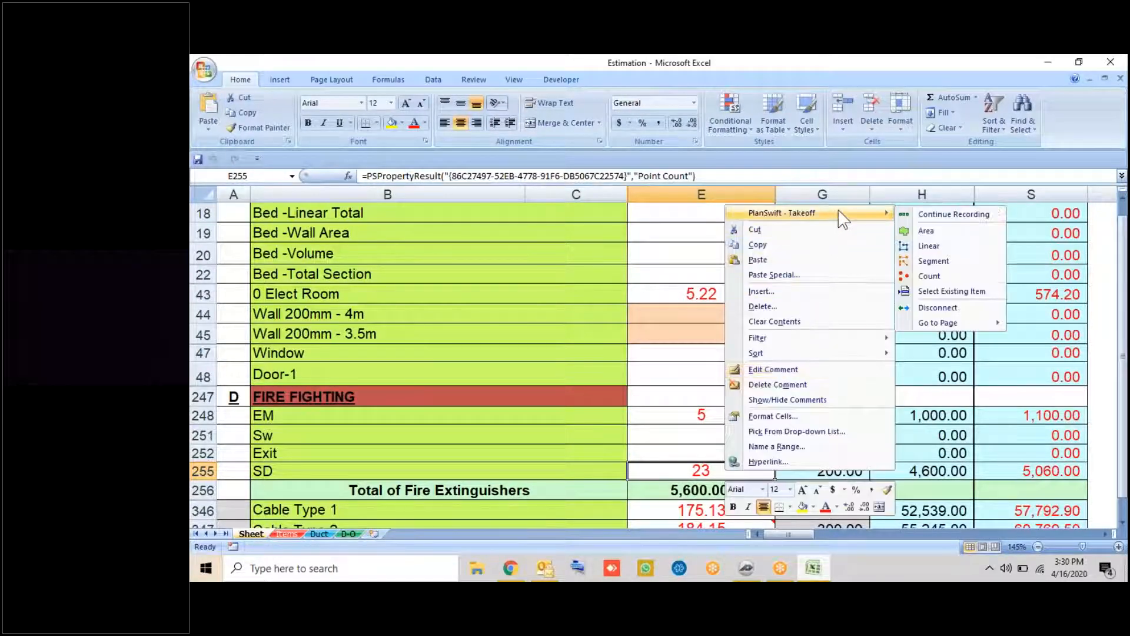
left_click(958, 217)
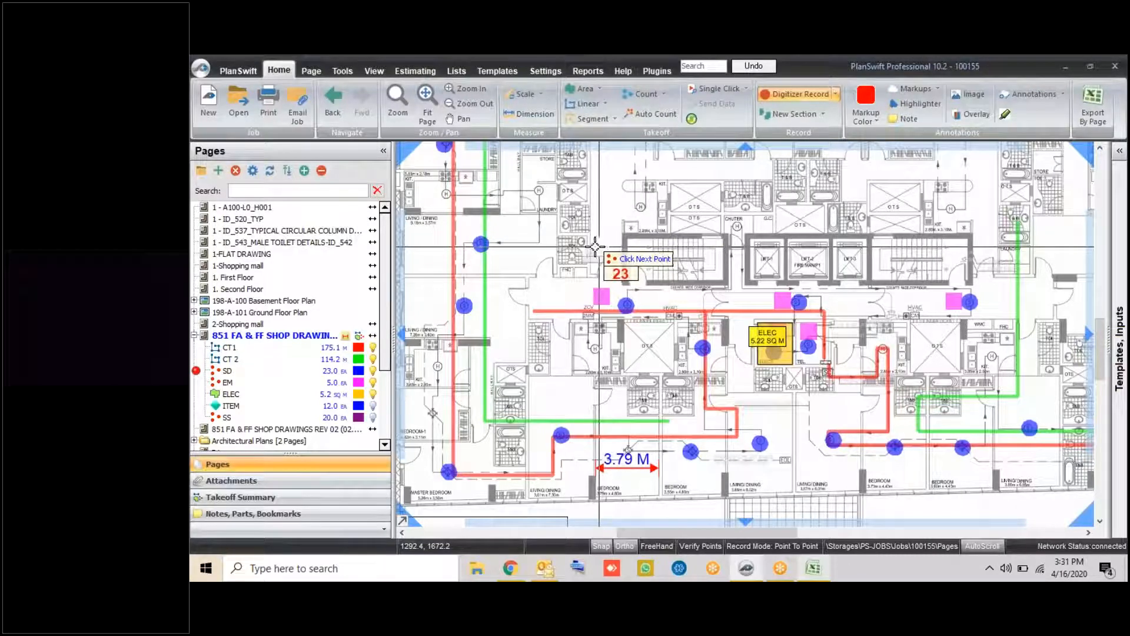
scroll(594, 365, "up", 2)
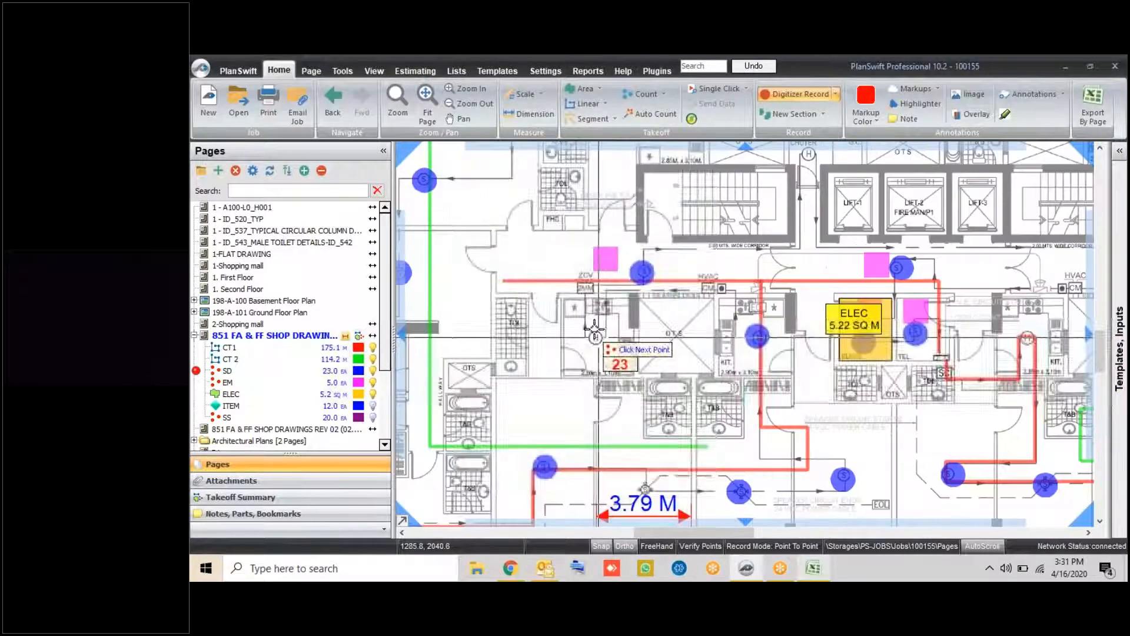
left_click(808, 268)
left_click(523, 263)
right_click(602, 201)
left_click(625, 227)
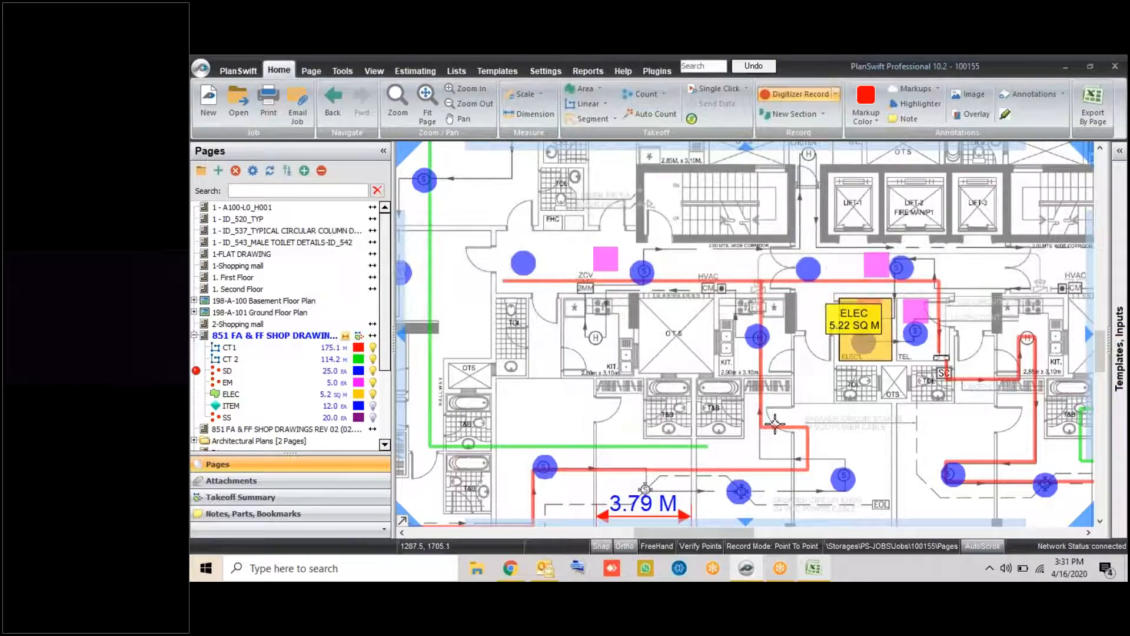
Return to the Excel sheet, check the SD quantity and review the takeoff options of its cell
key("alt+Tab")
mouse_move(775, 465)
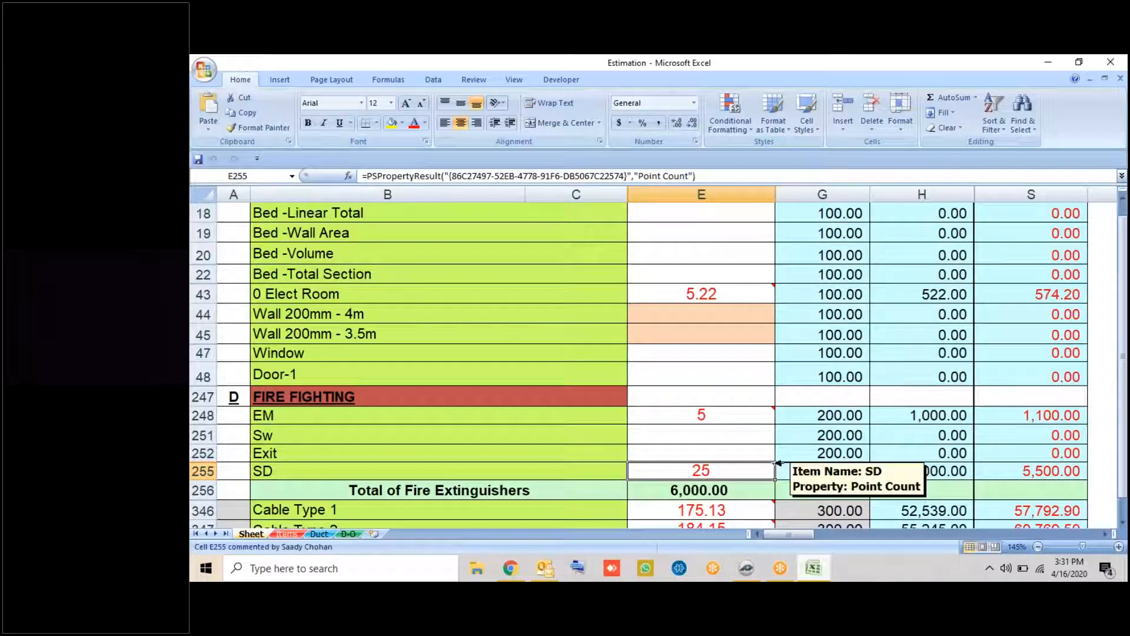
right_click(746, 478)
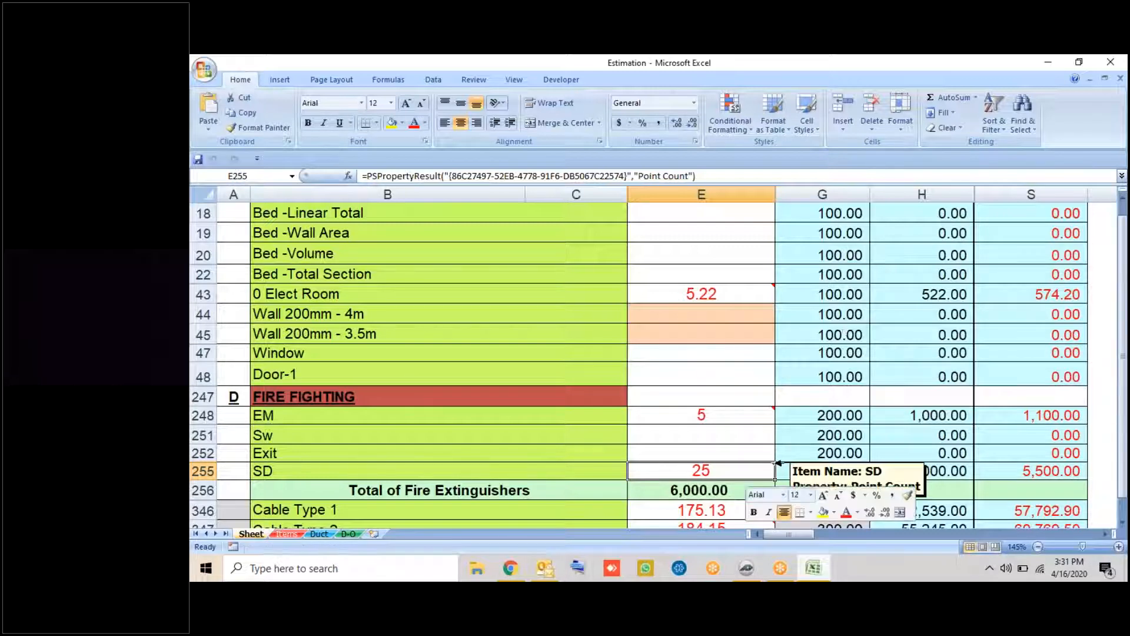
mouse_move(886, 229)
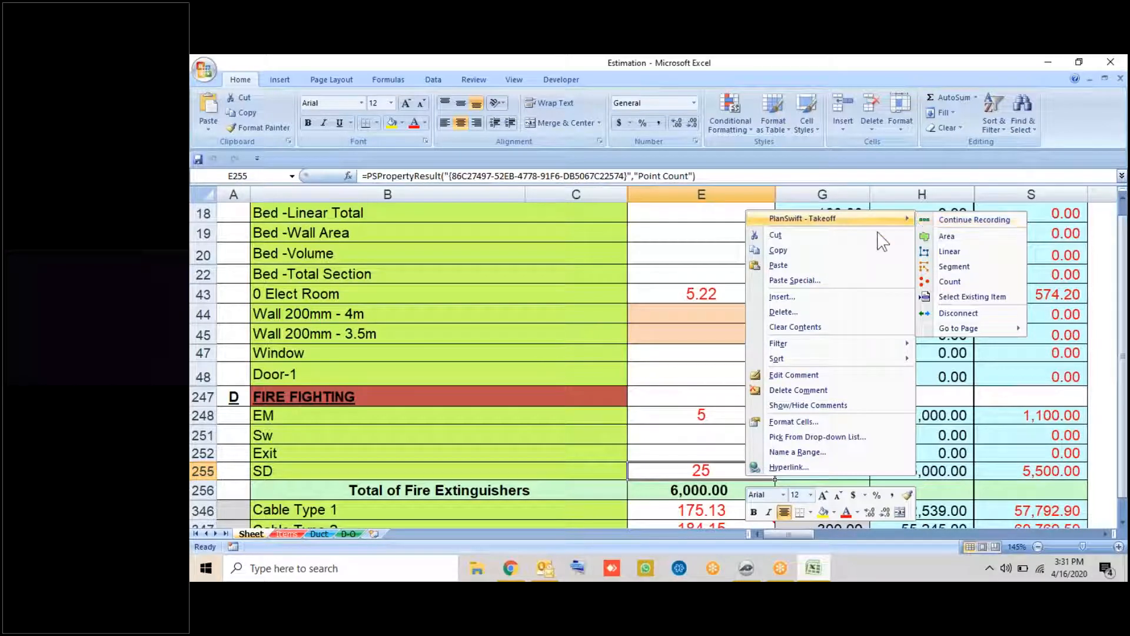
left_click(948, 220)
left_click(702, 252)
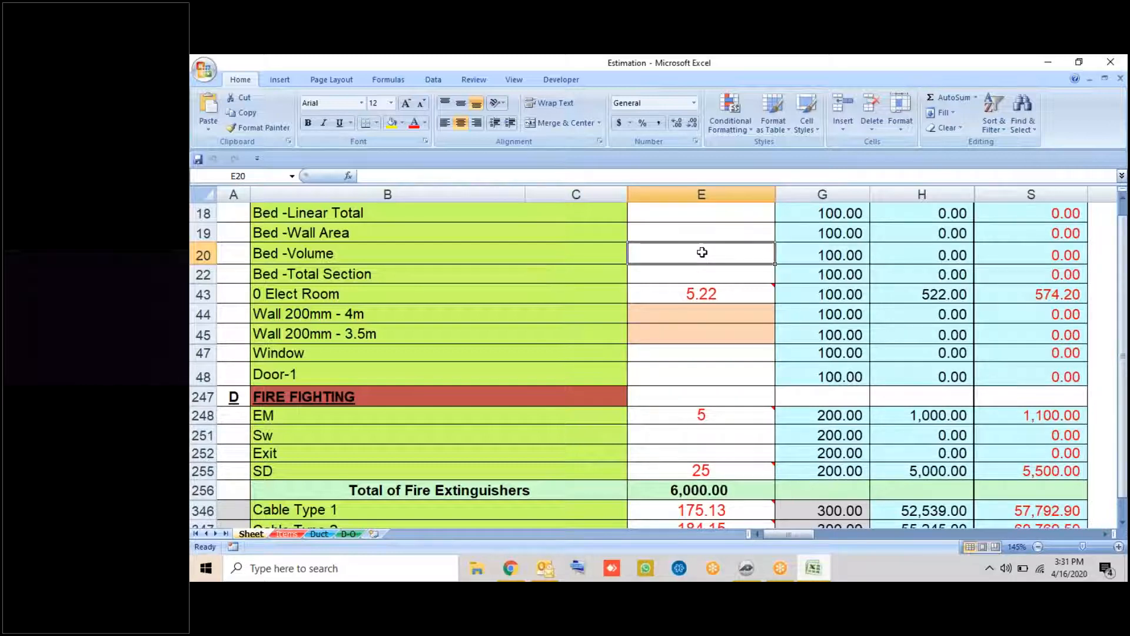
Look over the EM quantity and show the PlanSwift takeoff options for the CIVIL WORKS quantity cell
mouse_move(736, 410)
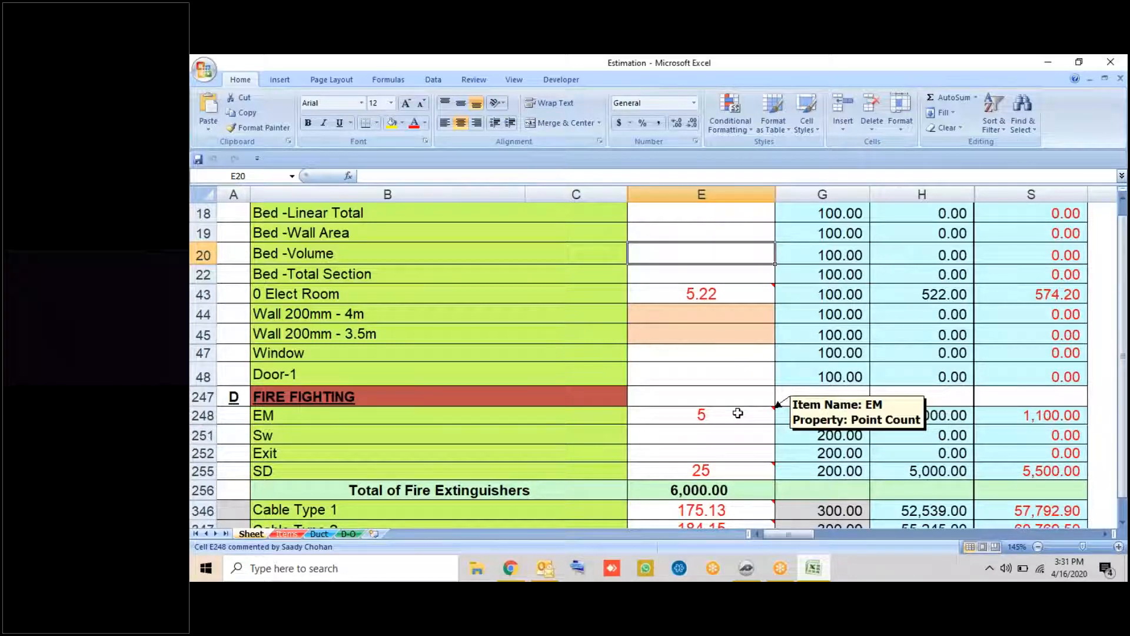
left_click(744, 382)
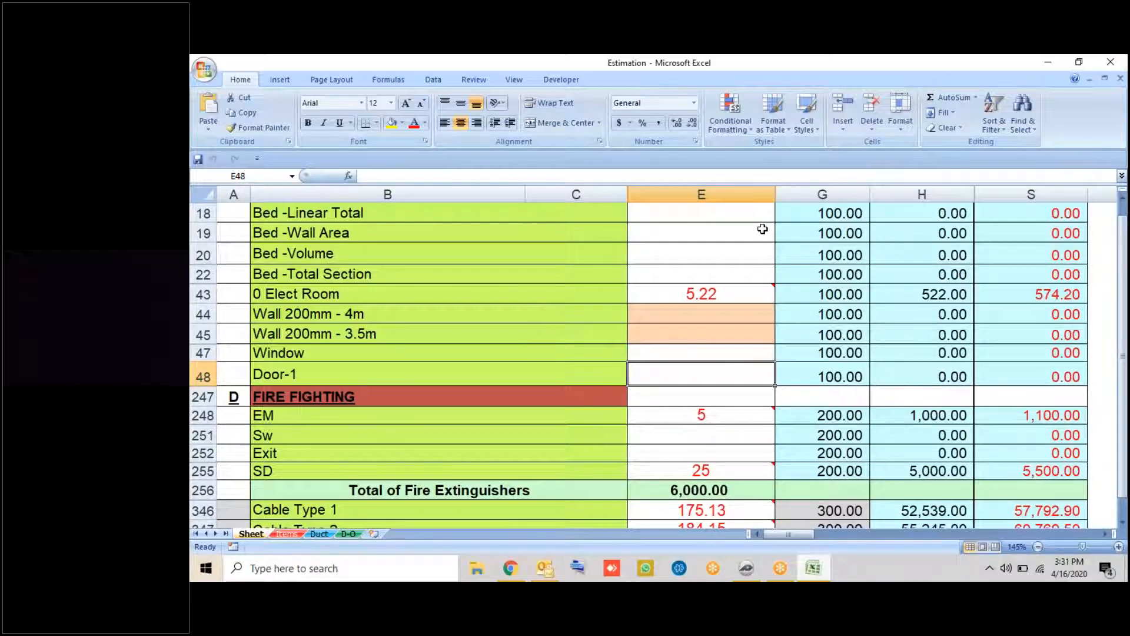
scroll(762, 229, "up", 2)
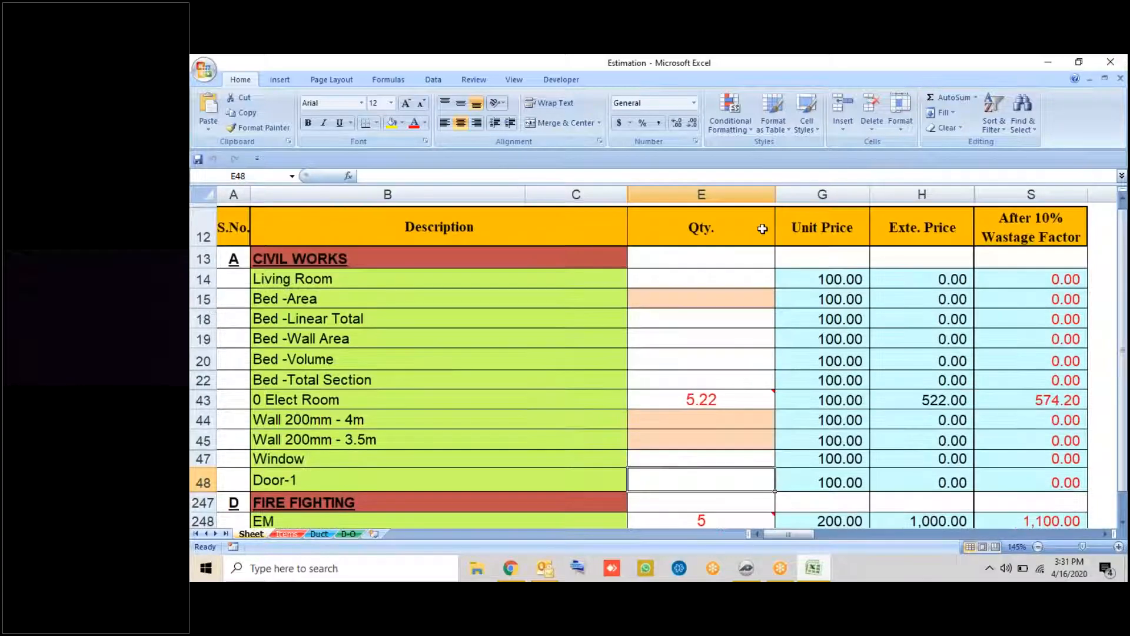
right_click(758, 262)
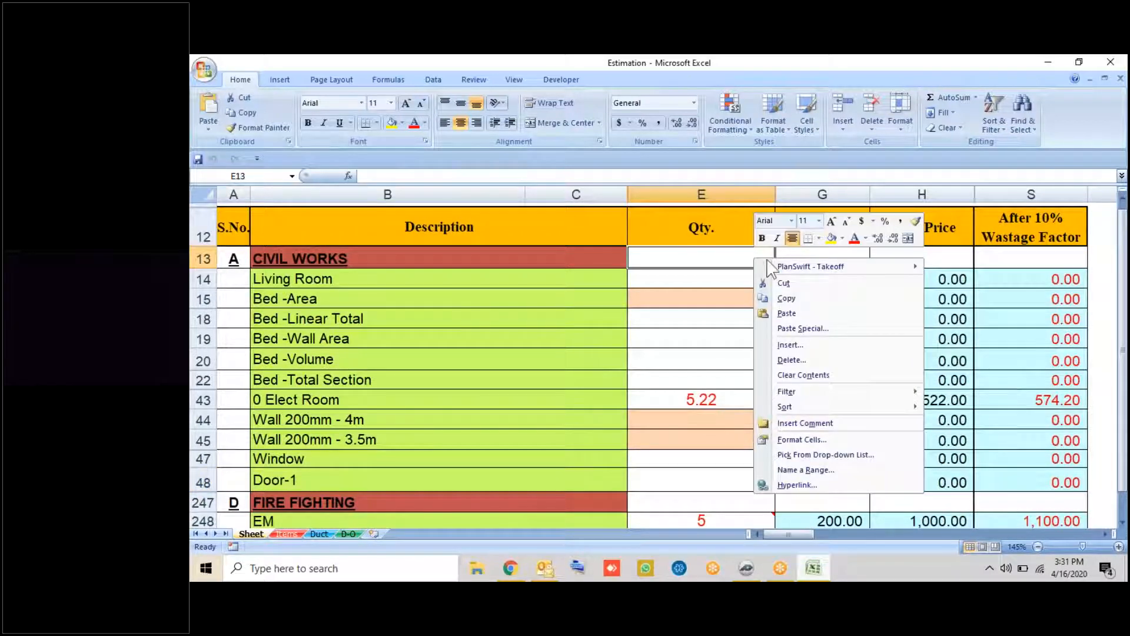
mouse_move(835, 266)
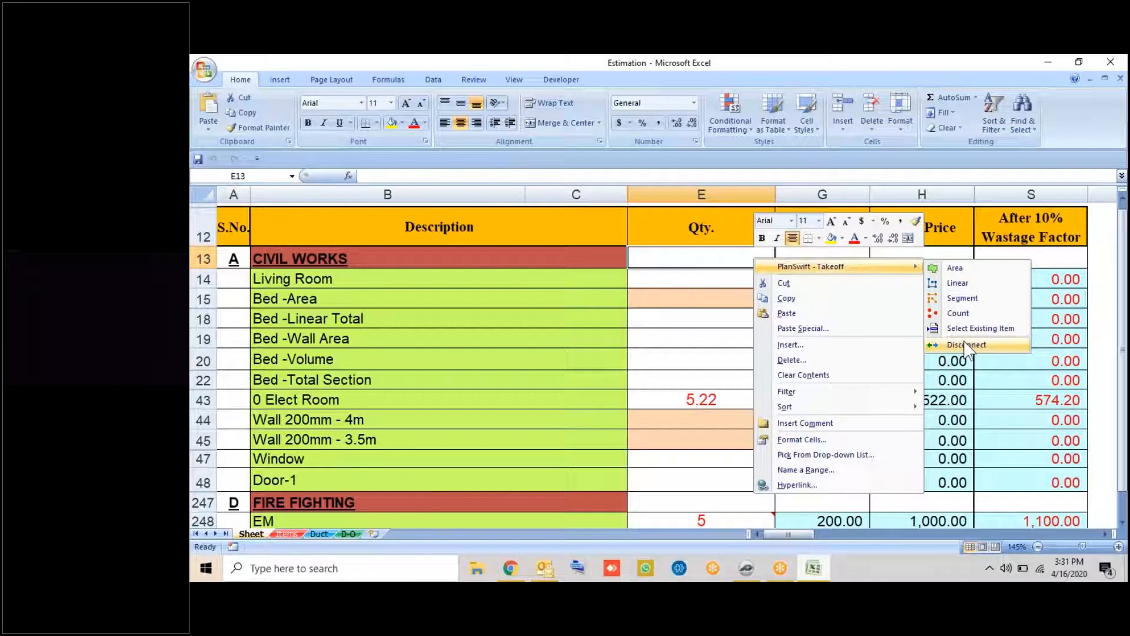
Enter a quantity of 2 for Bed -Area, Bed -Linear Total, Bed -Wall Area and Bed -Volume
left_click(711, 290)
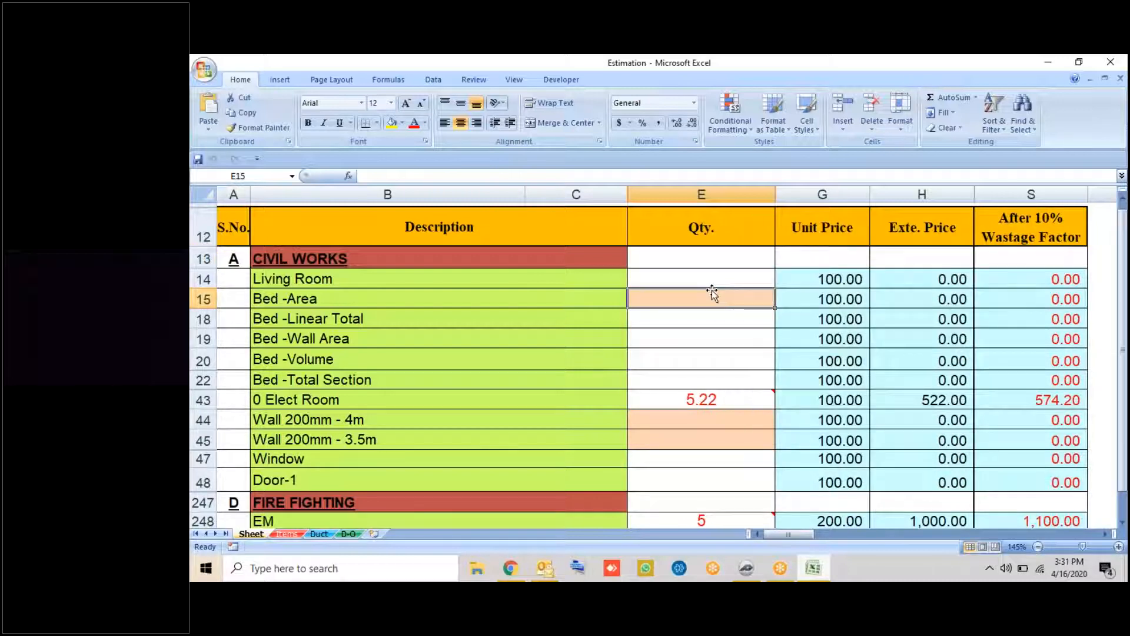
type("2")
key("Return")
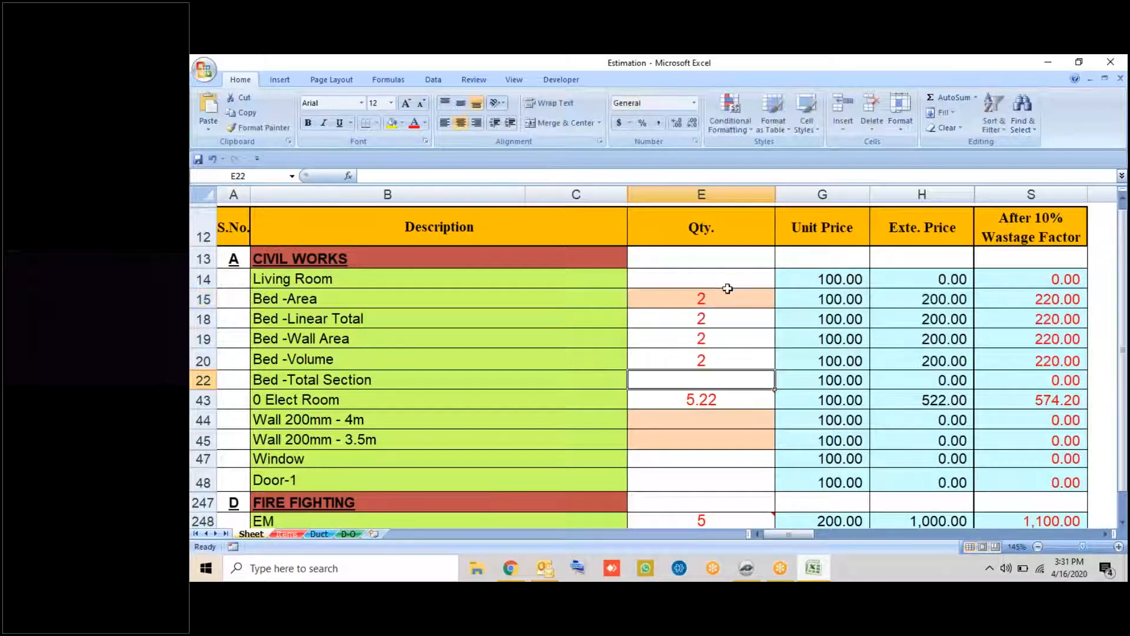
Compare the contents of the manually entered Bed quantity cells with the linked formula of the 0 Elect Room quantity
left_click(728, 291)
left_click(722, 323)
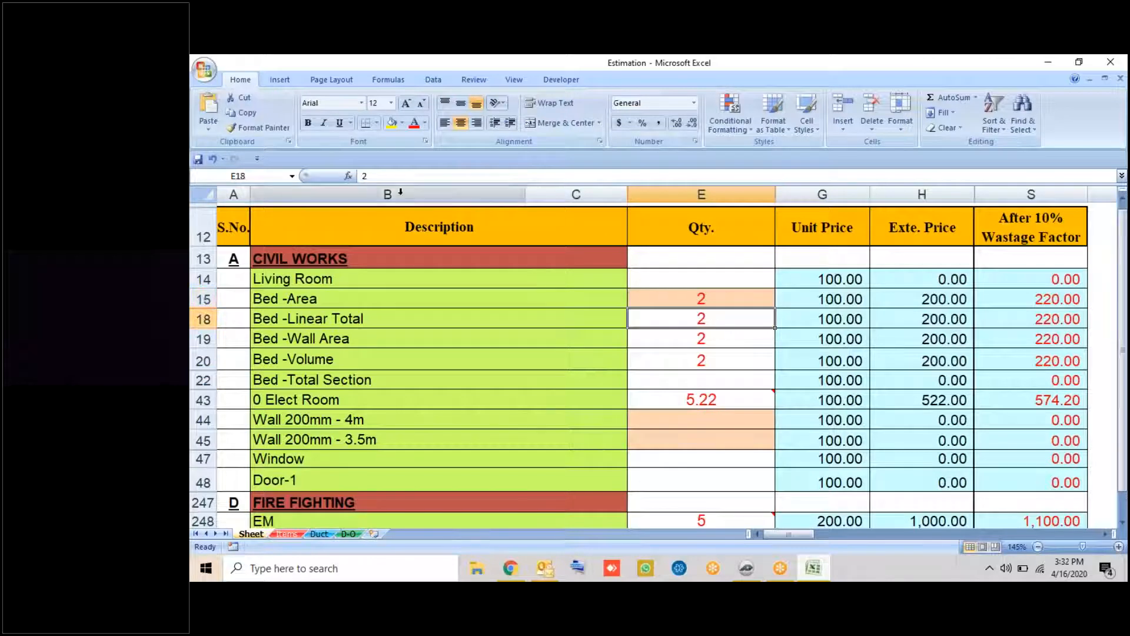
left_click(671, 340)
left_click(717, 402)
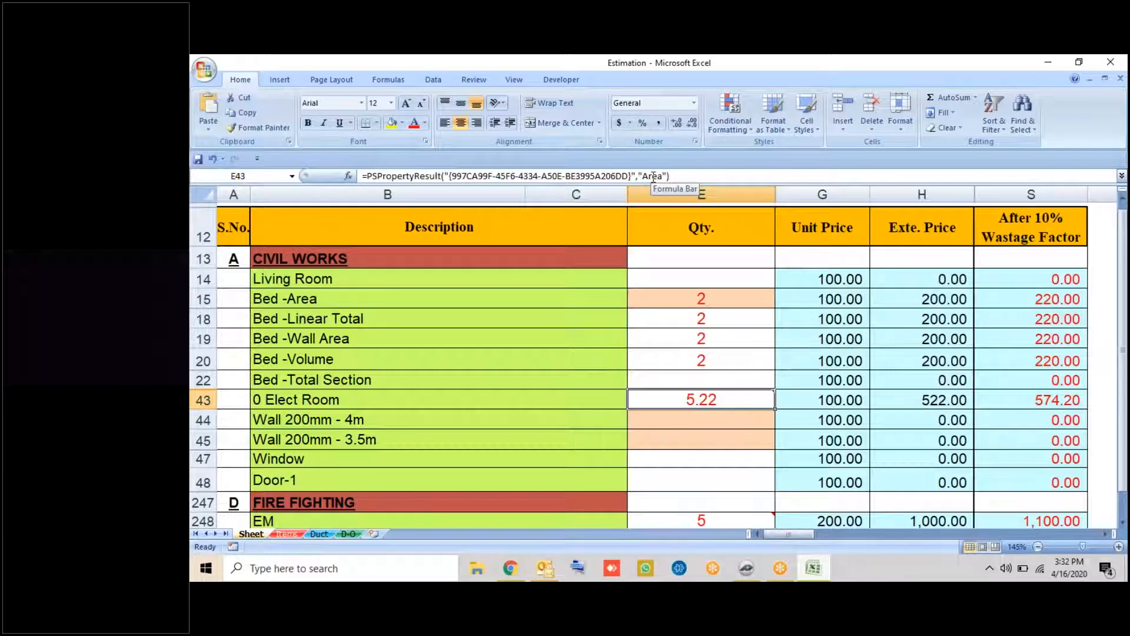
Disconnect the sheet's quantities from PlanSwift and check the 0 Elect Room, EM and SD quantity cells
left_click(725, 279)
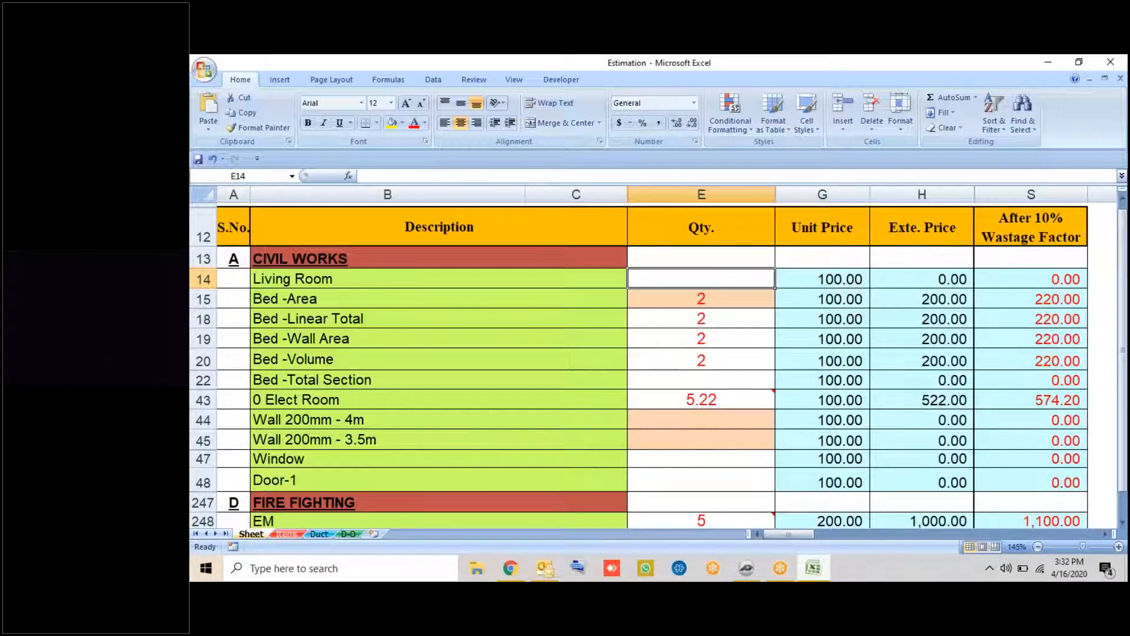
right_click(884, 263)
mouse_move(900, 273)
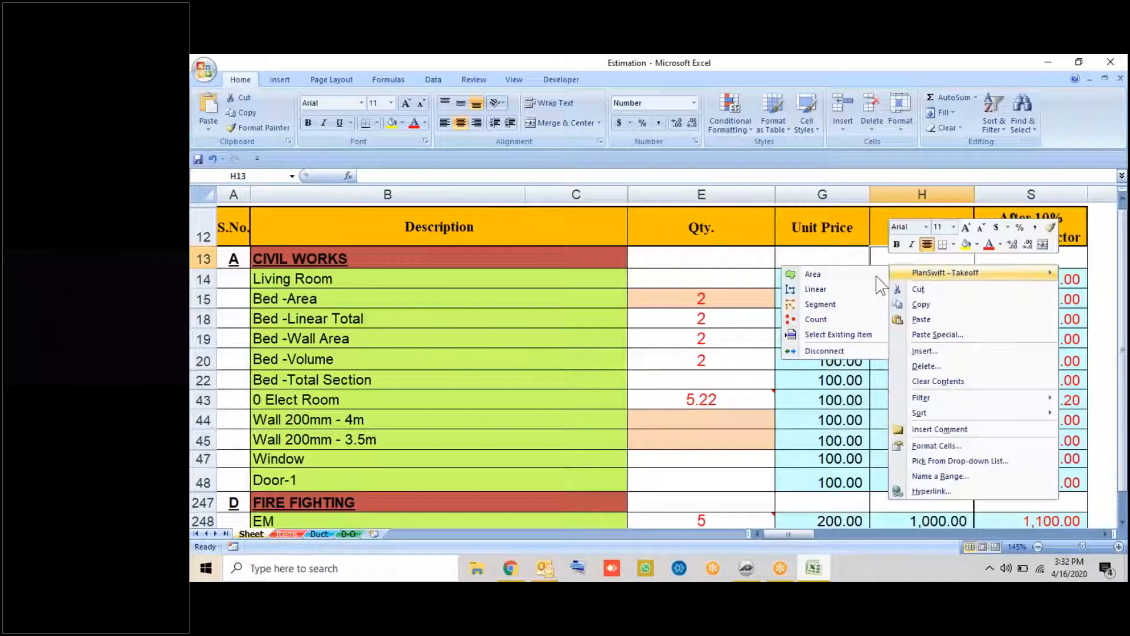
left_click(824, 351)
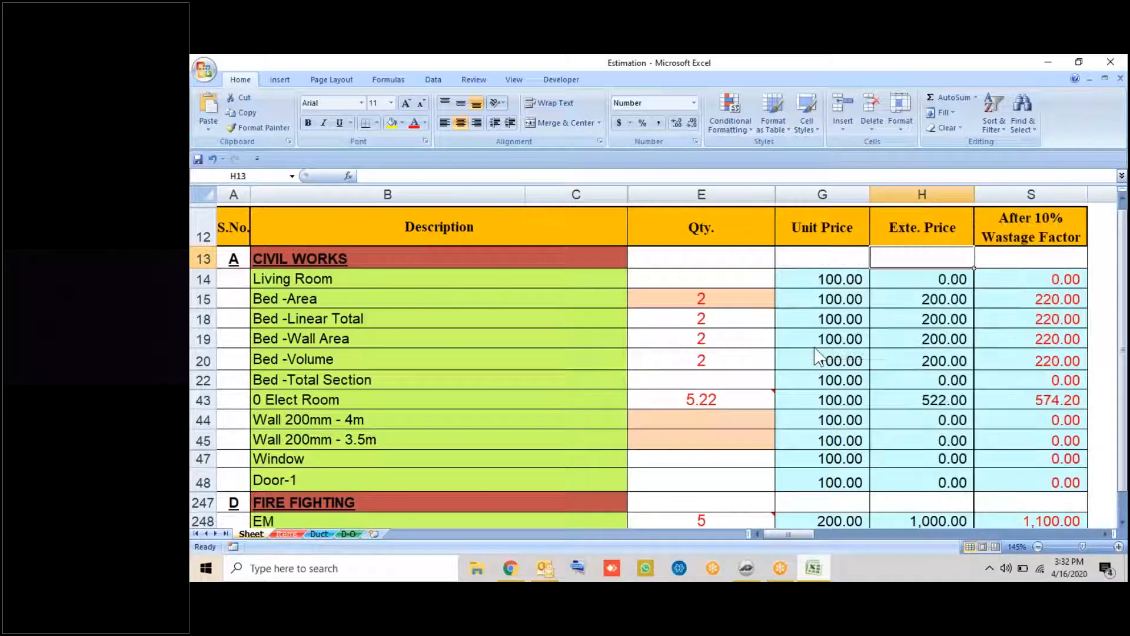
left_click(728, 399)
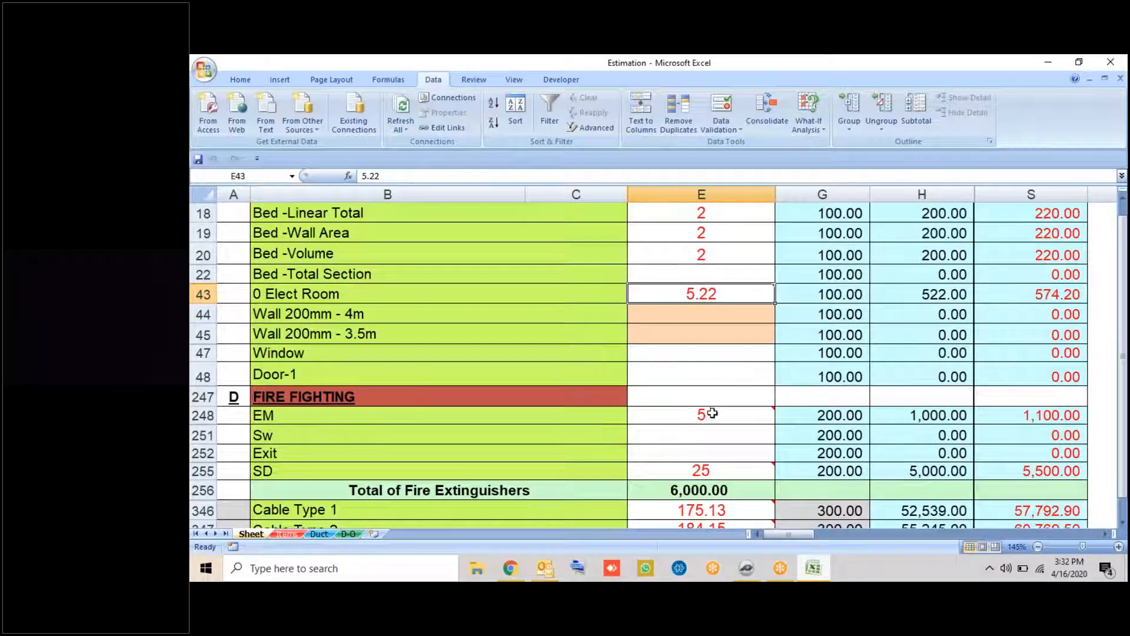
left_click(713, 413)
left_click(703, 474)
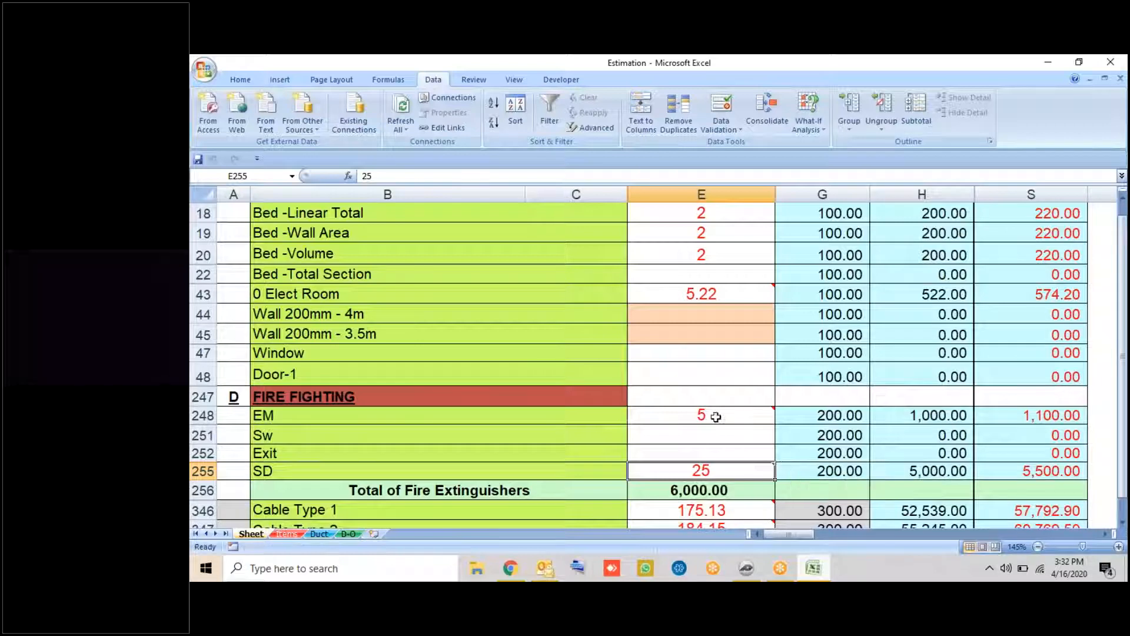
Switch to PlanSwift, resume the EM count takeoff and add three more points on the upper part of the plan
left_click(756, 570)
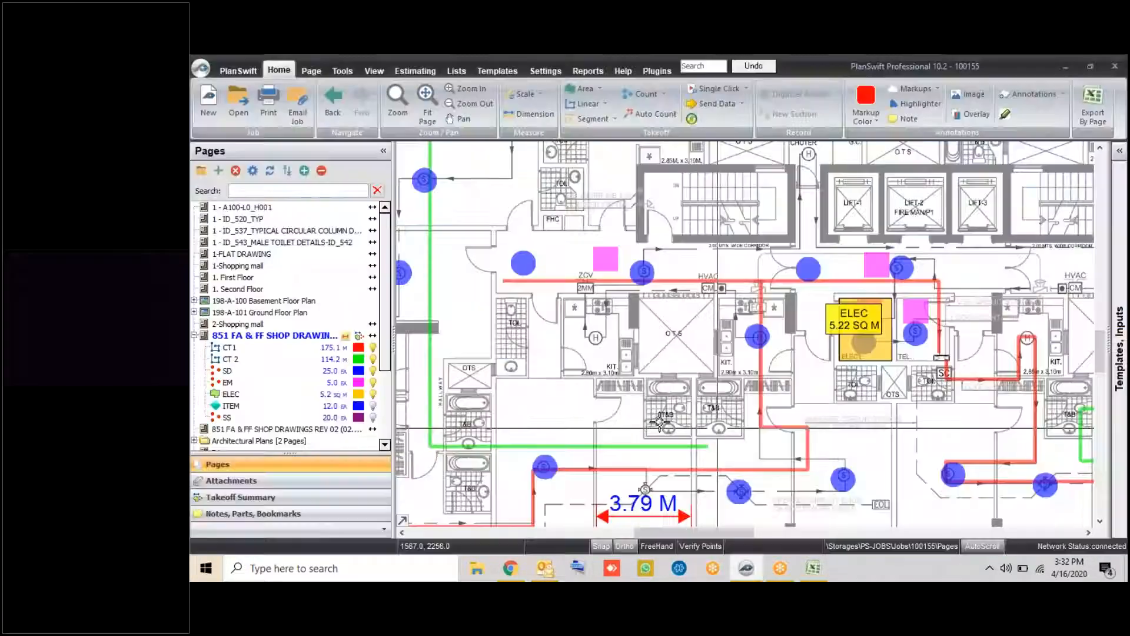
left_click(196, 382)
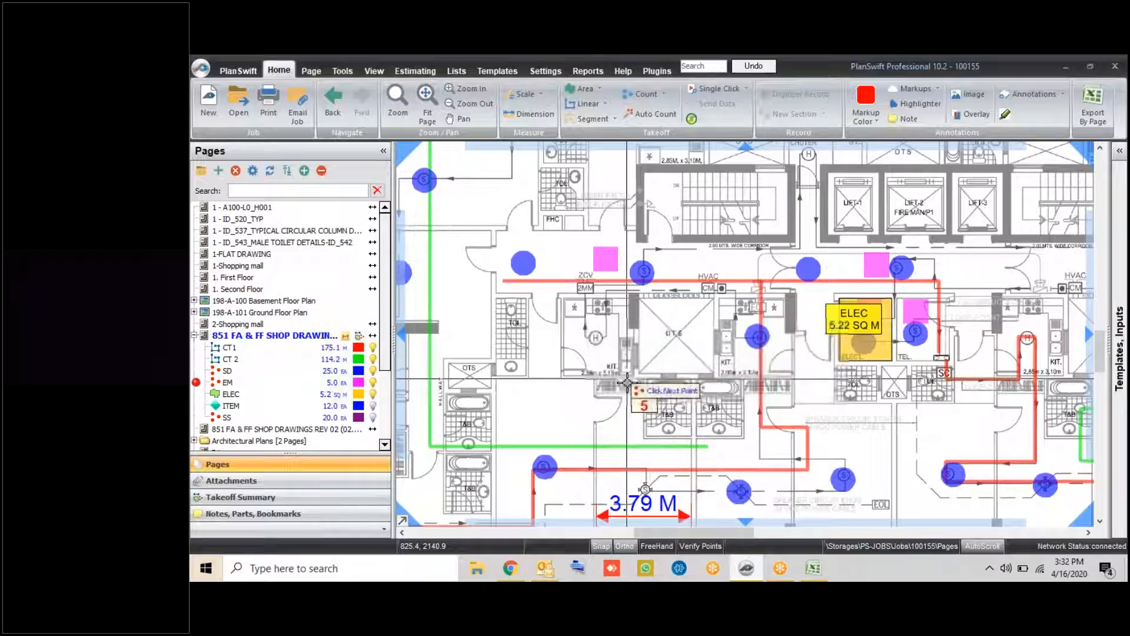
left_click(813, 568)
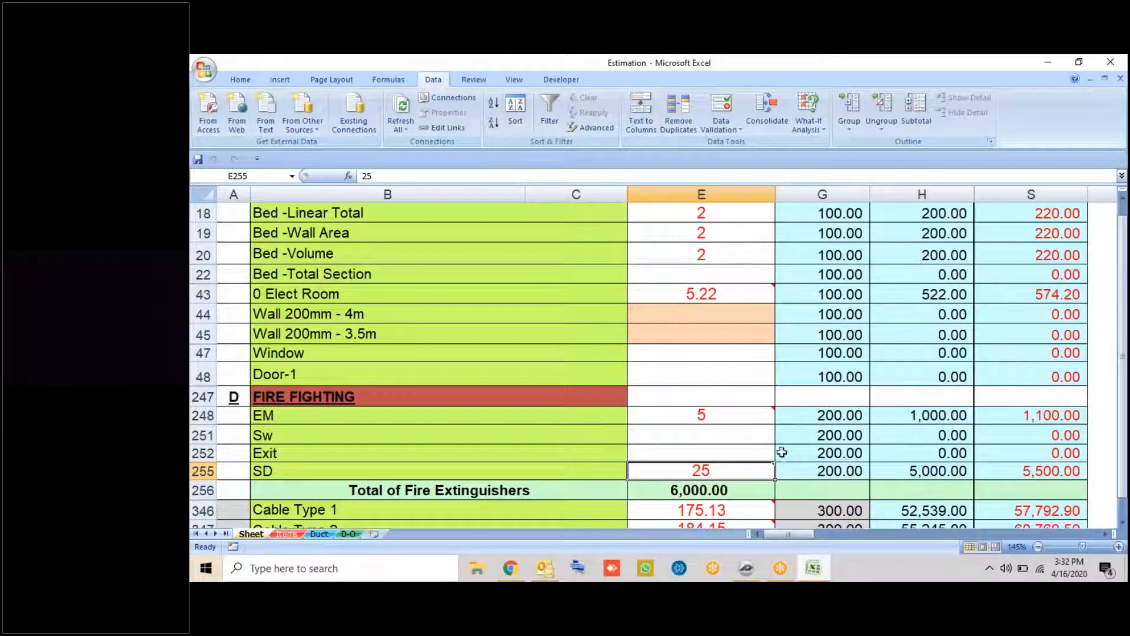
left_click(746, 567)
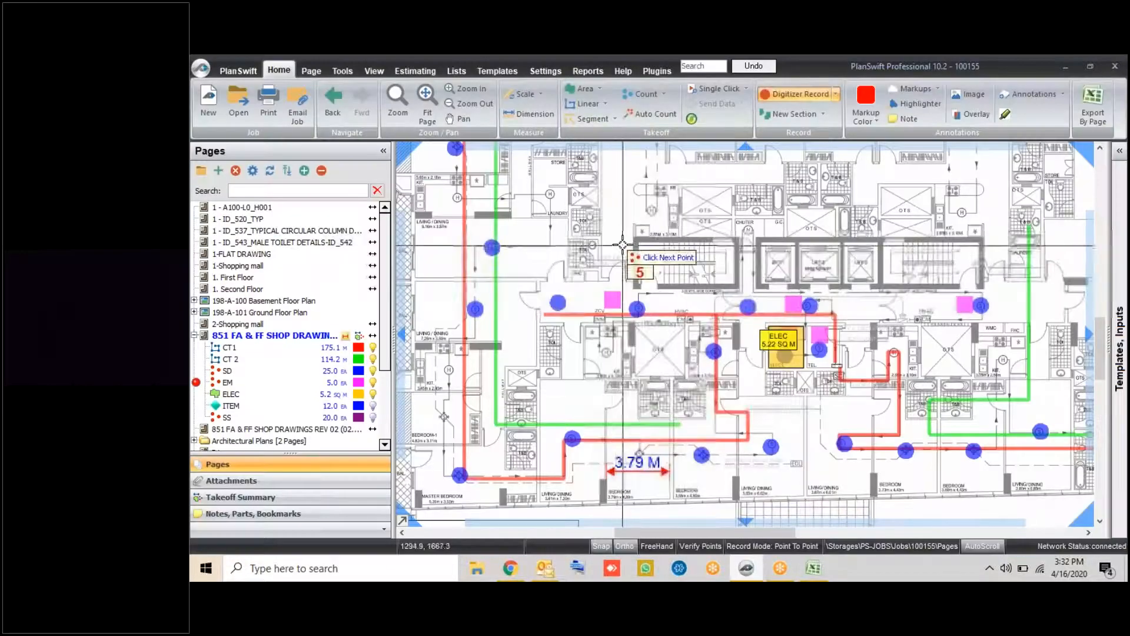
left_click(652, 207)
left_click(750, 231)
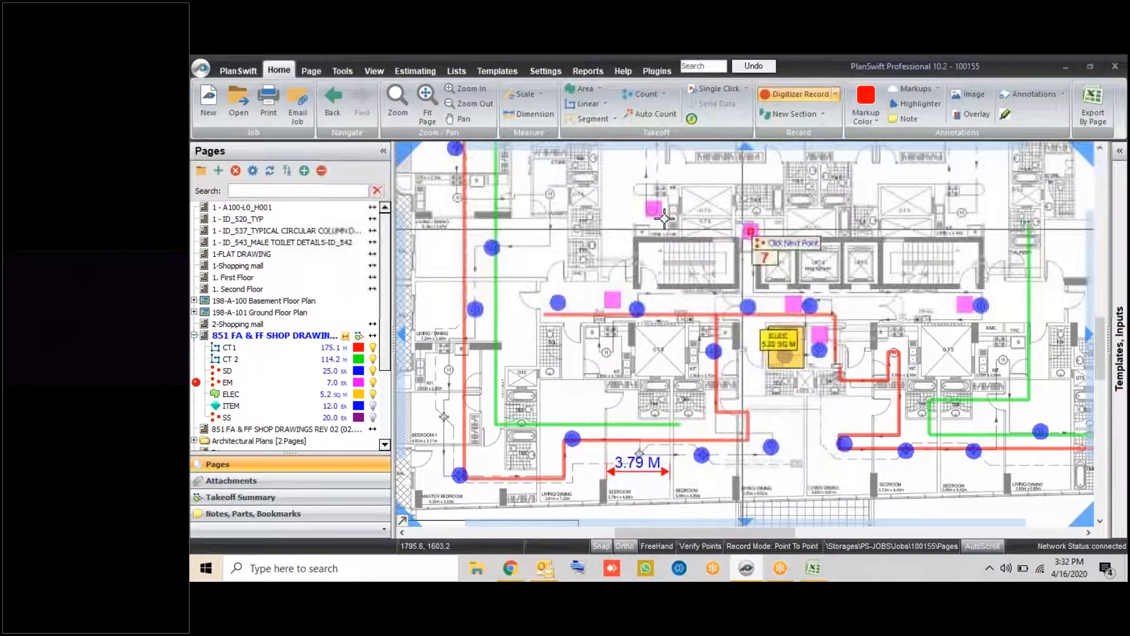
left_click(551, 192)
right_click(610, 213)
left_click(638, 242)
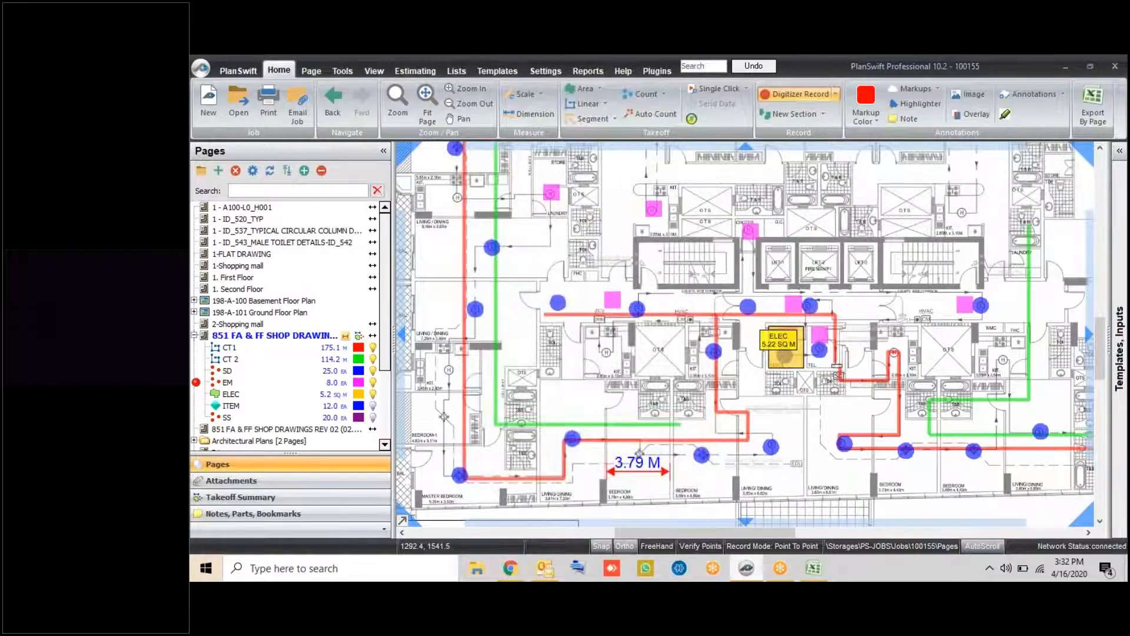
left_click(353, 385)
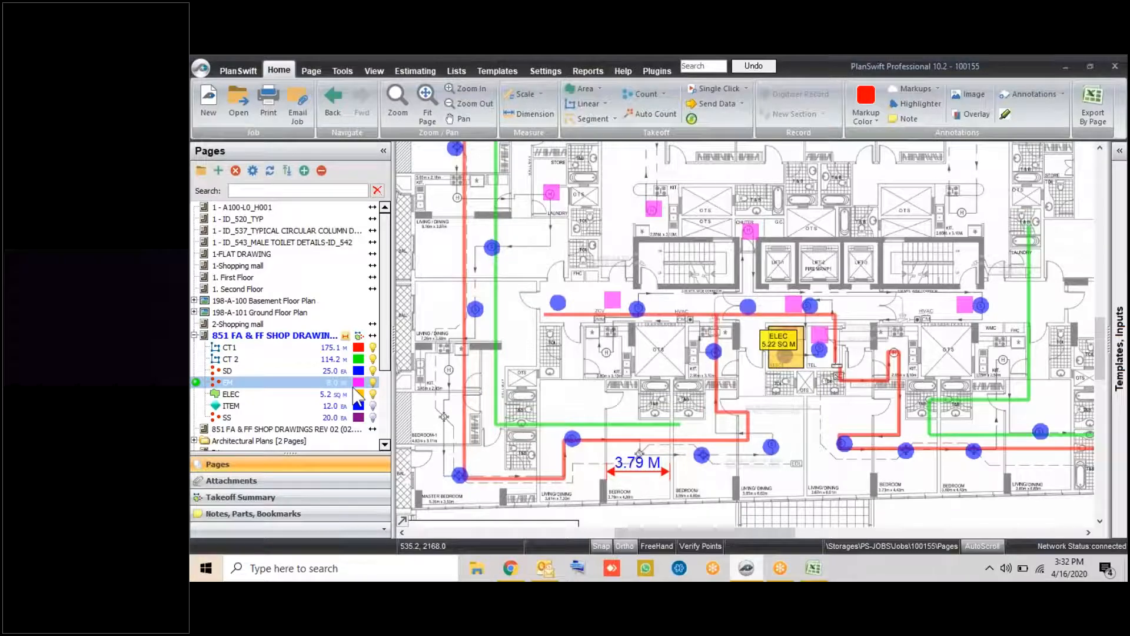
Reconnect the Excel estimation sheet to PlanSwift through the PlanSwift - Takeoff options
left_click(813, 567)
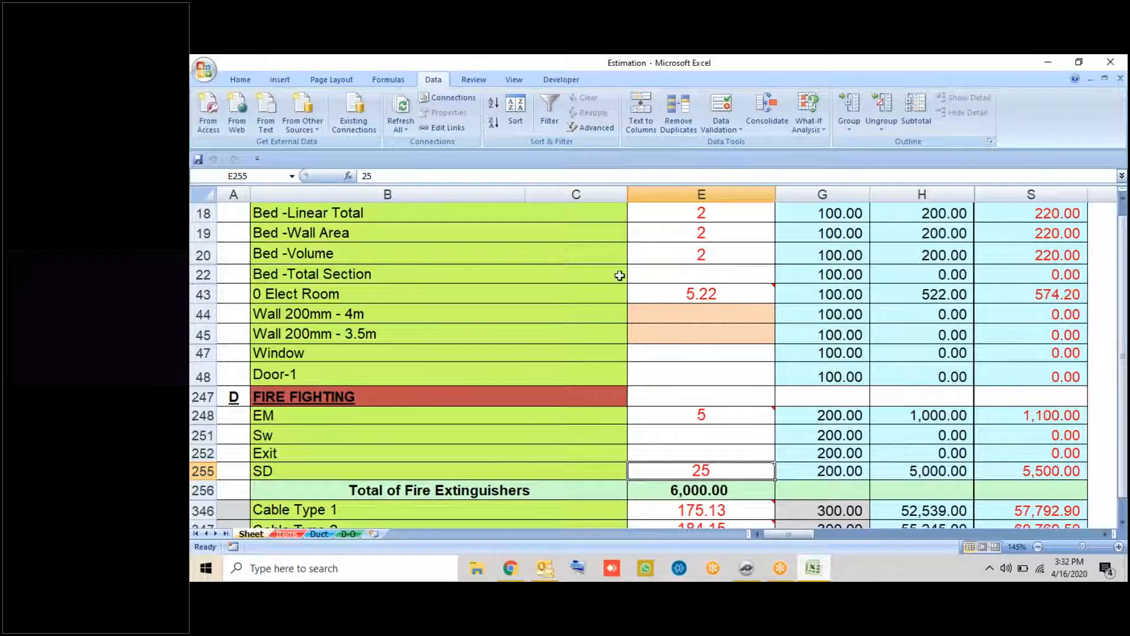
left_click(240, 80)
right_click(763, 322)
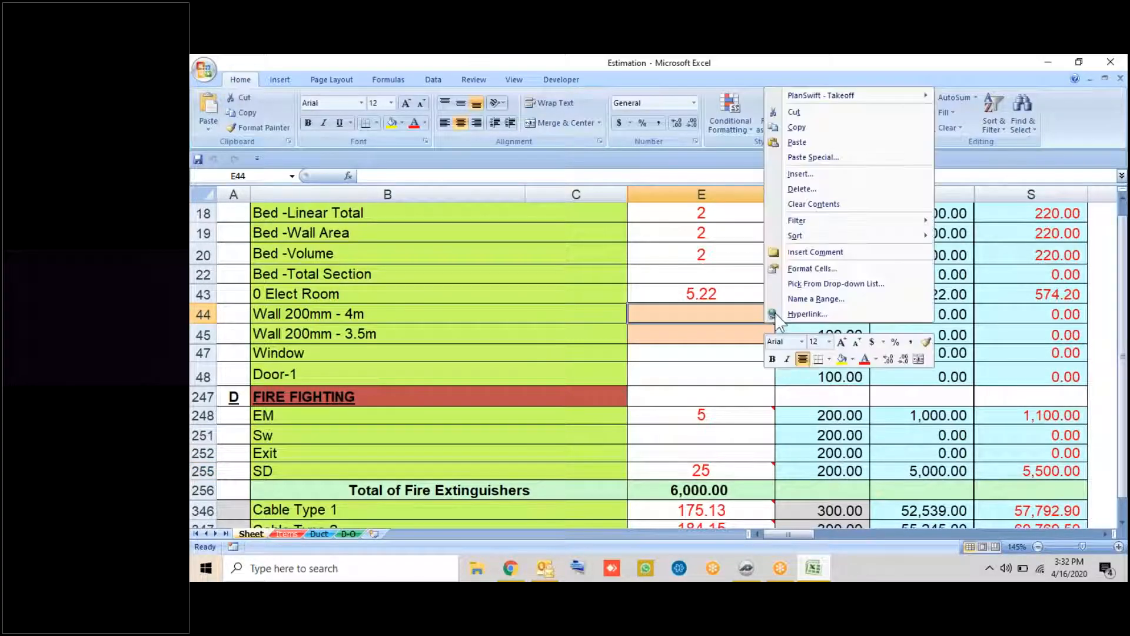
mouse_move(906, 97)
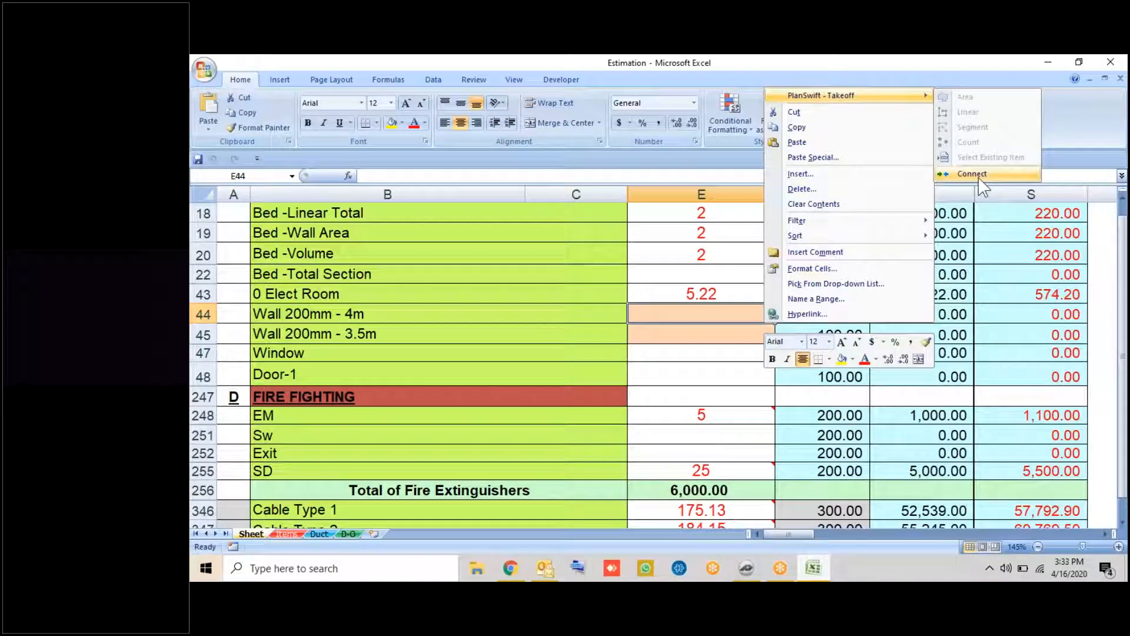
left_click(979, 176)
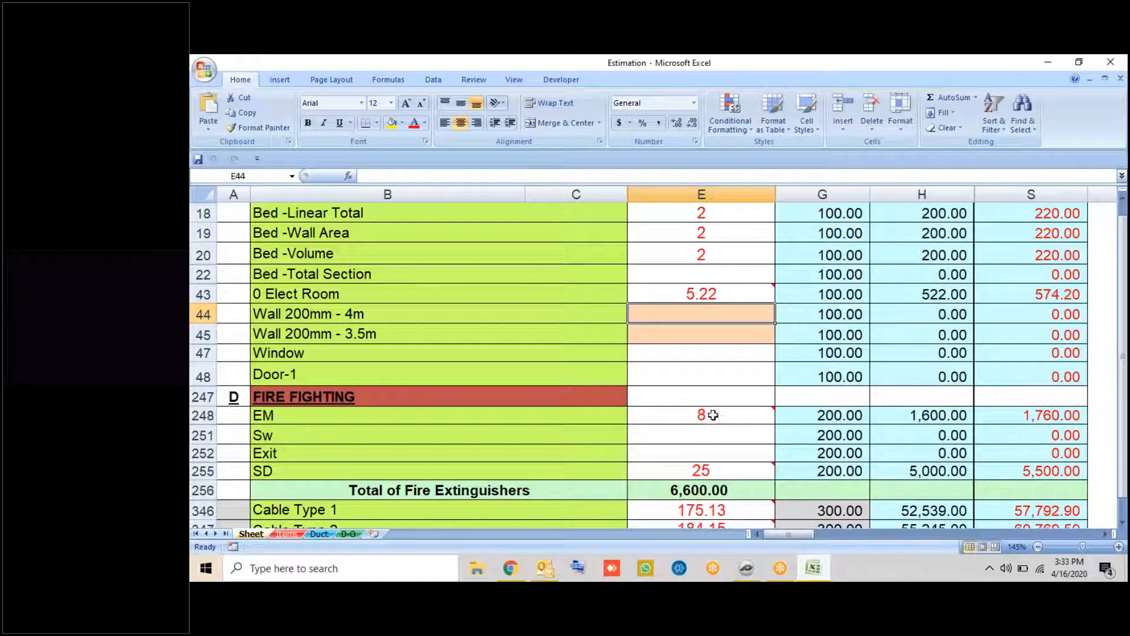
Check the linked EM and SD quantity cells and compare the EM quantity with the count in PlanSwift
mouse_move(714, 416)
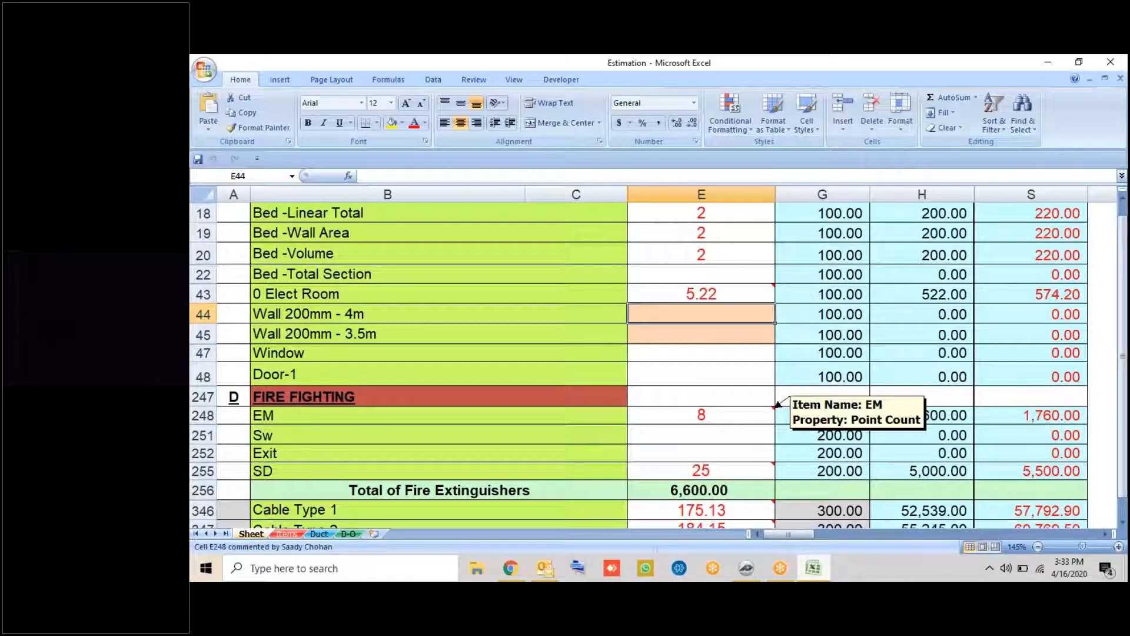
left_click(703, 420)
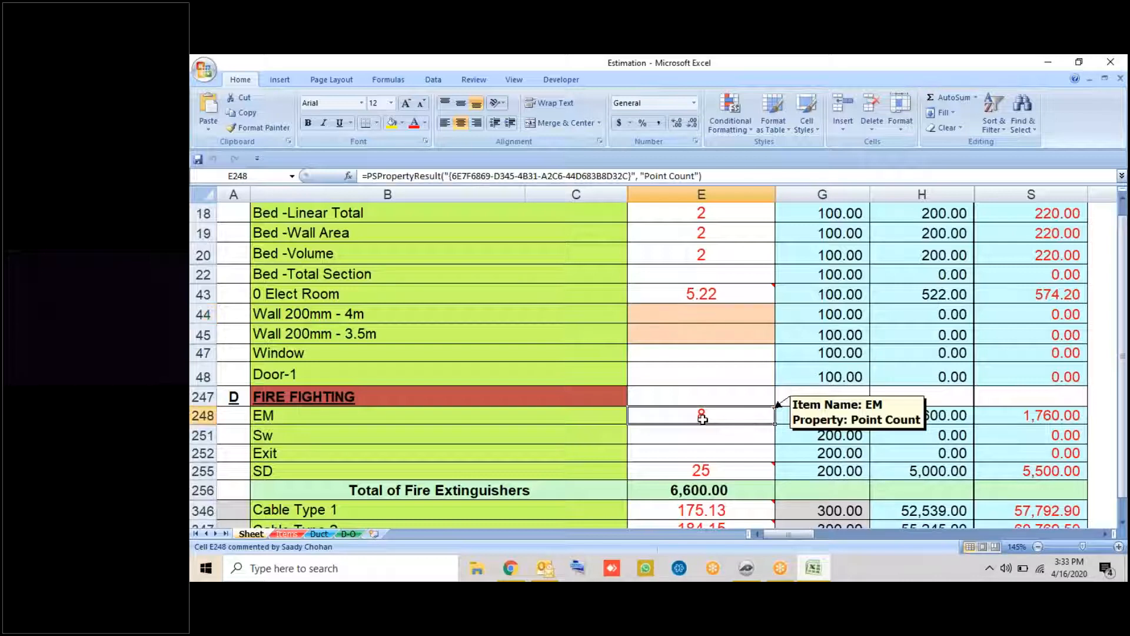
left_click(703, 469)
left_click(715, 453)
left_click(717, 419)
left_click(729, 348)
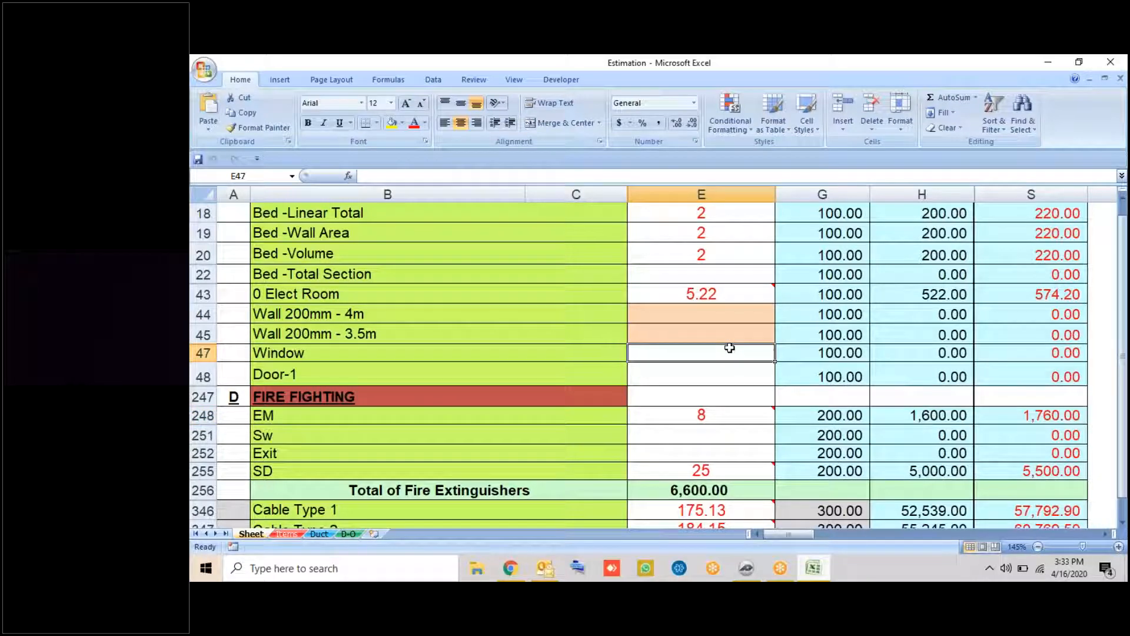
left_click(746, 572)
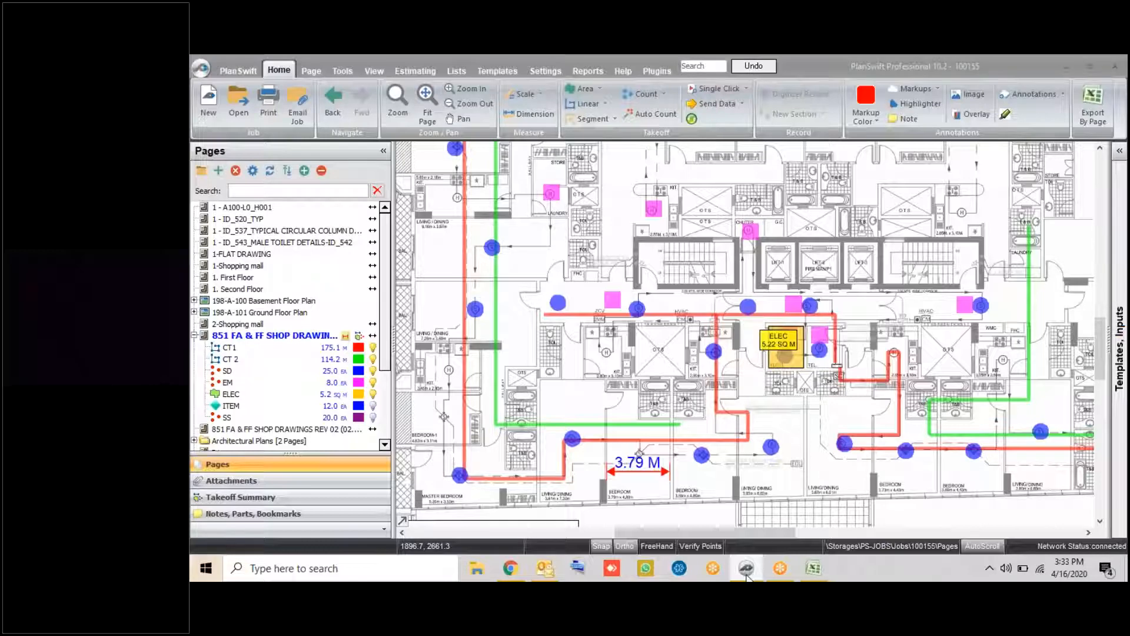
left_click(747, 576)
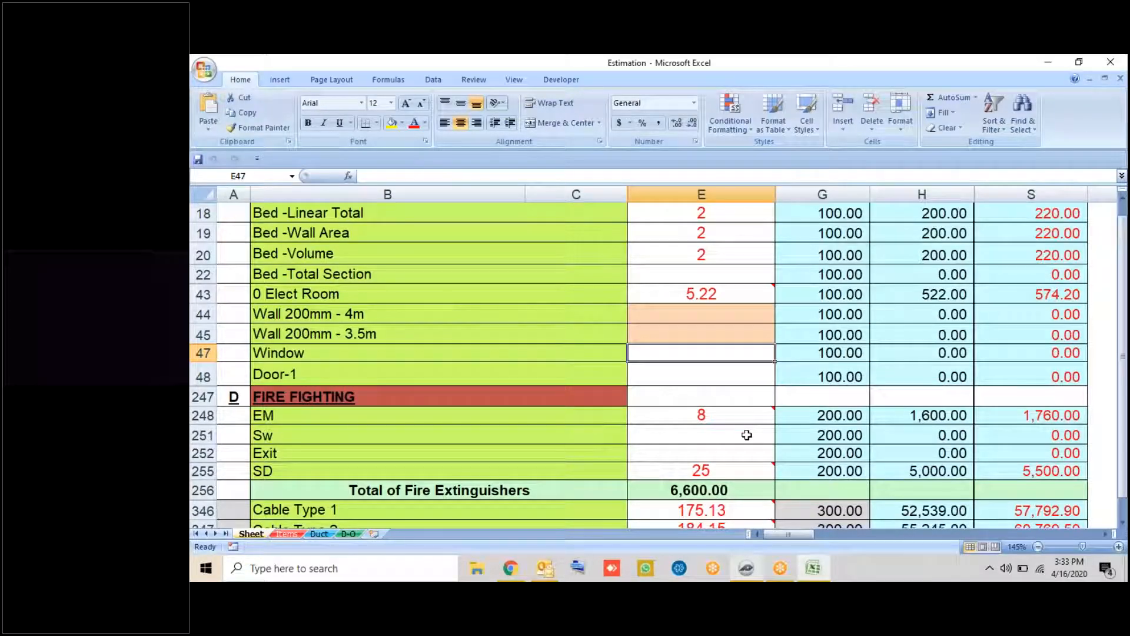
left_click(747, 570)
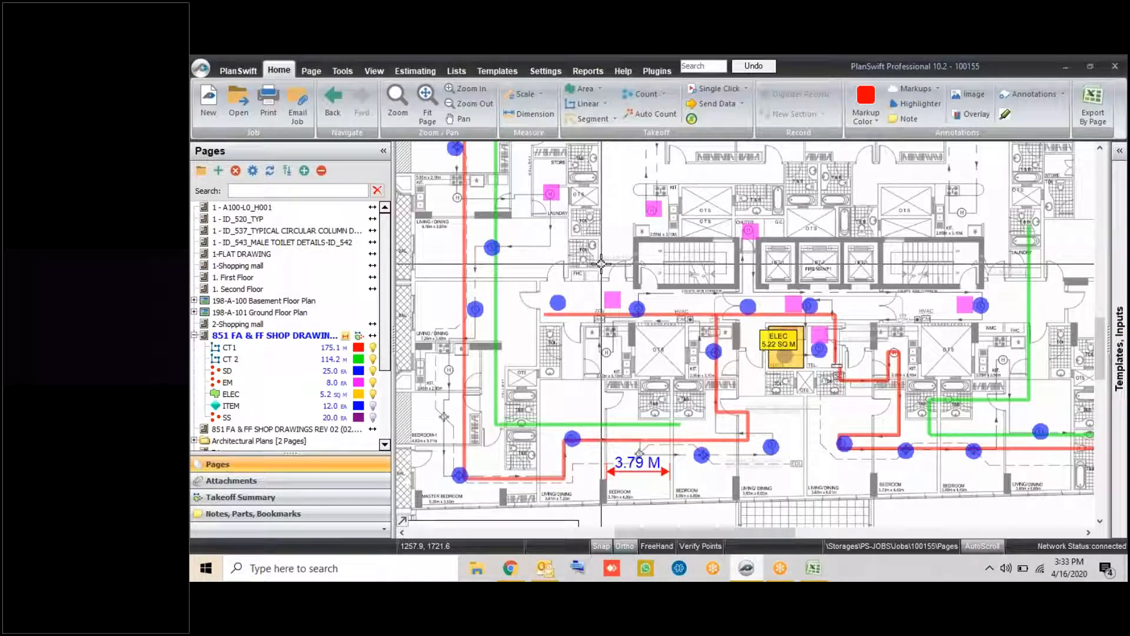
left_click(818, 569)
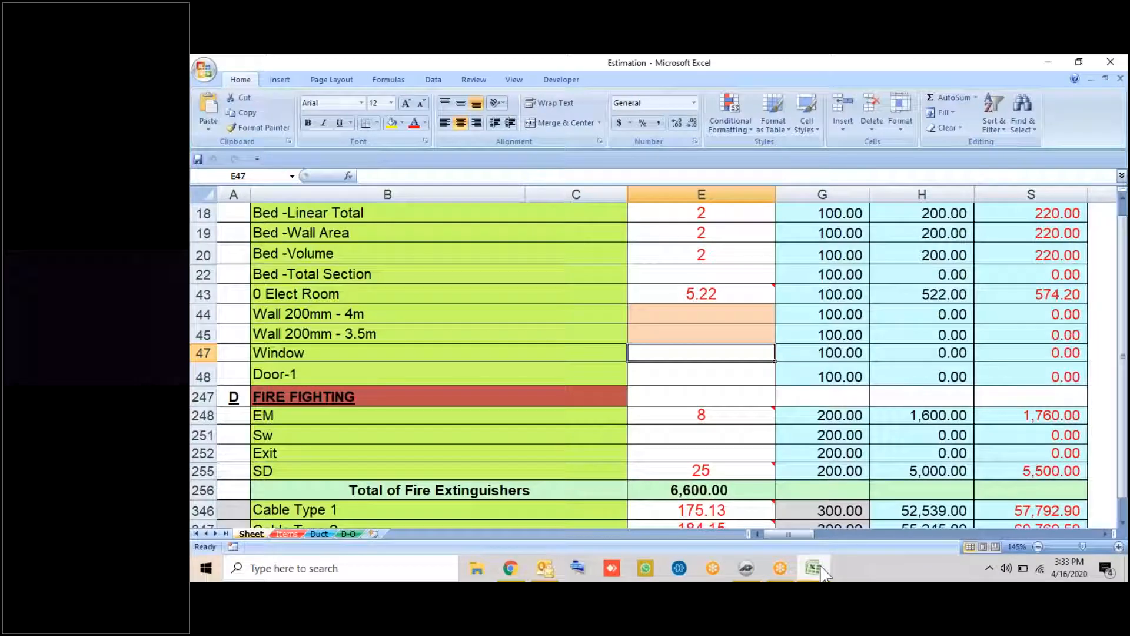
Switch to PlanSwift and delete the three added EM points from the drawing
left_click(746, 568)
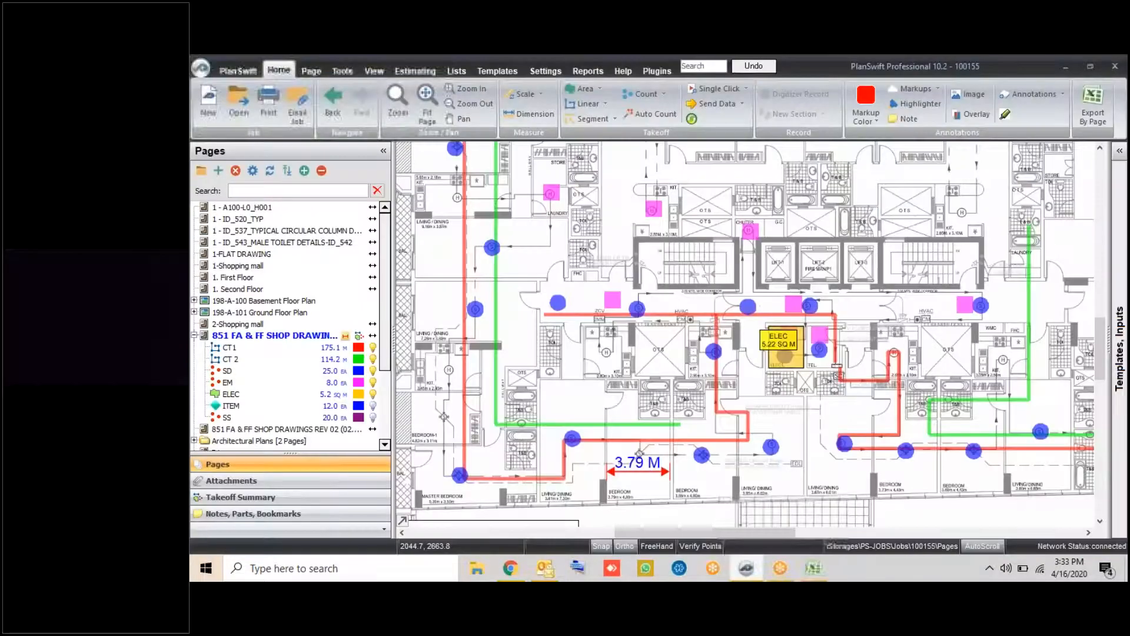
scroll(531, 177, "up", 2)
left_click(577, 211)
key("Delete")
right_click(807, 246)
left_click(858, 351)
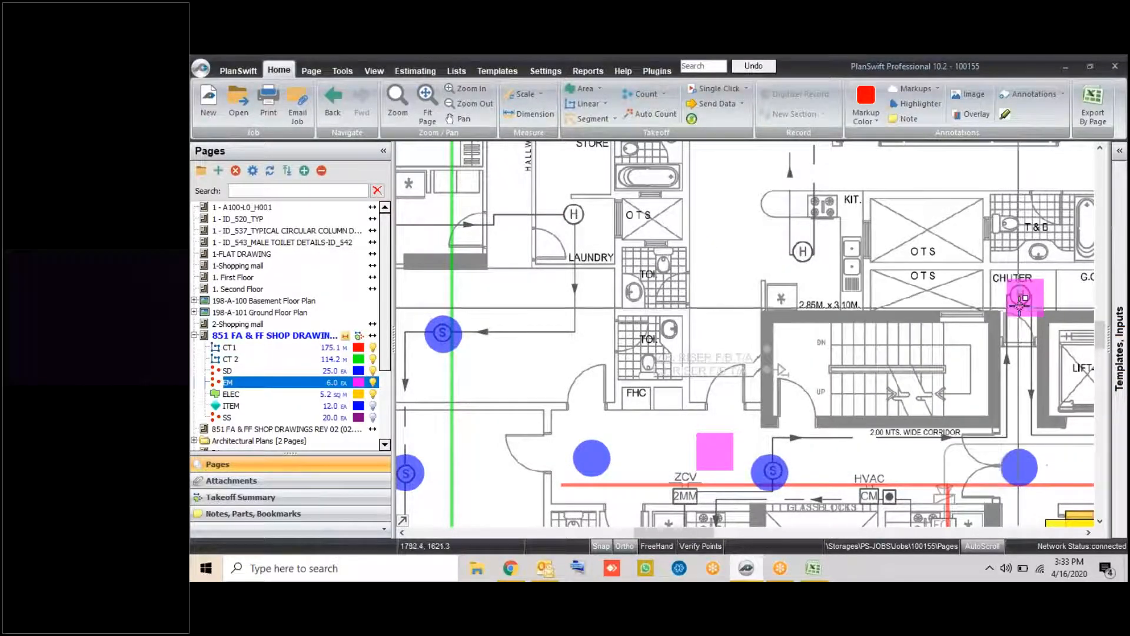
left_click(1054, 402)
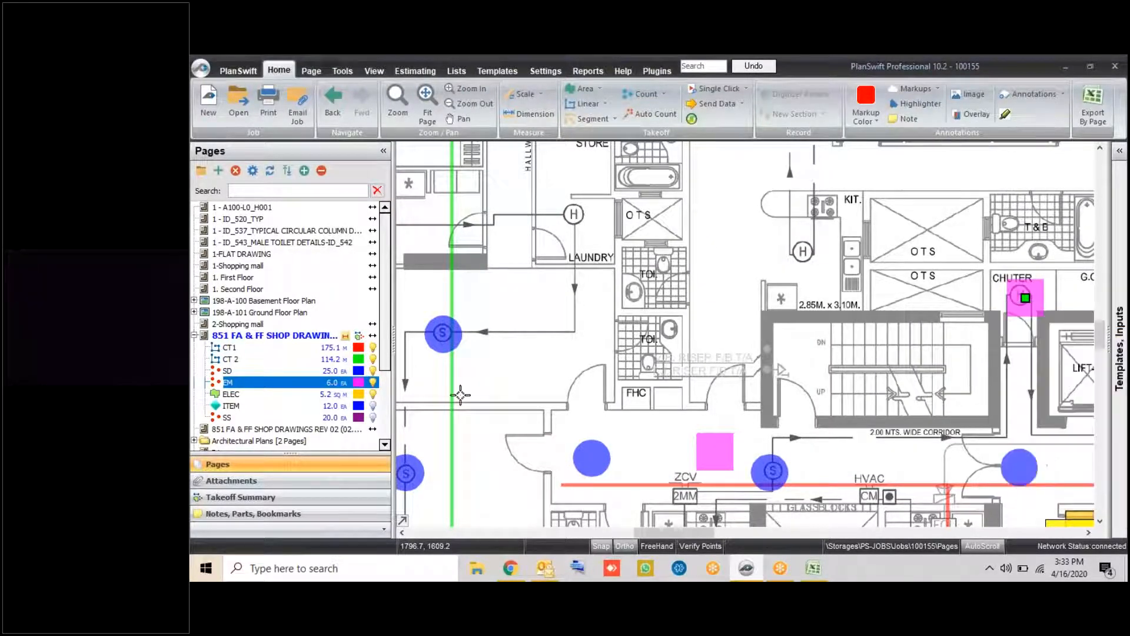
Switch to Excel and check the updated EM quantity in the FIRE FIGHTING section
left_click(813, 567)
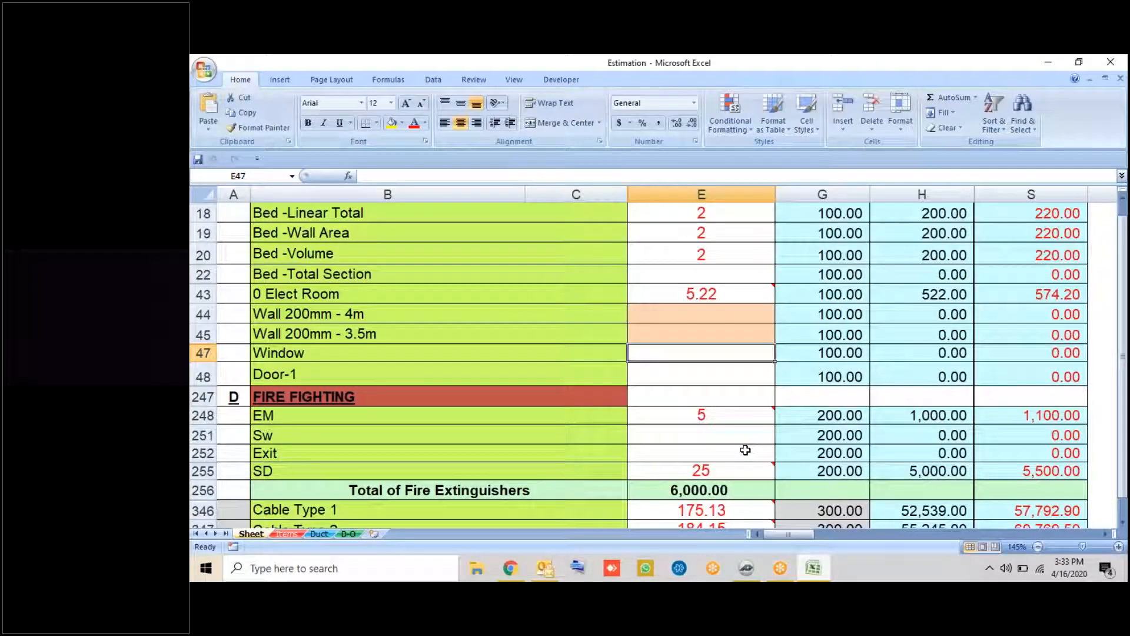
left_click(731, 420)
left_click(740, 433)
left_click(740, 420)
left_click(739, 436)
left_click(741, 422)
left_click(741, 429)
left_click(743, 418)
left_click(747, 392)
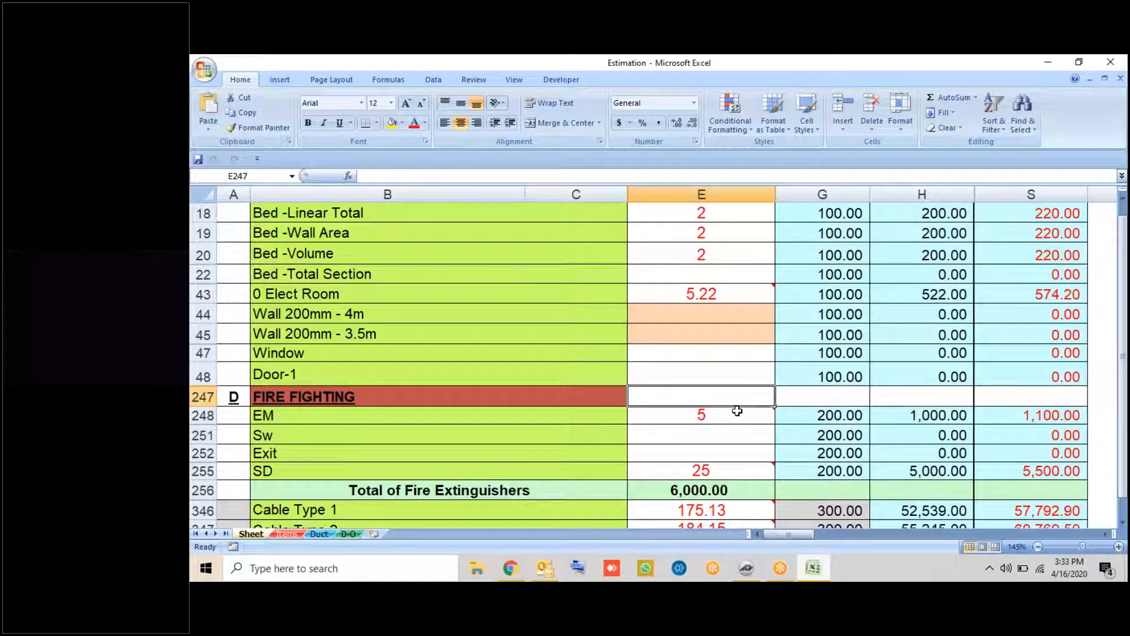
Clear the manually entered quantities of Bed -Area, Bed -Linear Total, Bed -Wall Area and Bed -Volume
scroll(745, 323, "up", 2)
left_click_drag(727, 300, 718, 355)
key("Delete")
left_click(711, 324)
Hide the unused Sw and Exit rows in the FIRE FIGHTING section
scroll(712, 326, "down", 4)
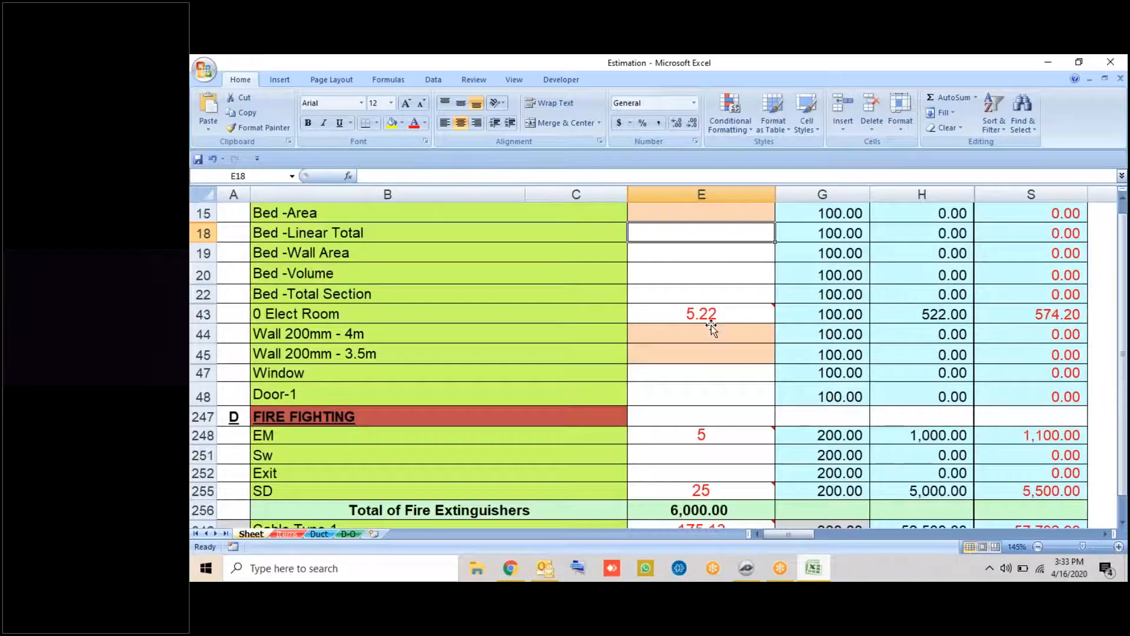
scroll(730, 365, "up", 2)
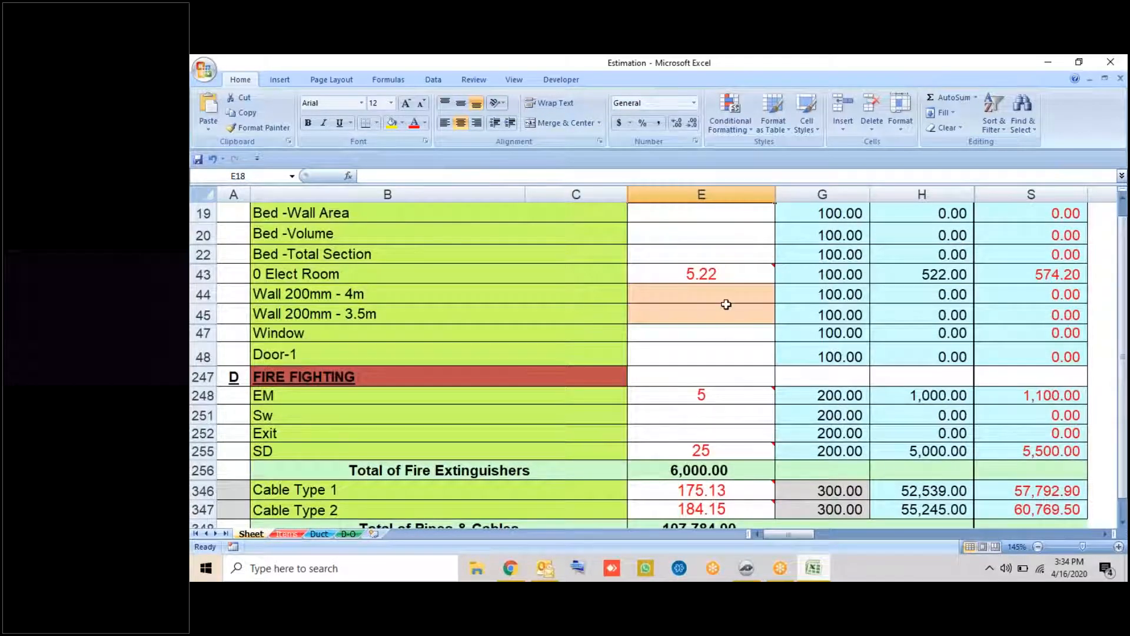
scroll(729, 324, "down", 1)
mouse_move(753, 395)
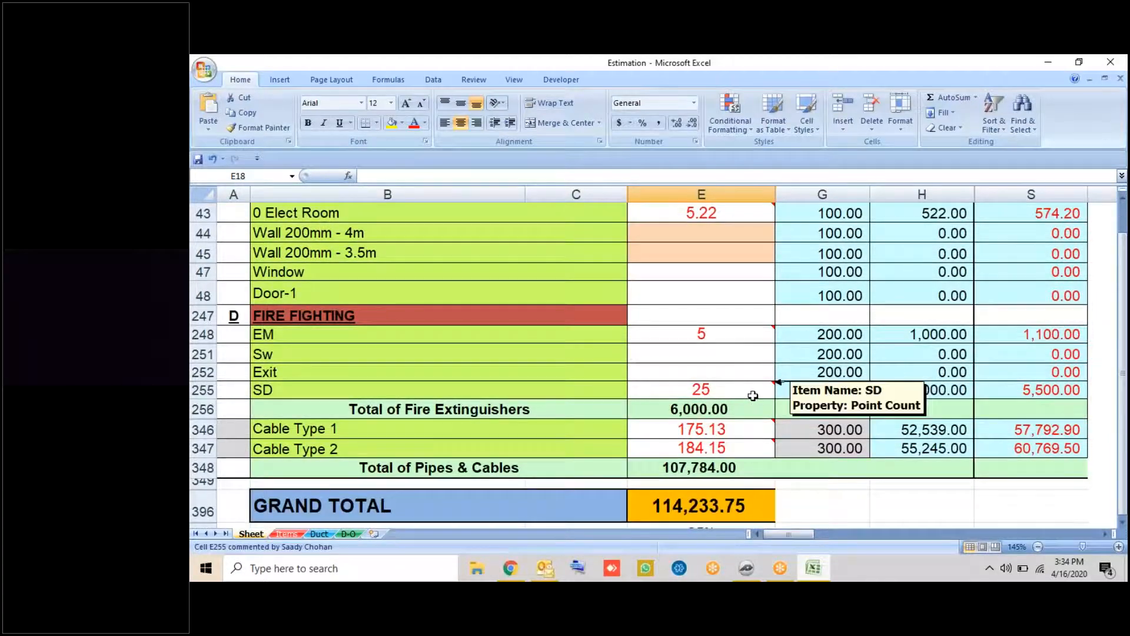
left_click(200, 371)
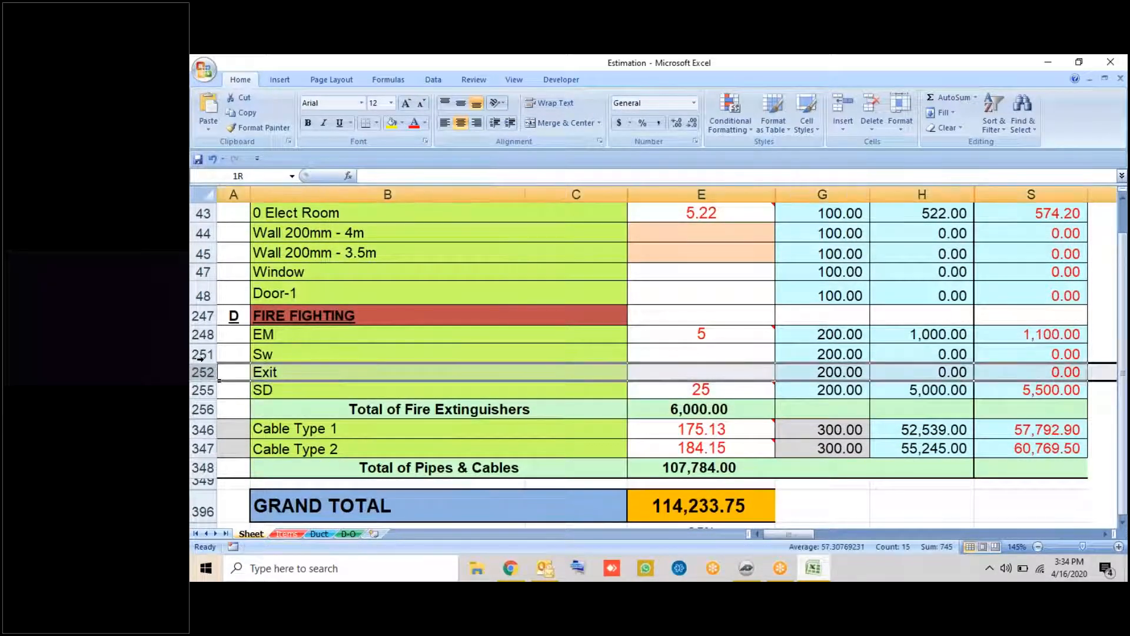
left_click(200, 354, "shift")
right_click(200, 356)
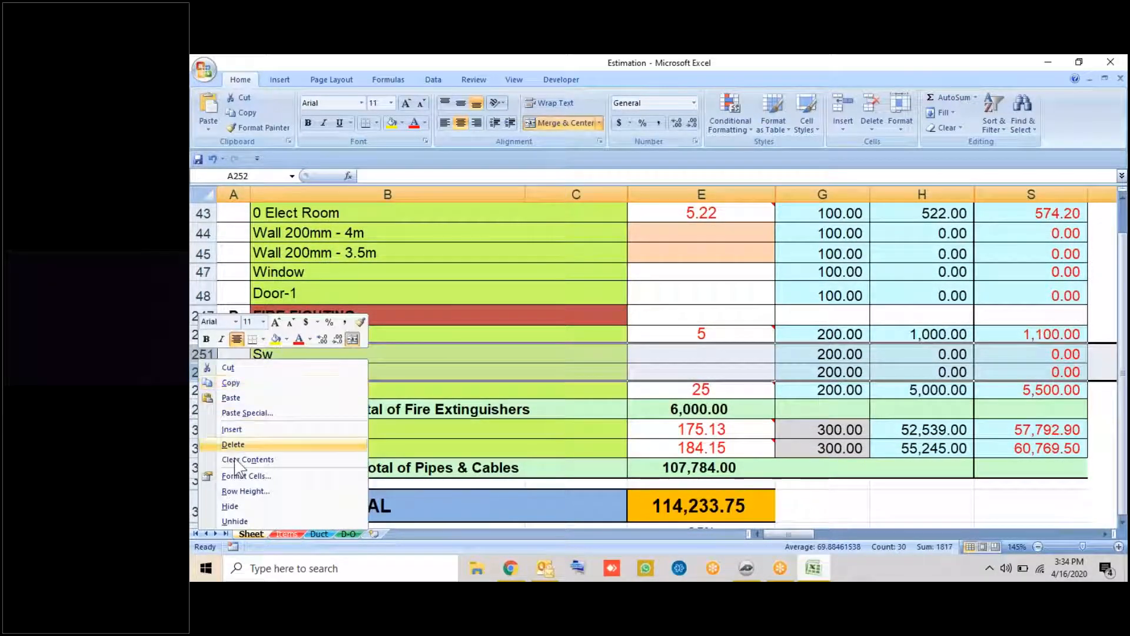
left_click(230, 506)
Hide the four rows from Wall 200mm - 4m to Door-1 and look over the condensed sheet
left_click_drag(200, 295, 201, 236)
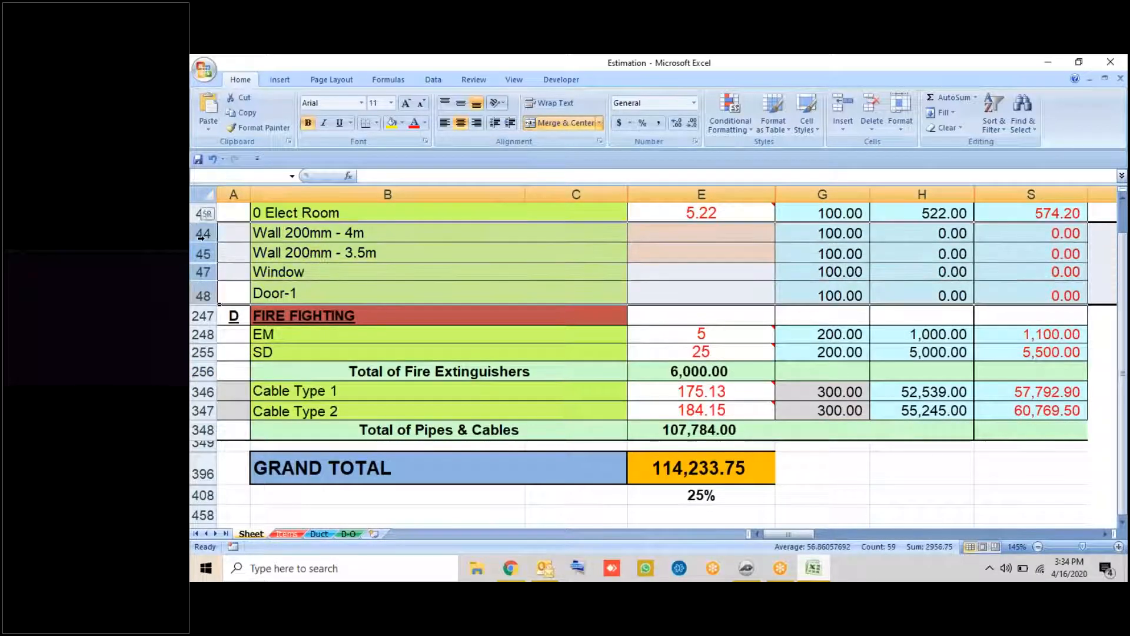
right_click(201, 236)
left_click(270, 385)
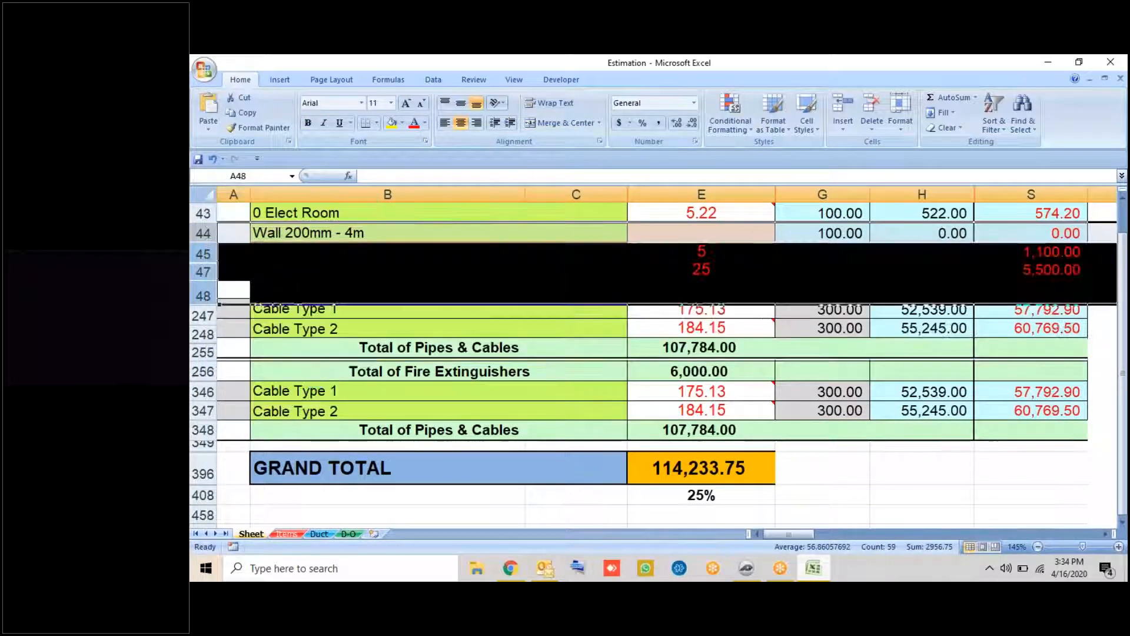
left_click(365, 386)
scroll(729, 256, "up", 1)
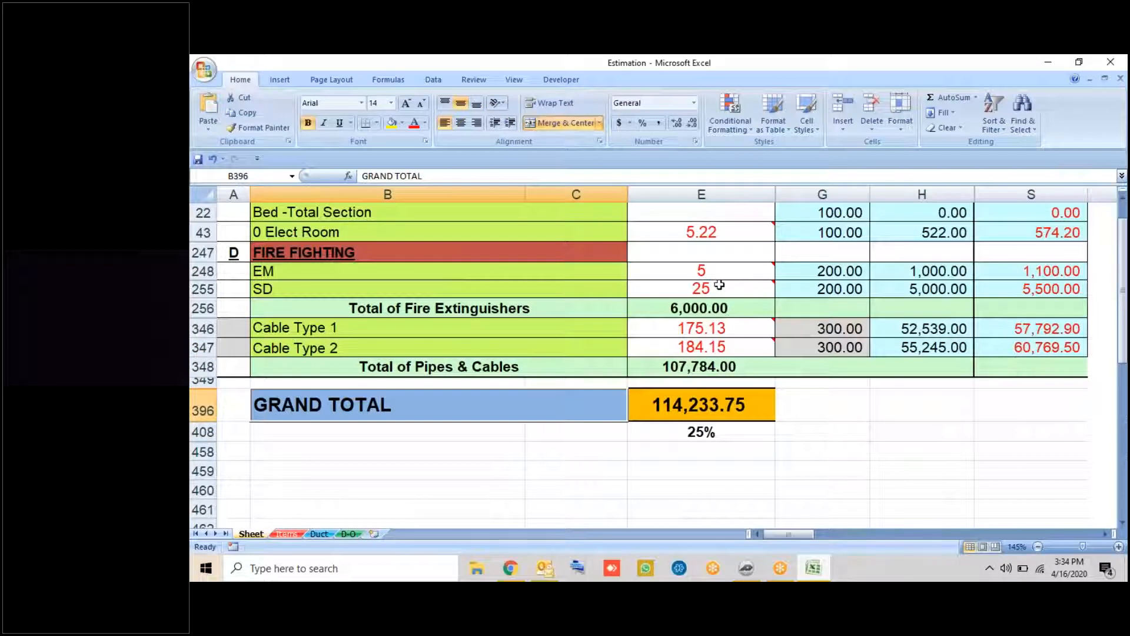
mouse_move(755, 280)
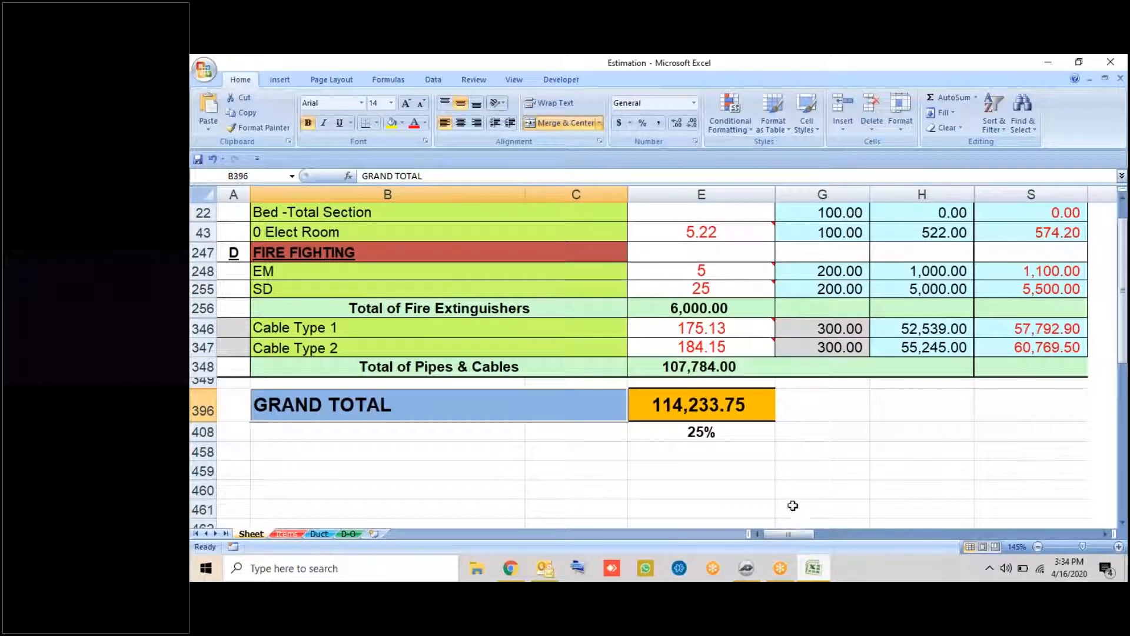
Switch to PlanSwift and turn off the display of the ELEC, EM and SD takeoffs on the shop drawing
left_click(746, 567)
scroll(643, 285, "down", 5)
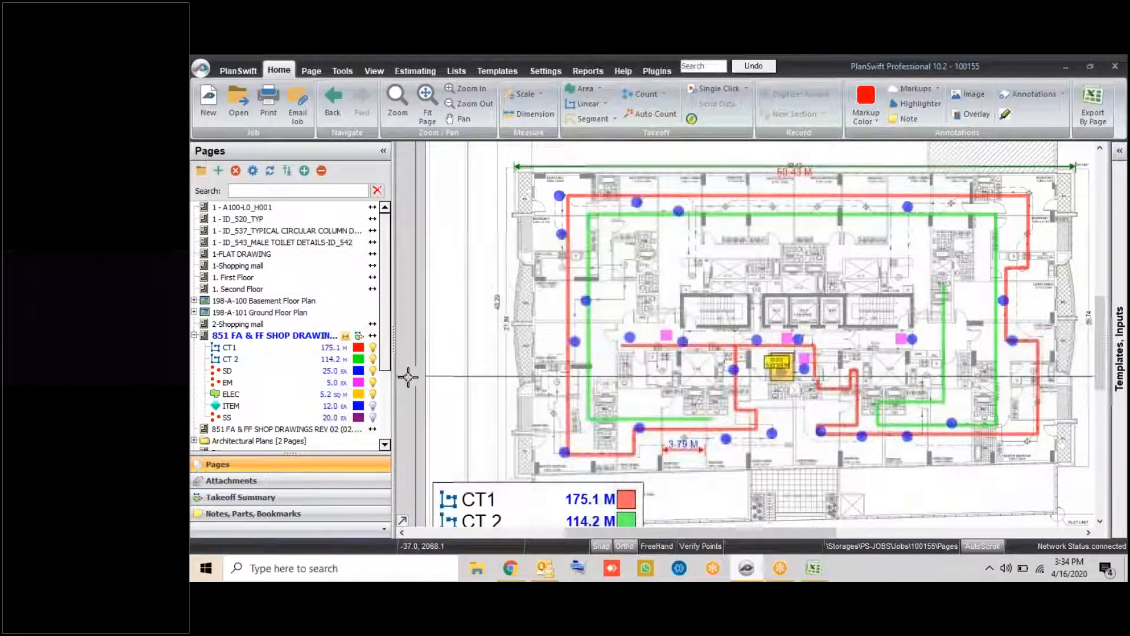
left_click(365, 394)
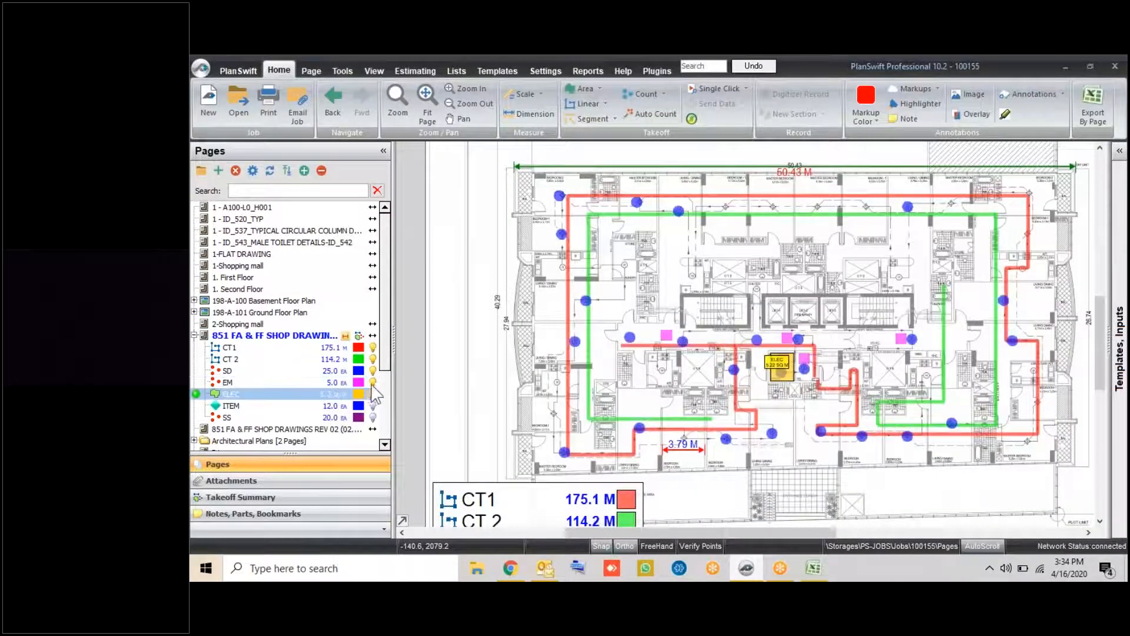
left_click(373, 383)
left_click(372, 370)
left_click(483, 272)
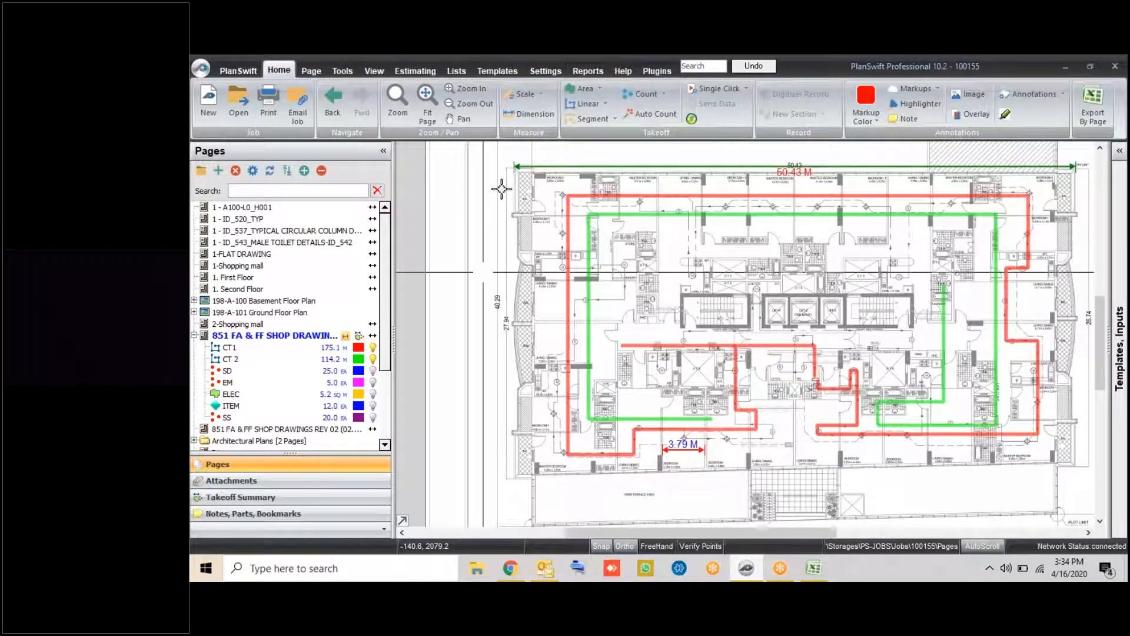
Select the CT1 and CT 2 cable runs on the shop drawing and add labels to their sections
scroll(501, 189, "down", 3)
left_click_drag(502, 183, 847, 373)
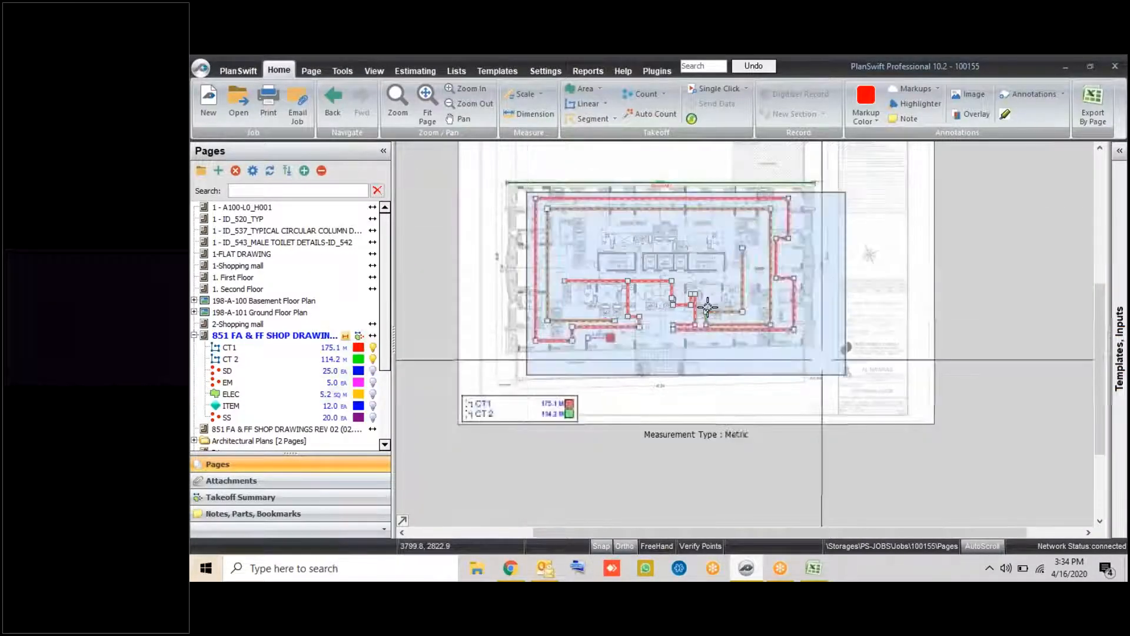
scroll(649, 282, "up", 3)
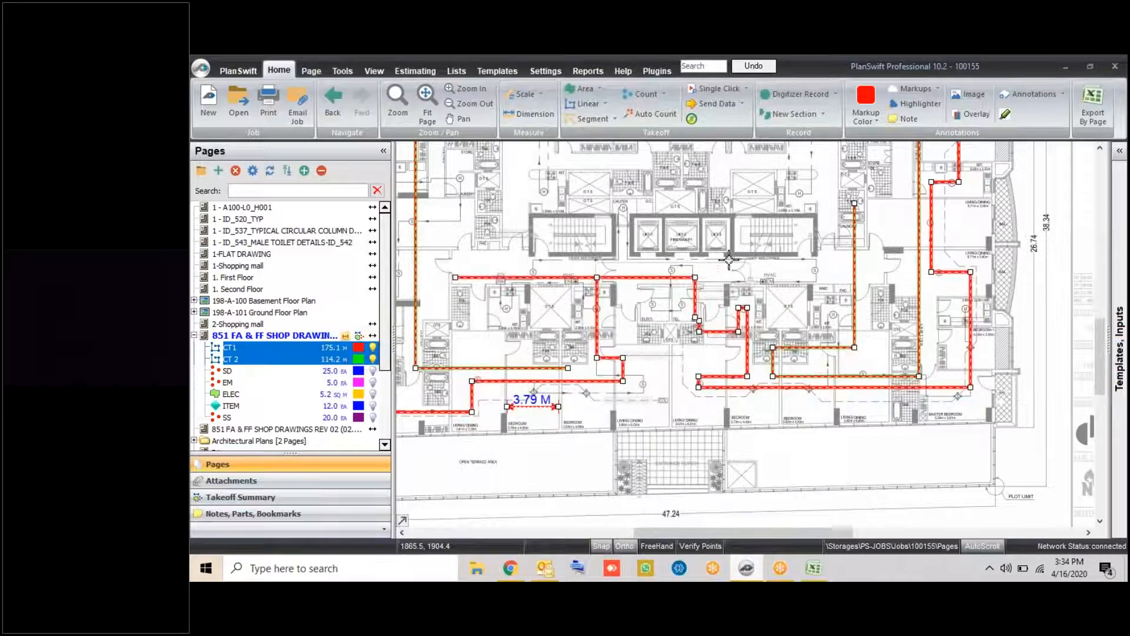
key("l")
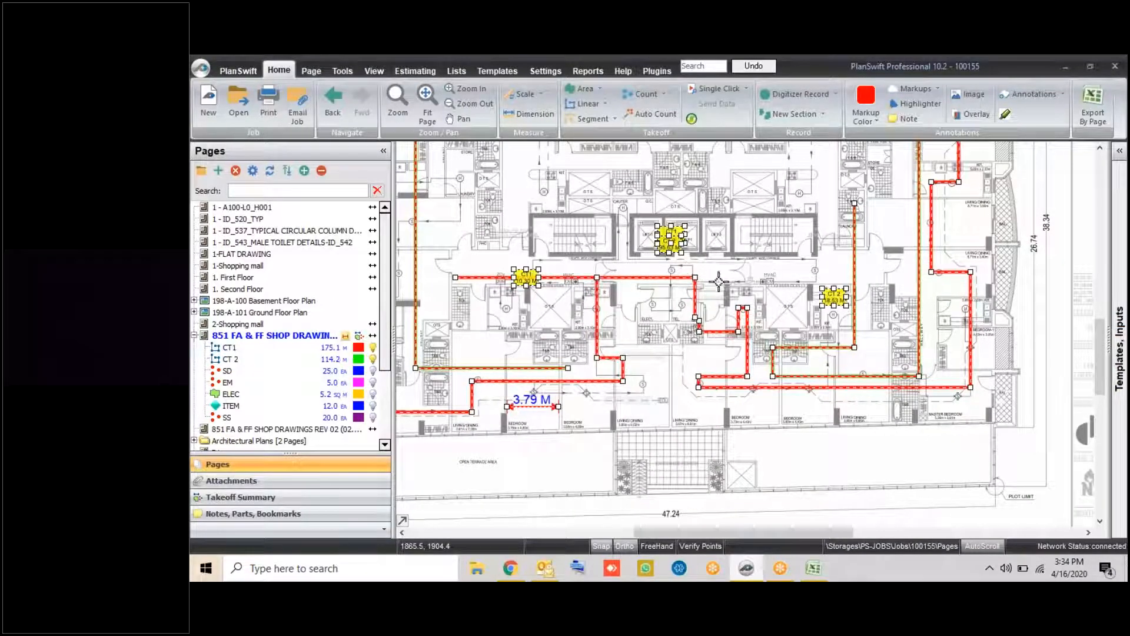
Move the CT1 and CT 2 labels apart so each one sits beside its own cable run
left_click(825, 306)
scroll(825, 306, "up", 2)
left_click_drag(841, 294, 863, 304)
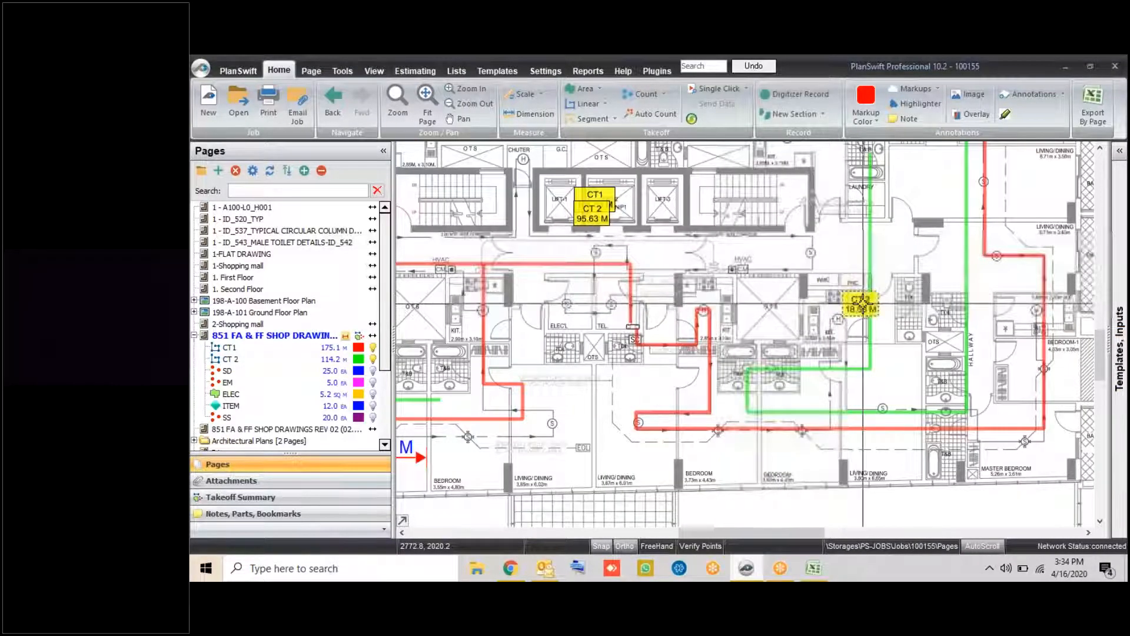
left_click_drag(592, 214, 775, 407)
left_click_drag(594, 200, 585, 263)
scroll(715, 238, "down", 2)
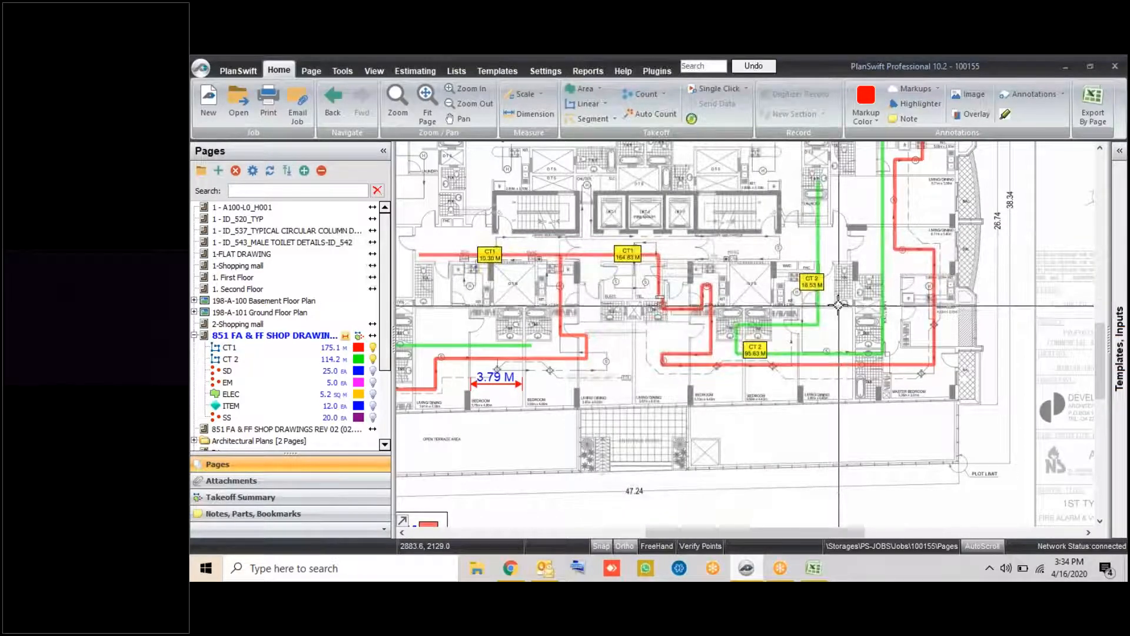
Select the CT 2 section labelled 18.53 M that runs down past the kitchen
scroll(827, 250, "up", 2)
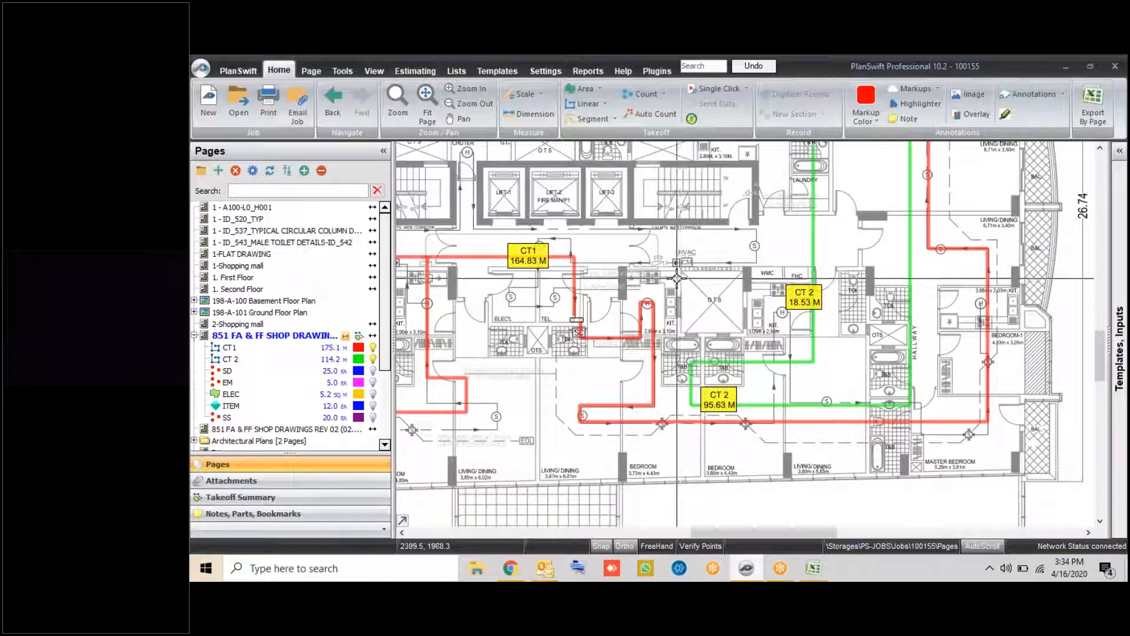
left_click(814, 241)
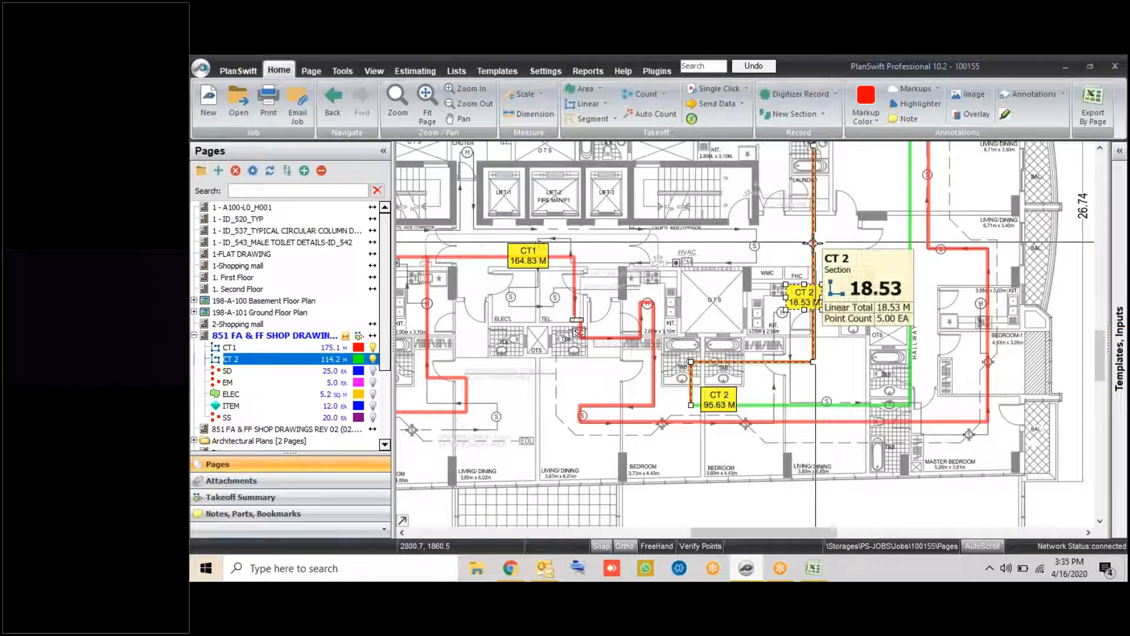
scroll(789, 316, "up", 2)
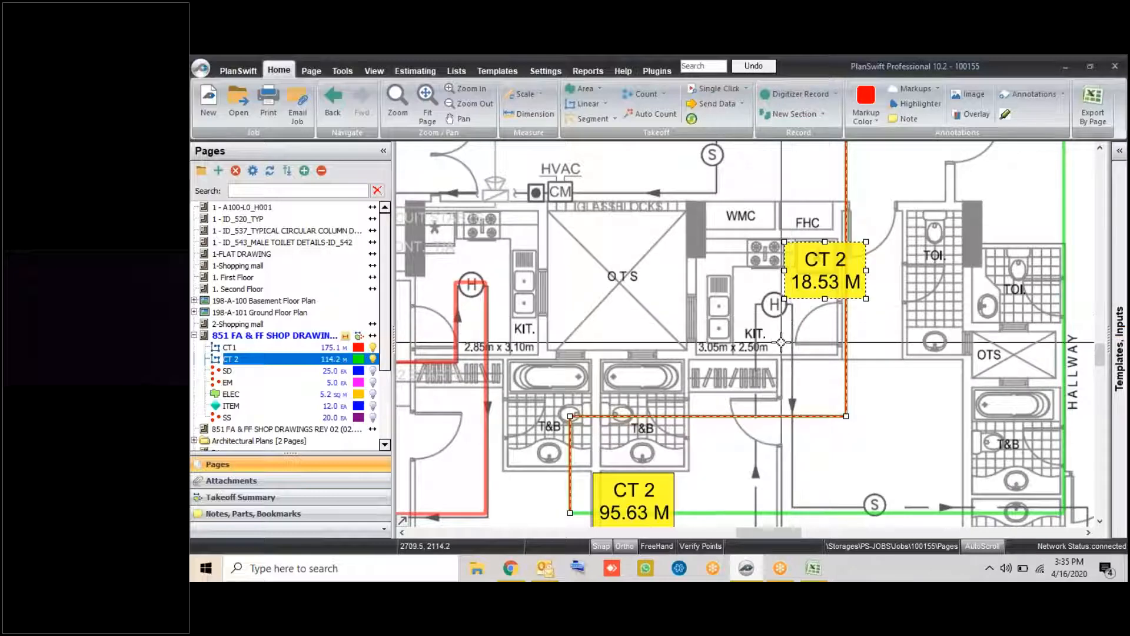
scroll(781, 341, "down", 1)
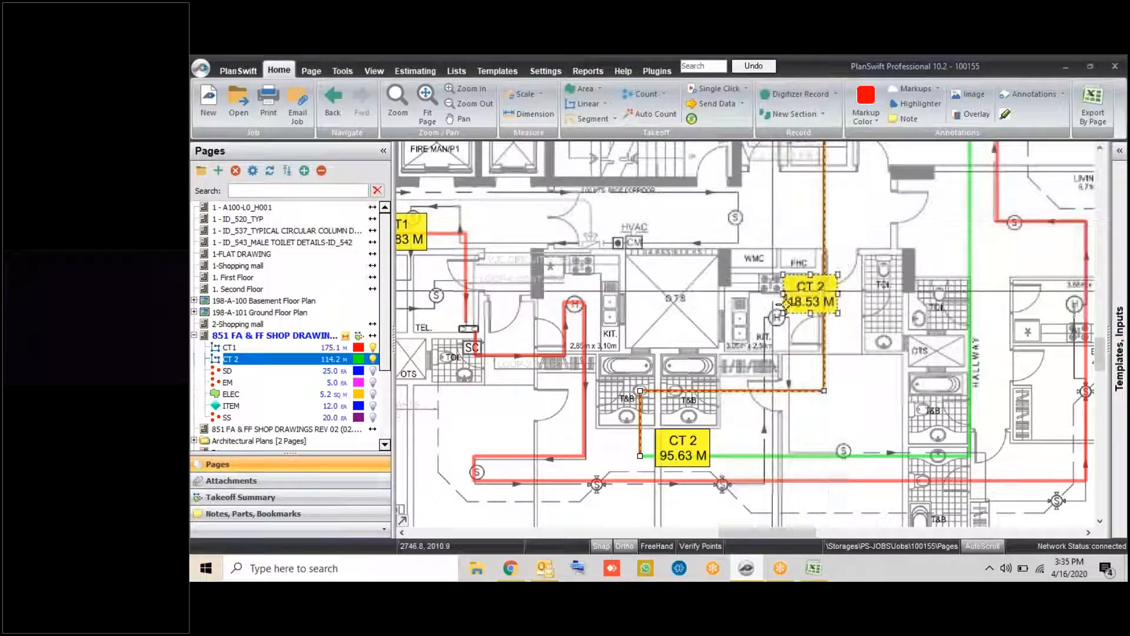
Switch to the Excel estimation sheet, try the scratch entry 175-32 in blank cell G408 and clear it
key("alt+Tab")
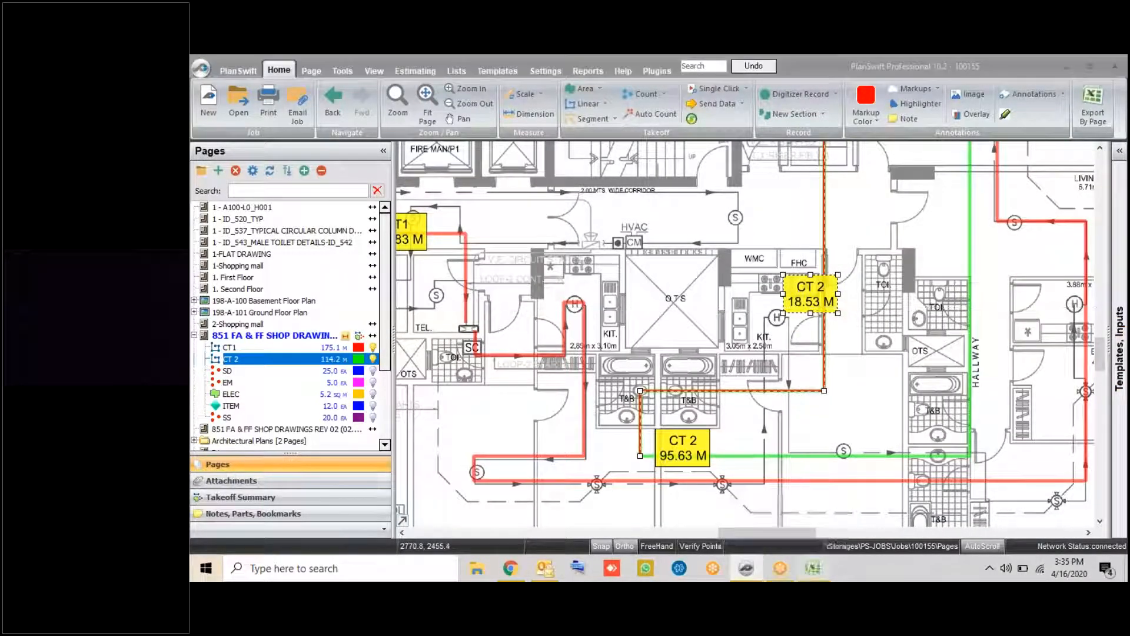
scroll(730, 317, "up", 1)
left_click(862, 471)
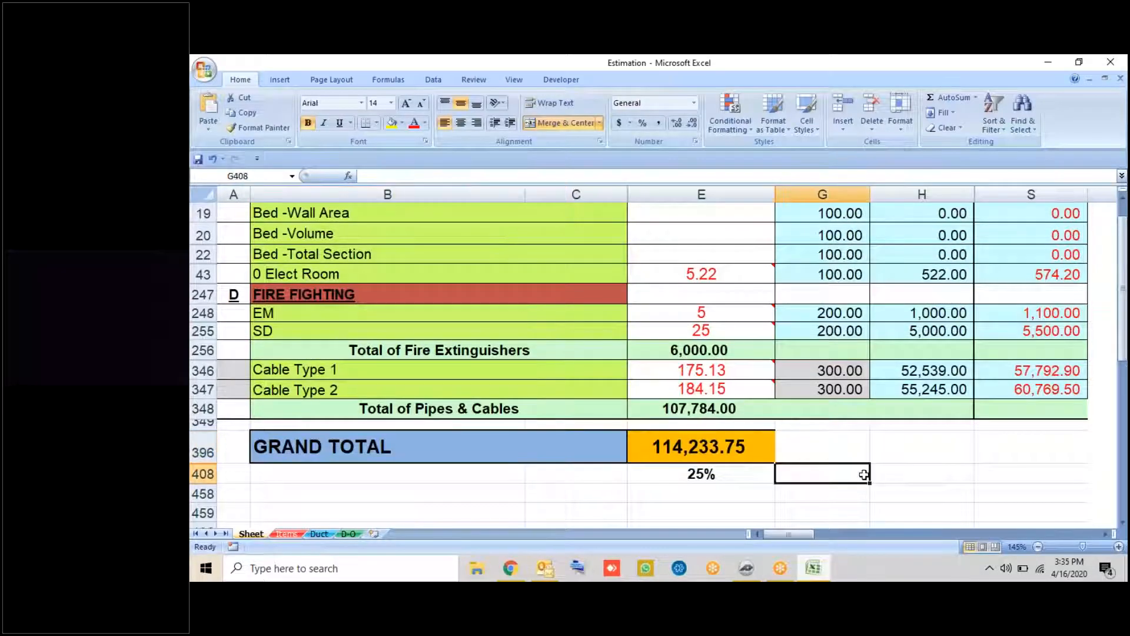
type("175-32")
key("Return")
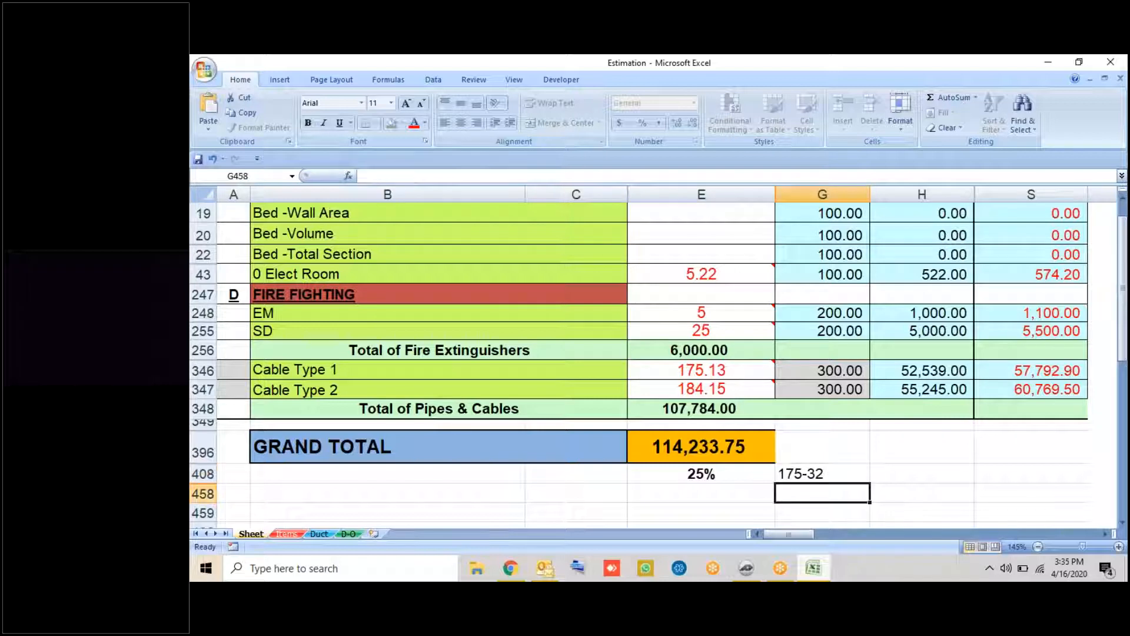
left_click(840, 472)
key("Delete")
left_click(912, 449)
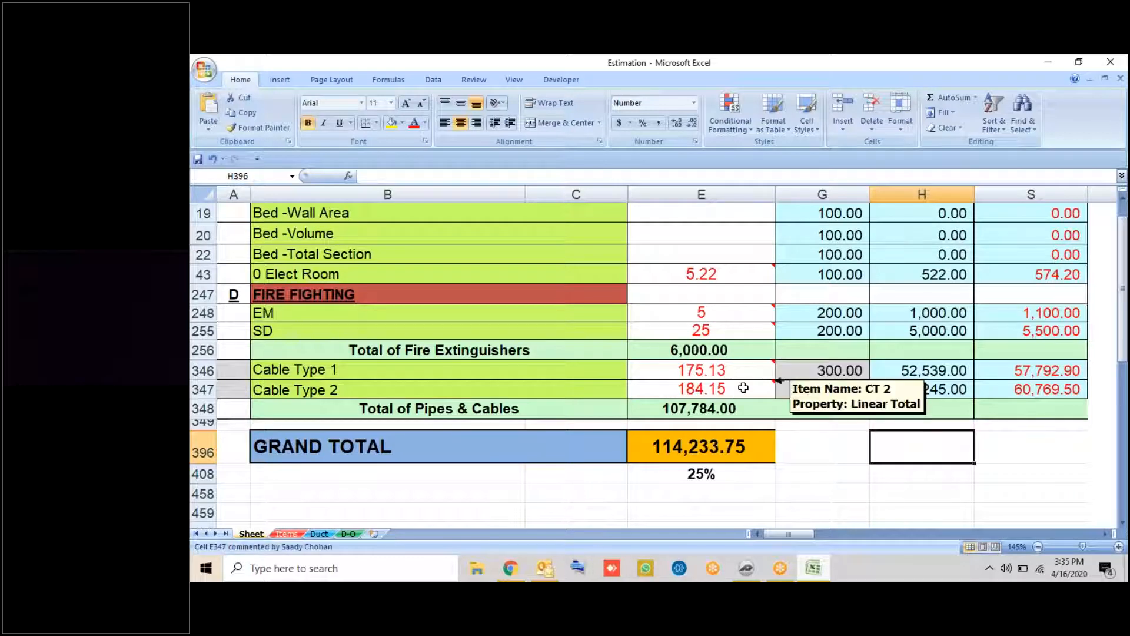
Check the linked Cable Type 1 and Cable Type 2 quantities and their takeoff item comments
mouse_move(737, 384)
mouse_move(696, 371)
left_click(728, 387)
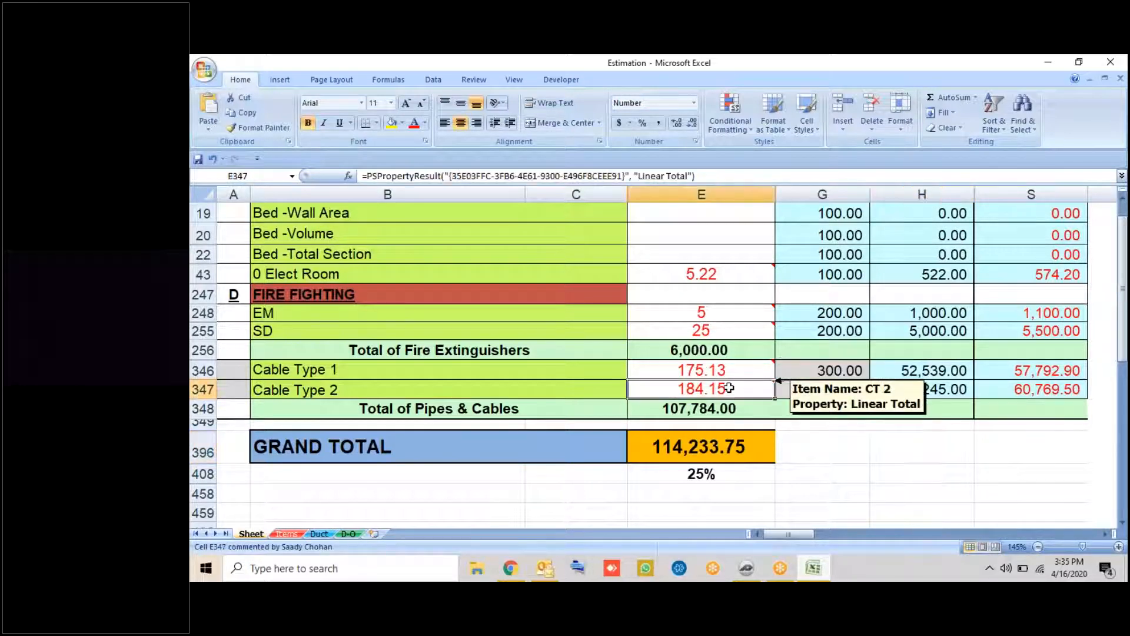
Switch to PlanSwift and change the selected CT 2 section to the existing CT1 takeoff item
left_click(746, 567)
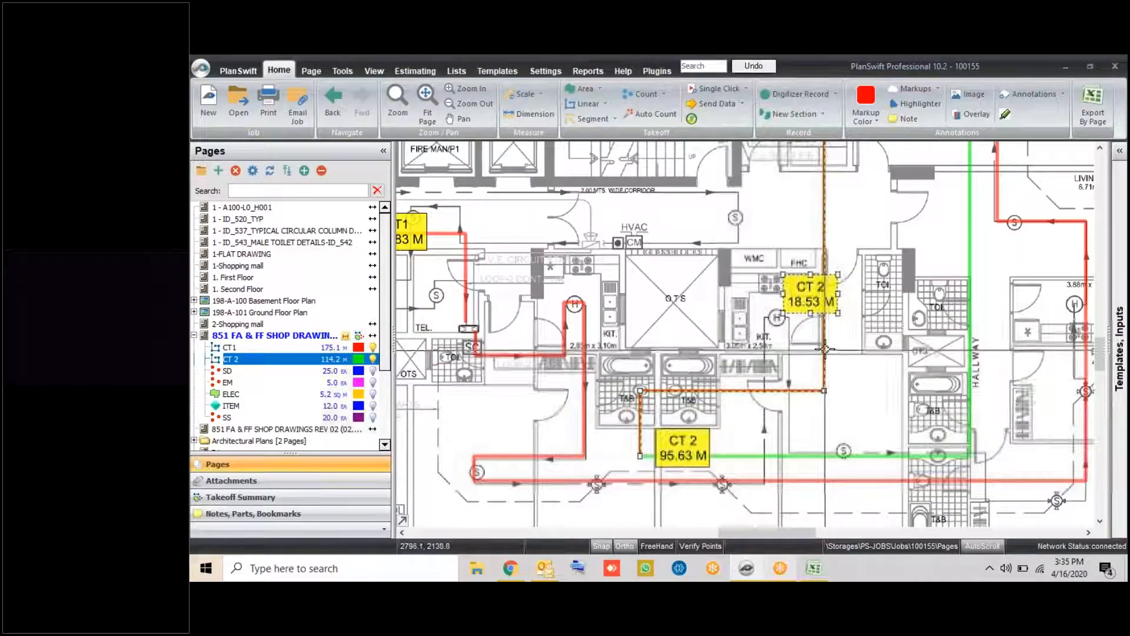
mouse_move(824, 349)
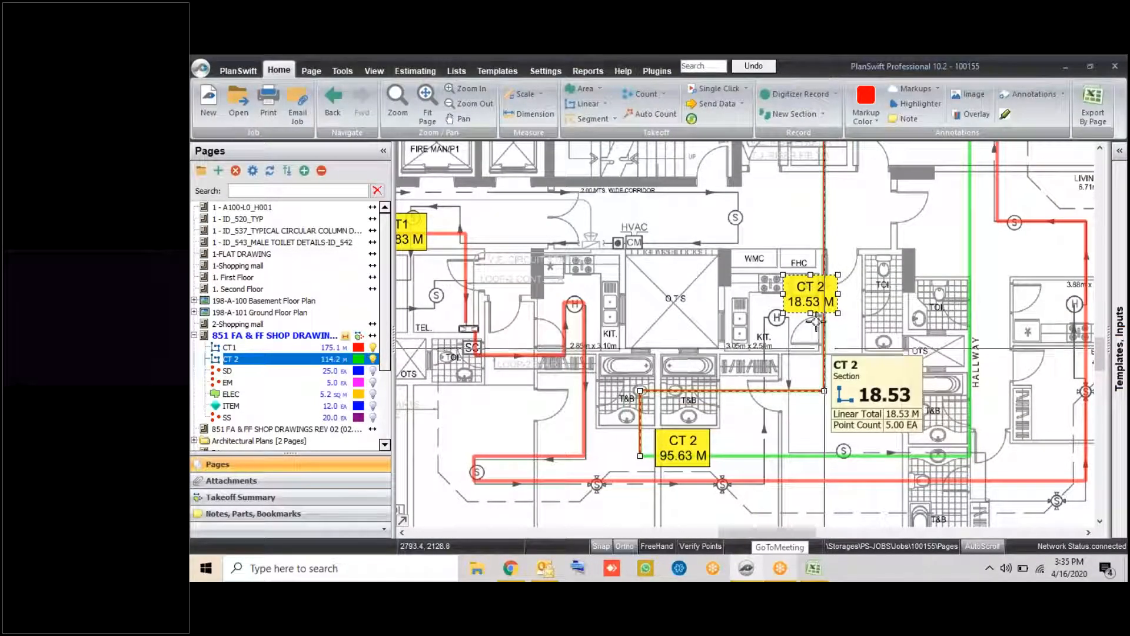
left_click(692, 119)
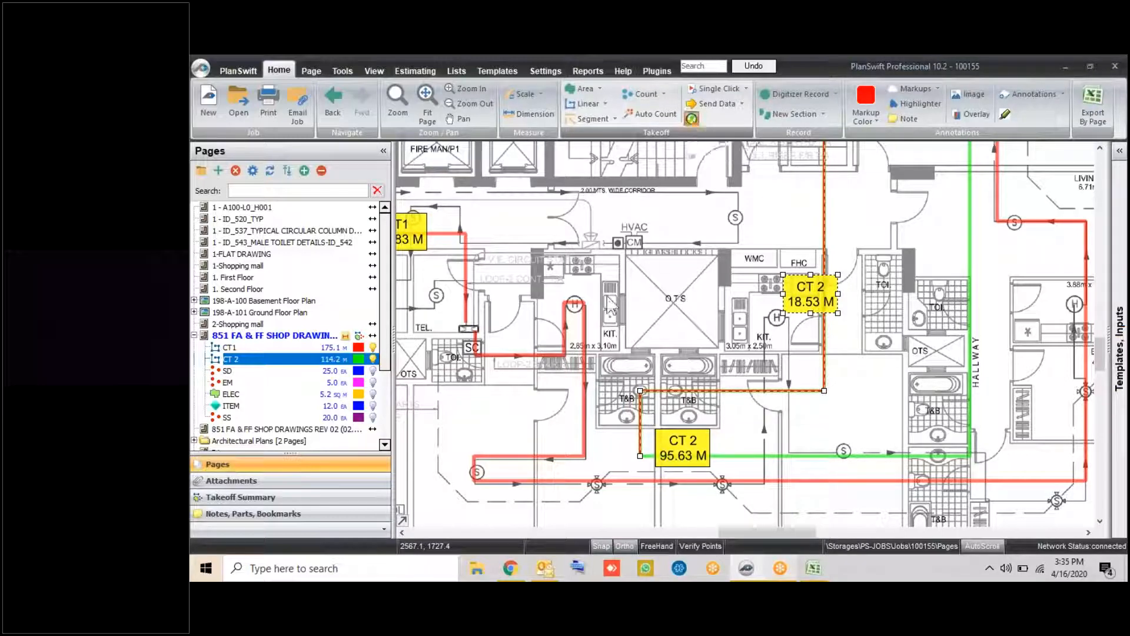
left_click(541, 291)
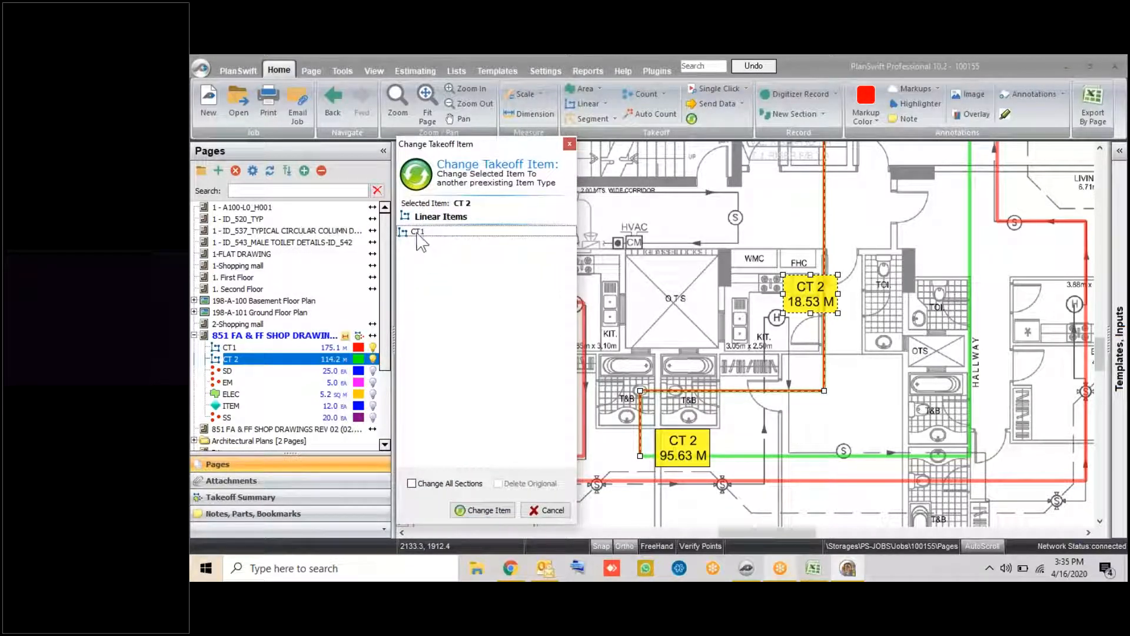
left_click(482, 510)
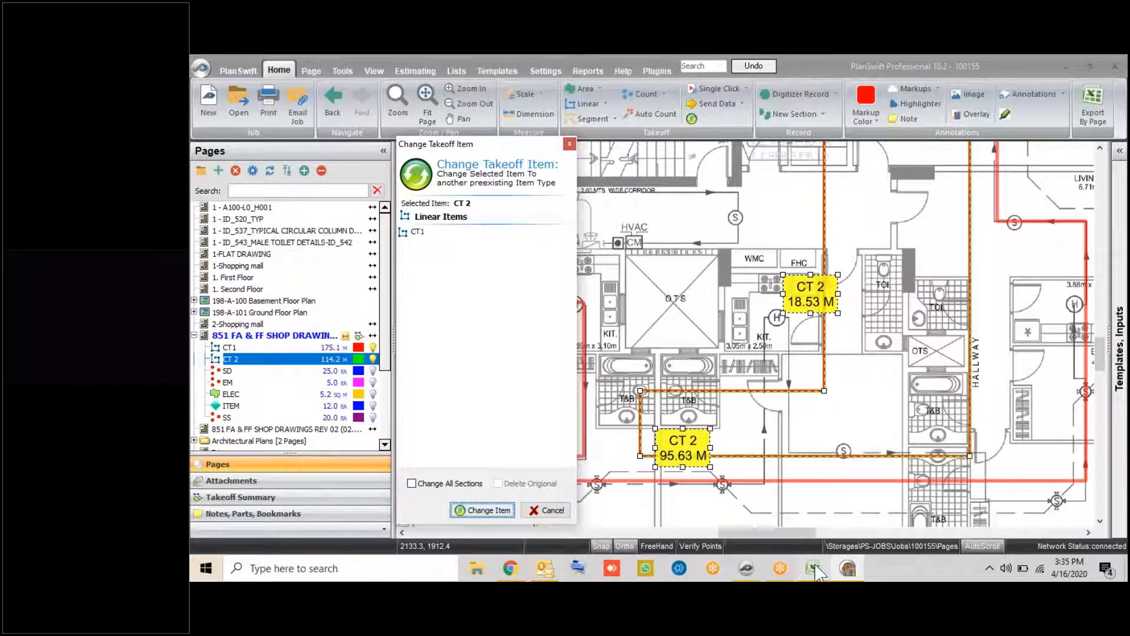
Switch to Excel and examine how the Cable Type 1 and Cable Type 2 quantities respond to the change
left_click(814, 568)
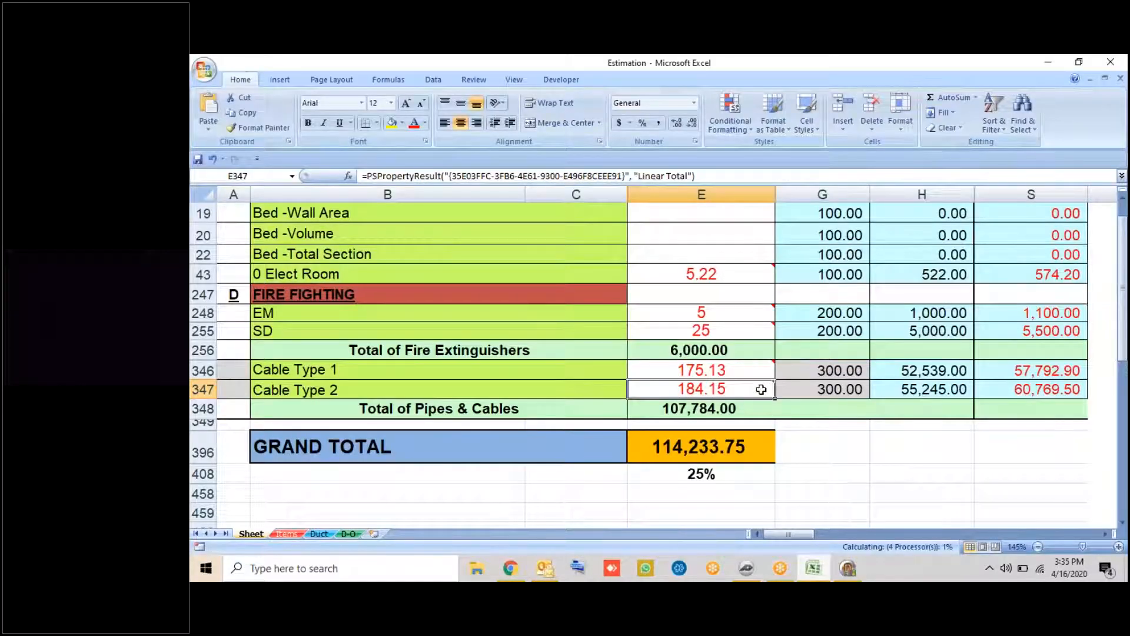
mouse_move(777, 361)
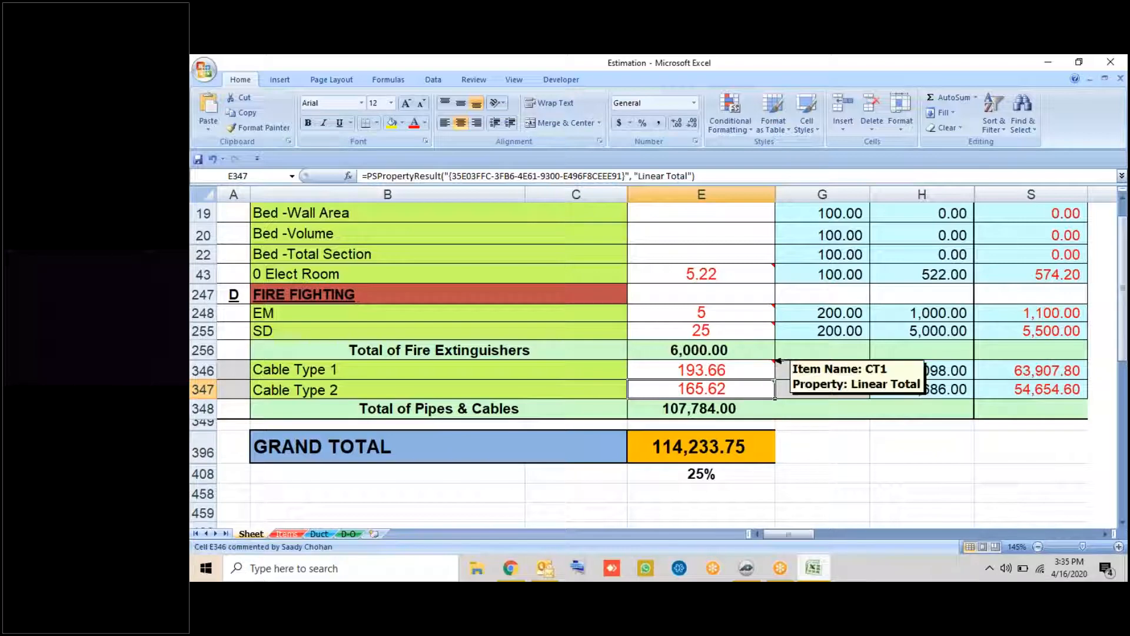
mouse_move(763, 389)
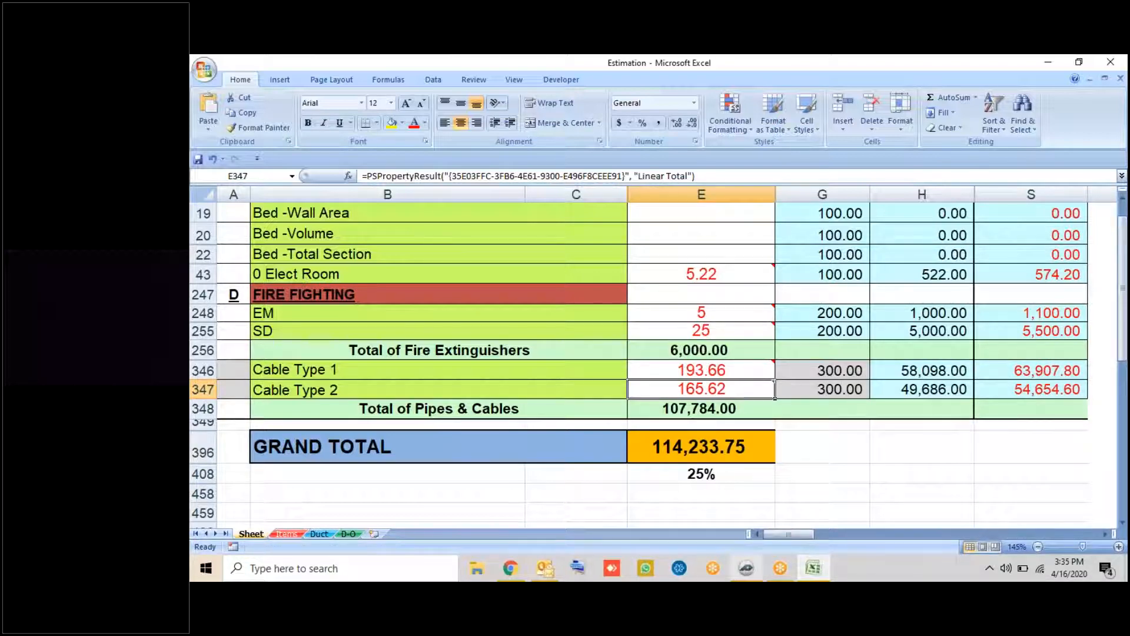
Switch to PlanSwift, label the reassigned CT1 section and move its label onto the vertical run
left_click(747, 568)
right_click(816, 391)
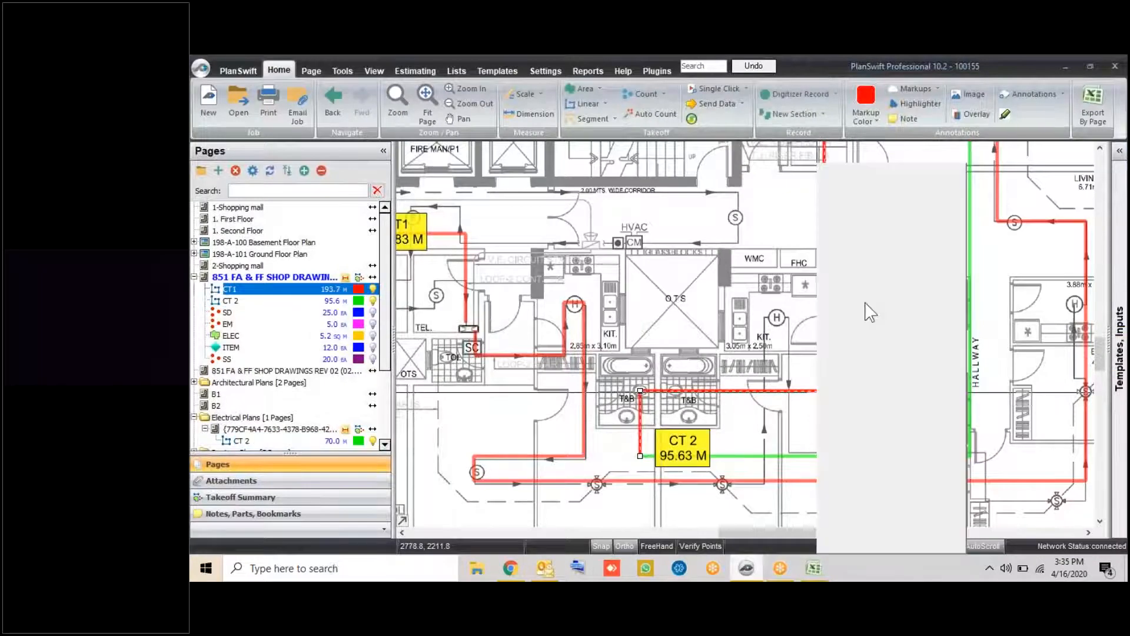
left_click(876, 264)
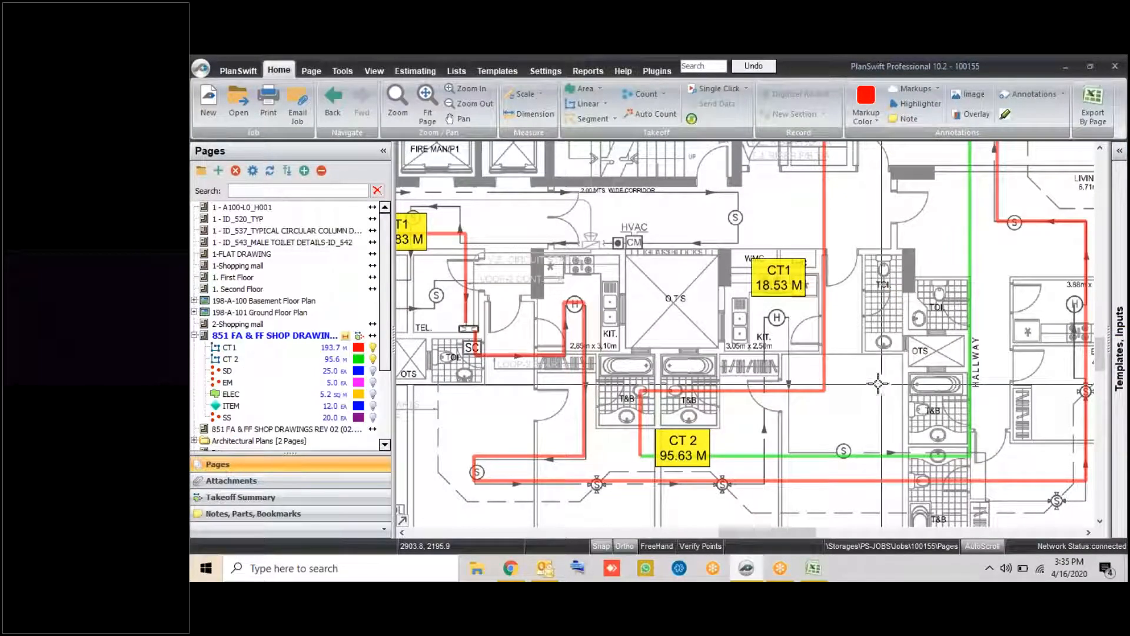
left_click_drag(789, 279, 820, 282)
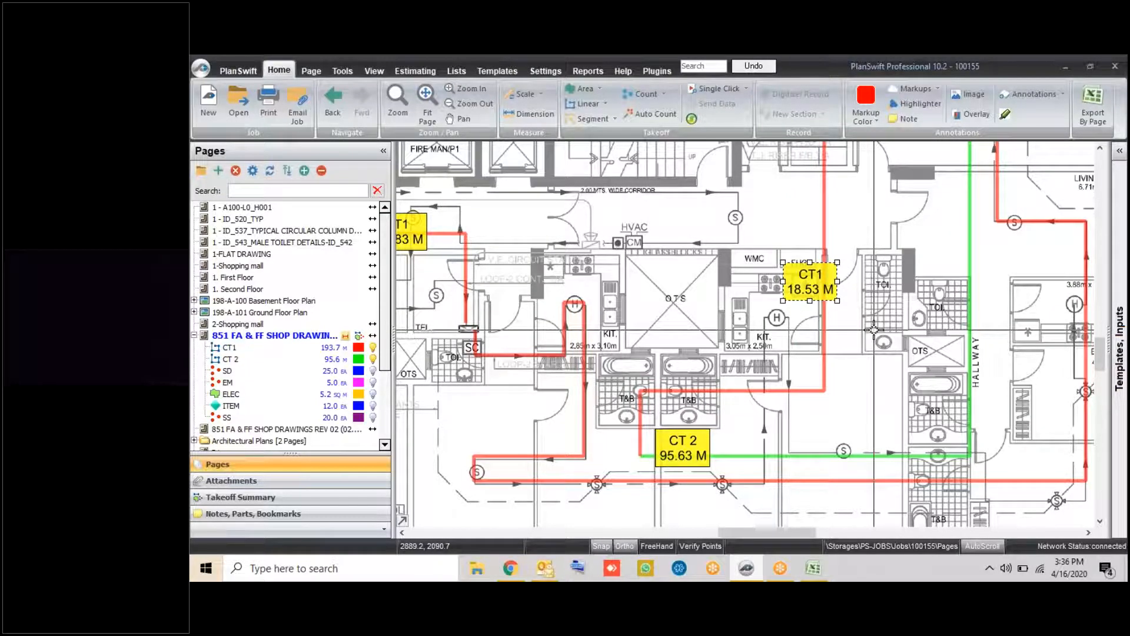
scroll(874, 329, "down", 2)
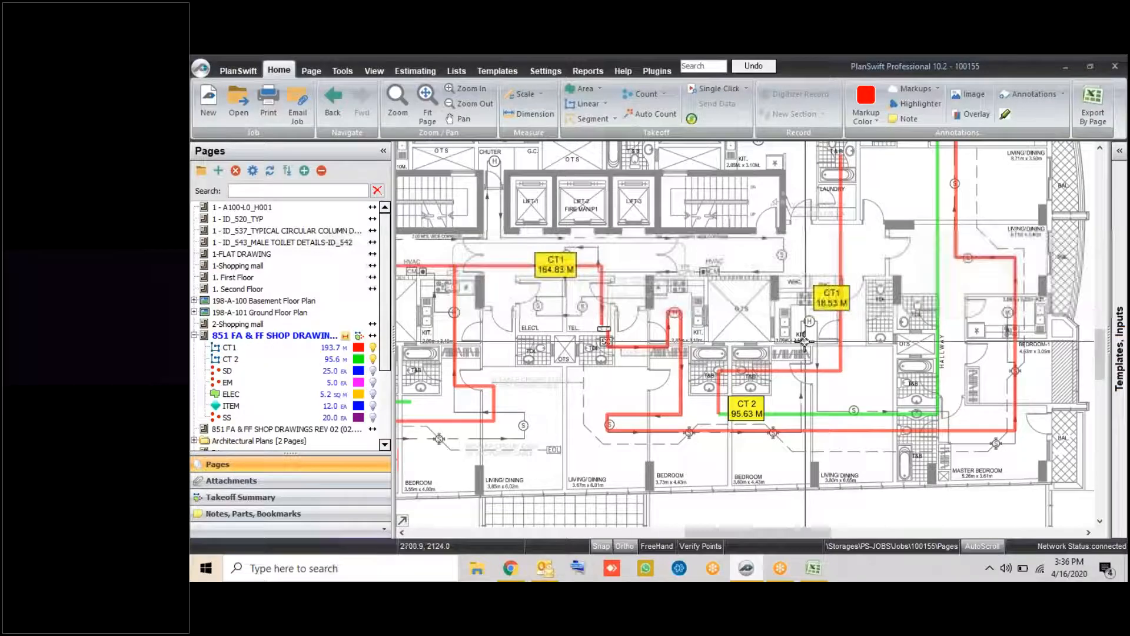
Recheck the cable quantities in the Excel sheet and compare them with the CT1 and CT 2 runs in PlanSwift
left_click(813, 567)
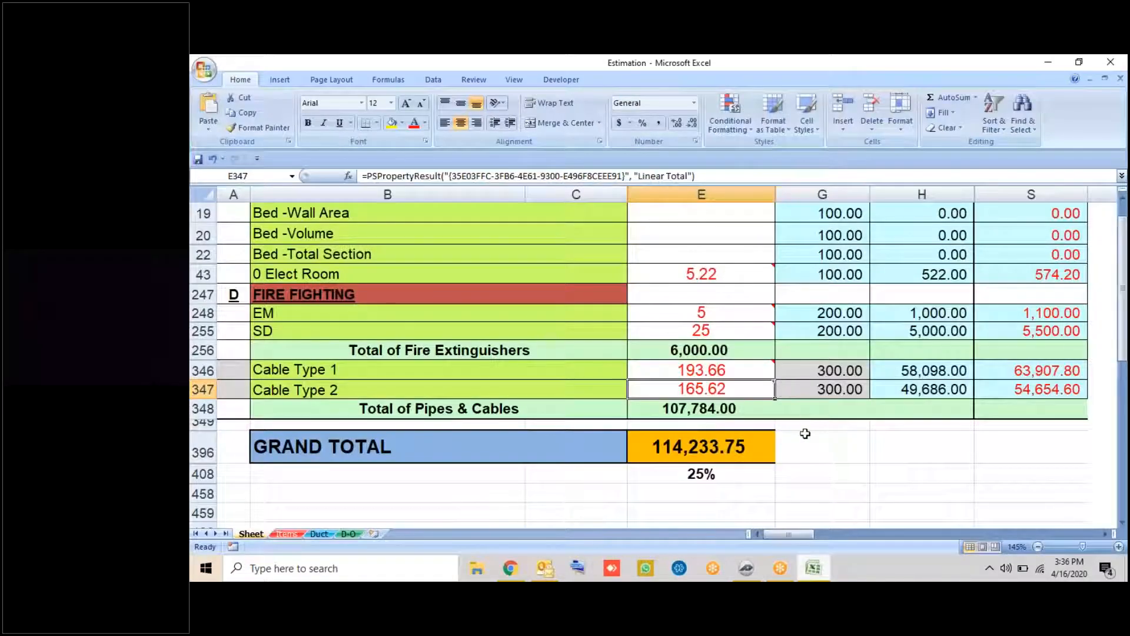
left_click(746, 569)
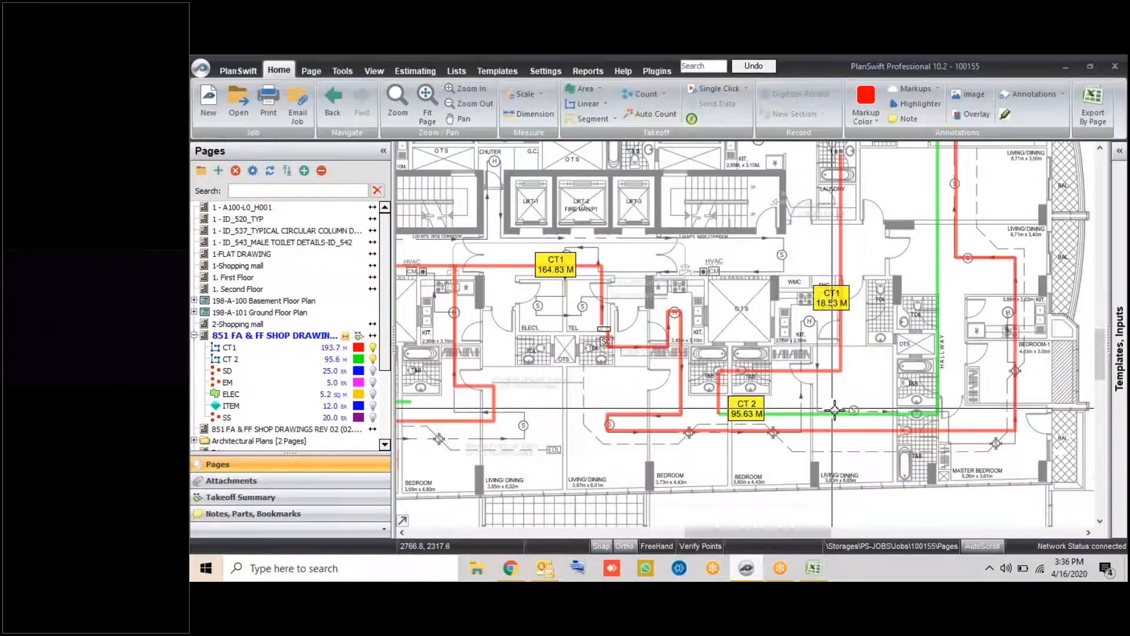
scroll(834, 410, "down", 2)
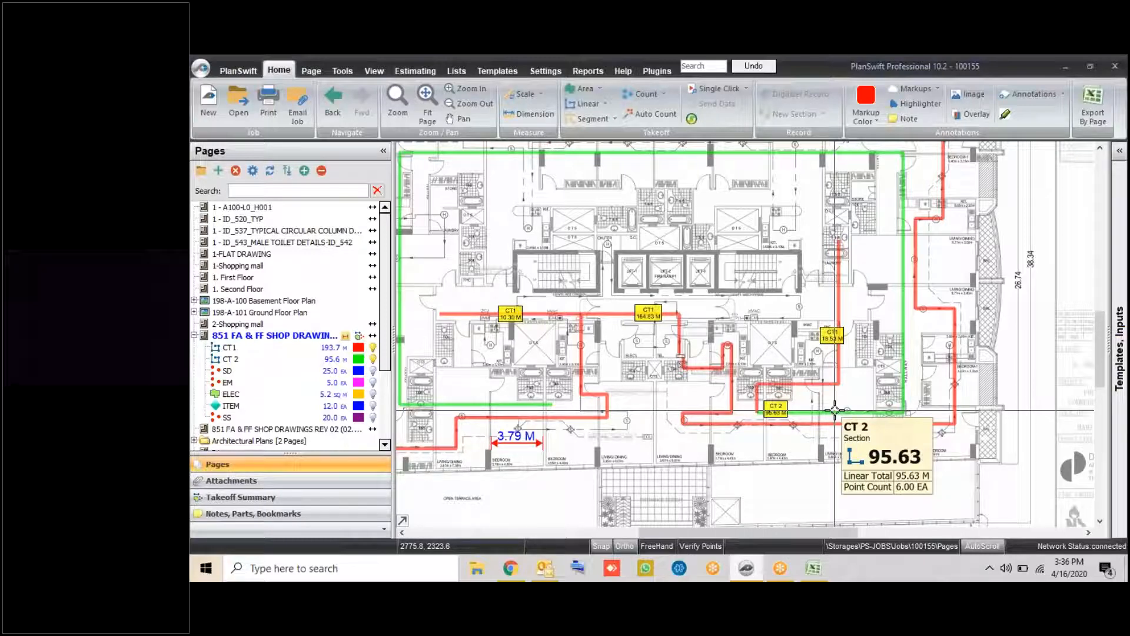
Turn the display of the ELEC, SD and EM takeoffs back on for the shop drawing
left_click(372, 394)
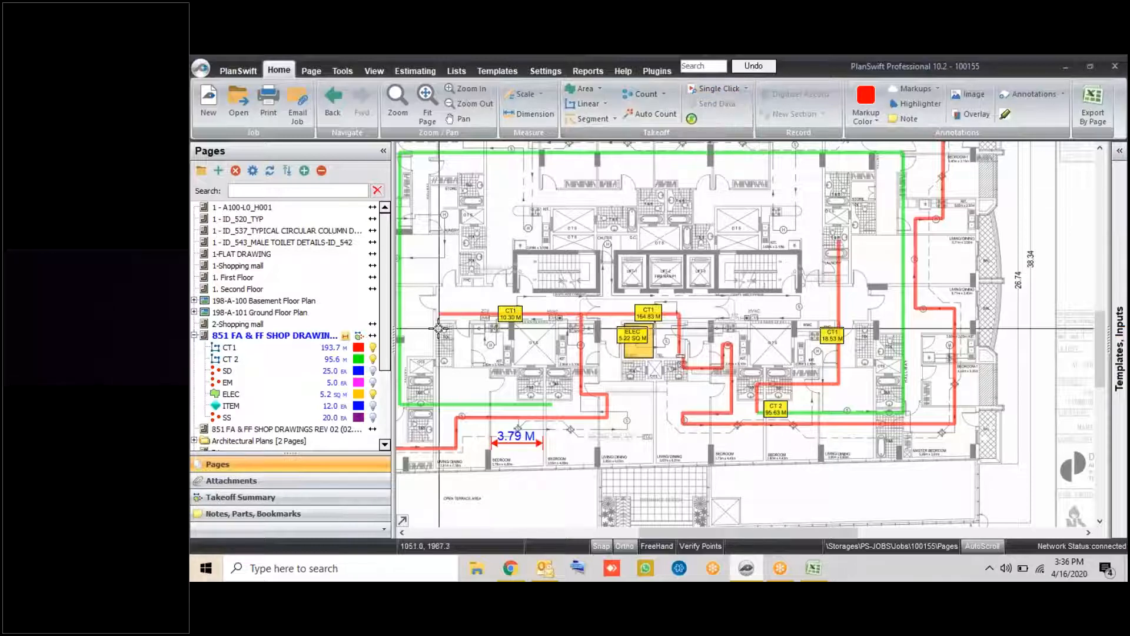
left_click(374, 372)
left_click(373, 382)
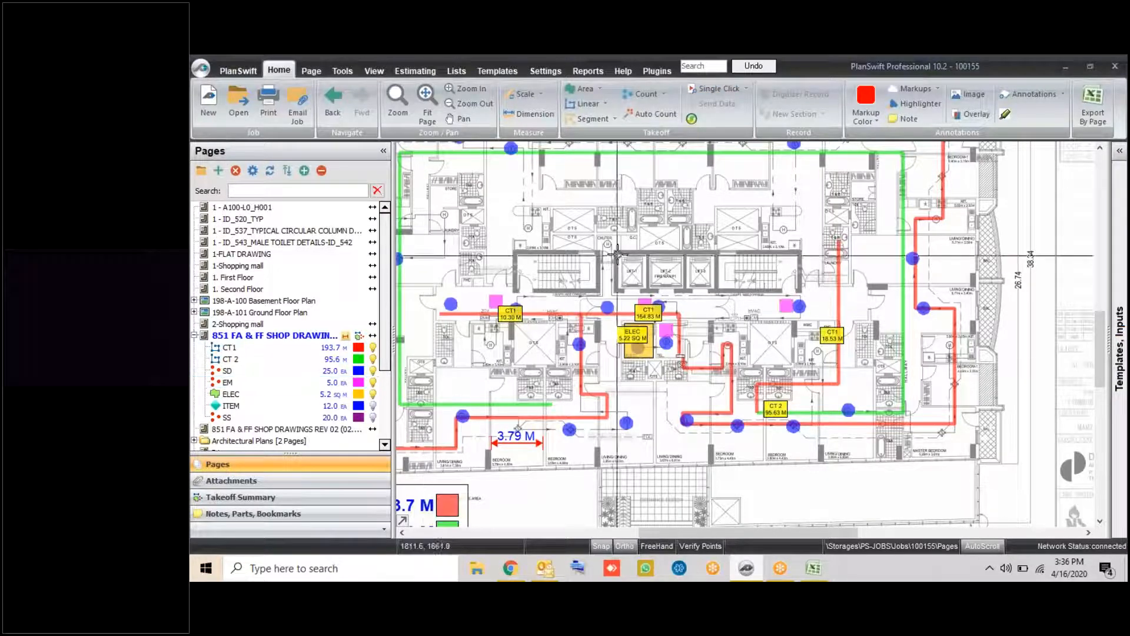
Move the takeoff legend slightly so it sits against the lower-left edge of the drawing sheet
left_click_drag(630, 236, 741, 223)
left_click_drag(793, 343, 817, 318)
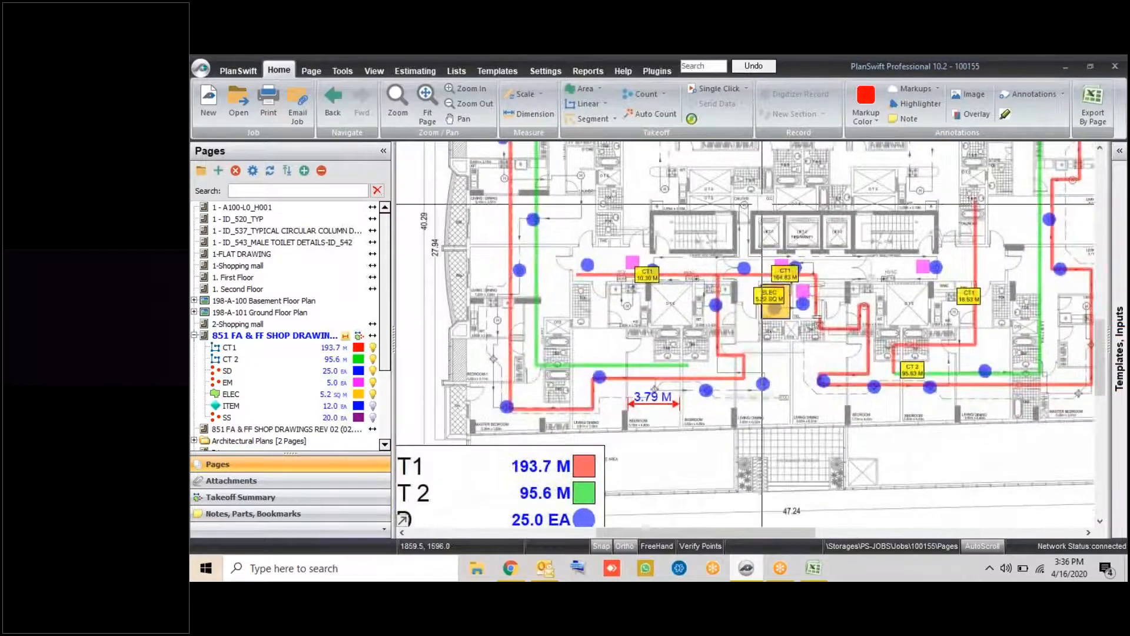
scroll(763, 206, "down", 2)
left_click_drag(657, 365, 645, 388)
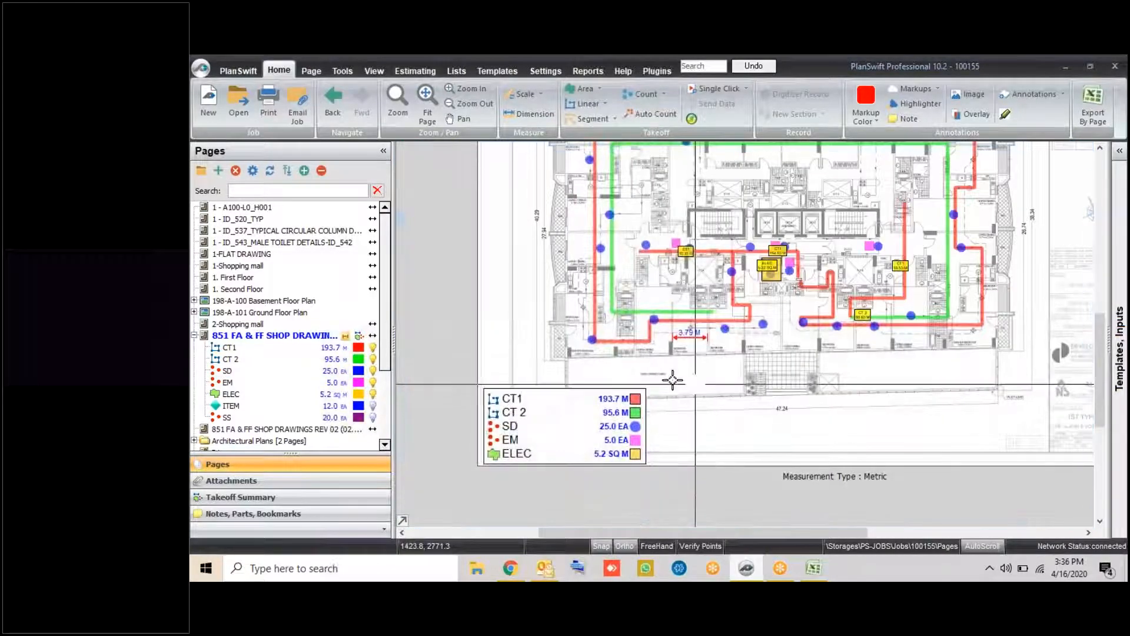
left_click(585, 423)
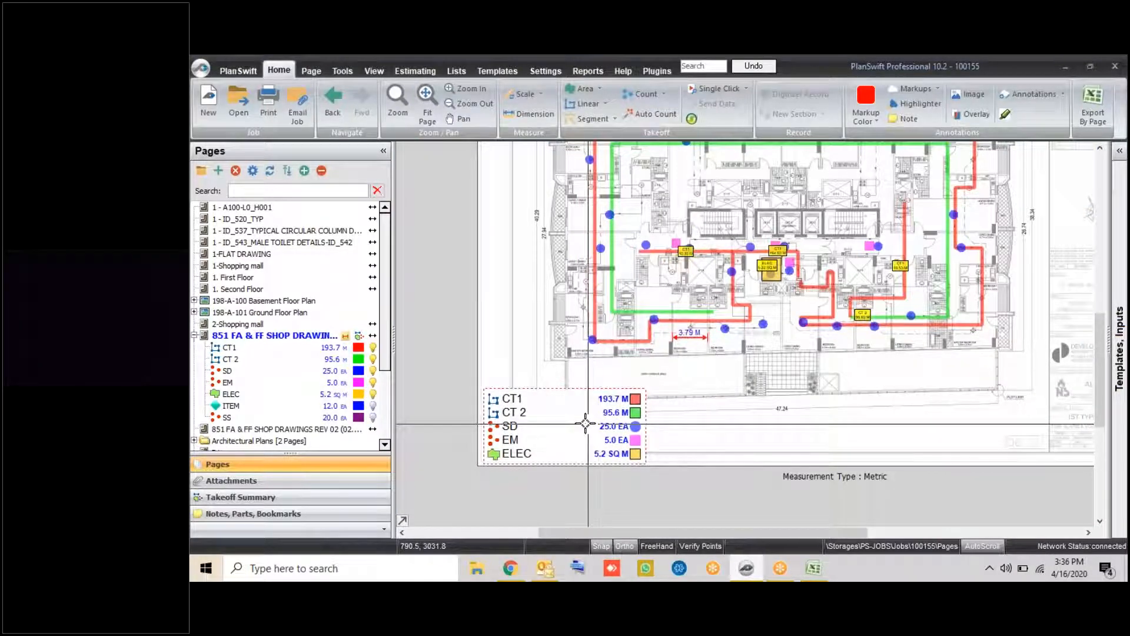
left_click_drag(585, 422, 577, 423)
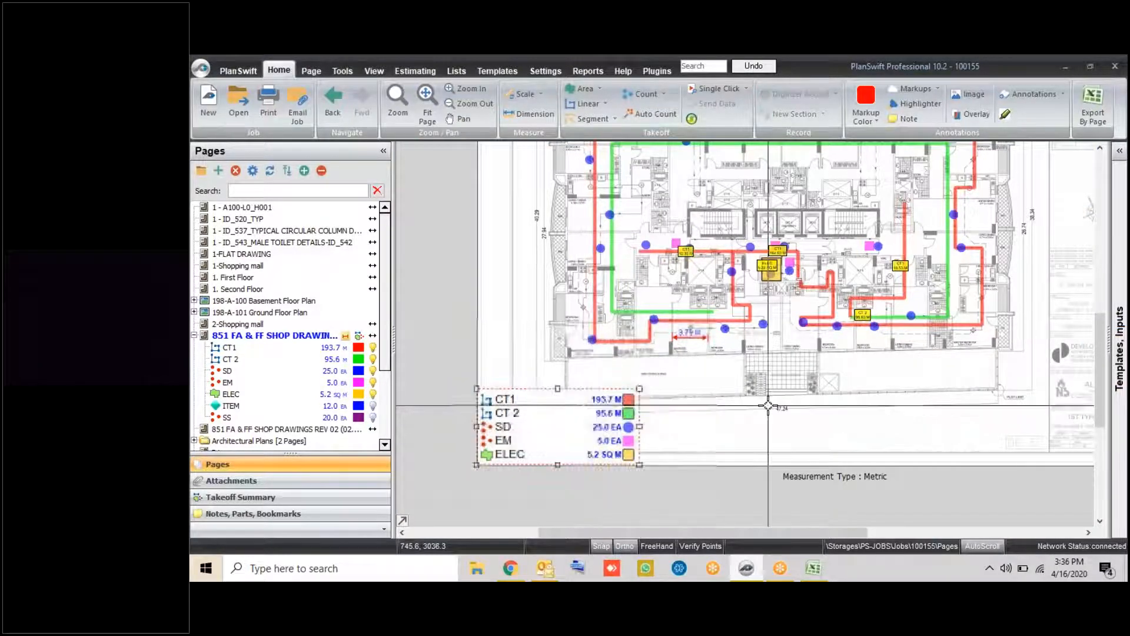
Collapse the shop drawing's takeoff list and open the site plan page, the second page in the Single Click folder
scroll(771, 264, "up", 2)
scroll(777, 265, "up", 2)
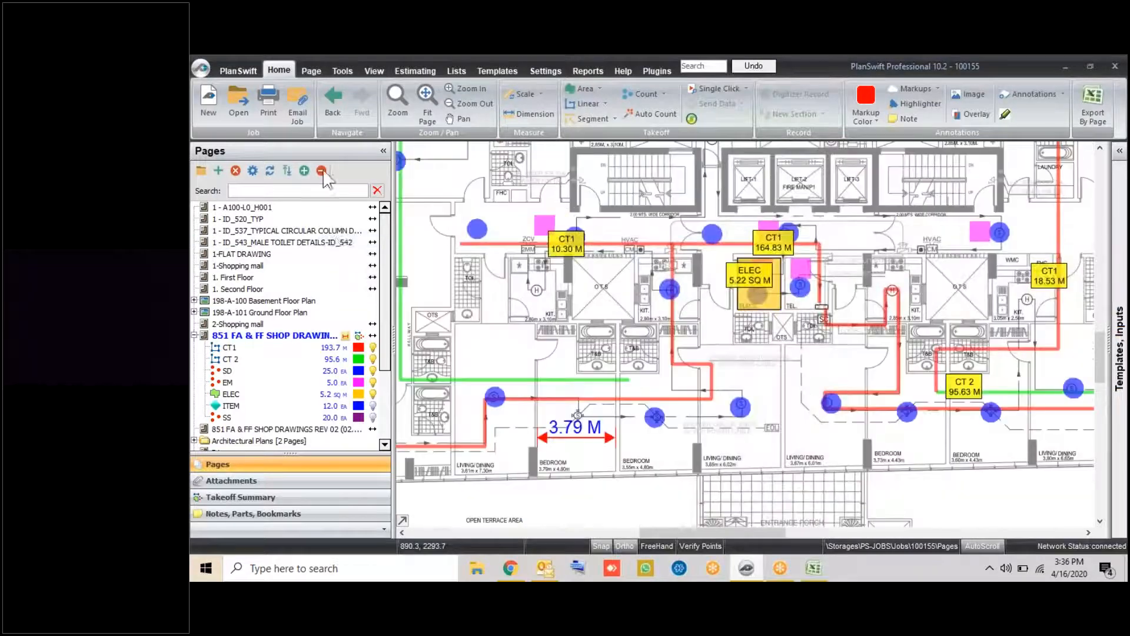
left_click(194, 334)
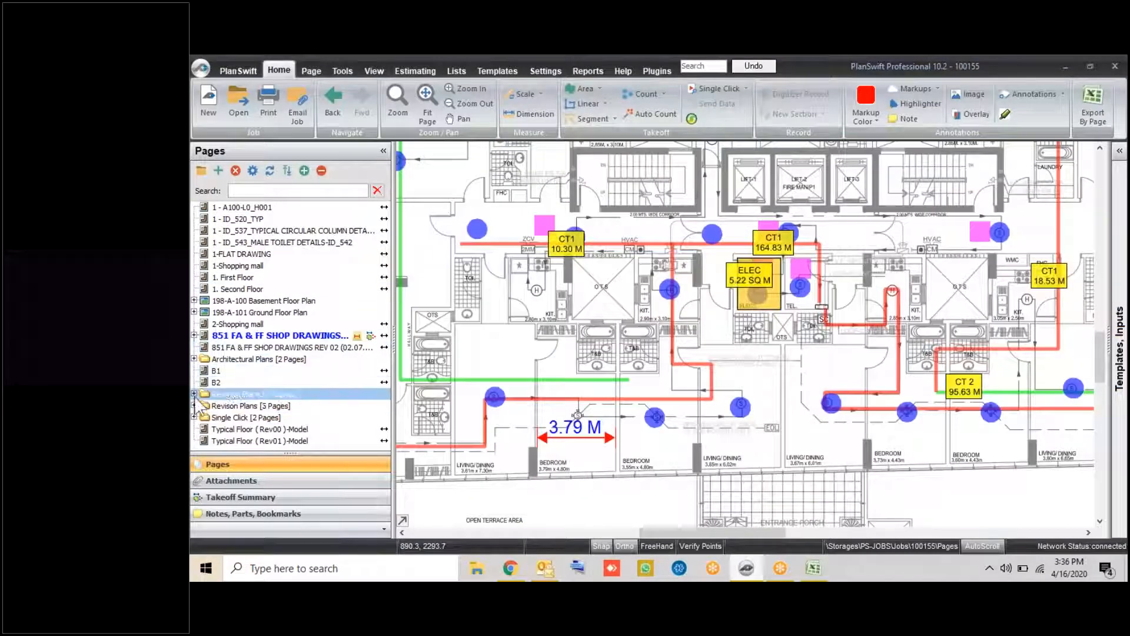
left_click(194, 393)
left_click(194, 393)
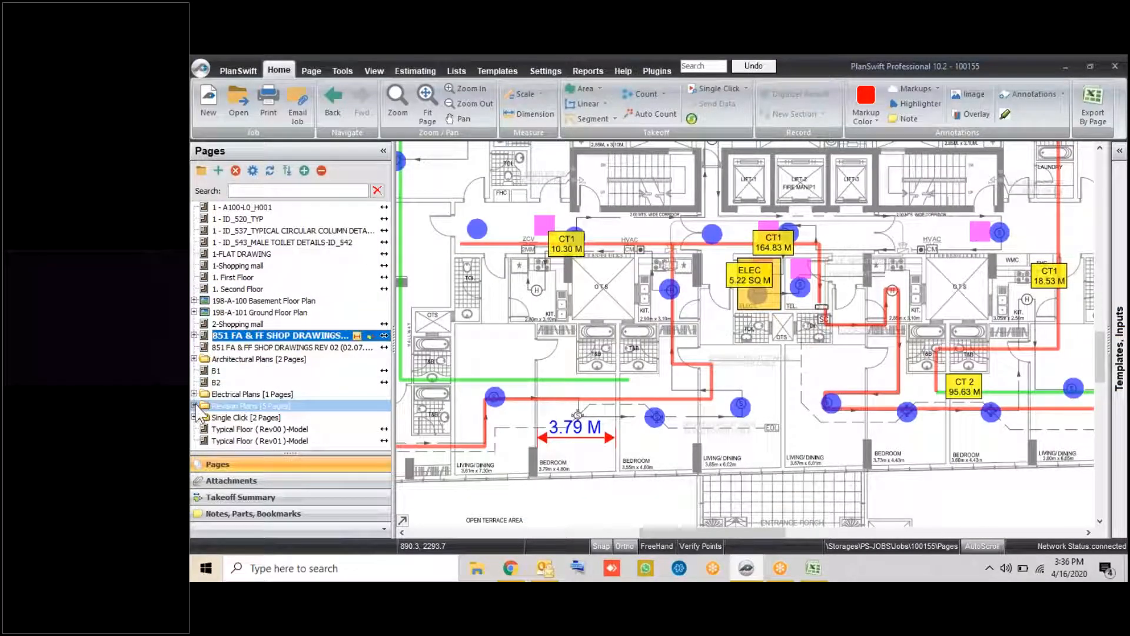
left_click(195, 417)
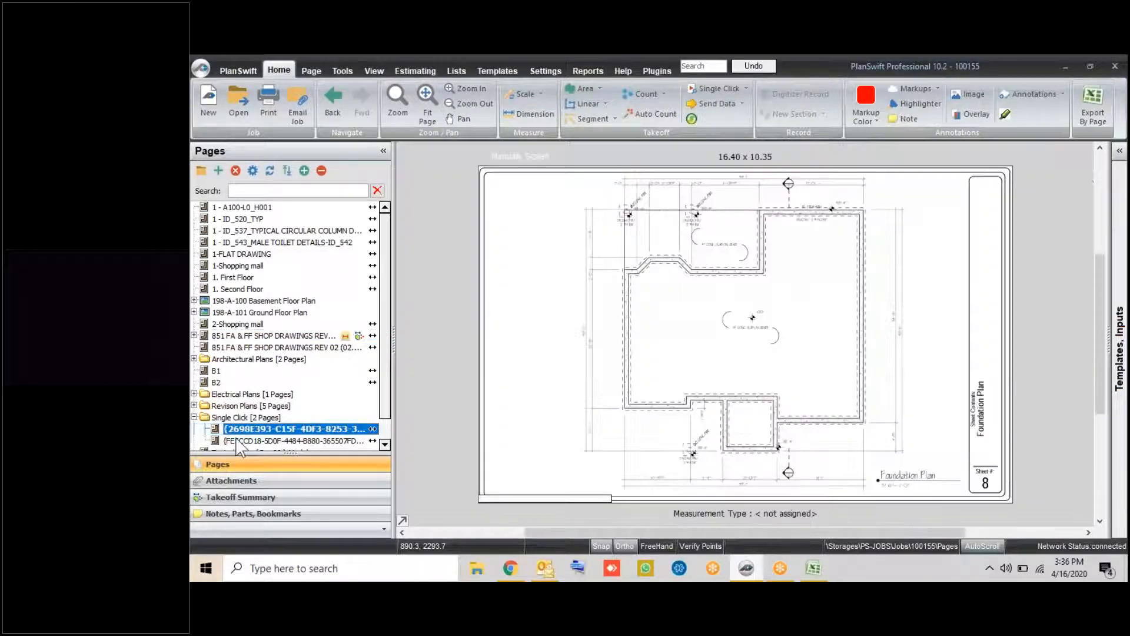
left_click(237, 440)
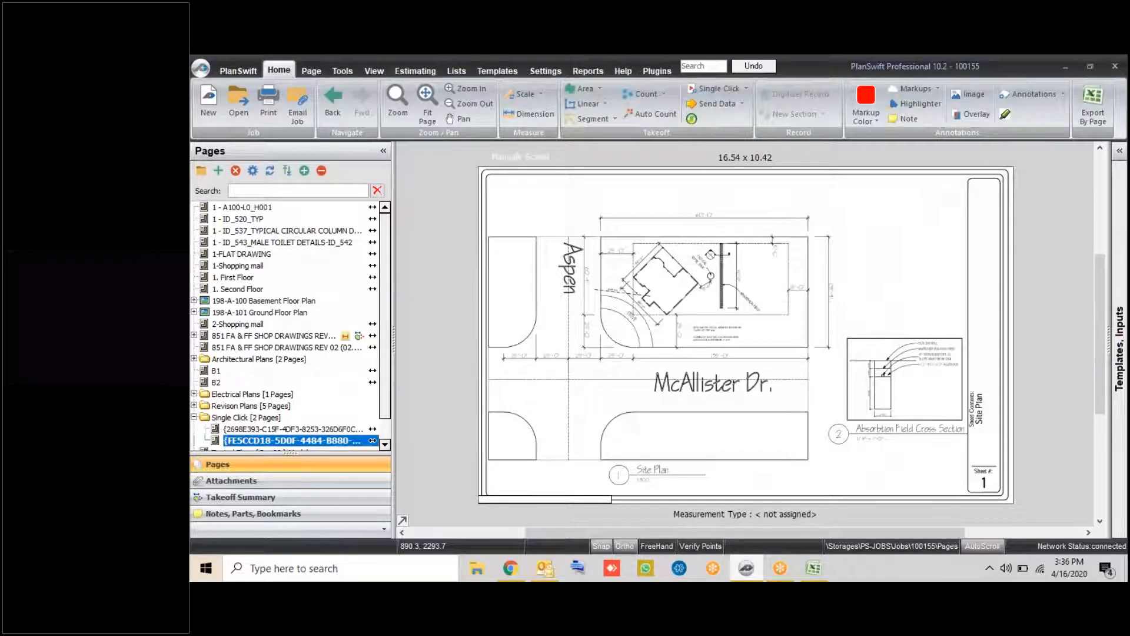
Take off the house footprint on the site plan with a red, solid-filled Single Click area named Area
scroll(667, 292, "up", 3)
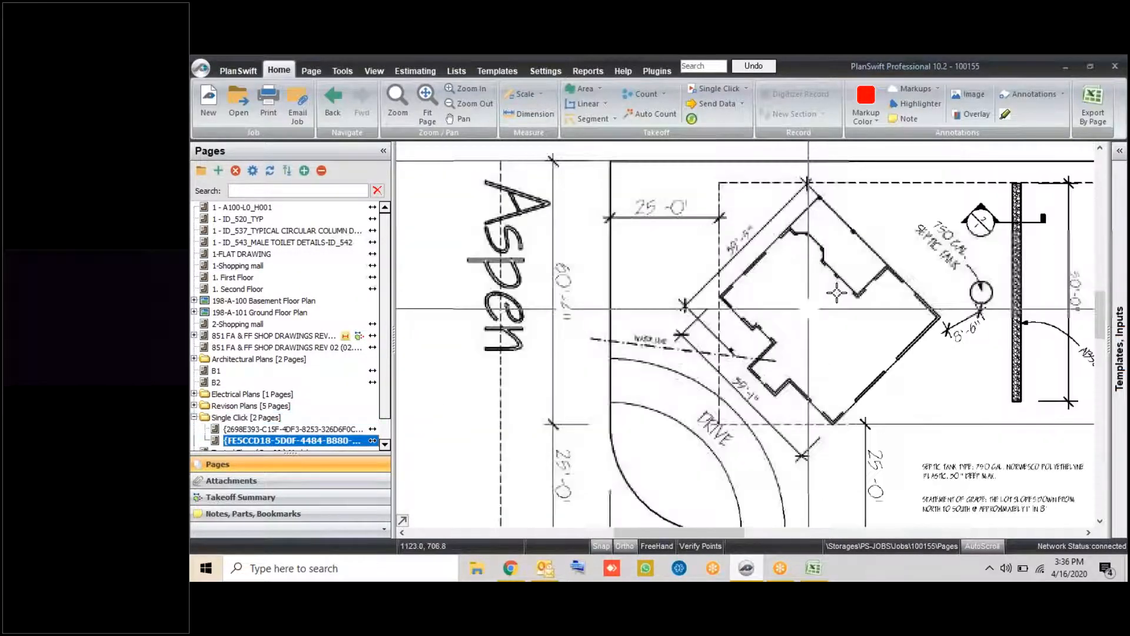
scroll(845, 347, "up", 1)
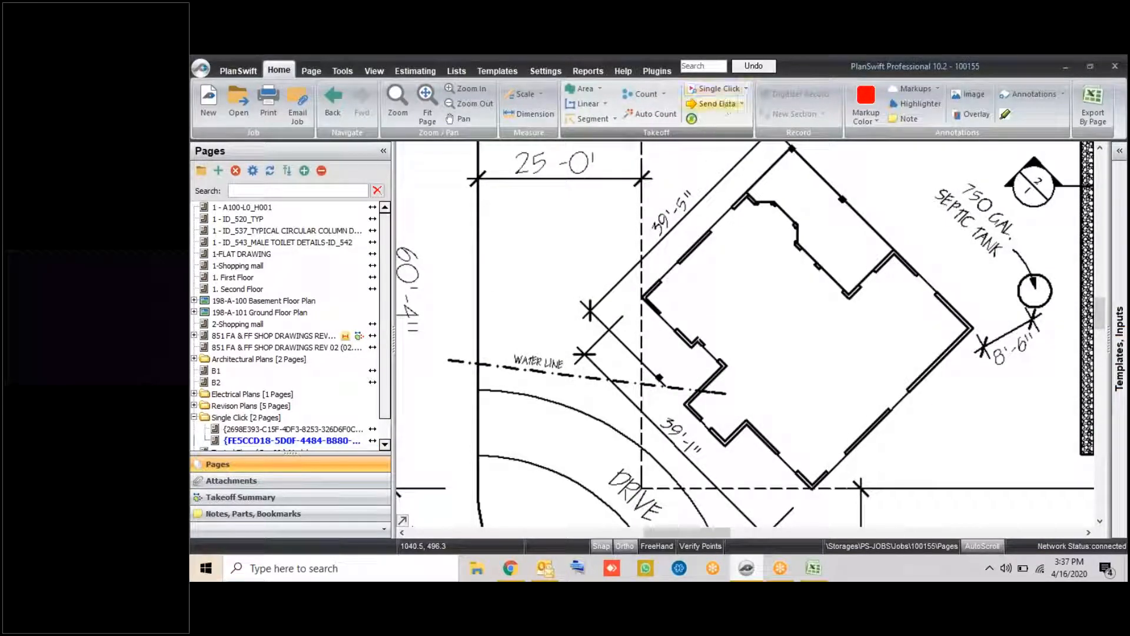
left_click(746, 88)
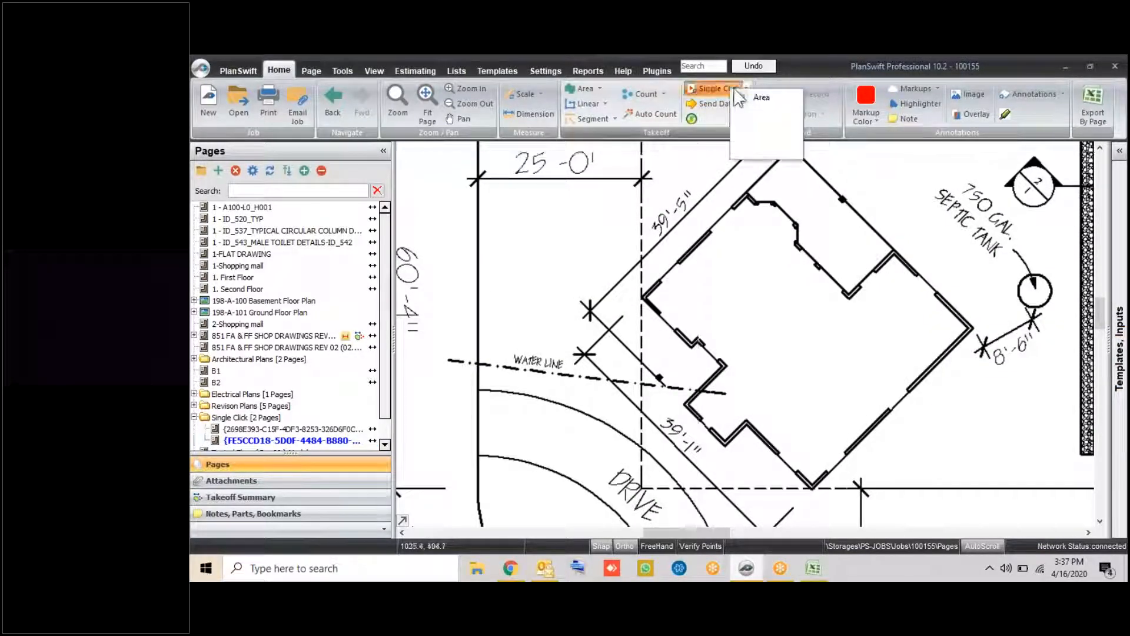
left_click(787, 99)
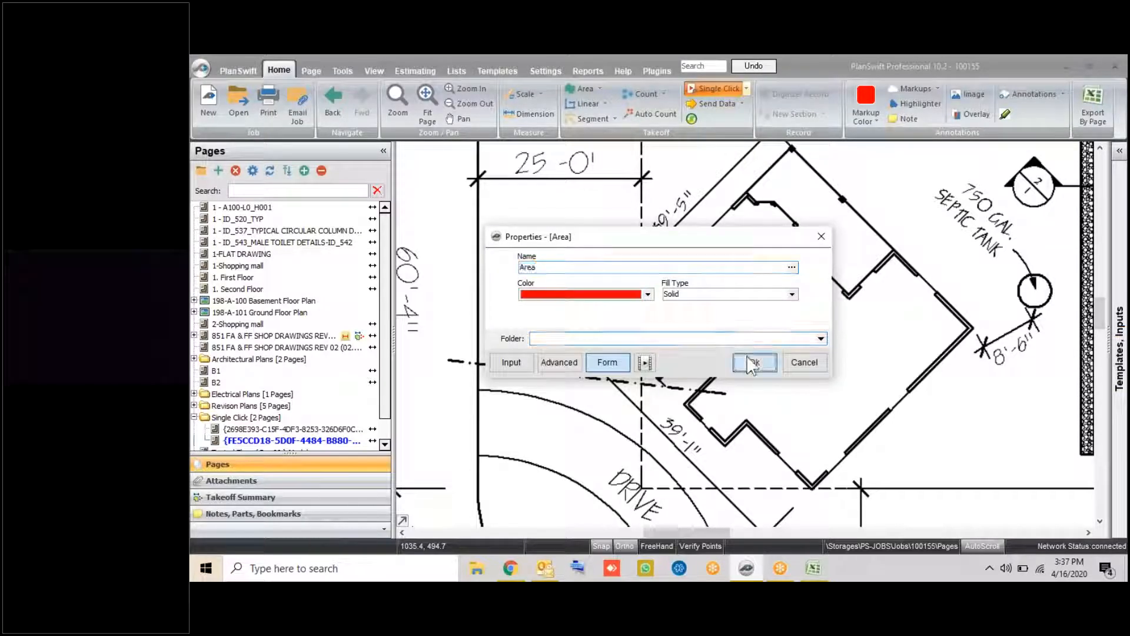
left_click(750, 362)
left_click(840, 361)
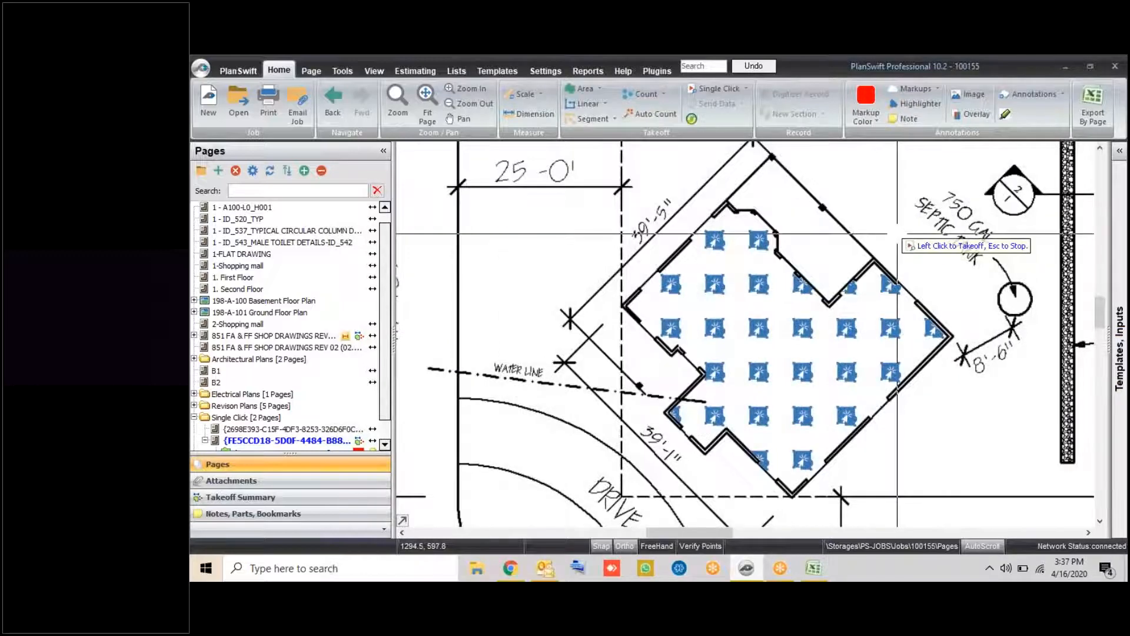
scroll(898, 234, "down", 2)
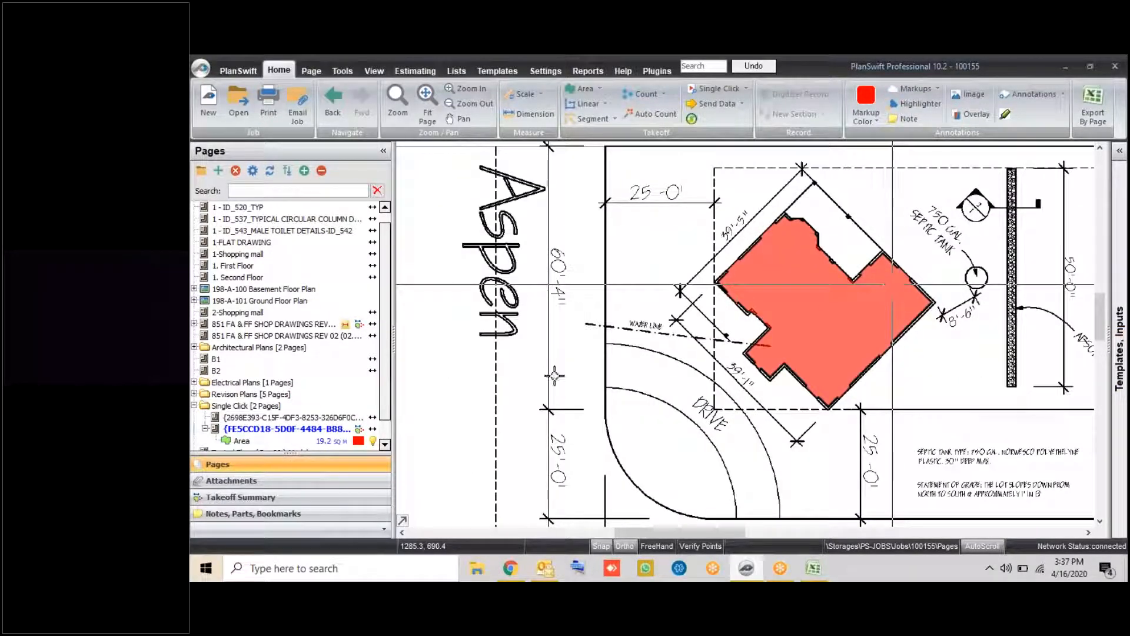
left_click(197, 442)
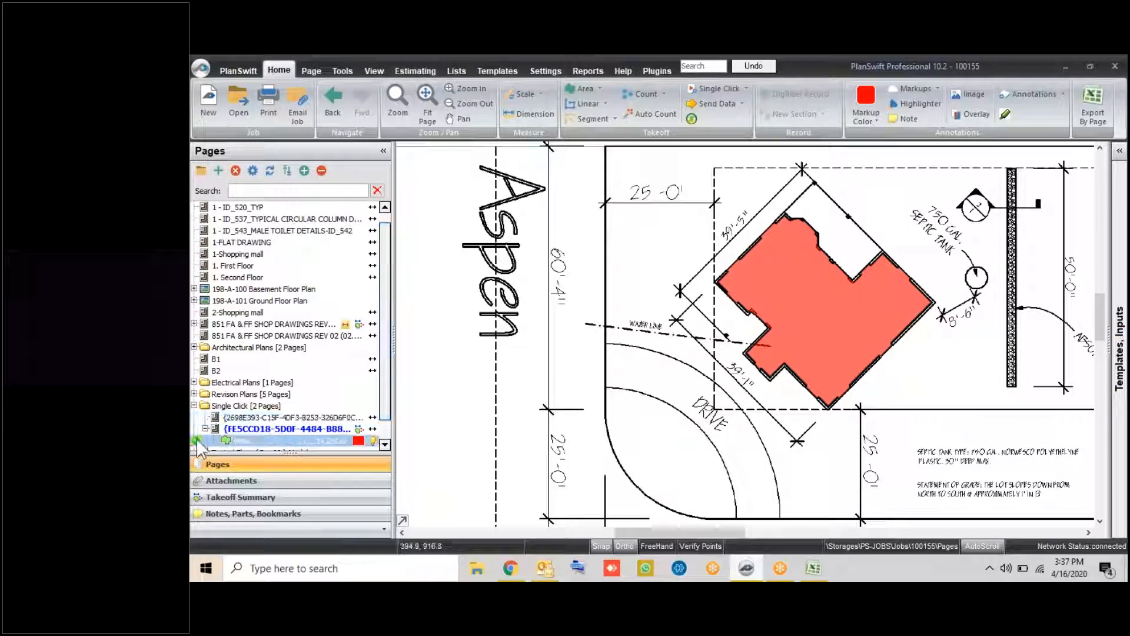
left_click(197, 441)
scroll(836, 227, "up", 3)
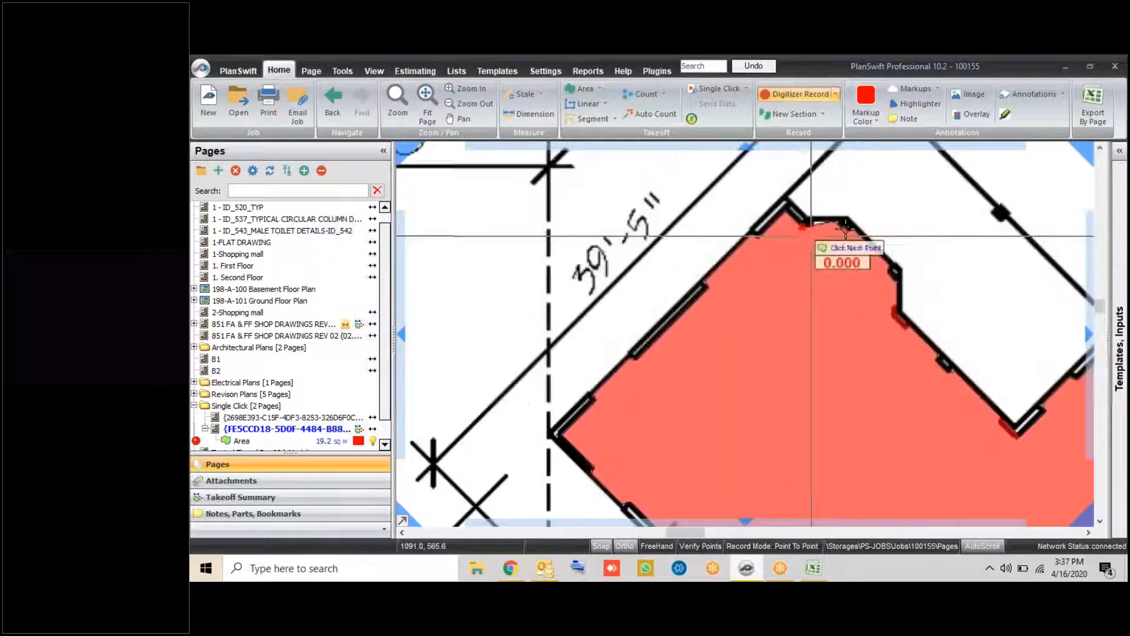
scroll(915, 253, "down", 3)
scroll(1011, 310, "up", 3)
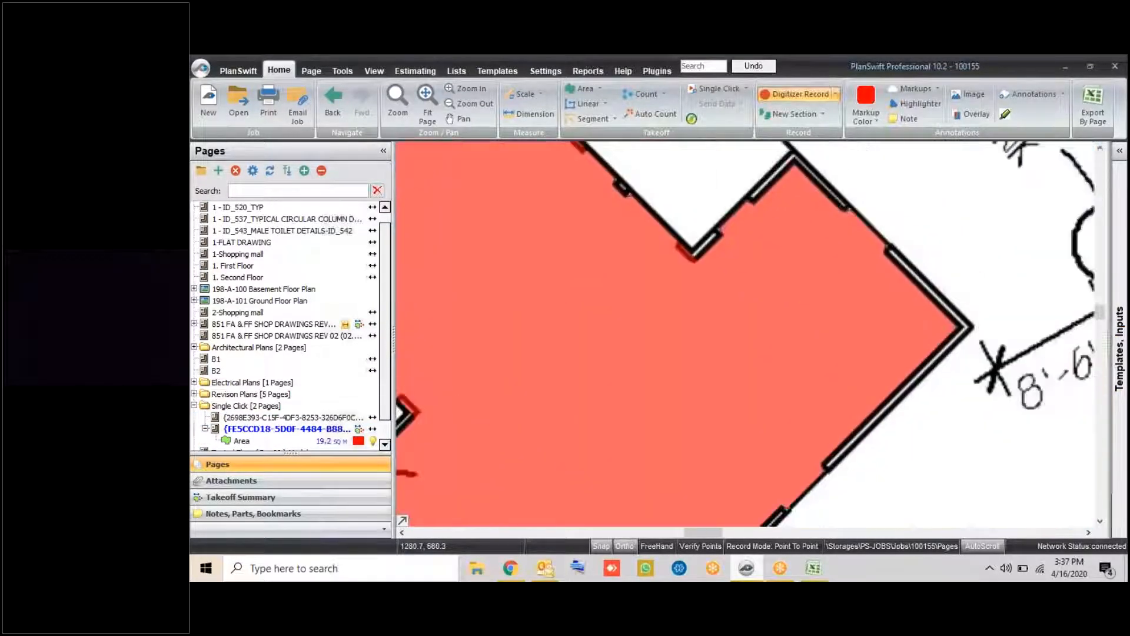
scroll(818, 221, "down", 3)
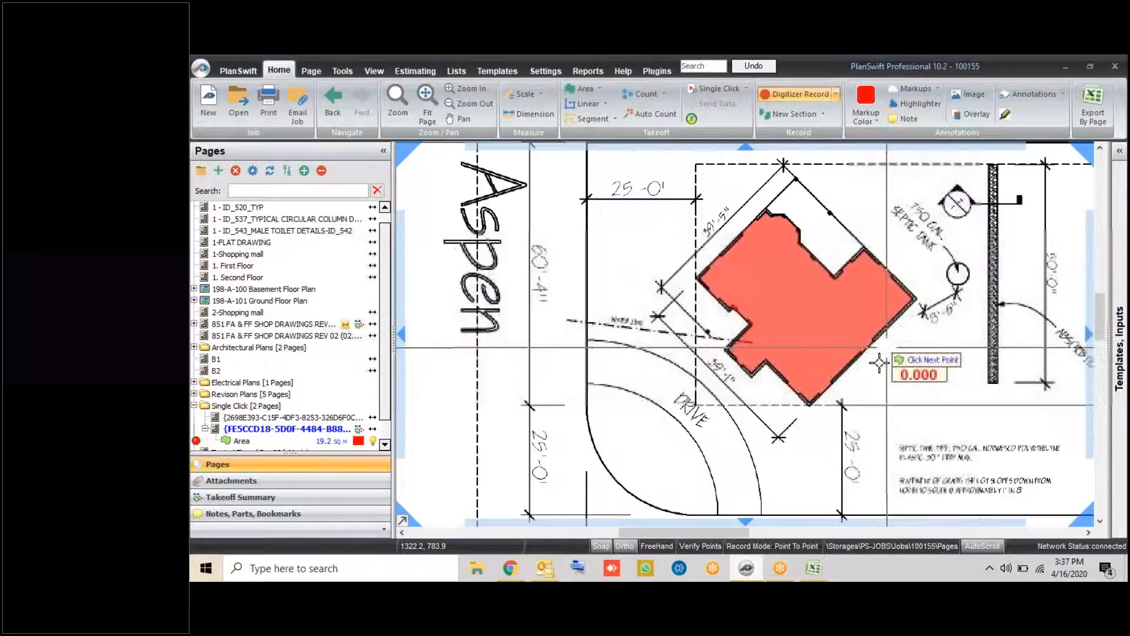
scroll(879, 364, "down", 2)
left_click(730, 328)
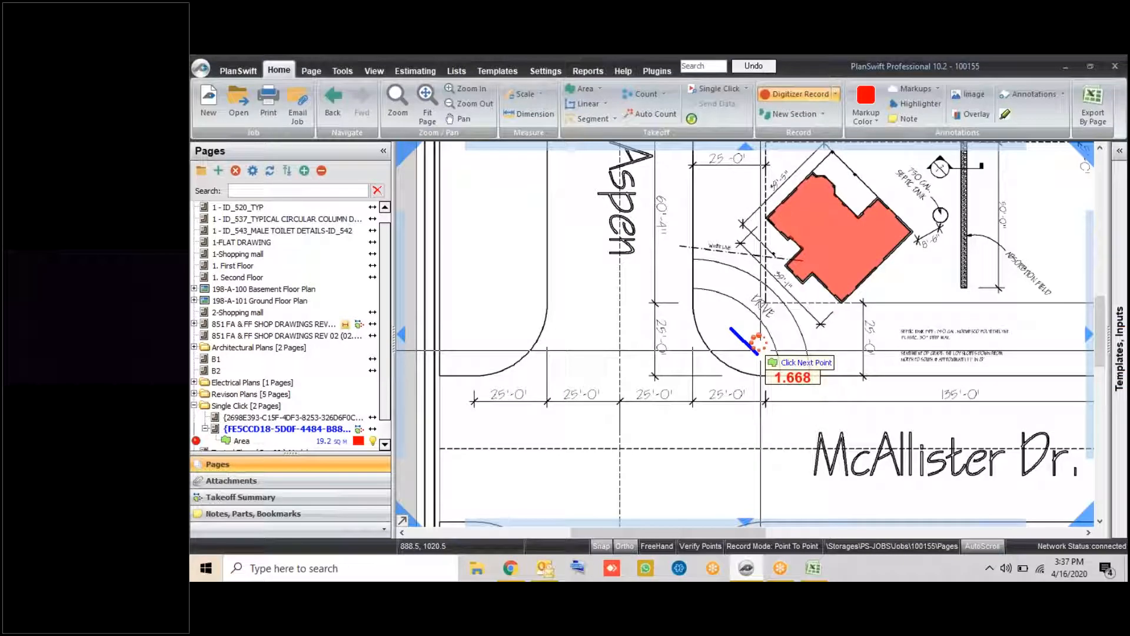
key("Escape")
Take off the curved drive, the long block below McAllister Dr. and the block beside Aspen as a green Single Click area
left_click(746, 89)
left_click(752, 99)
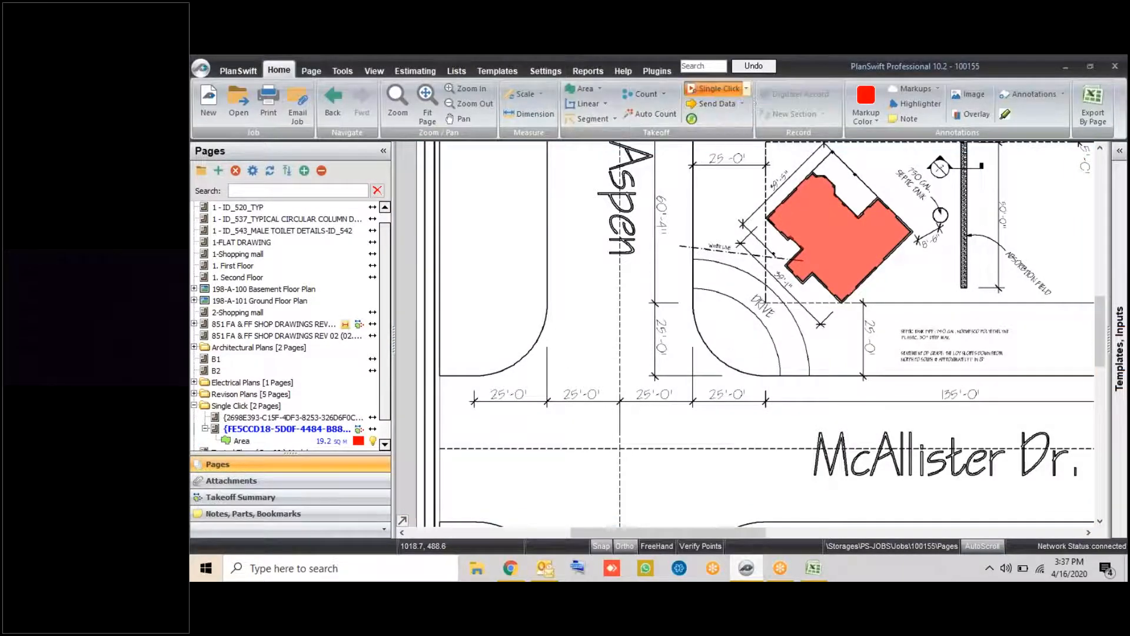
left_click(754, 360)
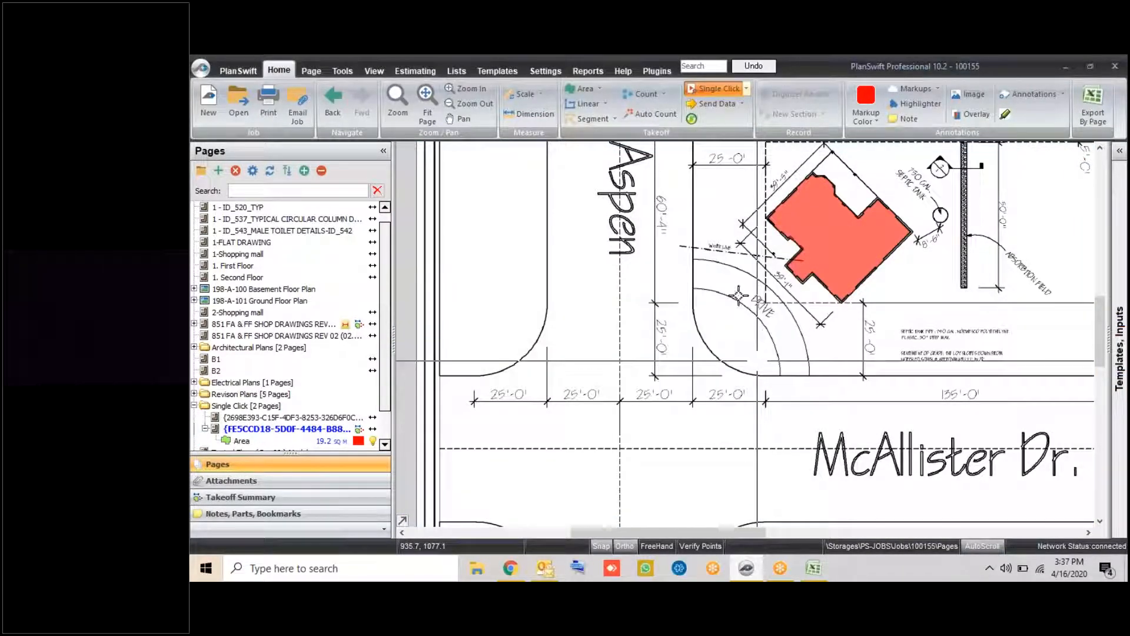
scroll(737, 290, "up", 3)
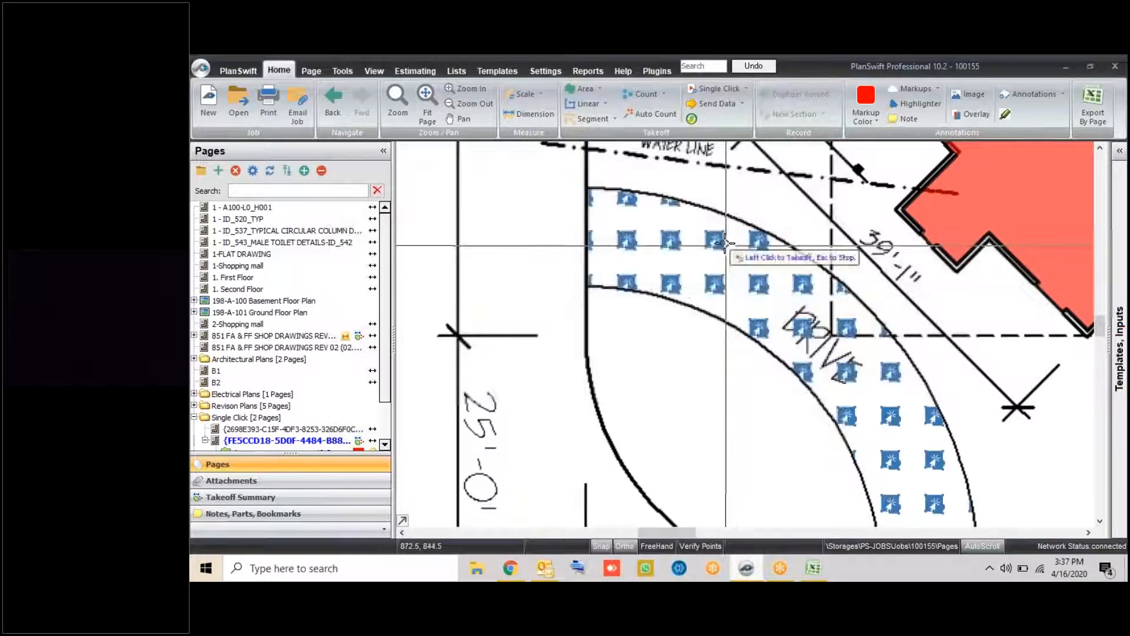
scroll(725, 243, "down", 3)
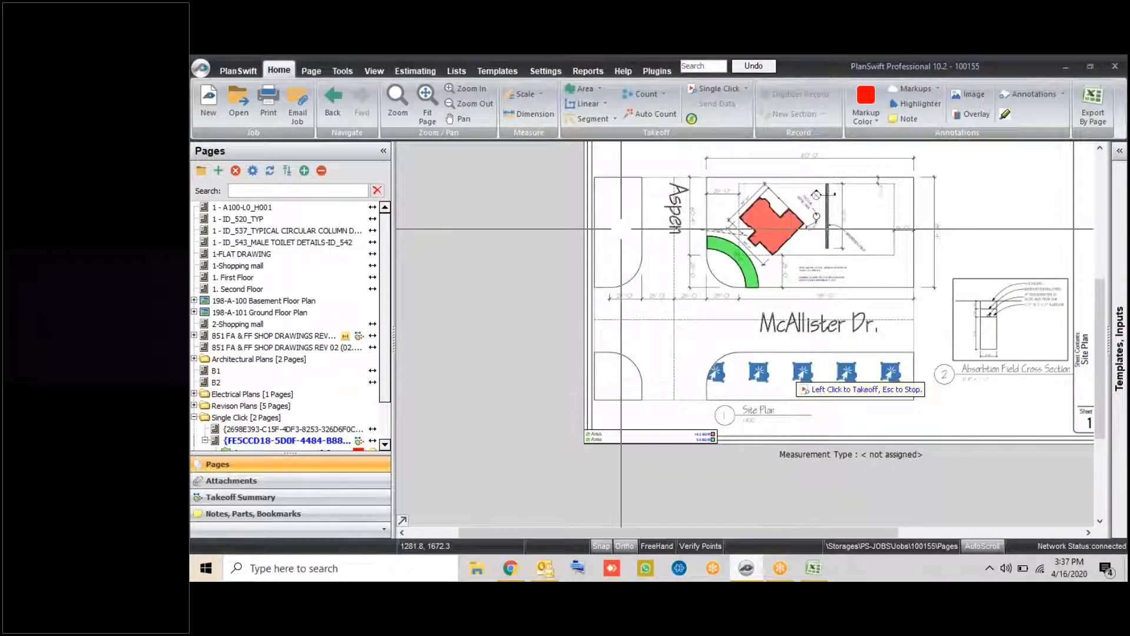
left_click(621, 229)
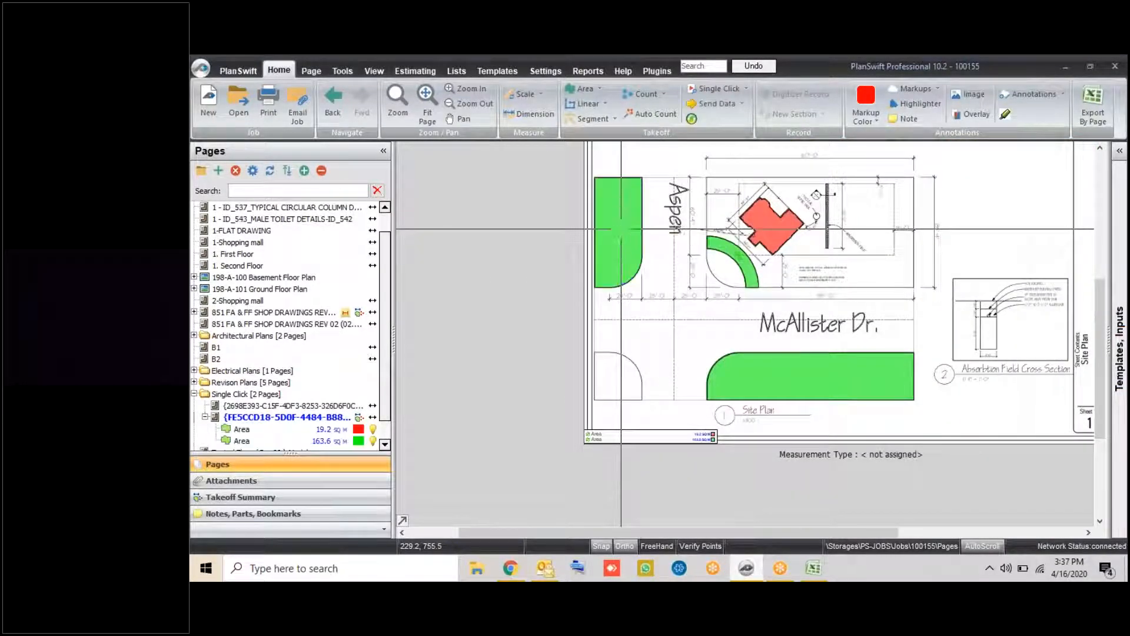
Select the green area section beside Aspen and adjust its upper-left corner point
left_click(625, 192)
scroll(625, 192, "up", 3)
scroll(557, 230, "up", 2)
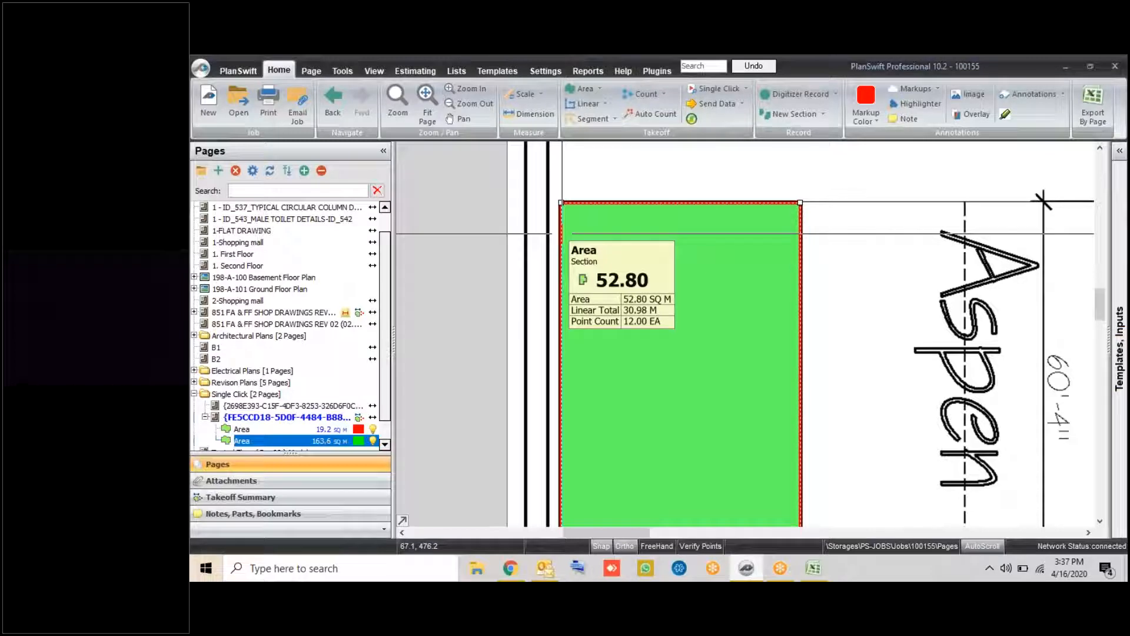
left_click_drag(560, 203, 562, 175)
scroll(562, 175, "down", 4)
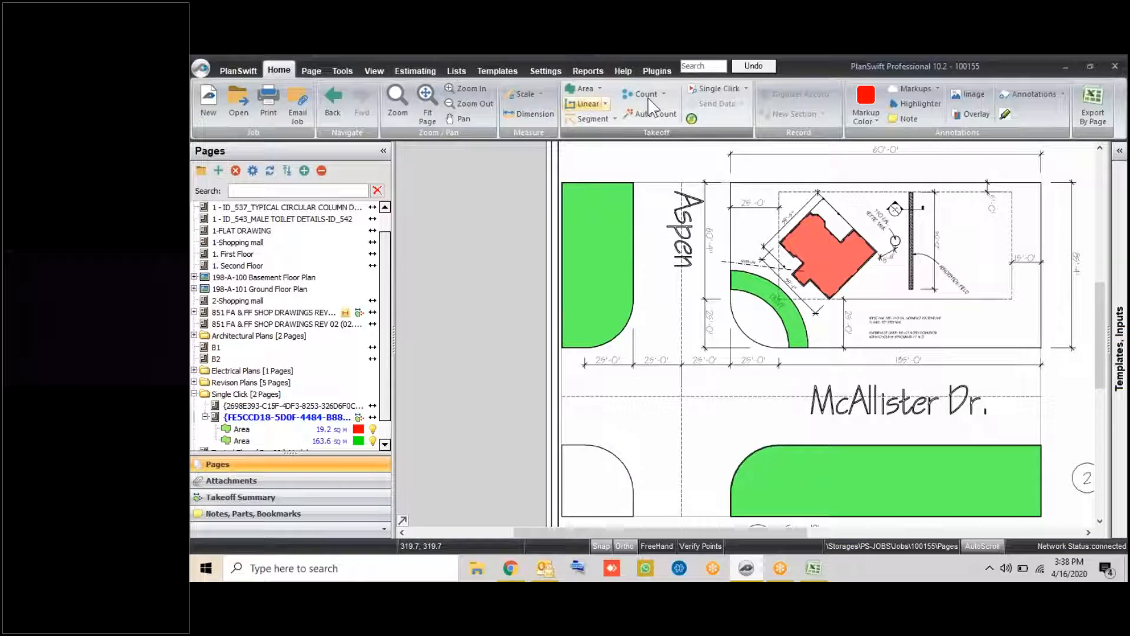
Select all the red and green area sections on the site plan and label them with name and area
left_click(588, 118)
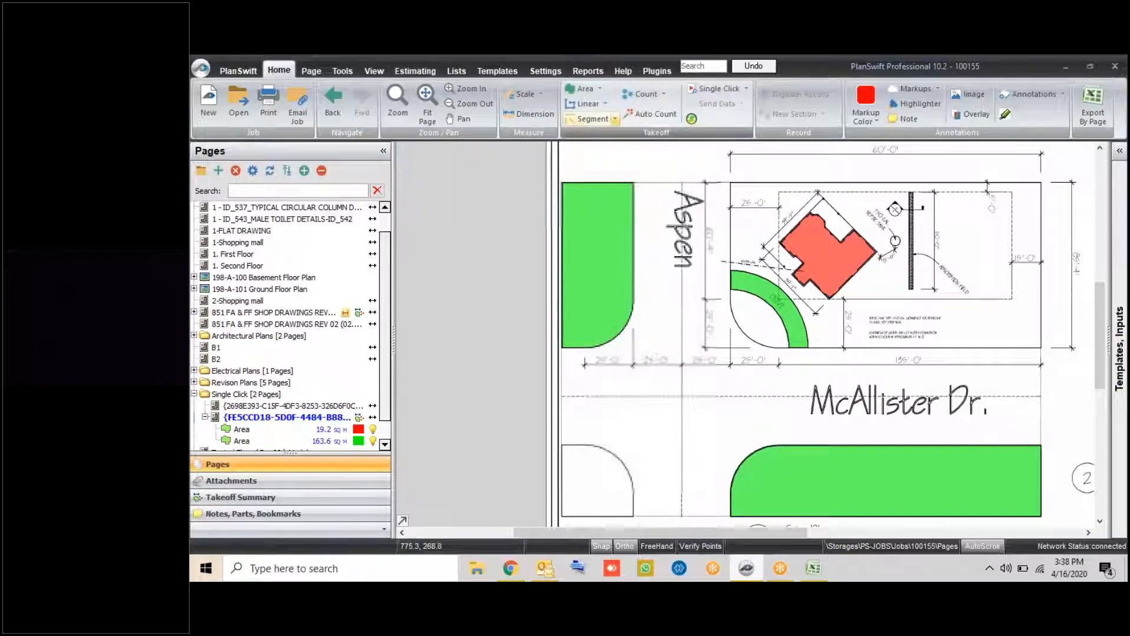
scroll(574, 172, "down", 1)
left_click_drag(531, 169, 955, 440)
right_click(824, 377)
left_click(873, 228)
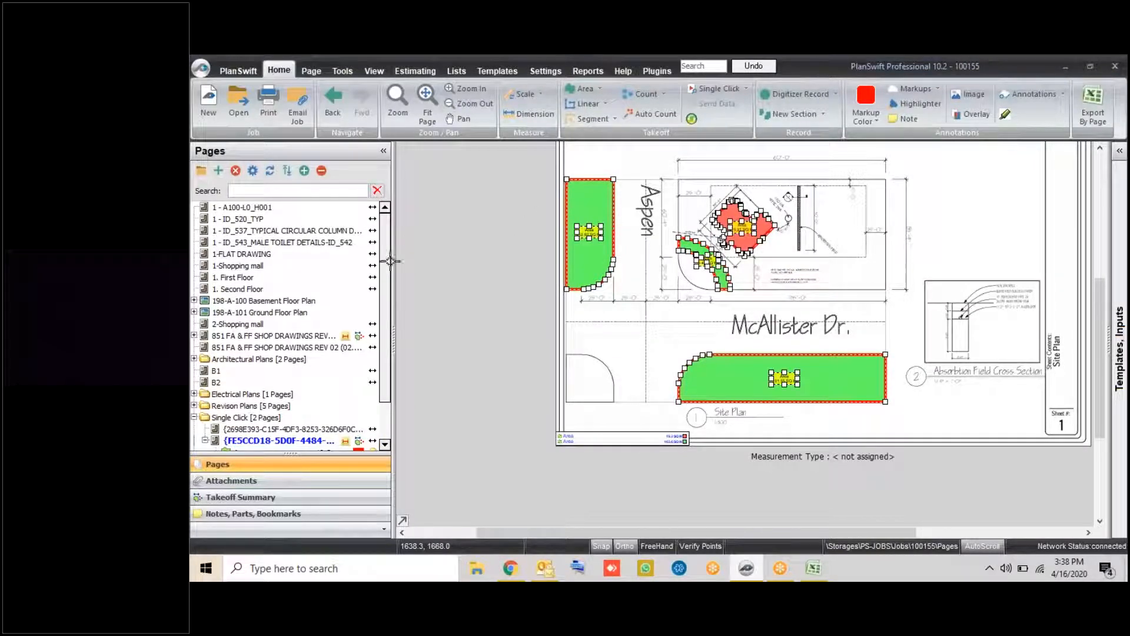
Collapse the page list and open the Parking Floor- REV 00 page from the Revison Plans folder
left_click(324, 170)
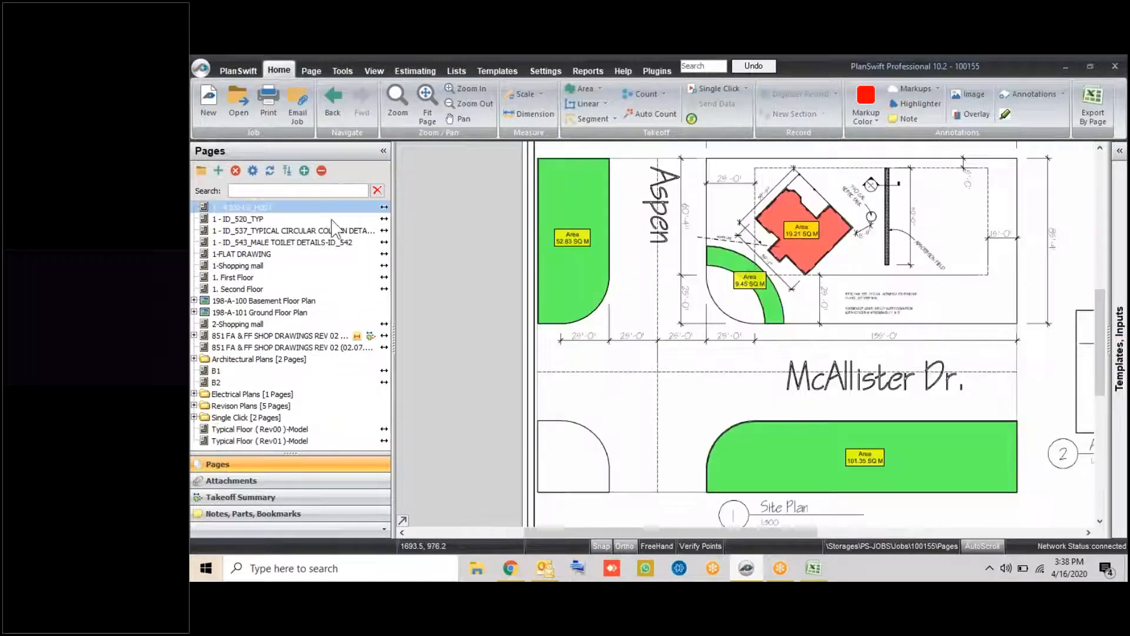
left_click(321, 276)
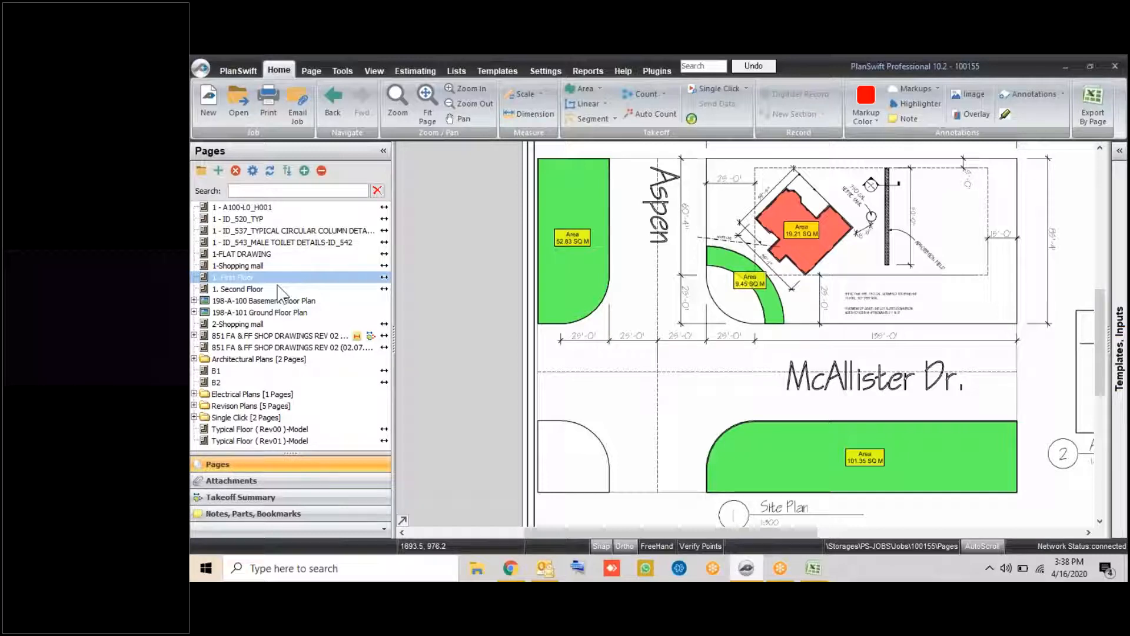
left_click(194, 406)
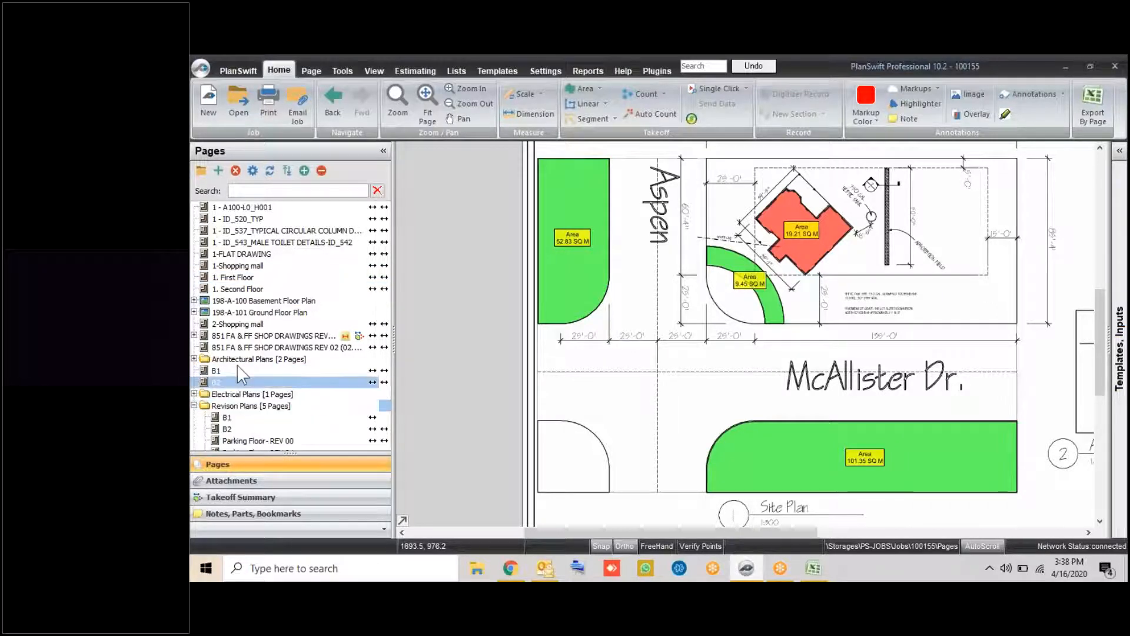
scroll(241, 372, "down", 2)
left_click(257, 383)
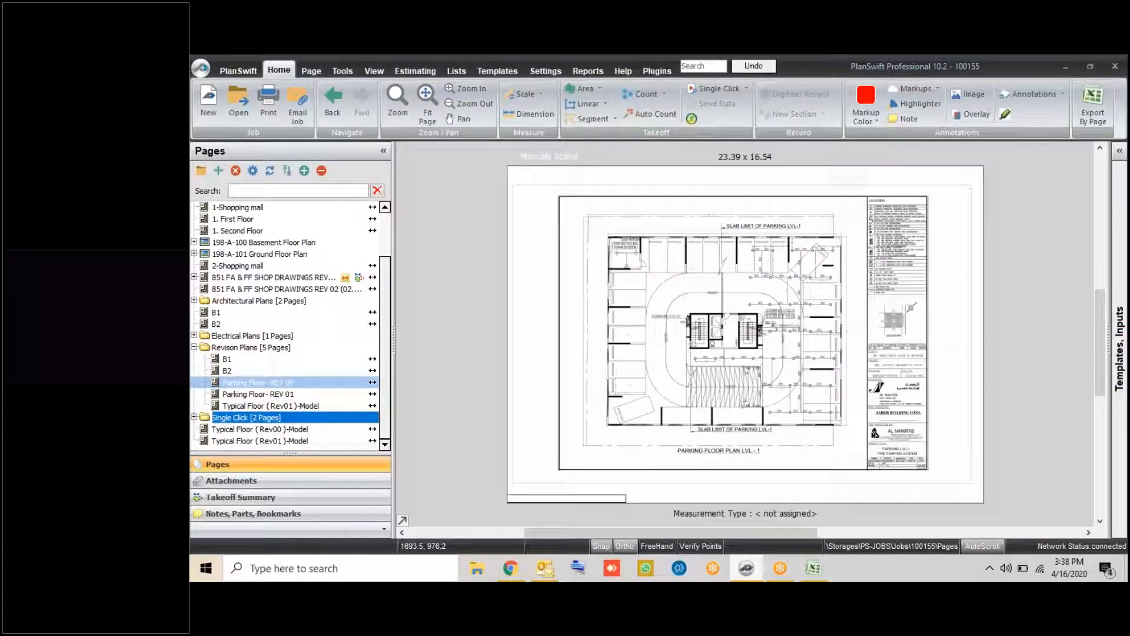
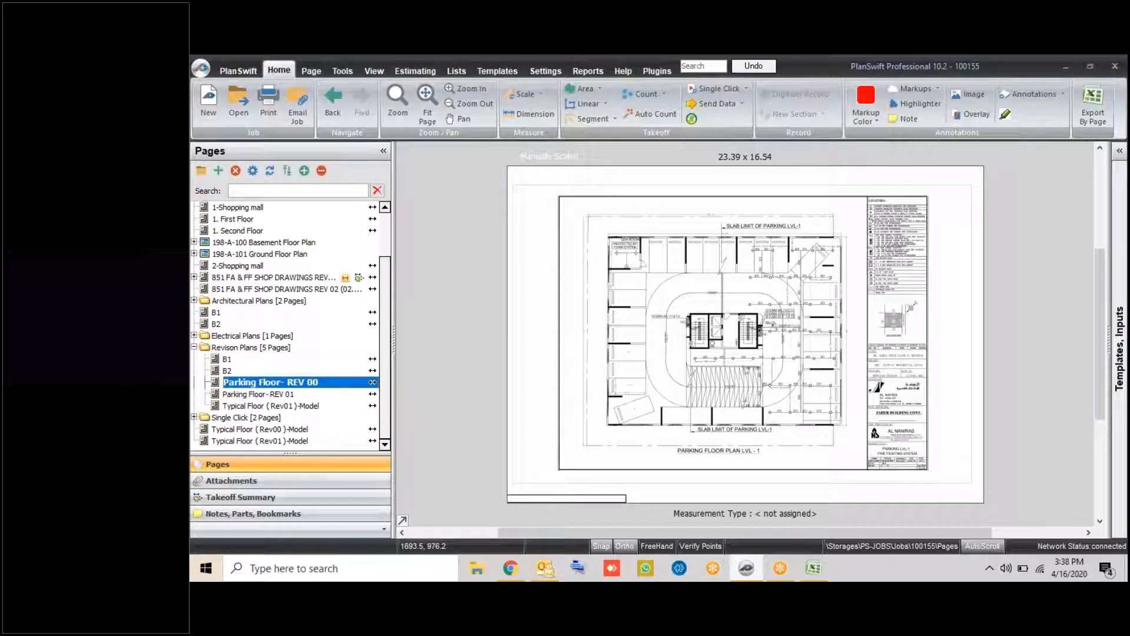
left_click(314, 393)
left_click(306, 382)
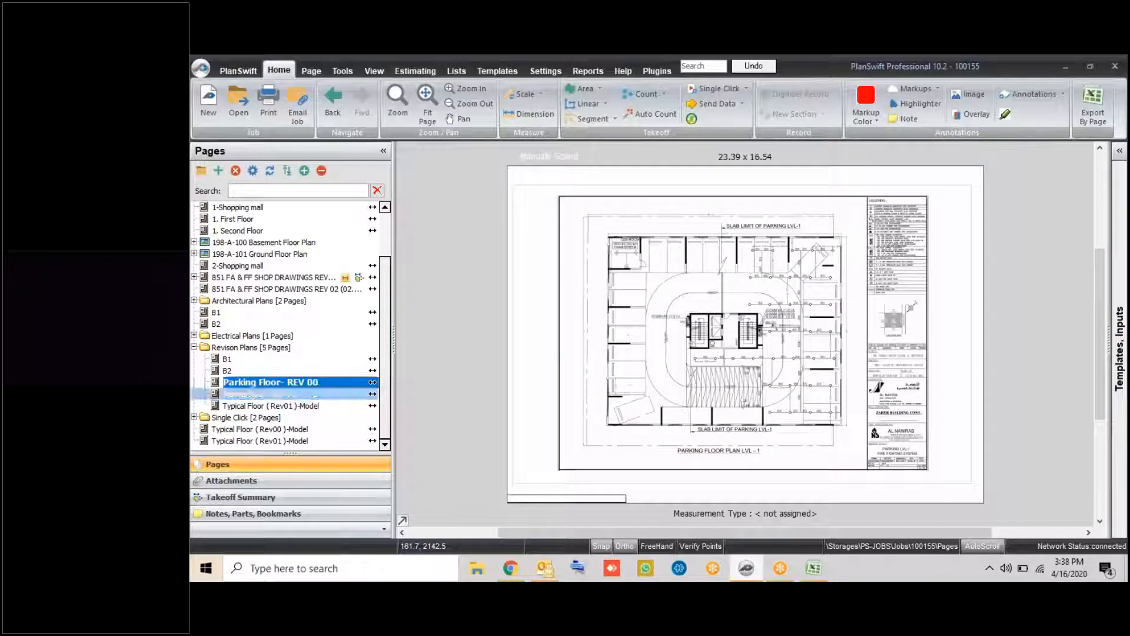
scroll(593, 391, "up", 3)
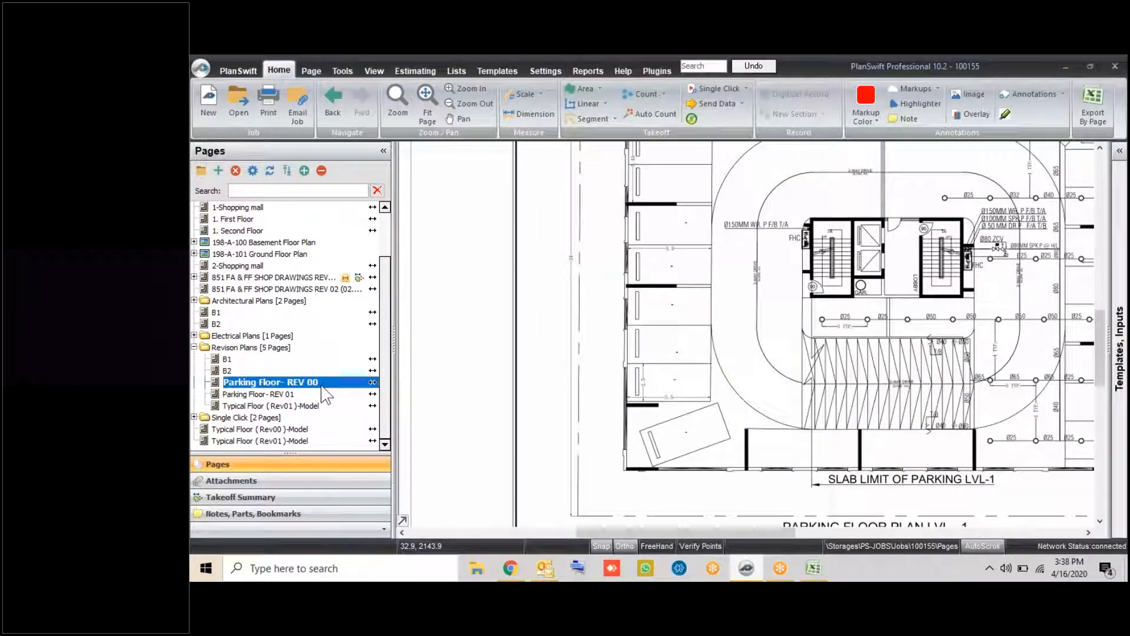
Create a comparative overlay of the Parking Floor- REV 01 page from the Revison Plans folder on top of the REV 00 page
left_click(970, 117)
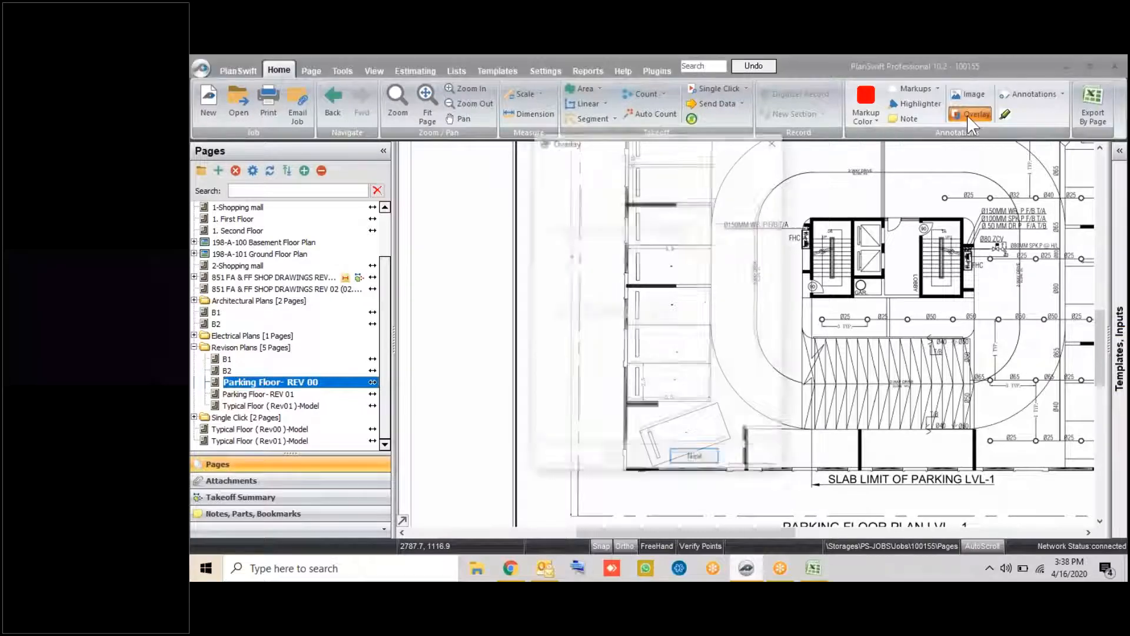
left_click(634, 315)
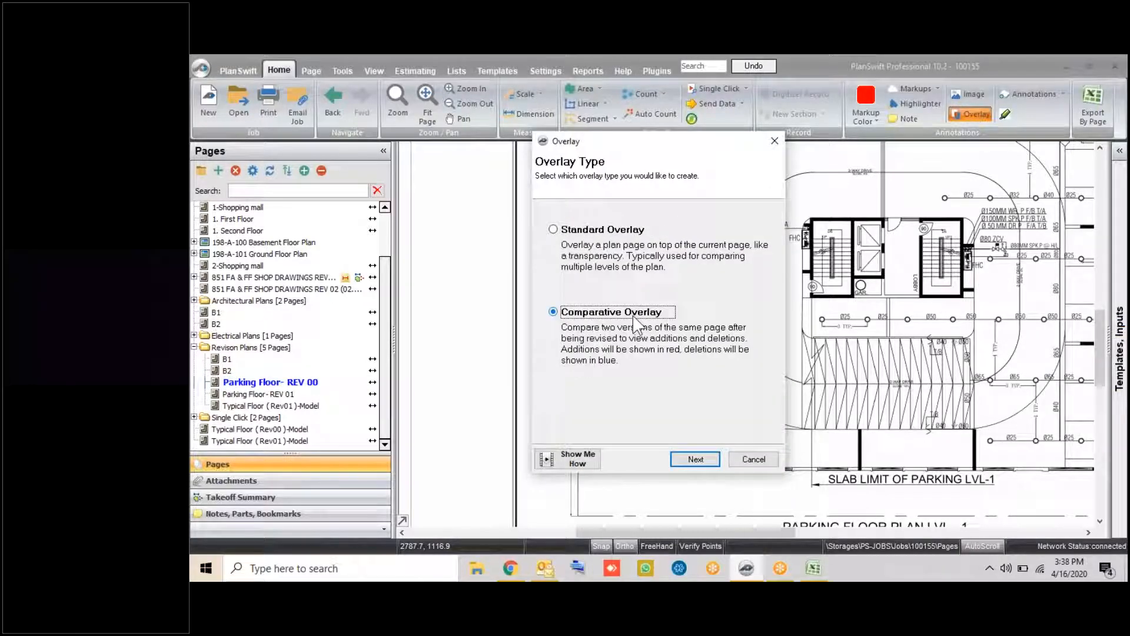
left_click(695, 457)
scroll(589, 353, "down", 2)
left_click(546, 385)
left_click(624, 375)
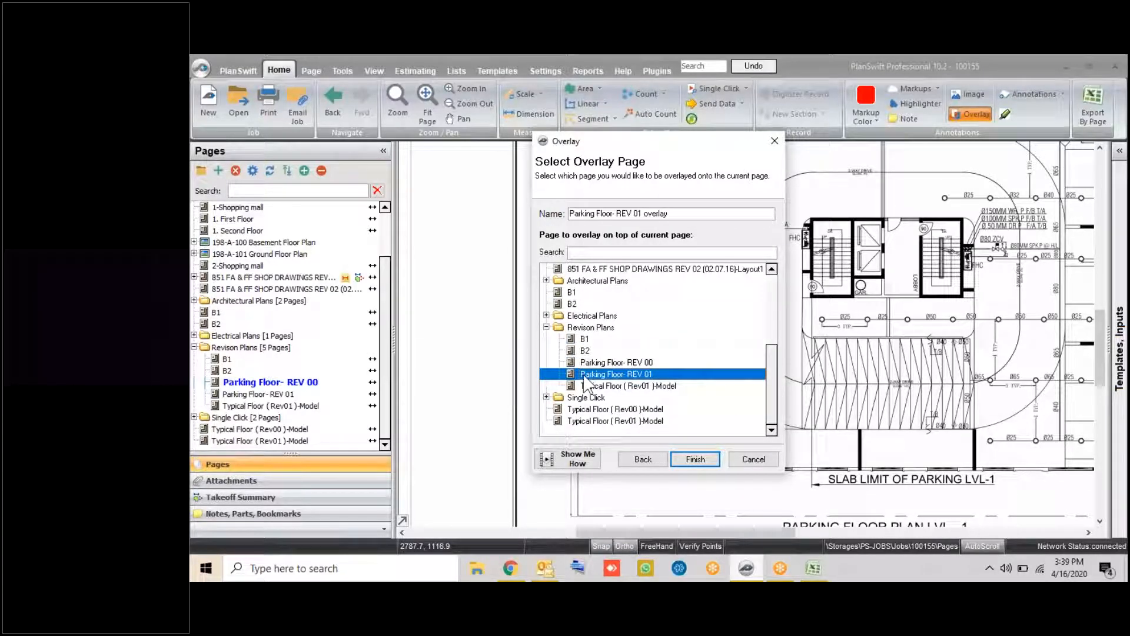
left_click(696, 459)
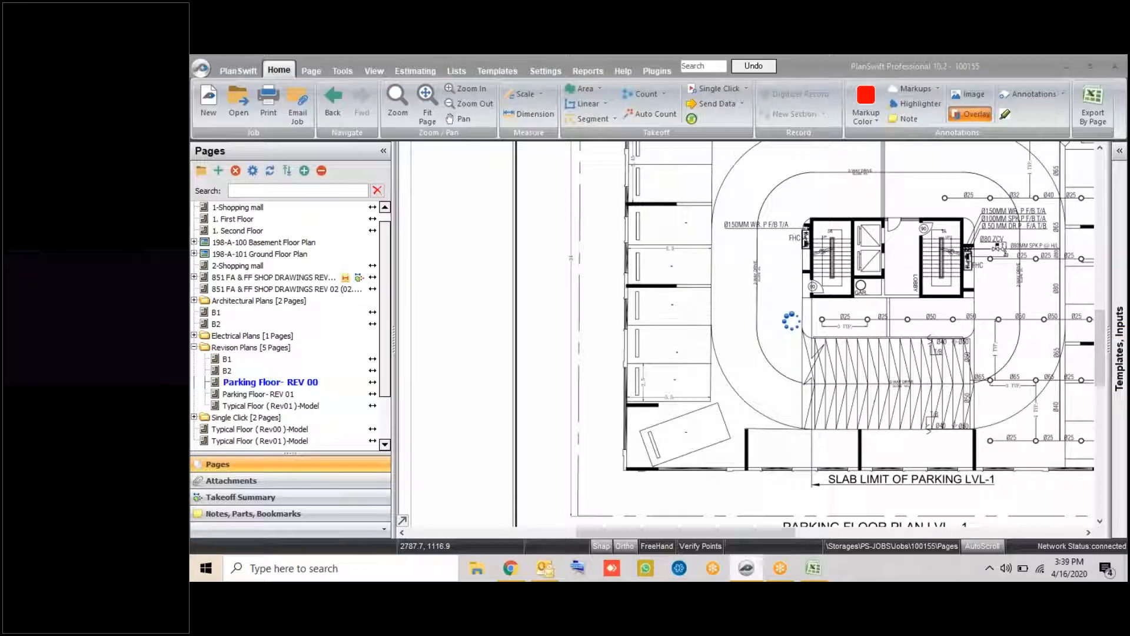
left_click(697, 311)
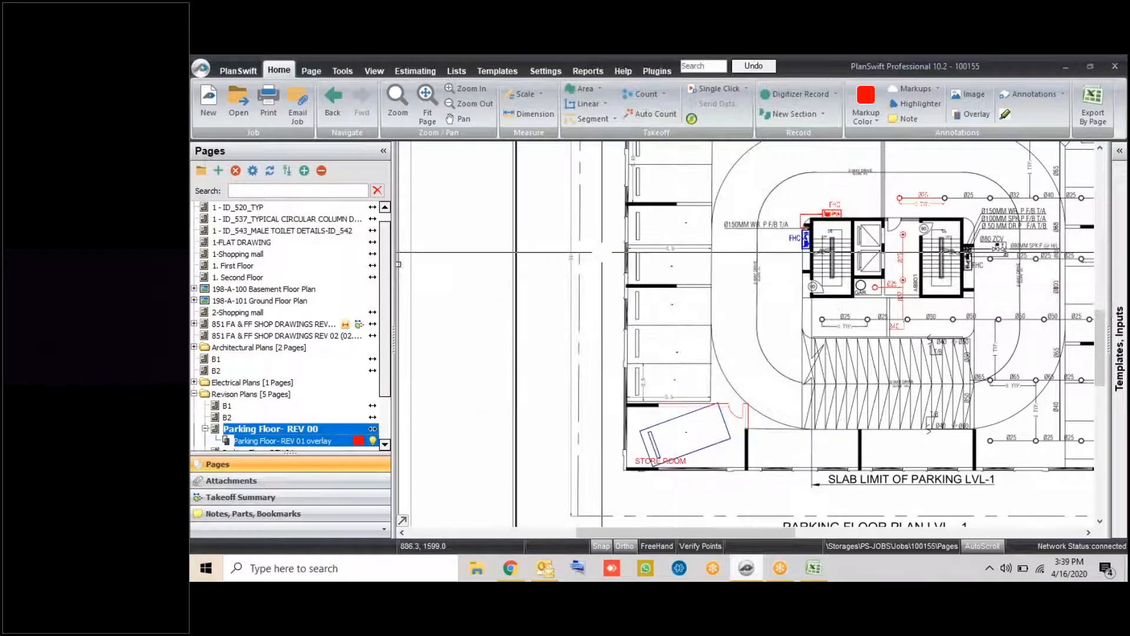
Examine the overlaid parking floor plan for additions and deletions, including the foam system in the GEN.ROOM
scroll(601, 252, "down", 6)
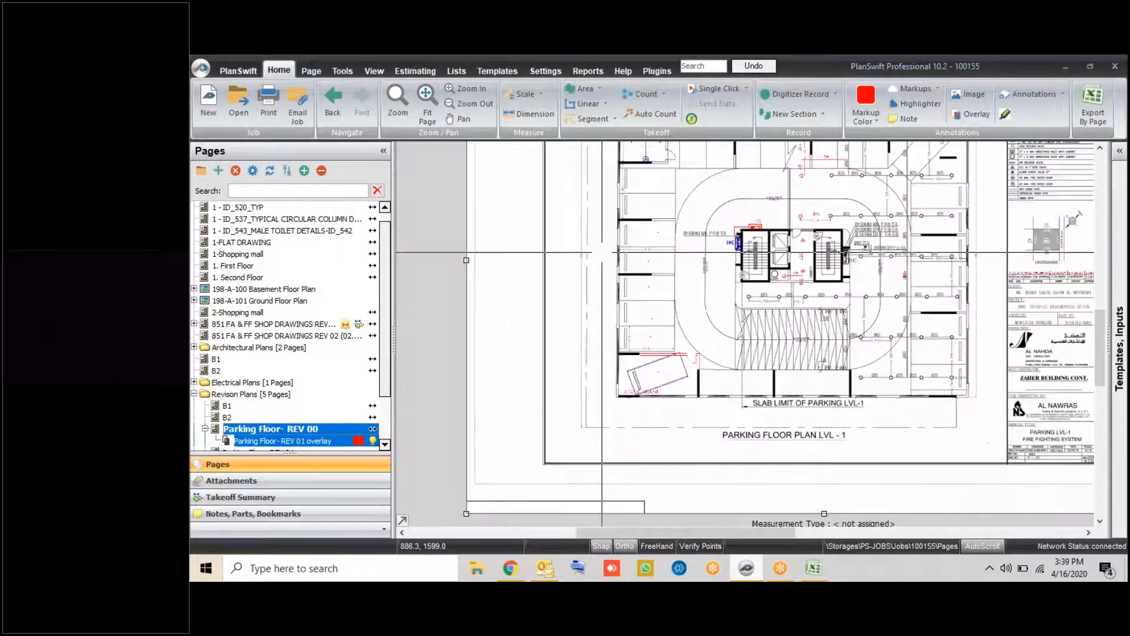
scroll(834, 346, "up", 2)
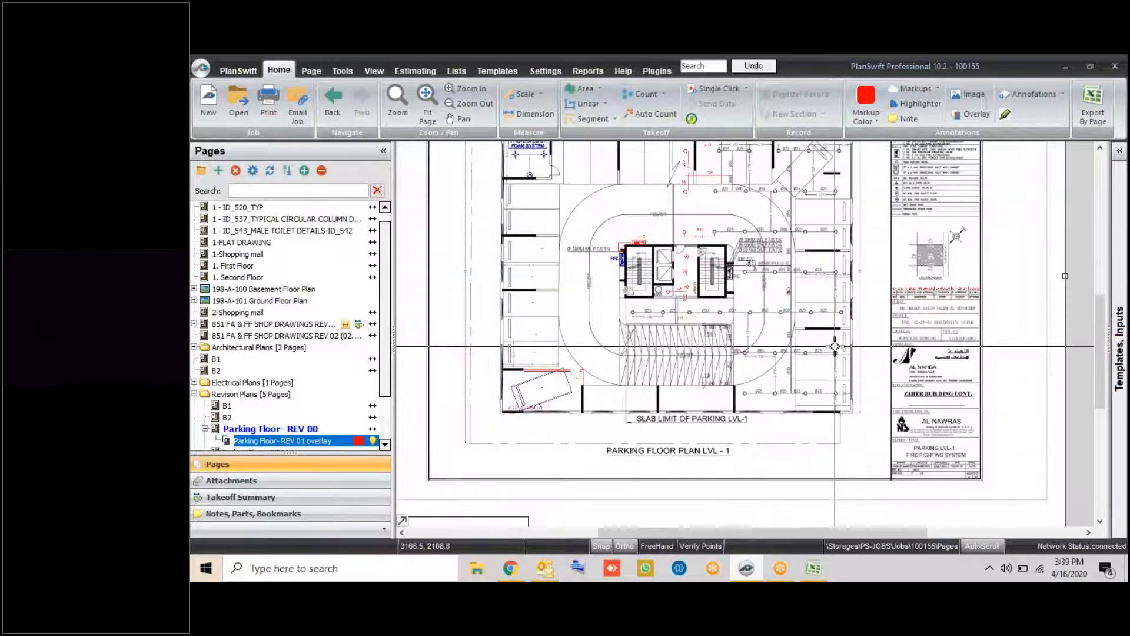
left_click_drag(846, 353, 858, 372)
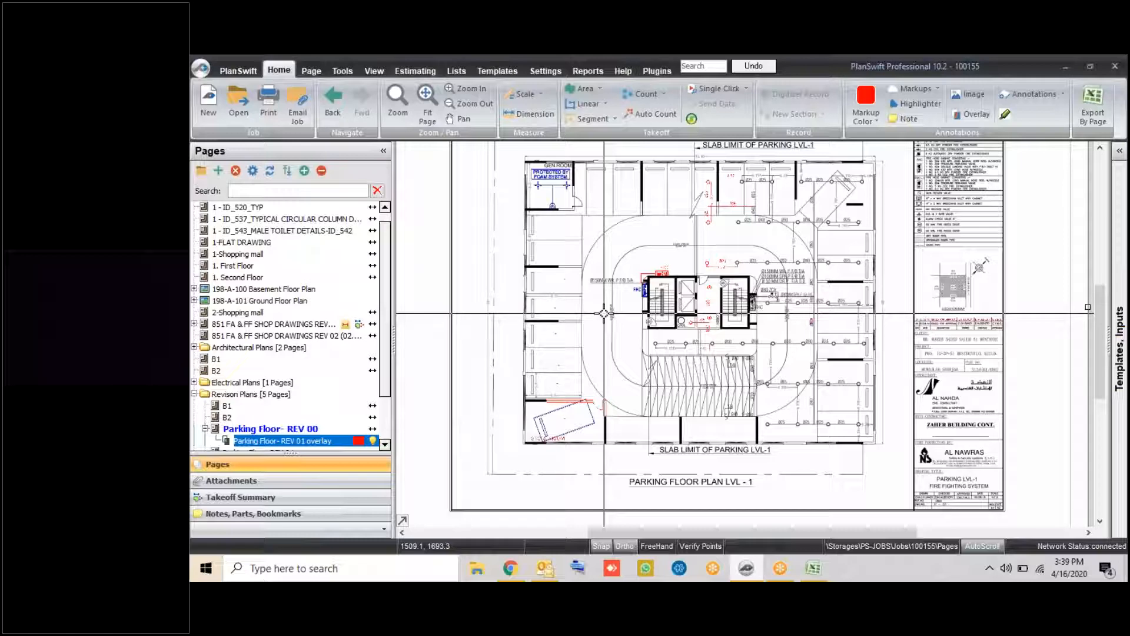
scroll(881, 368, "up", 3)
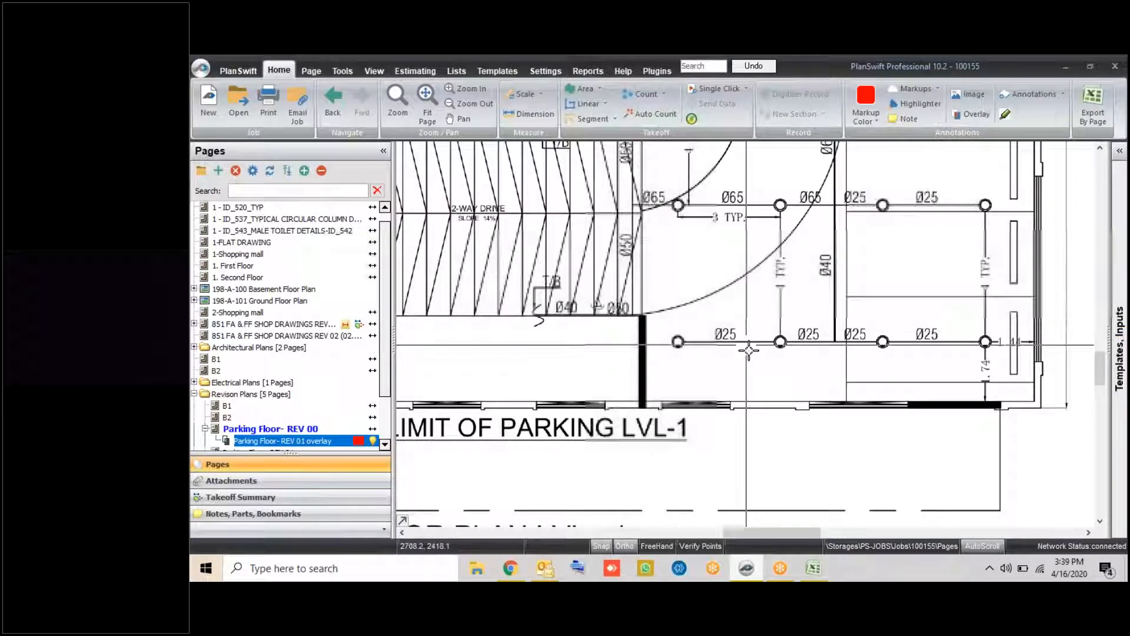
scroll(748, 349, "down", 5)
scroll(621, 318, "up", 5)
left_click_drag(616, 308, 866, 506)
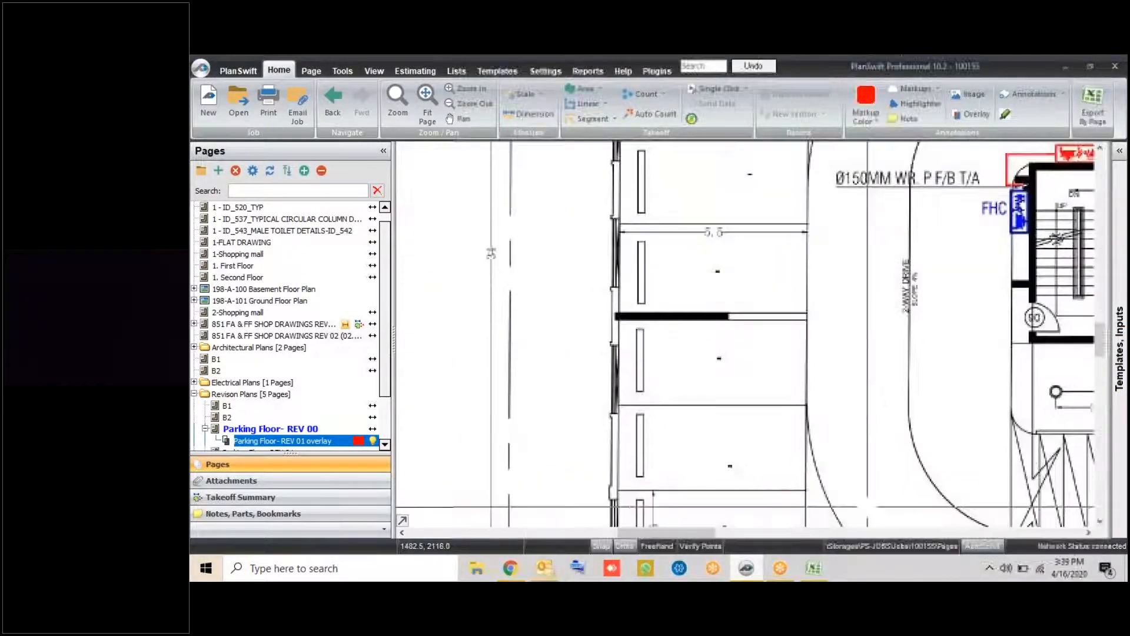
left_click_drag(765, 320, 777, 489)
left_click_drag(792, 295, 775, 479)
left_click_drag(669, 303, 655, 348)
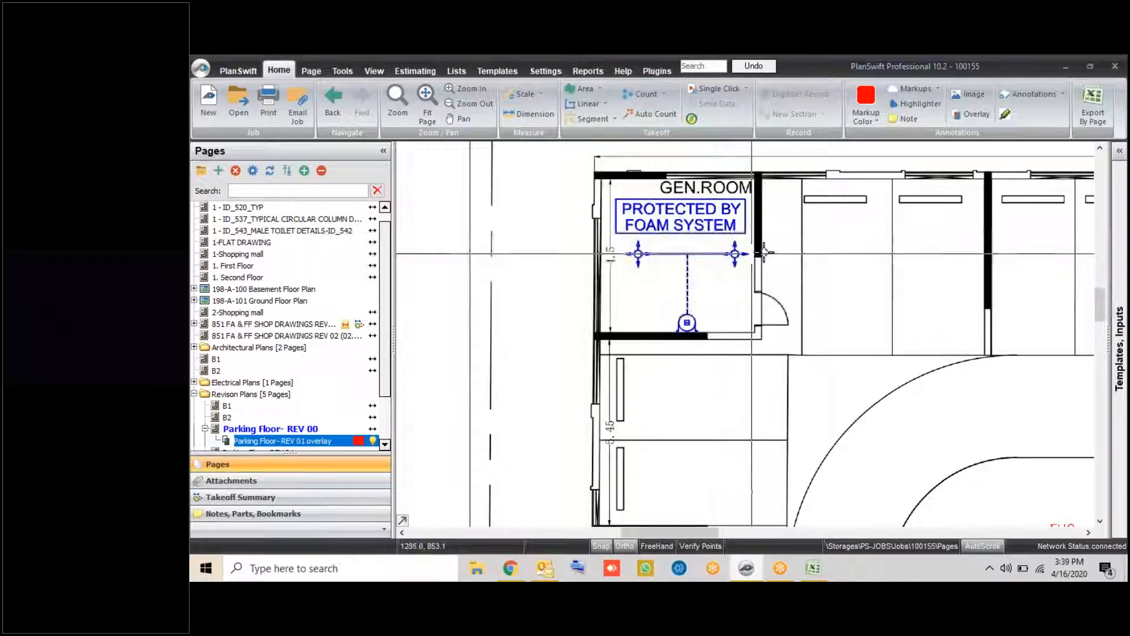
scroll(701, 187, "up", 2)
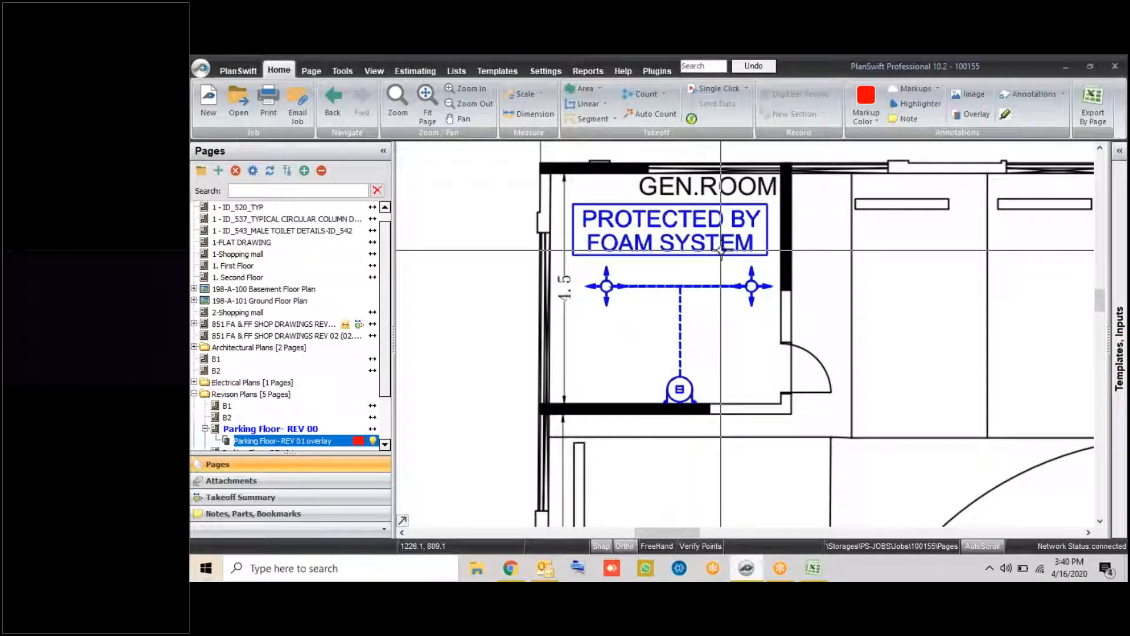
Examine the overlay's sprinkler branches at the upper parking bays, the lobby sprinklers and the fire hose cabinets by the stair core
scroll(841, 251, "down", 2)
left_click_drag(841, 252, 344, 222)
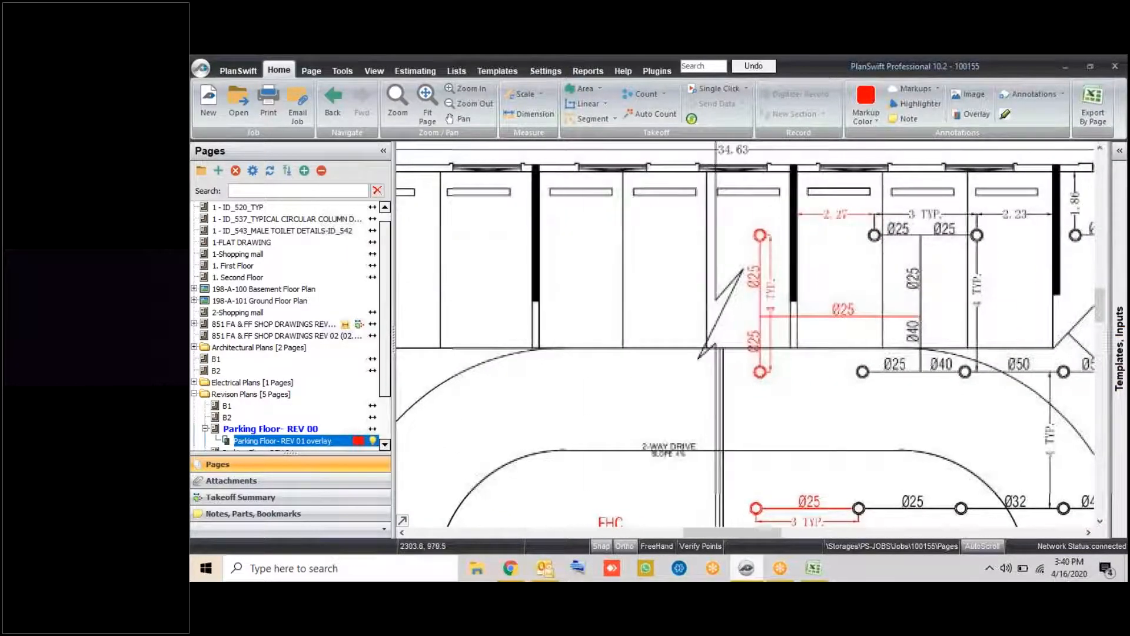
left_click_drag(818, 311, 758, 320)
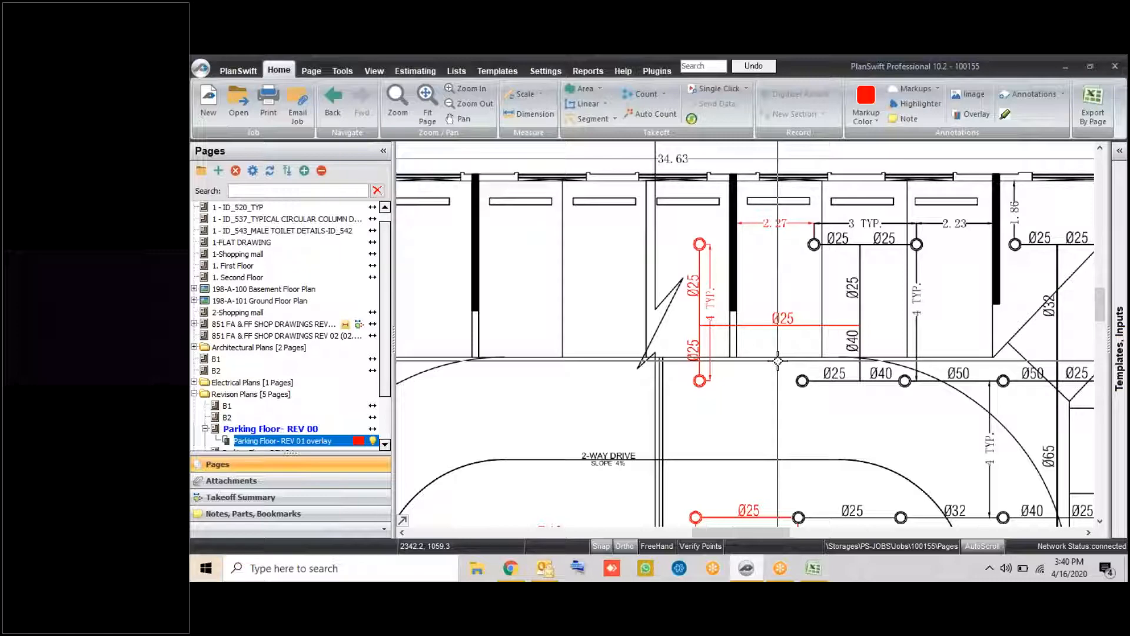
left_click_drag(1005, 365, 773, 351)
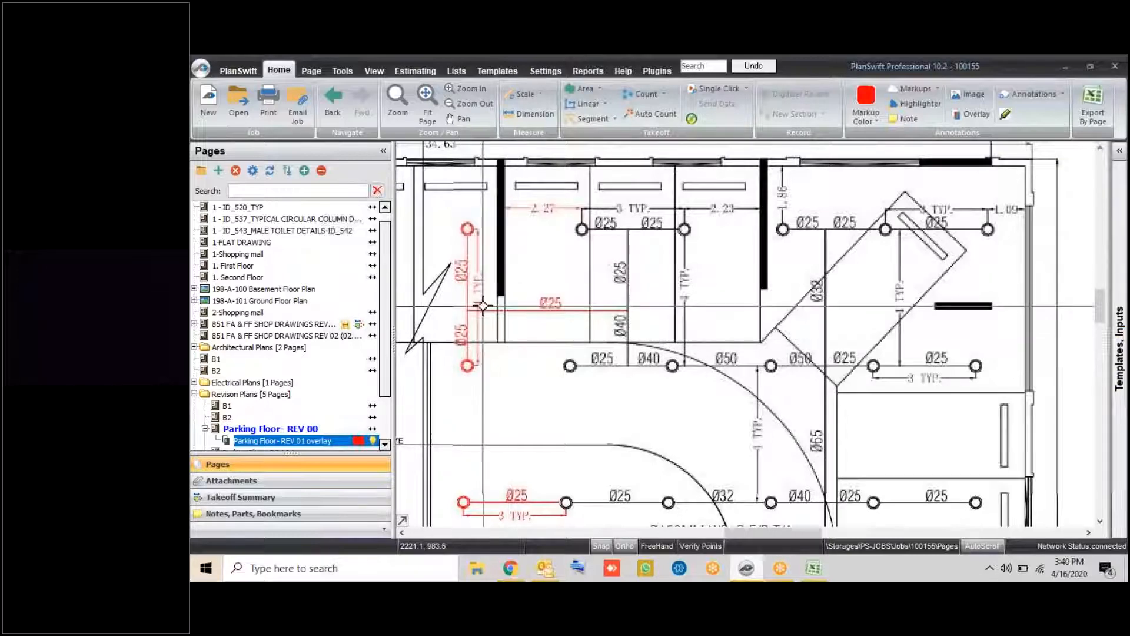
left_click_drag(593, 412, 808, 183)
scroll(705, 387, "up", 3)
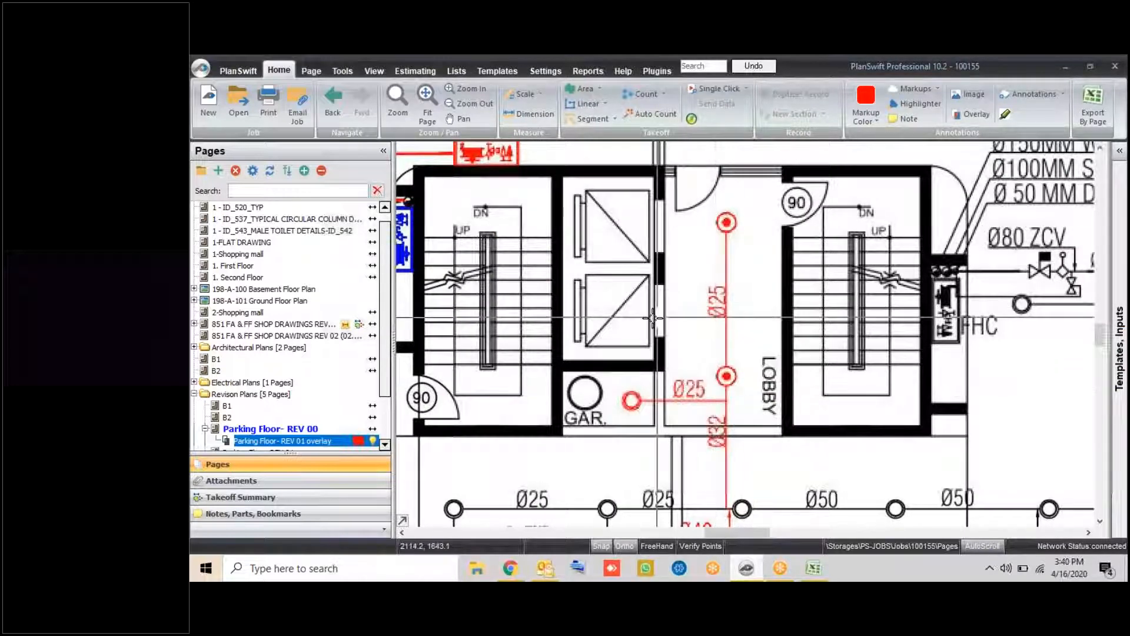
scroll(787, 362, "down", 3)
scroll(788, 362, "up", 5)
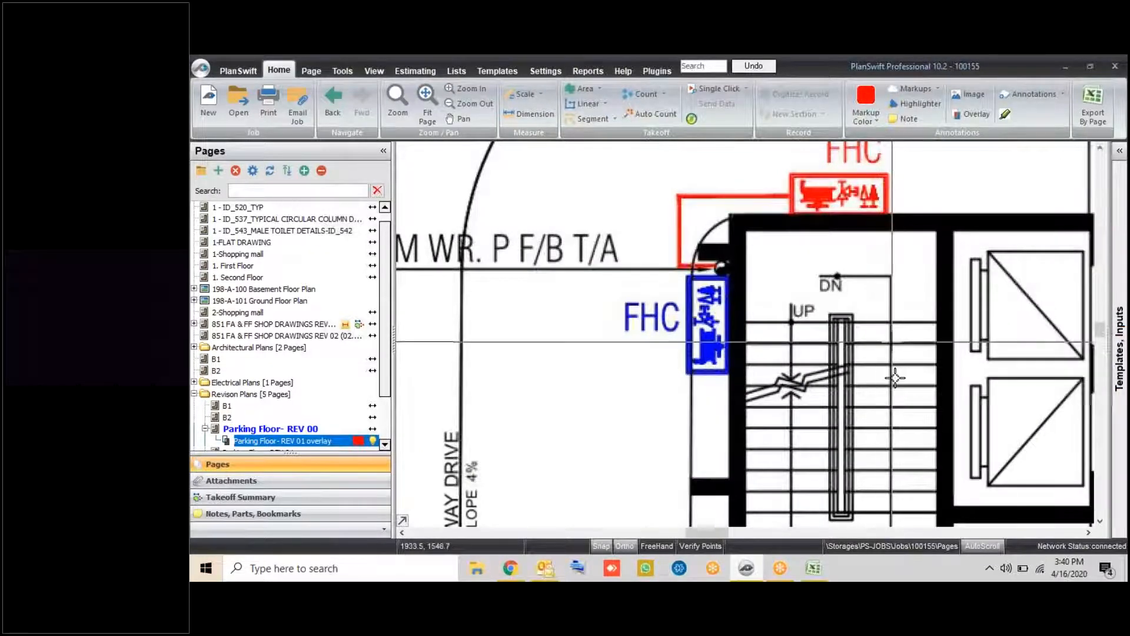
scroll(897, 387, "down", 4)
left_click_drag(896, 387, 699, 369)
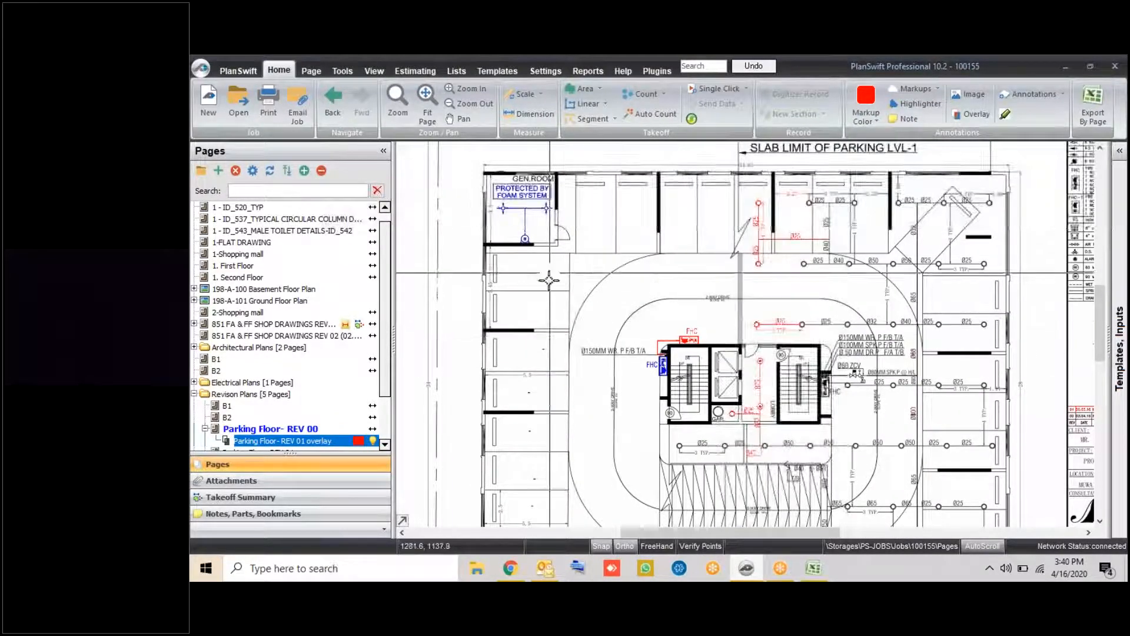
Examine the overlay at the STORE ROOM corner and the sprinkler entries in the LEGENDS table
left_click_drag(548, 443, 590, 206)
scroll(560, 322, "up", 3)
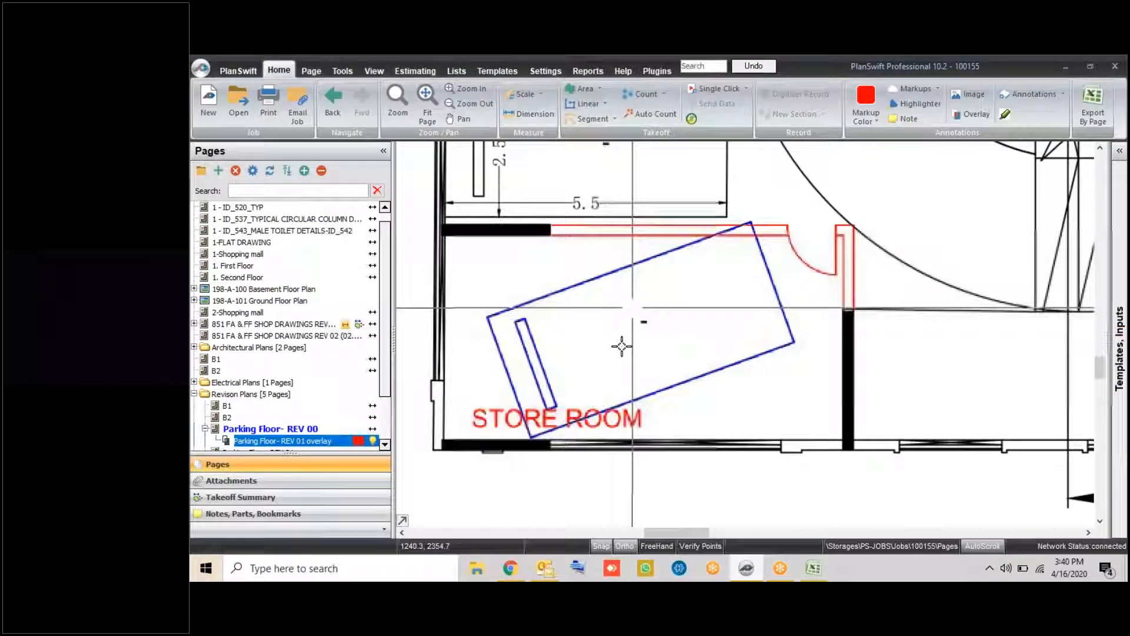
scroll(622, 346, "down", 5)
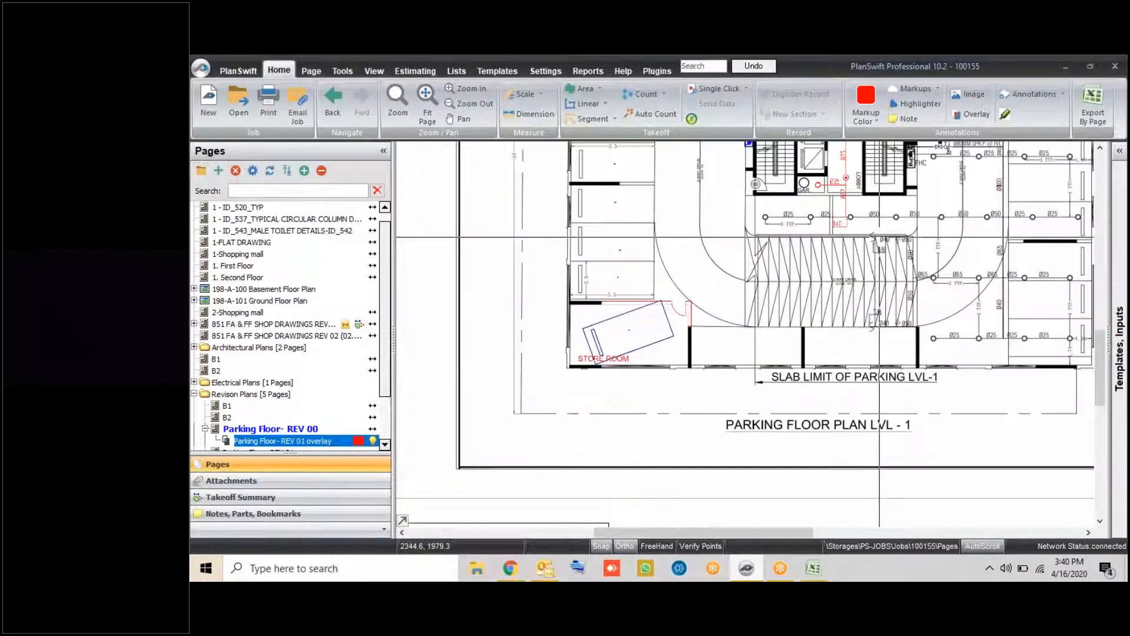
scroll(916, 284, "up", 5)
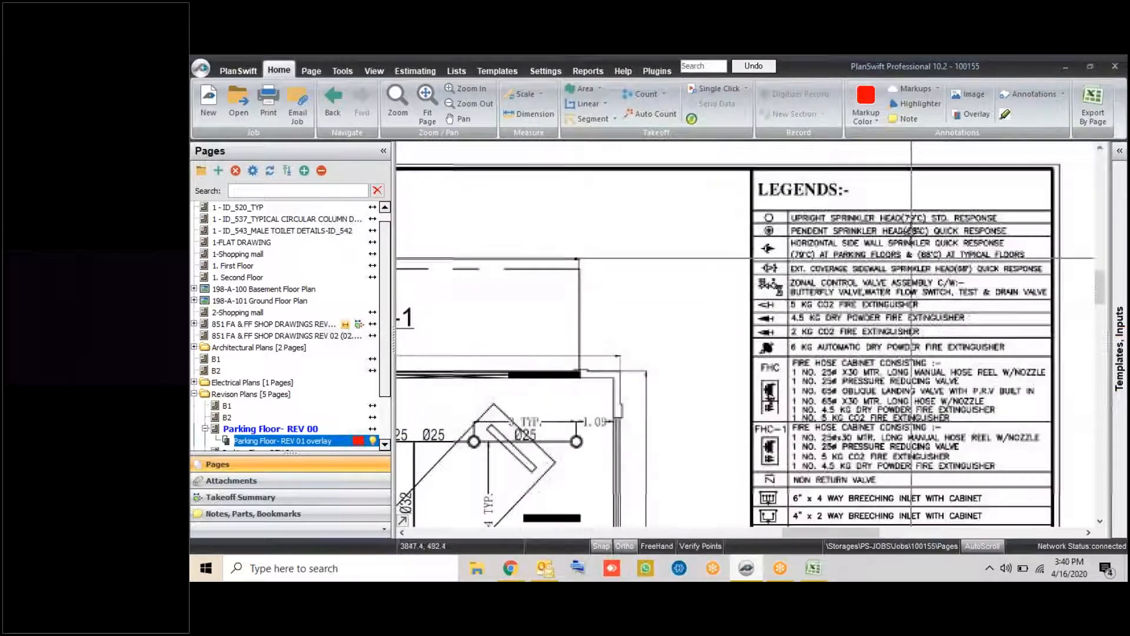
scroll(911, 231, "up", 2)
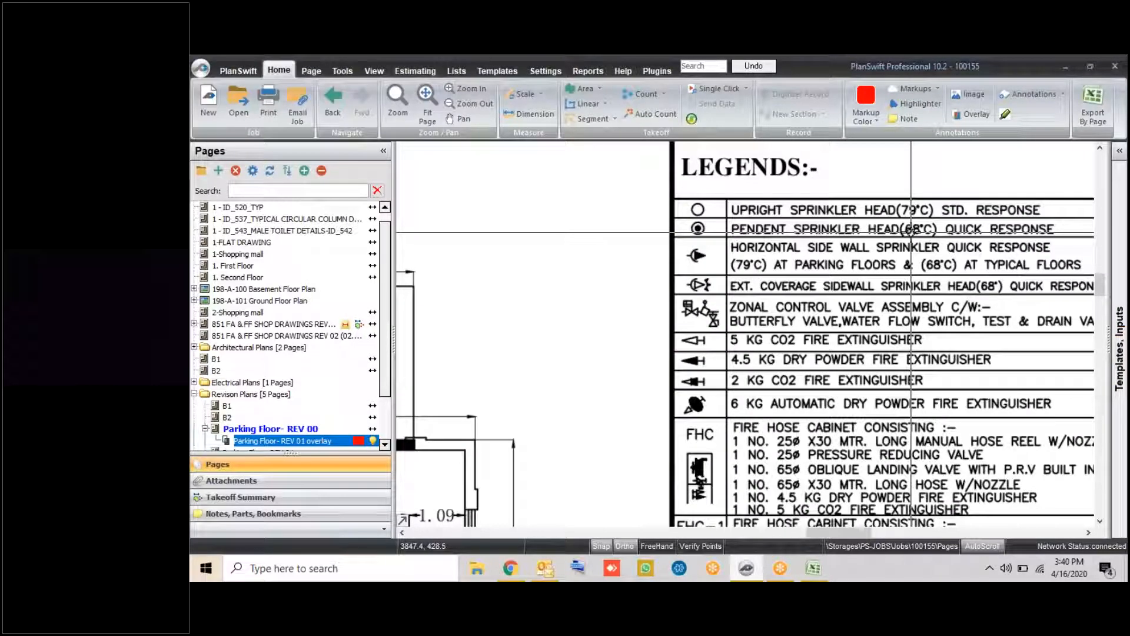
scroll(911, 231, "down", 3)
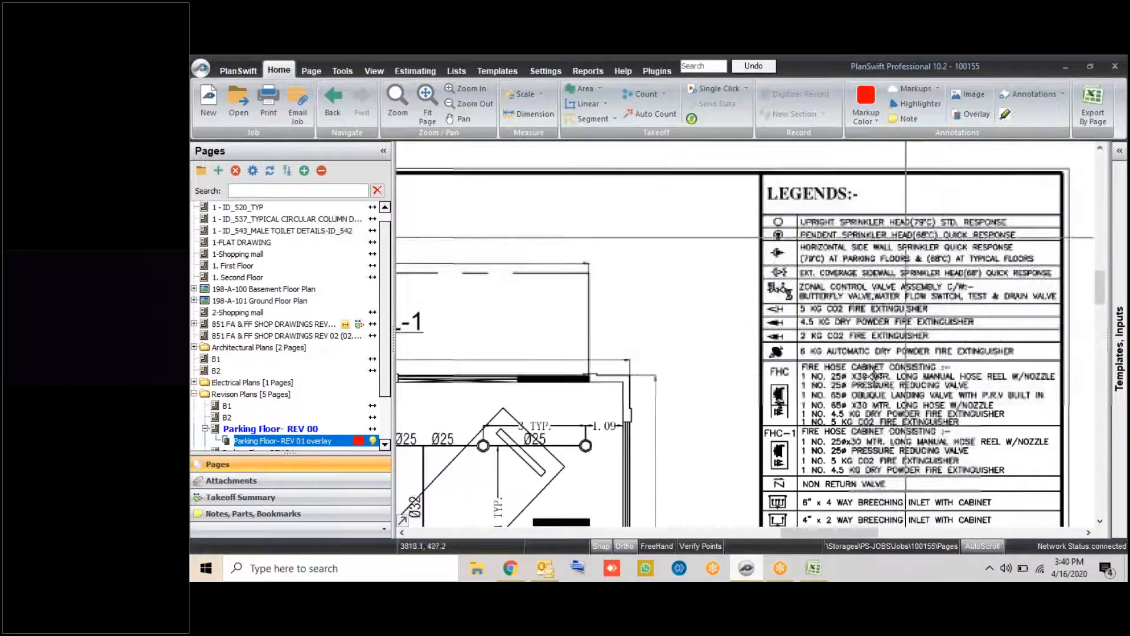
Compare the revised pipe-size labels beside the two-way drive and the sprinkler spacing dimensions at the upper parking bays
left_click_drag(753, 509, 910, 154)
mouse_move(892, 469)
left_mouse_down()
mouse_move(917, 346)
mouse_move(909, 265)
left_mouse_up()
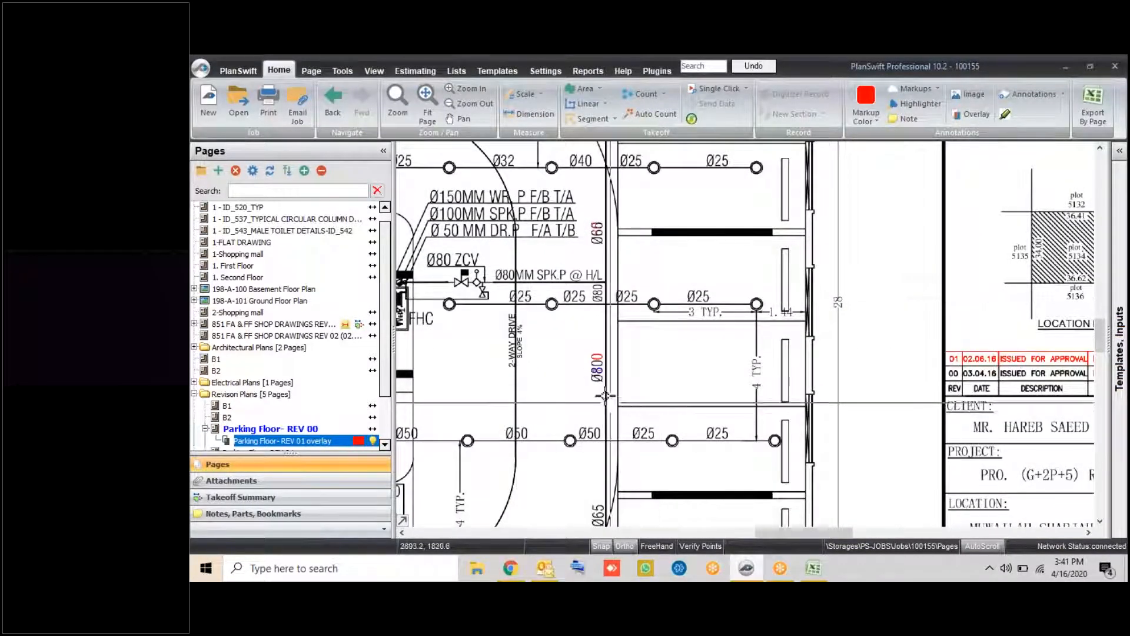
scroll(601, 381, "up", 1)
scroll(601, 381, "up", 1)
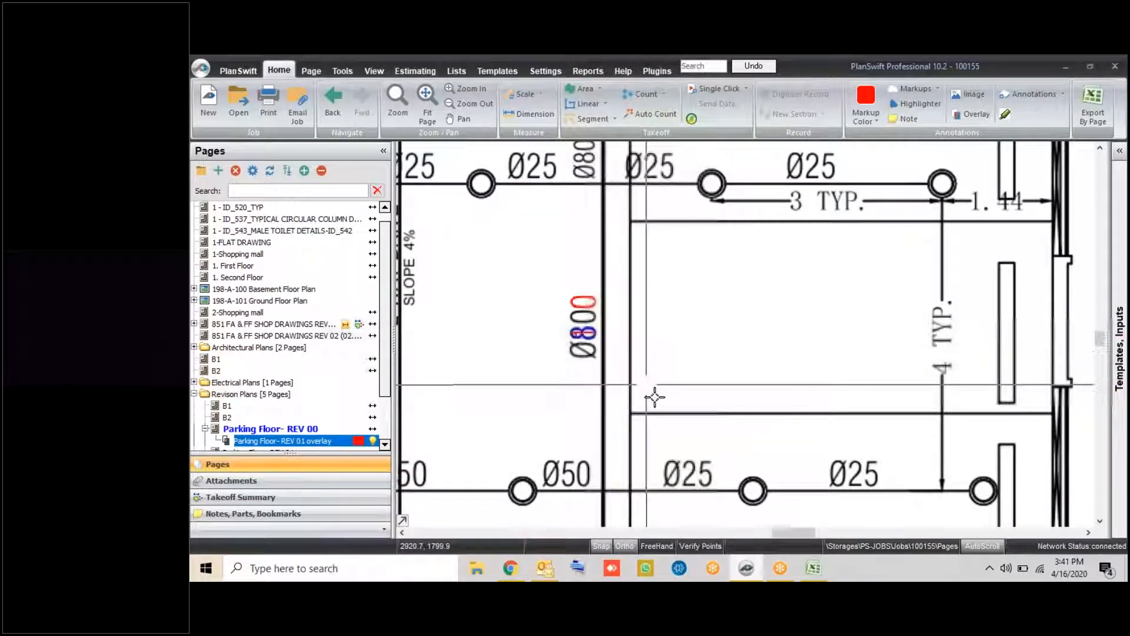
scroll(654, 394, "down", 2)
left_click_drag(612, 177, 814, 495)
left_click_drag(563, 177, 575, 290)
scroll(577, 296, "up", 2)
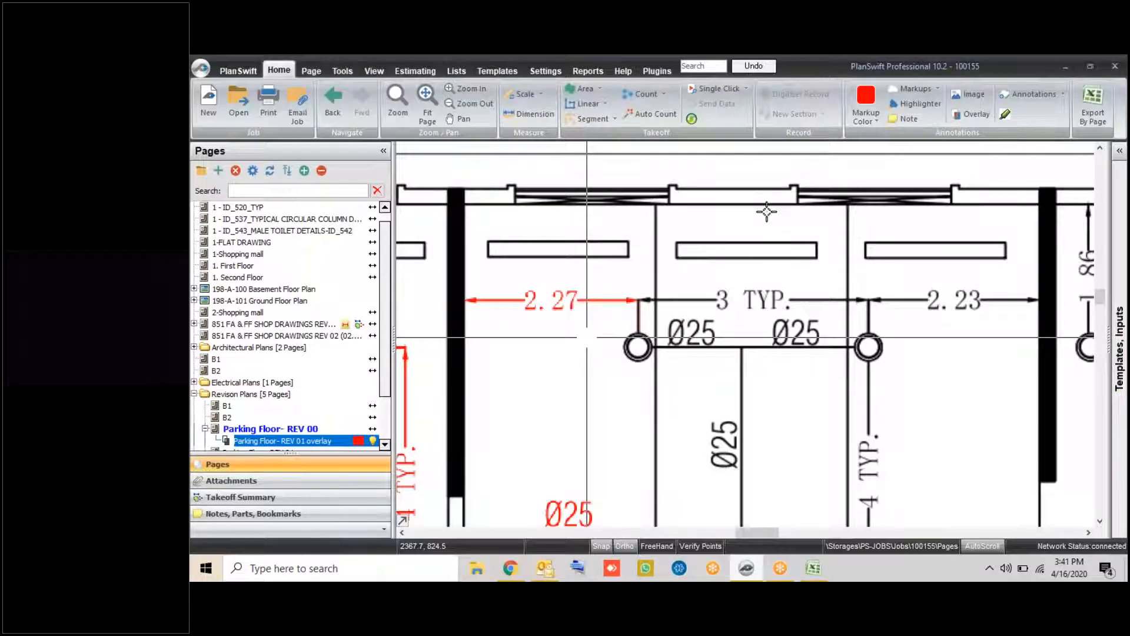
Draw a red revision cloud around the STORE ROOM corner of the parking floor plan
scroll(576, 295, "down", 5)
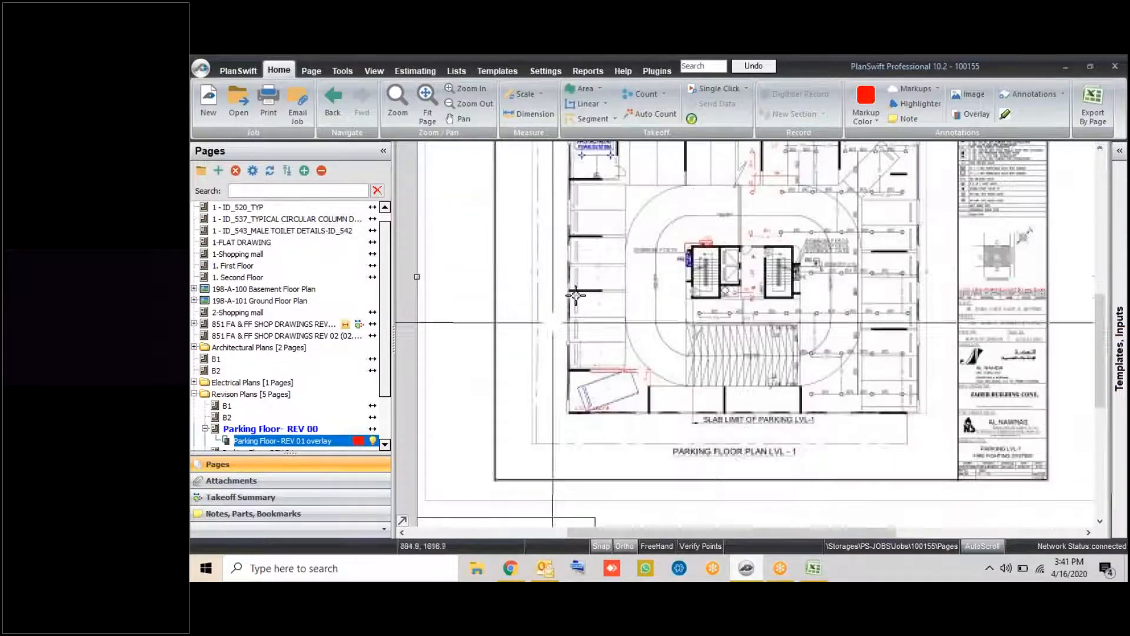
left_click(1034, 94)
mouse_move(1008, 115)
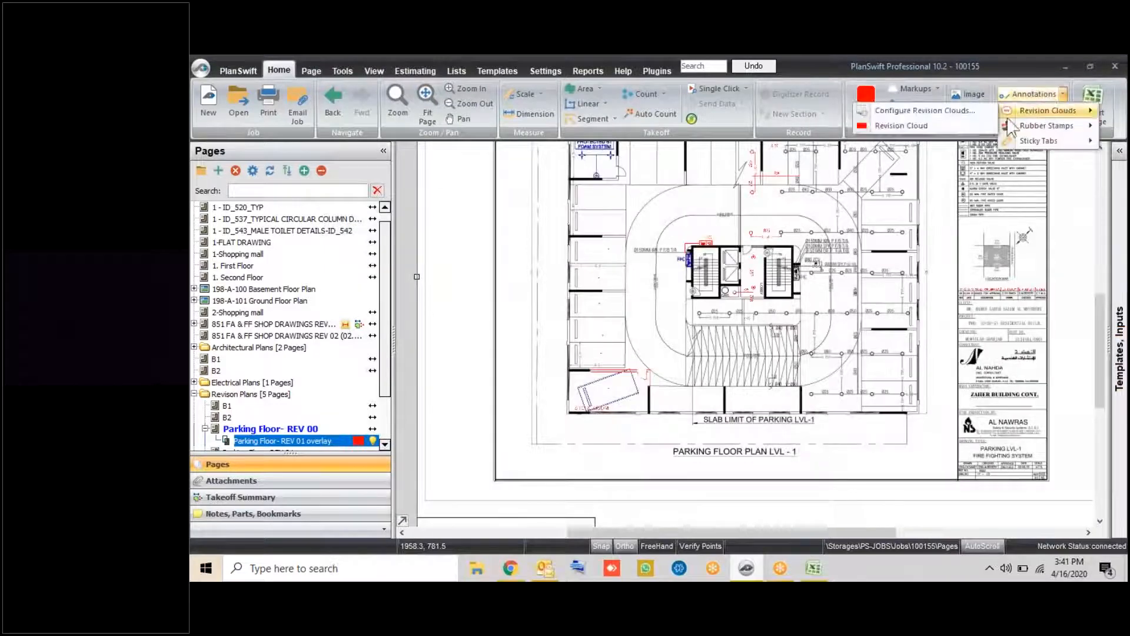
left_click(901, 126)
scroll(591, 382, "up", 3)
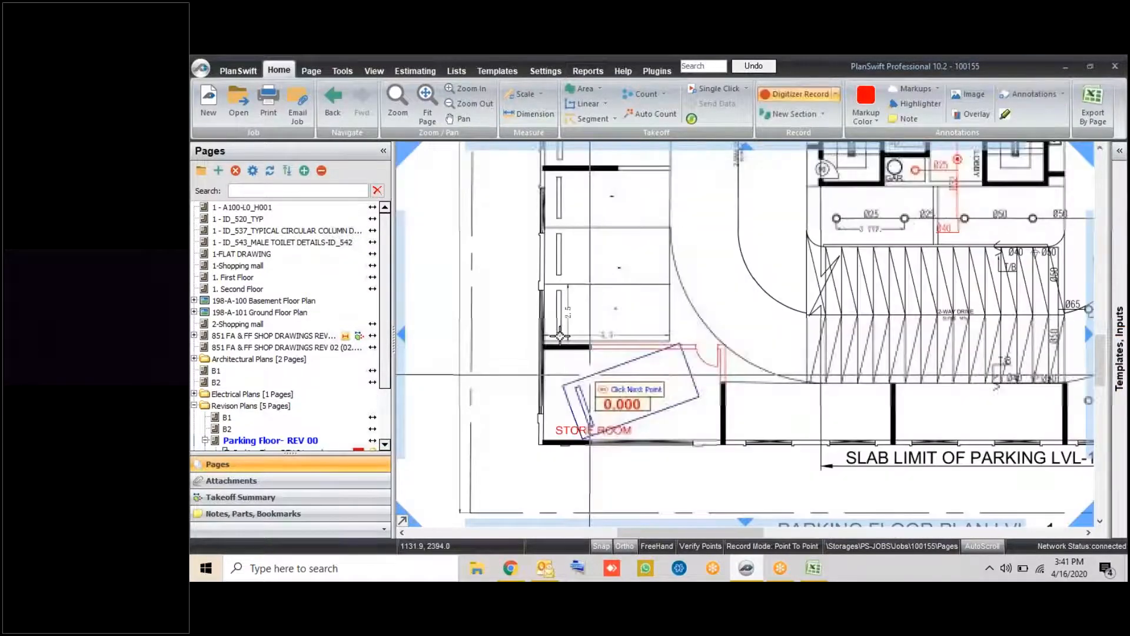
right_click(493, 450)
left_click(523, 480)
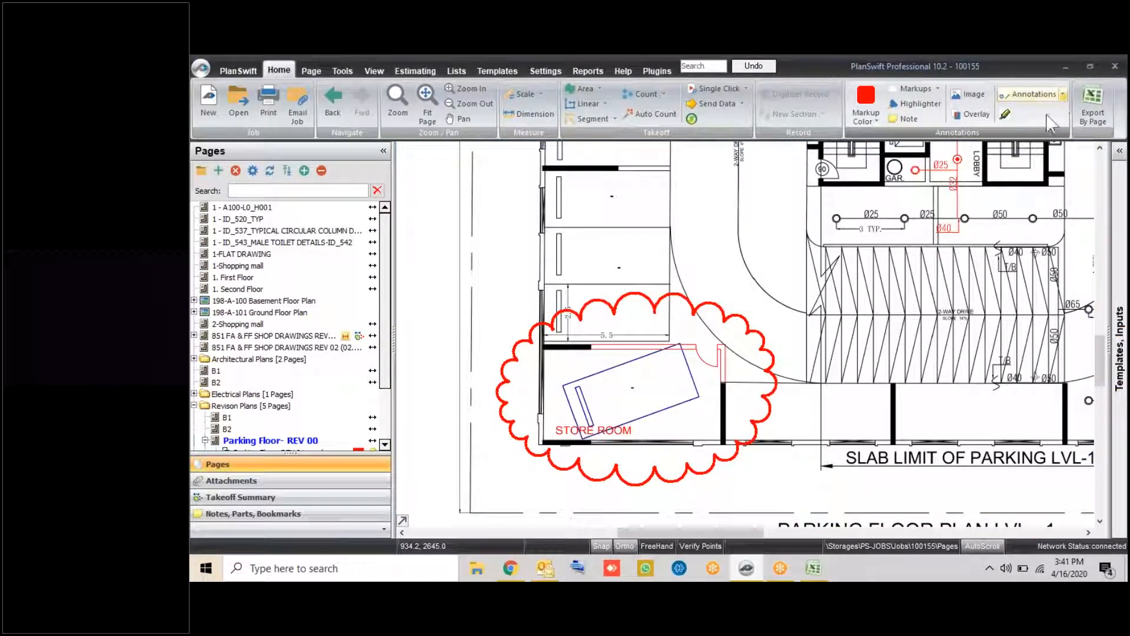
Place a RECEIVED rubber stamp at the upper-left edge of the store room's revision cloud
left_click(1063, 95)
mouse_move(1046, 125)
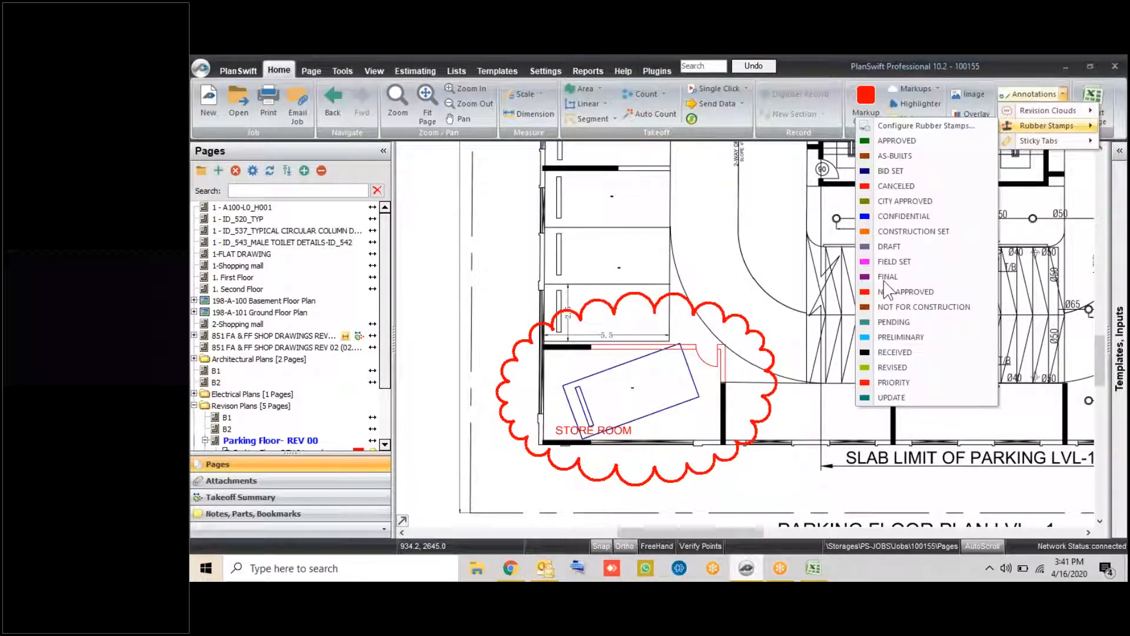
left_click(894, 352)
left_click(541, 307)
Open the B1 page listed outside the Revison Plans folder
scroll(724, 314, "down", 4)
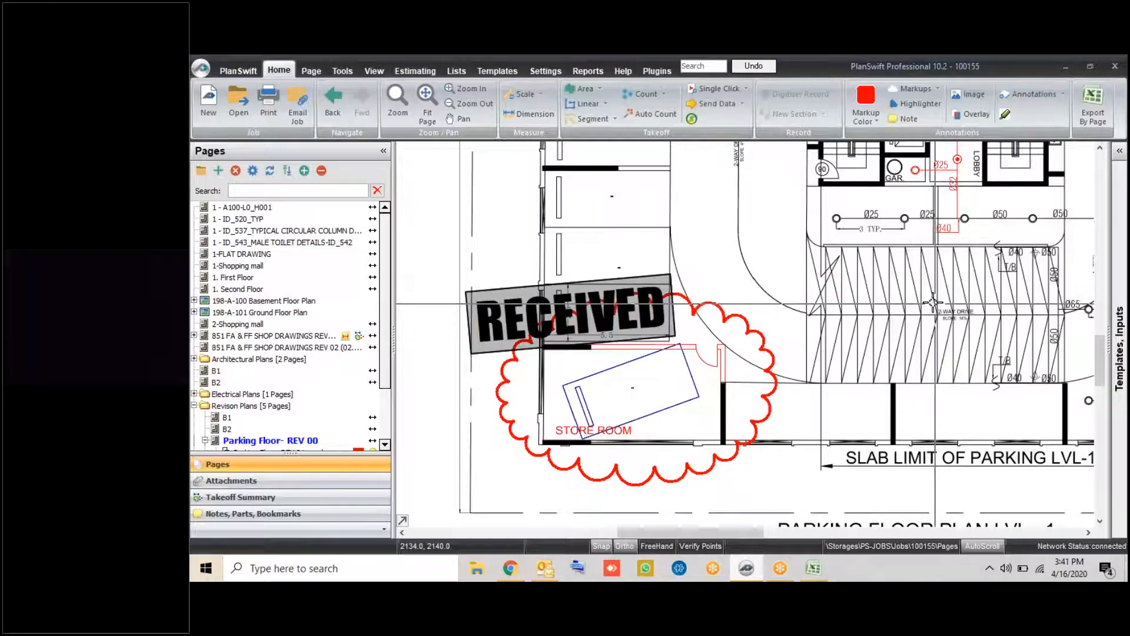
scroll(770, 311, "down", 4)
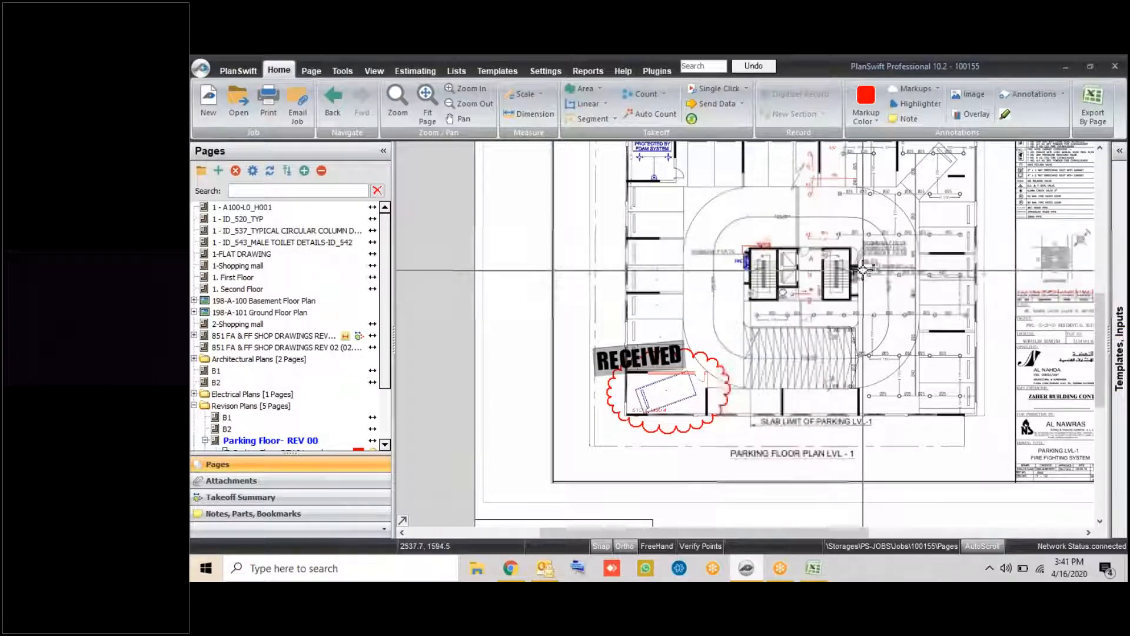
left_click_drag(873, 258, 821, 275)
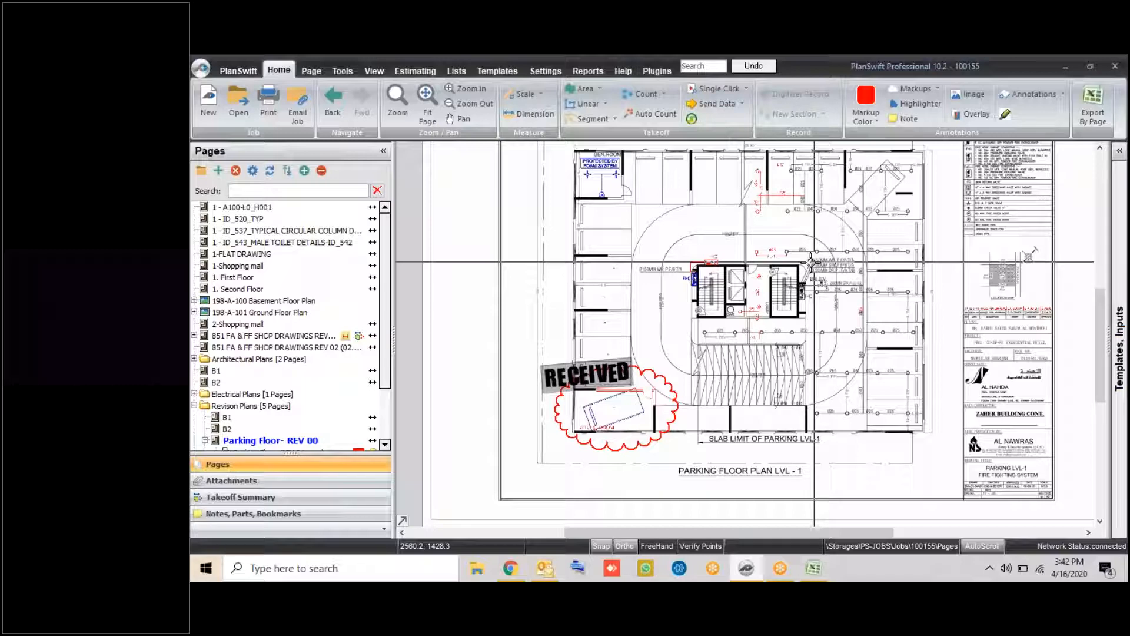
left_click(224, 371)
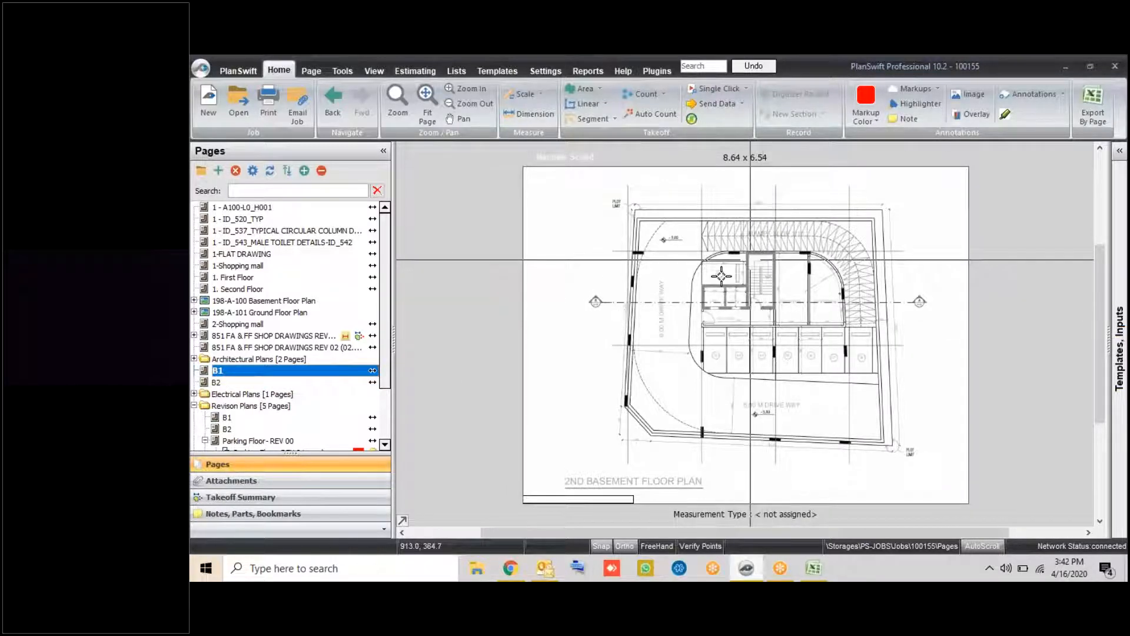
Create a comparative overlay on the B1 page using the ungrouped B2 page, named B2 overlay
scroll(722, 275, "up", 6)
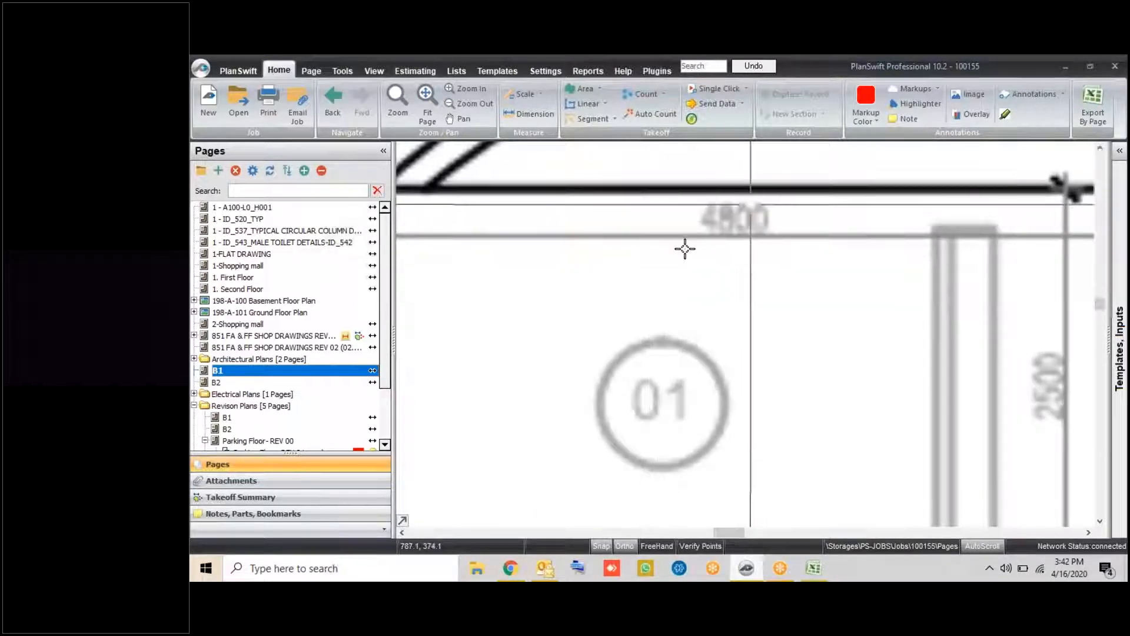
scroll(638, 225, "down", 6)
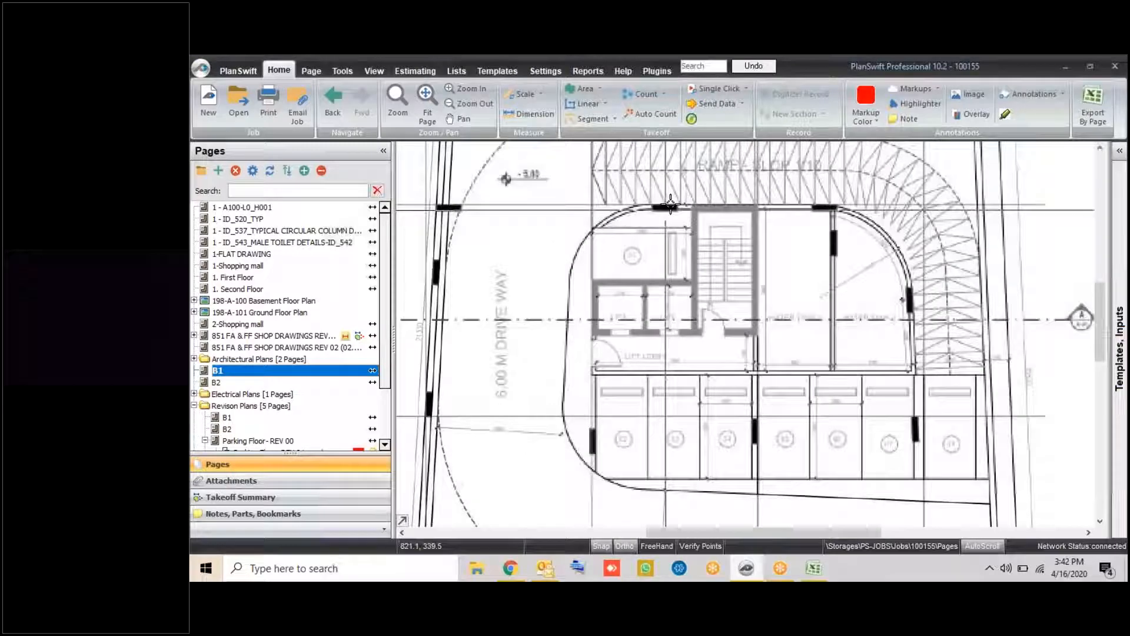
scroll(659, 259, "up", 3)
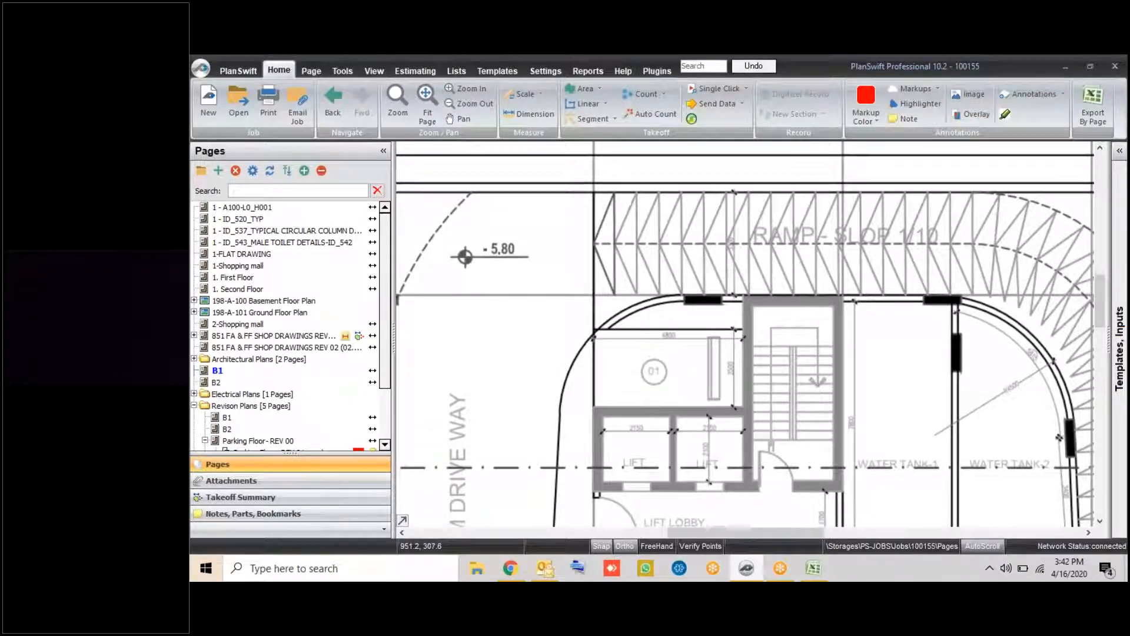
left_click(971, 114)
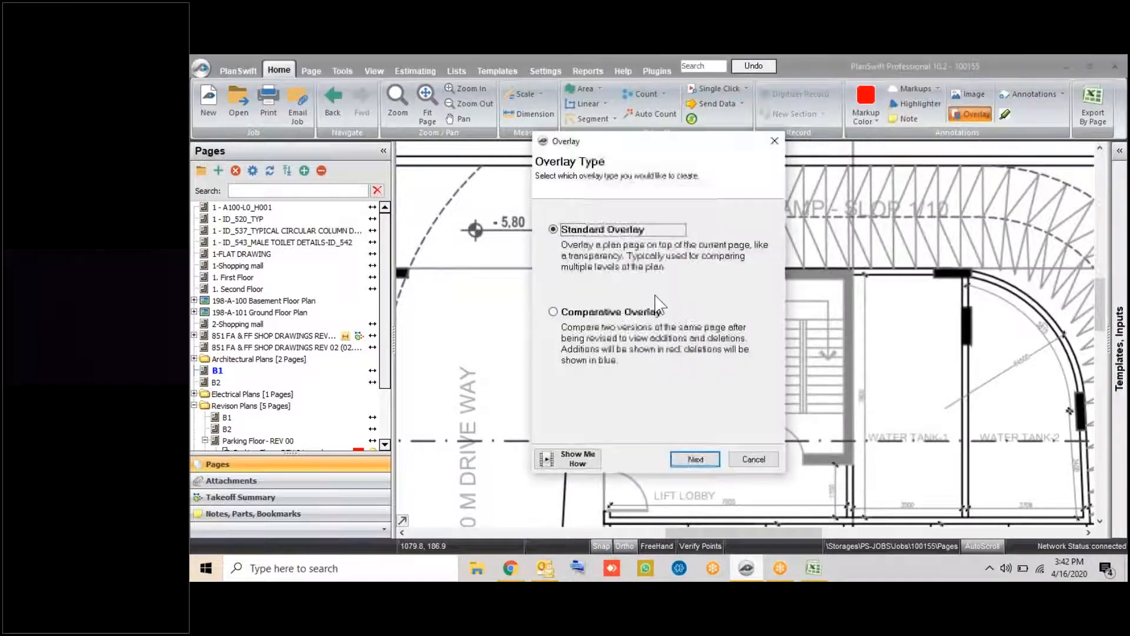
left_click(632, 323)
left_click(695, 459)
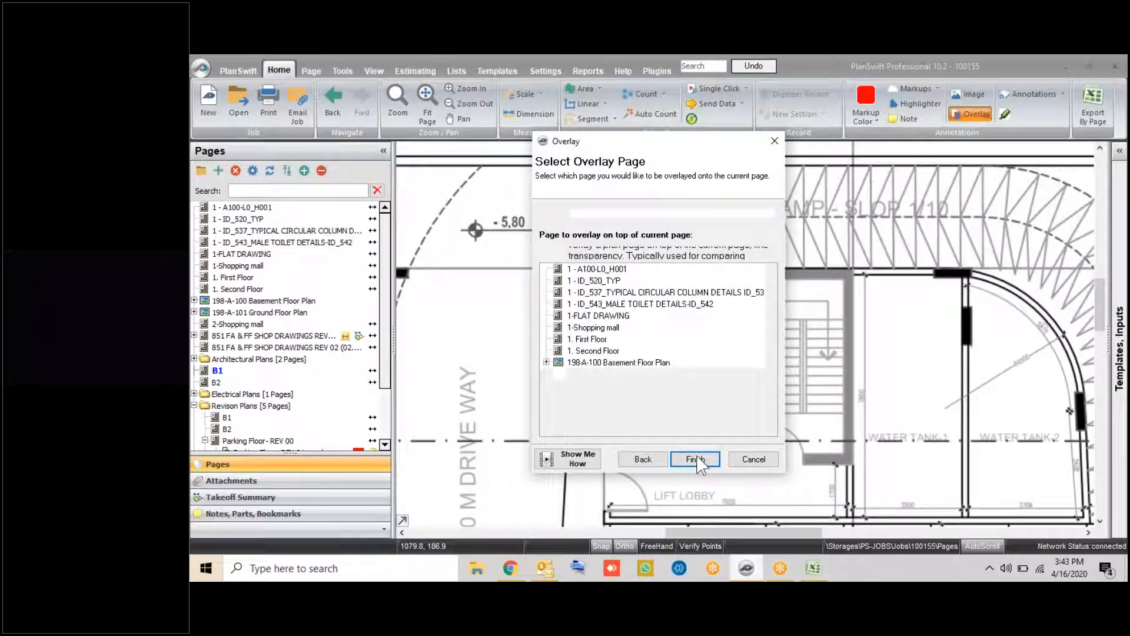
scroll(653, 353, "down", 2)
left_click(579, 362)
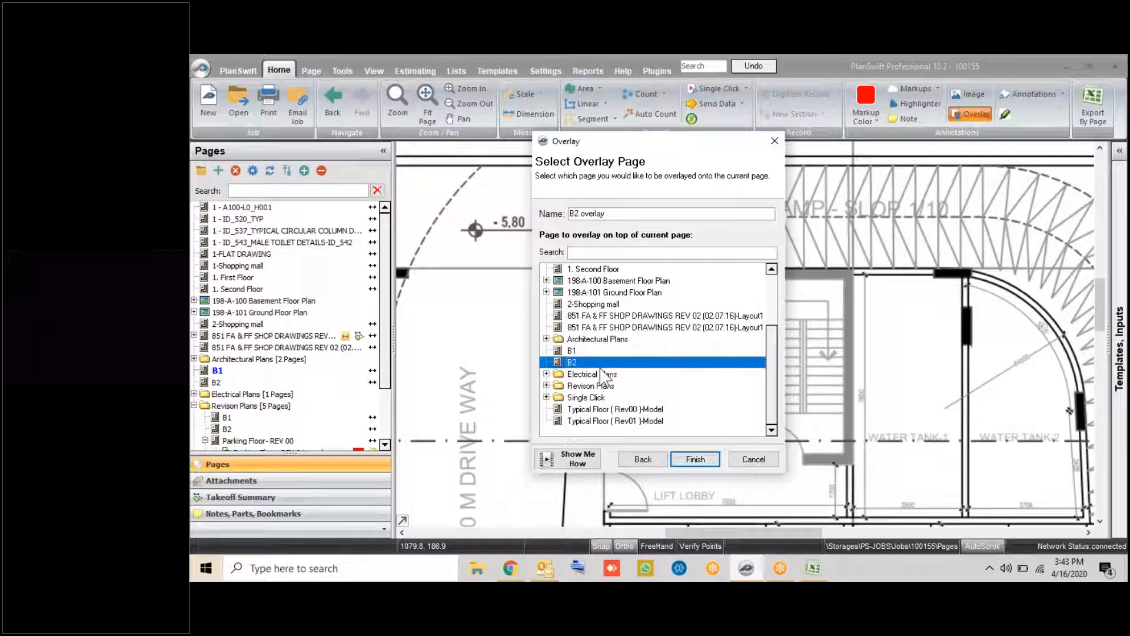
left_click(695, 459)
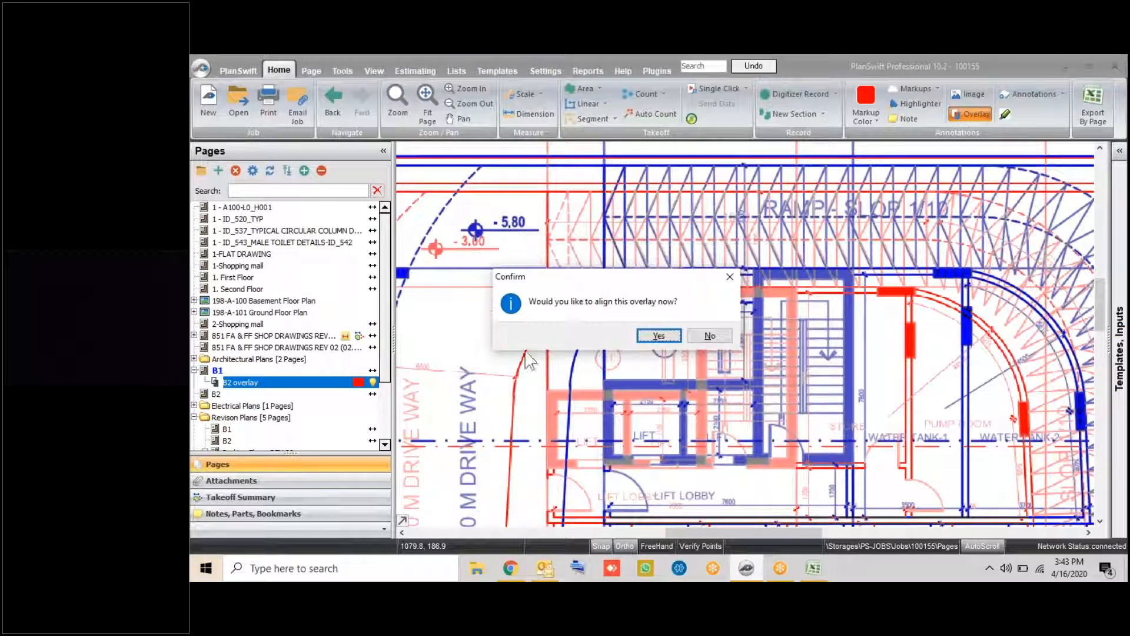
Start aligning the B2 overlay and match its first alignment point at the stairwell wall's upper-right inner corner
mouse_move(647, 276)
left_mouse_down()
mouse_move(336, 486)
mouse_move(397, 447)
mouse_move(584, 187)
left_mouse_up()
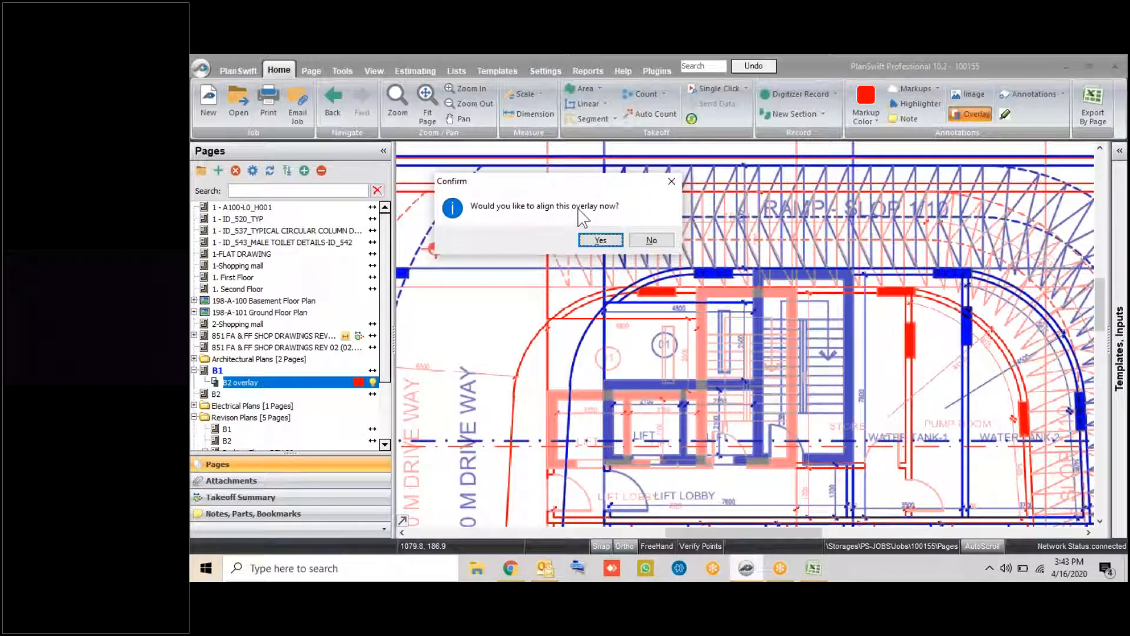
left_click(612, 243)
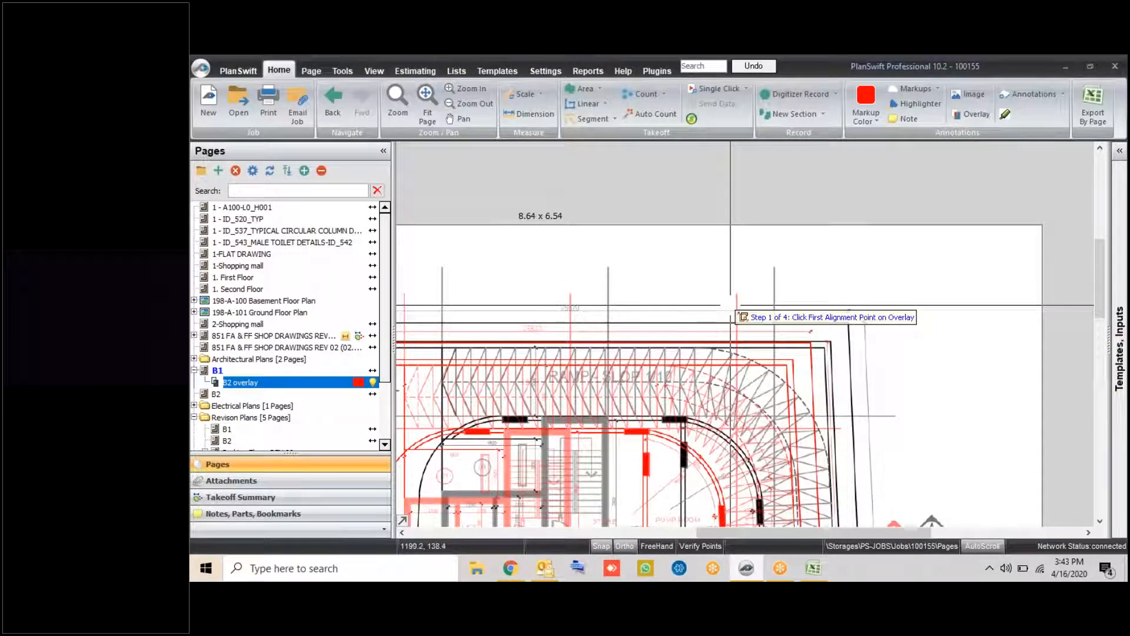
left_click_drag(647, 410, 710, 290)
scroll(595, 321, "up", 10)
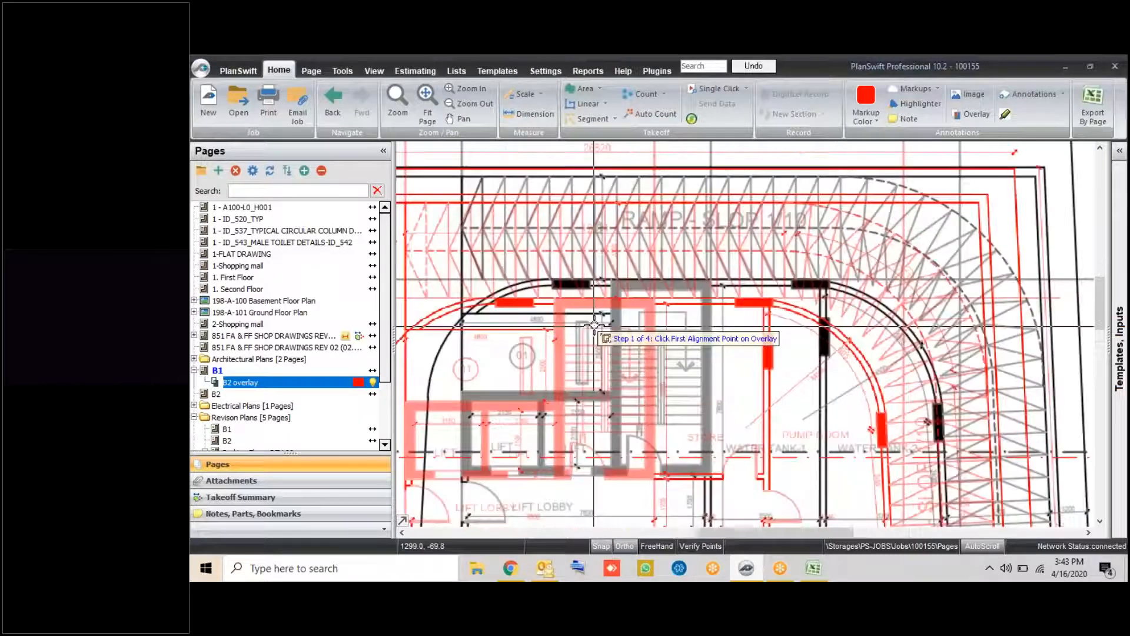
left_click(688, 303)
scroll(629, 357, "down", 6)
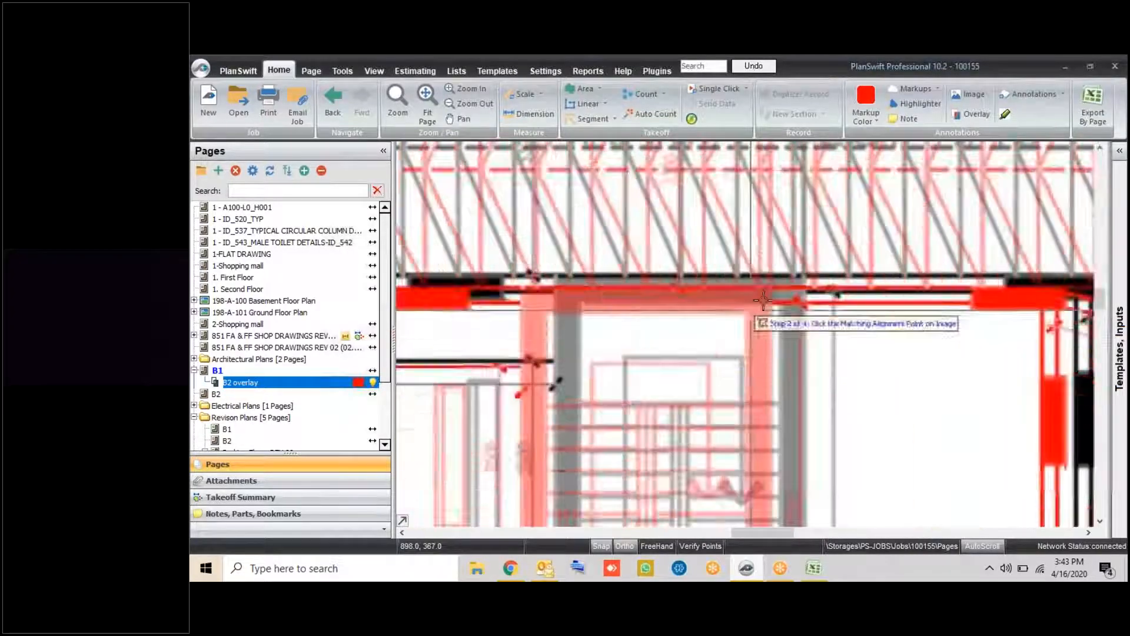
scroll(789, 303, "up", 5)
left_click(789, 294)
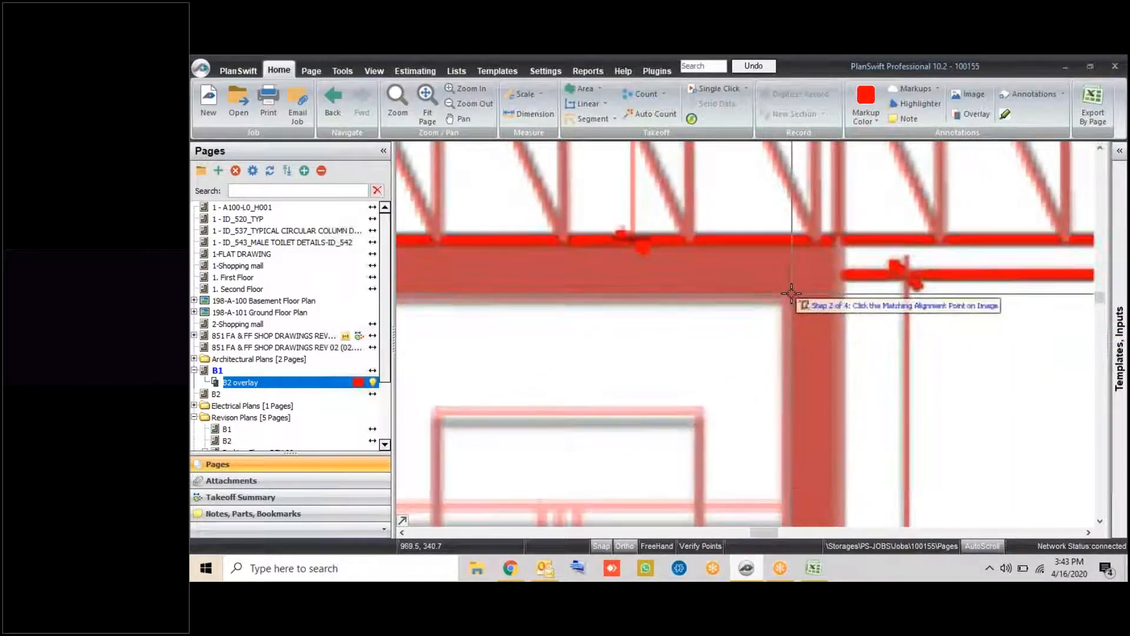
Match the second alignment point at the lower-left corner of the column beside the plan's chamfered corner
scroll(834, 241, "down", 8)
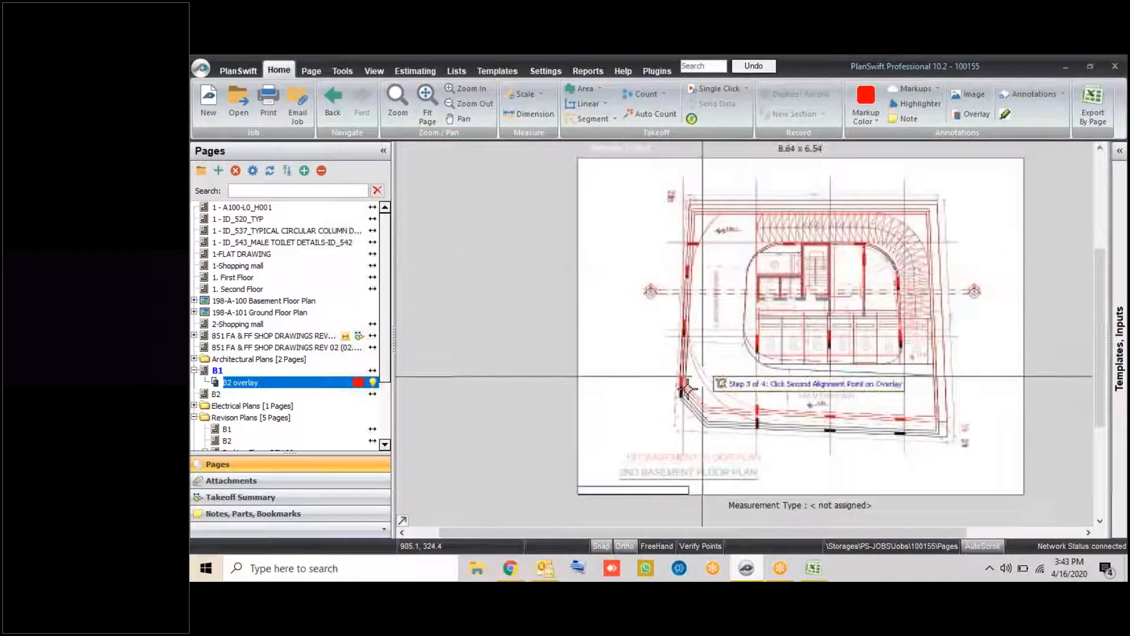
scroll(681, 302, "up", 10)
left_click(595, 254)
scroll(600, 253, "down", 4)
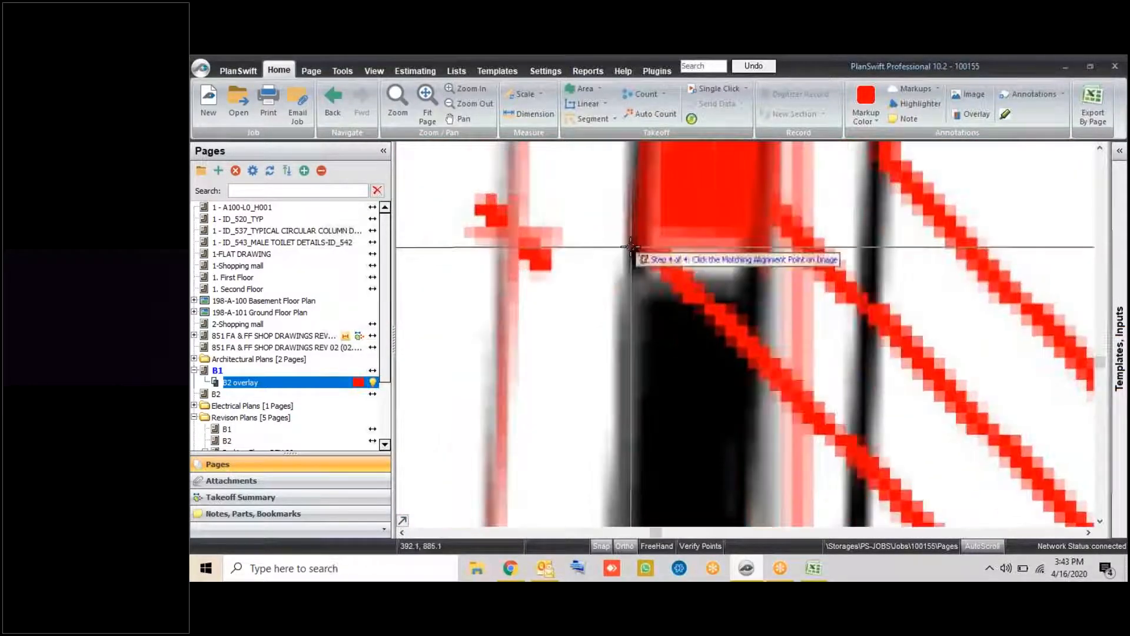
scroll(612, 353, "up", 4)
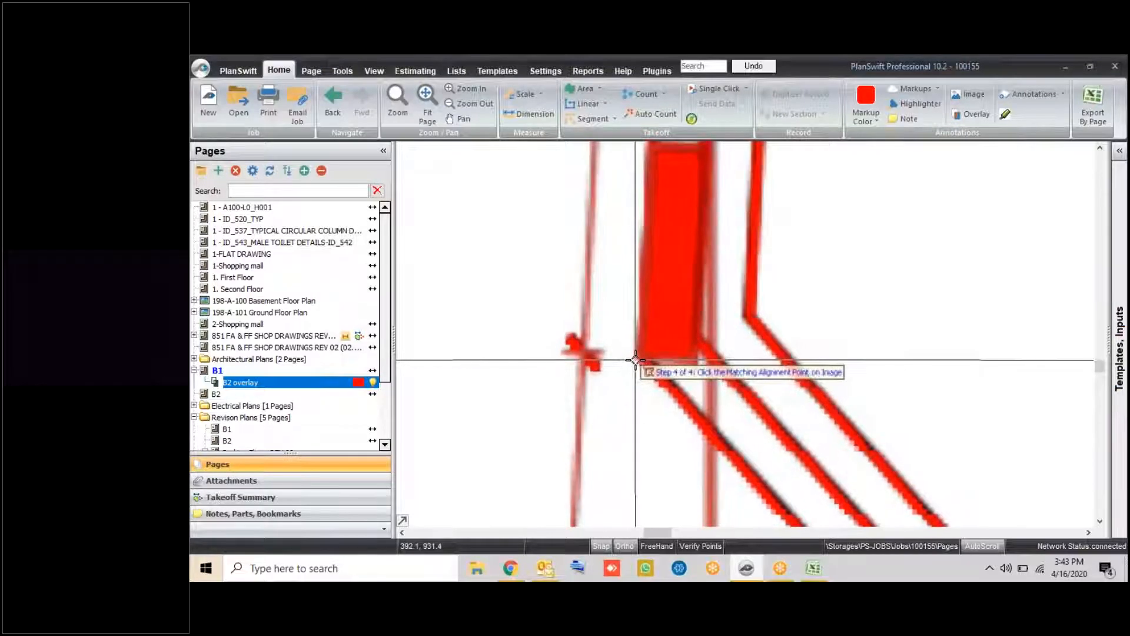
left_click(634, 357)
Examine the overlay's red and blue differences around the parking bays, drive way, lift lobby and ramp
scroll(634, 357, "down", 2)
mouse_move(634, 357)
left_mouse_down()
mouse_move(615, 306)
mouse_move(565, 241)
left_mouse_up()
scroll(667, 407, "down", 2)
mouse_move(813, 417)
left_mouse_down()
mouse_move(710, 407)
mouse_move(529, 416)
left_mouse_up()
scroll(742, 361, "down", 2)
left_click_drag(741, 360, 769, 493)
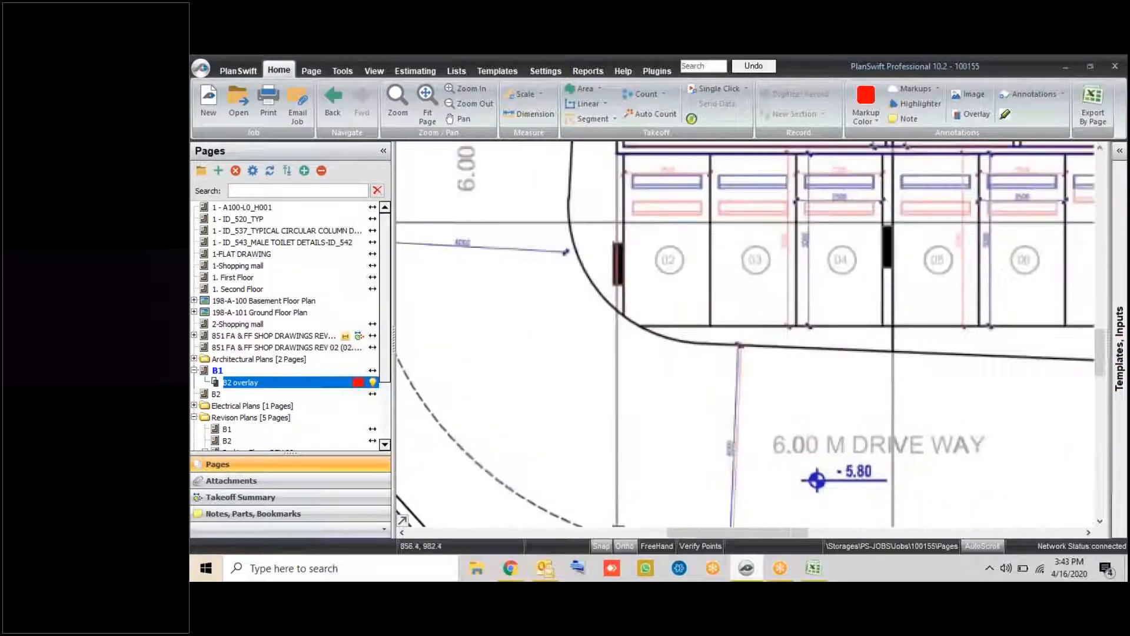
left_click_drag(776, 292, 997, 436)
left_click_drag(732, 318, 707, 452)
left_click_drag(1024, 259, 668, 334)
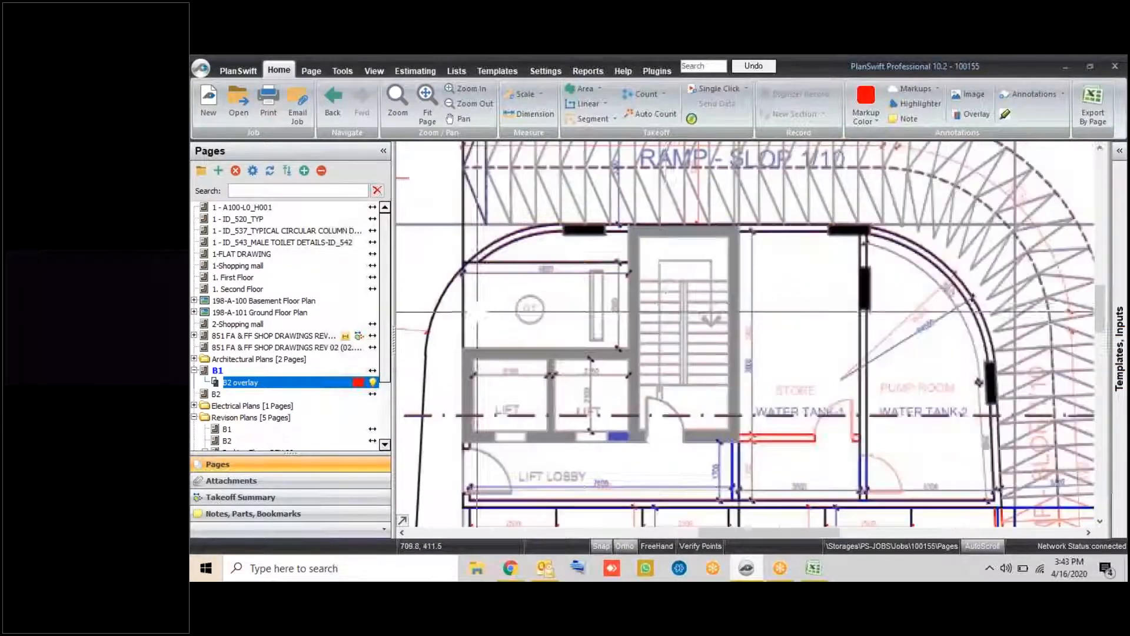
Compare the room labels, doors and dimensions in the two rooms beside the staircase between both basement plans
scroll(714, 302, "up", 2)
scroll(863, 446, "up", 3)
mouse_move(863, 446)
left_mouse_down()
mouse_move(810, 390)
mouse_move(751, 386)
left_mouse_up()
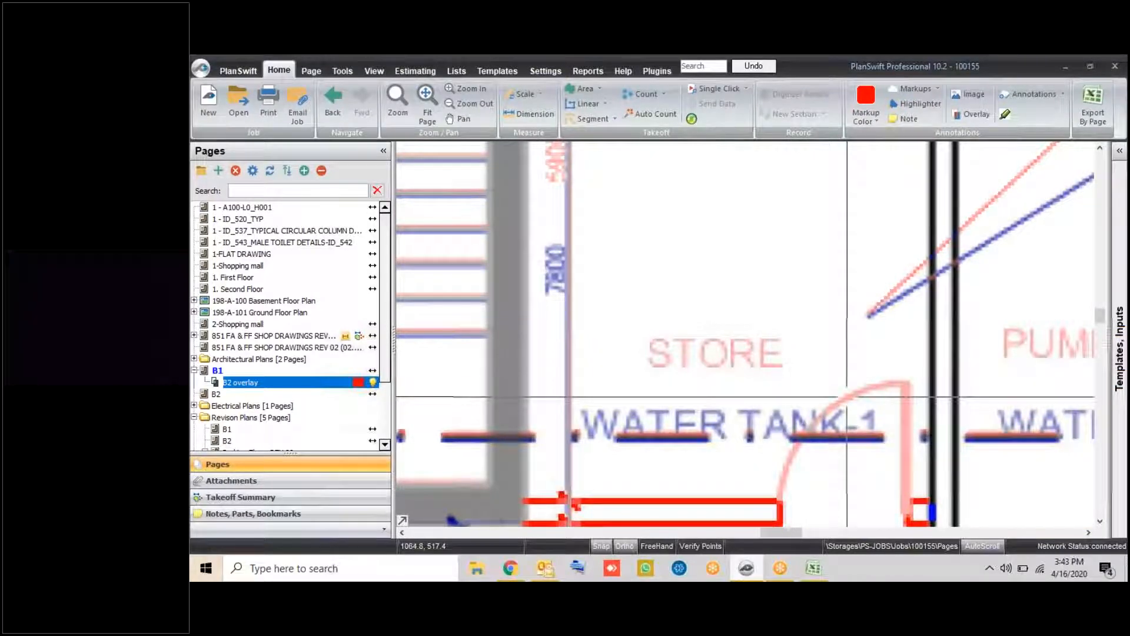
left_click_drag(1052, 391, 755, 374)
scroll(755, 375, "down", 1)
left_click_drag(842, 156, 830, 319)
scroll(831, 320, "up", 1)
scroll(893, 299, "down", 2)
left_click_drag(607, 311, 763, 323)
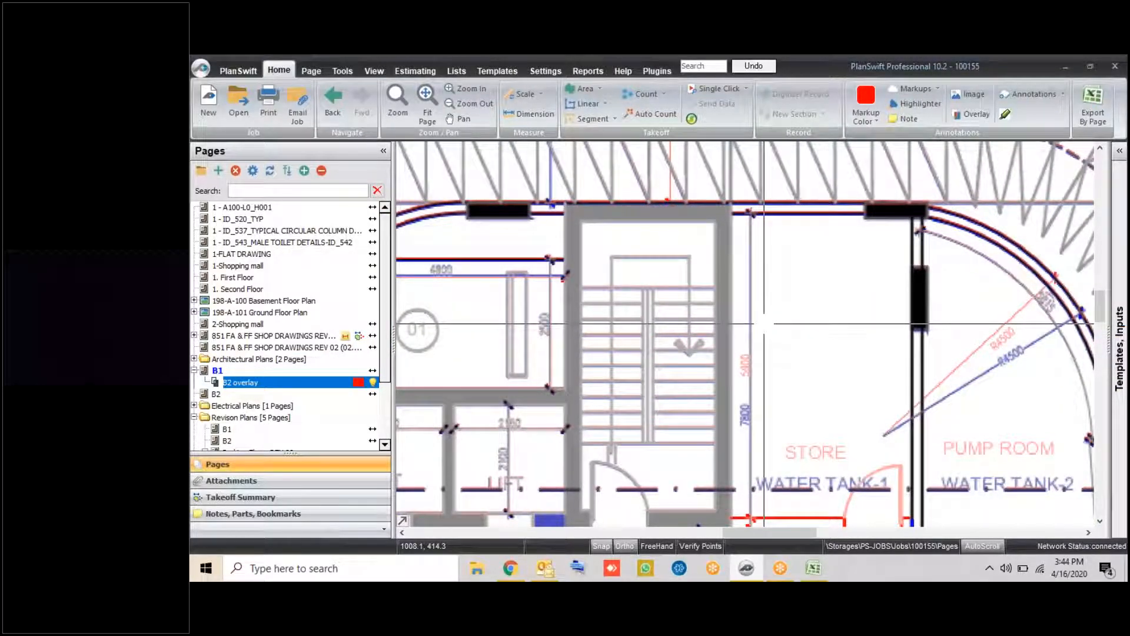
Restart the B2 overlay alignment and match its first point at the plan boundary's outer upper-right corner
left_click(196, 383)
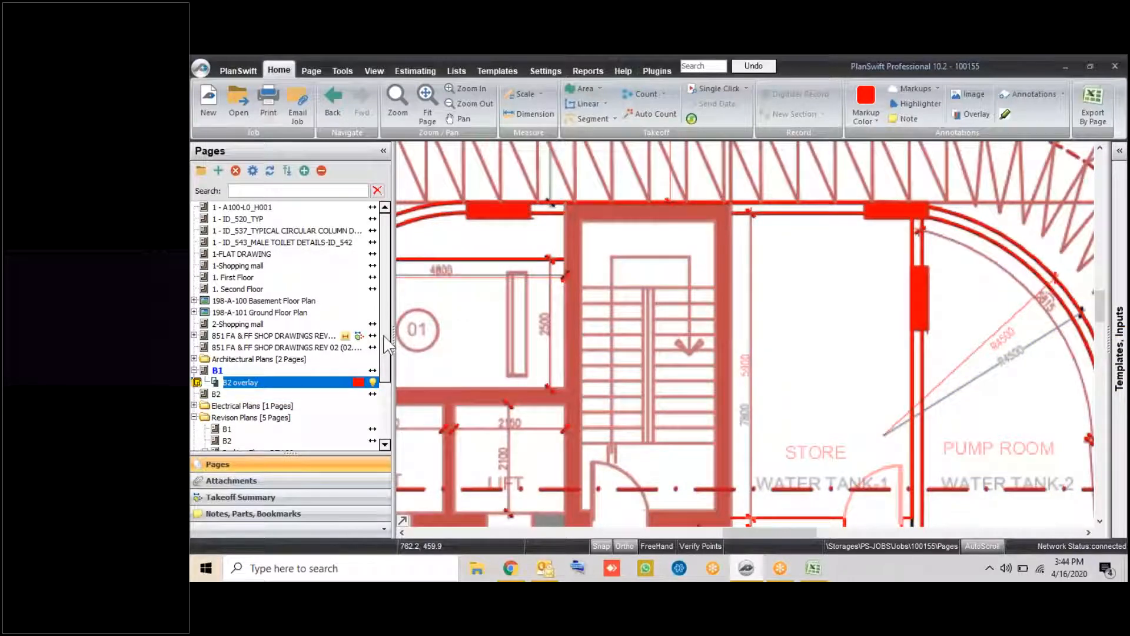
scroll(643, 283, "down", 5)
scroll(754, 217, "up", 10)
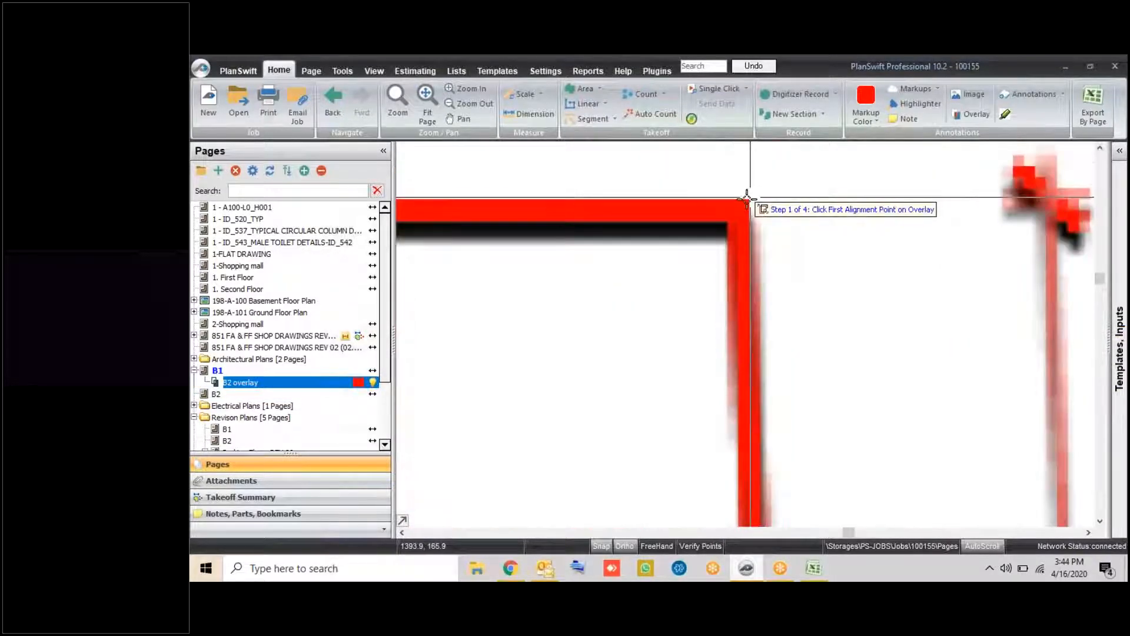
left_click(751, 198)
left_click(750, 213)
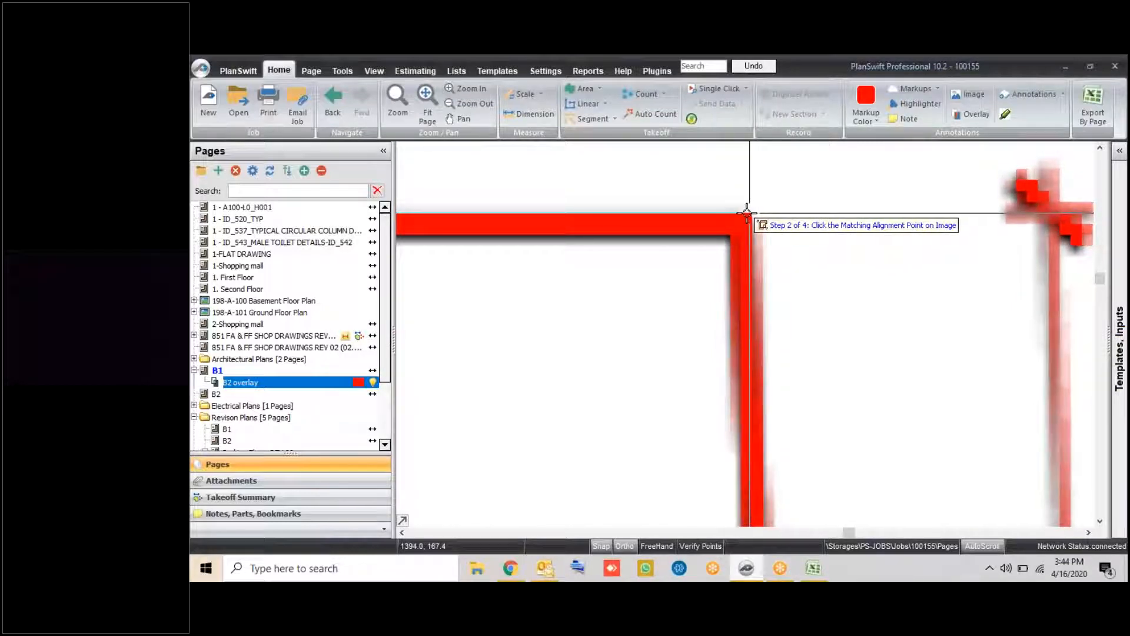
Match the second point of the realignment at the bottom corner of the column beside the chamfered corner
scroll(759, 210, "down", 6)
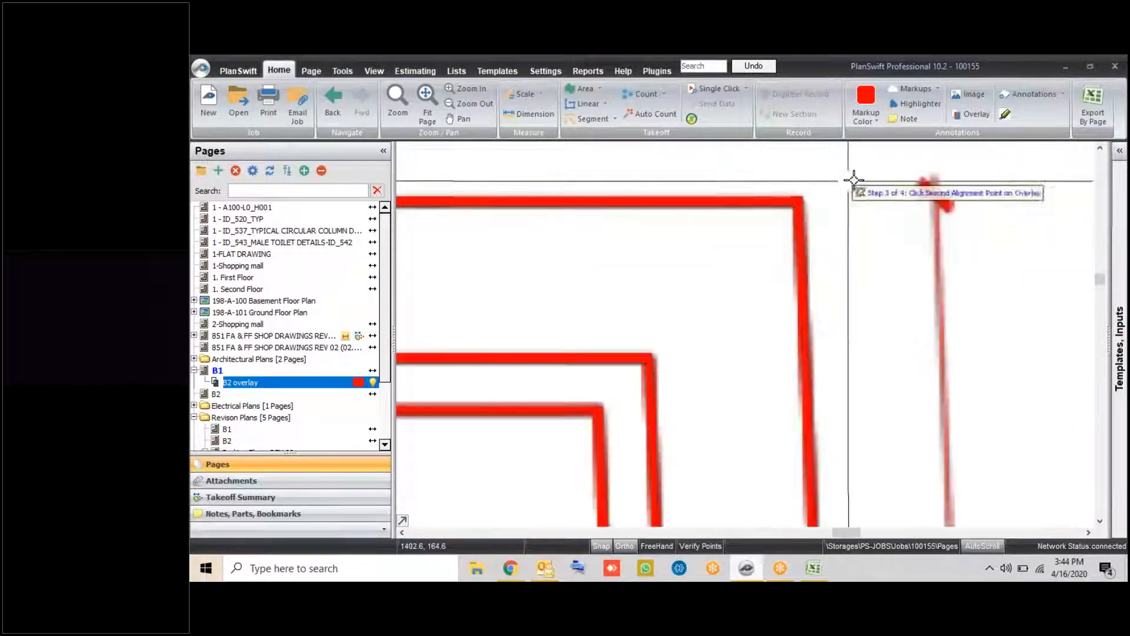
left_click(653, 369)
scroll(545, 383, "up", 6)
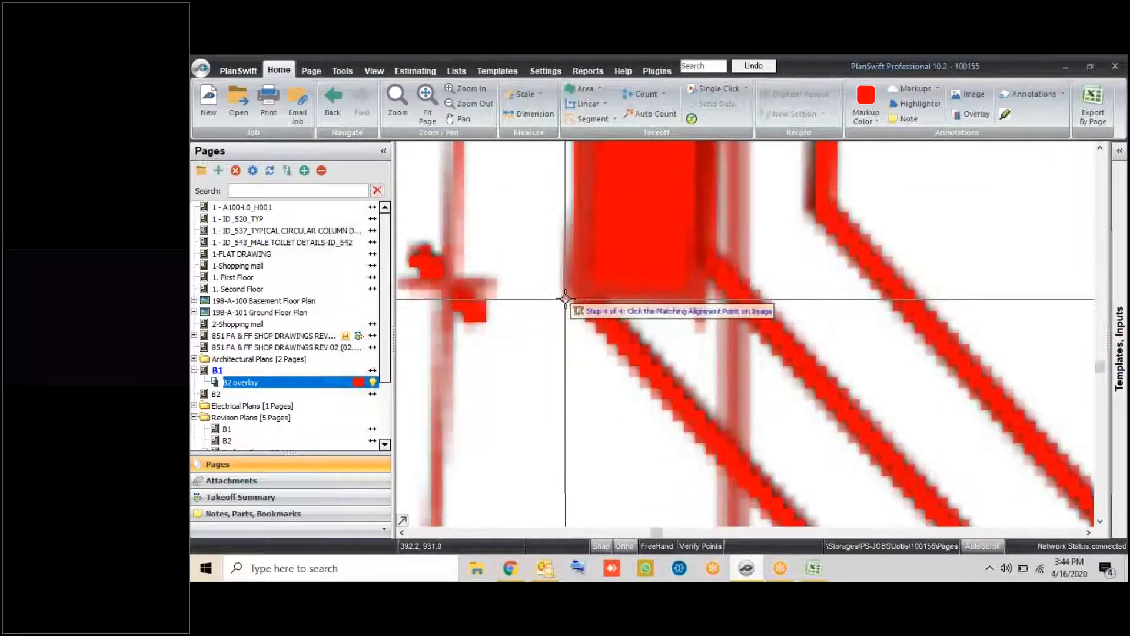
left_click(563, 309)
Check the realigned overlay around the staircase, STORE and PUMP ROOM for additions and deletions
scroll(537, 398, "down", 5)
scroll(540, 403, "down", 1)
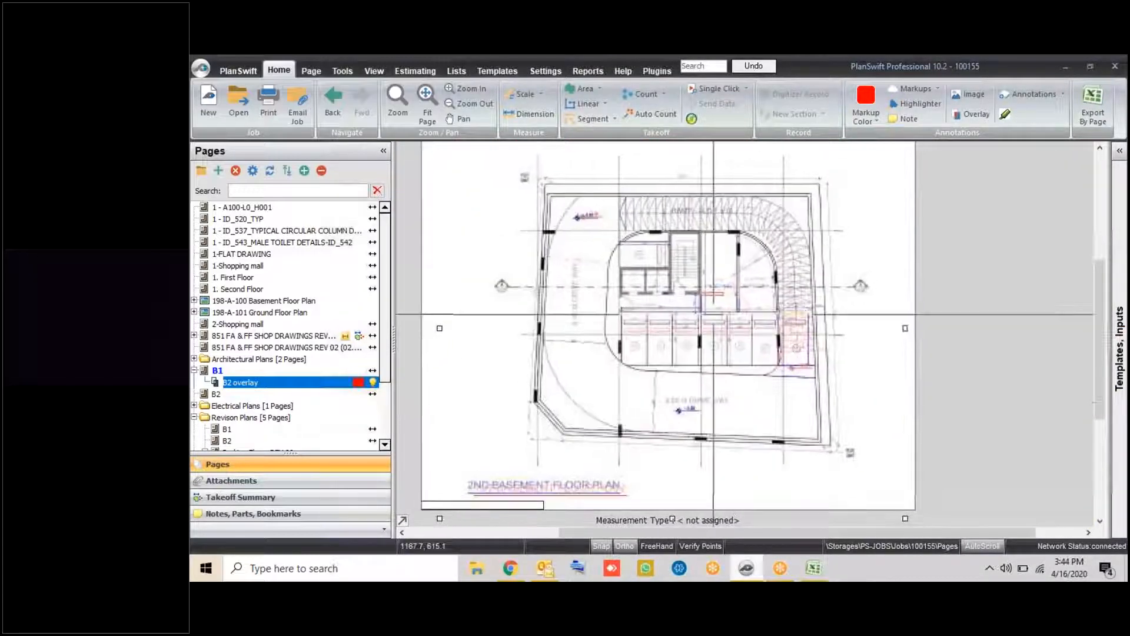
scroll(685, 249, "up", 6)
scroll(681, 268, "down", 1)
left_click_drag(844, 352, 561, 309)
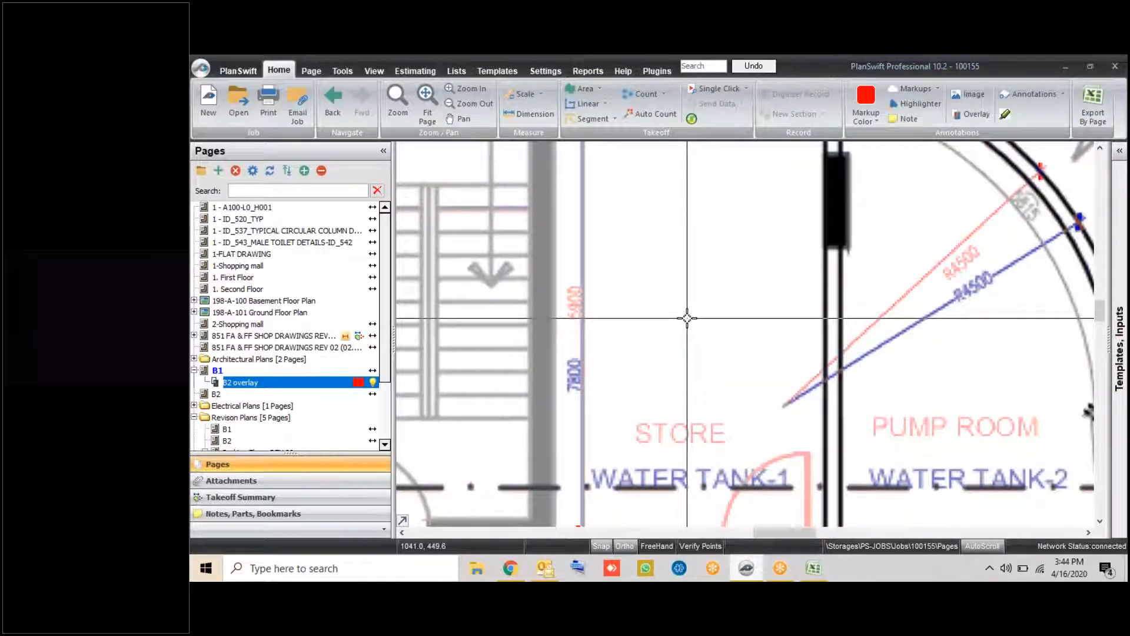
scroll(686, 318, "down", 3)
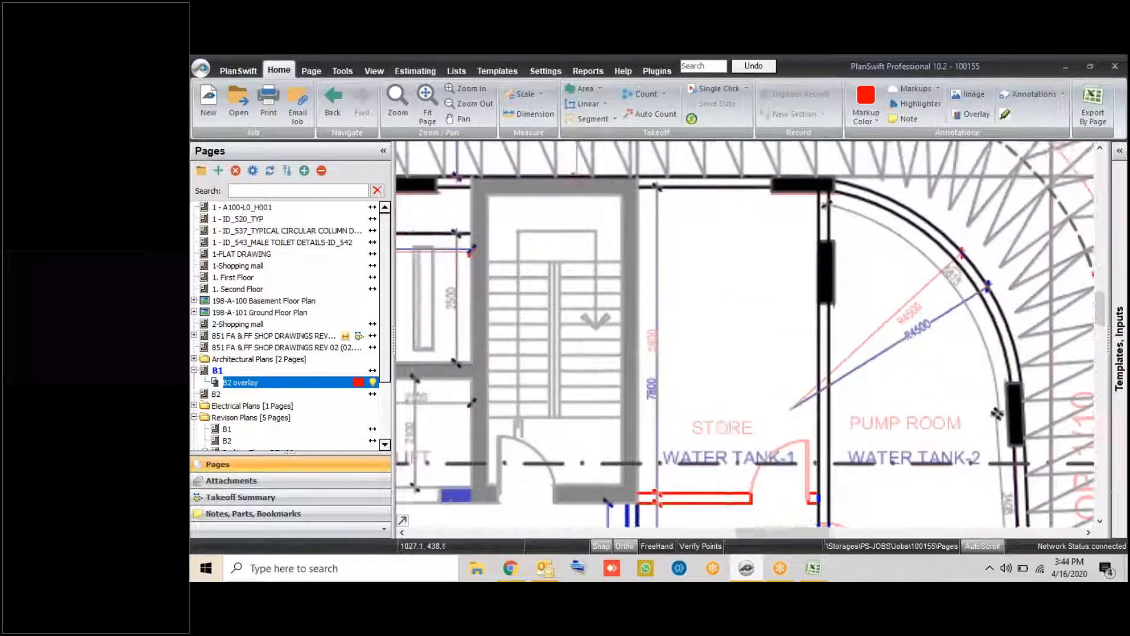
Open the Parking Floor- REV 00 page in the Revison Plans folder
scroll(341, 361, "down", 2)
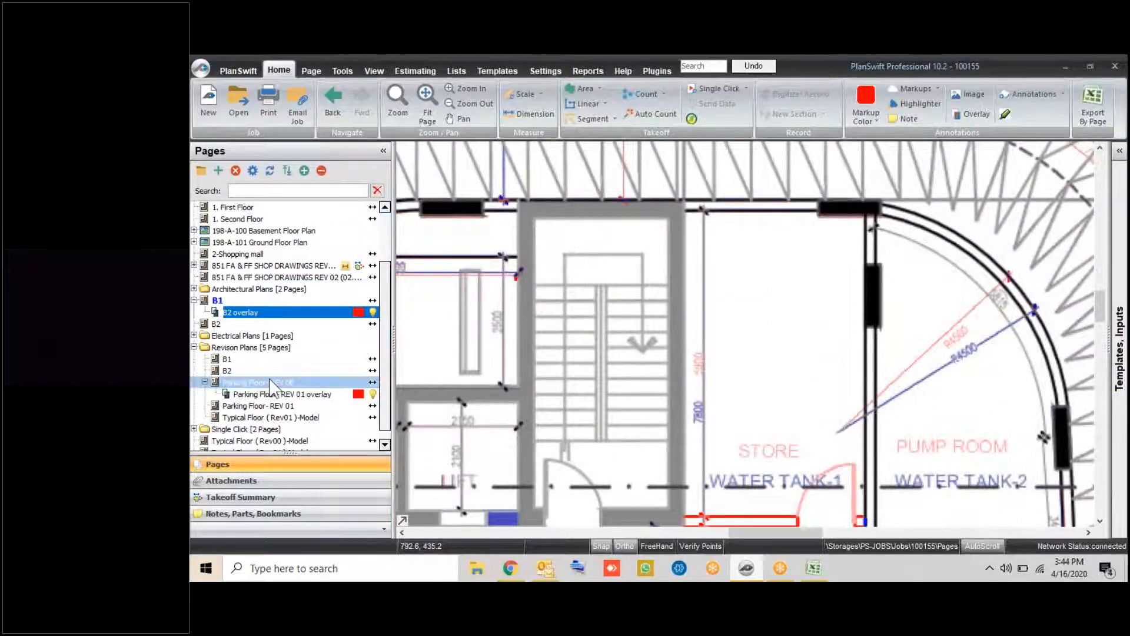
left_click(271, 382)
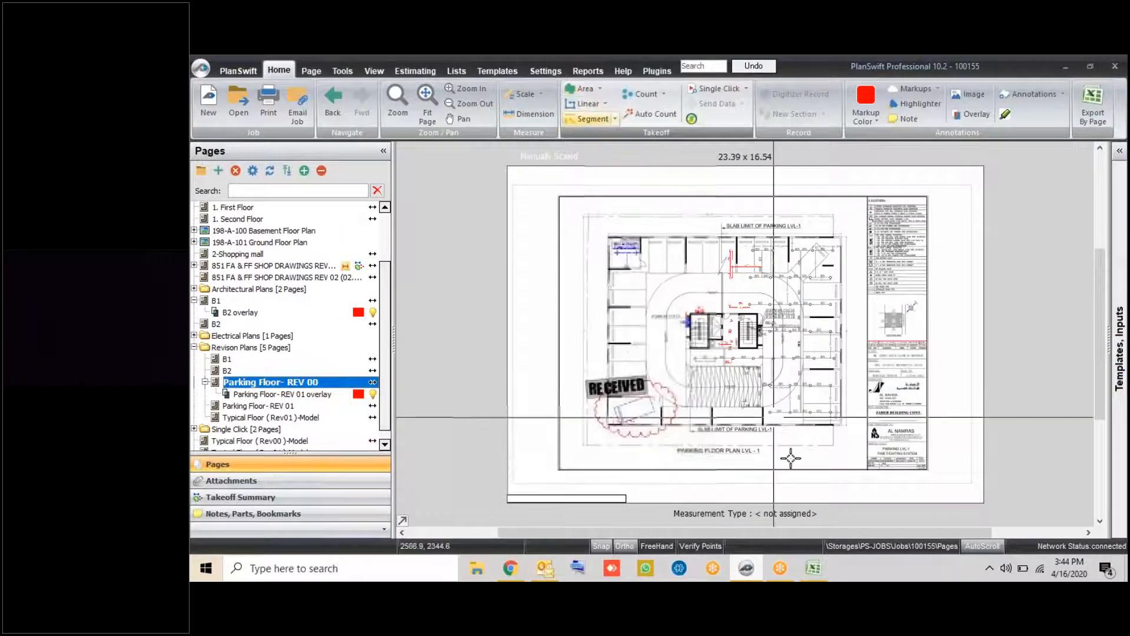
Switch to the Estimation workbook in Excel and select the quantity cell in the FIRE FIGHTING row
left_click(814, 569)
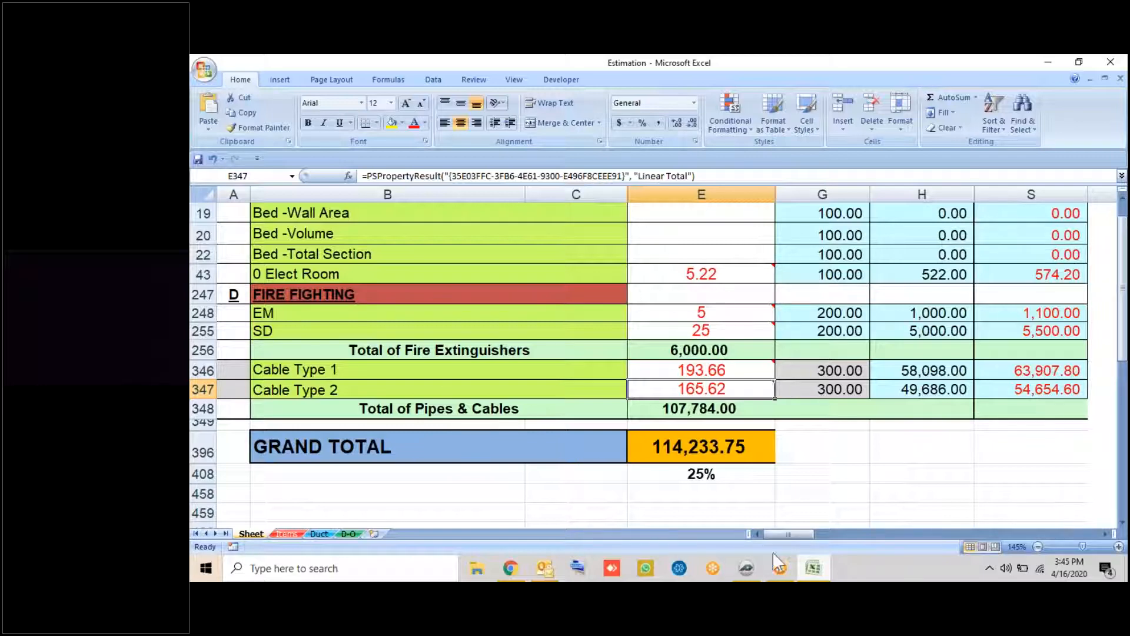
left_click(746, 568)
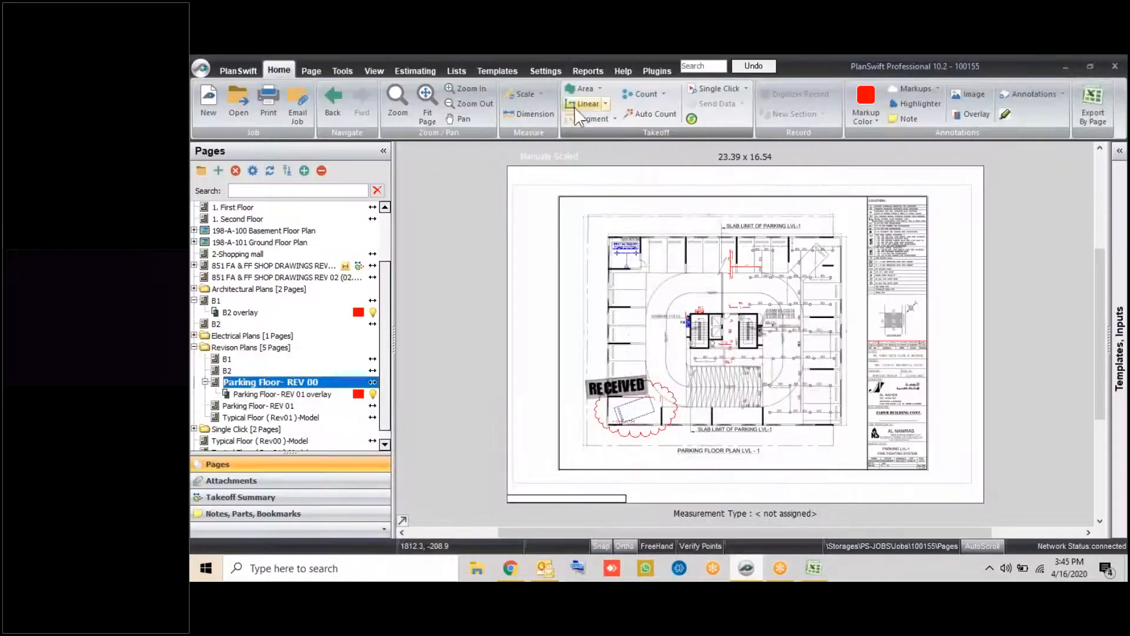
key("alt+Tab")
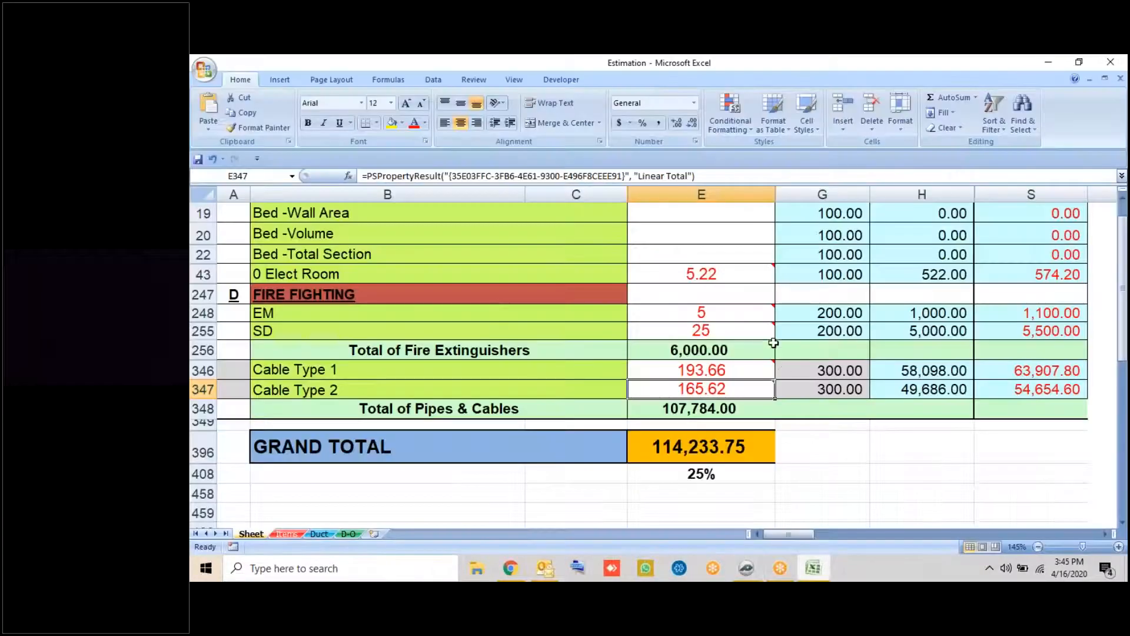
left_click(756, 298)
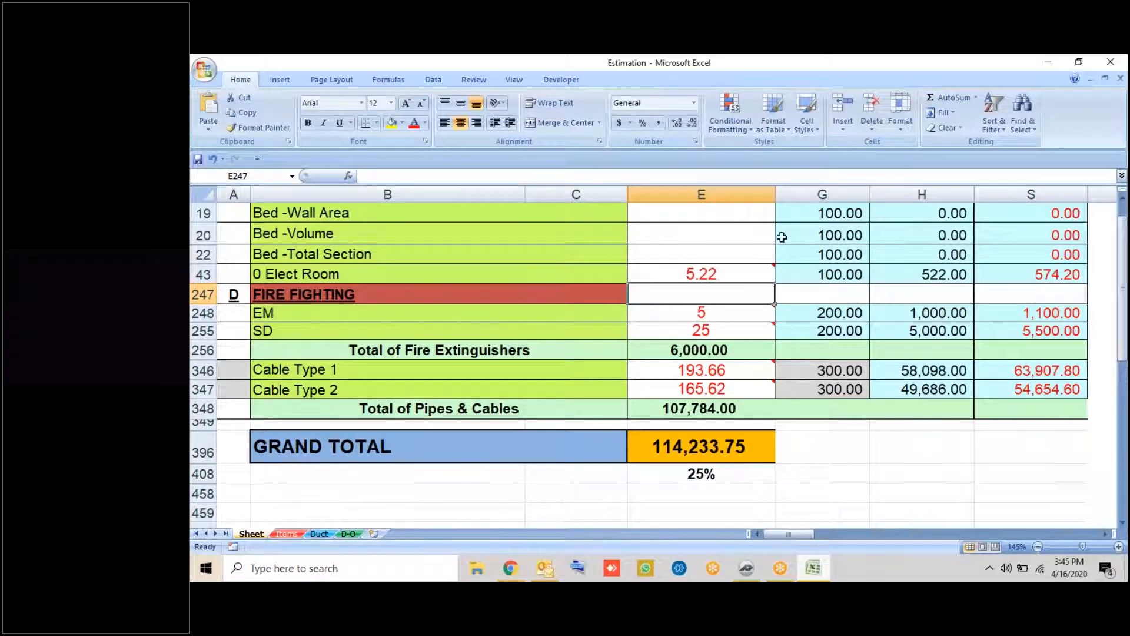
Minimize the Excel workbook and open PlanSwift's Estimating view with the takeoff quantities
left_click(1051, 63)
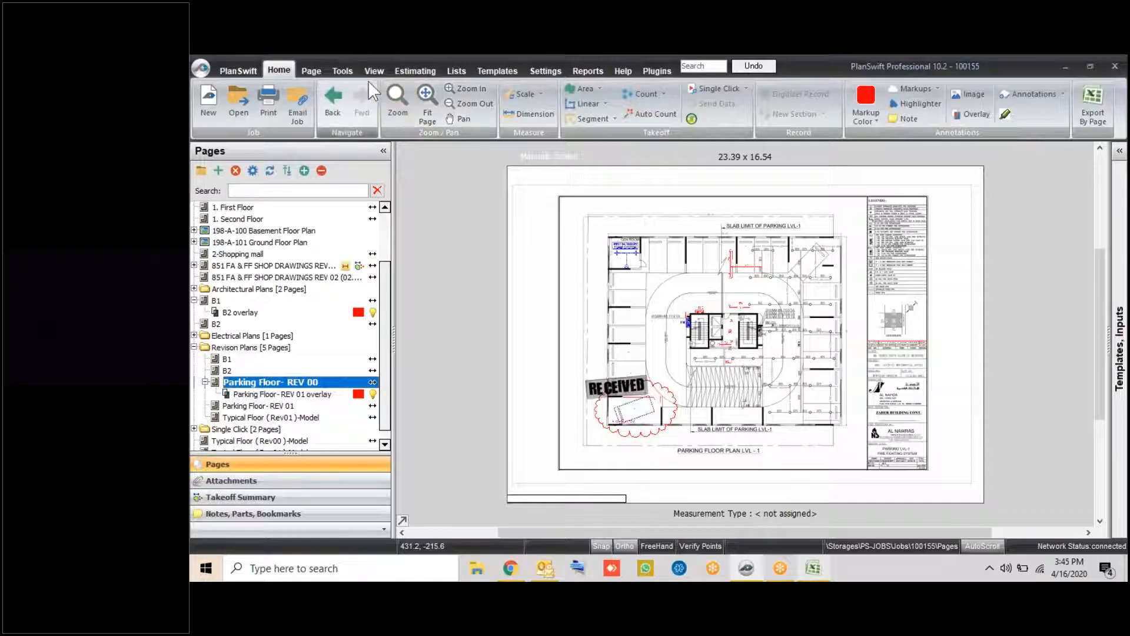
left_click(416, 72)
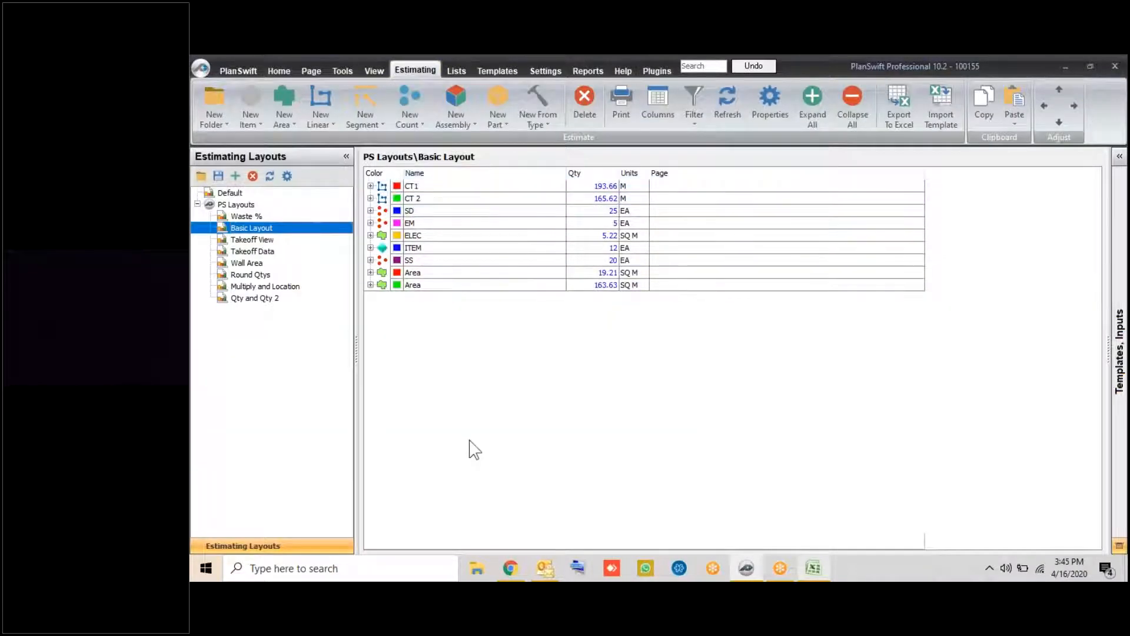
Export the Basic Layout takeoff quantities to Excel and bring up the exported sheet
left_click(482, 200)
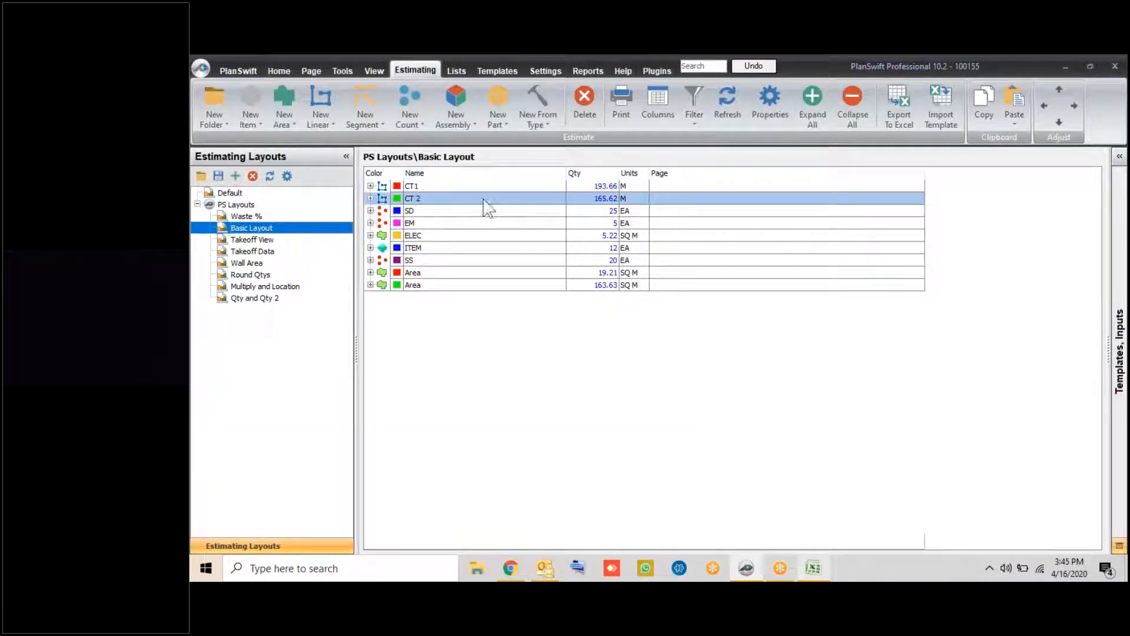
left_click(553, 190)
left_click(404, 212)
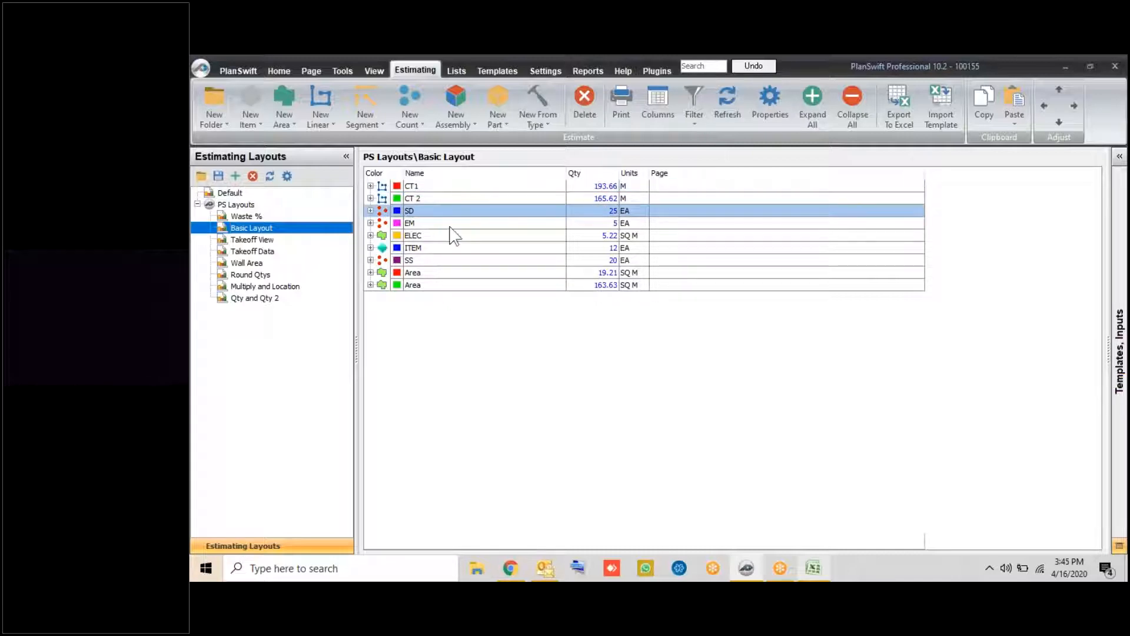
left_click(589, 189)
left_click(476, 302)
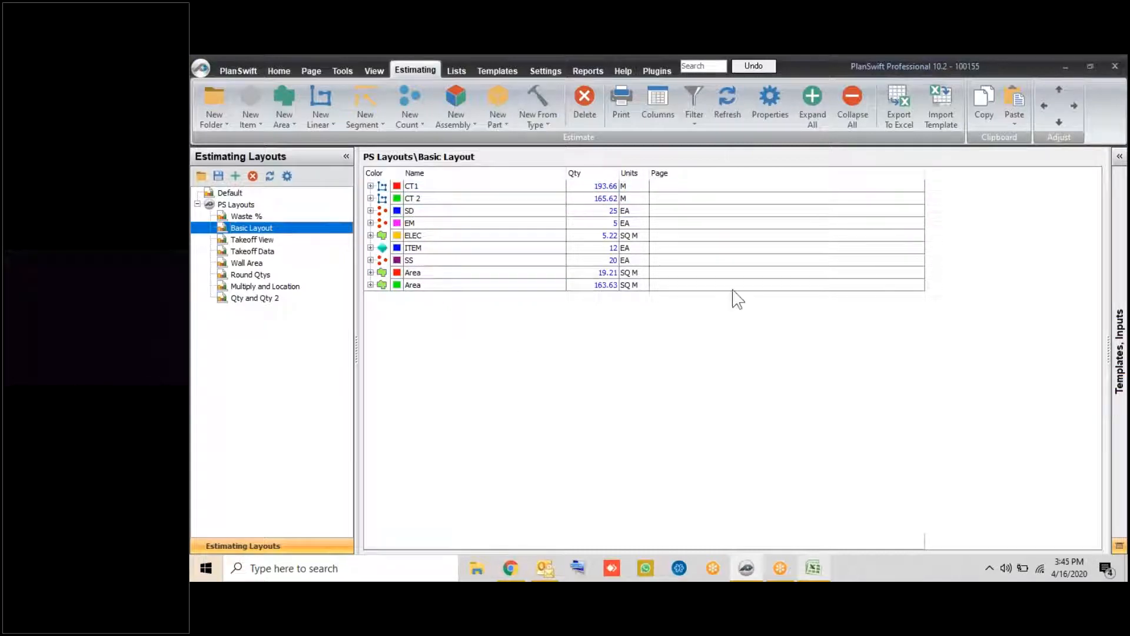
left_click(891, 116)
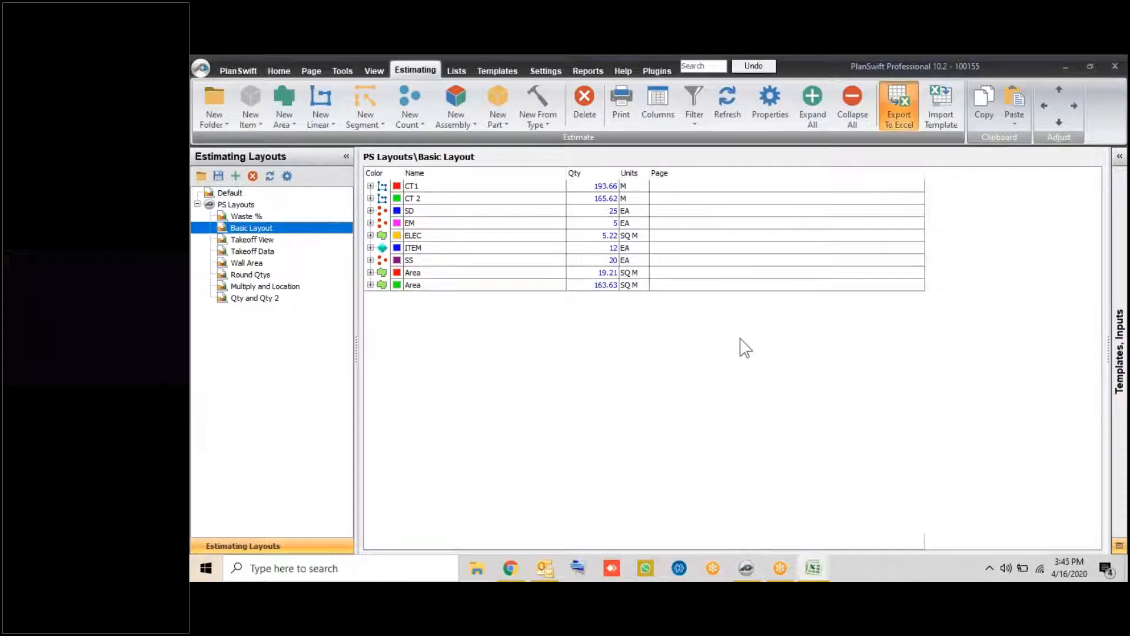
mouse_move(821, 568)
left_click(862, 537)
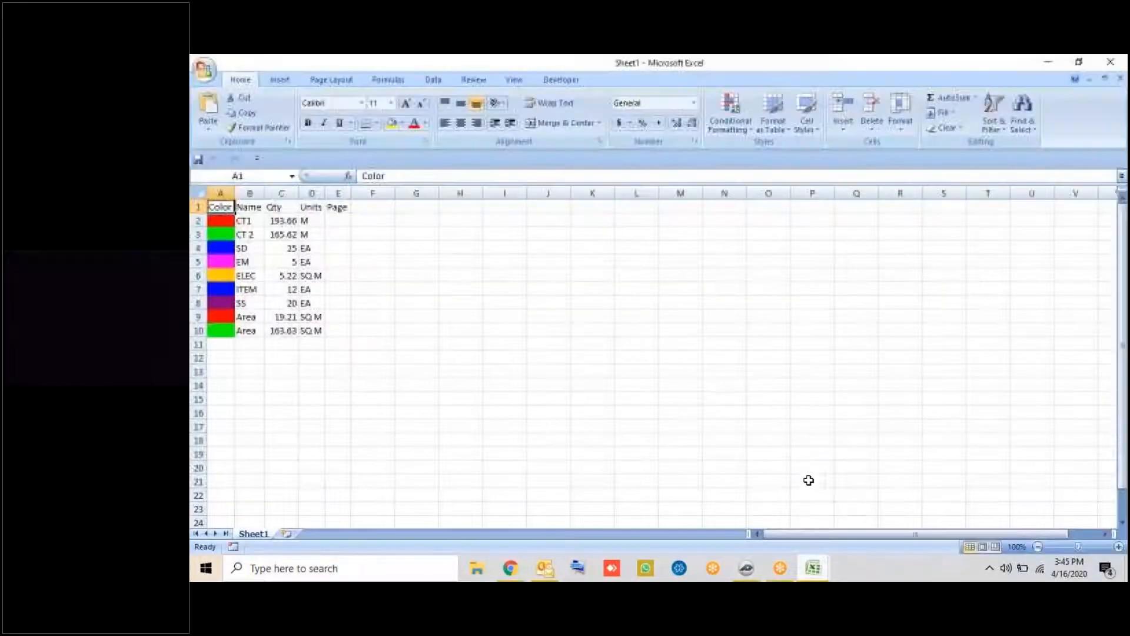
Widen the Name column and apply borders to all cells of the Name, Qty and Units table
scroll(261, 218, "up", 3)
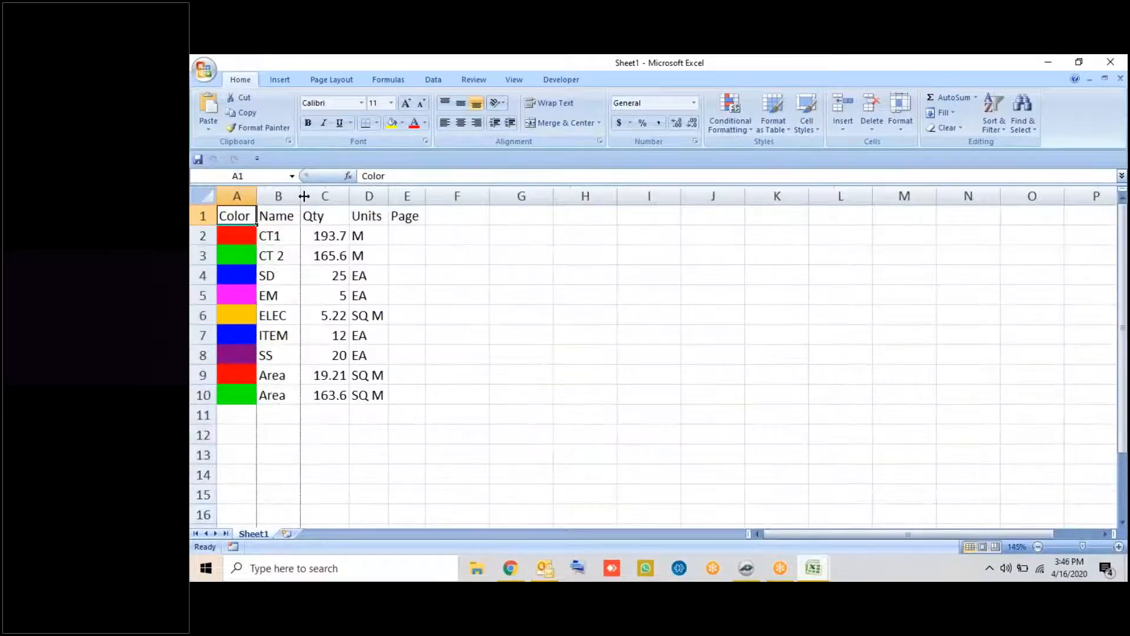
left_click_drag(303, 194, 588, 358)
left_click_drag(587, 197, 481, 200)
scroll(277, 270, "up", 1)
left_click_drag(588, 416, 276, 219)
left_click(377, 123)
left_click(412, 231)
Fill the Name, Qty and Units header cells with yellow and check the CT1 and CT 2 quantity cells
left_click_drag(586, 218, 274, 218)
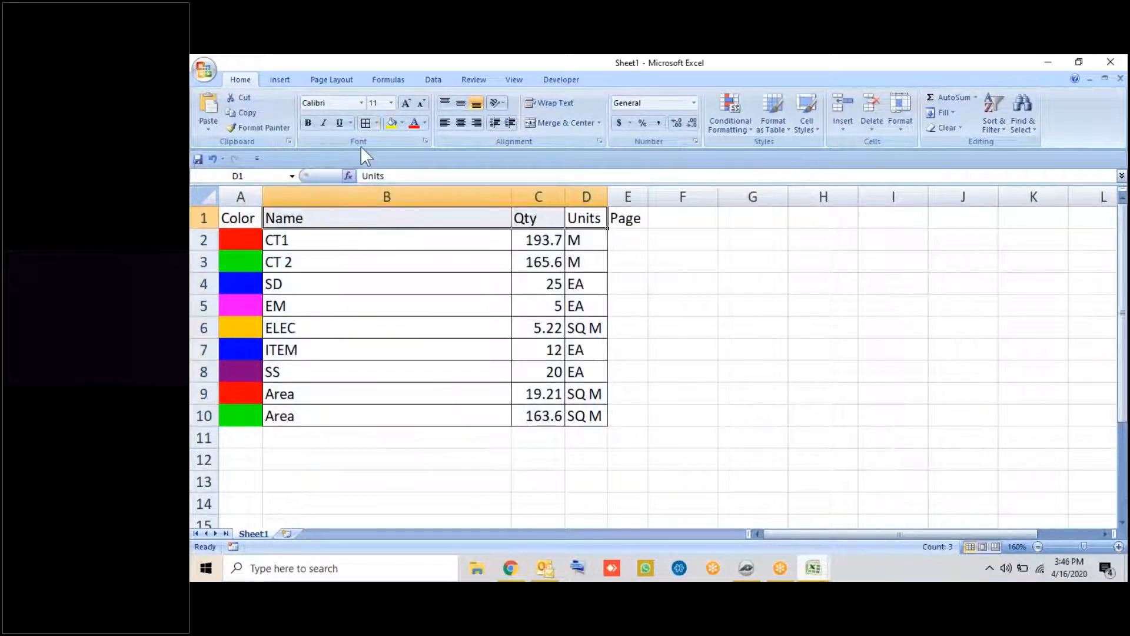
left_click(391, 123)
left_click(746, 302)
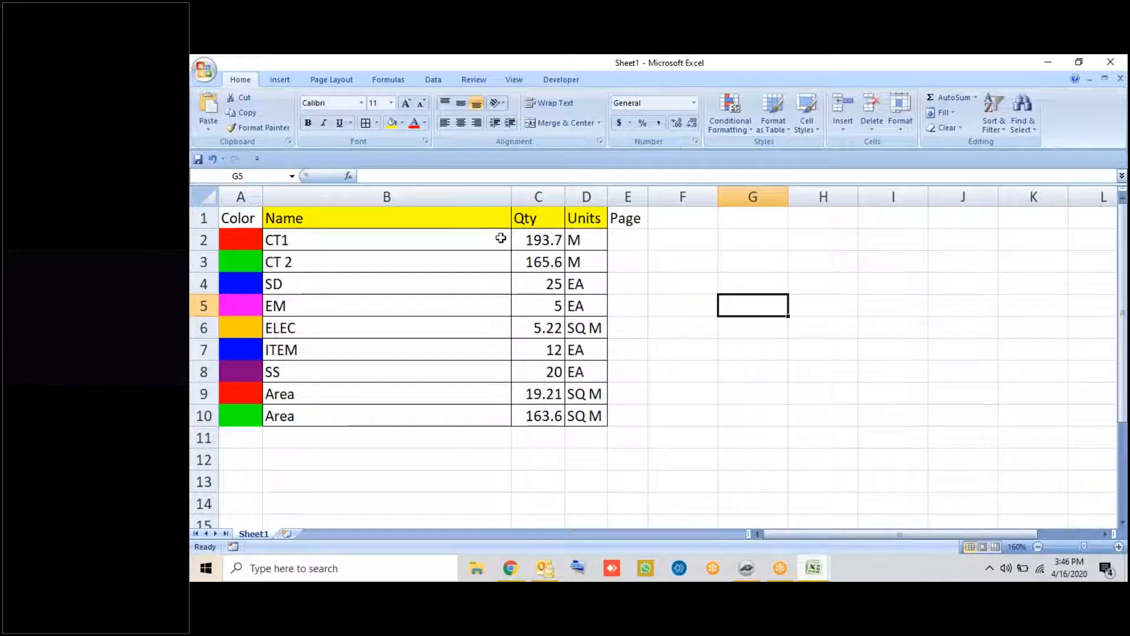
left_click(533, 239)
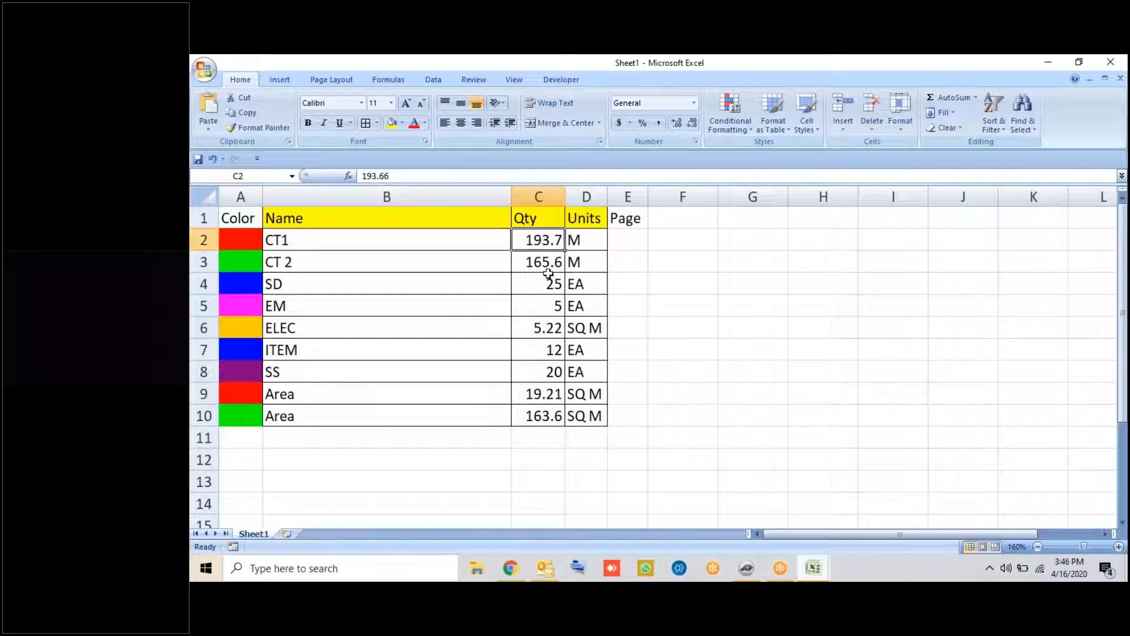
left_click(547, 261)
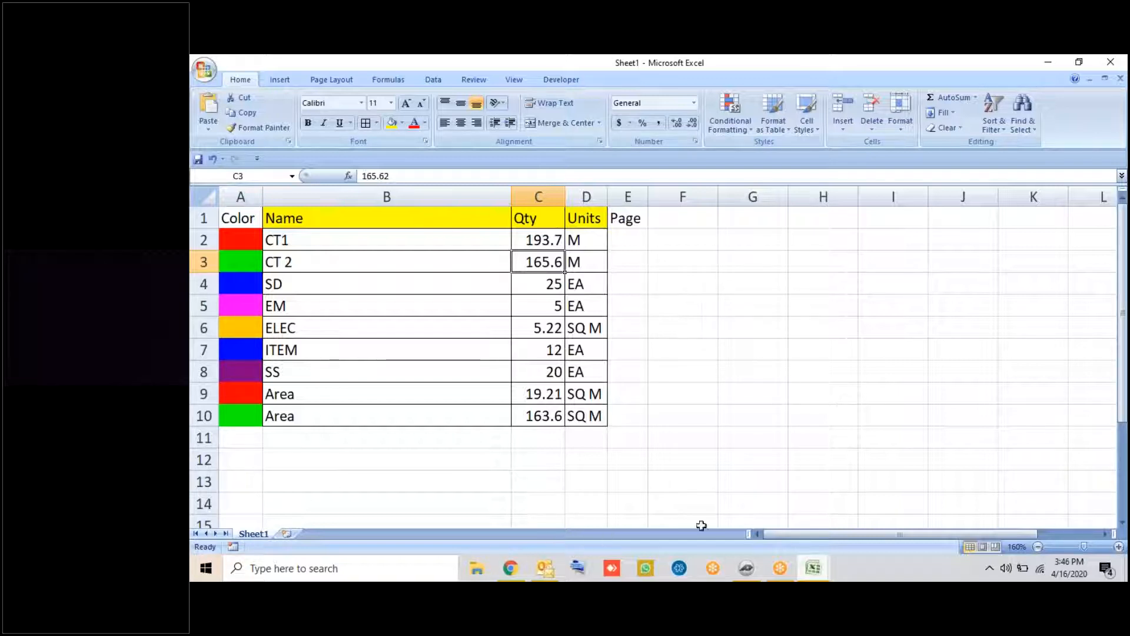
Return to PlanSwift, export all digitizer items from all pages to Excel by page, and bring up the resulting workbook
left_click(746, 568)
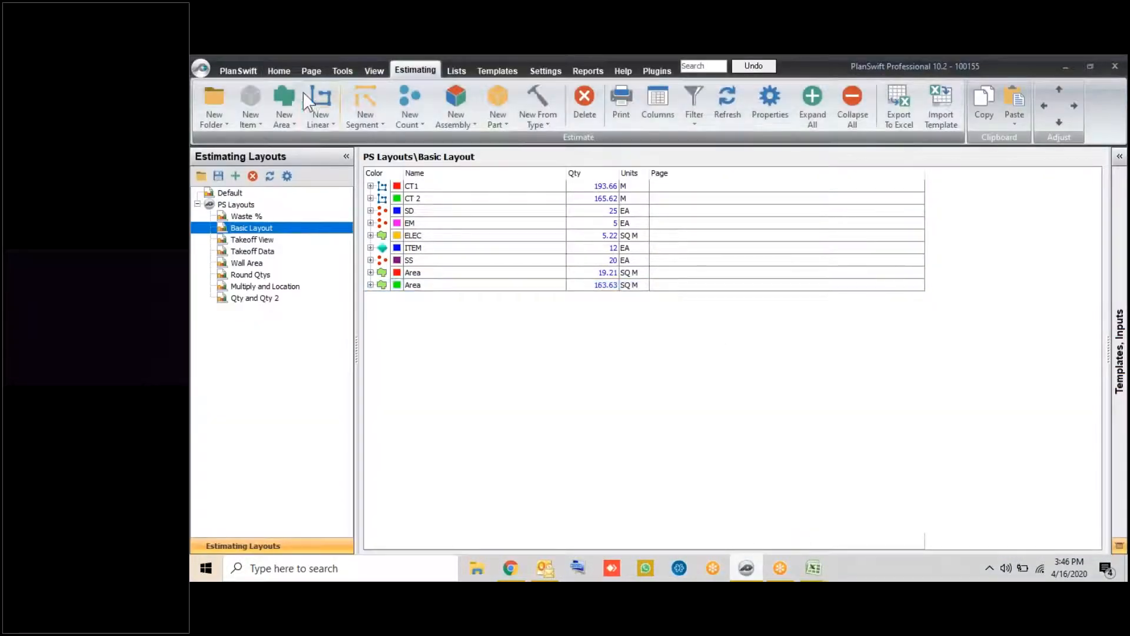
left_click(289, 72)
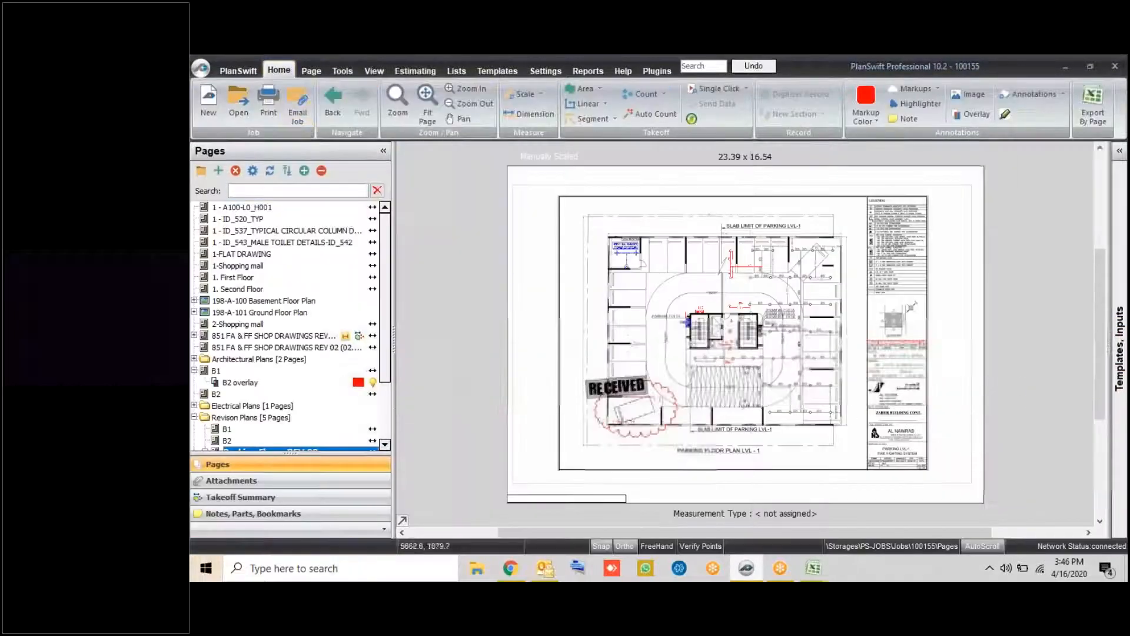
left_click(1091, 98)
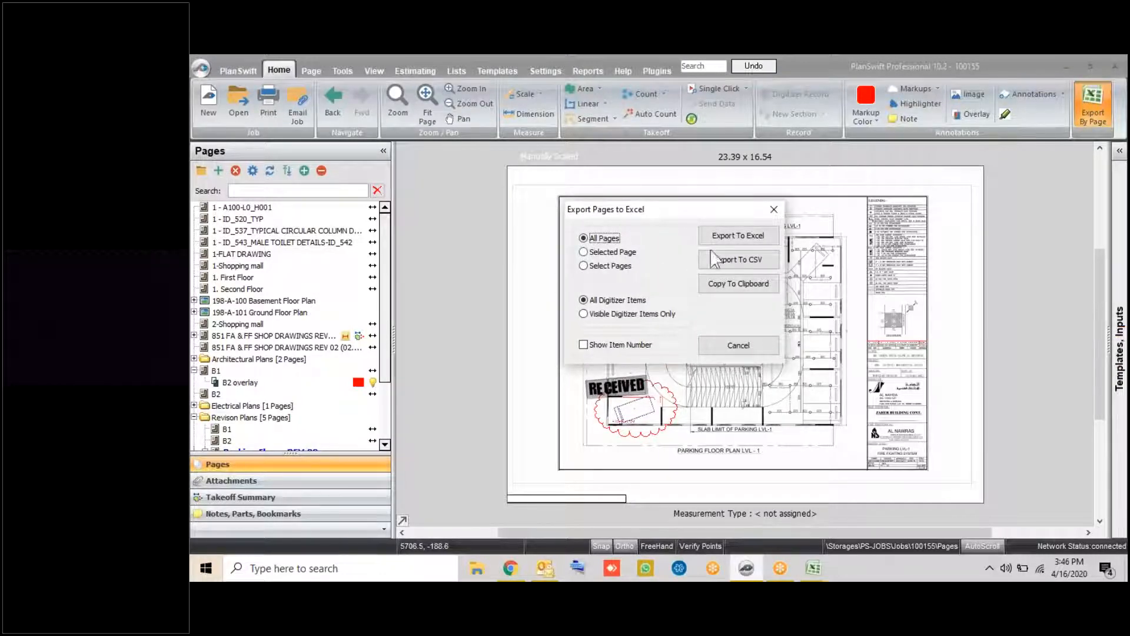
left_click(733, 236)
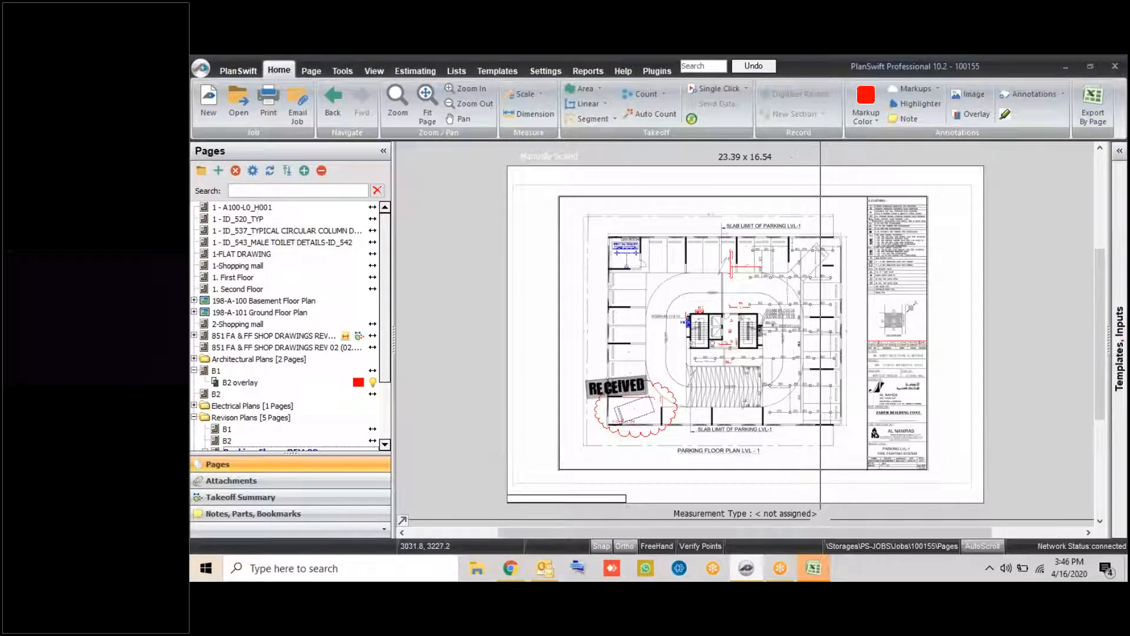
left_click(814, 568)
left_click(963, 514)
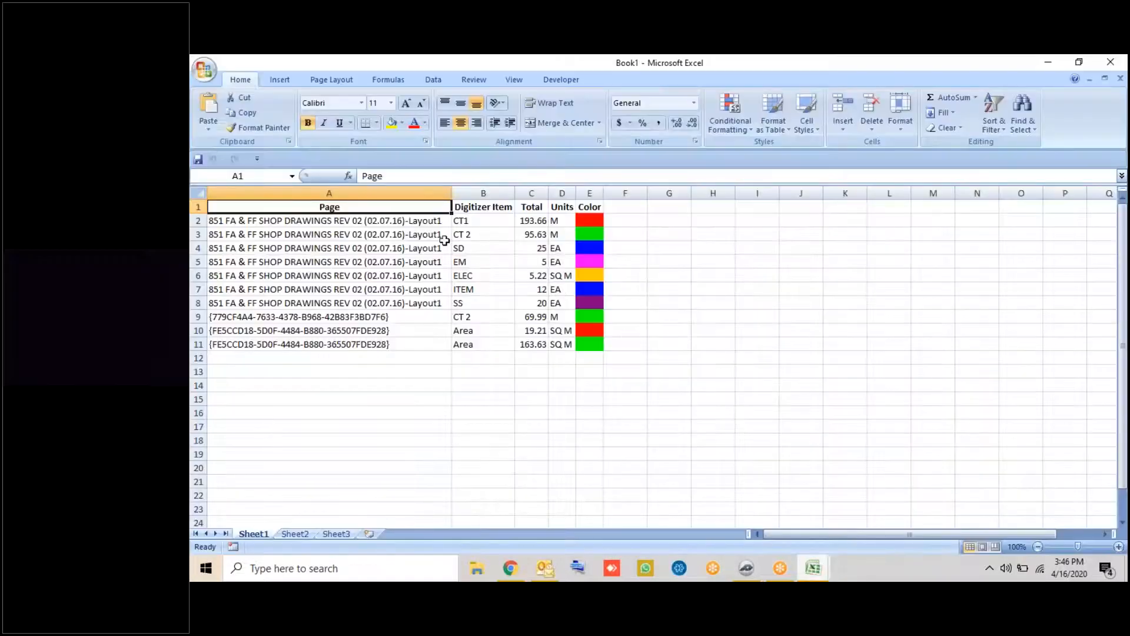
Widen the Page and Digitizer Item columns and fill the 851 FA & FF SHOP DRAWINGS page cells in rows 2 to 8 yellow
scroll(444, 242, "up", 1)
left_click_drag(494, 194, 590, 195)
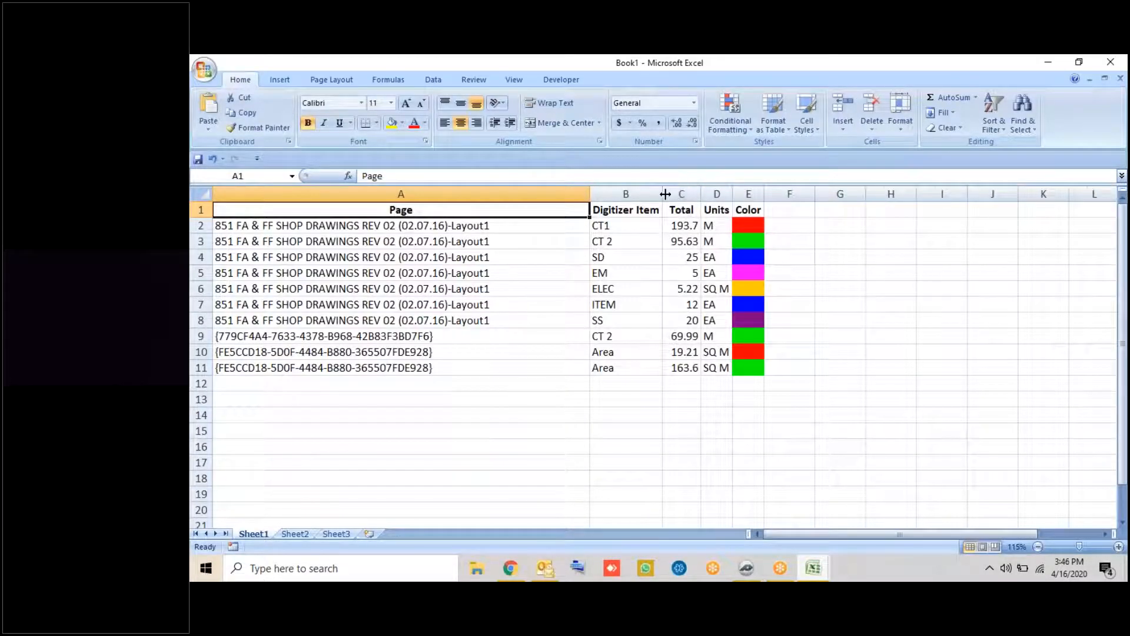
left_click_drag(663, 194, 682, 195)
left_click_drag(481, 227, 502, 318)
left_click(392, 125)
Check the remaining entries in rows 9 to 11 of the Page column
left_click(431, 352)
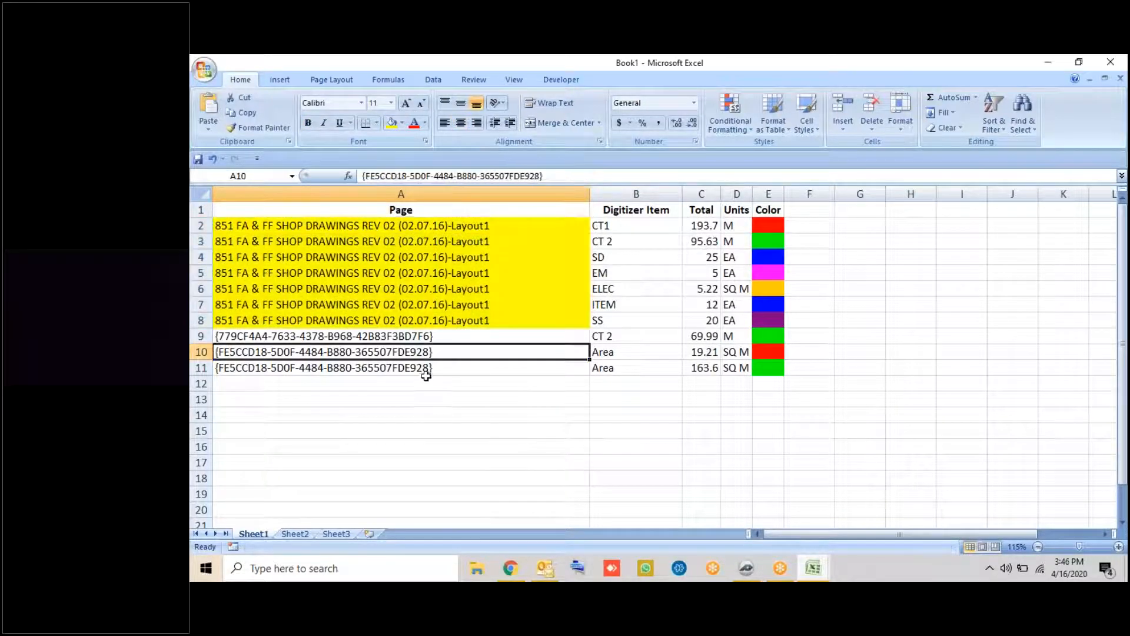
left_click(434, 337)
left_click(437, 357)
left_click_drag(434, 371, 440, 386)
left_click(560, 421)
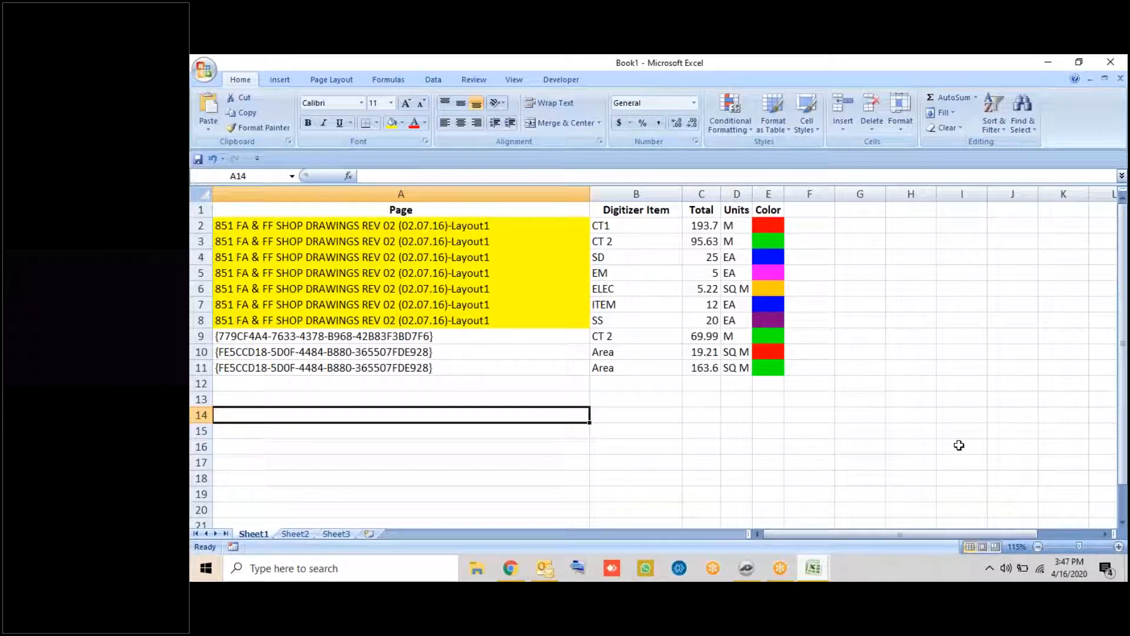
Compare the Estimation workbook with the layout and by-page exports in Excel, and return to PlanSwift
mouse_move(813, 567)
left_click(673, 496)
scroll(748, 438, "up", 2)
scroll(751, 435, "down", 1)
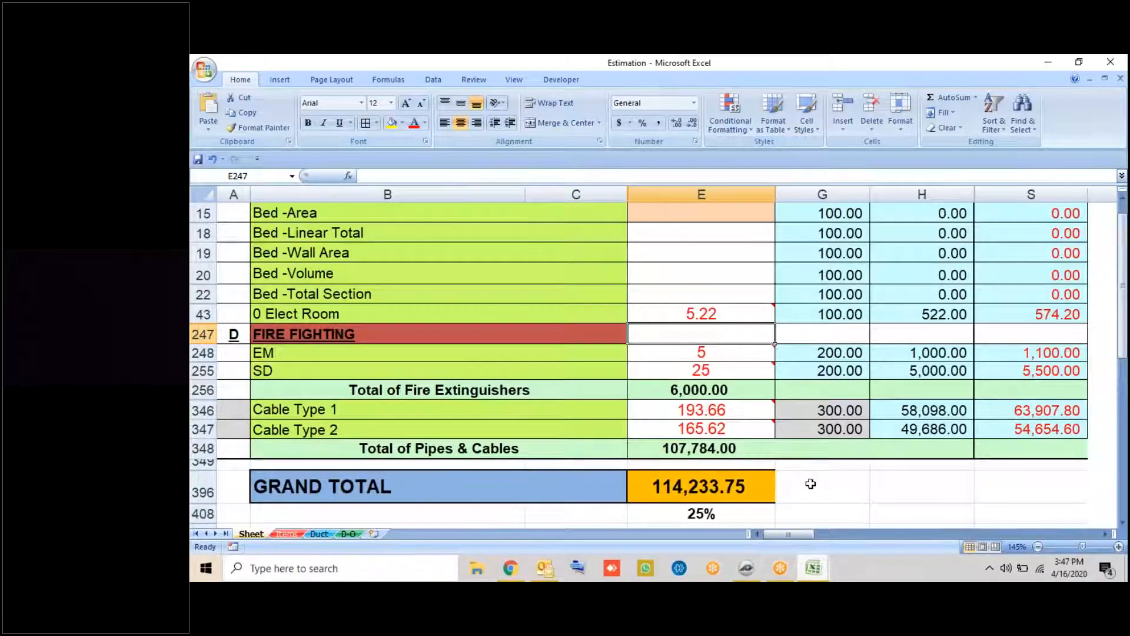
mouse_move(814, 567)
left_click(829, 536)
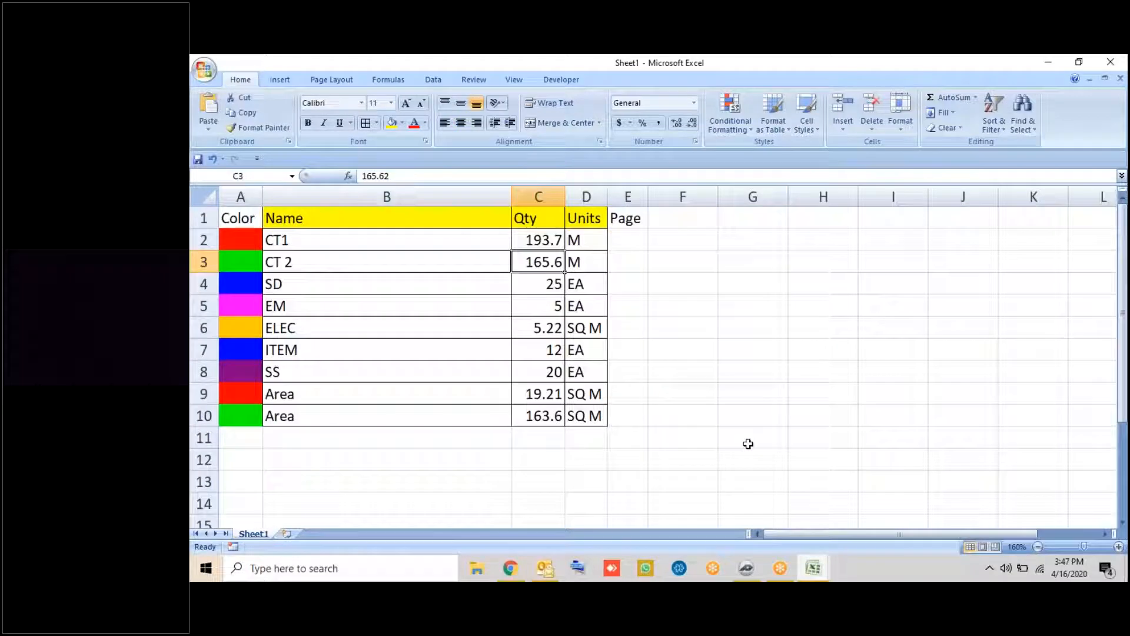
mouse_move(813, 568)
left_click(940, 522)
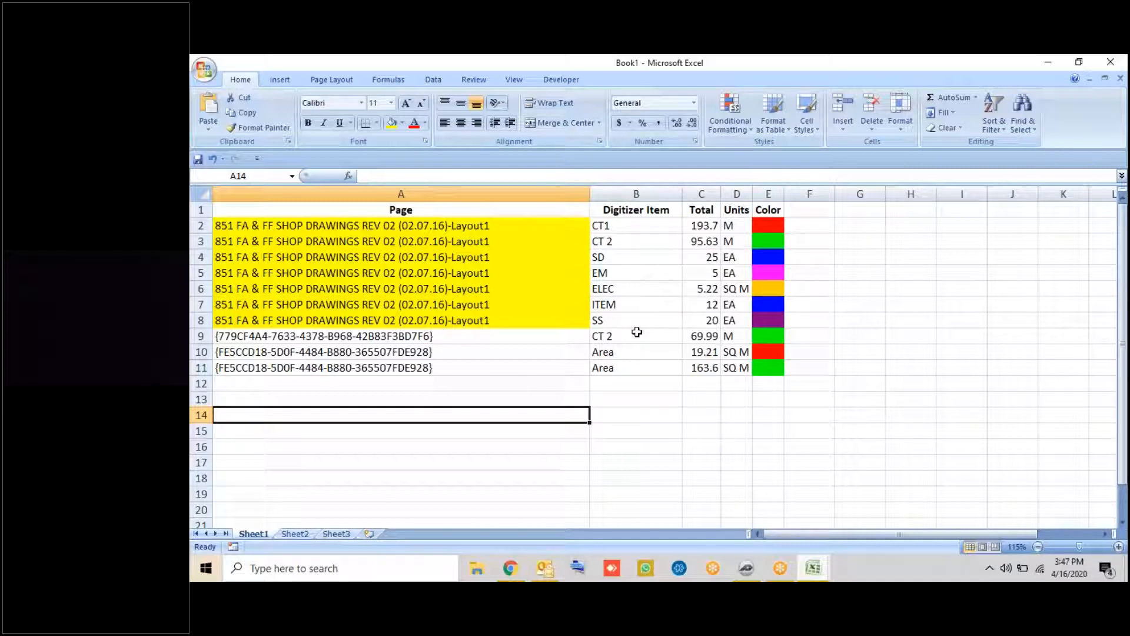
left_click(1047, 64)
left_click(1047, 62)
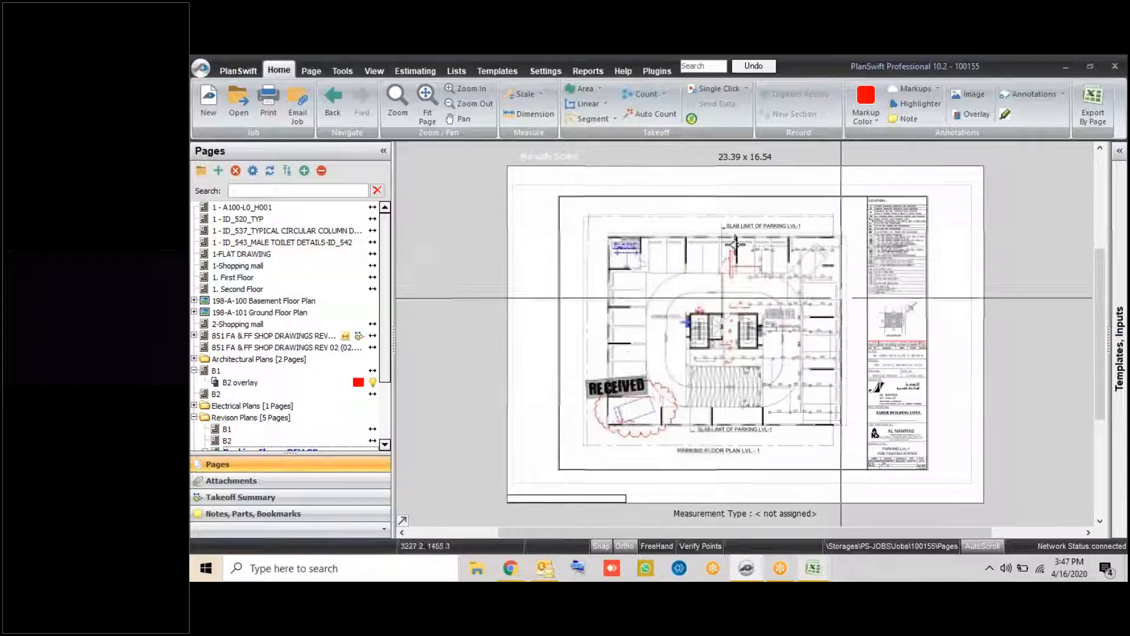
Browse the jobs stored in the PS-JOBS location and close the job list
left_click(230, 97)
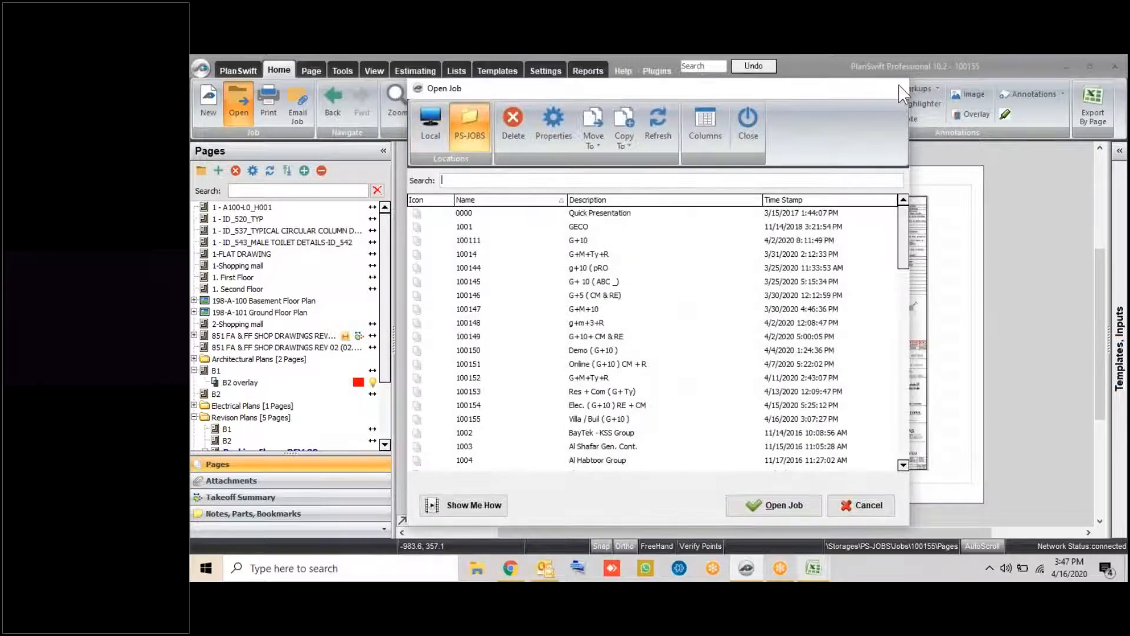
left_click(896, 90)
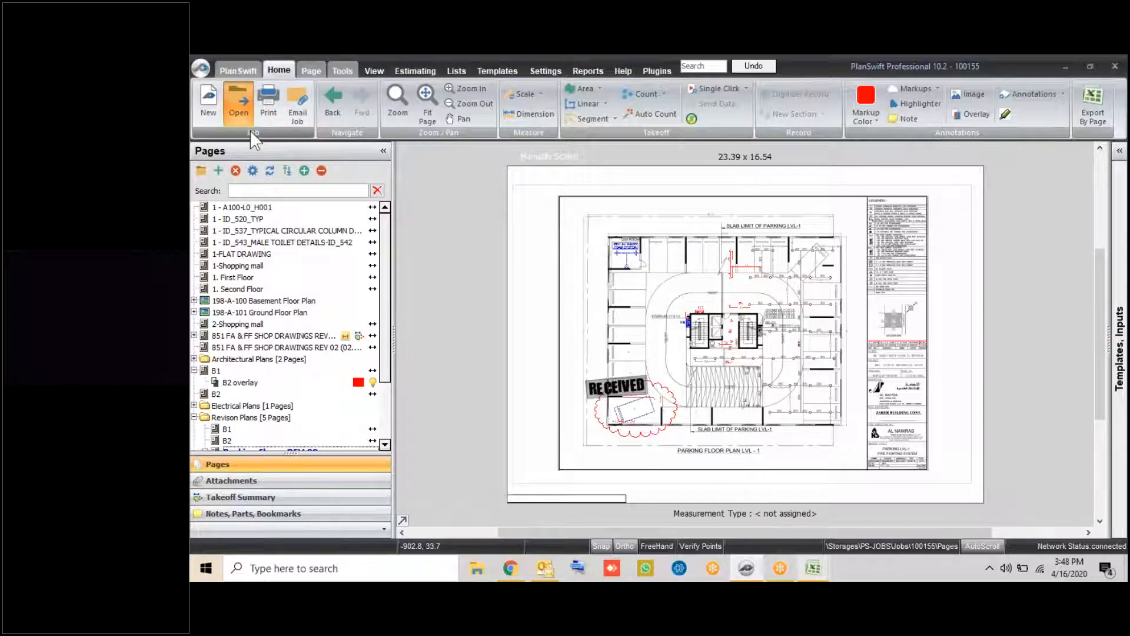
left_click(241, 112)
scroll(800, 306, "down", 2)
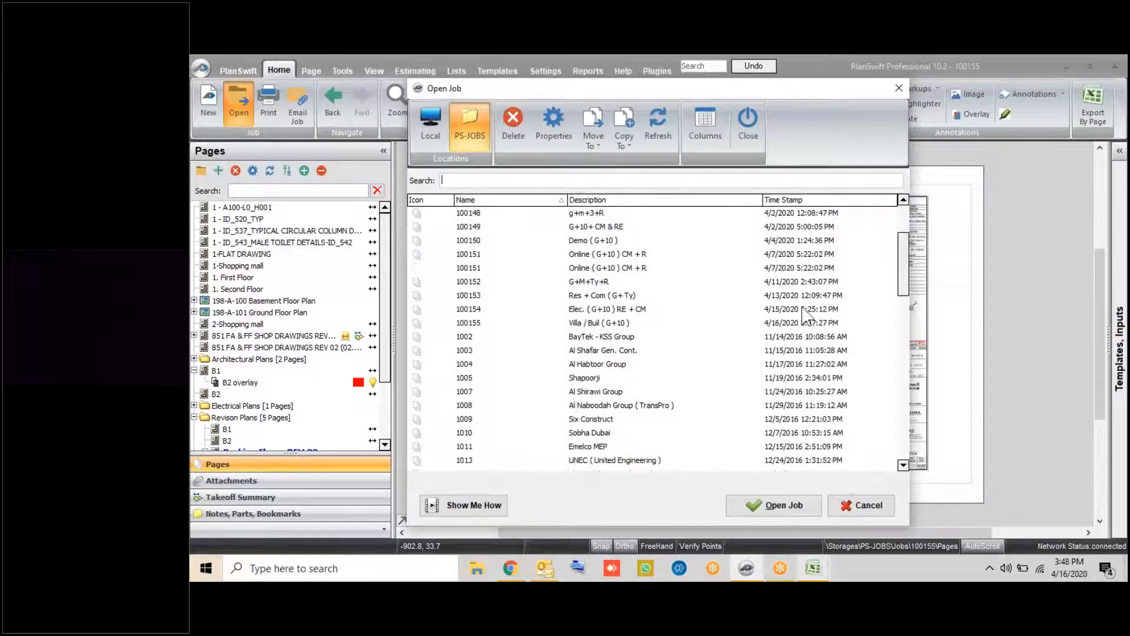
left_click(813, 296)
left_click_drag(812, 314, 809, 334)
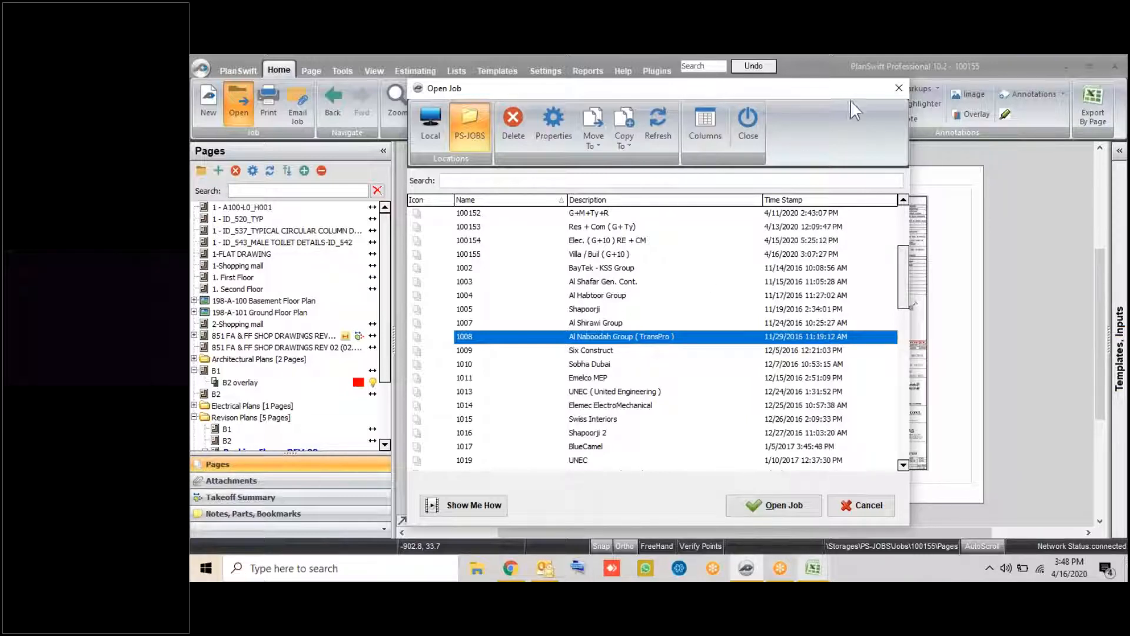
left_click(896, 86)
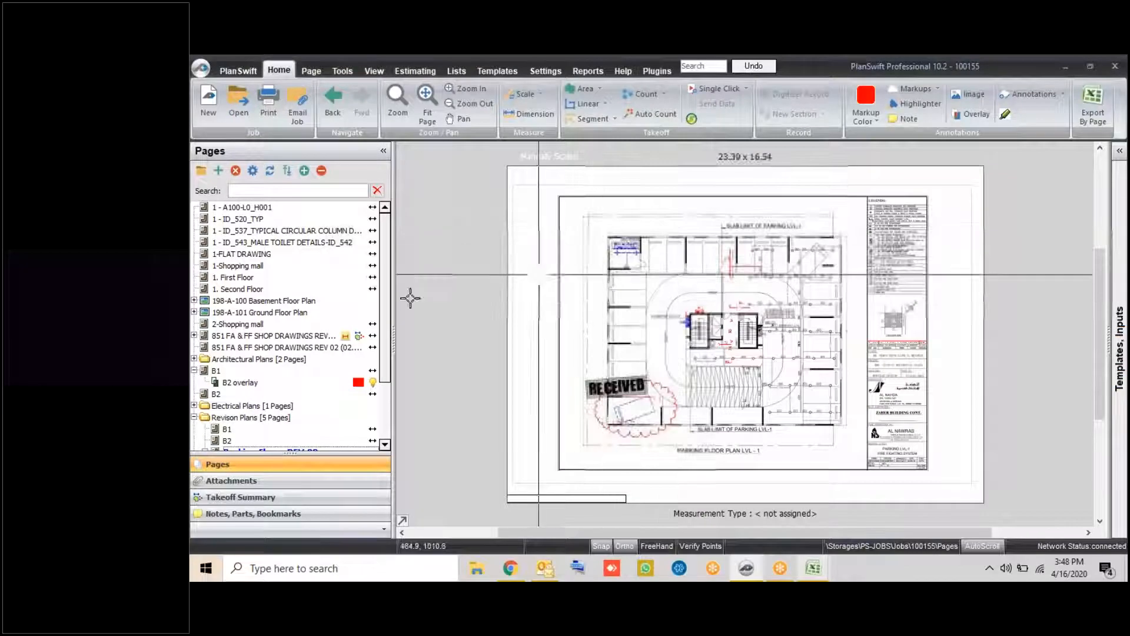
Open the 851 FA & FF SHOP DRAWINGS page with the takeoffs and examine its overall building dimension and cable runs
left_click(244, 336)
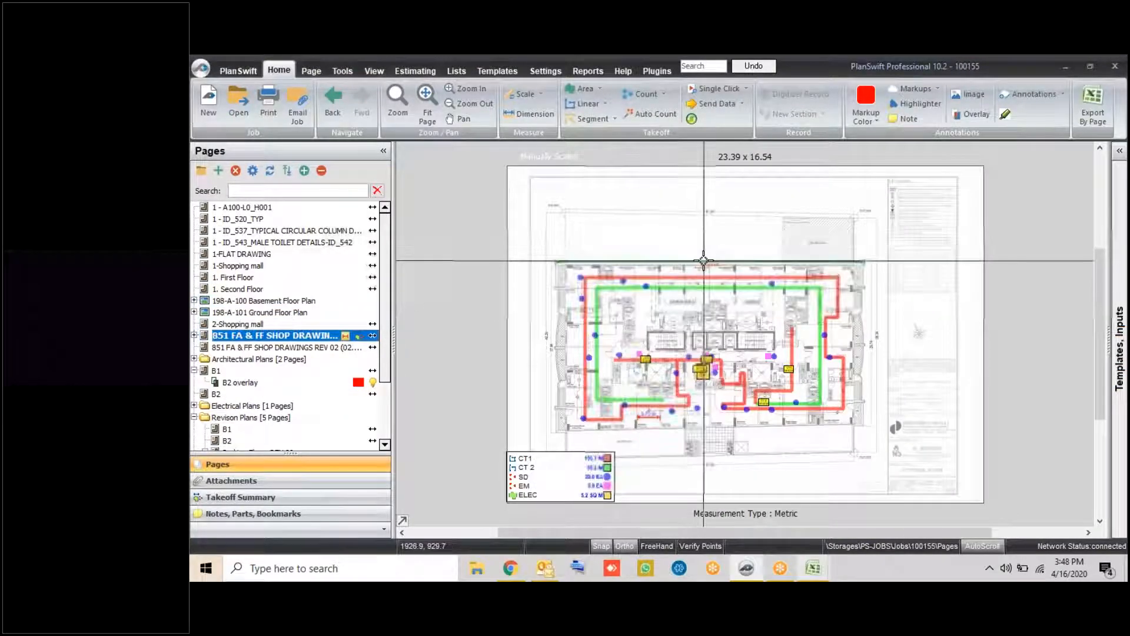
scroll(703, 260, "up", 3)
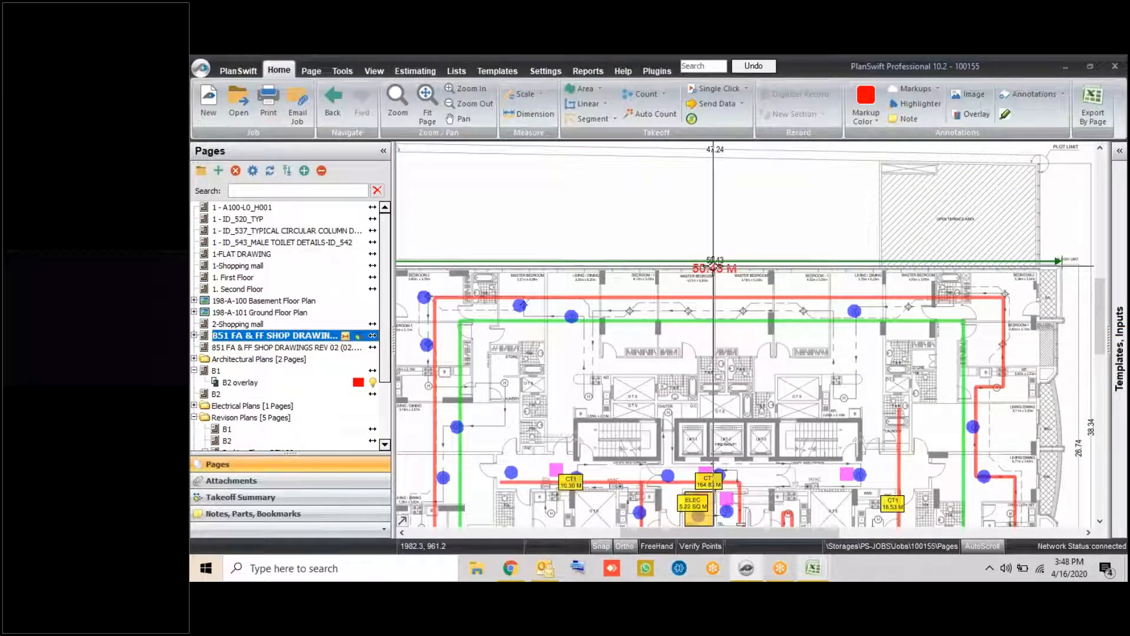
scroll(714, 264, "up", 4)
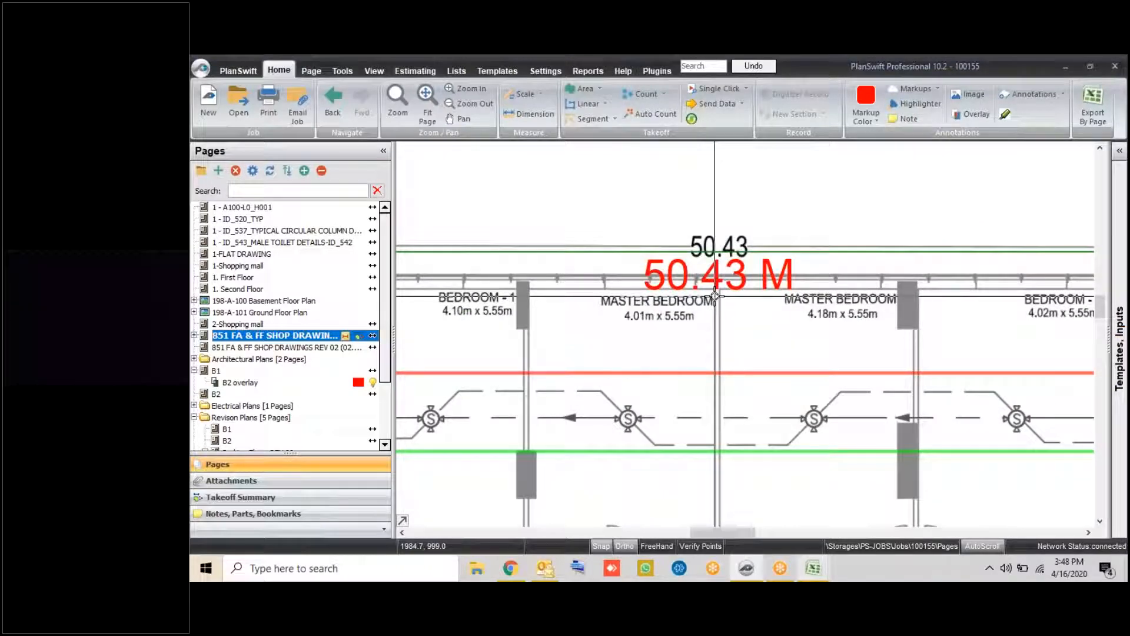
scroll(713, 202, "down", 5)
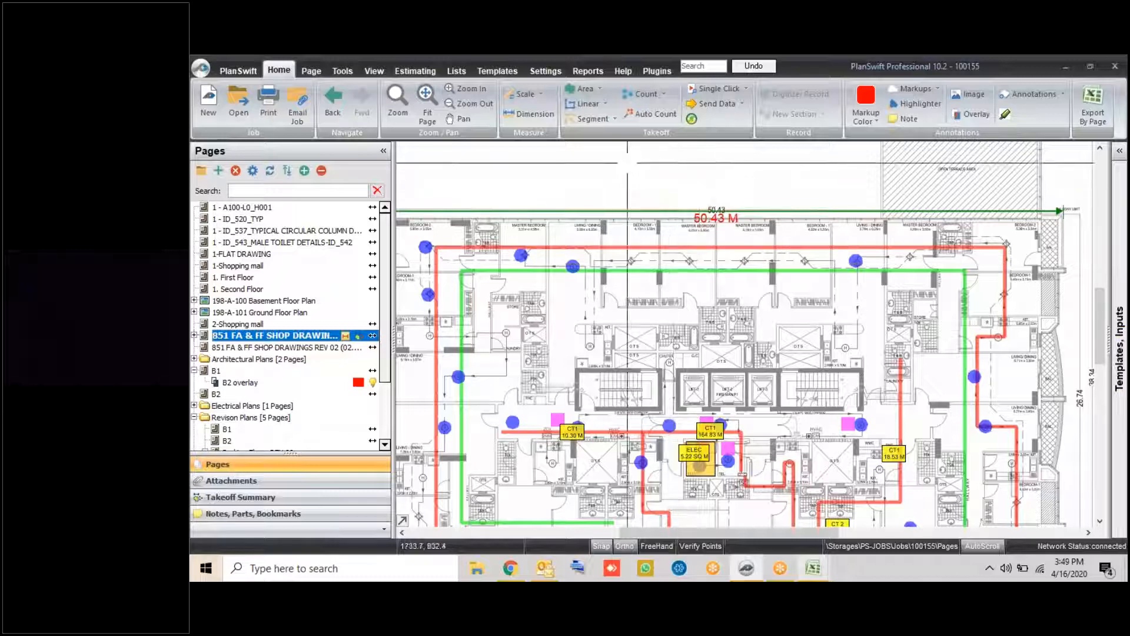
left_click_drag(660, 302, 683, 241)
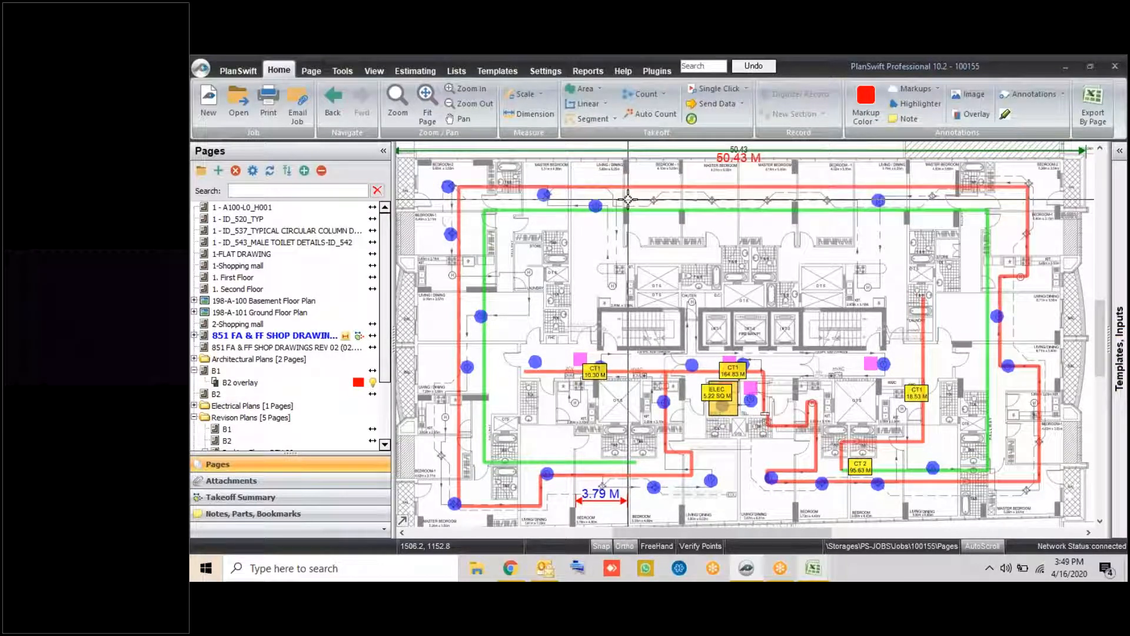
Review the Parking Floor- REV 00 page with its REV 01 overlay and the Estimation workbook in Excel, returning to PlanSwift
scroll(282, 377, "down", 3)
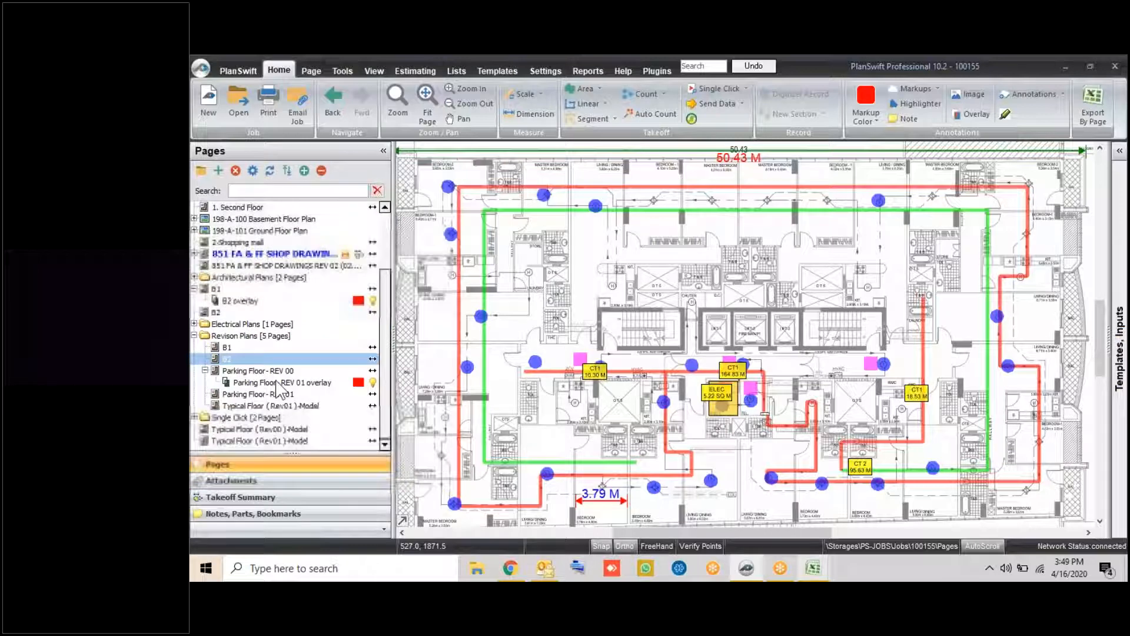
double_click(276, 370)
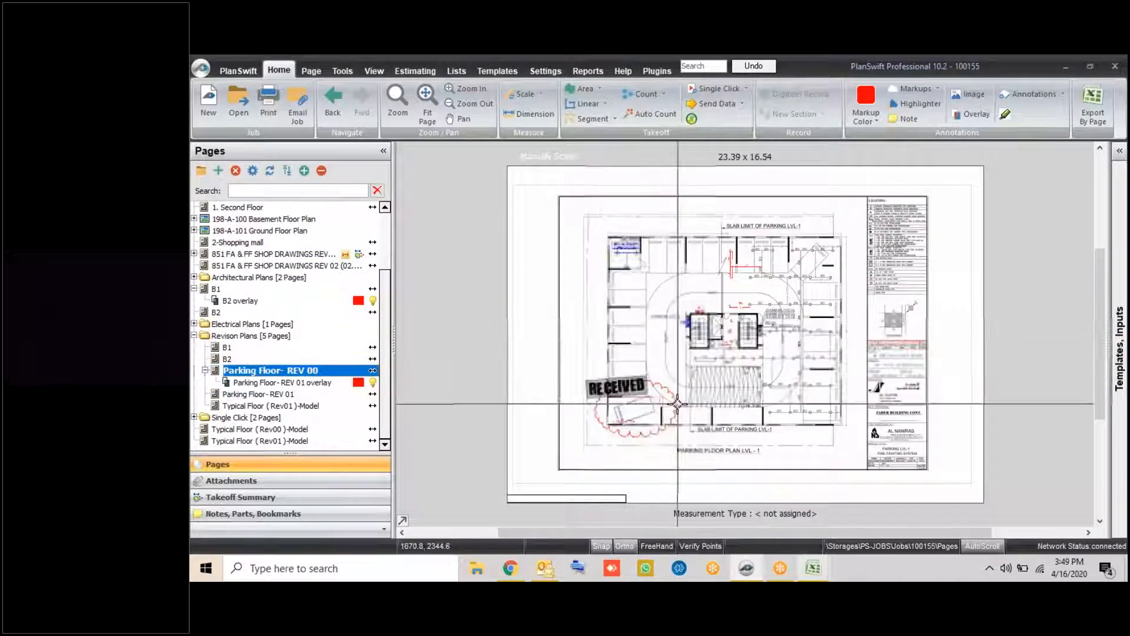
scroll(677, 403, "up", 2)
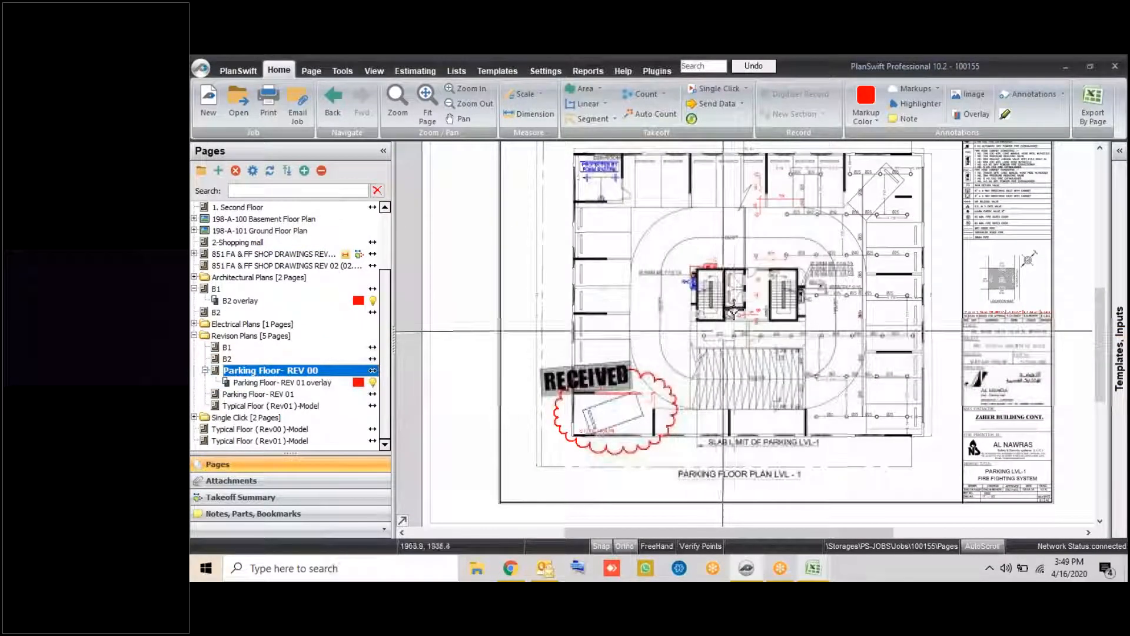
scroll(734, 312, "down", 2)
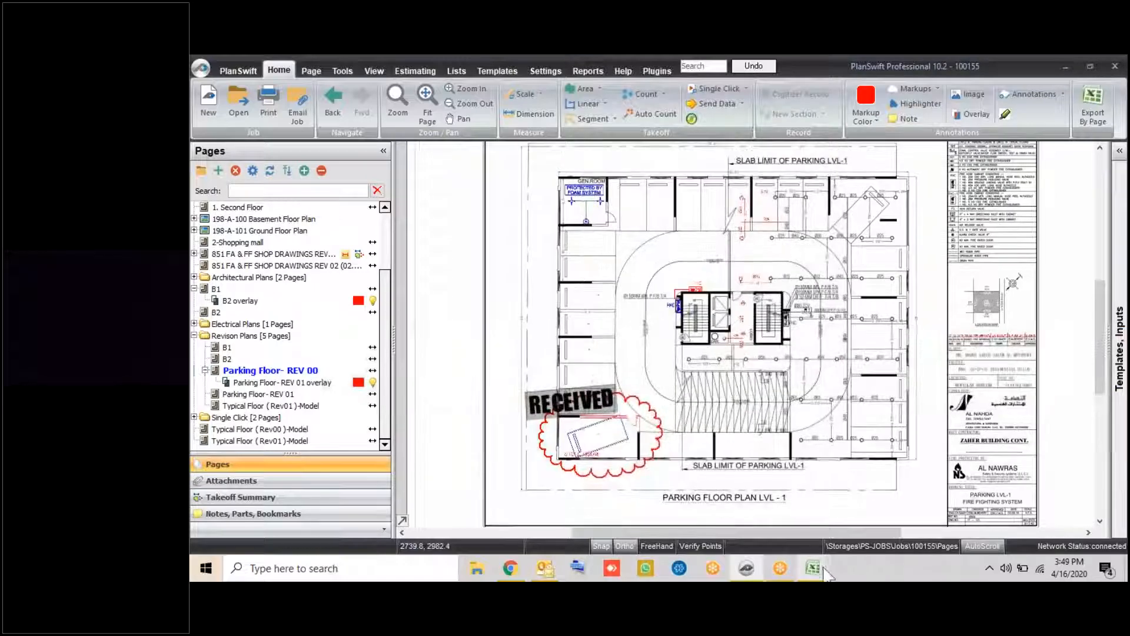
left_click(819, 569)
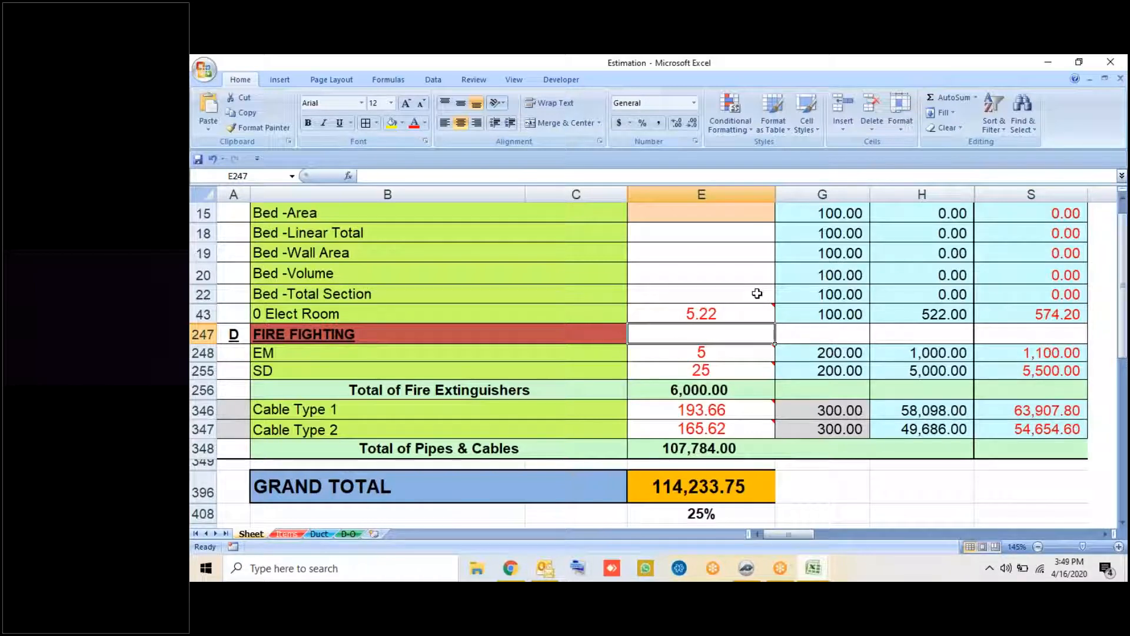
left_click(1046, 63)
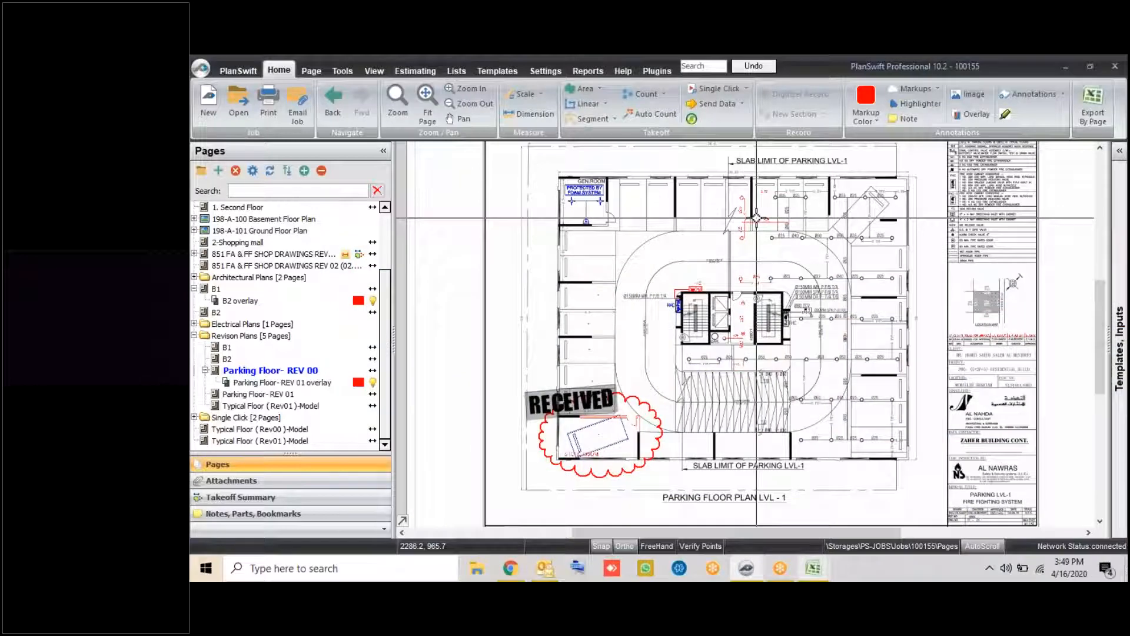